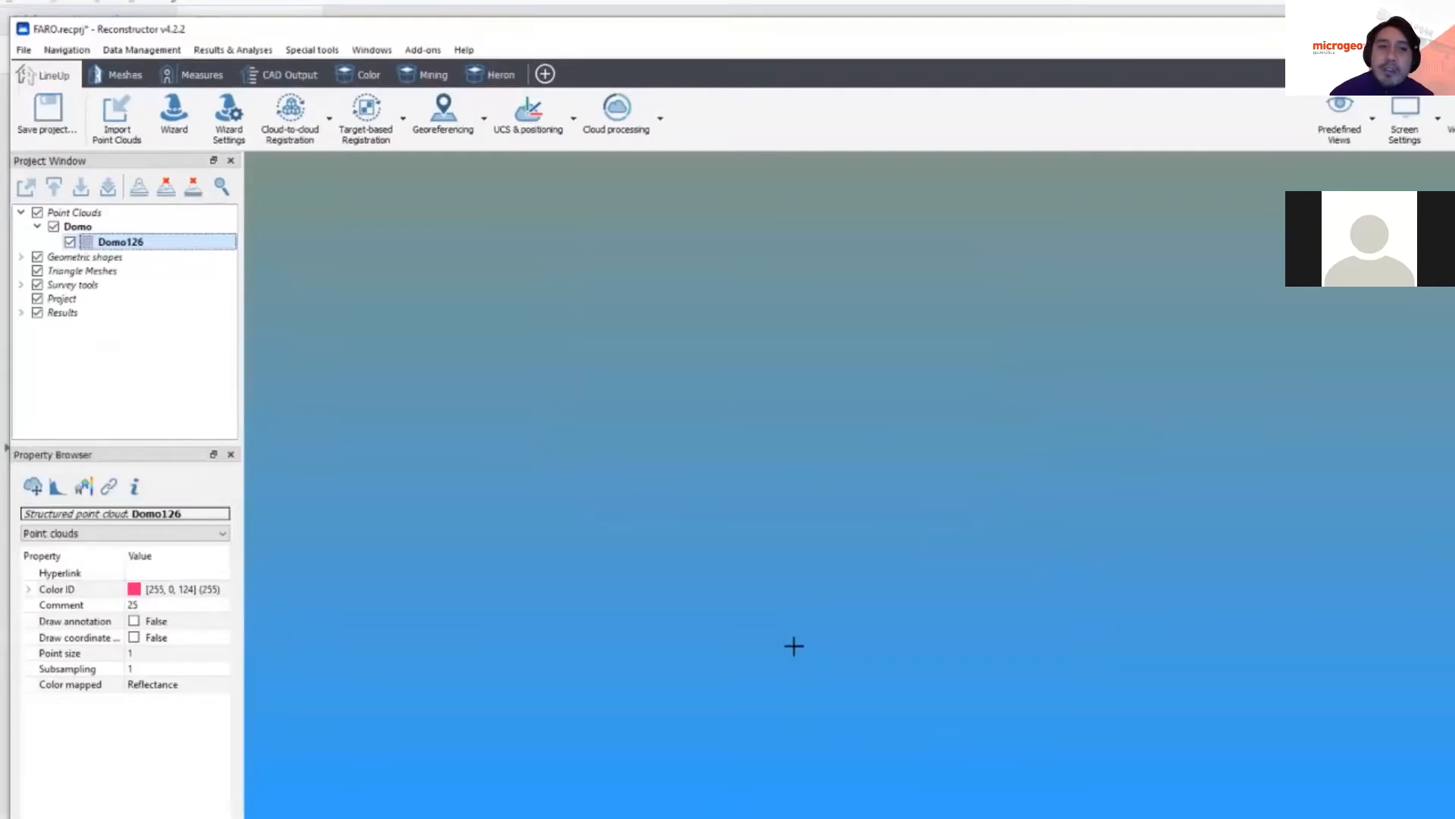
pyautogui.rightClick(161, 243)
pyautogui.click(237, 372)
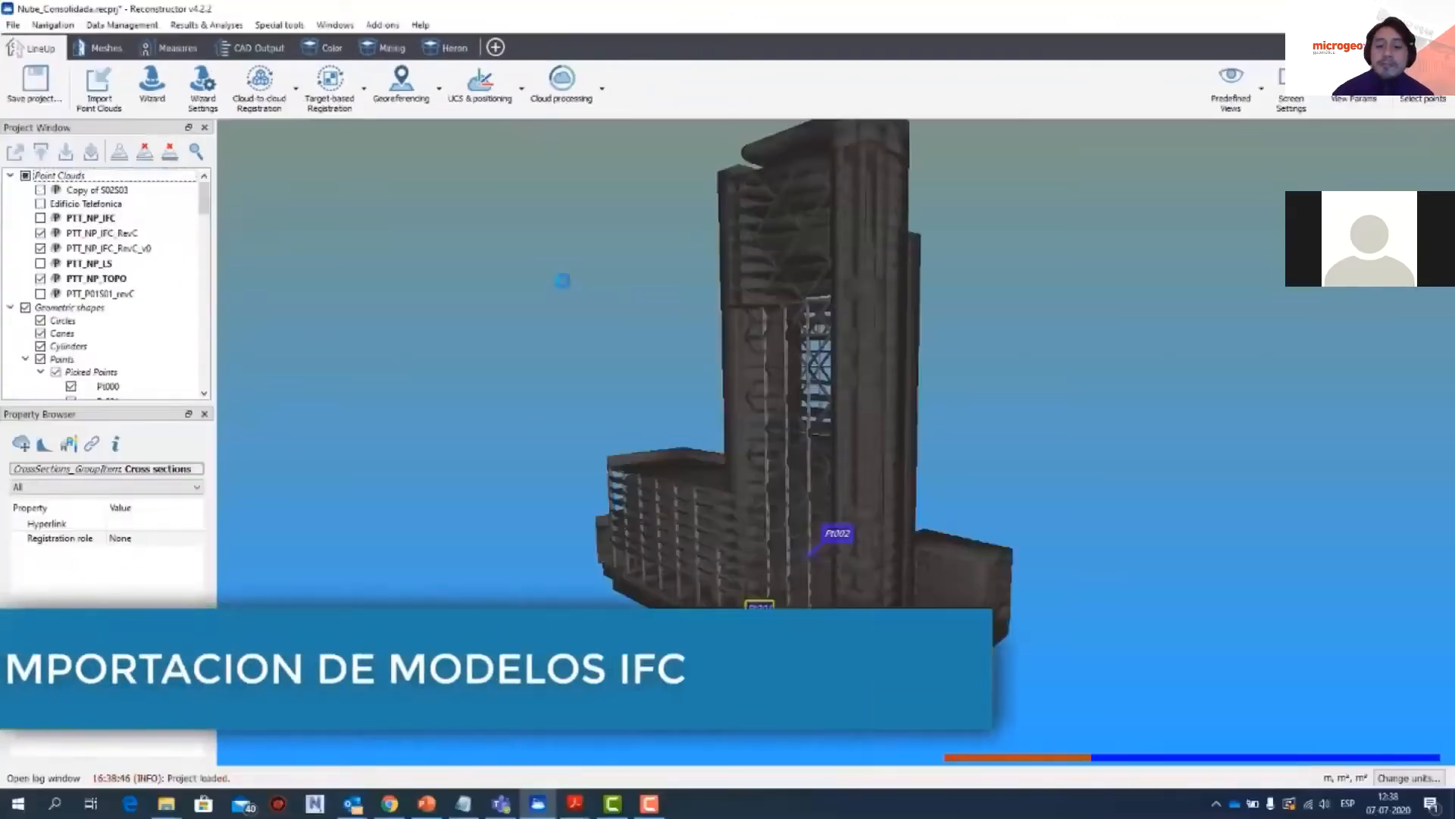
pyautogui.click(480, 84)
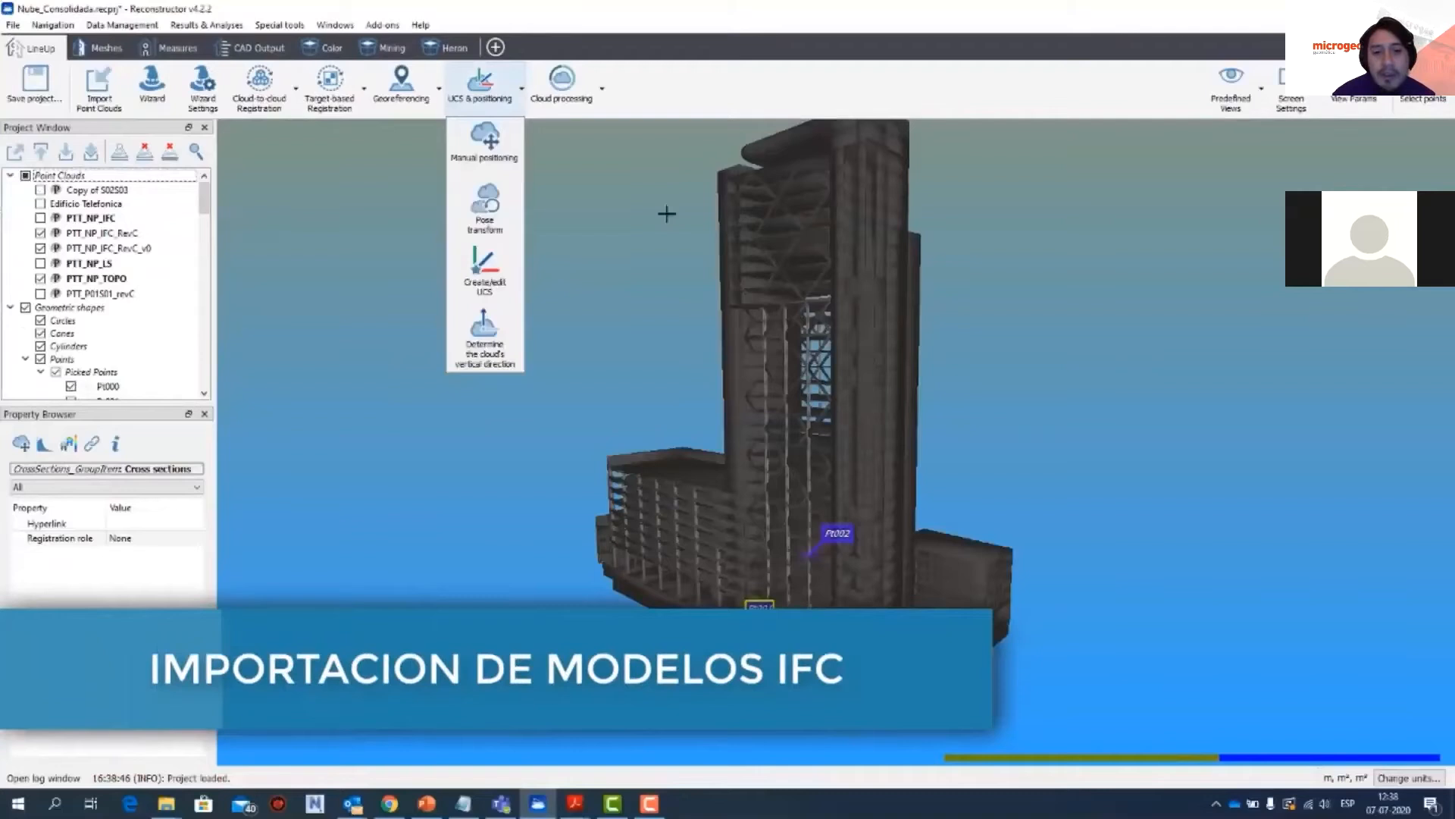
pyautogui.click(666, 213)
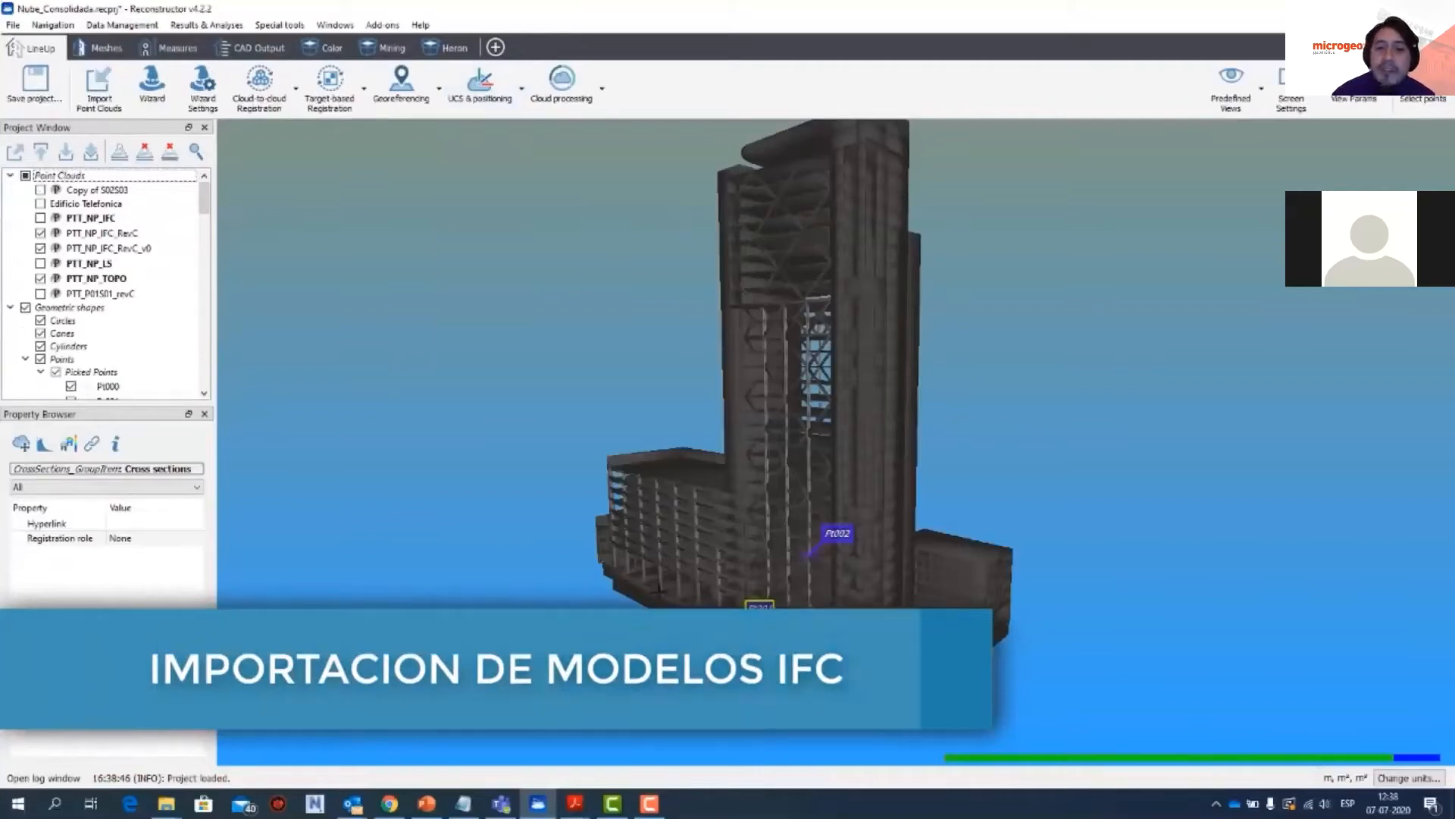
# Step: Examine the imported IFC tower model and its low side building from several angles and distances
pyautogui.moveTo(760, 541); pyautogui.dragTo(777, 559)
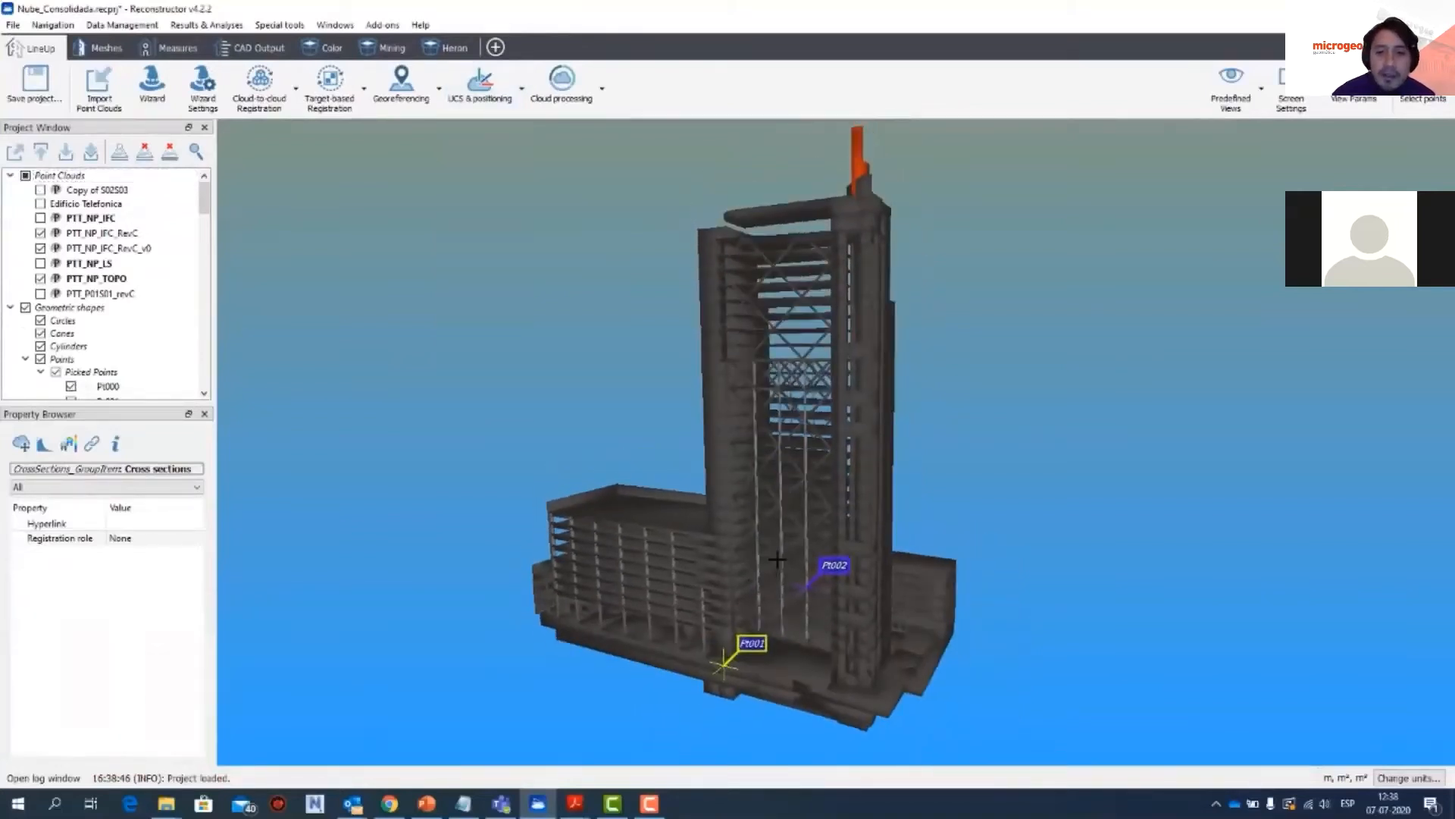
pyautogui.scroll(5, 777, 560)
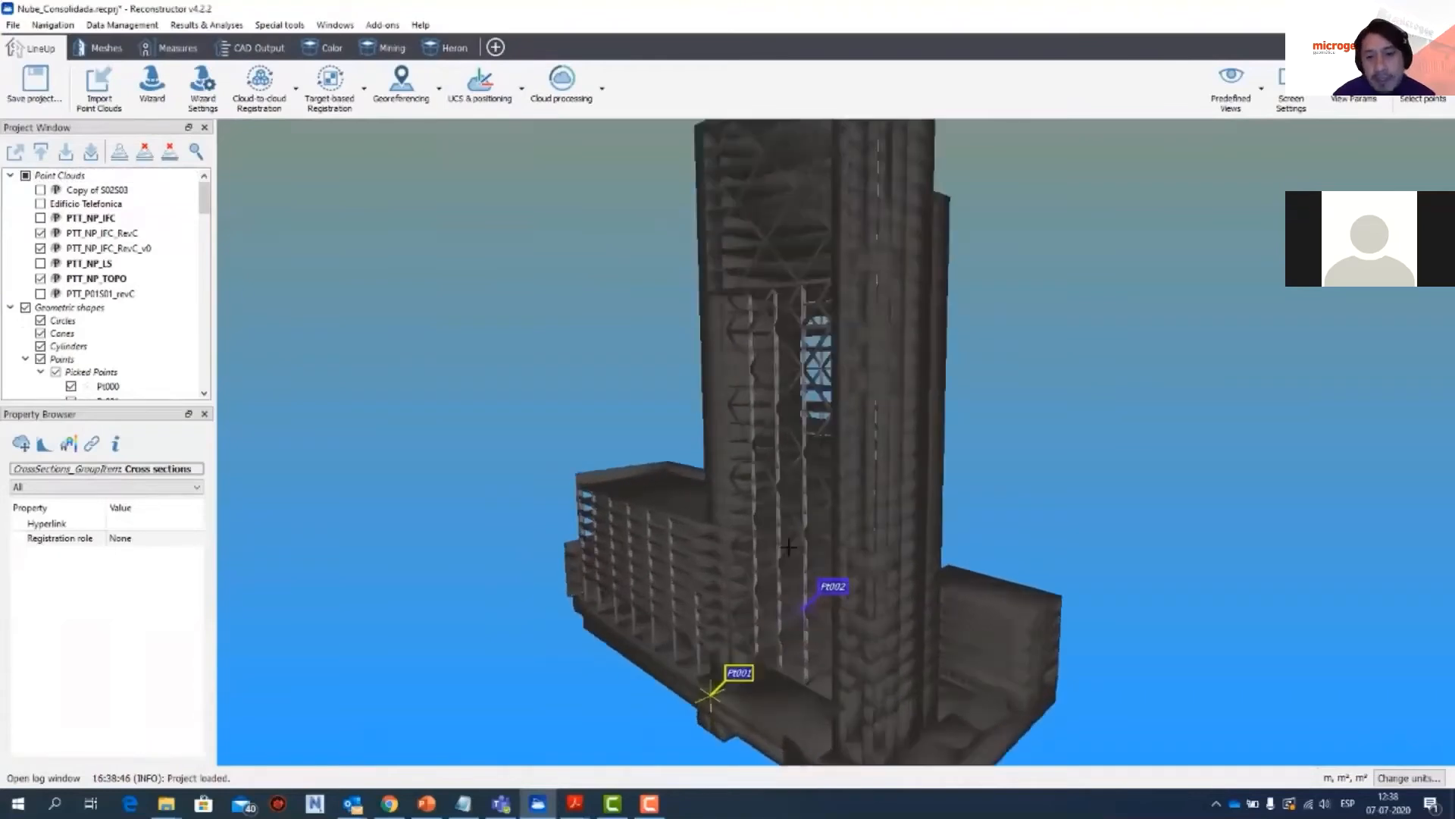
pyautogui.scroll(2, 785, 549)
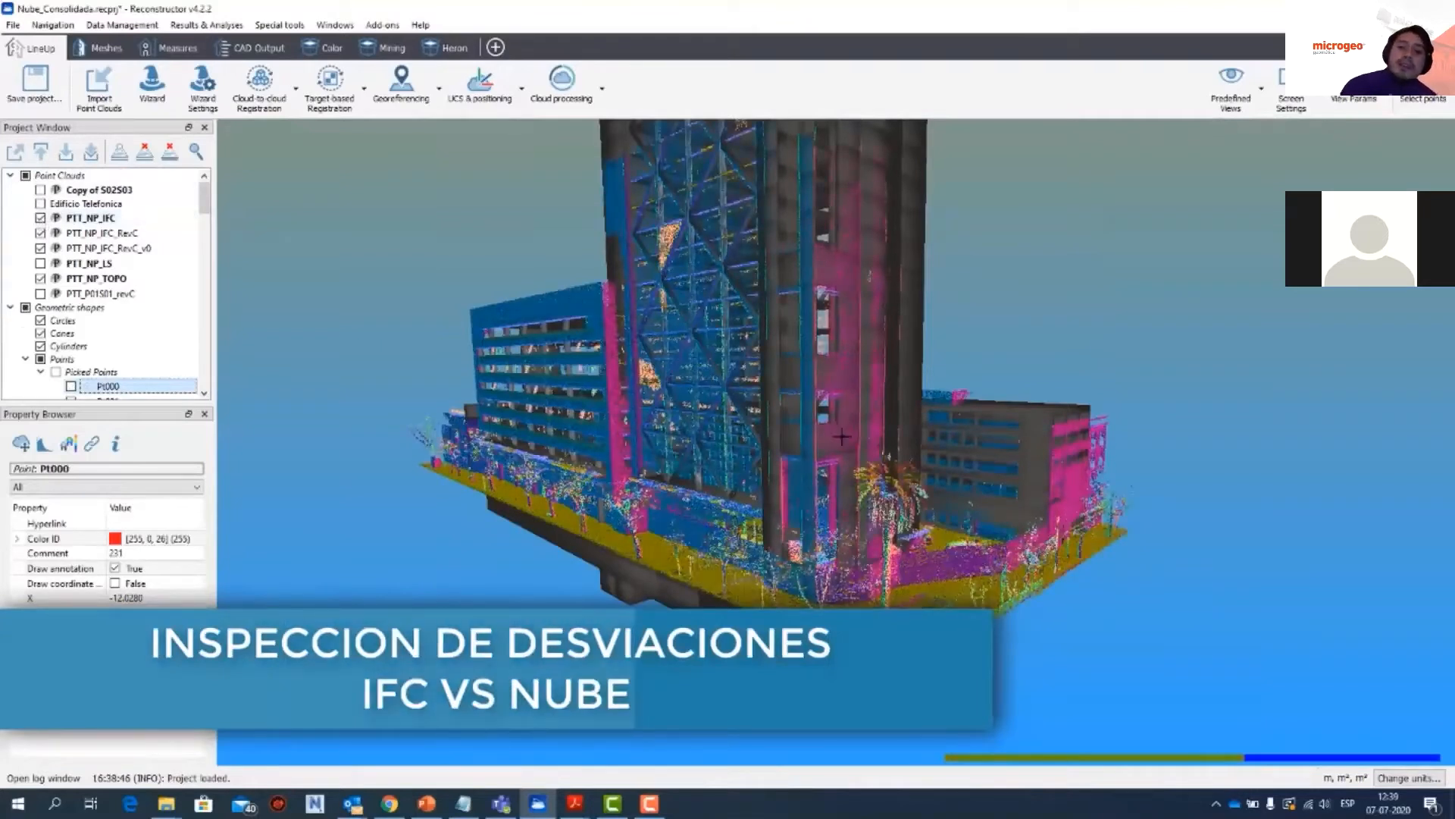
# Step: Inspect the PTT_NP_IFC cloud against the MODELO IFC PARA MICROGEO reference mesh with a 0.5 m maximum search distance
pyautogui.scroll(3, 842, 437)
pyautogui.moveTo(791, 444); pyautogui.dragTo(902, 449)
pyautogui.click(203, 25)
pyautogui.click(227, 130)
pyautogui.click(643, 516)
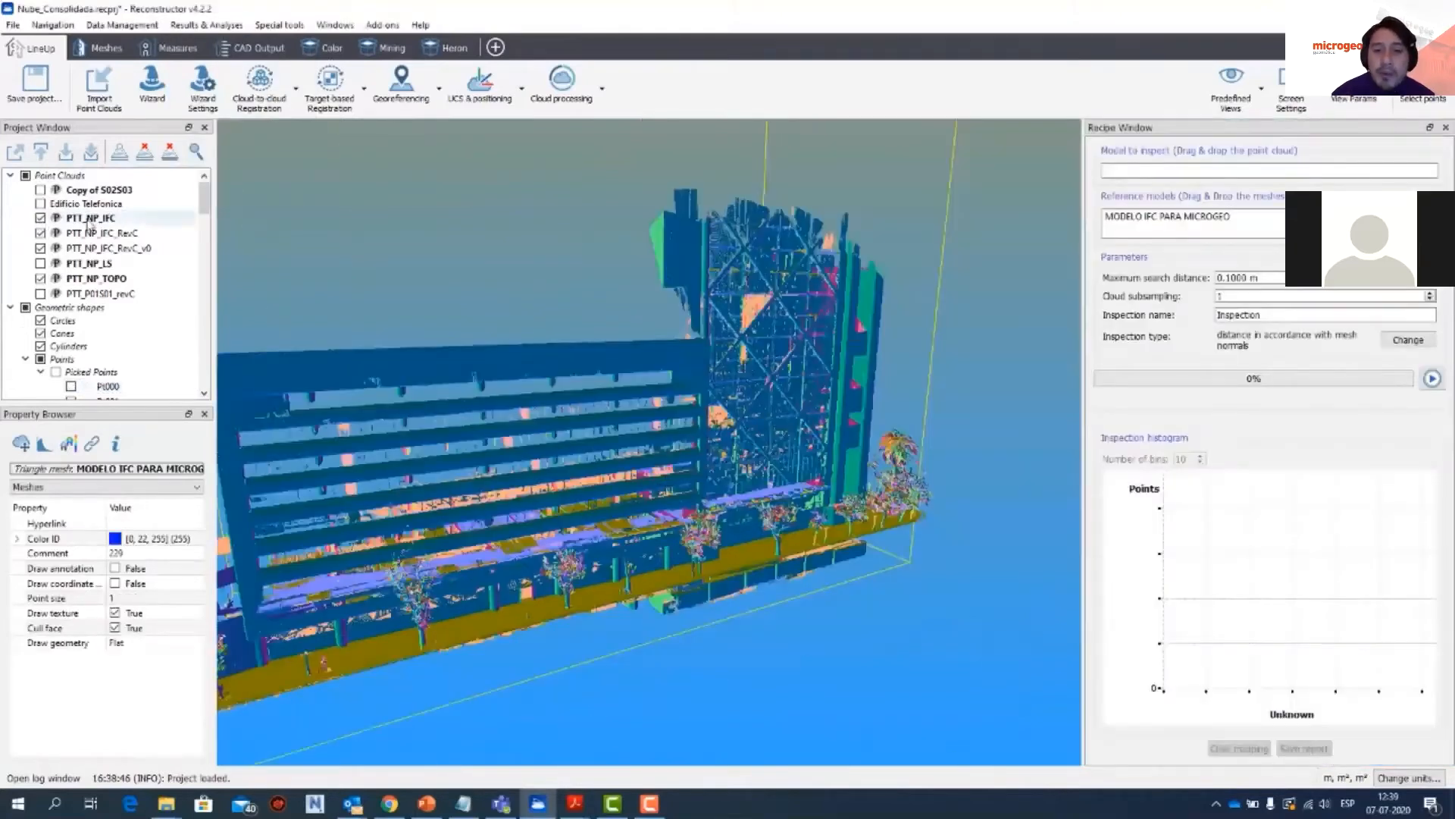
pyautogui.moveTo(91, 217); pyautogui.dragTo(1265, 171)
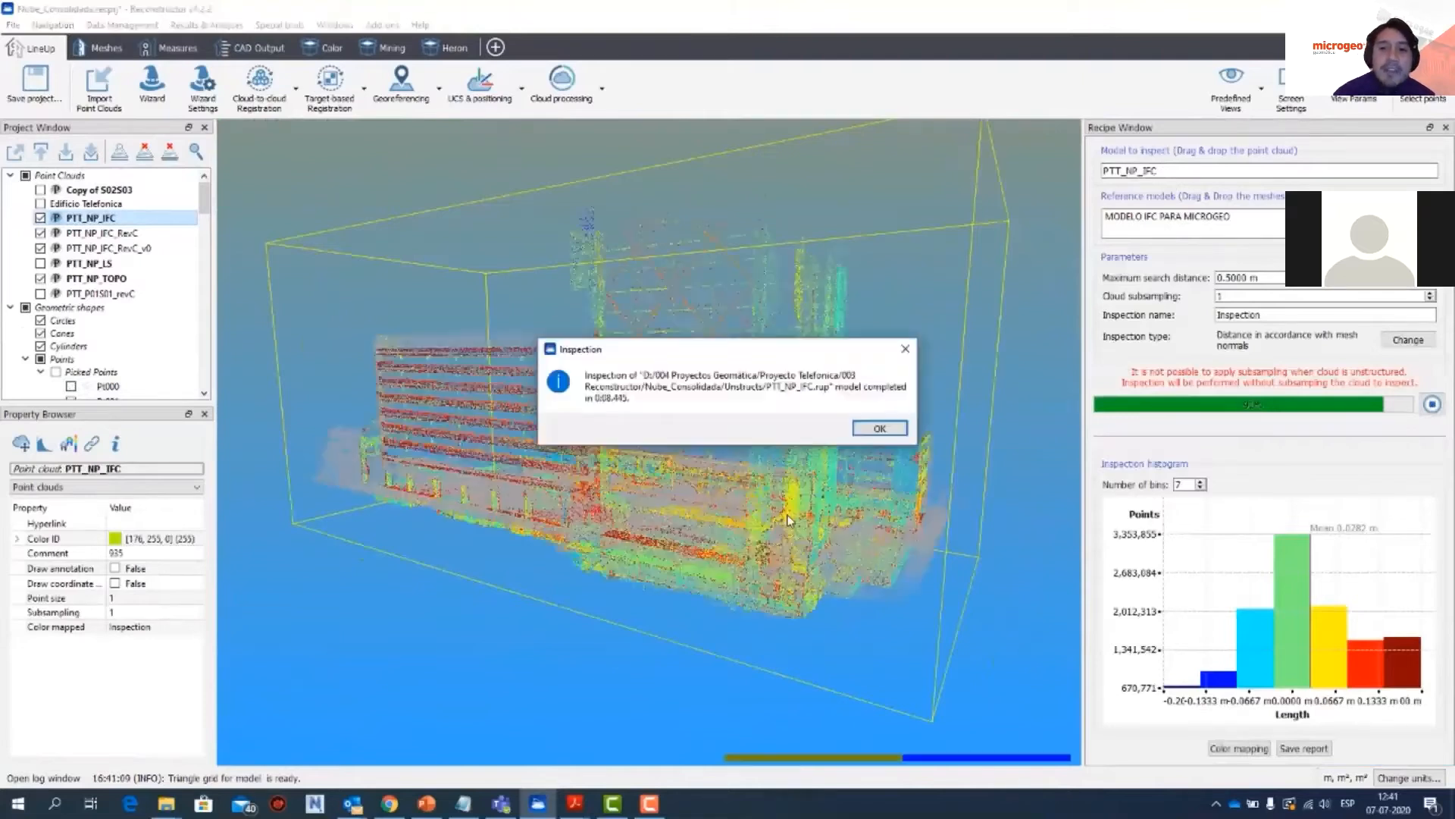
pyautogui.click(877, 429)
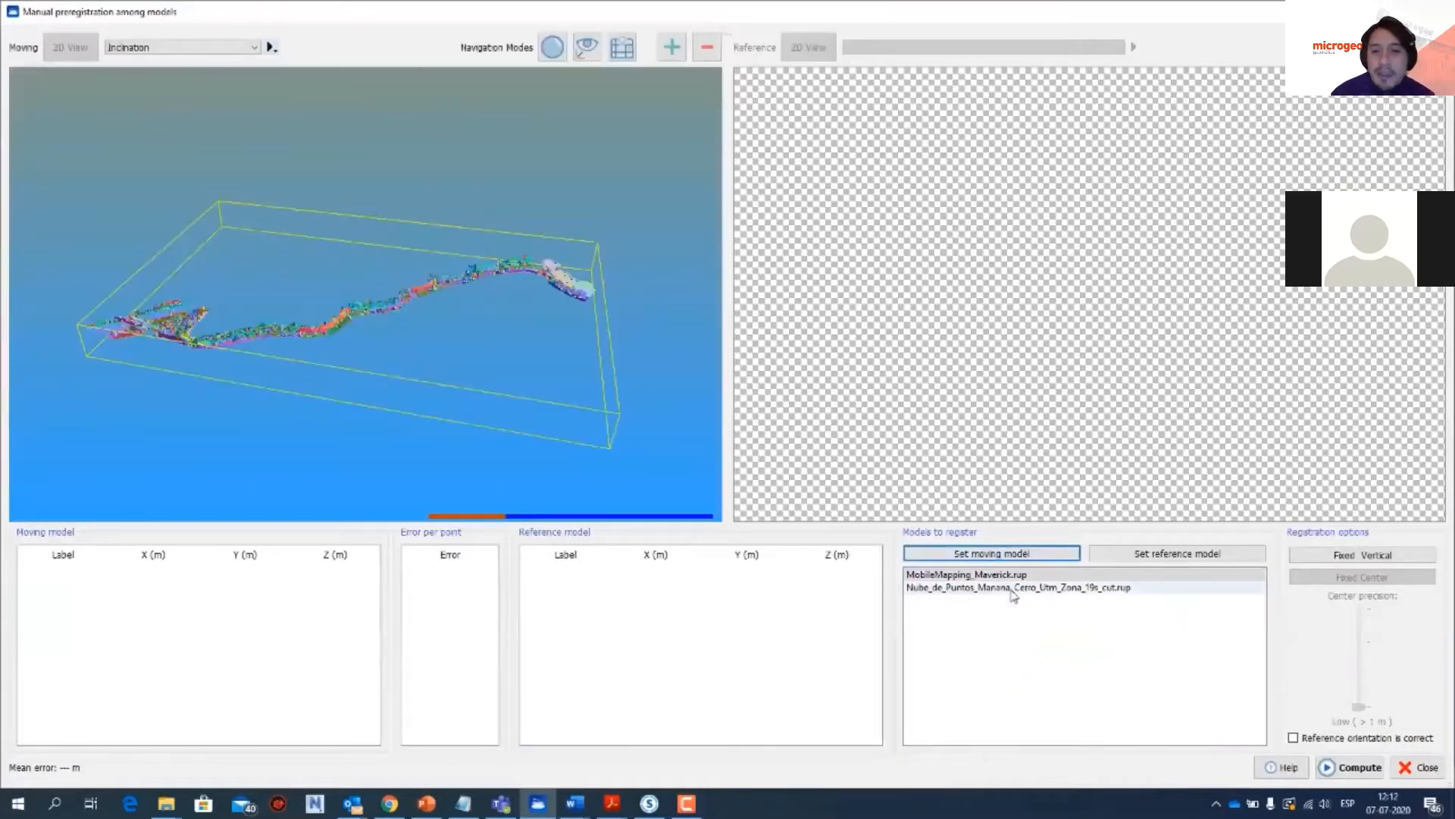
# Step: Set Nube_de_Puntos_Manana_Cerro_Utm_Zona_19s_cut.rup as the reference model and colour the moving cloud by Confidence
pyautogui.click(1013, 589)
pyautogui.click(1146, 556)
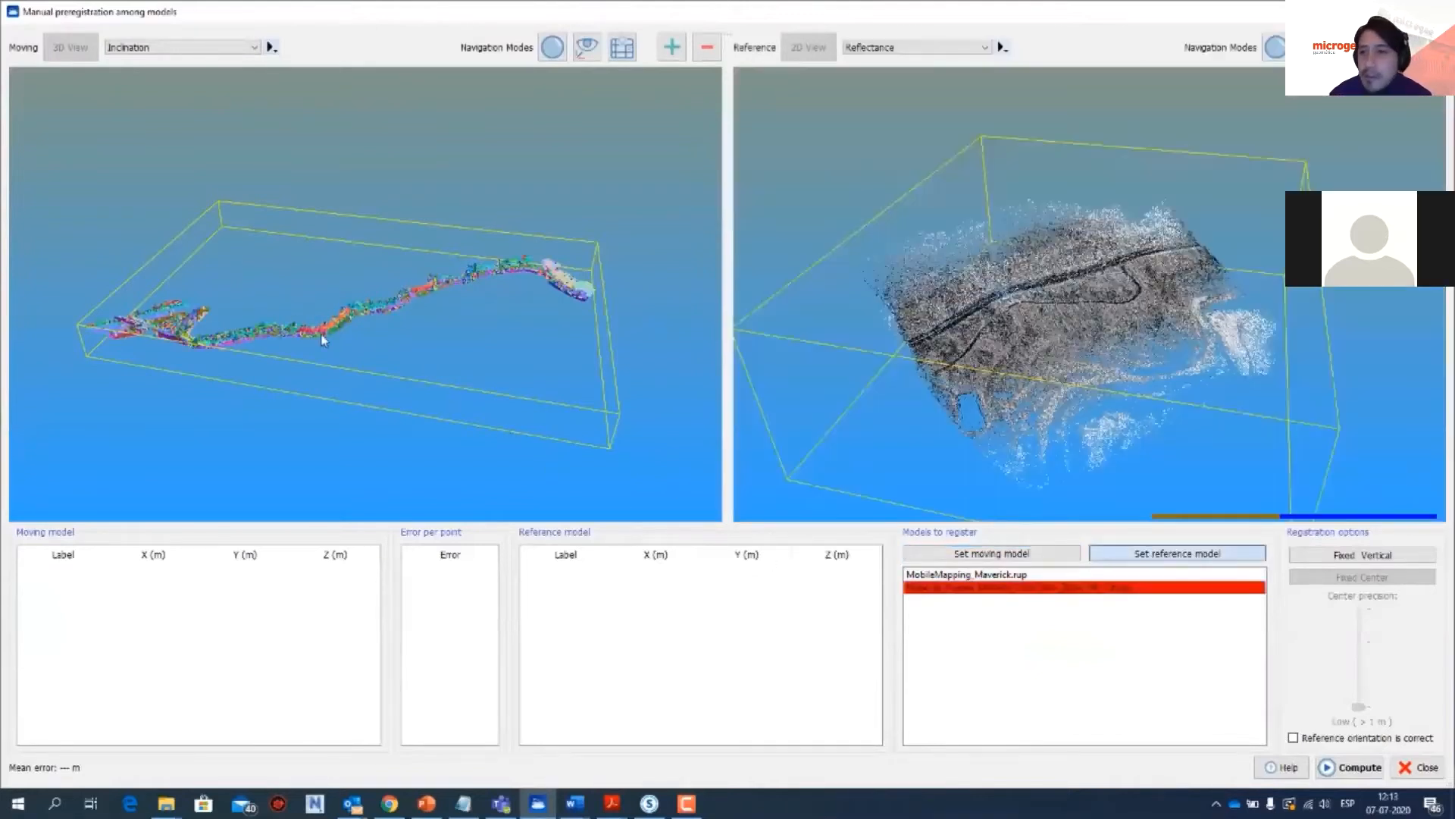
pyautogui.scroll(10, 352, 341)
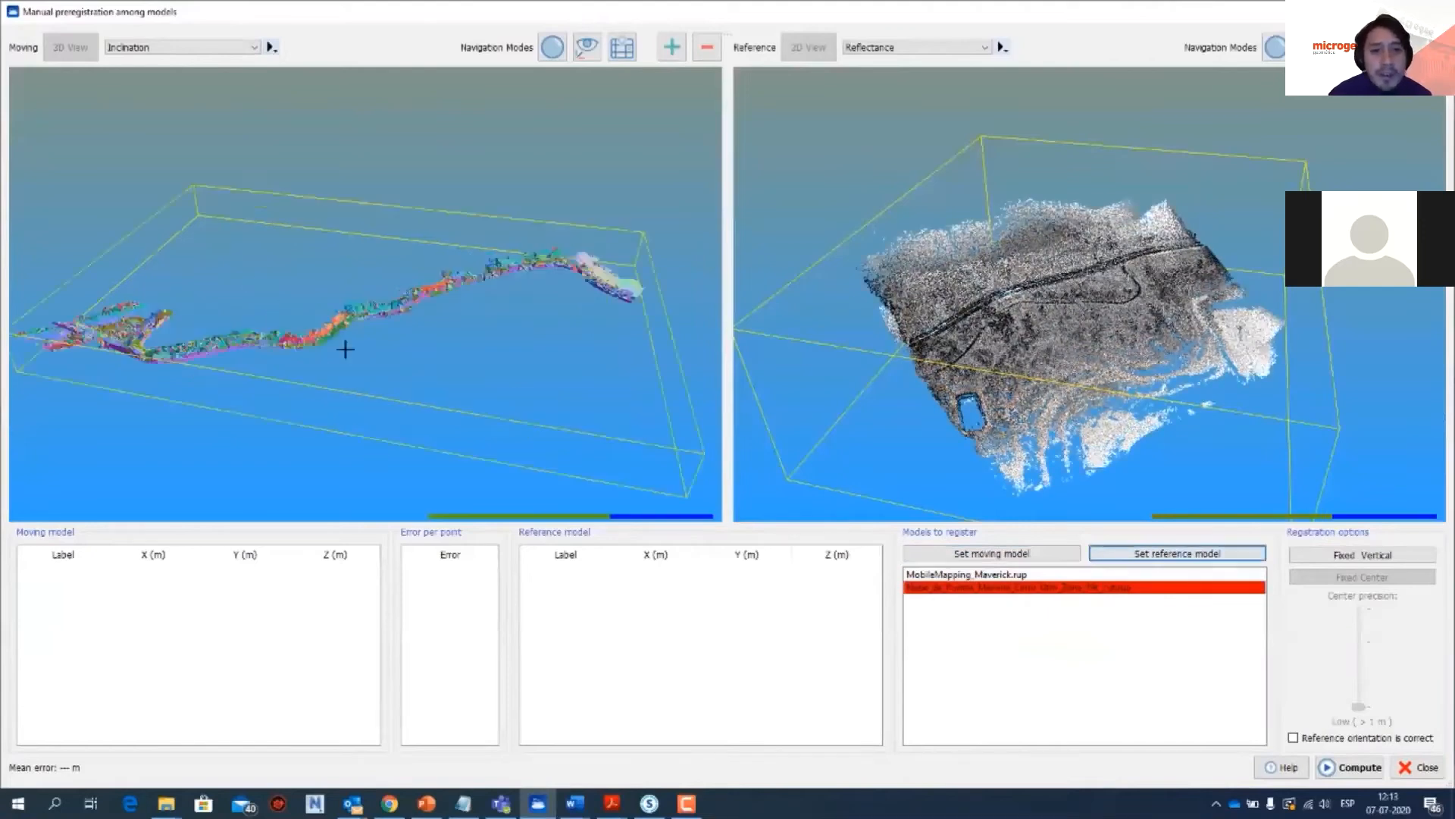
pyautogui.scroll(3, 355, 339)
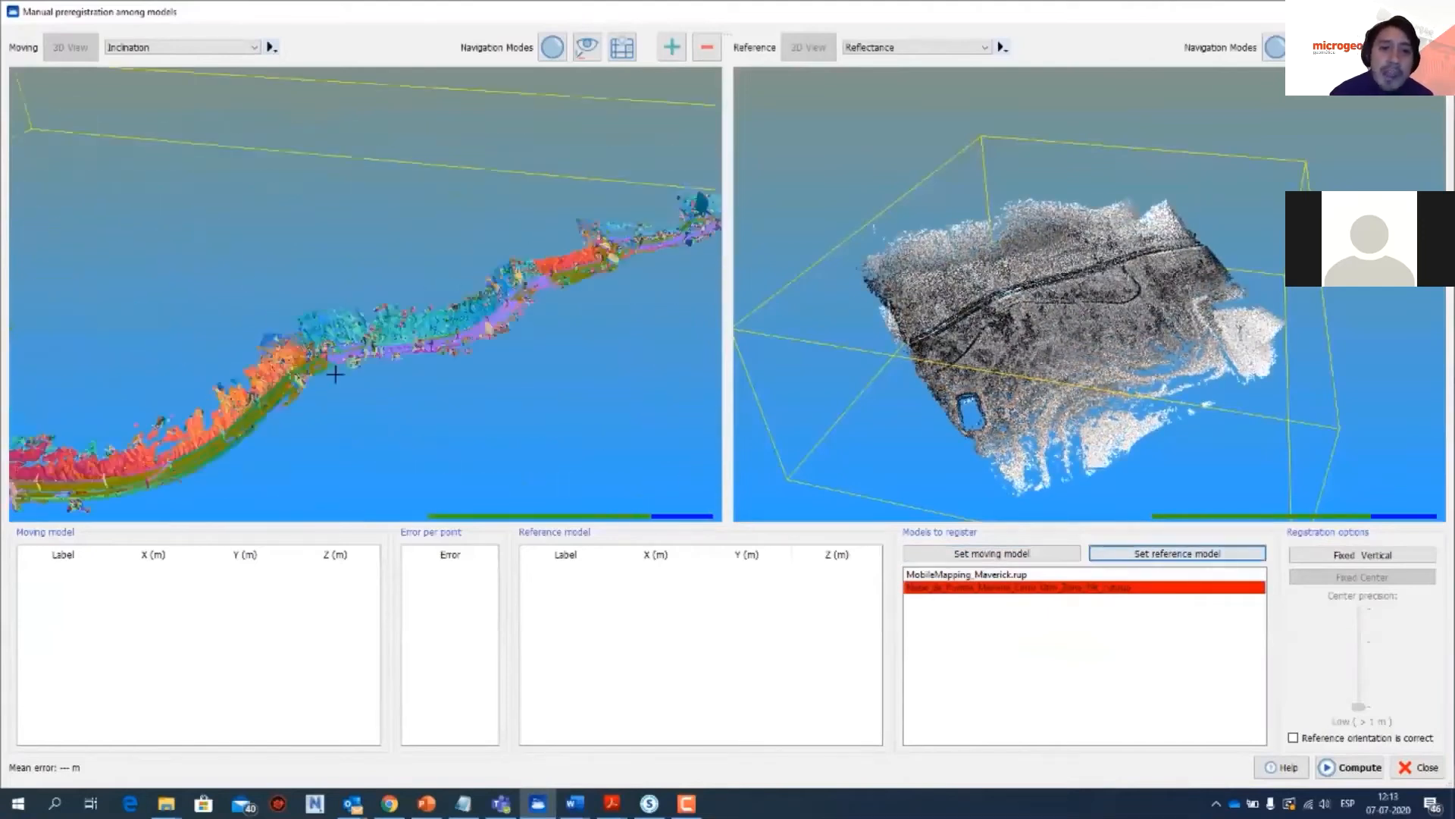
pyautogui.click(159, 44)
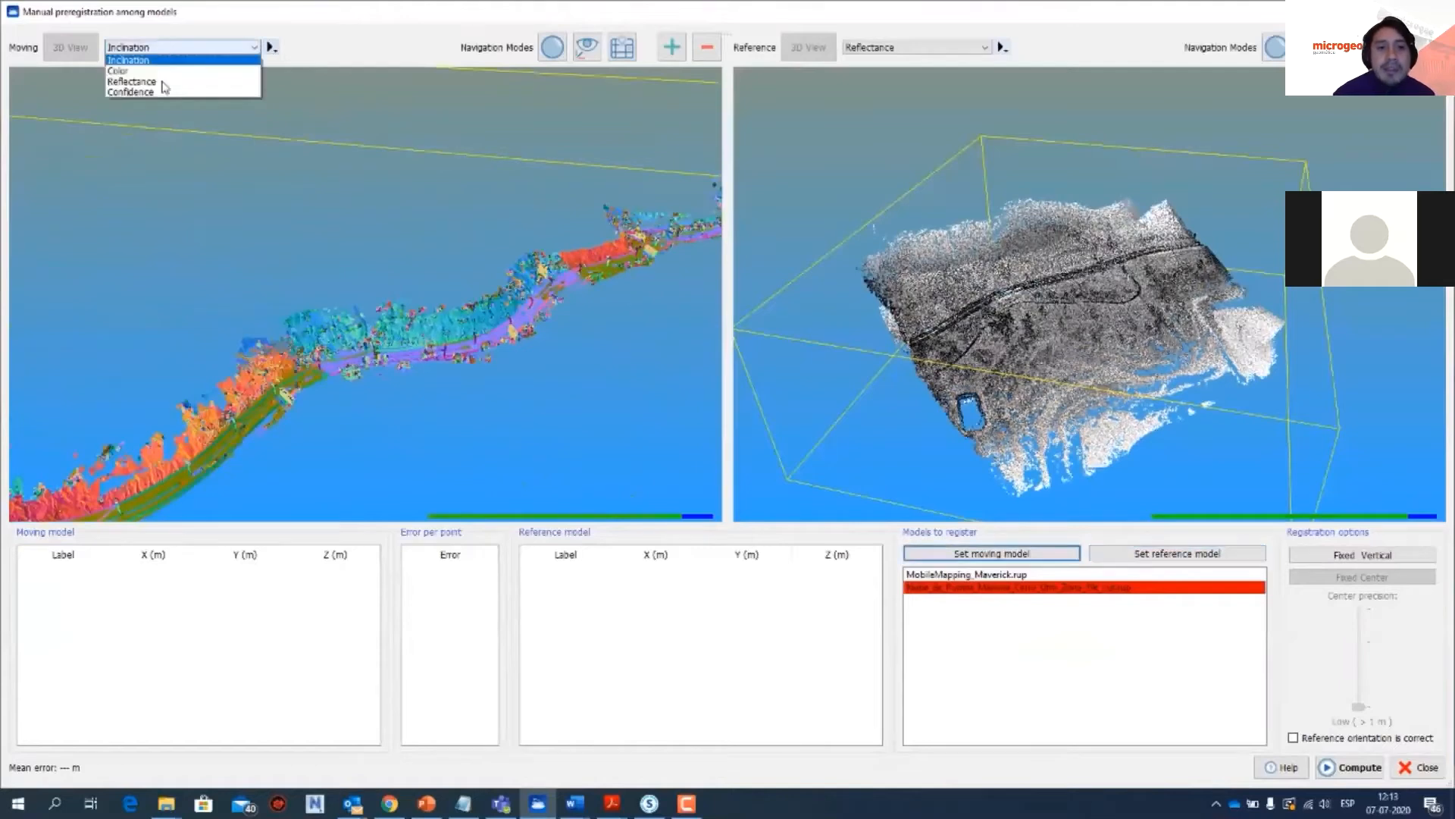
pyautogui.click(161, 94)
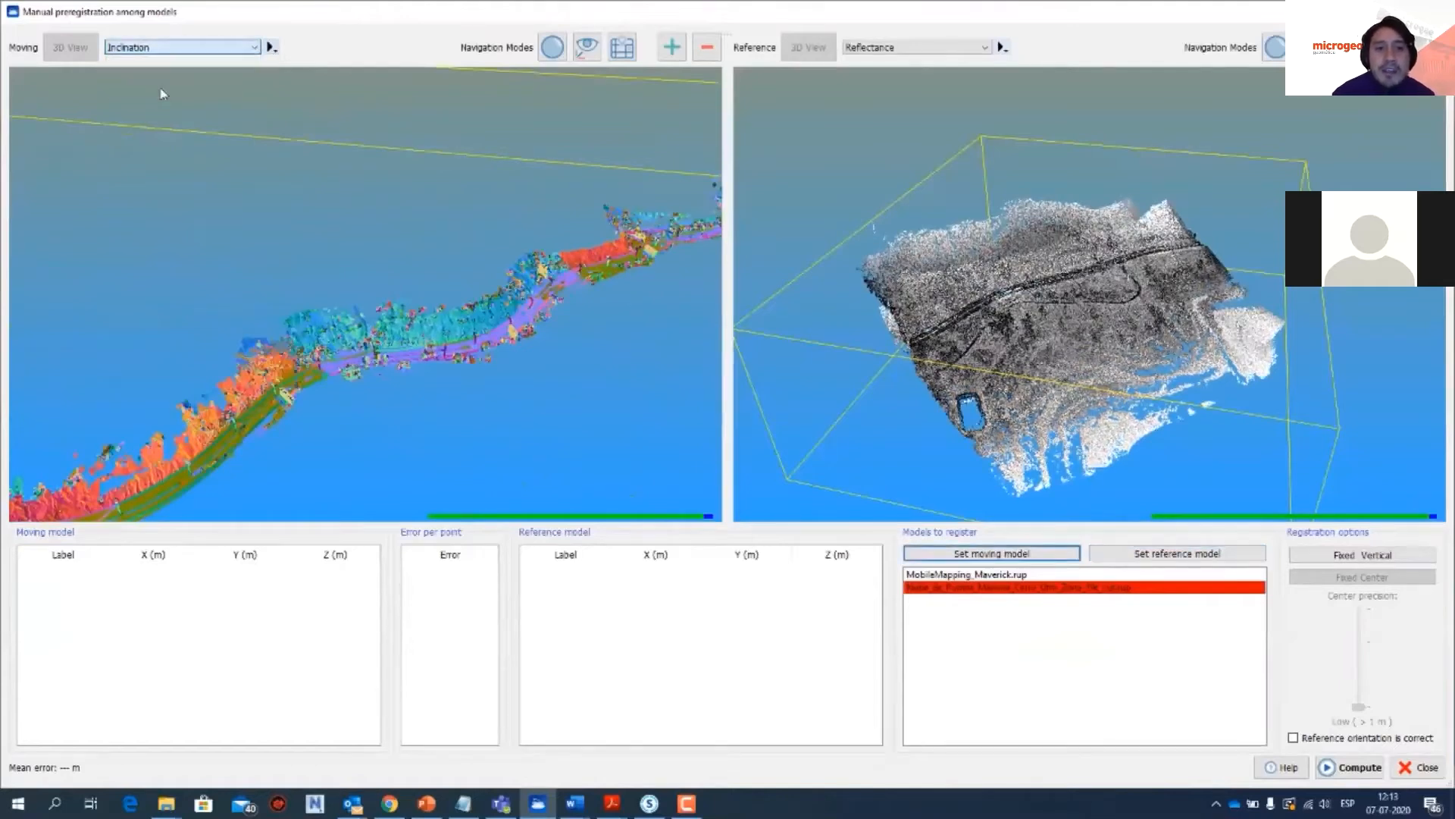
pyautogui.click(163, 46)
# Step: Mark three matching points in the moving and reference clouds, two on the double lamp's arms and one on the roadside billboard
pyautogui.moveTo(248, 349); pyautogui.dragTo(537, 349)
pyautogui.moveTo(537, 350); pyautogui.dragTo(509, 324, button='middle')
pyautogui.scroll(3, 509, 323)
pyautogui.moveTo(1282, 352); pyautogui.dragTo(942, 341)
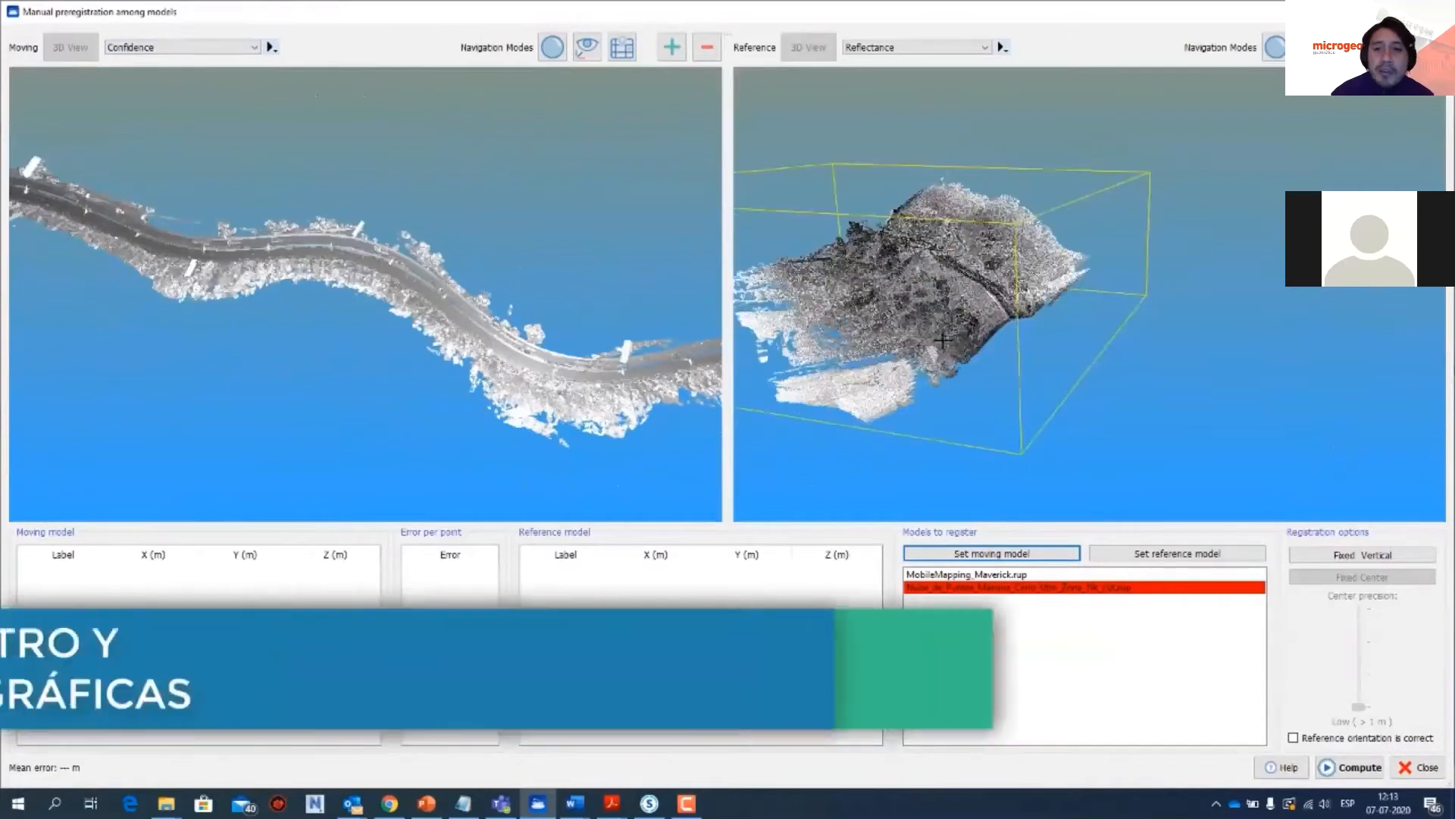
pyautogui.scroll(5, 942, 341)
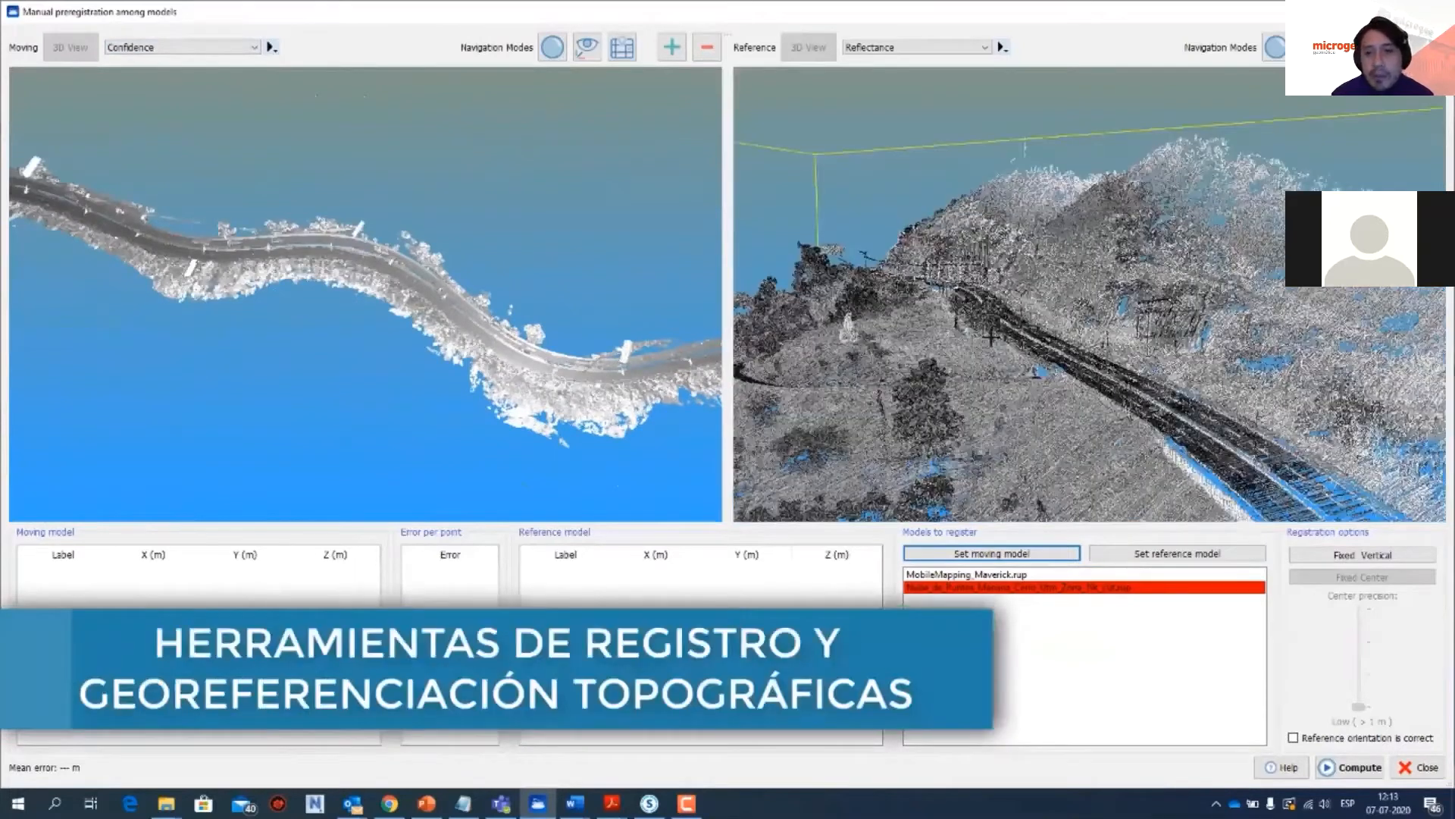
pyautogui.moveTo(991, 335); pyautogui.dragTo(758, 339)
pyautogui.scroll(4, 525, 341)
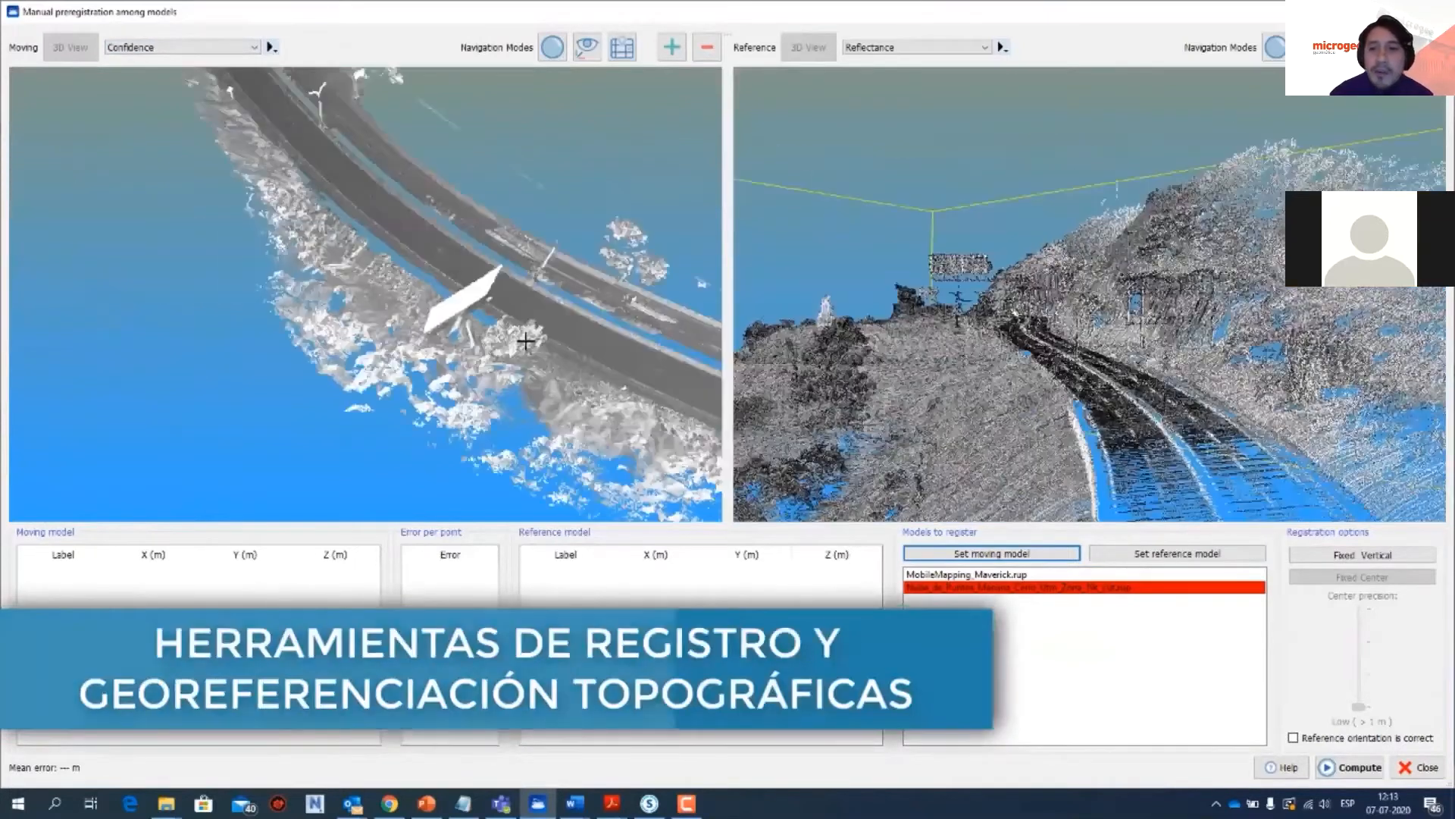
pyautogui.moveTo(525, 341); pyautogui.dragTo(424, 288)
pyautogui.scroll(3, 1054, 314)
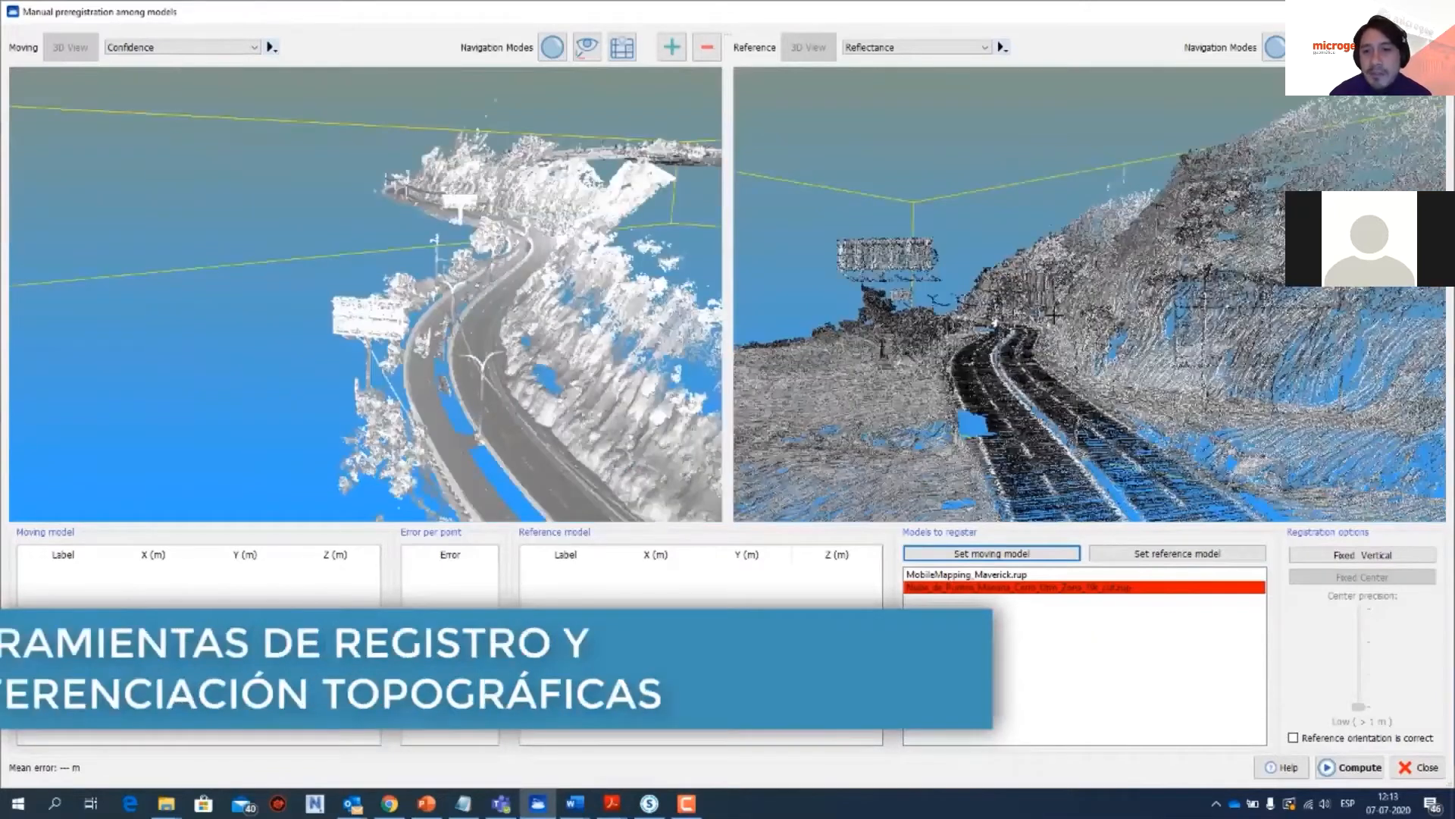
pyautogui.scroll(2, 1054, 315)
pyautogui.moveTo(568, 220); pyautogui.dragTo(523, 175)
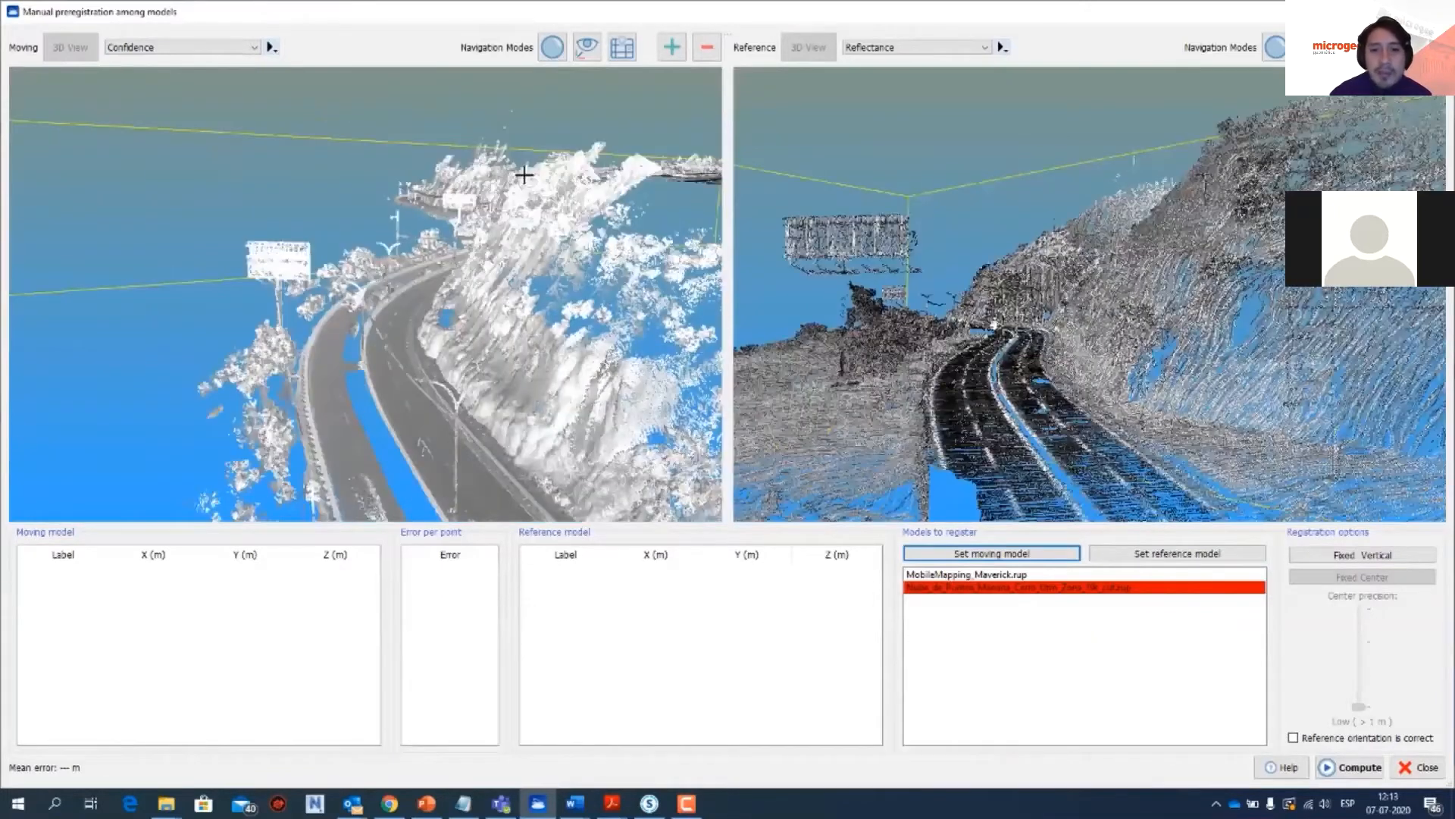
pyautogui.scroll(4, 524, 175)
pyautogui.scroll(2, 1054, 326)
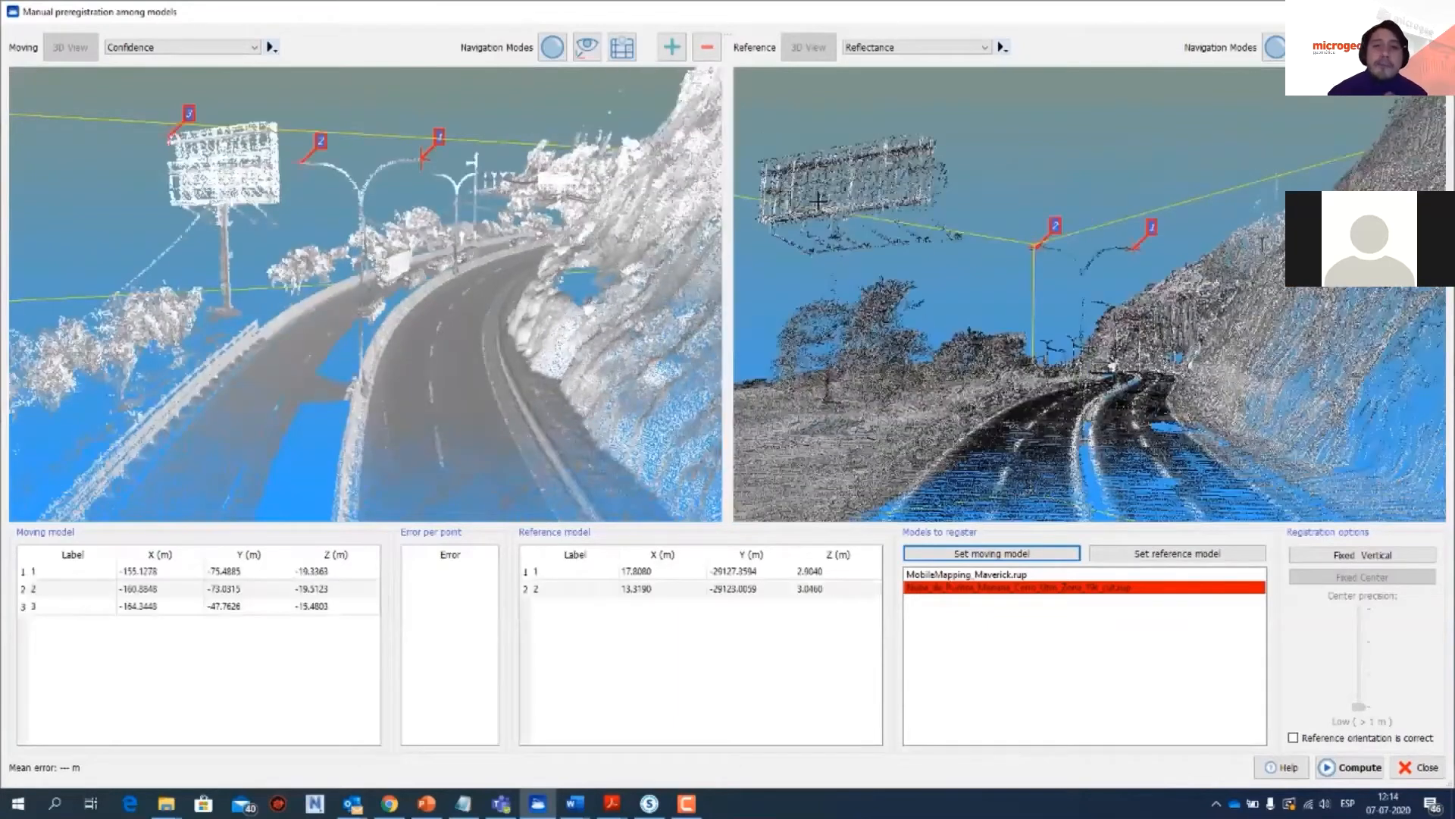
pyautogui.click(819, 201)
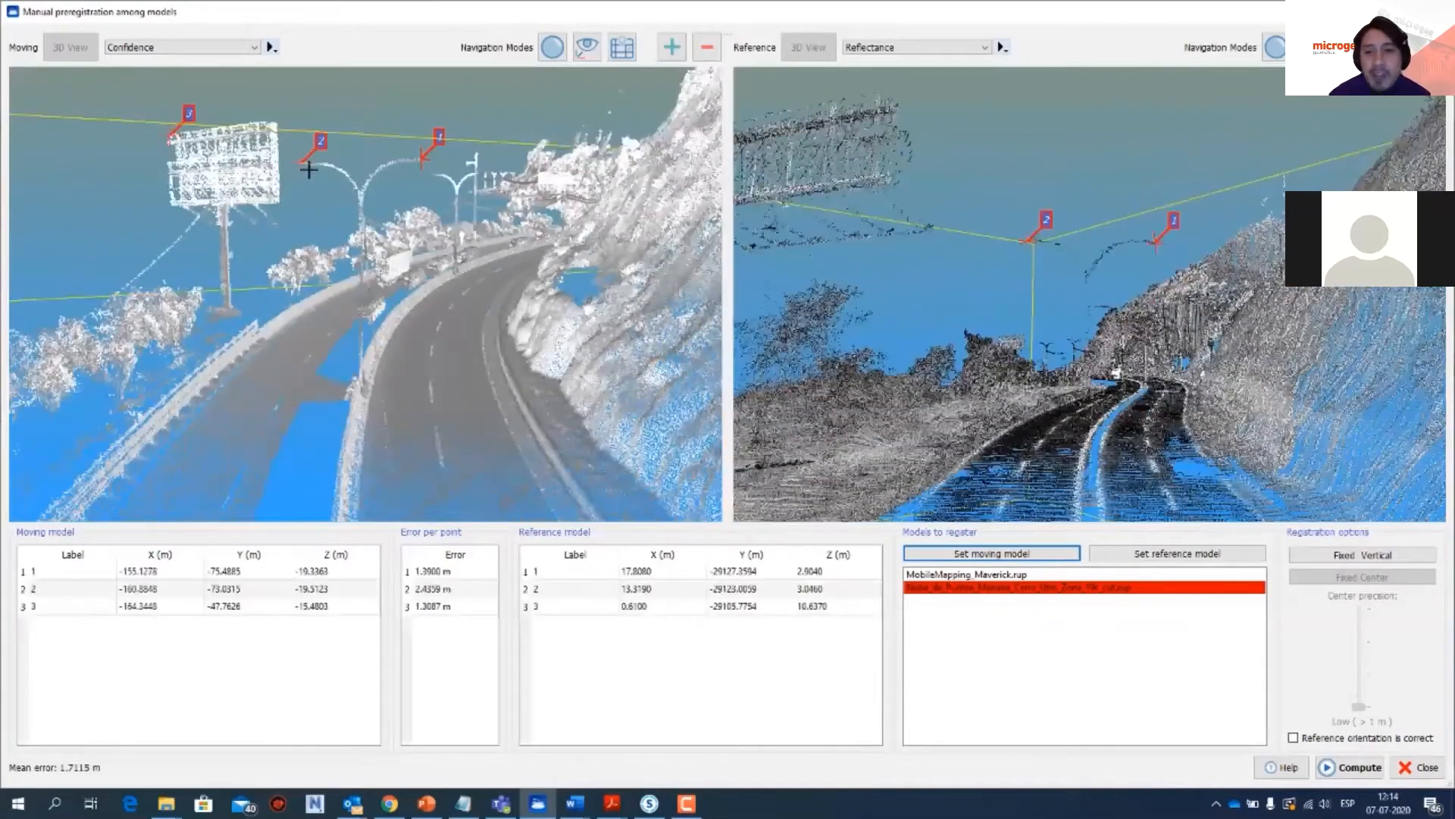
pyautogui.moveTo(1156, 375); pyautogui.dragTo(1274, 576)
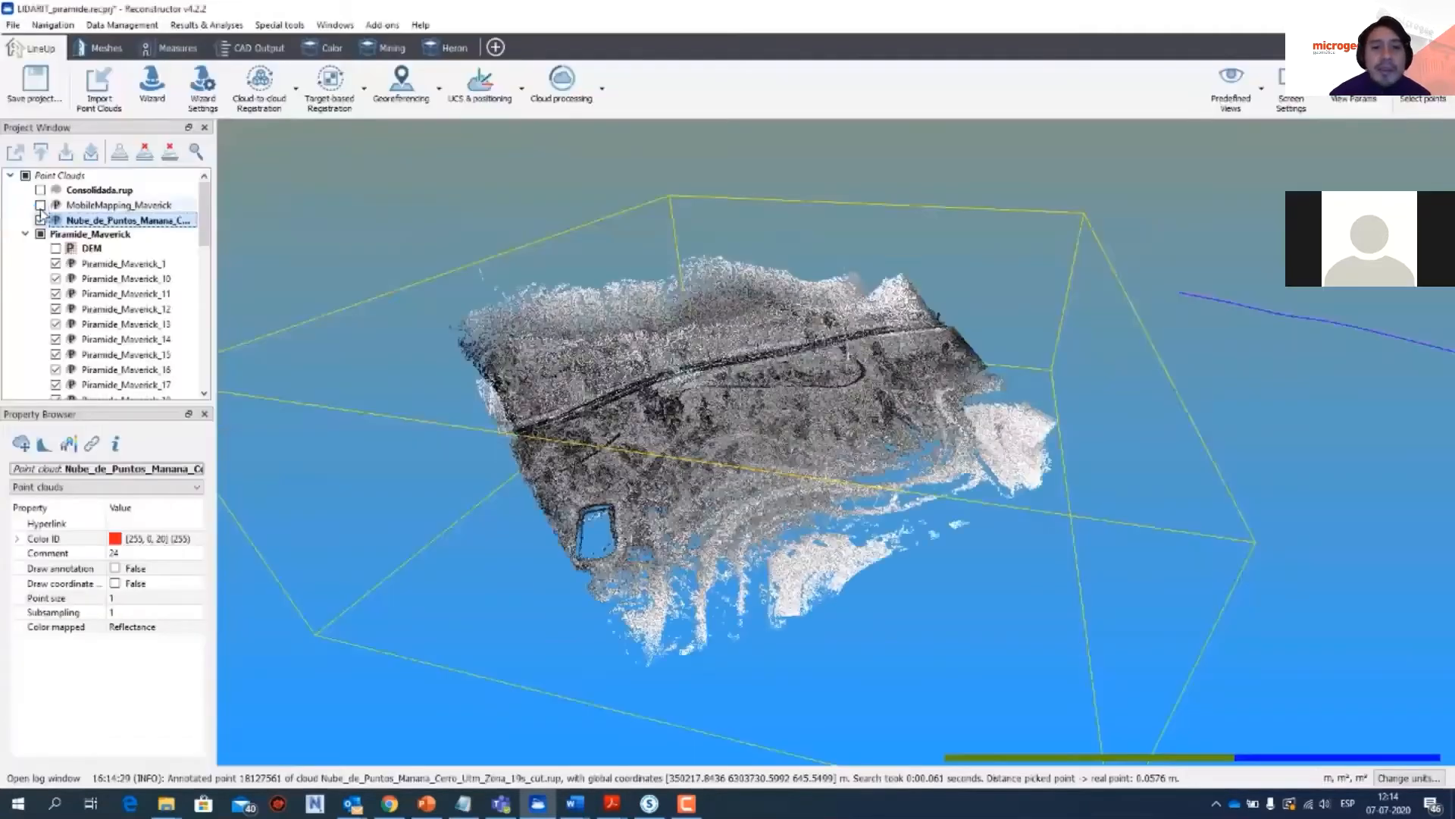
# Step: Register MobileMapping_Maverick as moving scan to the Nube_de_Puntos_Manana_Cerro_Utm_Zona_19s_cut reference scan with ICP, and display both clouds
pyautogui.click(40, 205)
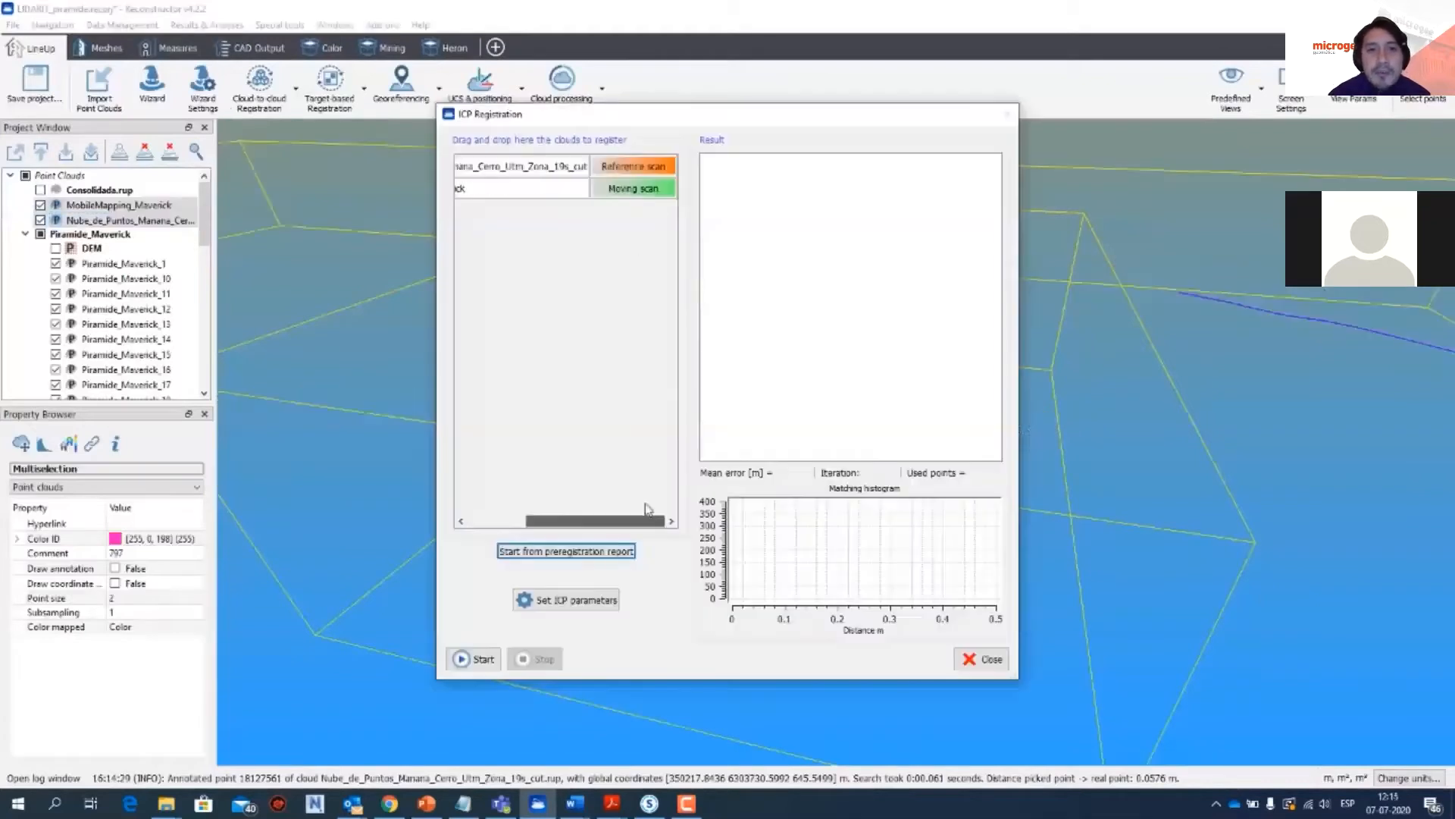
pyautogui.click(576, 600)
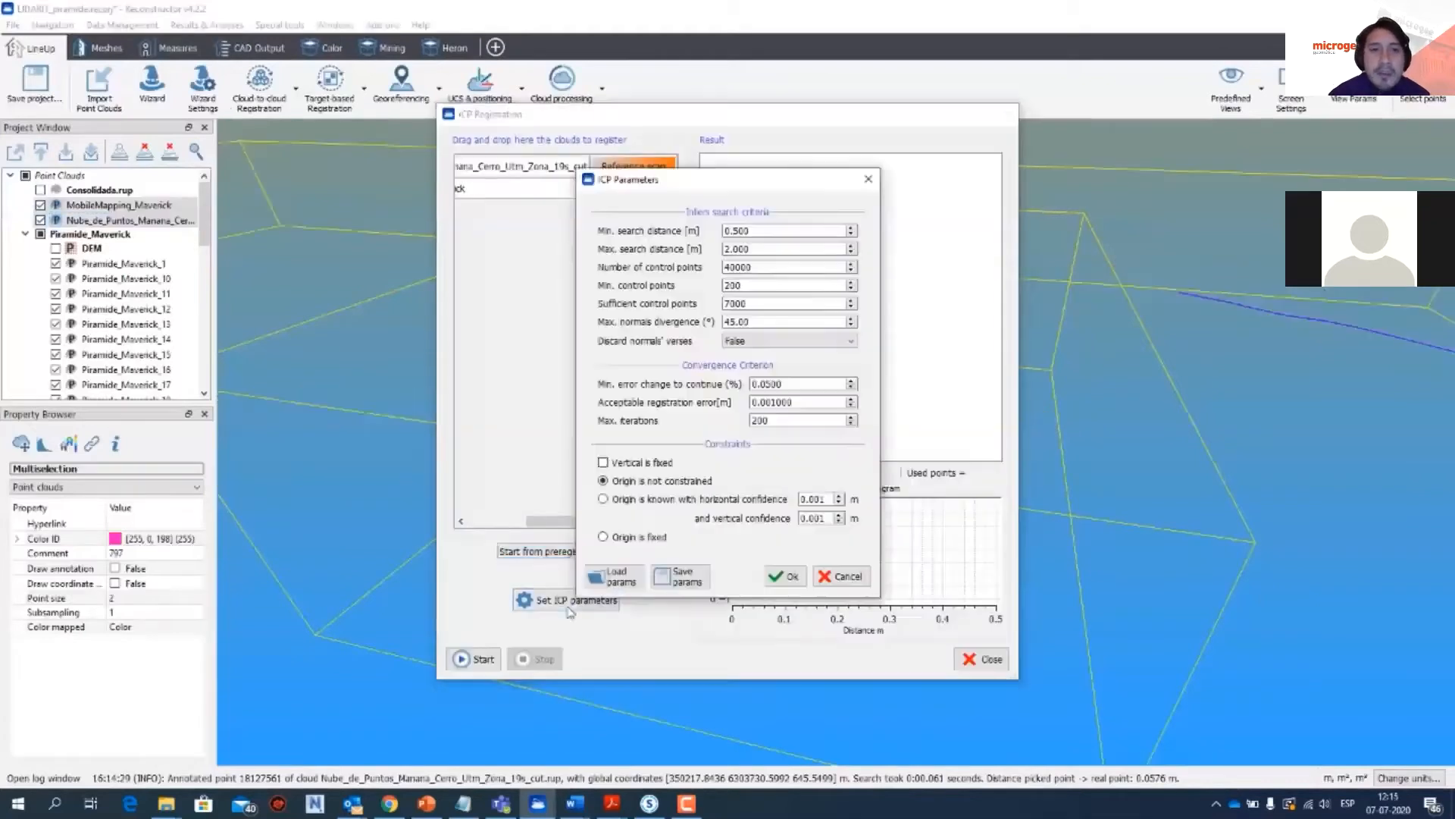
pyautogui.click(785, 576)
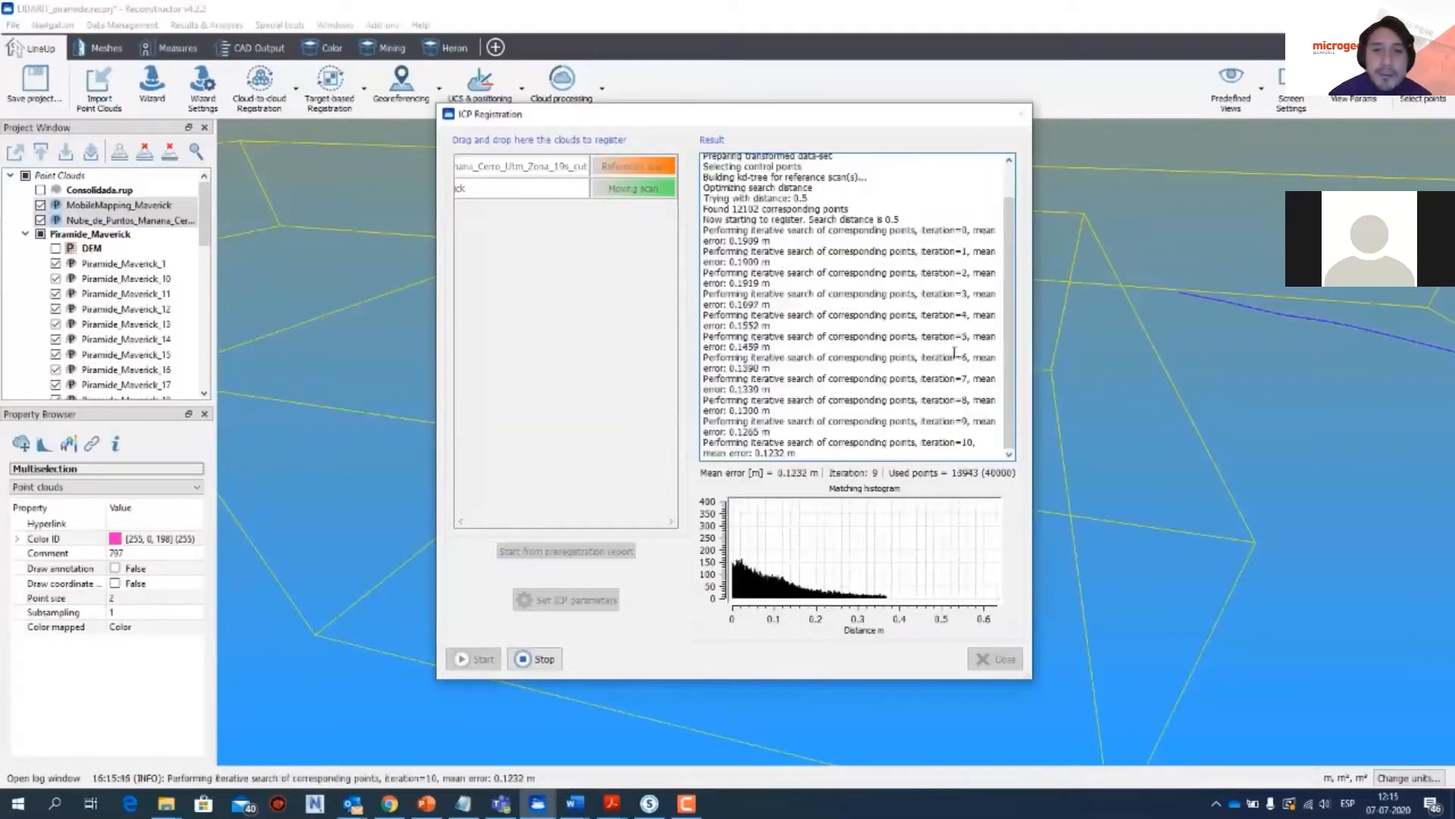
pyautogui.click(992, 659)
pyautogui.click(40, 207)
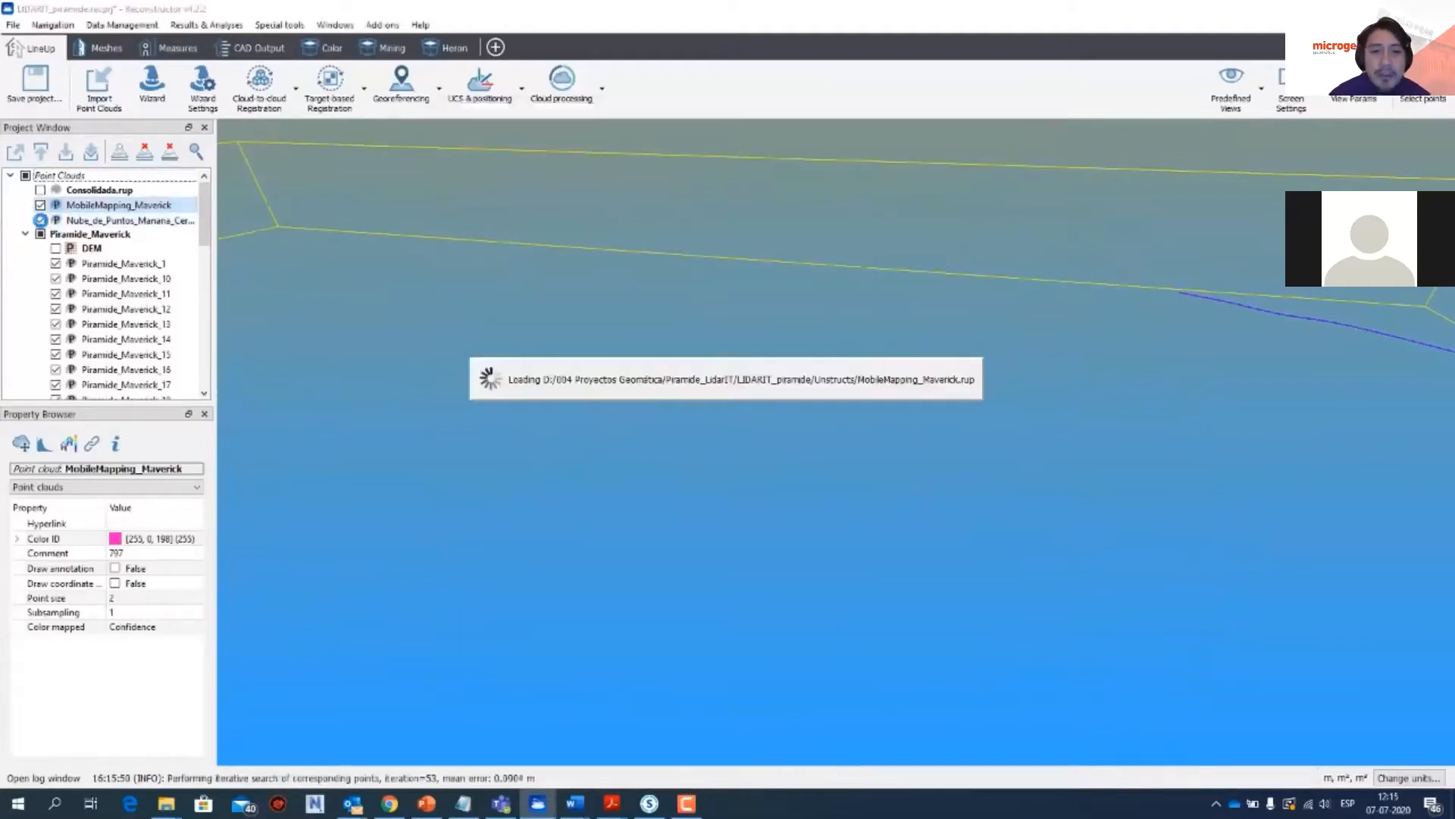
pyautogui.moveTo(971, 349); pyautogui.dragTo(864, 471)
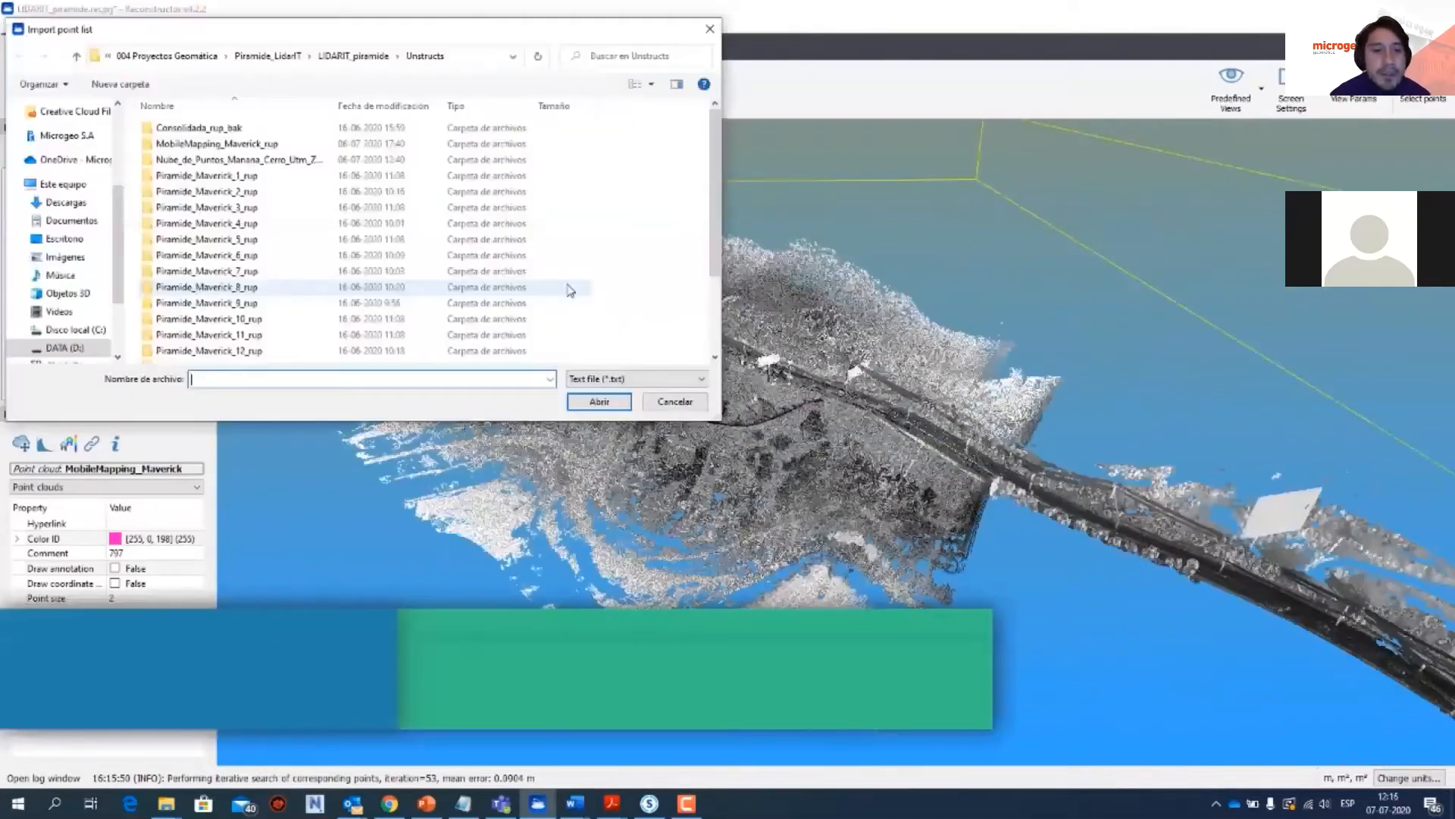
# Step: Open the Lev_luminarias.txt point list from the Unstructs folder for import
pyautogui.scroll(-3, 570, 290)
pyautogui.click(571, 354)
pyautogui.click(600, 402)
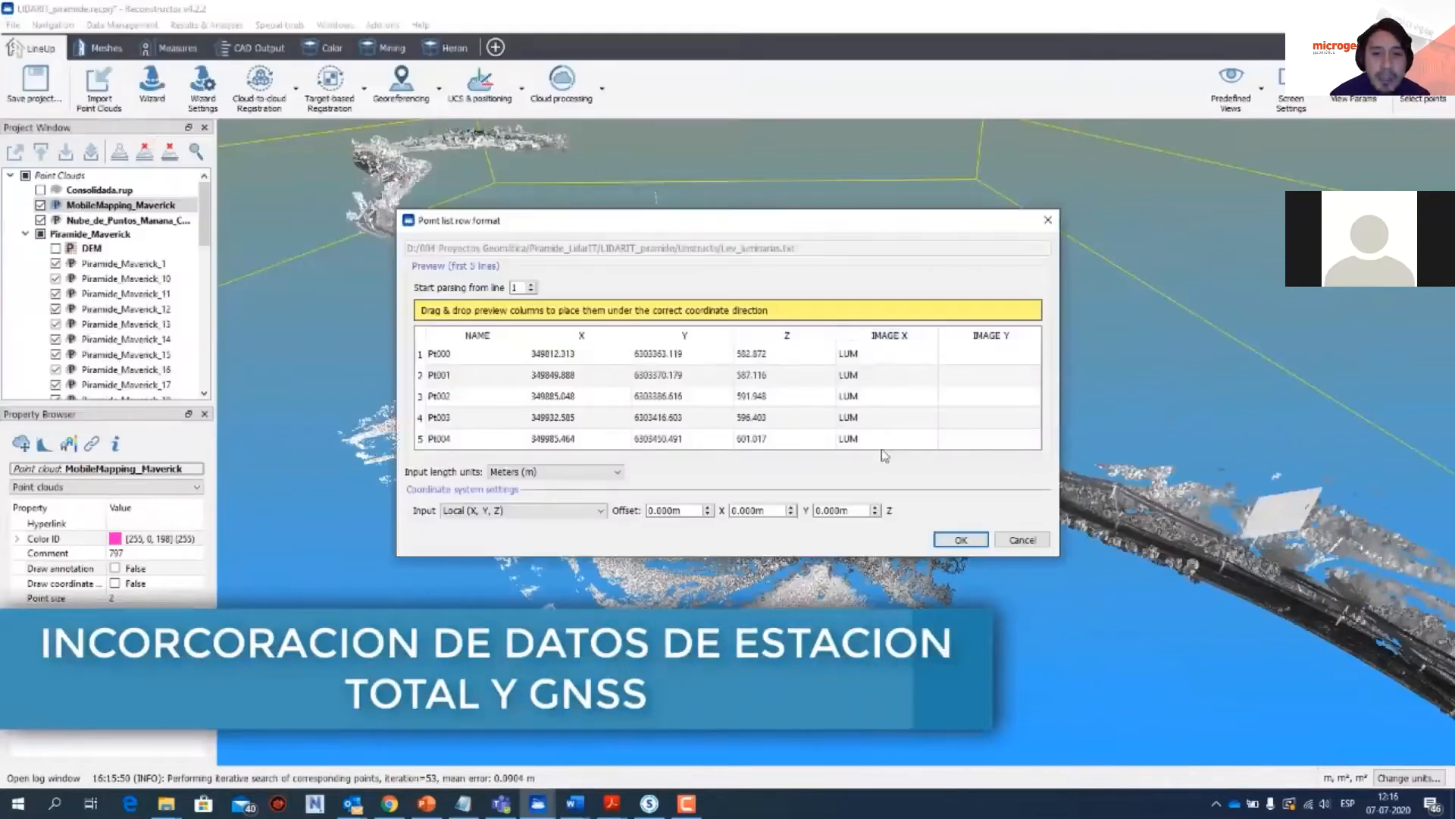
# Step: Import the point list as UTM (Easting, Northing, Altitude) coordinates in UTM zone 19 South
pyautogui.click(888, 336)
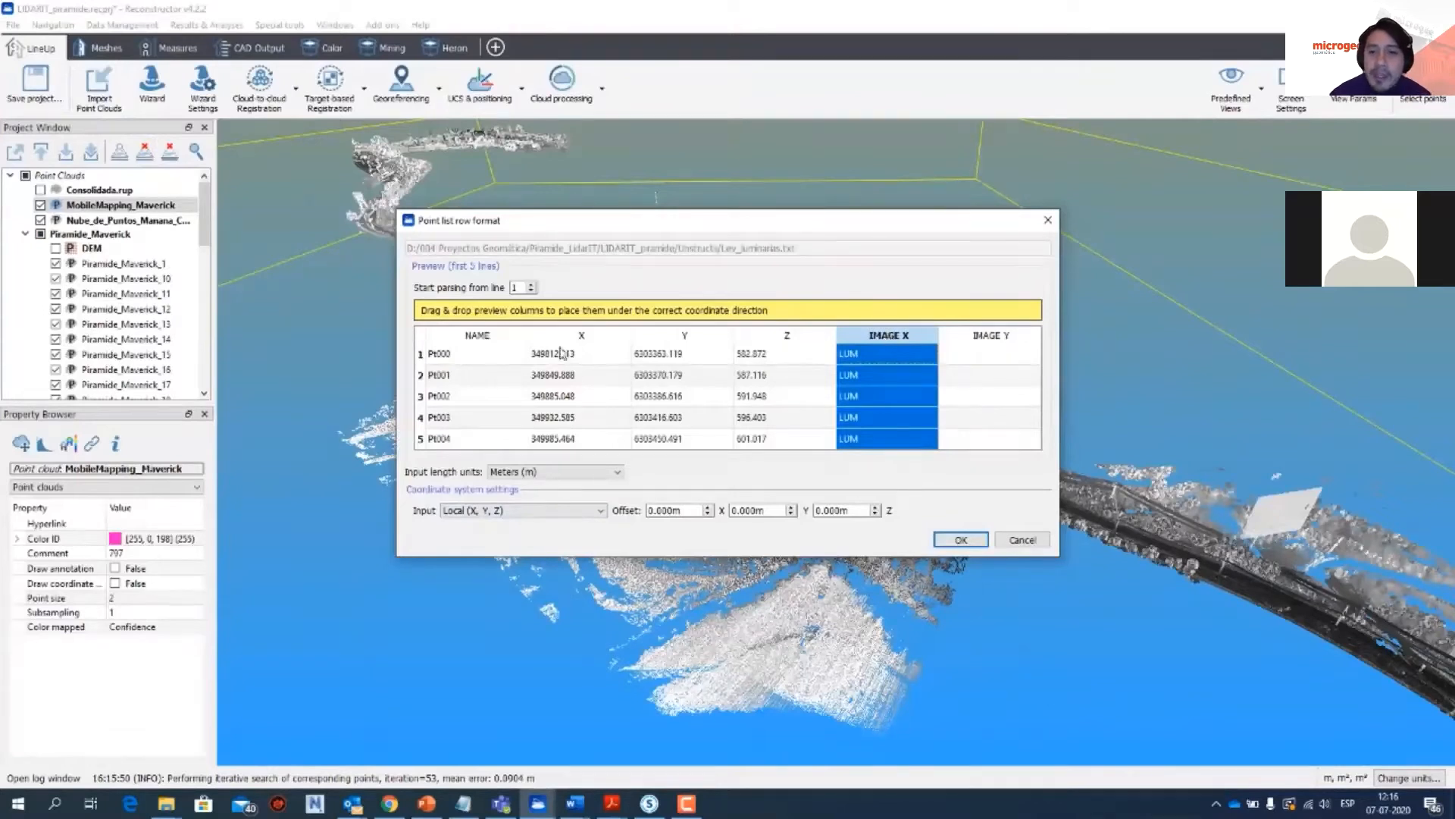
pyautogui.click(574, 509)
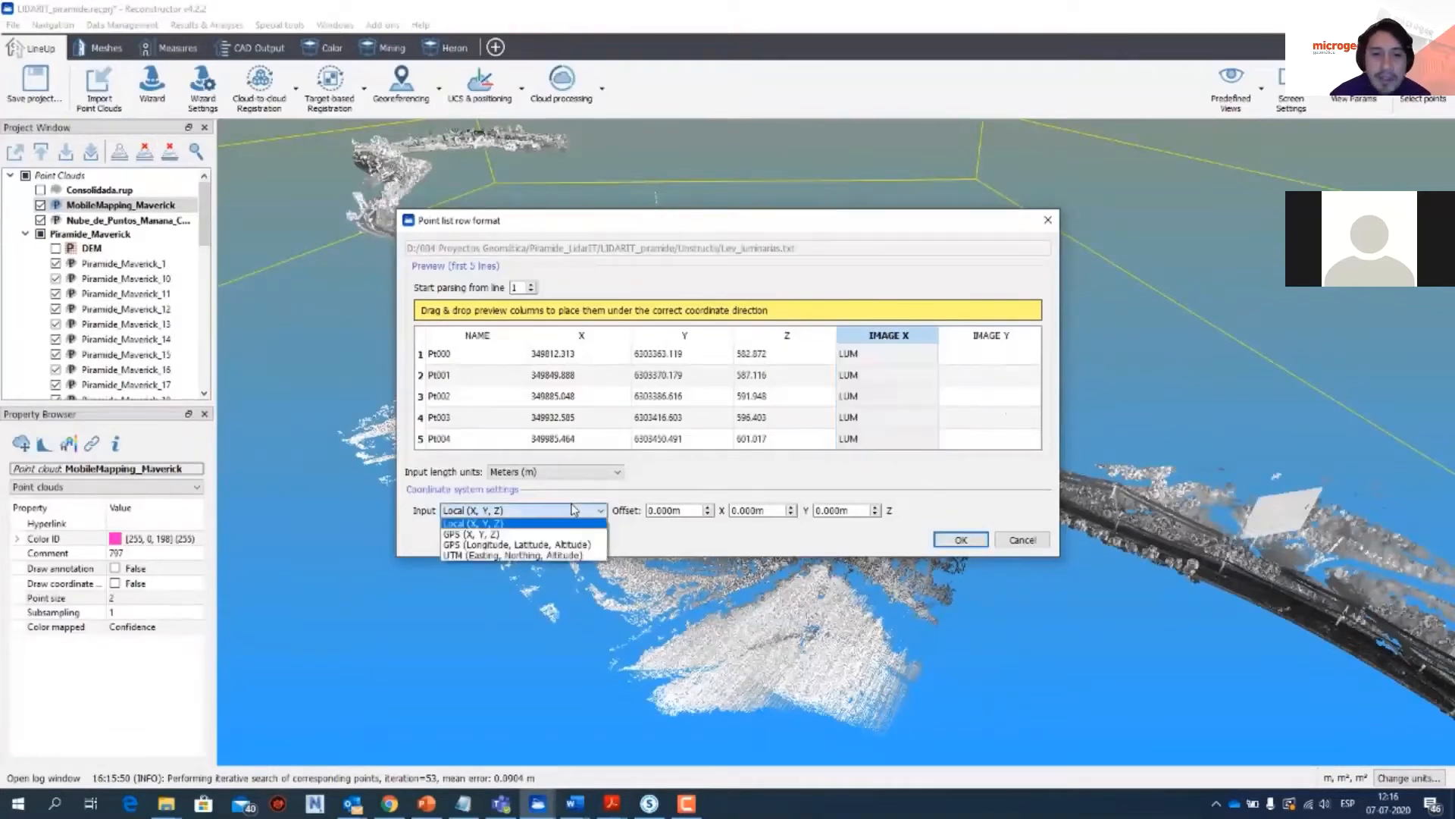
pyautogui.click(565, 555)
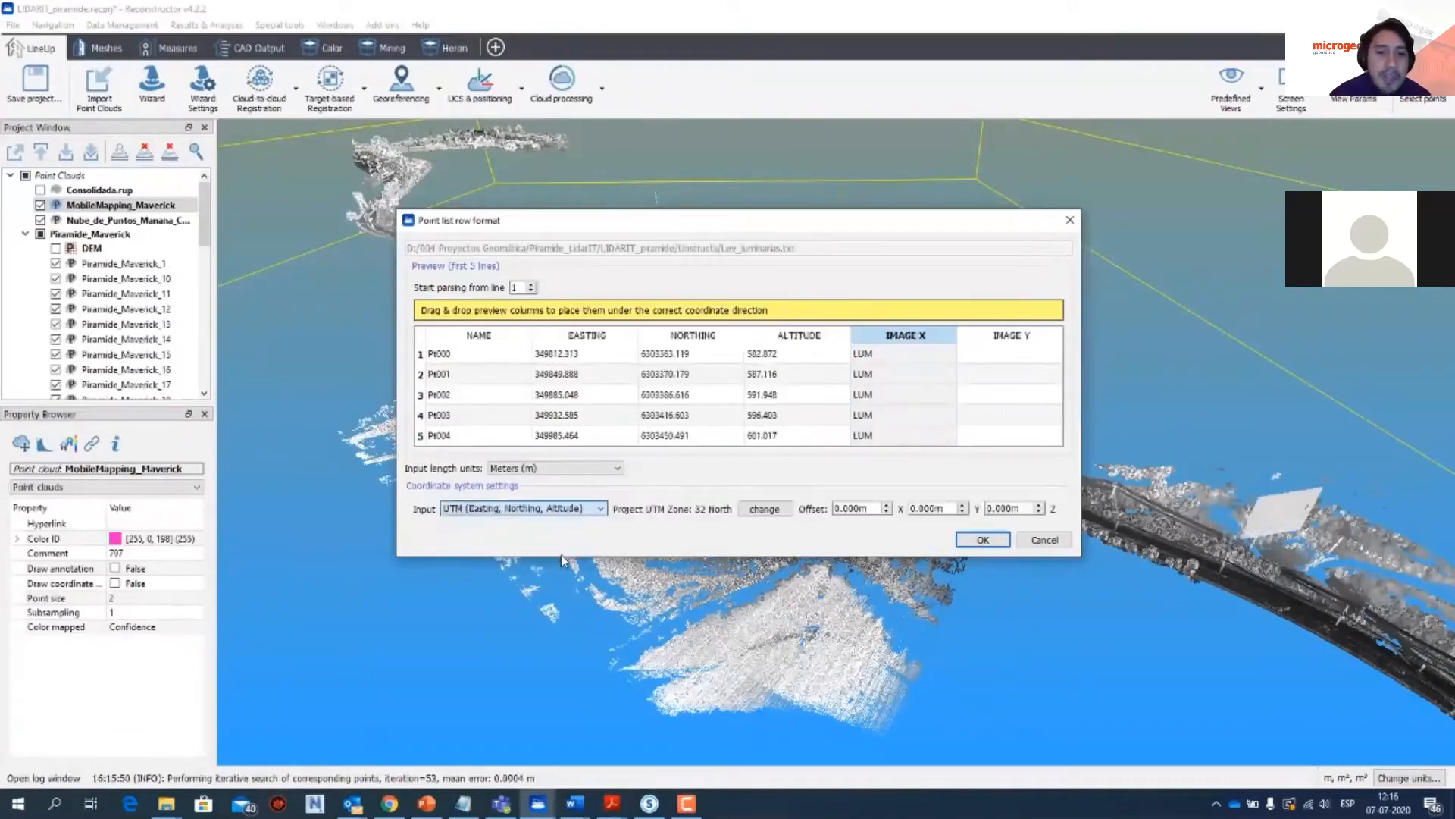
pyautogui.click(764, 509)
pyautogui.click(788, 471)
pyautogui.scroll(3, 765, 425)
pyautogui.click(765, 440)
pyautogui.click(934, 481)
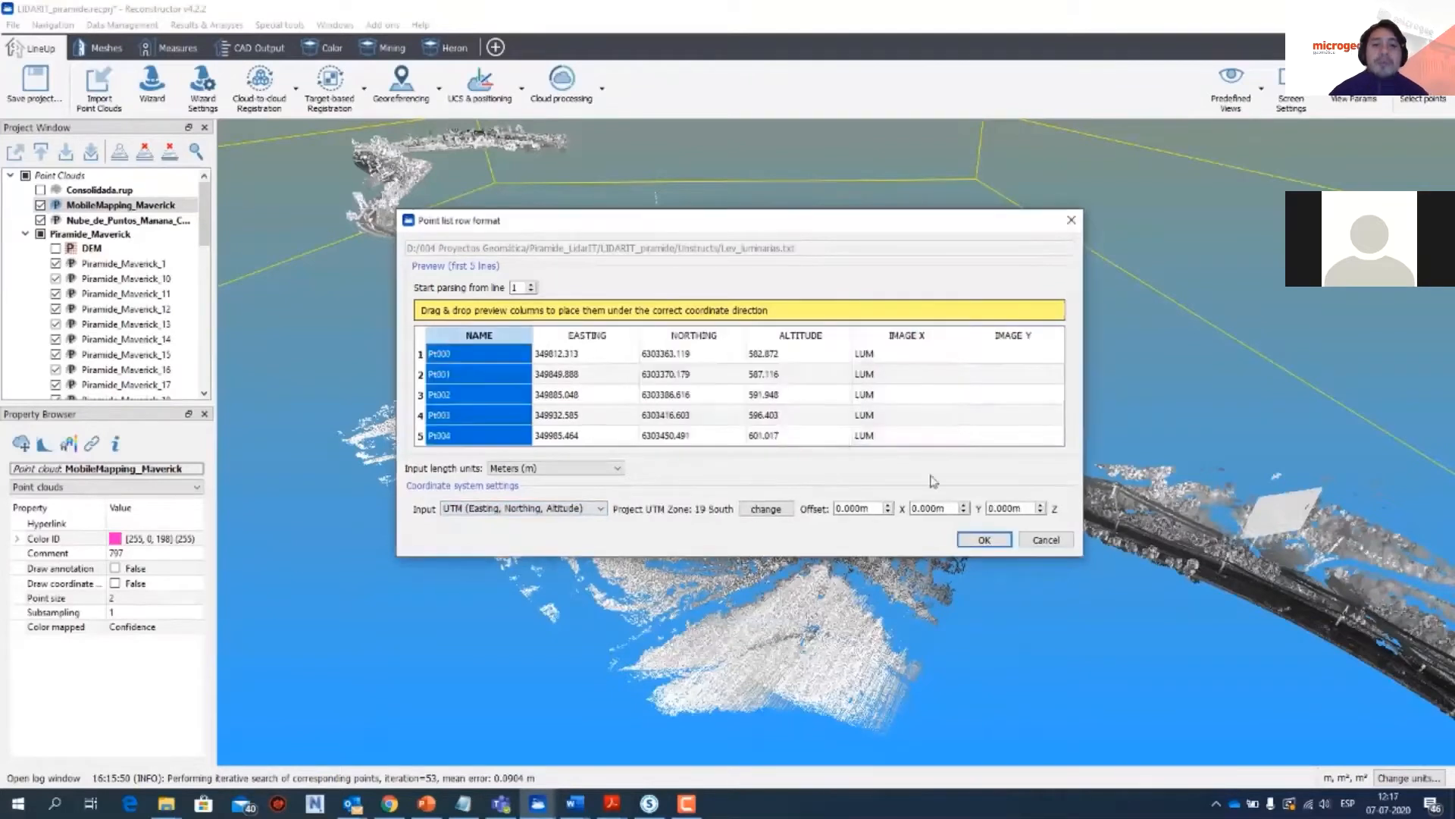
pyautogui.click(984, 538)
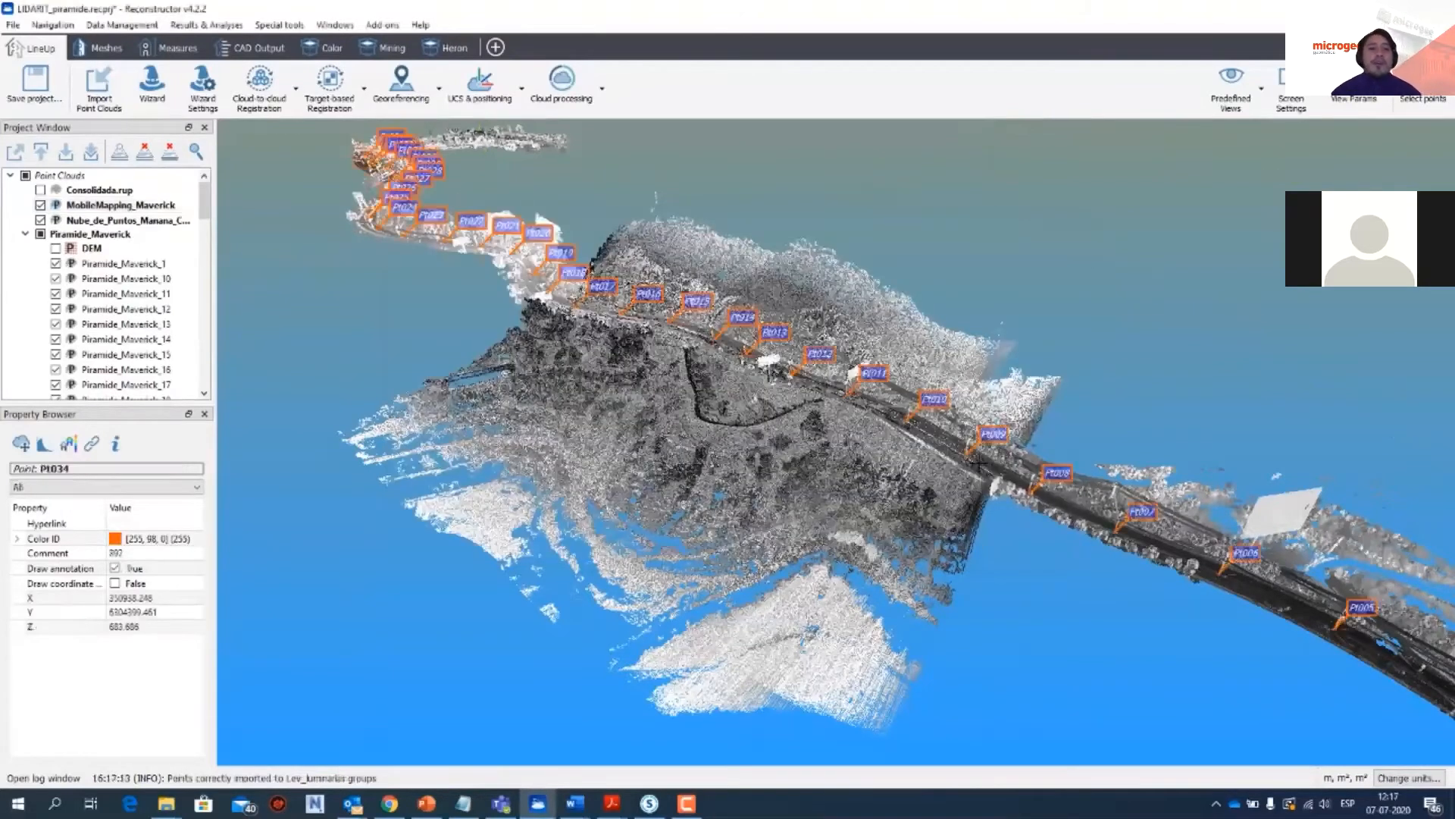
# Step: Examine the imported street lamp points along the road against the registered clouds
pyautogui.scroll(-3, 758, 468)
pyautogui.moveTo(758, 468); pyautogui.dragTo(856, 450)
pyautogui.moveTo(1093, 488); pyautogui.dragTo(940, 490)
pyautogui.scroll(4, 940, 490)
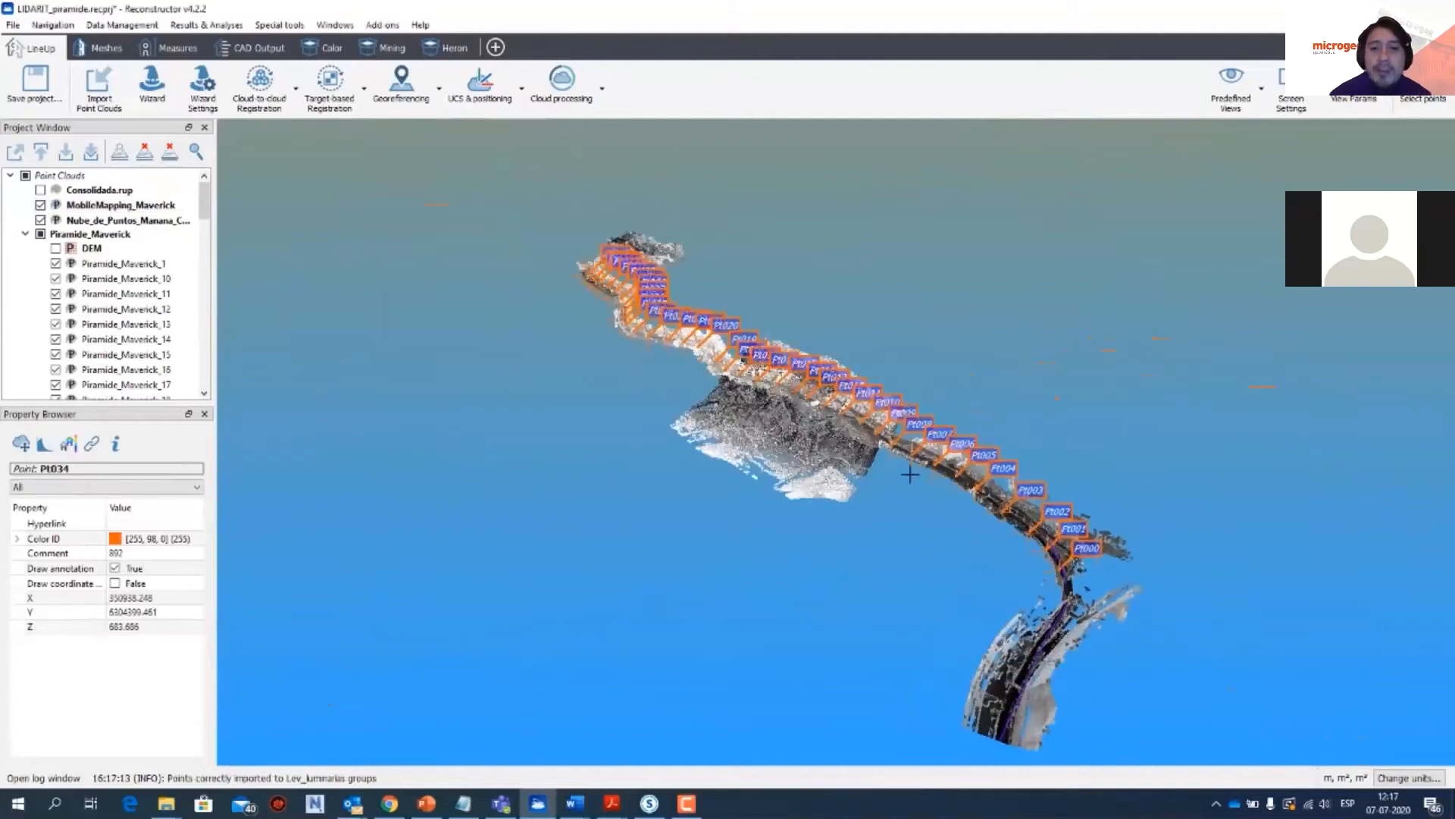
pyautogui.click(41, 221)
pyautogui.scroll(3, 770, 472)
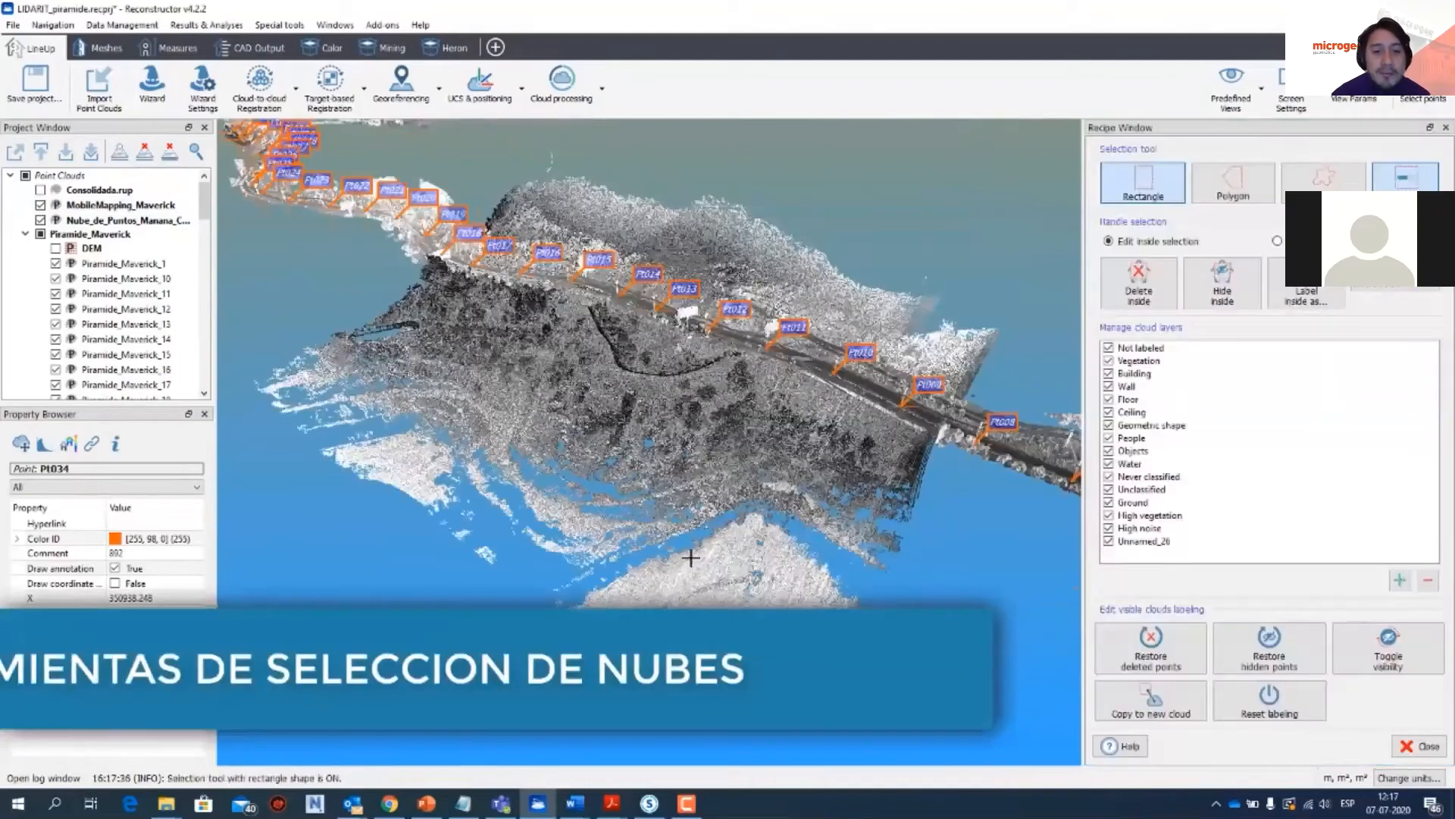
# Step: Try a free-hand lasso selection around the cloud's lower edge and leave the point selection tool
pyautogui.click(1324, 179)
pyautogui.moveTo(819, 682)
pyautogui.mouseDown()
pyautogui.moveTo(218, 384)
pyautogui.moveTo(656, 756)
pyautogui.moveTo(838, 728)
pyautogui.mouseUp()
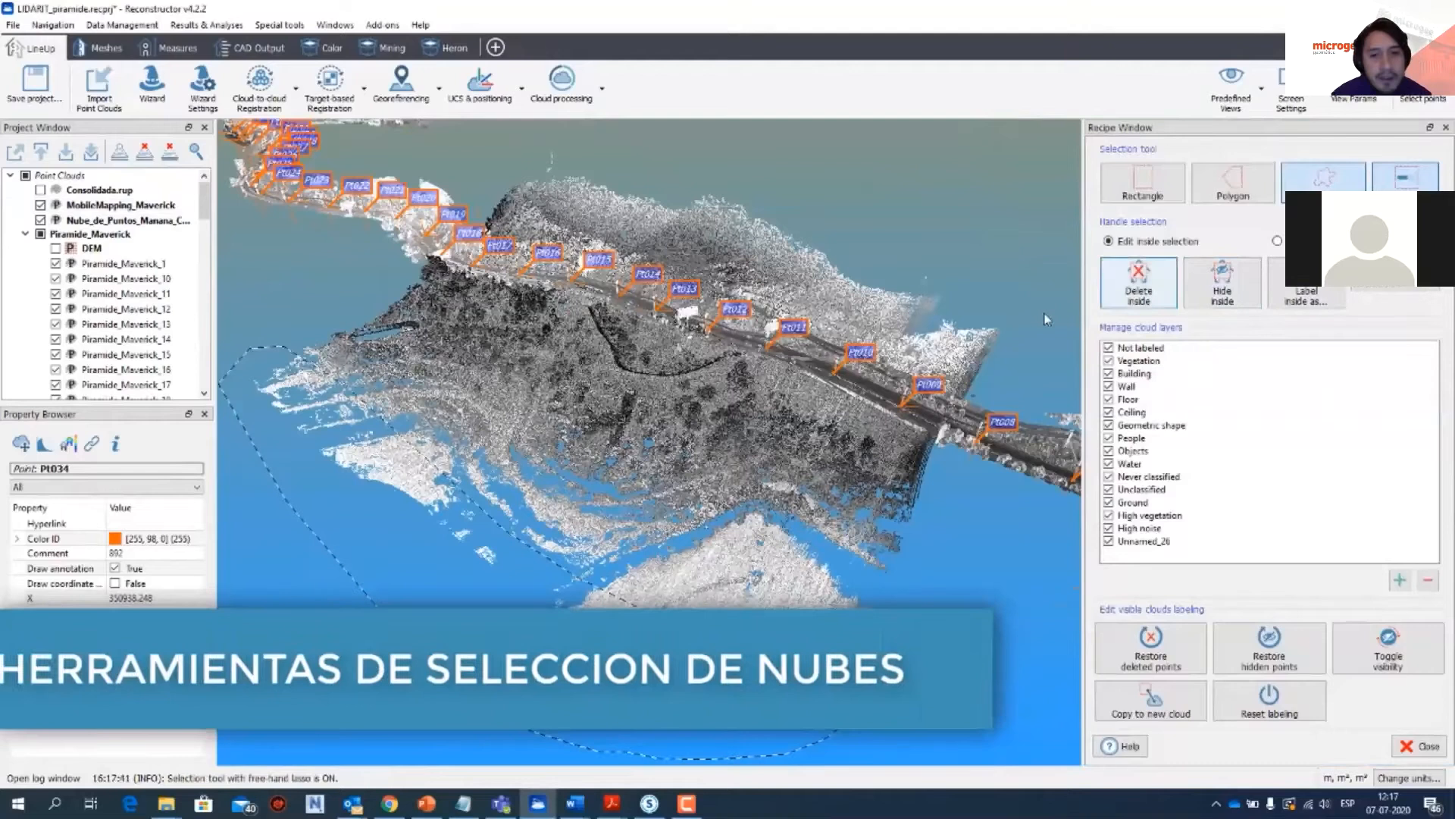
pyautogui.click(1419, 746)
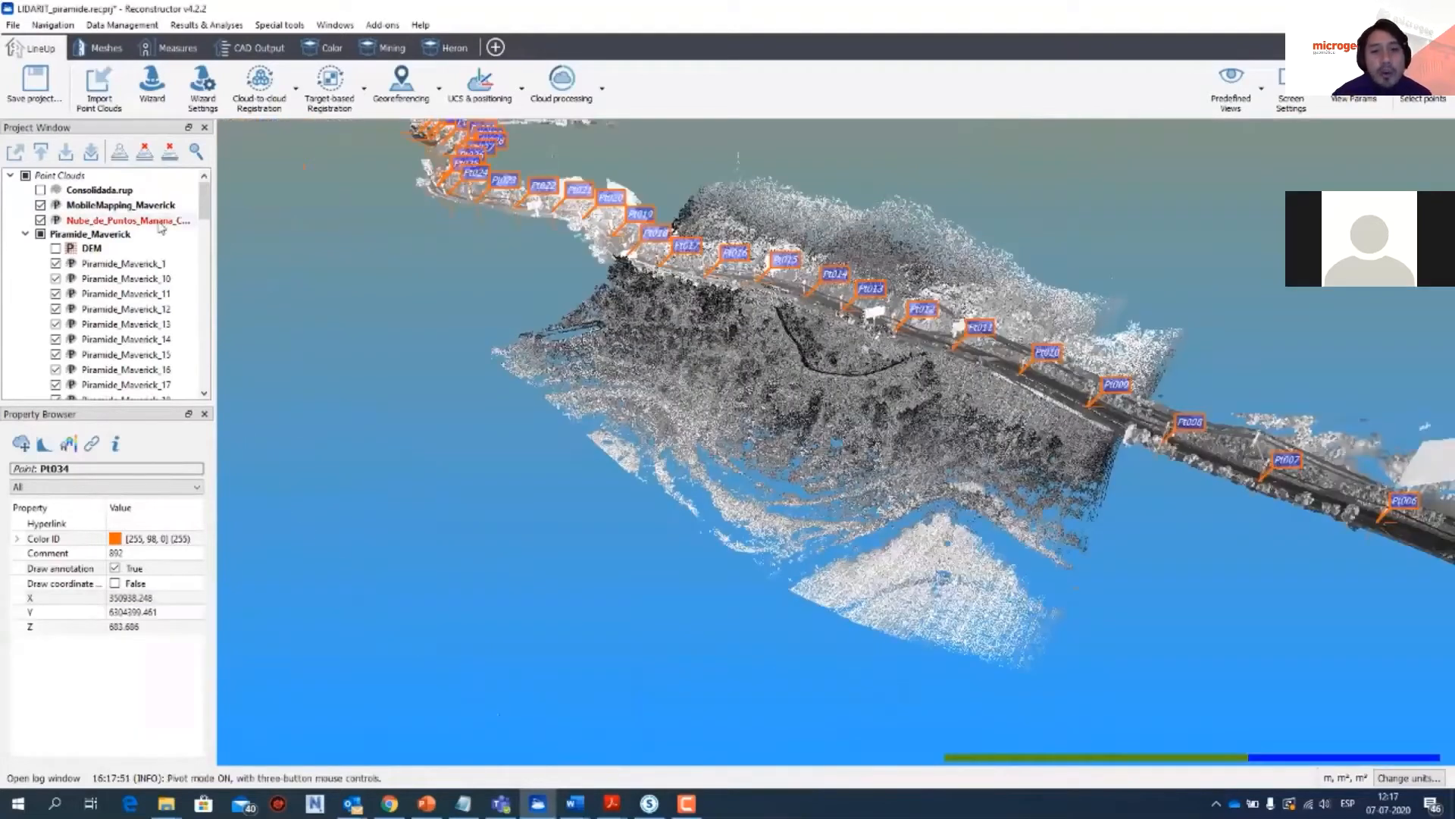
# Step: Save the project and remove the Consolidada.rup point cloud from it
pyautogui.click(160, 222)
pyautogui.click(35, 88)
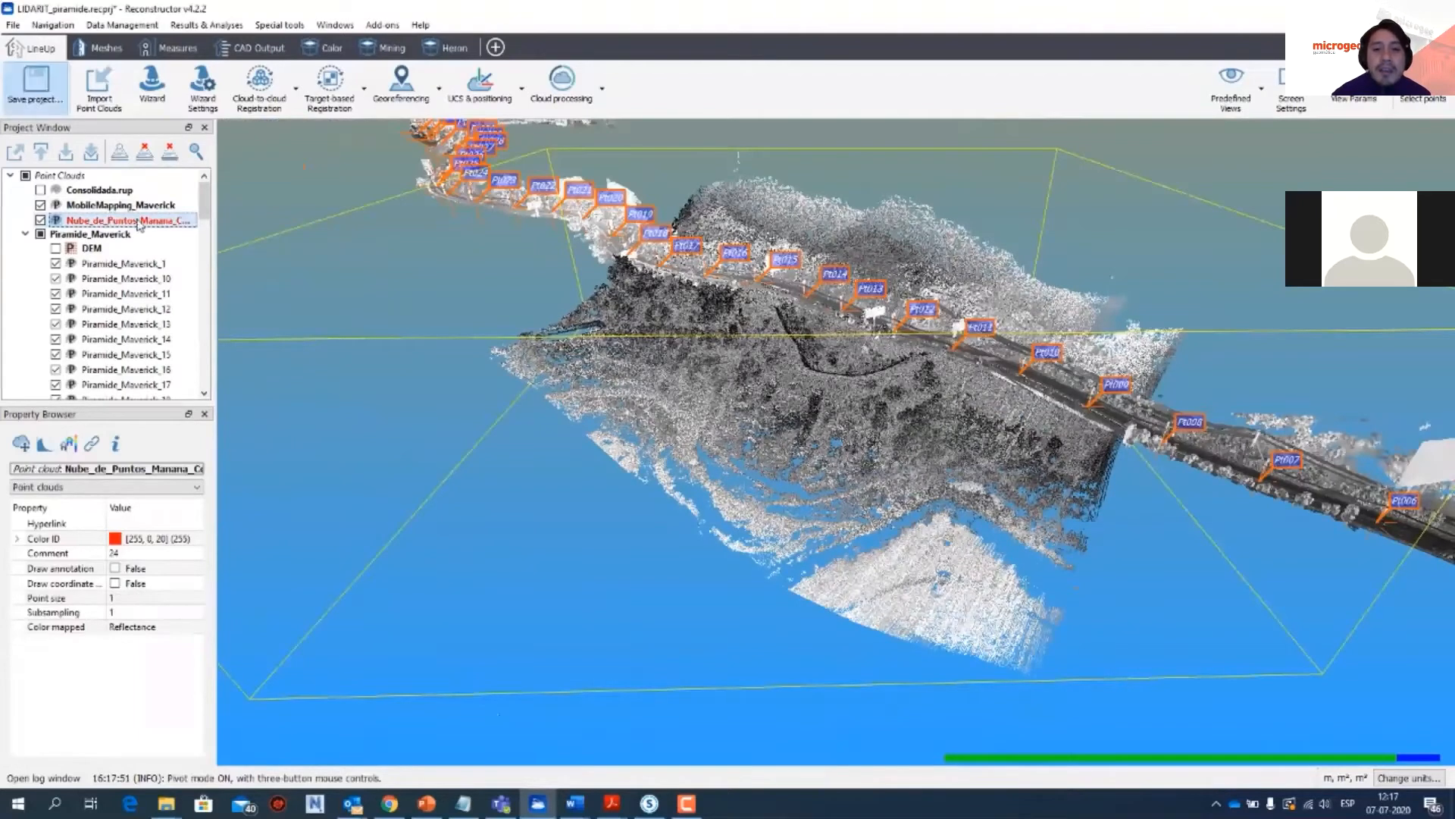
pyautogui.click(106, 193)
pyautogui.rightClick(106, 193)
pyautogui.click(195, 526)
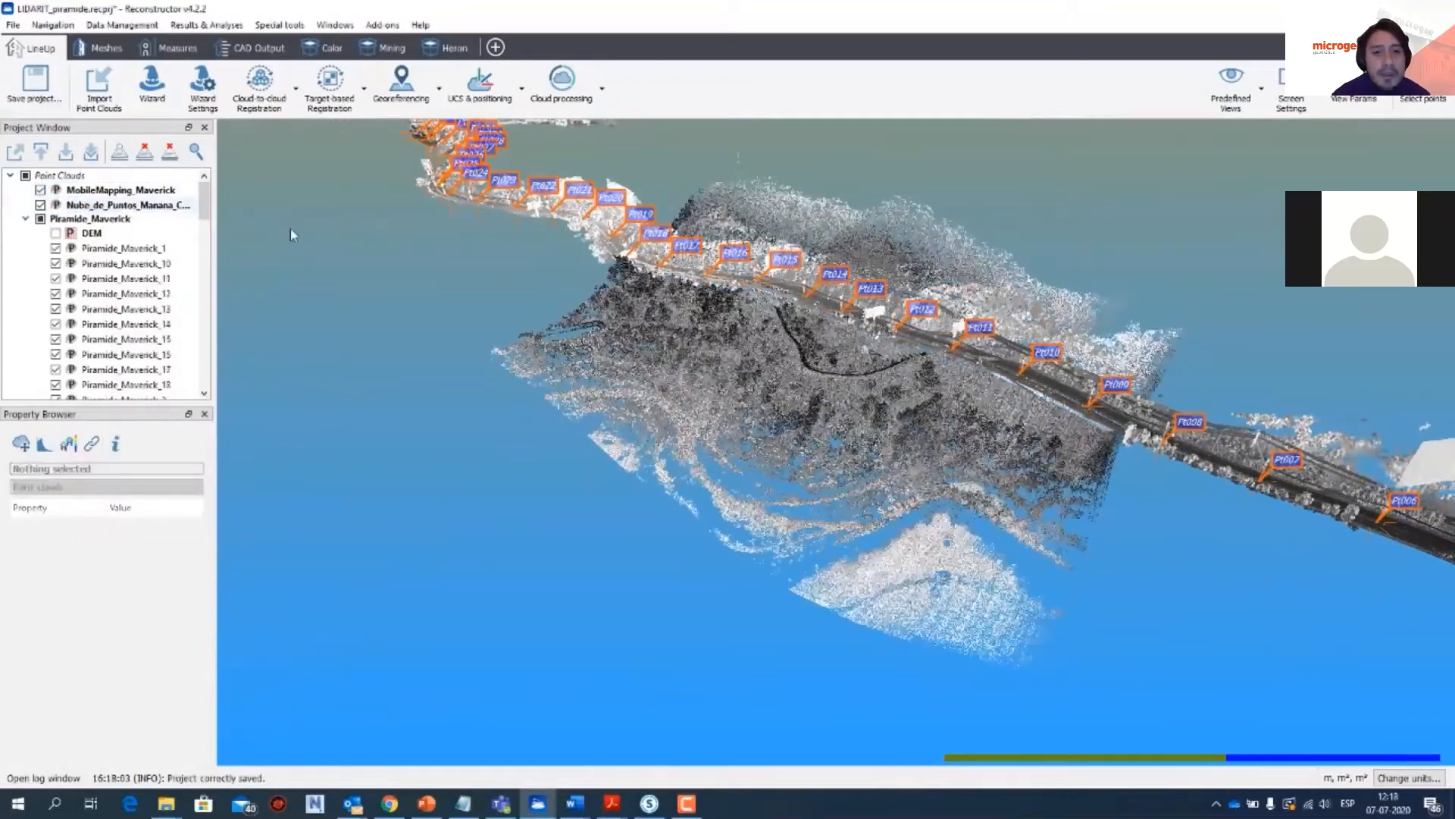
pyautogui.moveTo(616, 483); pyautogui.dragTo(635, 464)
pyautogui.scroll(-10, 141, 354)
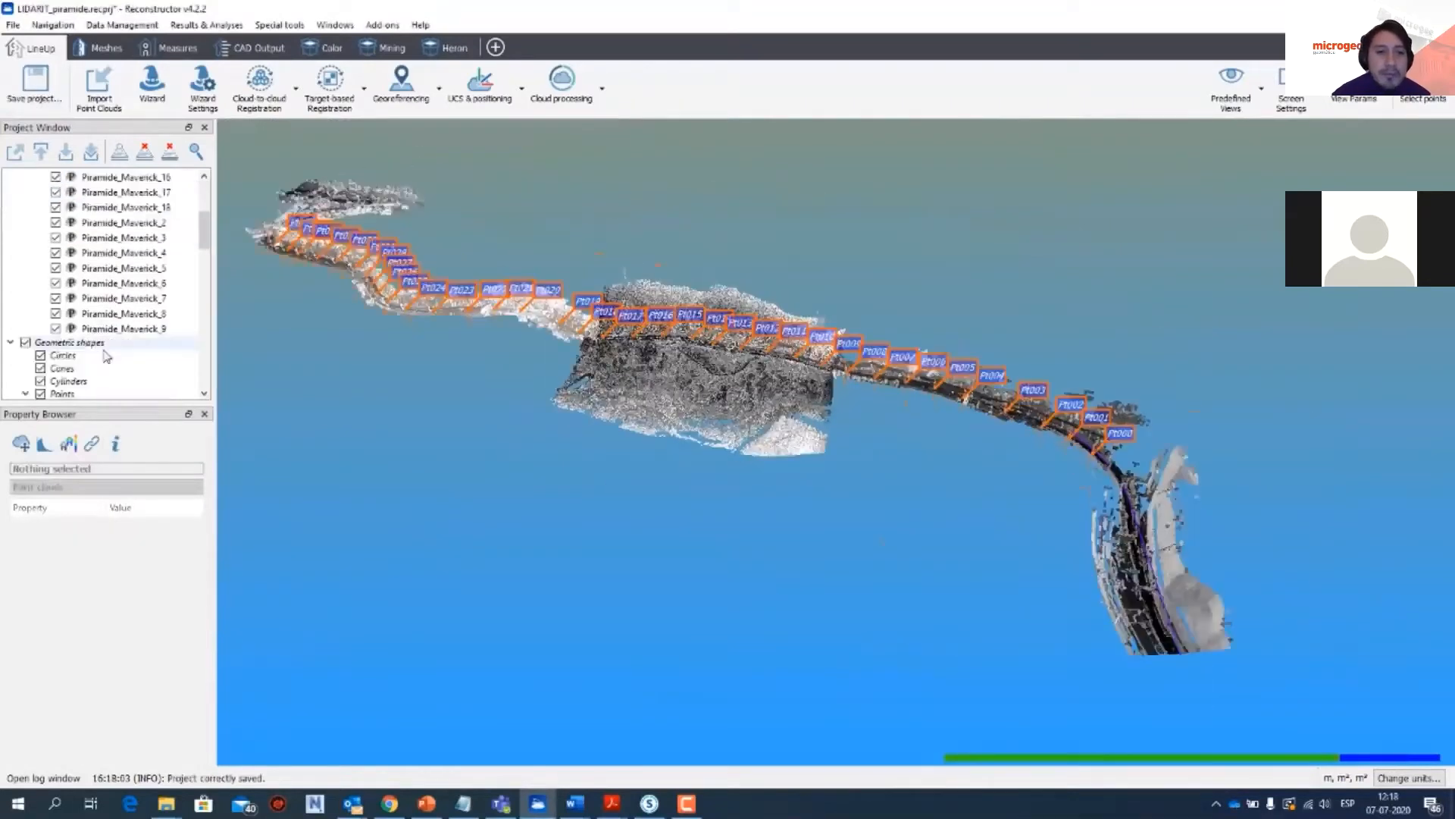
pyautogui.click(98, 202)
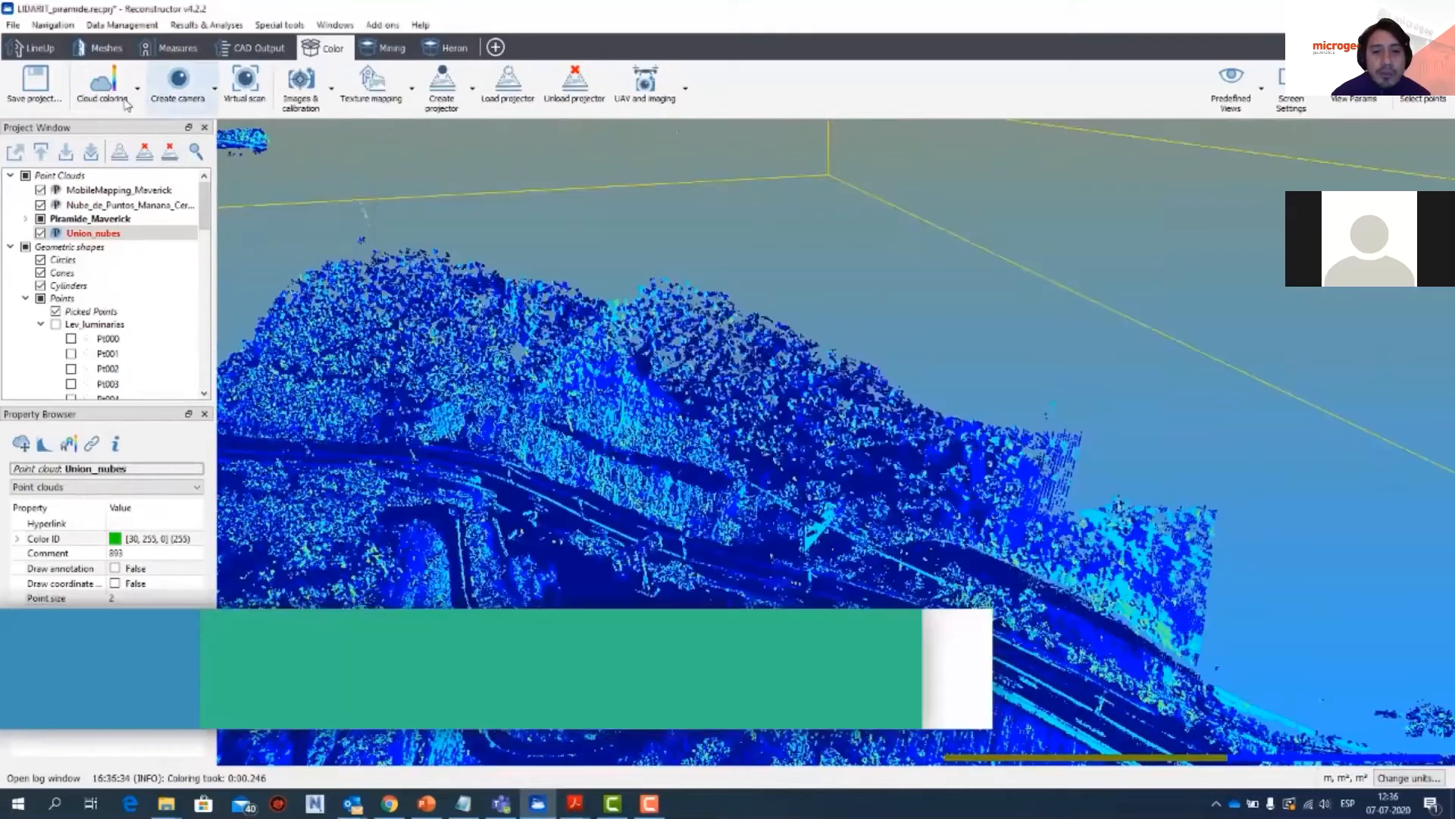
# Step: Color the Union_nubes cloud by Altitudes on Z axis and map its color scale from 520 m to 720 m
pyautogui.click(126, 105)
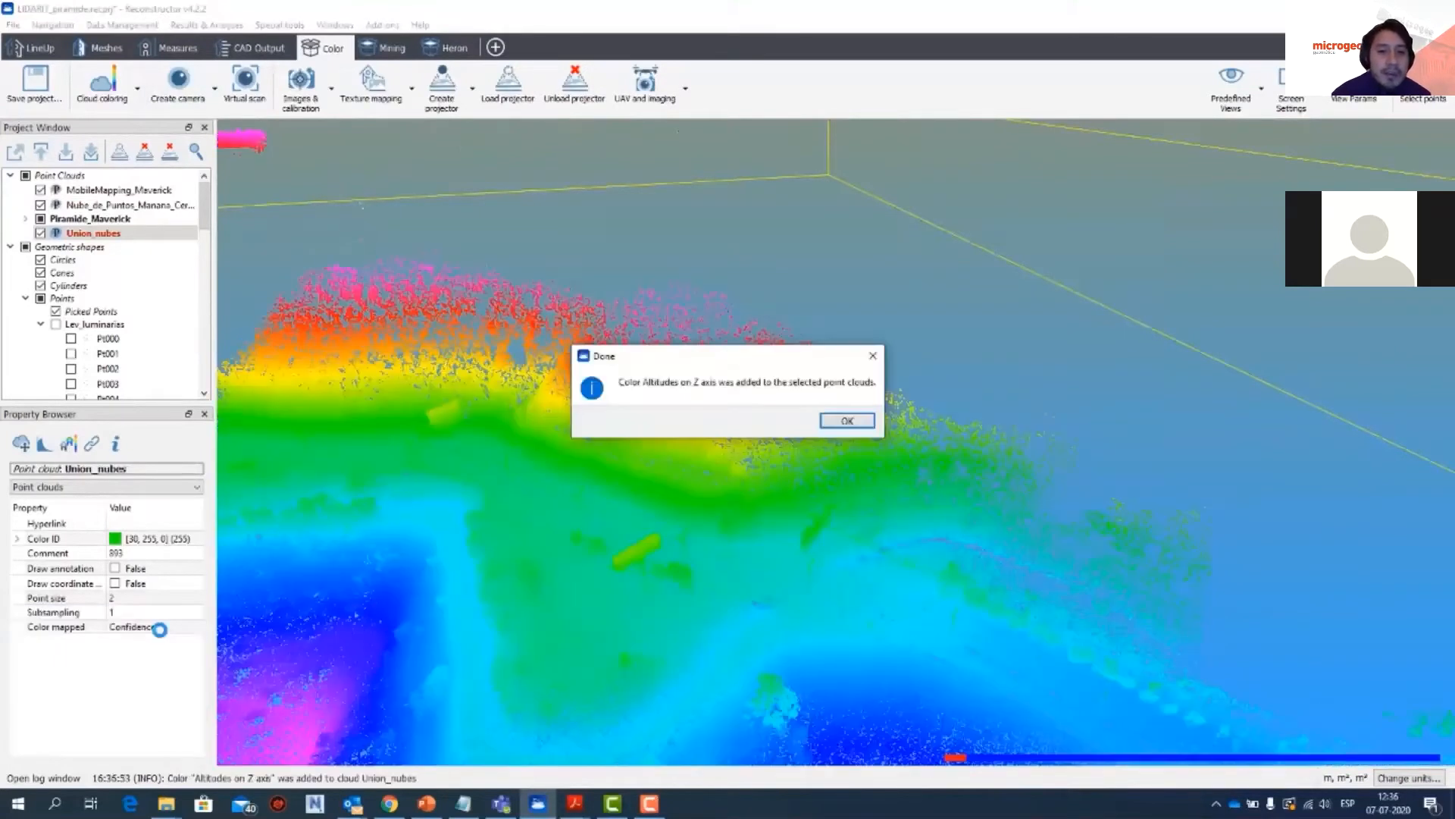
pyautogui.press('Return')
pyautogui.click(69, 444)
pyautogui.moveTo(523, 466); pyautogui.dragTo(523, 501)
pyautogui.write('720')
pyautogui.write('520m')
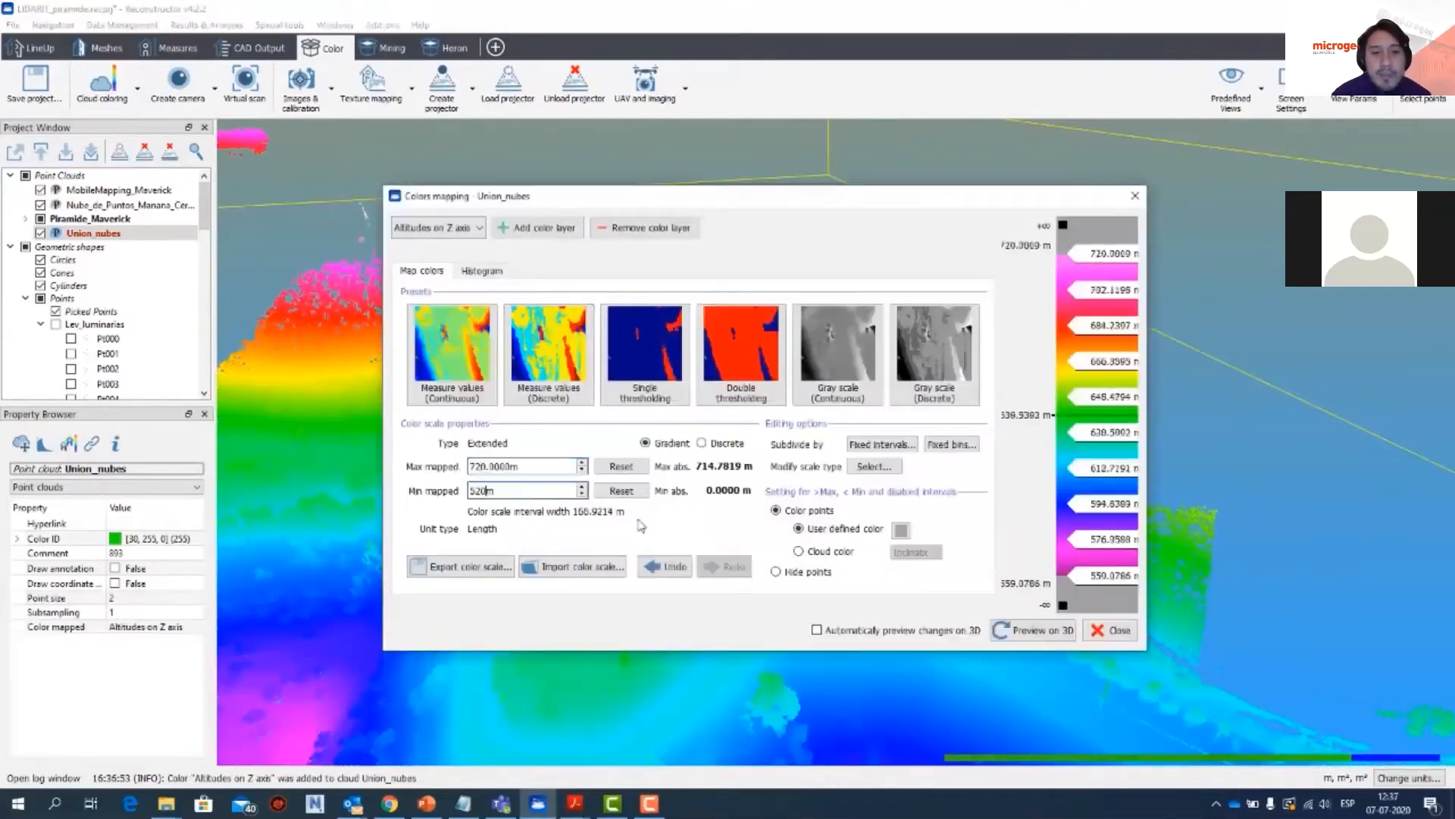
pyautogui.press('Return')
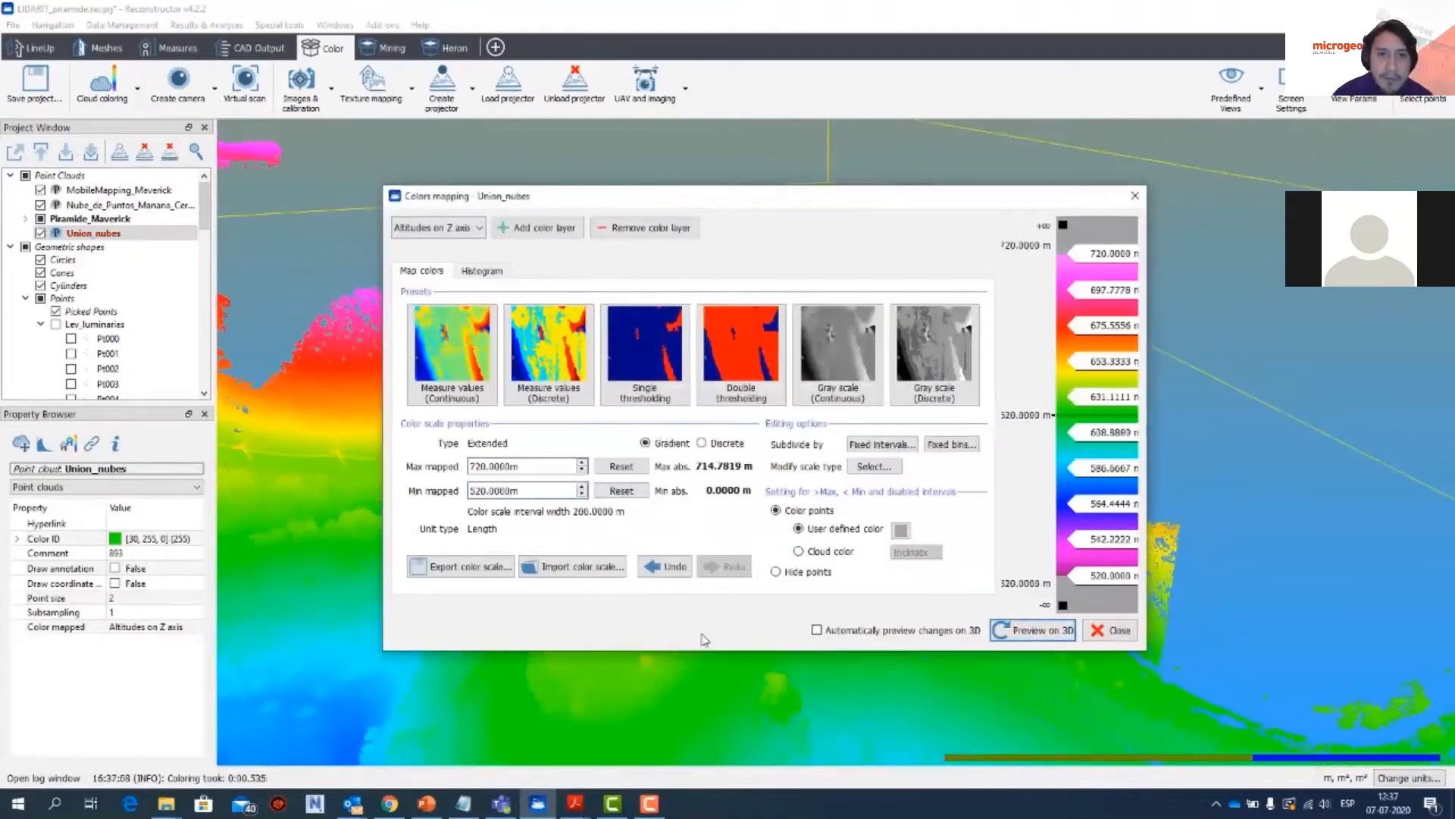
# Step: Use the cloud color for points outside the mapped range and view the altitude-colored cloud along the whole road
pyautogui.click(802, 554)
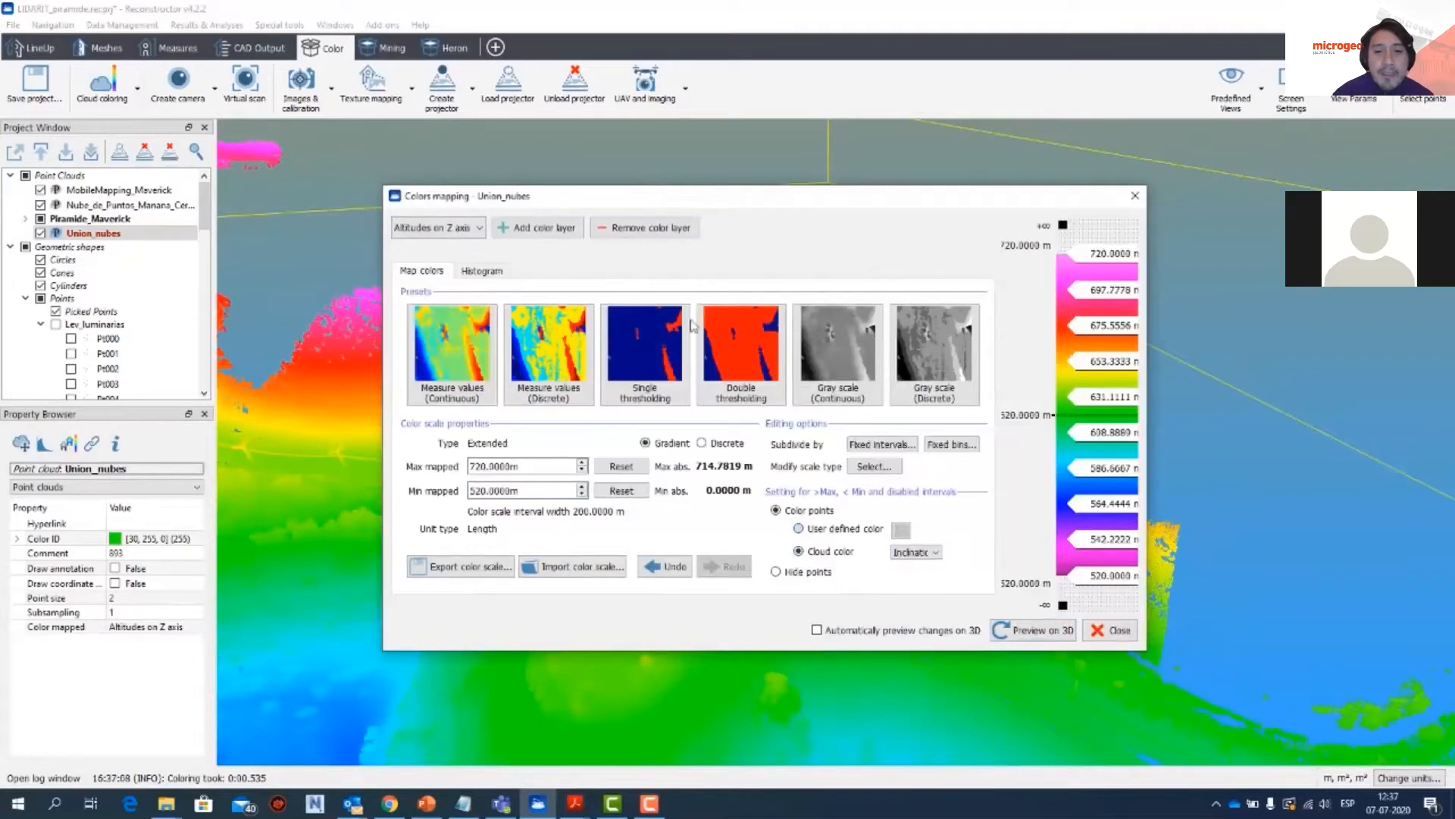
pyautogui.click(1110, 630)
pyautogui.scroll(2, 670, 516)
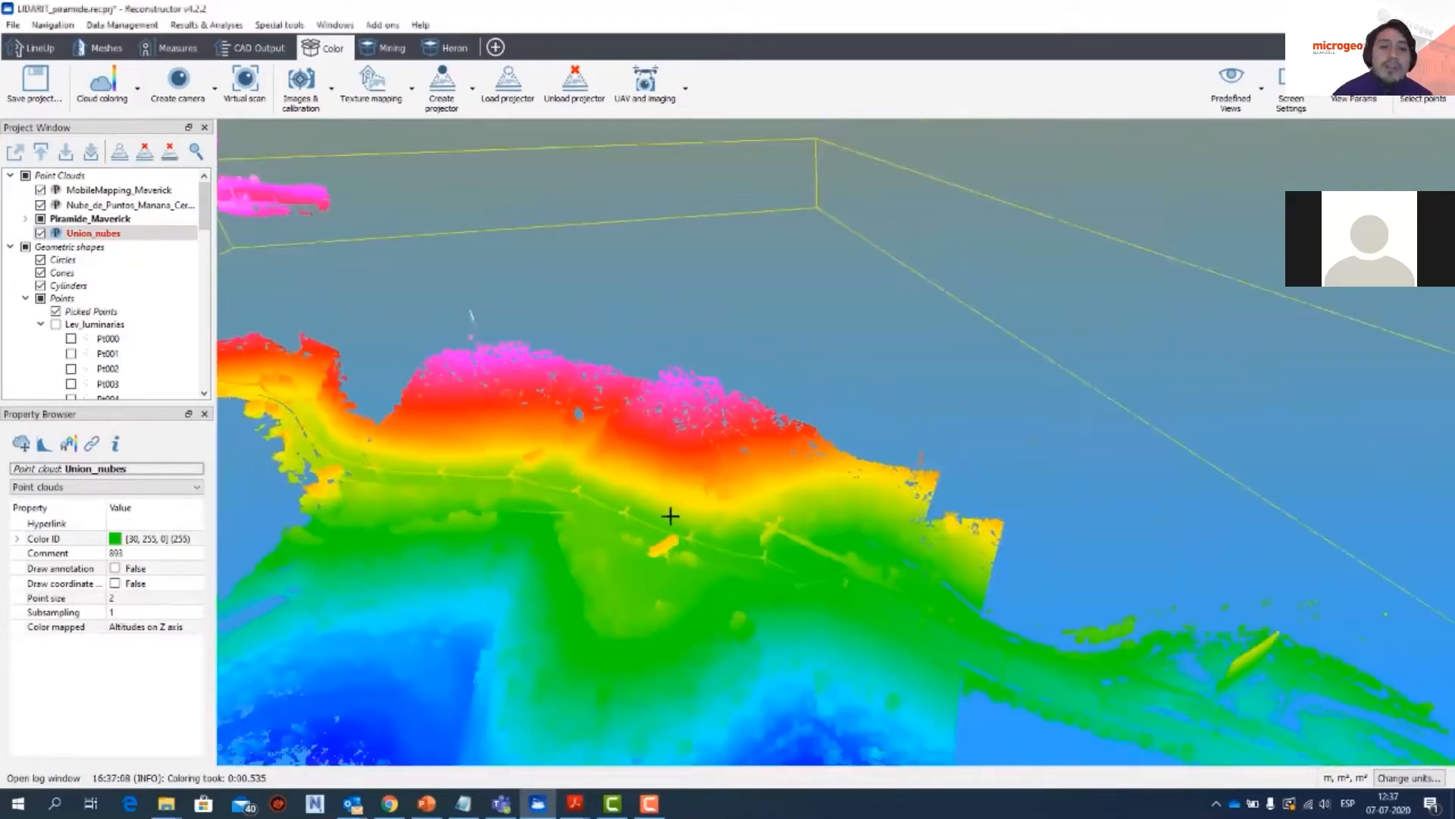
pyautogui.scroll(-4, 670, 516)
pyautogui.moveTo(679, 390); pyautogui.dragTo(758, 433)
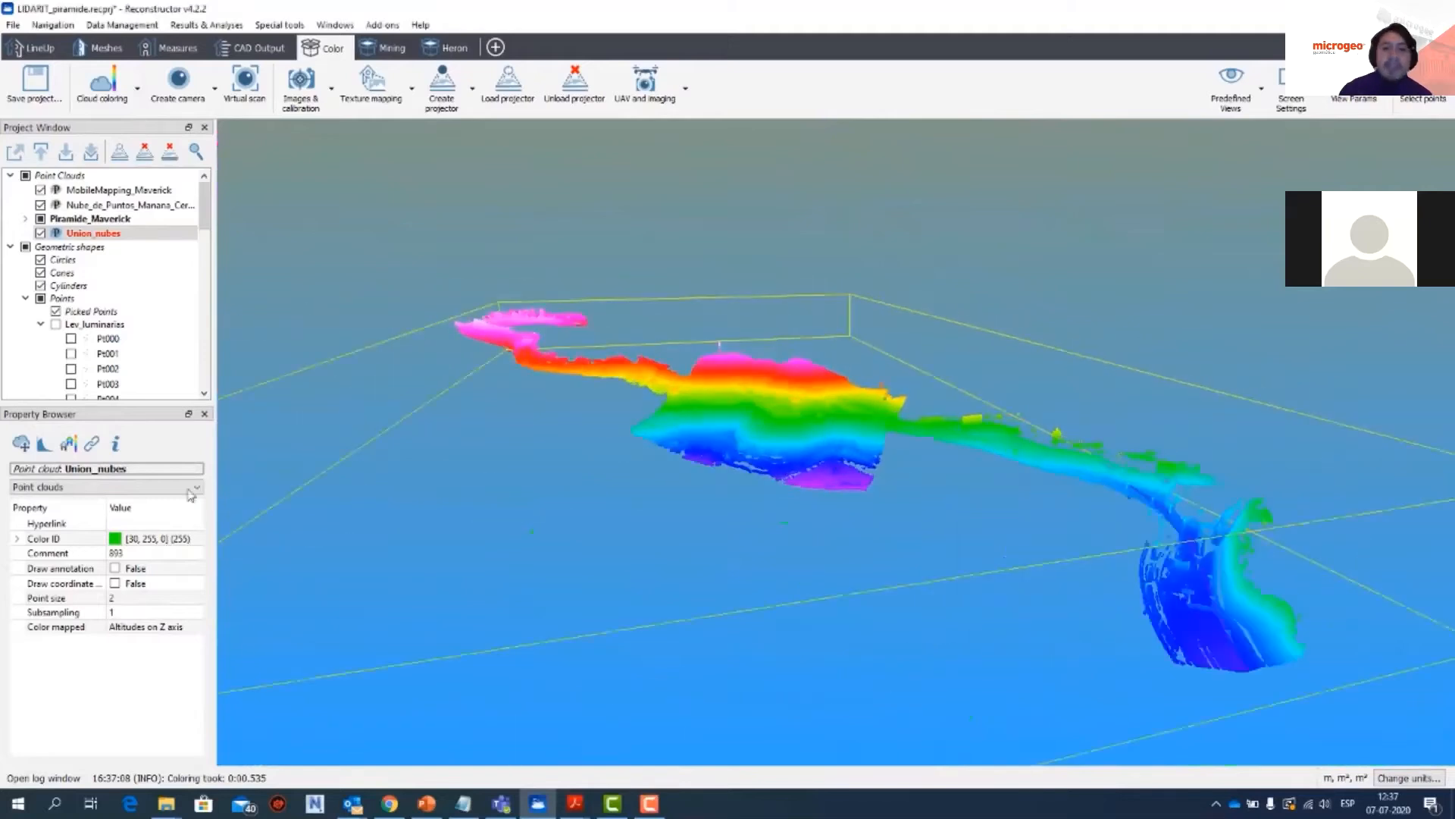
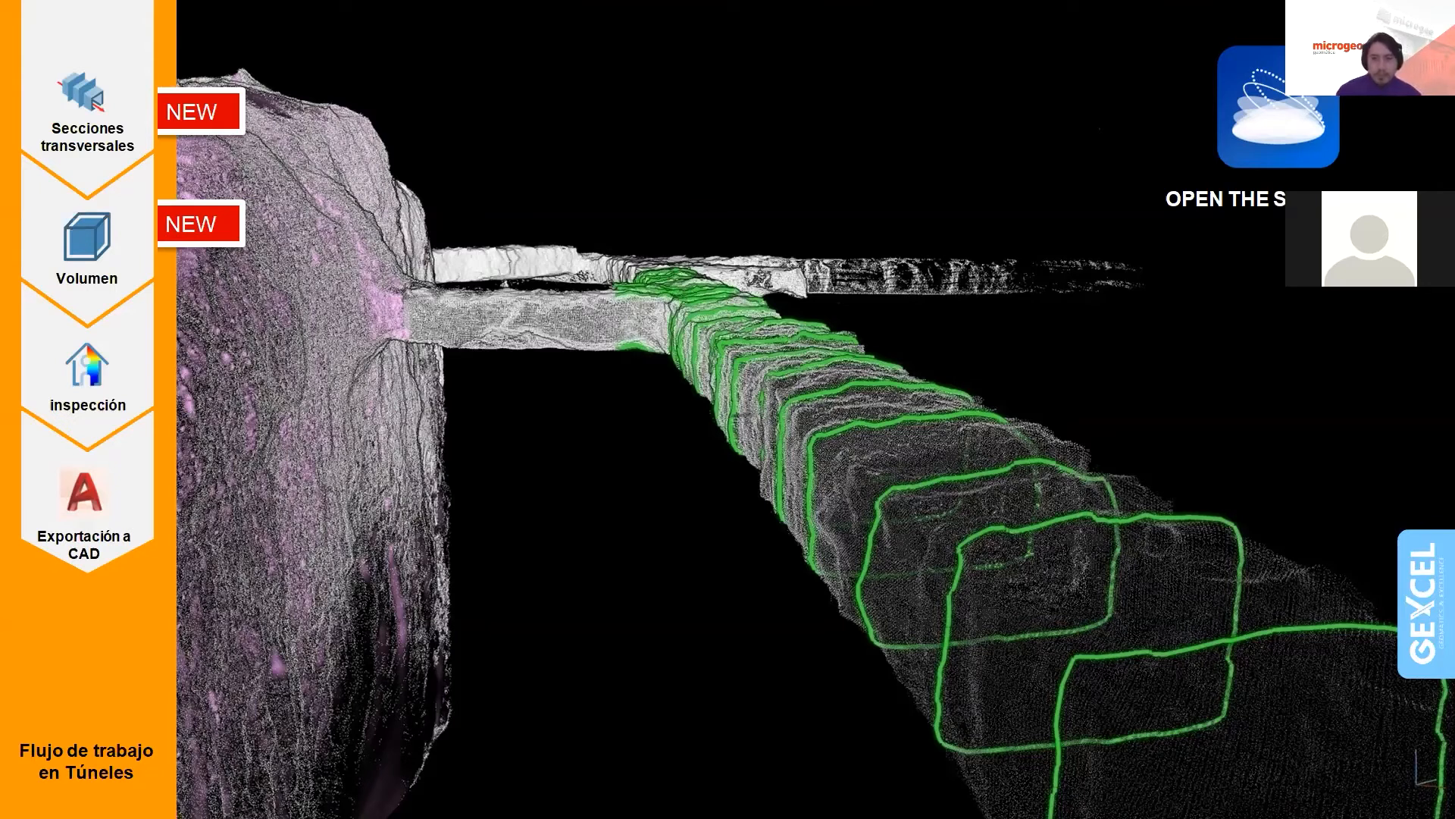
# Step: Switch from the slides to the tunnel project in Reconstructor and examine the whole tunnel network from several directions
pyautogui.hotkey('alt', 'Tab')
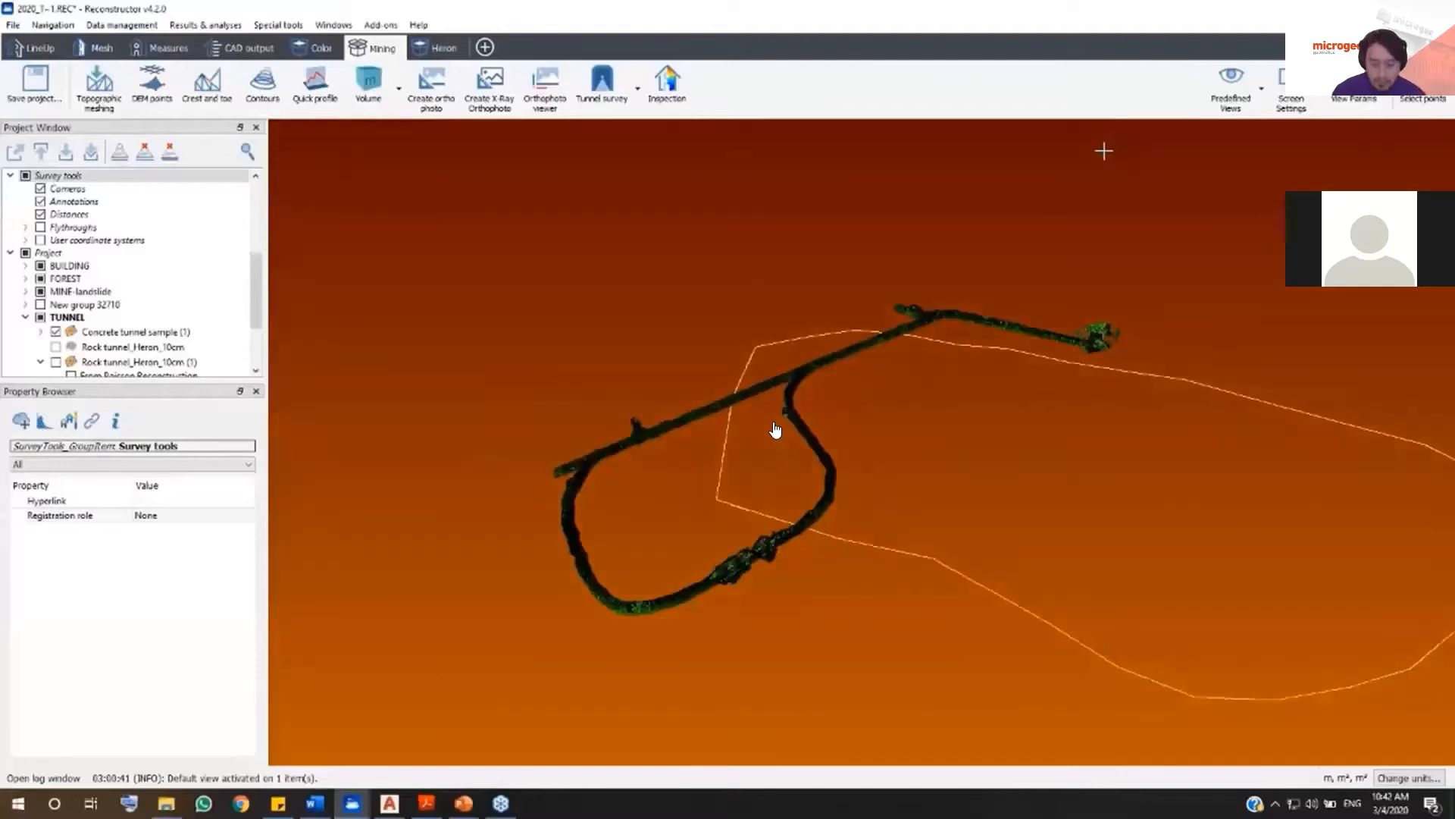
pyautogui.moveTo(874, 404); pyautogui.dragTo(707, 425)
pyautogui.moveTo(1203, 516); pyautogui.dragTo(1072, 509, button='middle')
pyautogui.scroll(2, 953, 533)
pyautogui.moveTo(958, 554); pyautogui.dragTo(925, 521, button='middle')
pyautogui.moveTo(925, 521)
pyautogui.mouseDown()
pyautogui.moveTo(929, 480)
pyautogui.moveTo(909, 512)
pyautogui.moveTo(920, 544)
pyautogui.mouseUp()
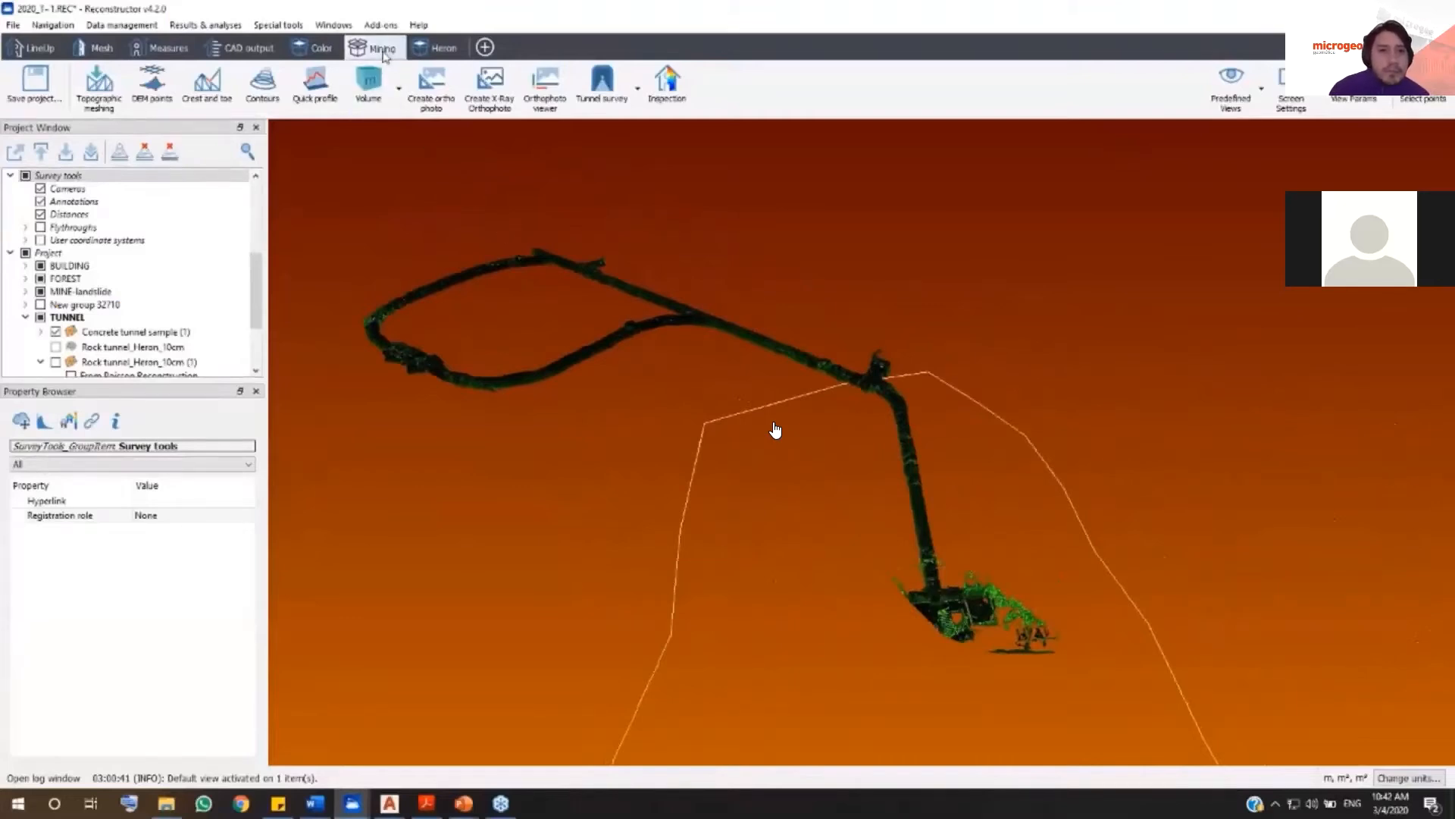
# Step: Start the Tunnel cross sections tool and create a new aligned section survey
pyautogui.click(634, 97)
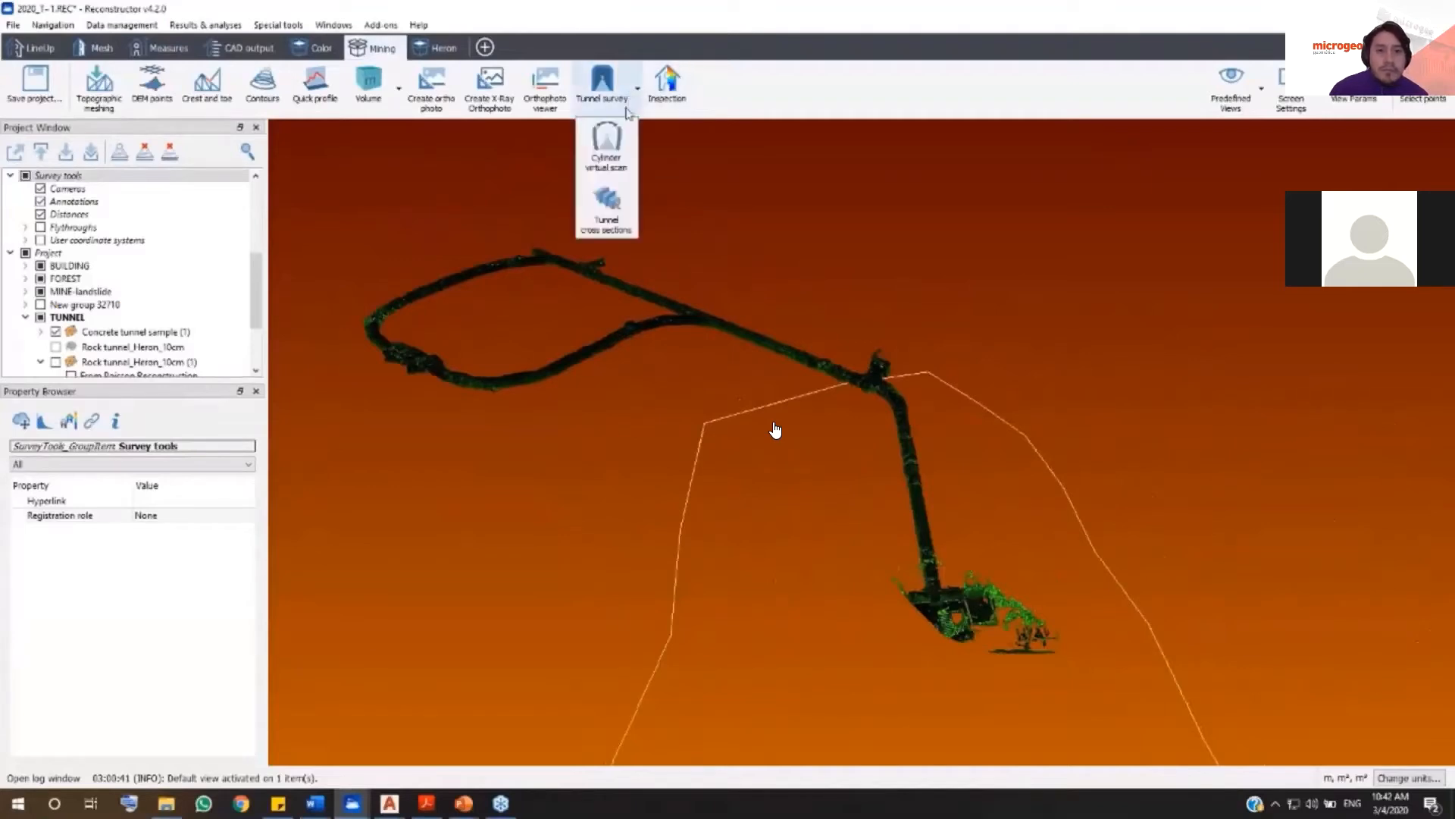
pyautogui.click(620, 212)
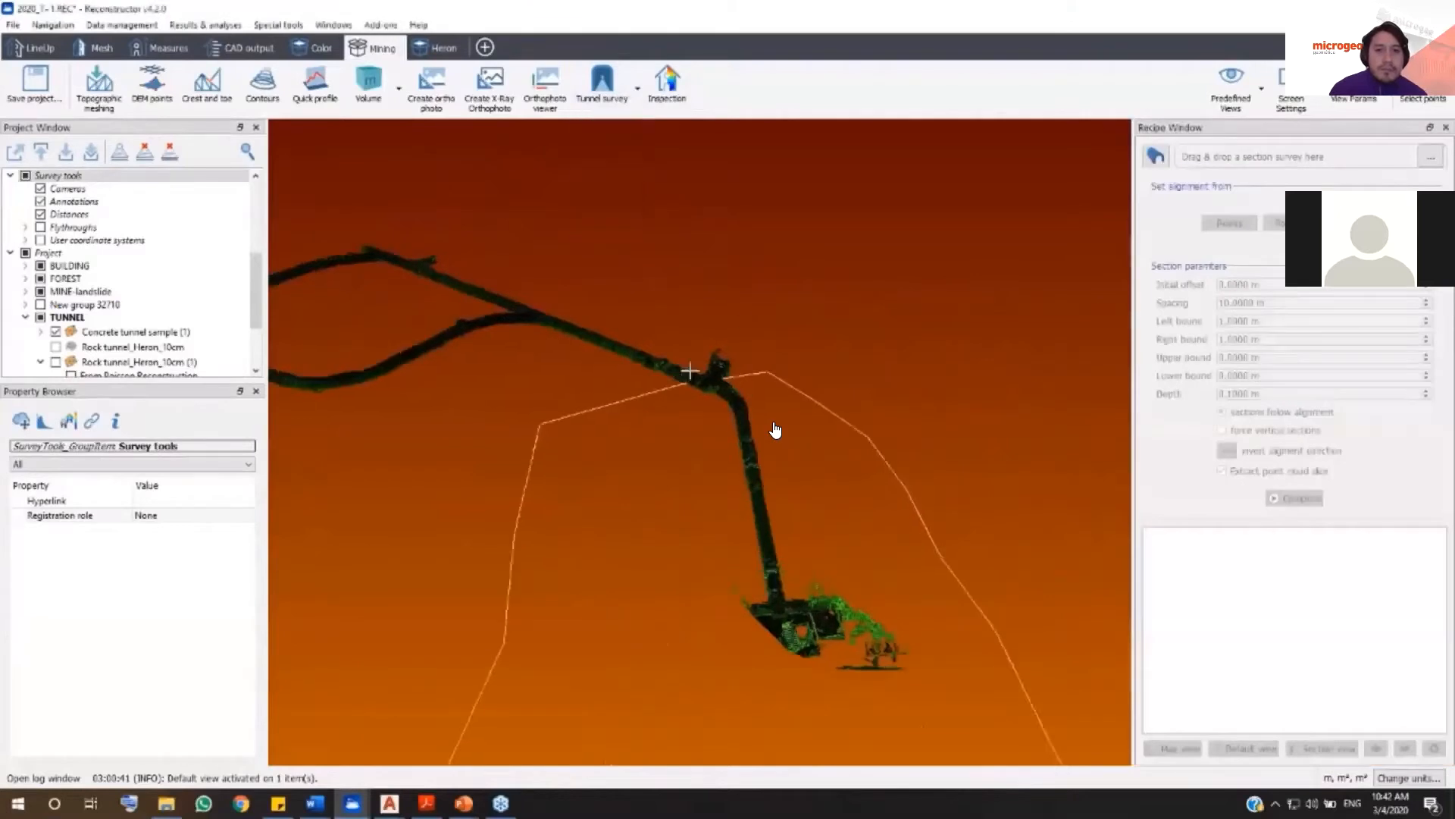
pyautogui.click(1155, 156)
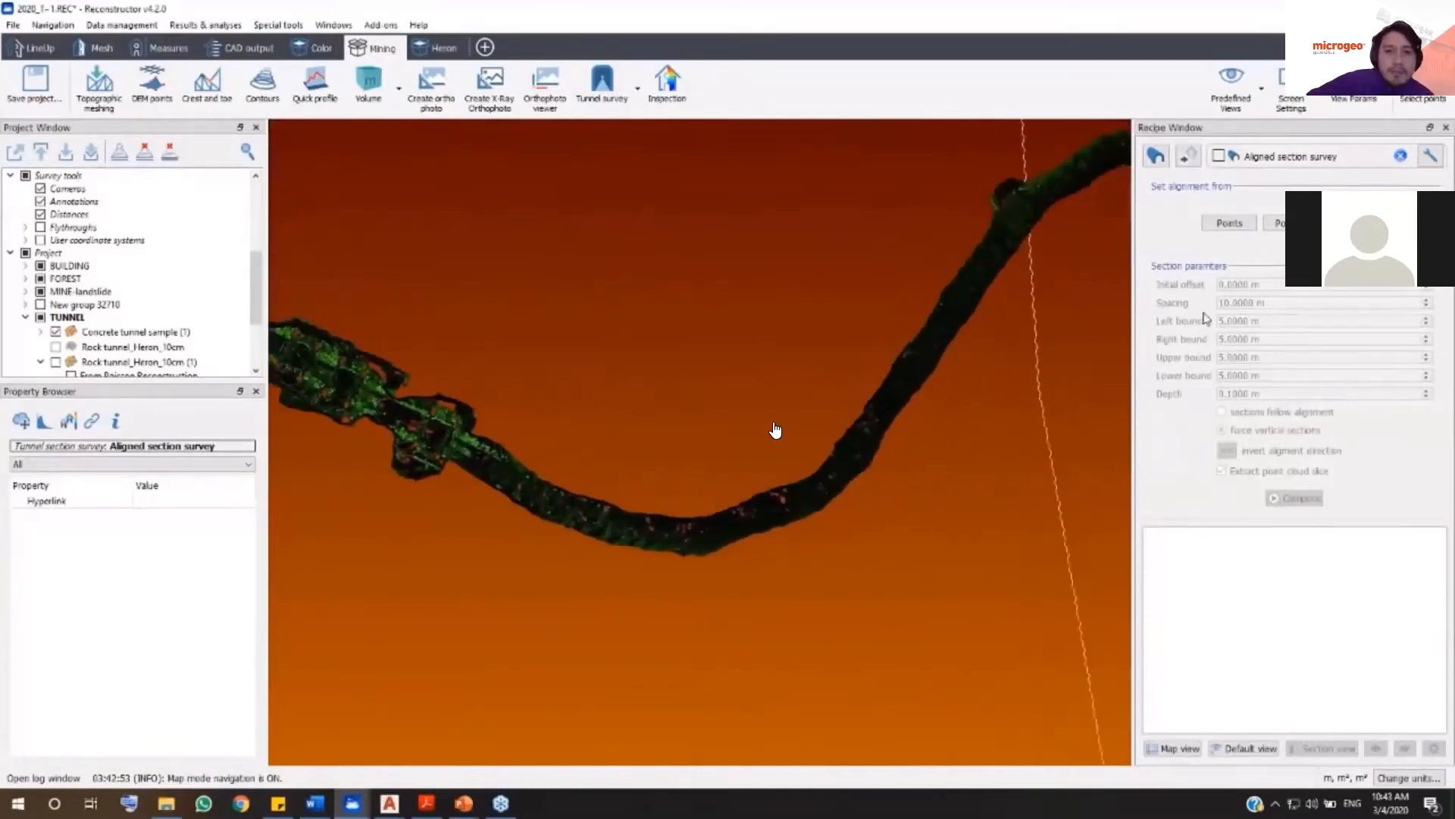
# Step: Define the section alignment from four points picked along the tunnel's curved stretch
pyautogui.click(1230, 223)
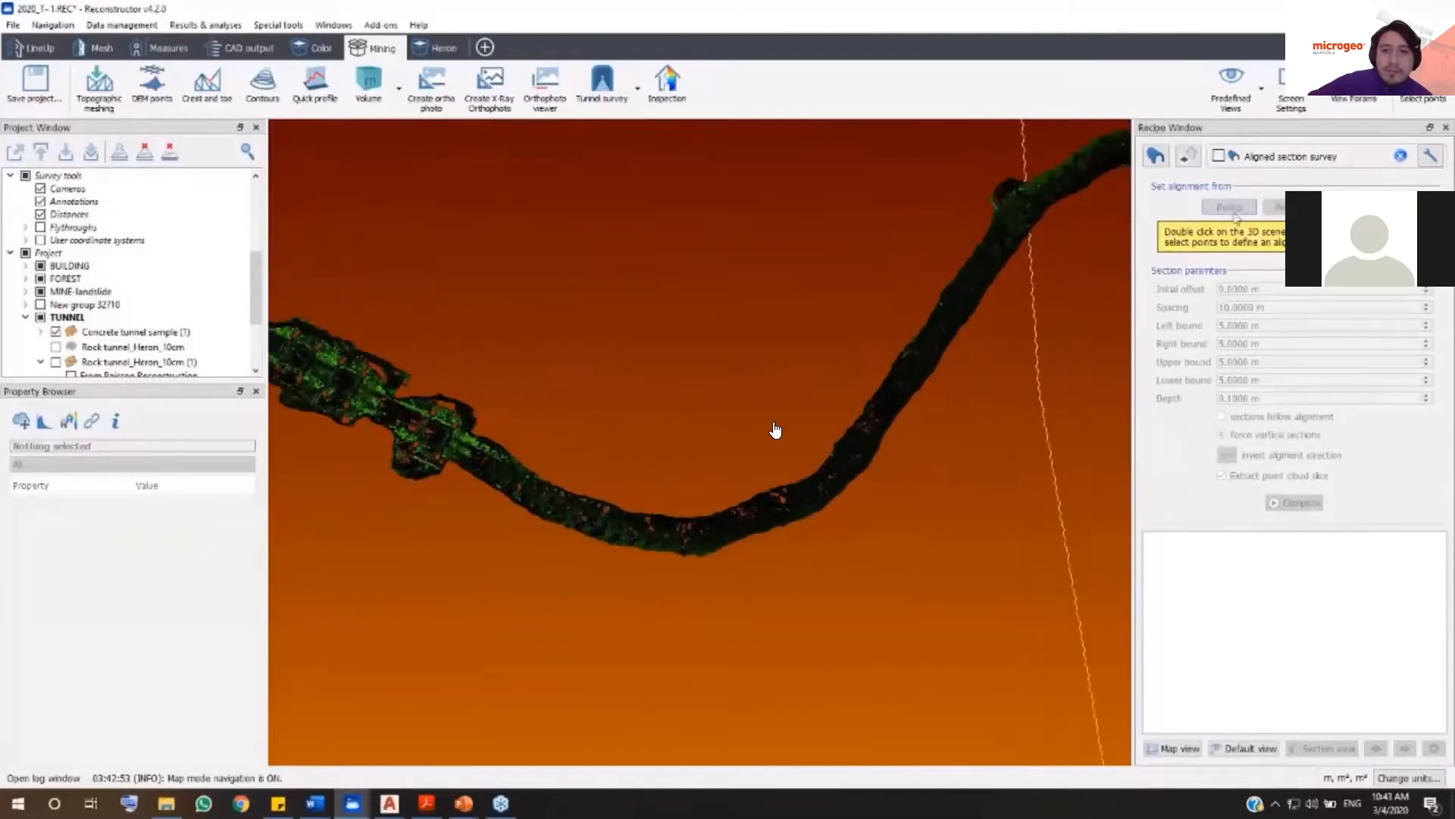
pyautogui.doubleClick(852, 447)
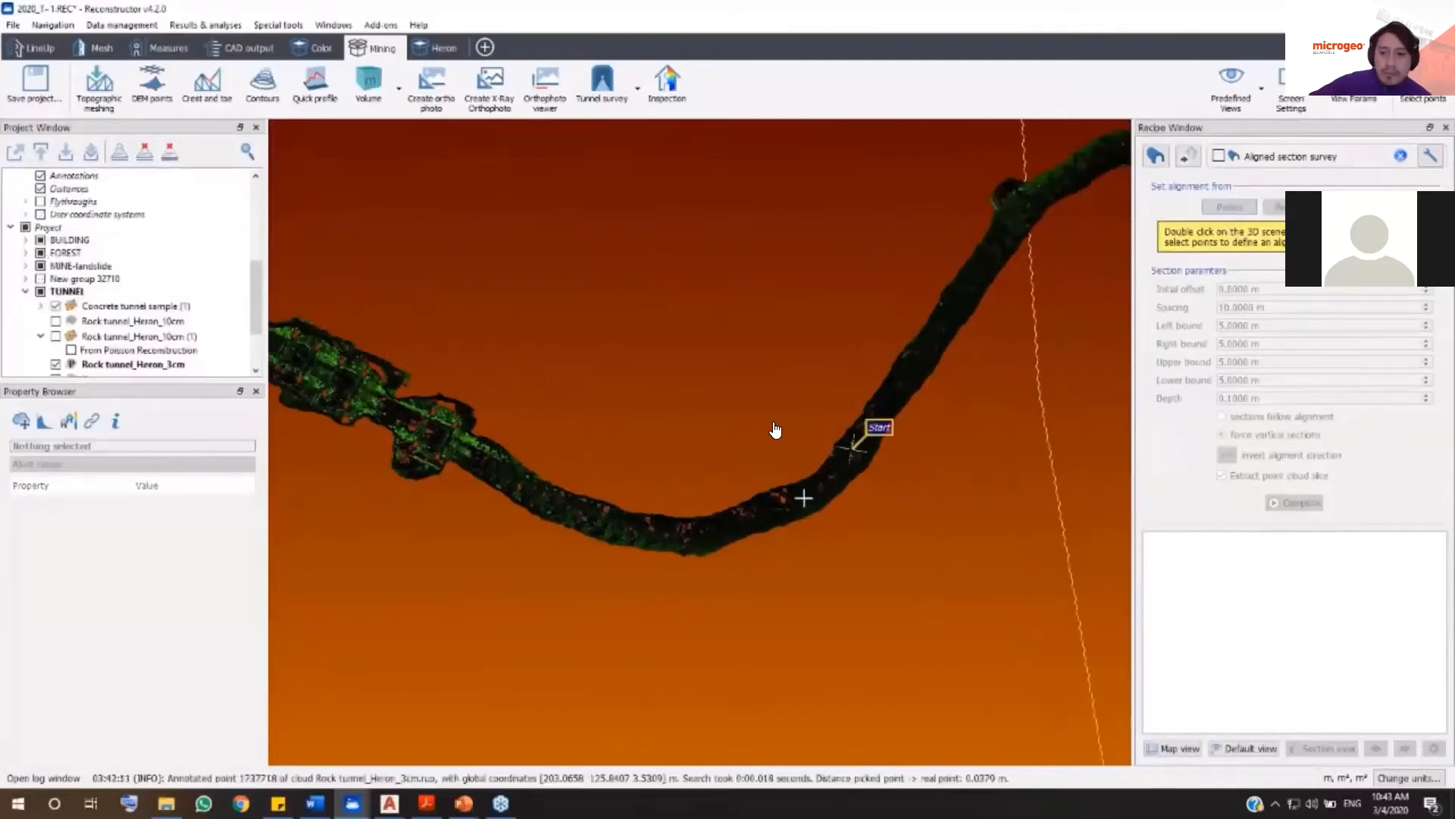
pyautogui.doubleClick(797, 498)
pyautogui.doubleClick(741, 523)
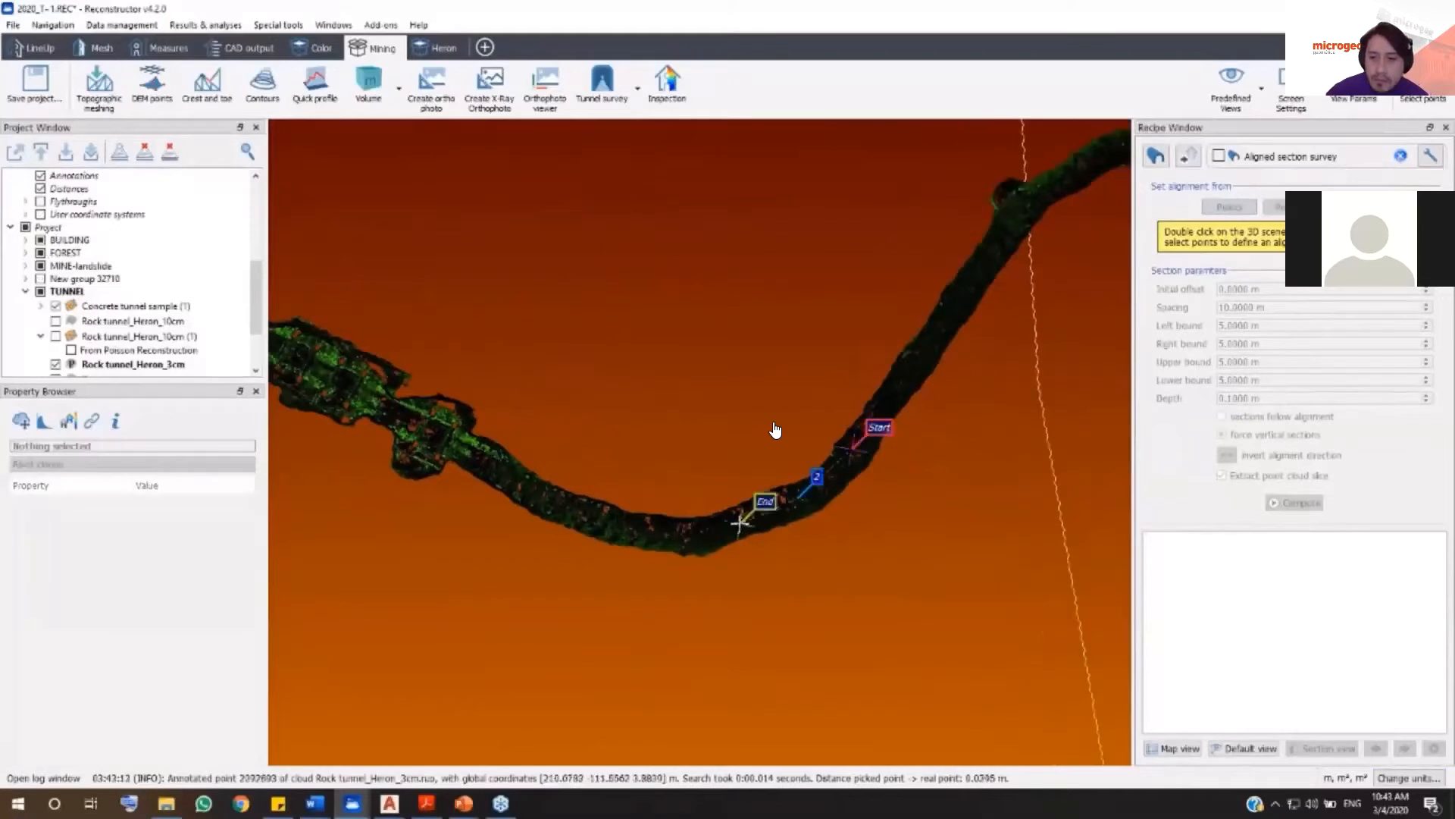
pyautogui.doubleClick(680, 529)
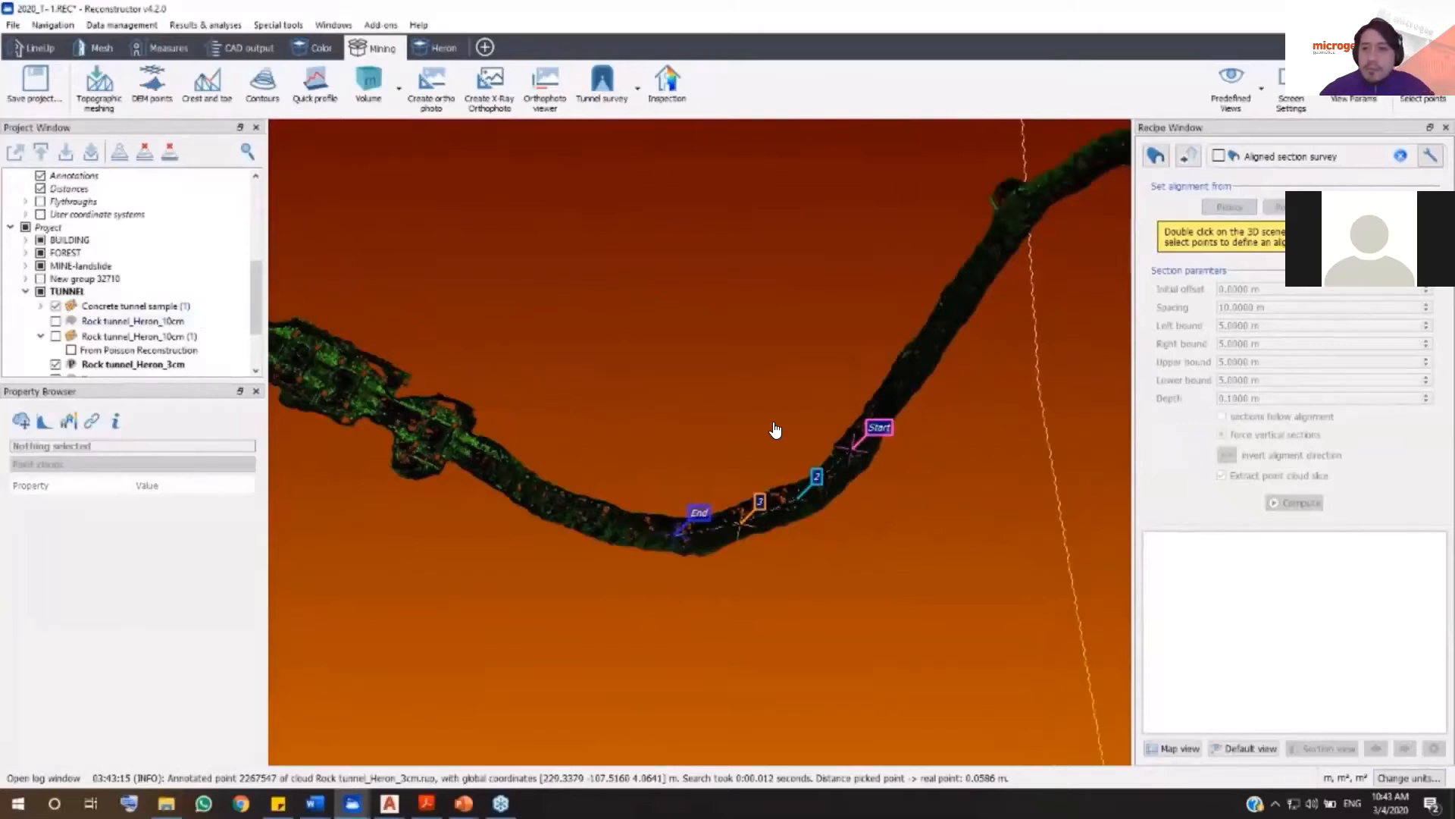
pyautogui.press('Return')
# Step: Set the spacing between the tunnel cross sections to 30 m
pyautogui.scroll(3, 770, 550)
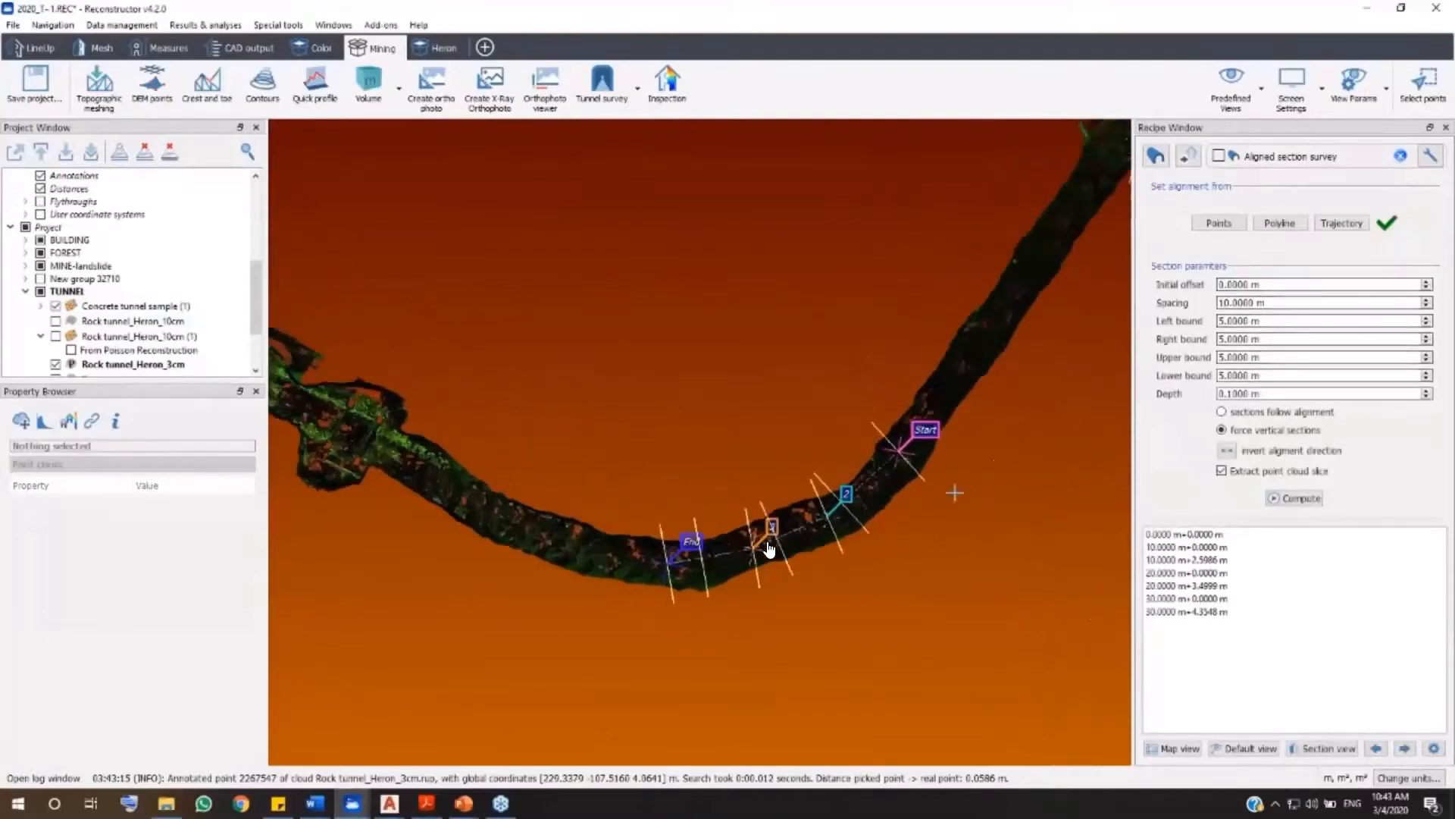
pyautogui.moveTo(1255, 302); pyautogui.dragTo(1218, 302)
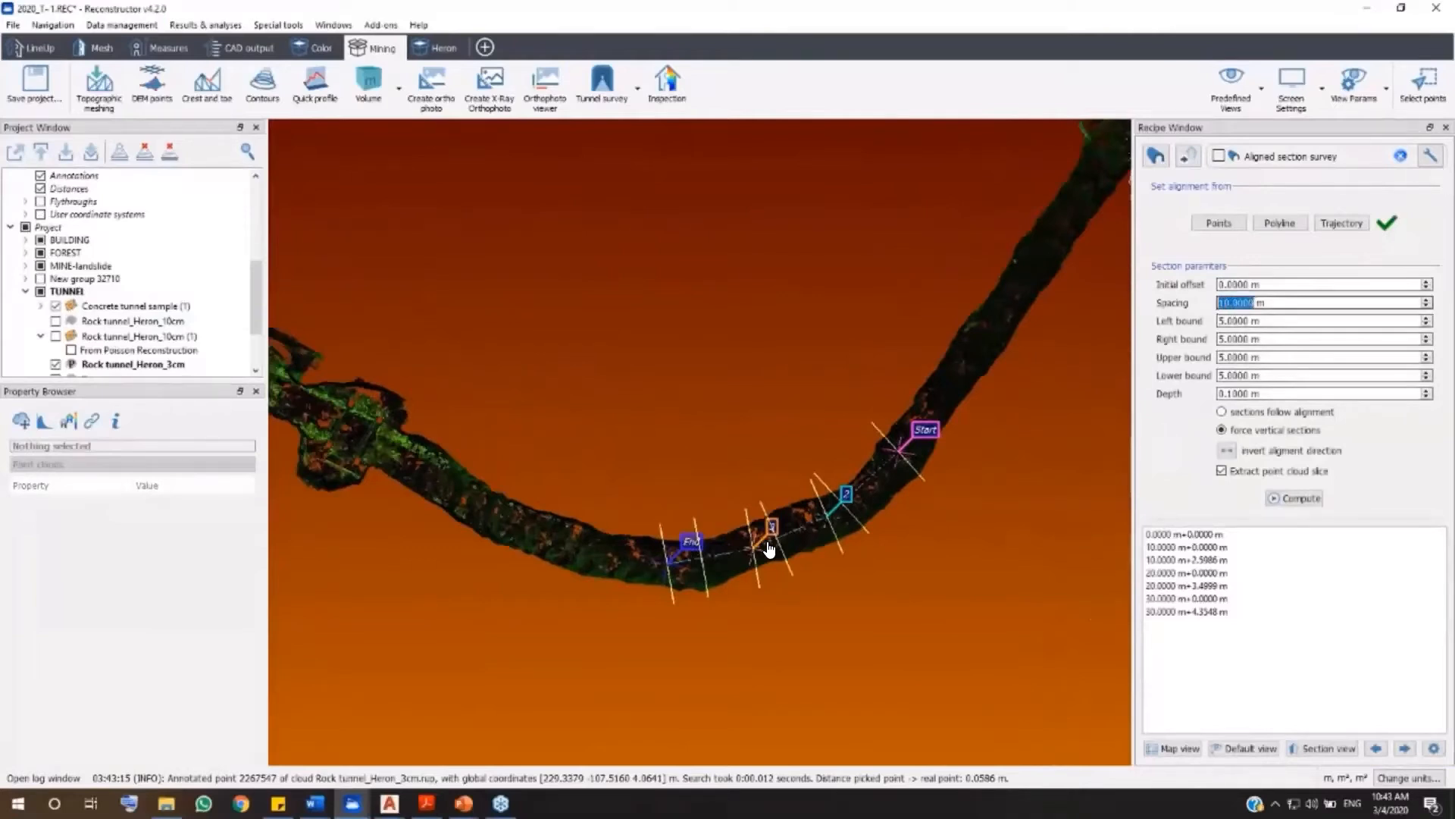
pyautogui.write('30')
pyautogui.press('Return')
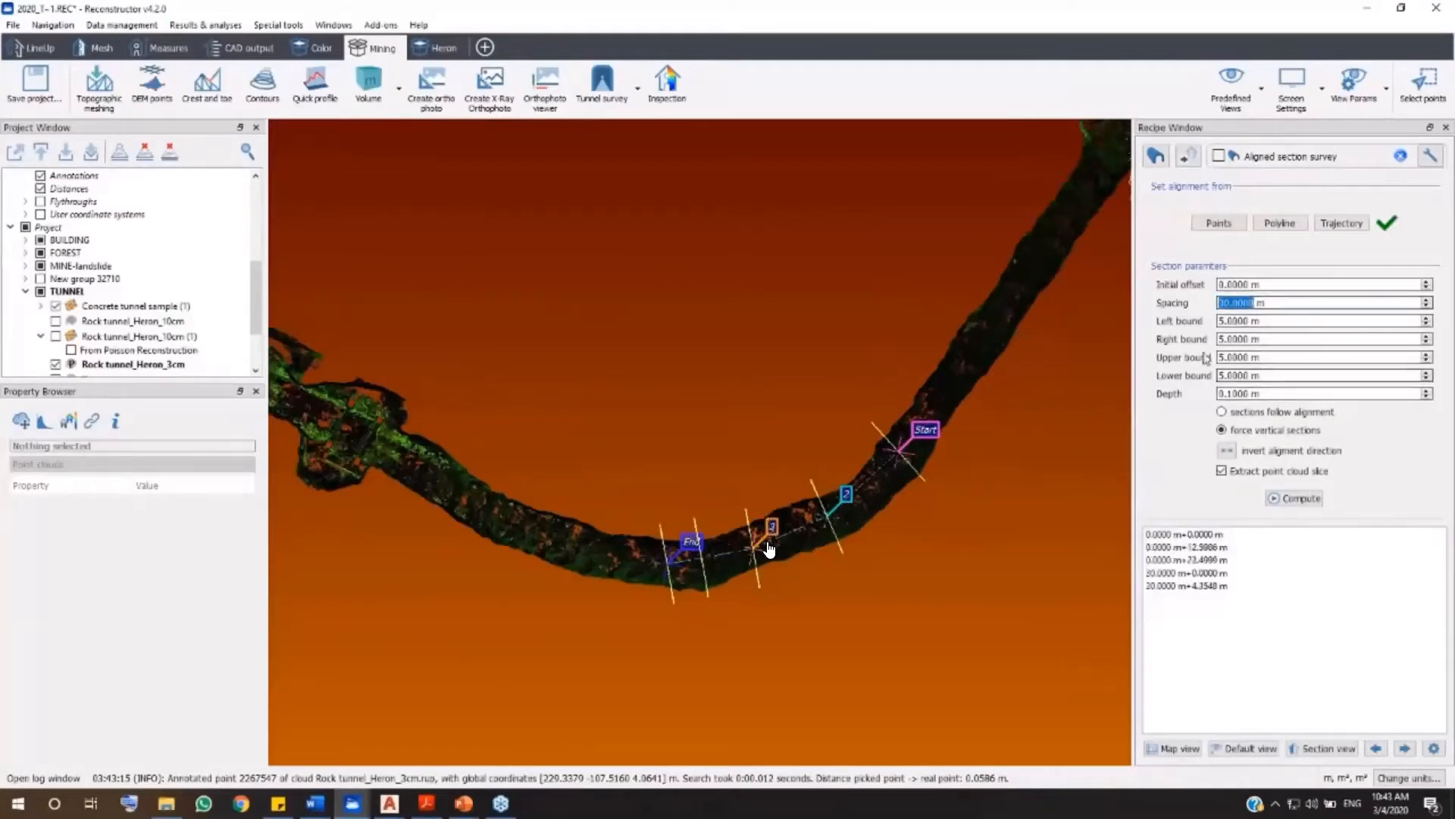
# Step: Preview the first cross section and open the point size of the Rock tunnel_Heron_3cm cloud for editing
pyautogui.click(1211, 536)
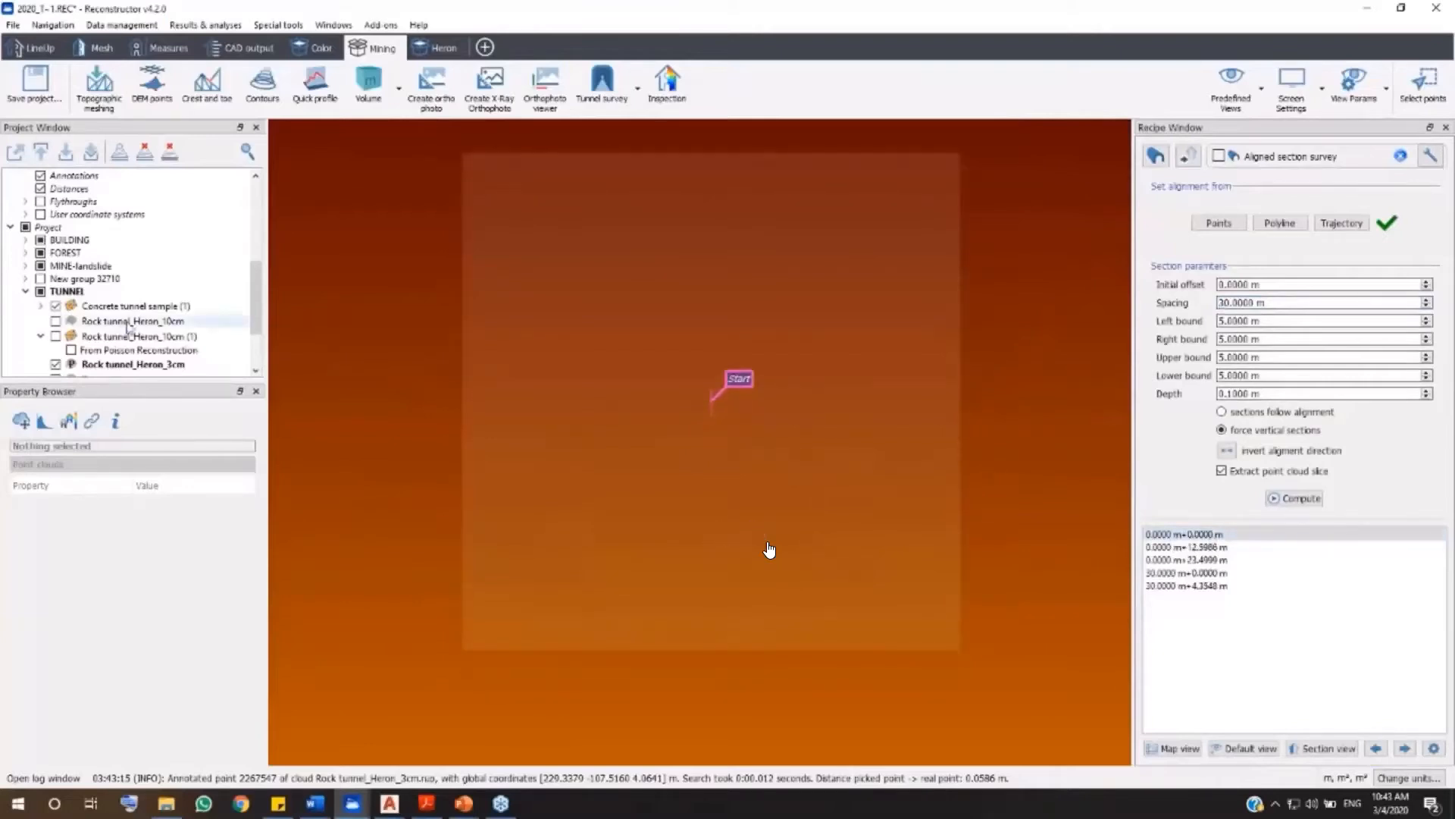
pyautogui.click(133, 365)
pyautogui.click(156, 575)
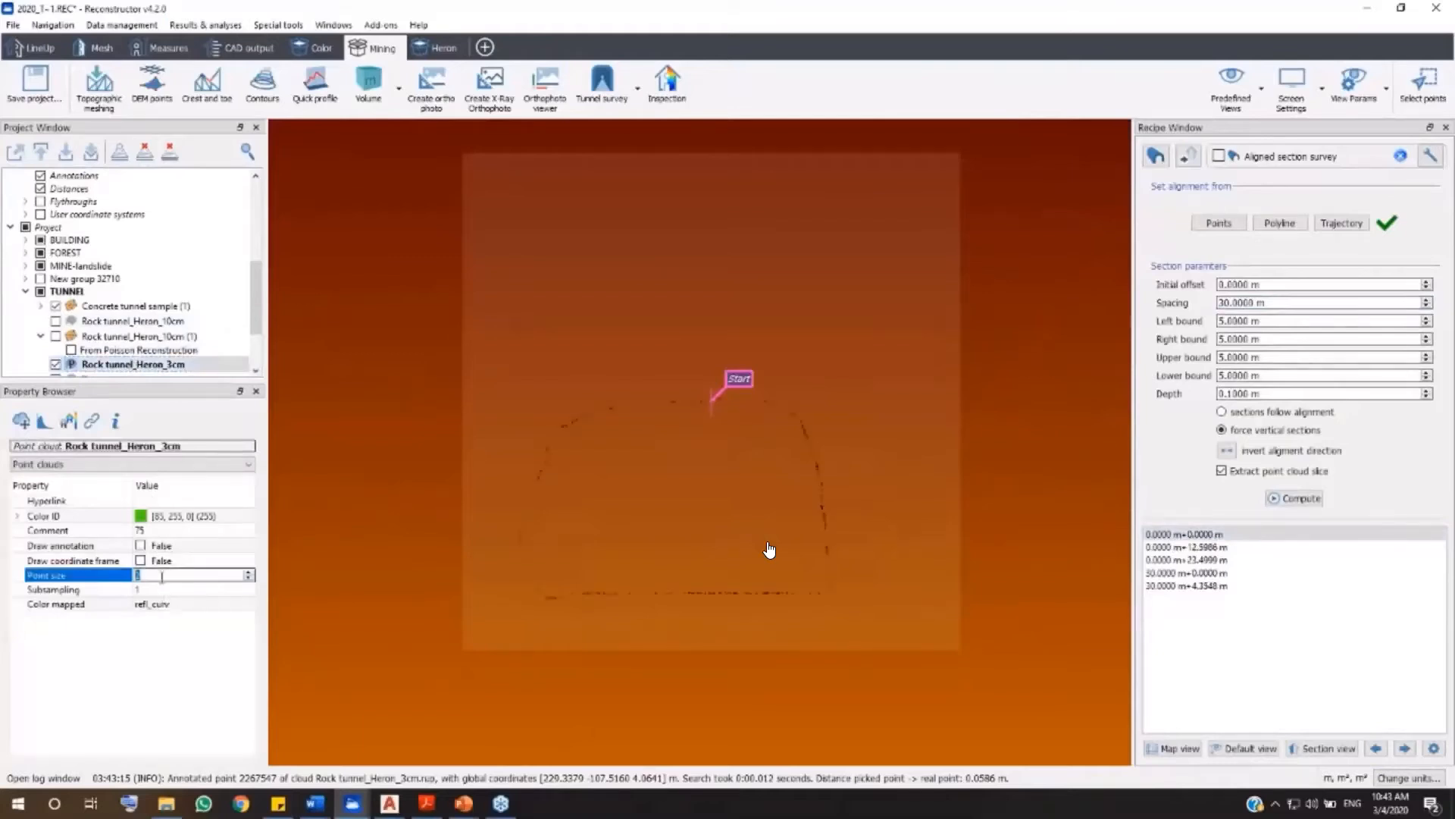
# Step: Step through the following cross section previews up to section 30.0000 m+0.0000 m
pyautogui.click(1218, 548)
pyautogui.click(1405, 749)
pyautogui.click(1404, 749)
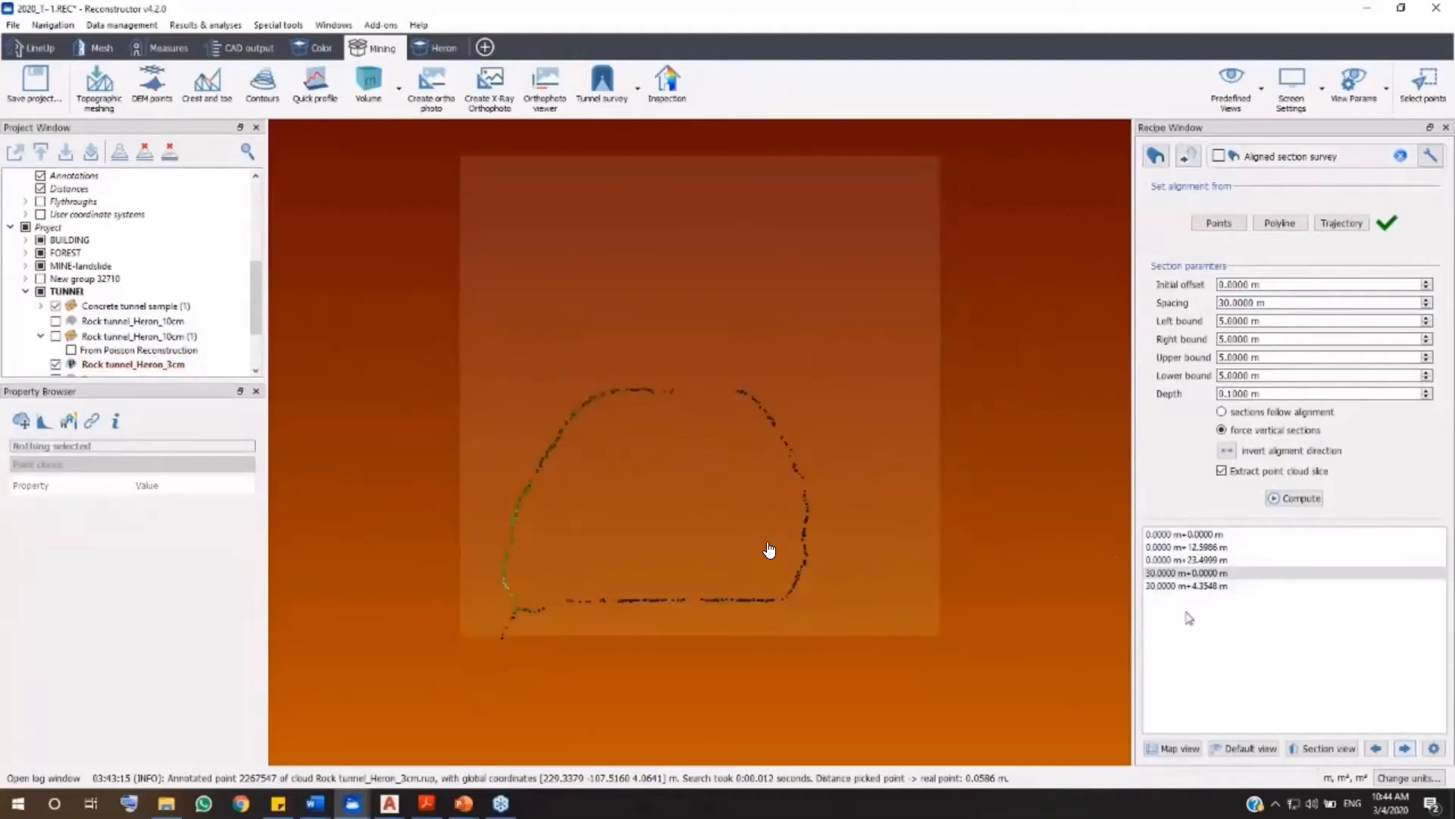
# Step: Compute all the cross sections and open them in the section viewer
pyautogui.click(1298, 499)
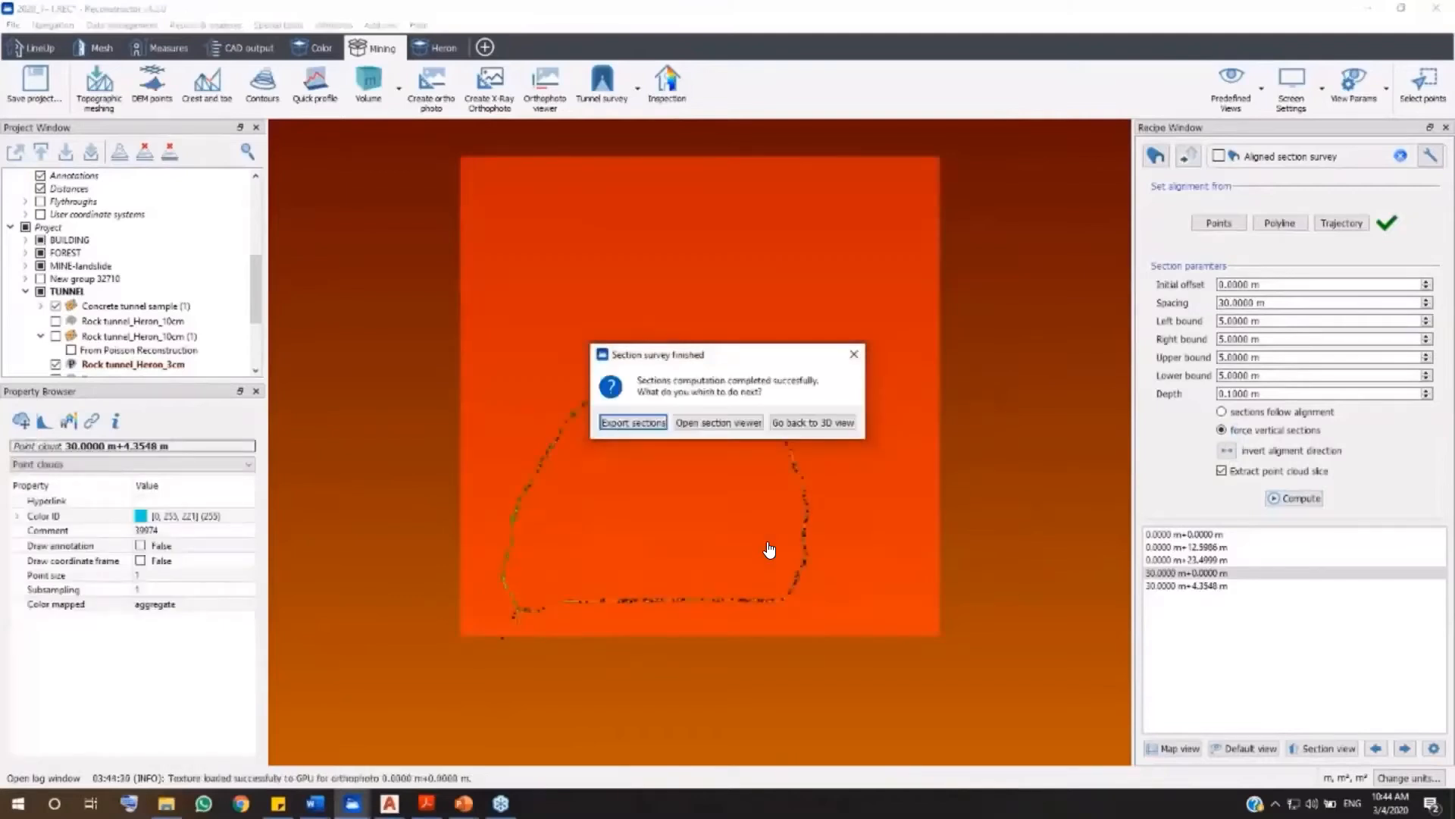
pyautogui.click(730, 422)
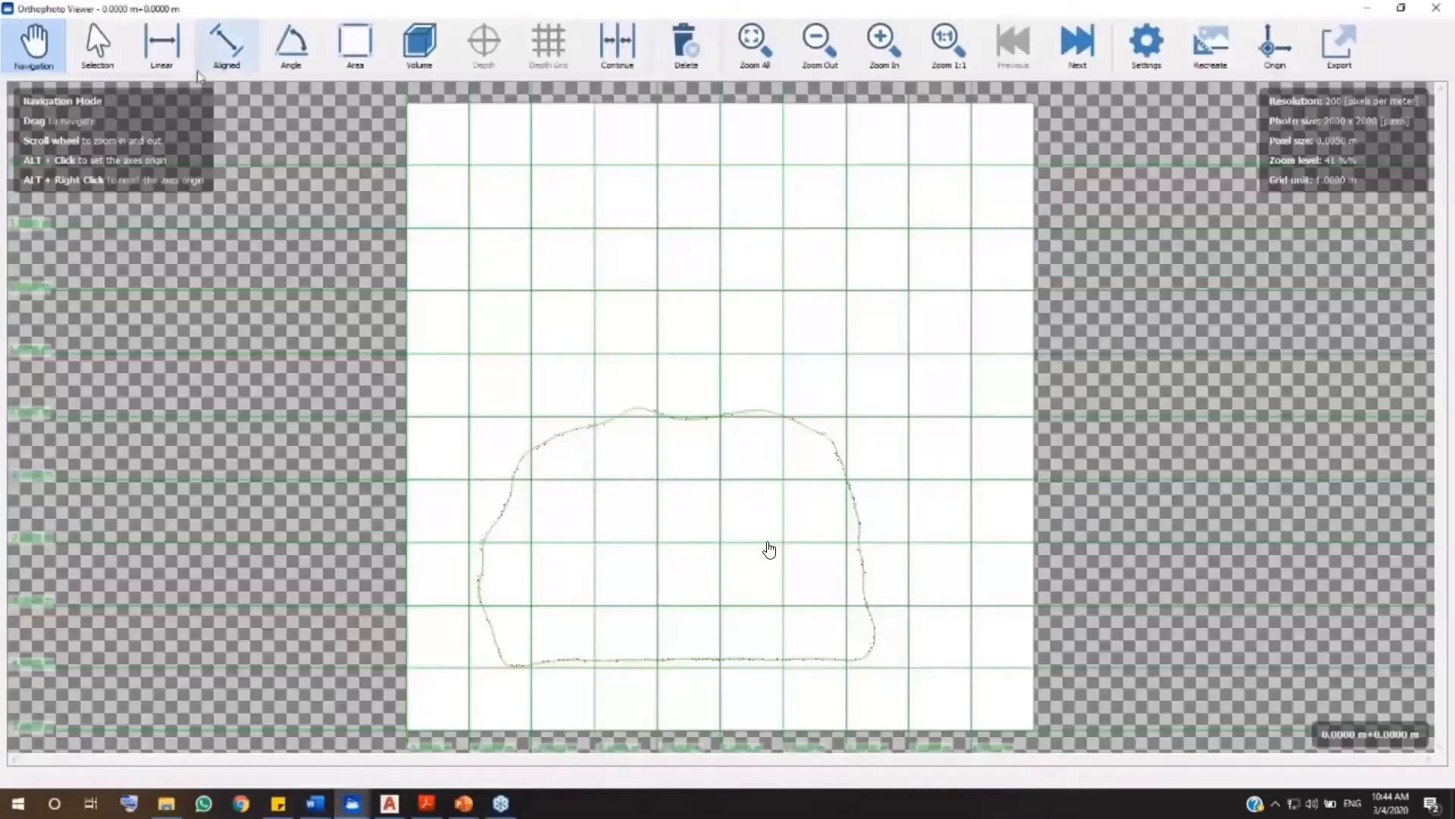
# Step: Add an aligned dimension across the floor width of the first tunnel section
pyautogui.click(226, 44)
pyautogui.click(861, 662)
pyautogui.click(853, 681)
# Step: Reduce the dimension text size in the orthophoto settings and apply it to the section drawing
pyautogui.click(1146, 44)
pyautogui.scroll(5, 185, 436)
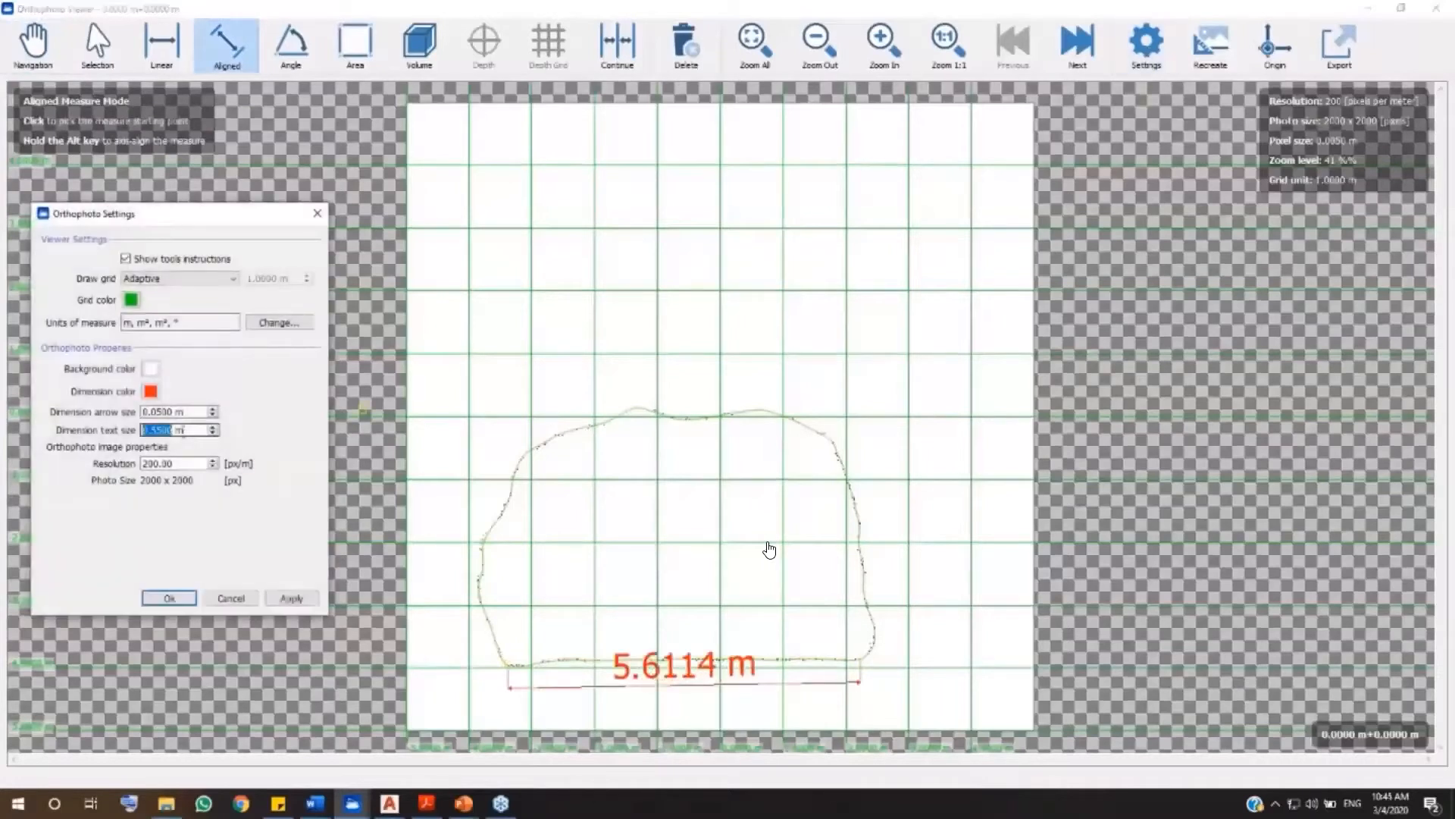
pyautogui.click(169, 599)
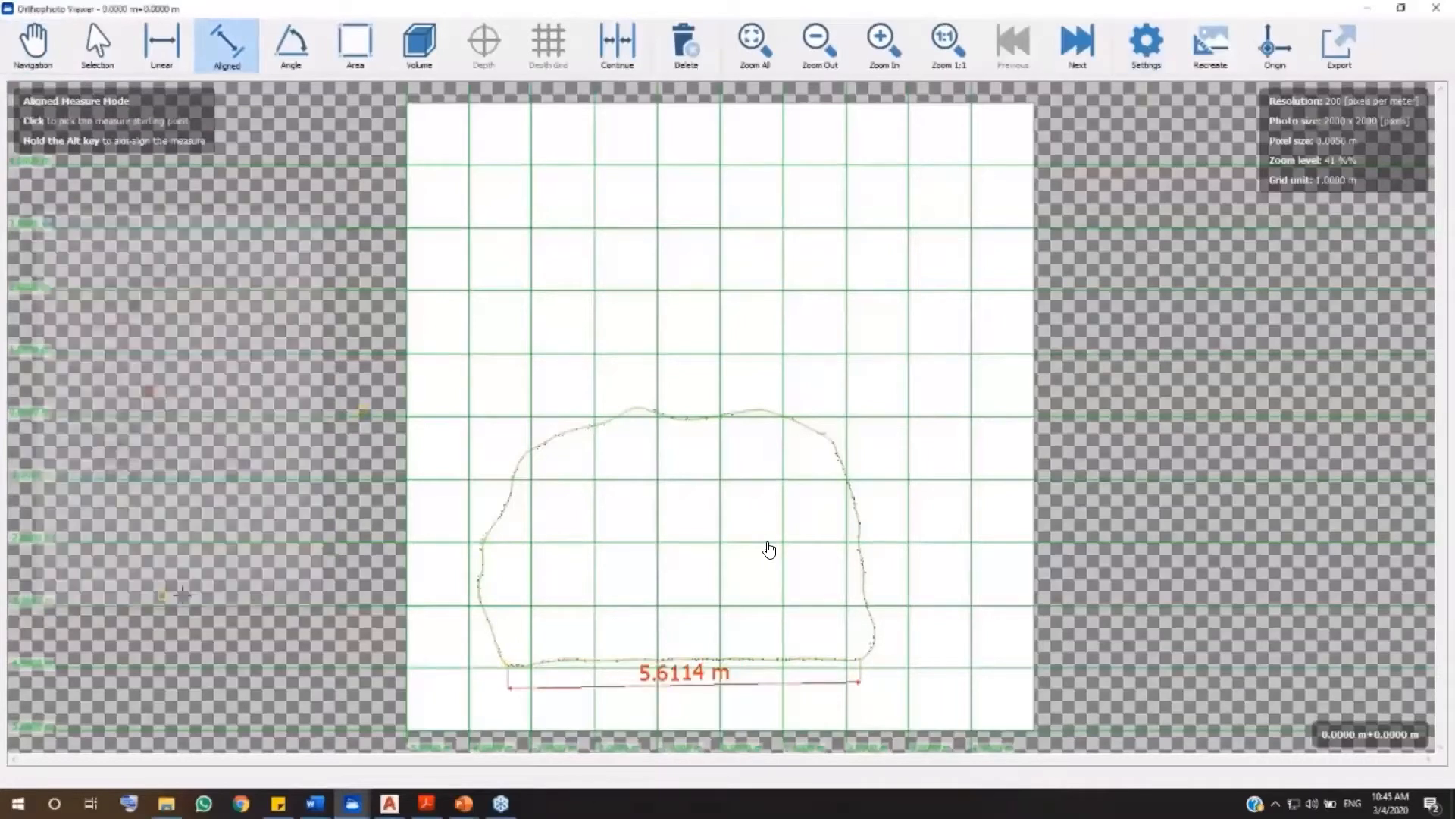
# Step: Measure the volume of the section's upper part with a section thickness of 1 m, outlining the vault
pyautogui.click(420, 46)
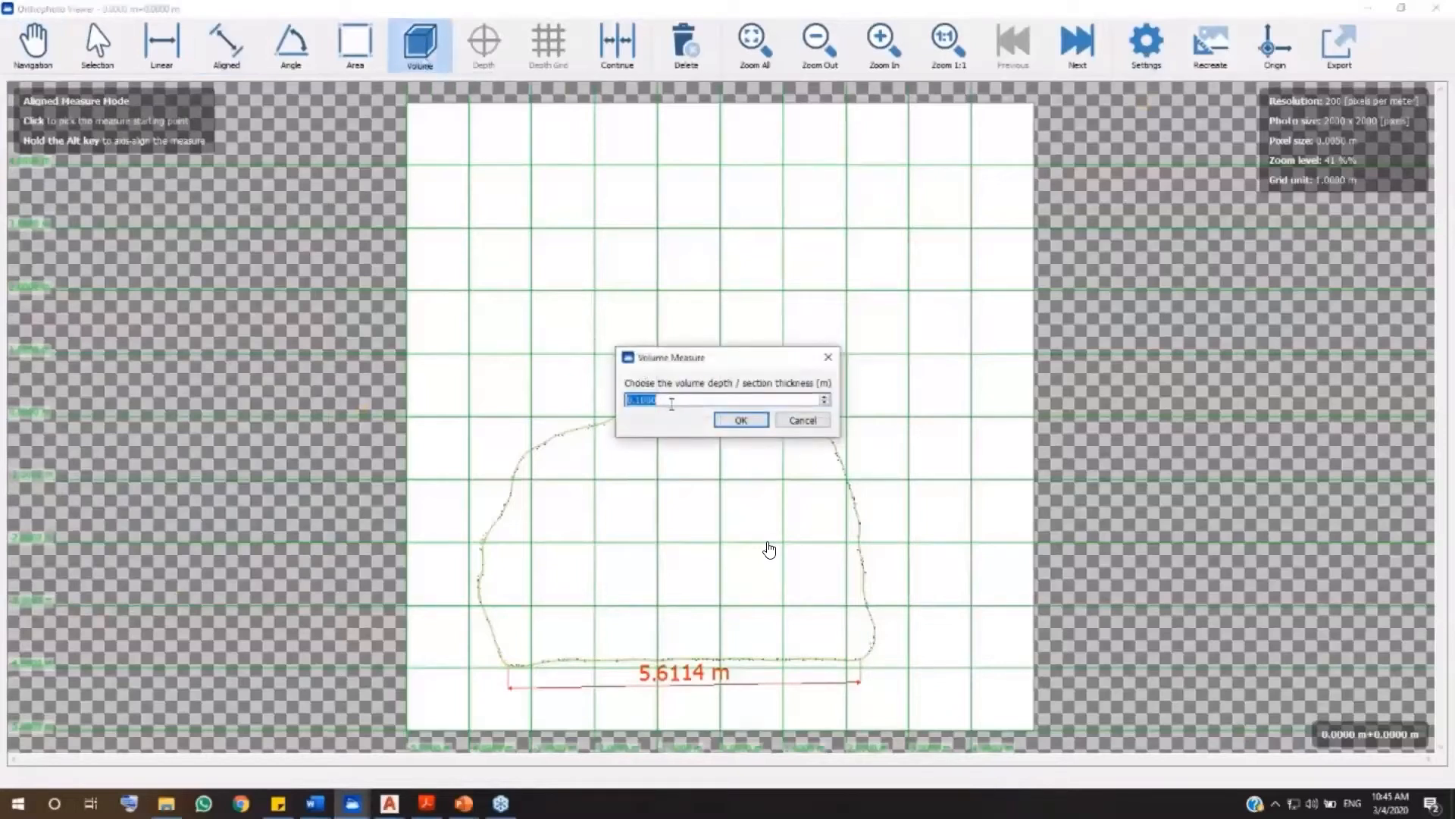
pyautogui.write('1')
pyautogui.press('Return')
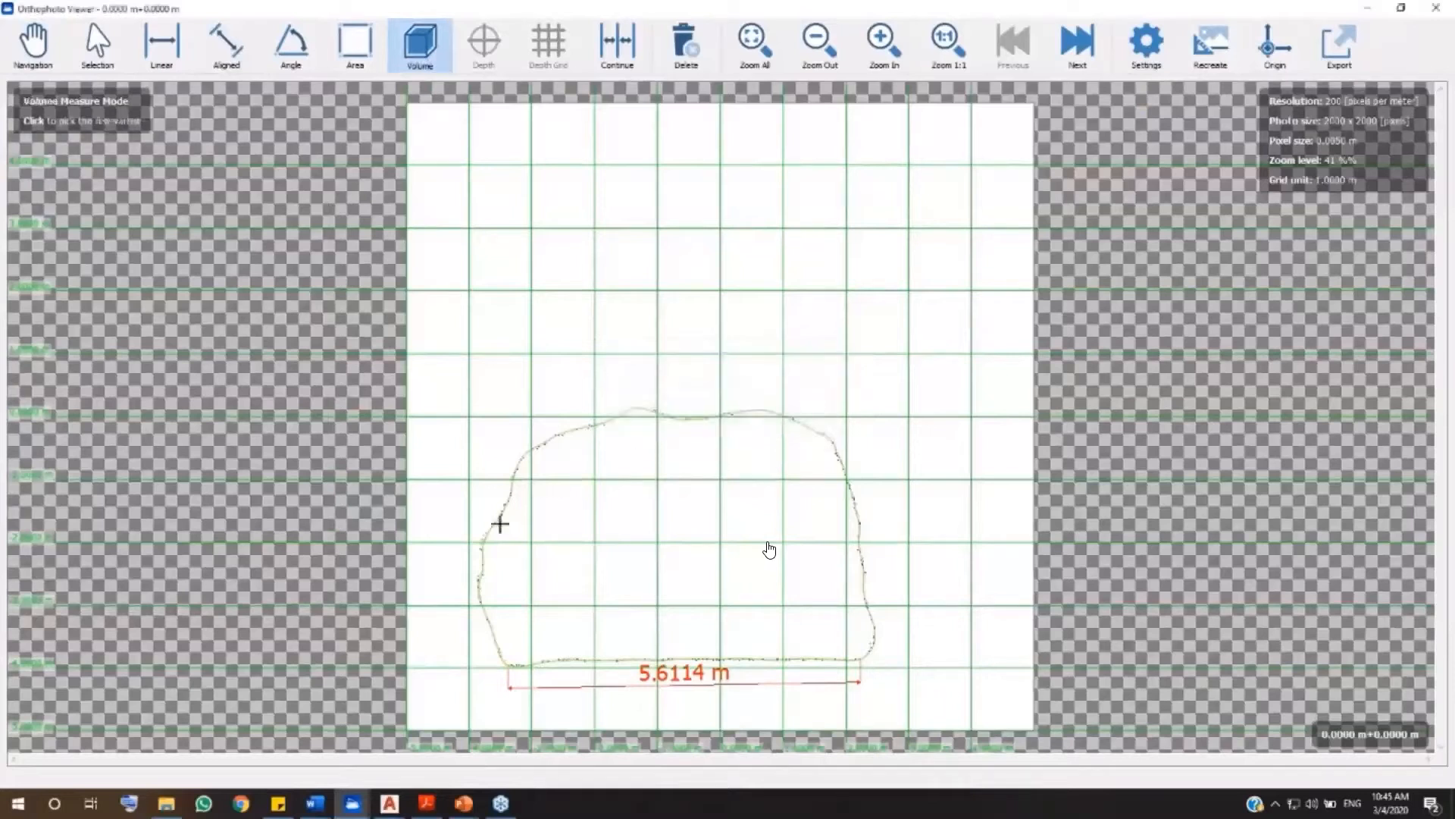
pyautogui.moveTo(510, 493)
pyautogui.mouseDown()
pyautogui.moveTo(539, 439)
pyautogui.moveTo(631, 406)
pyautogui.moveTo(741, 412)
pyautogui.moveTo(821, 432)
pyautogui.moveTo(858, 520)
pyautogui.moveTo(487, 504)
pyautogui.moveTo(498, 520)
pyautogui.mouseUp()
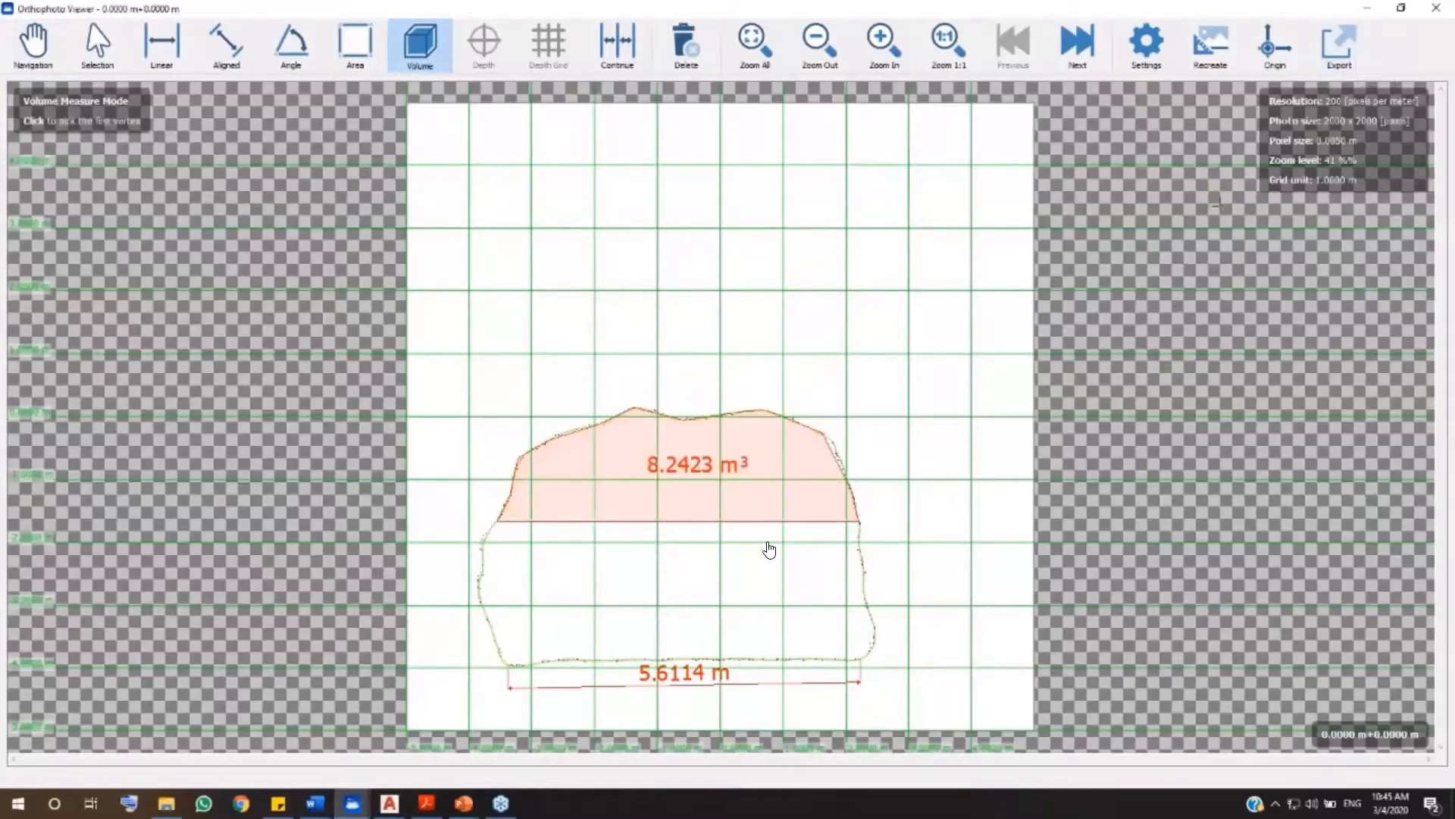
# Step: Close the section viewer and unload all models from the 3D scene
pyautogui.click(1440, 13)
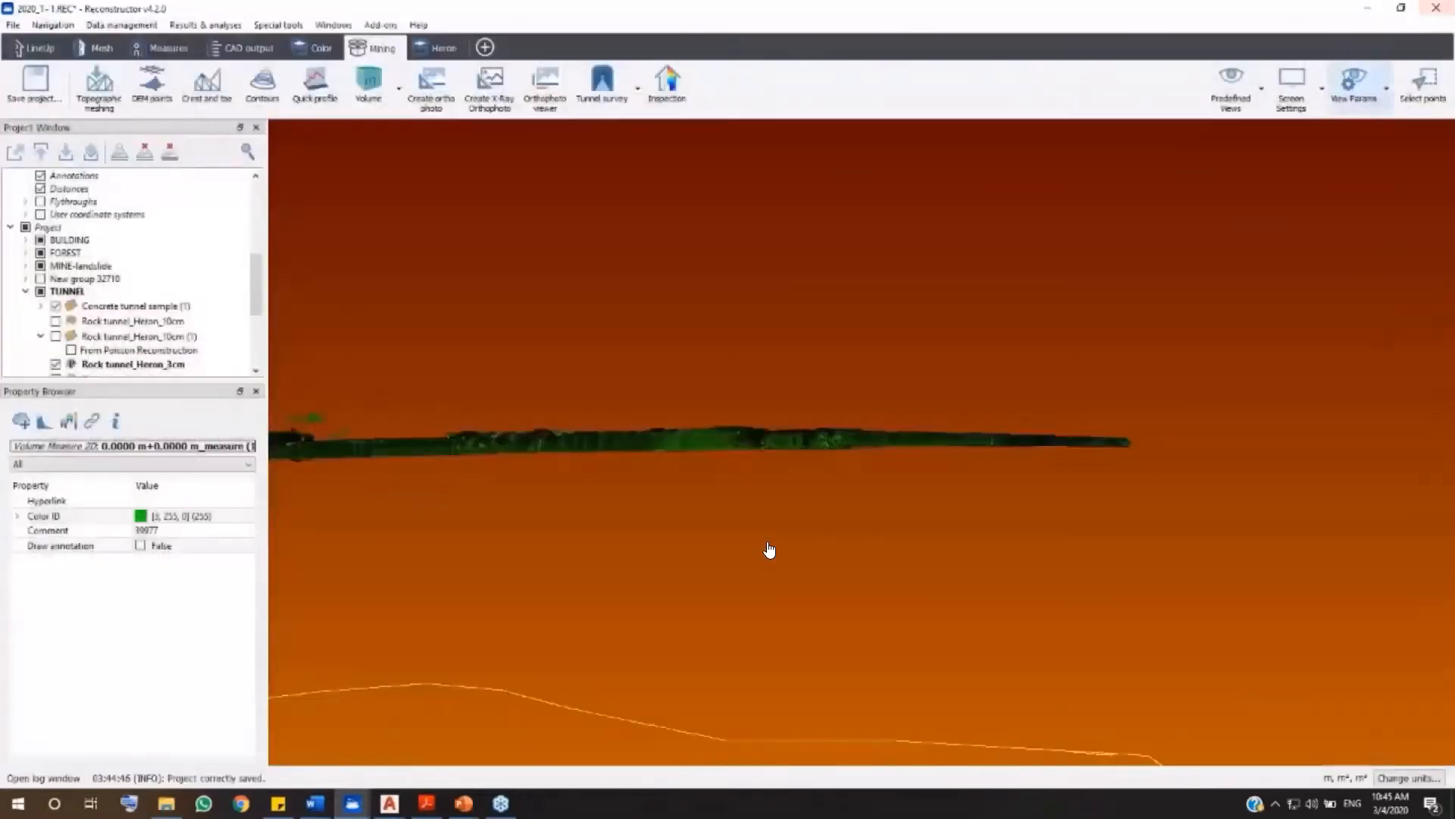
pyautogui.moveTo(746, 449); pyautogui.dragTo(650, 458)
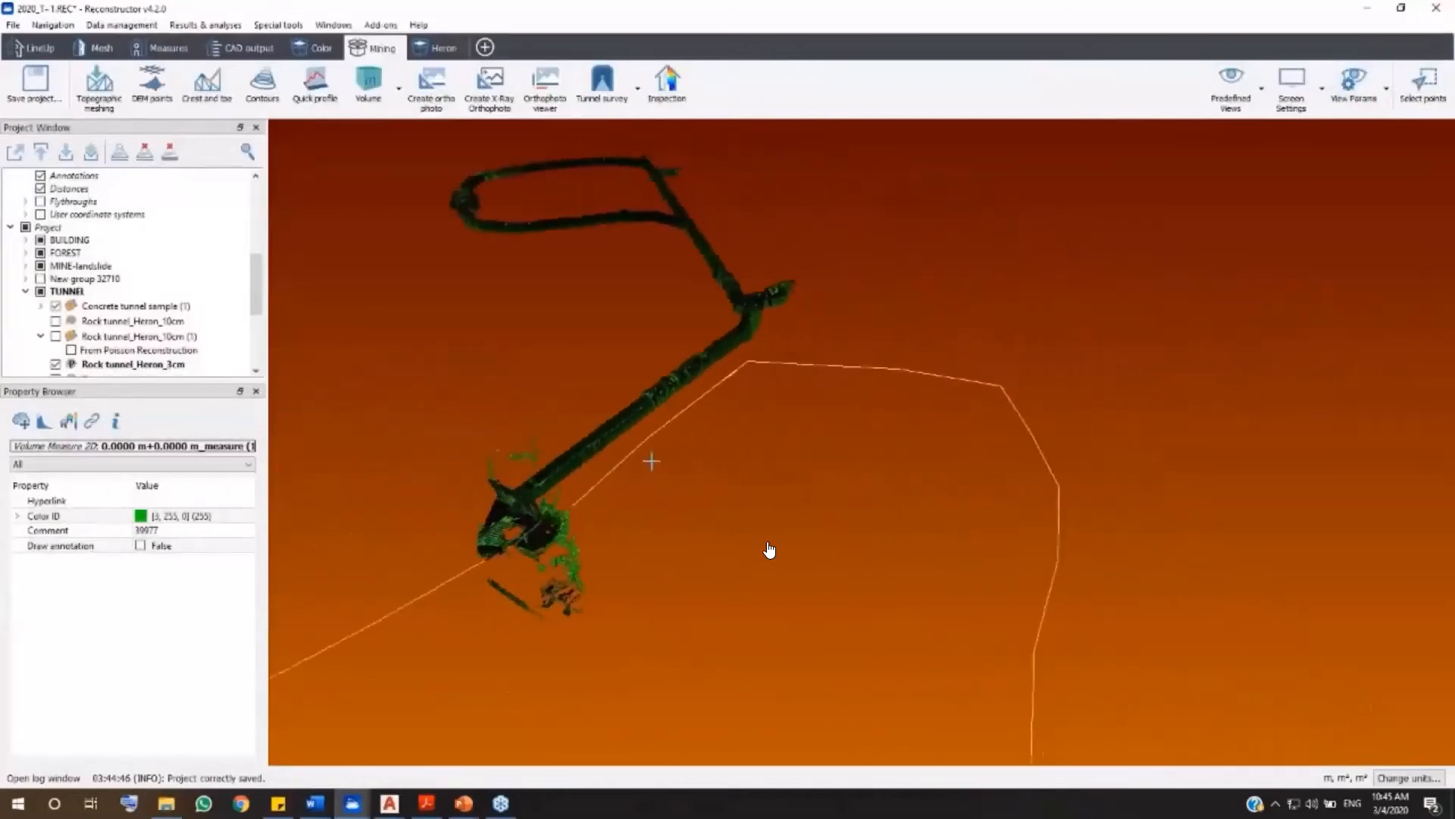
pyautogui.moveTo(534, 482); pyautogui.dragTo(648, 534)
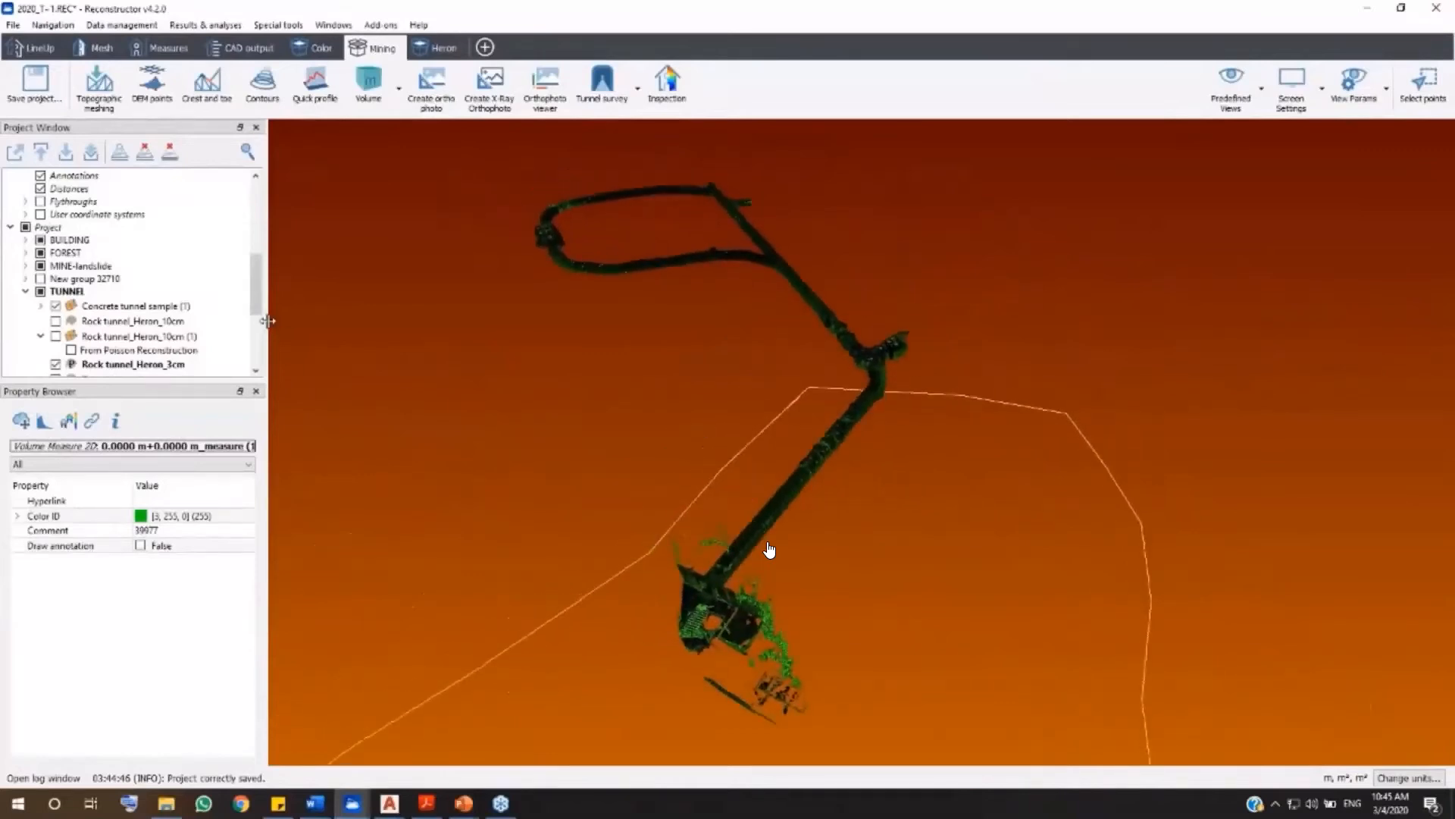
pyautogui.scroll(-2, 260, 309)
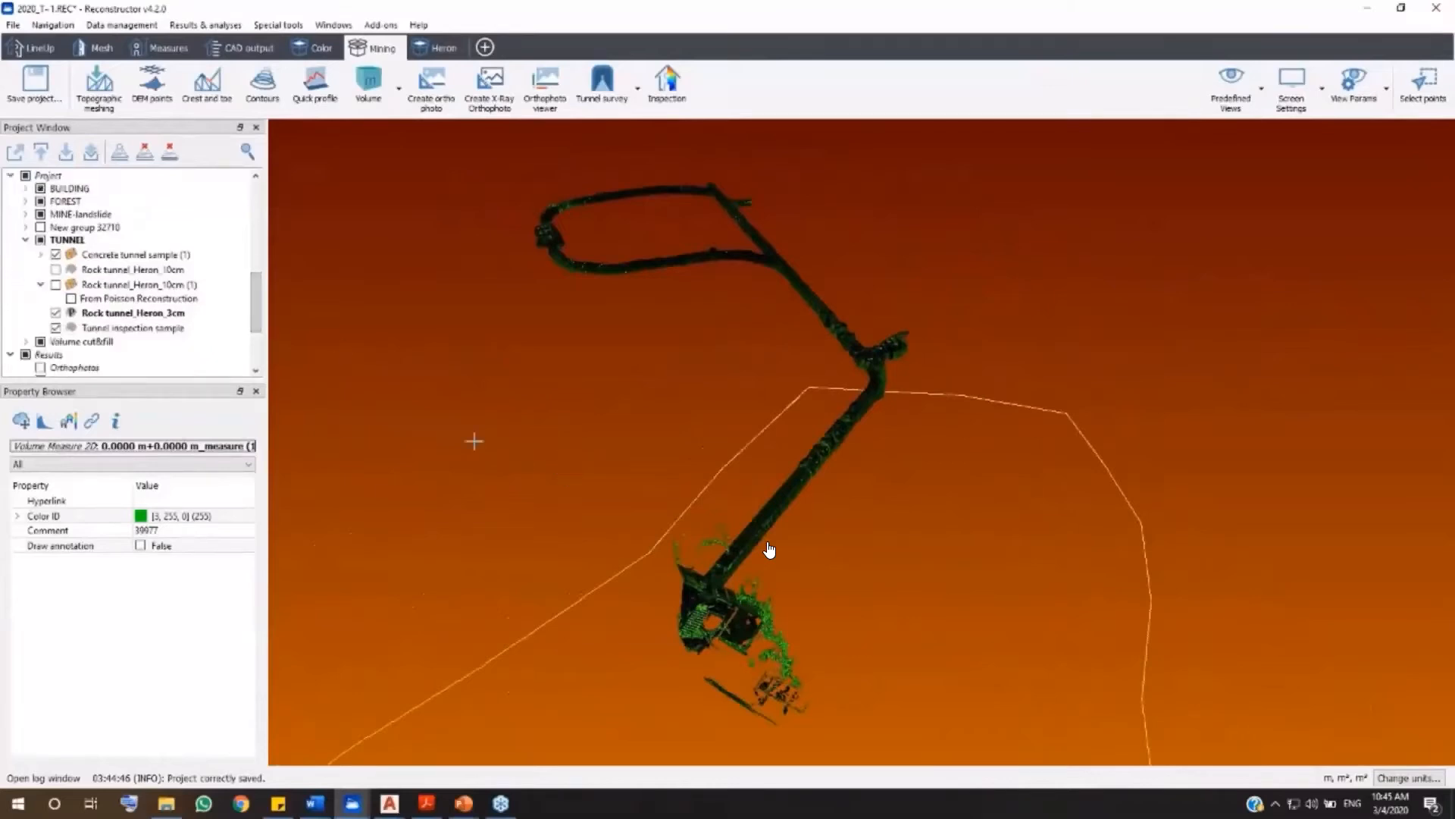
pyautogui.rightClick(126, 331)
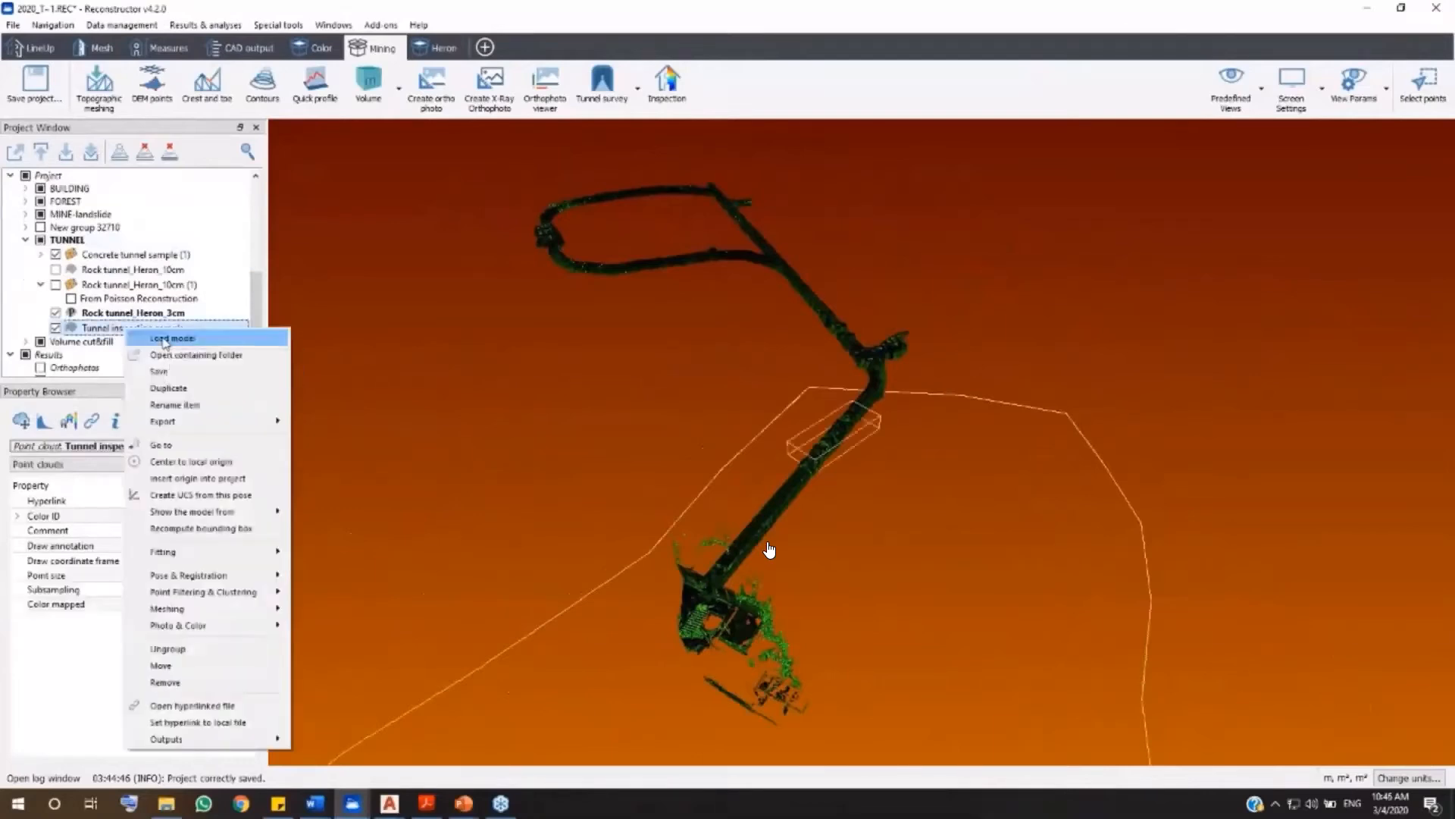
pyautogui.click(164, 340)
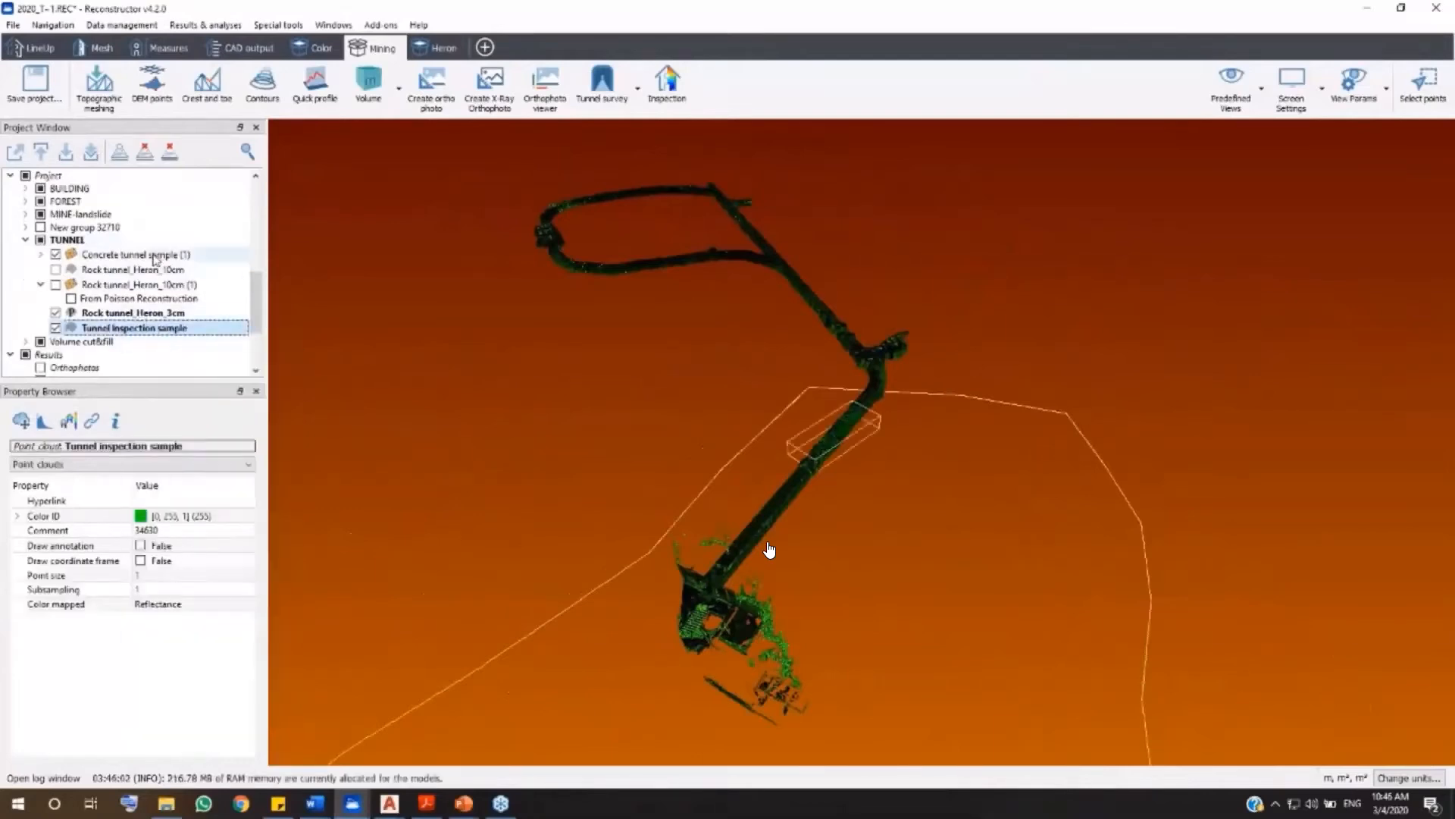
pyautogui.click(92, 154)
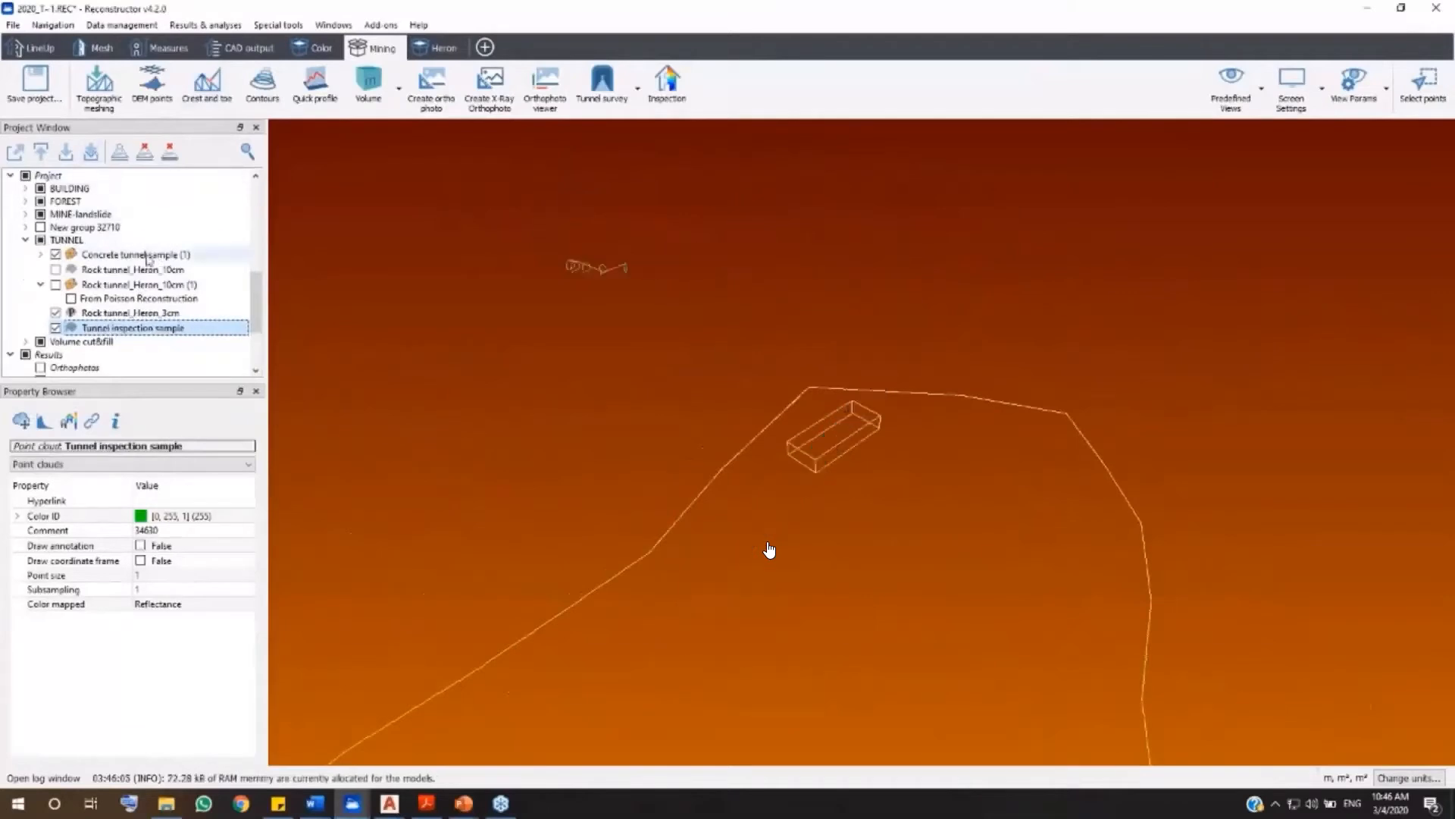
# Step: Load the Concrete tunnel sample (1) mesh and the Tunnel inspection sample point cloud into the scene
pyautogui.click(149, 256)
pyautogui.rightClick(149, 257)
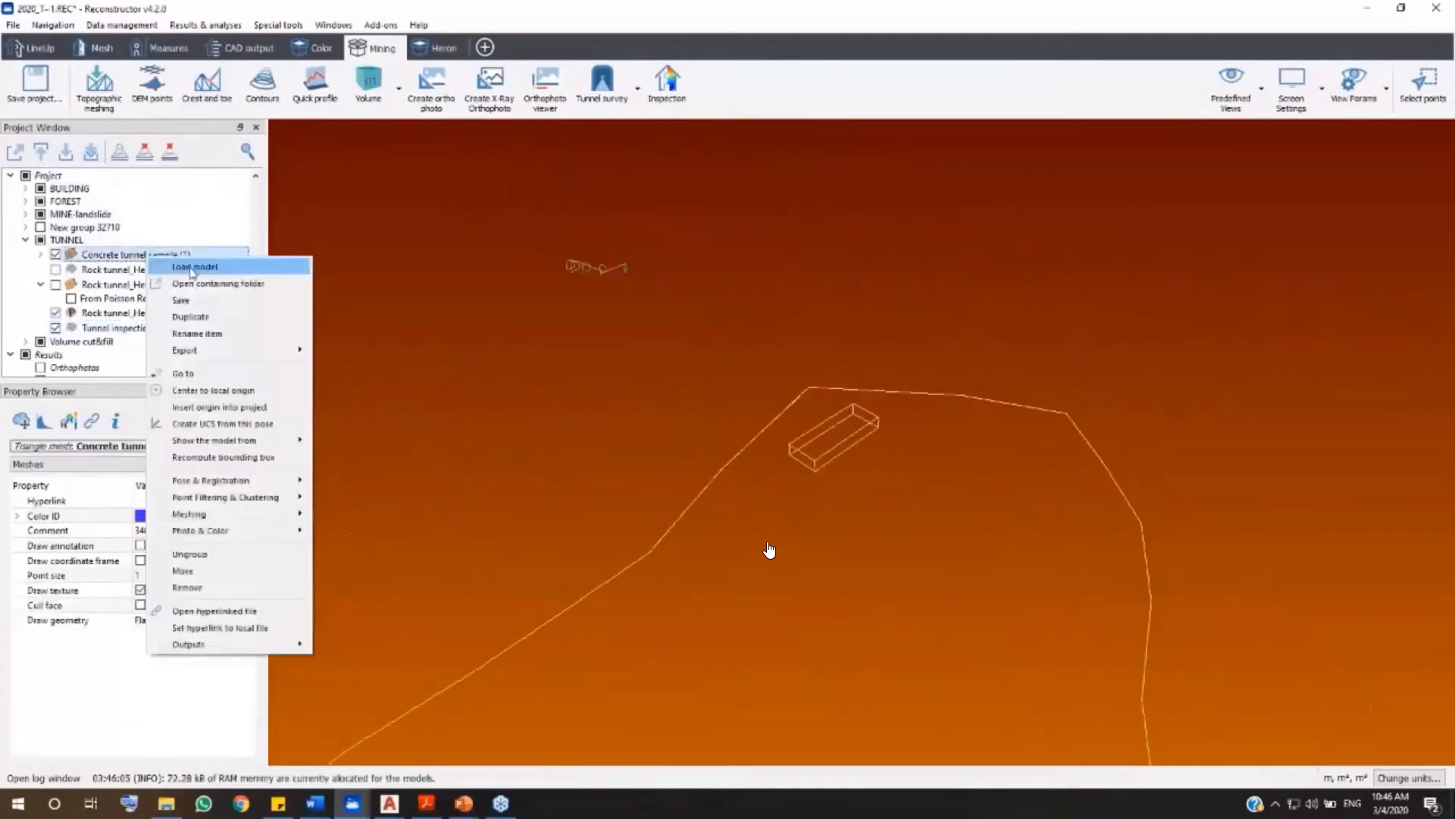
pyautogui.click(192, 269)
pyautogui.scroll(5, 770, 551)
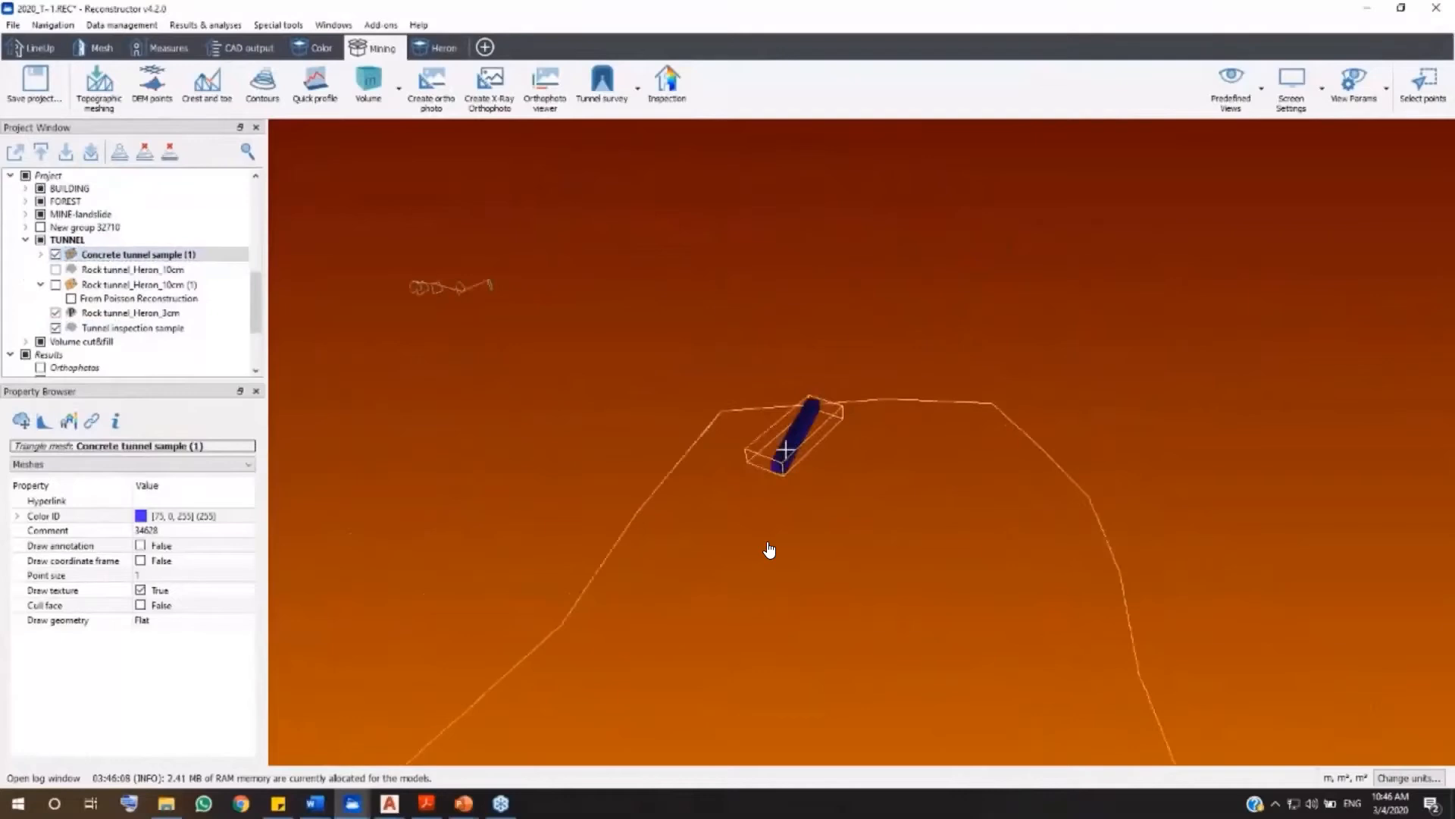
pyautogui.rightClick(134, 329)
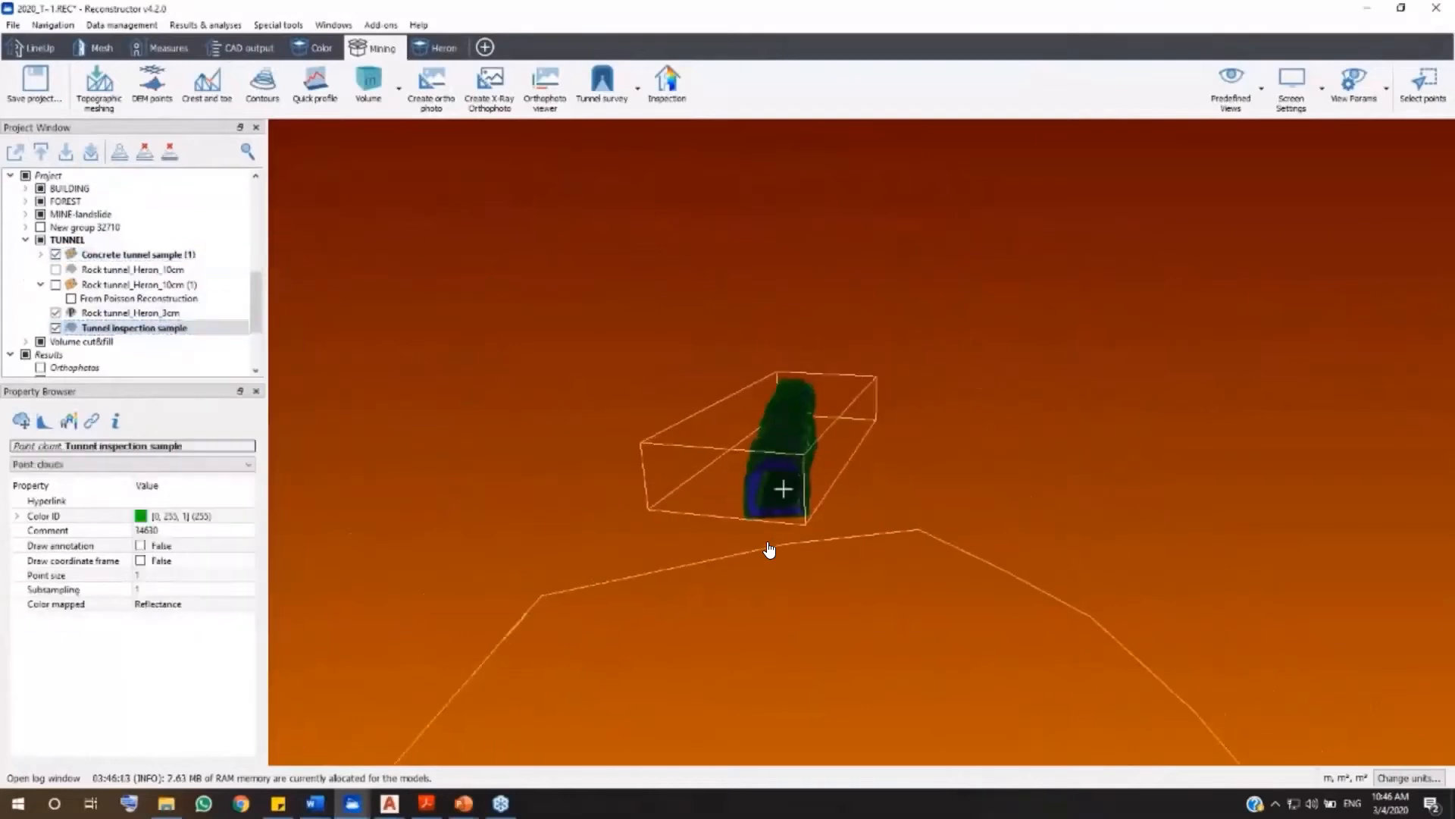
pyautogui.scroll(5, 770, 551)
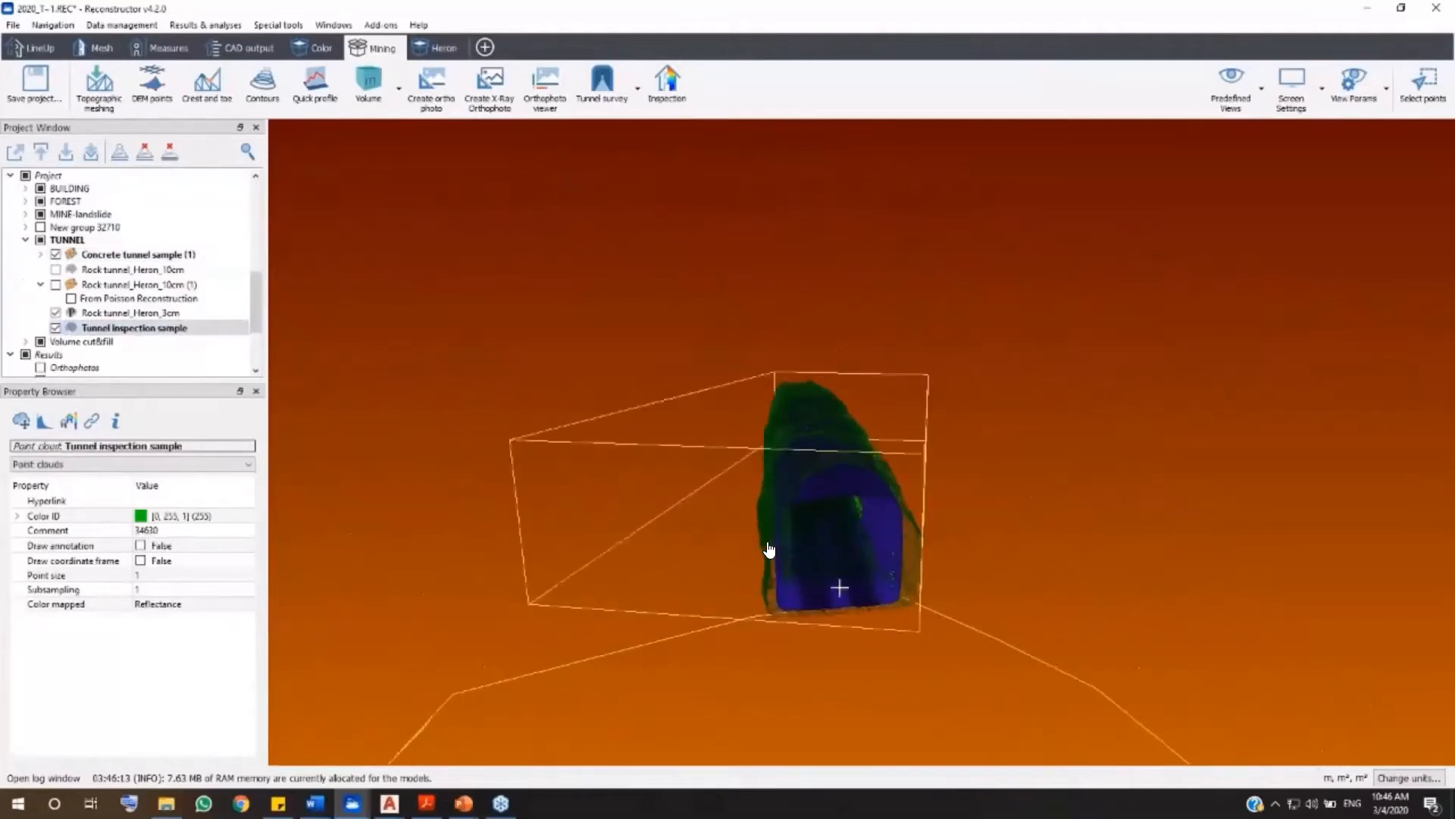
pyautogui.moveTo(818, 497); pyautogui.dragTo(835, 421)
# Step: Turn off the Color by ID display for the loaded tunnel models
pyautogui.click(1292, 91)
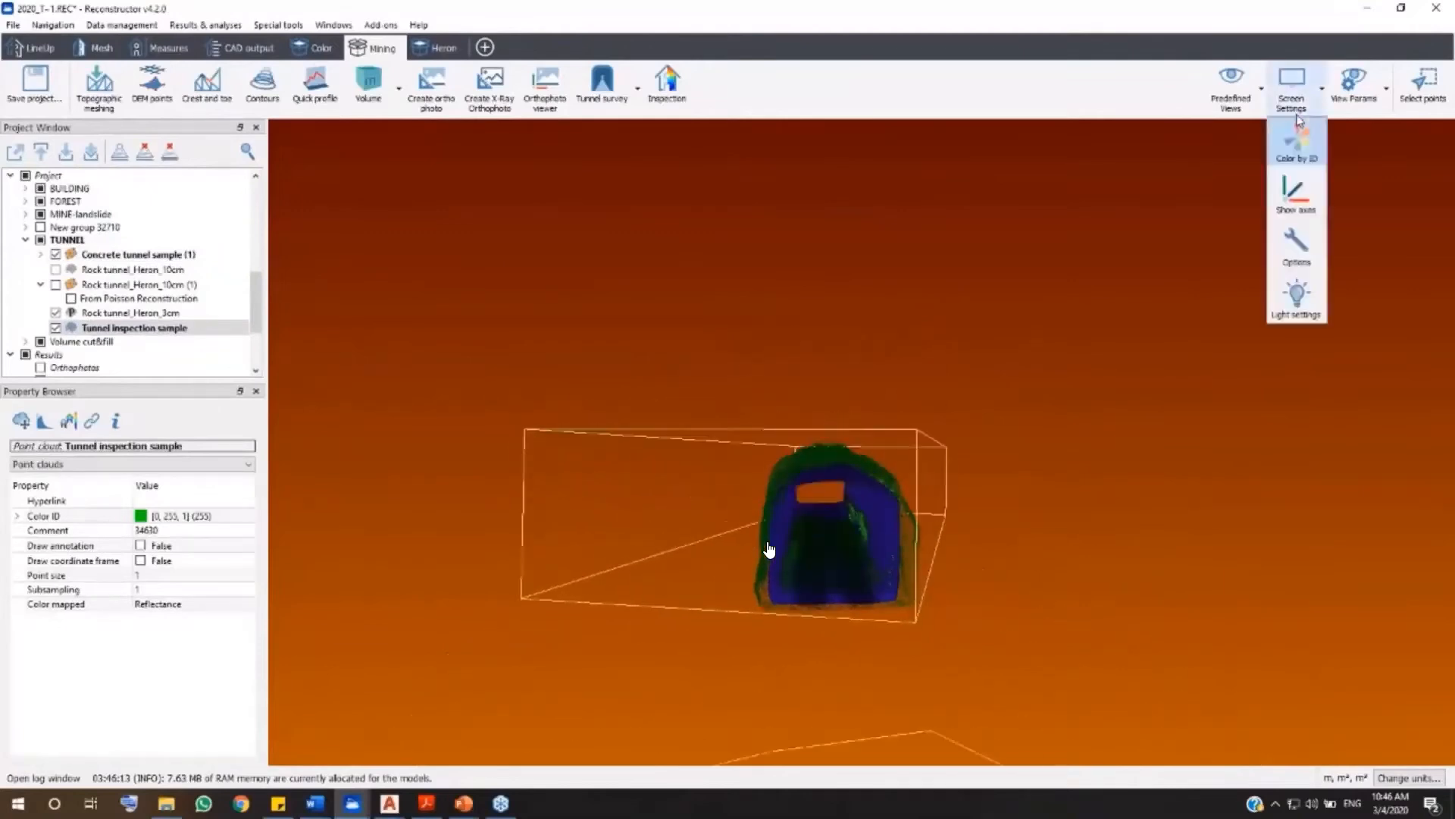
pyautogui.click(1298, 145)
pyautogui.moveTo(844, 516); pyautogui.dragTo(881, 555)
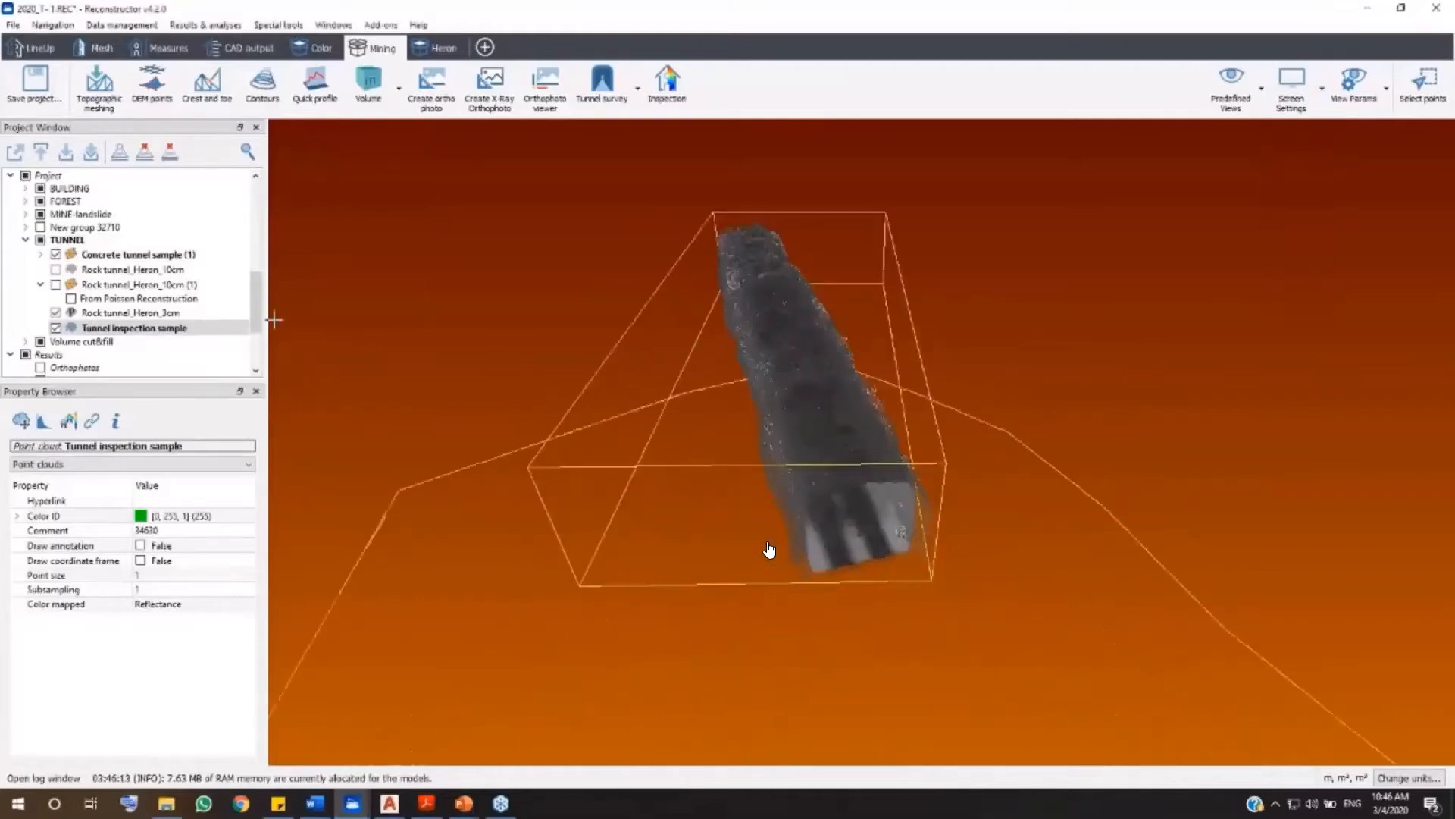
# Step: Start an Inspection of the Tunnel inspection sample point cloud with the Concrete tunnel sample (1) mesh as reference model
pyautogui.click(160, 332)
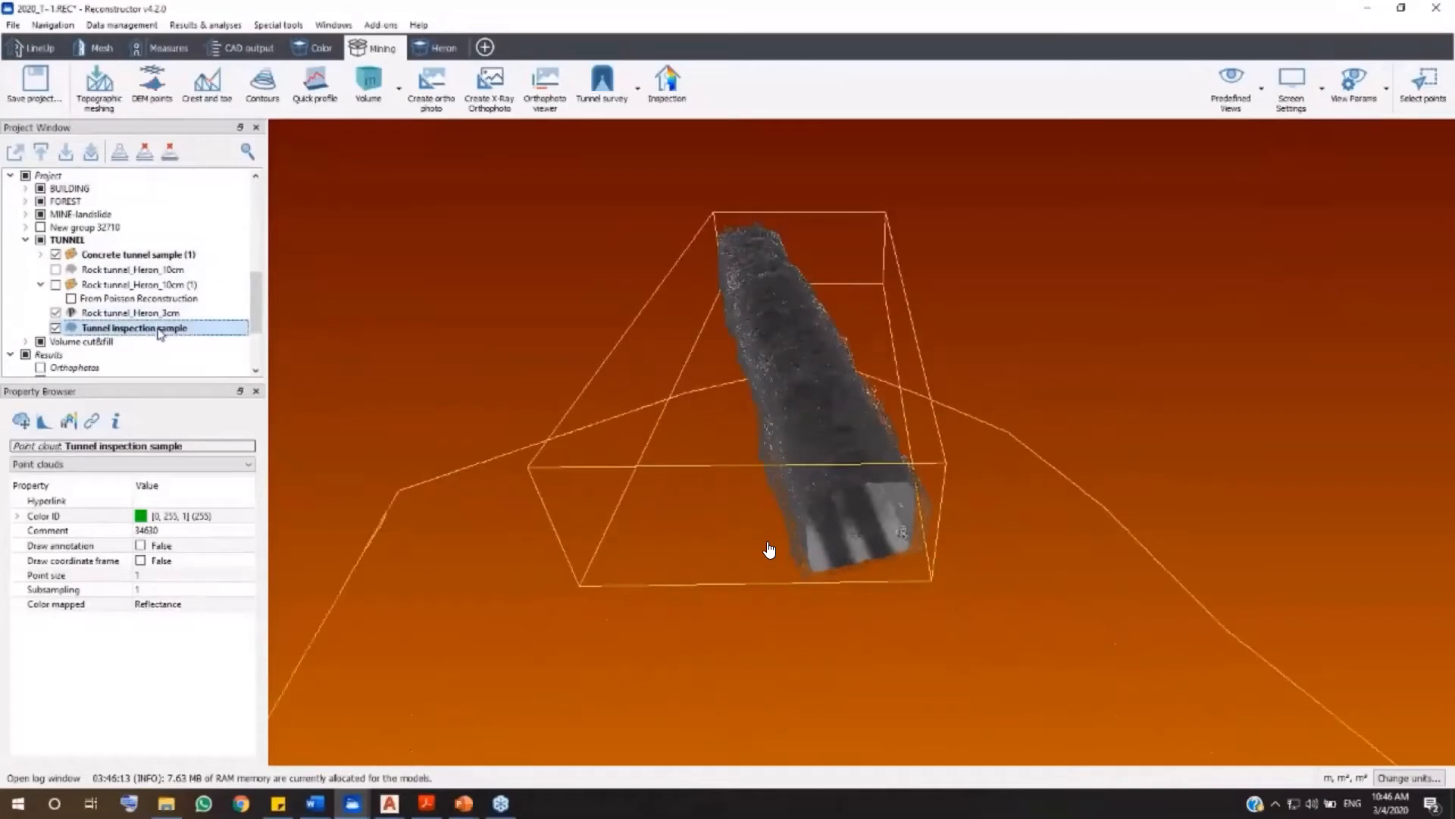
pyautogui.keyDown('ctrl'); pyautogui.click(135, 256); pyautogui.keyUp('ctrl')
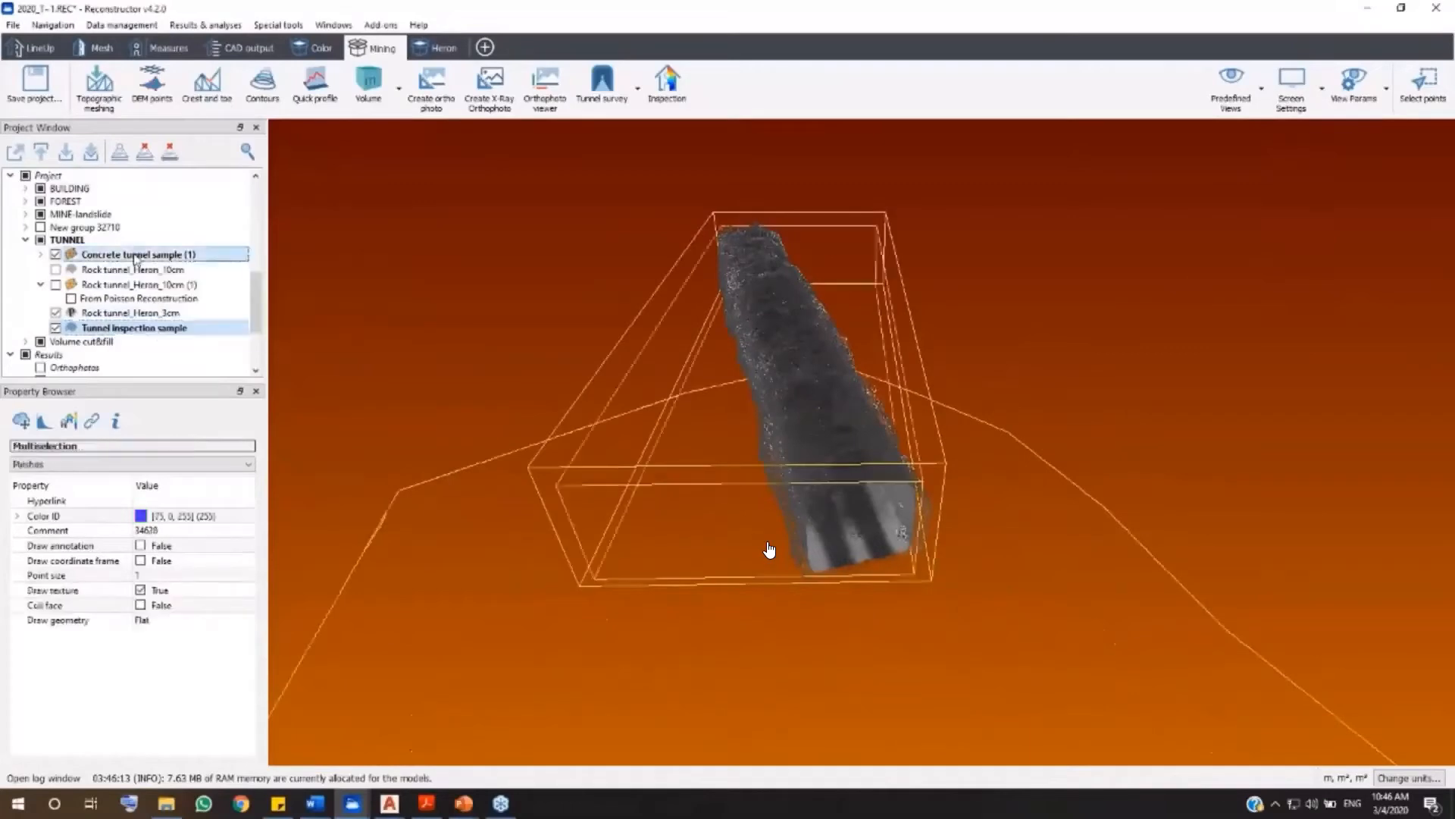
pyautogui.click(686, 102)
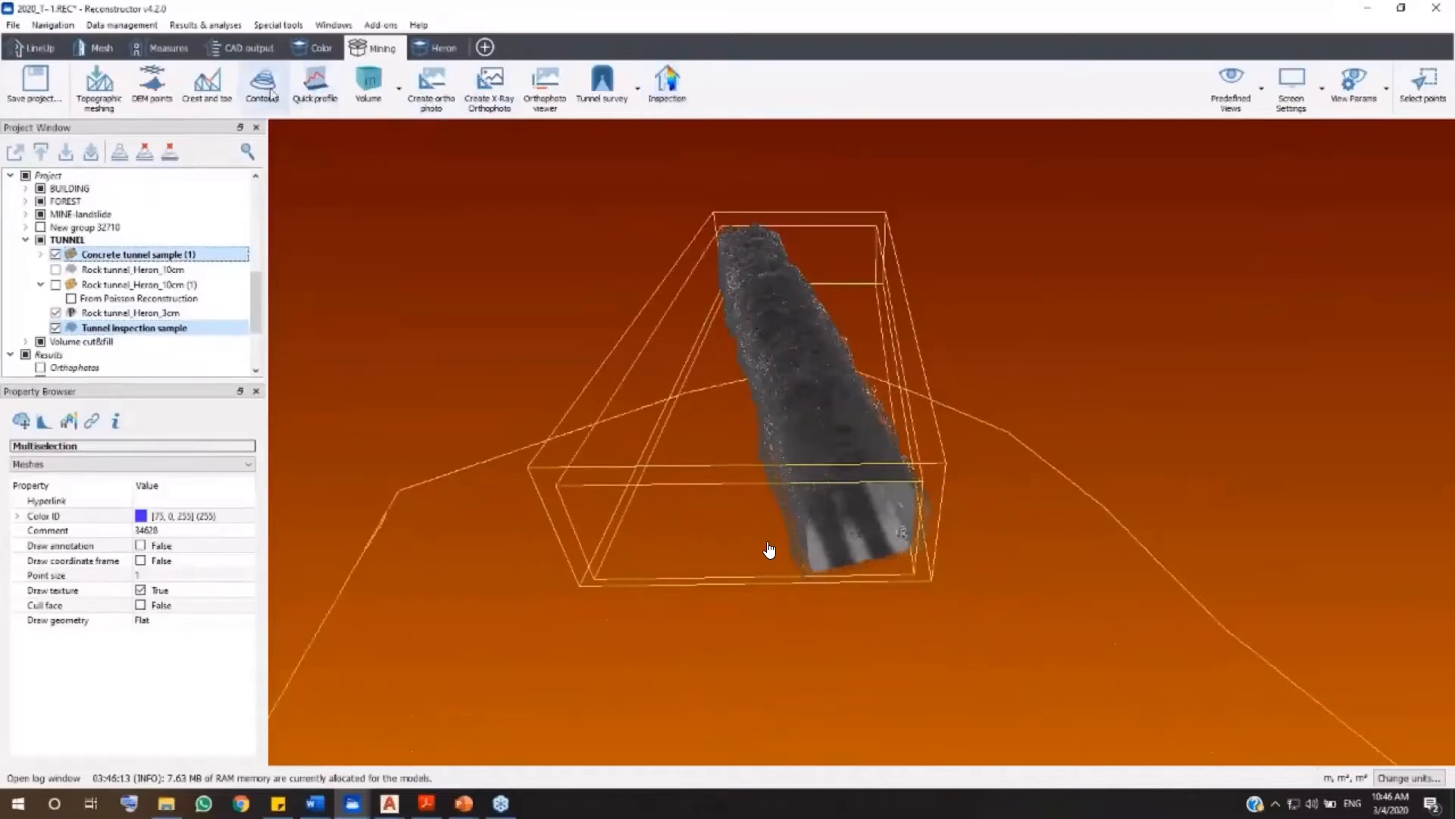
pyautogui.click(170, 50)
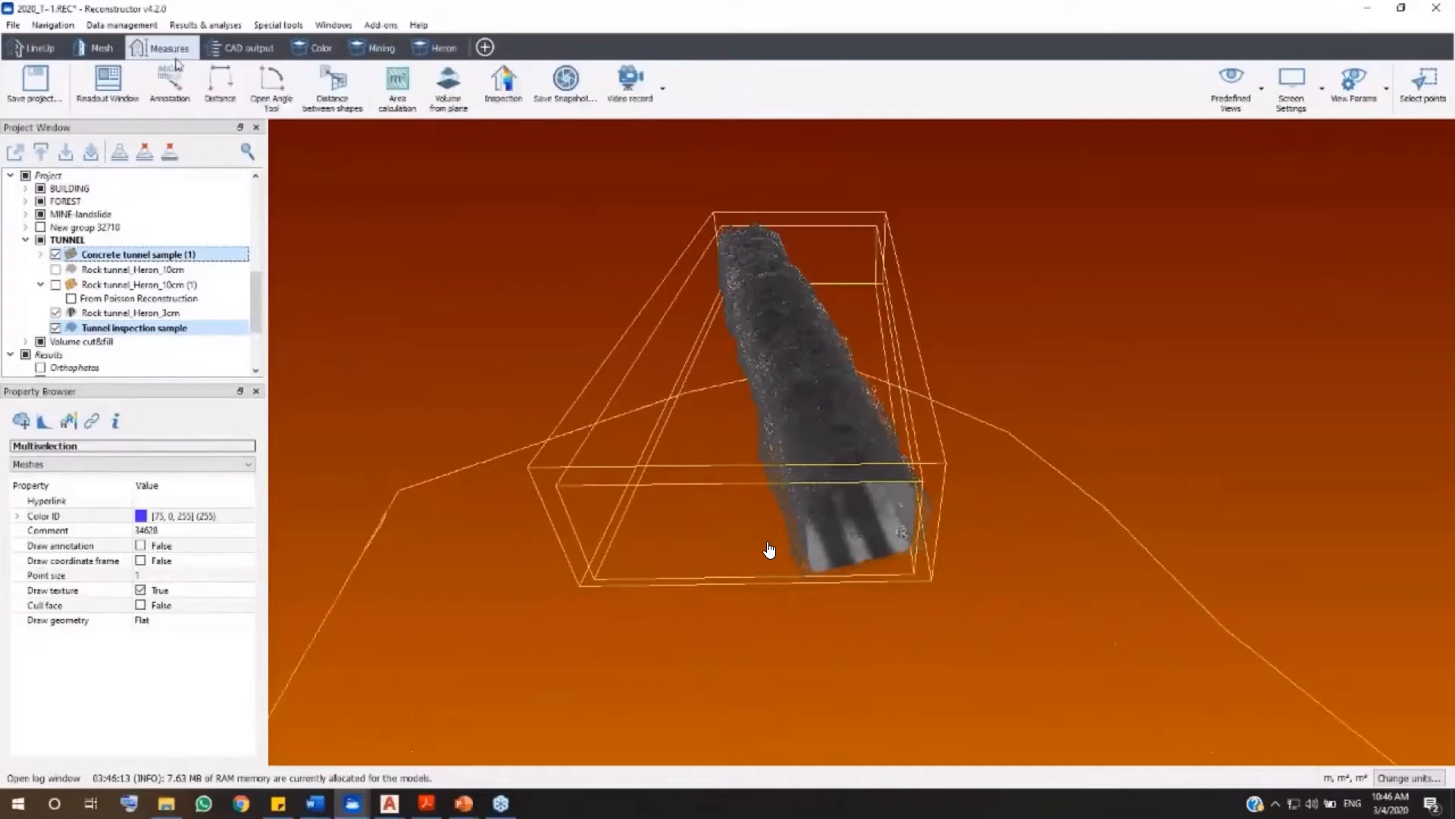
pyautogui.click(374, 53)
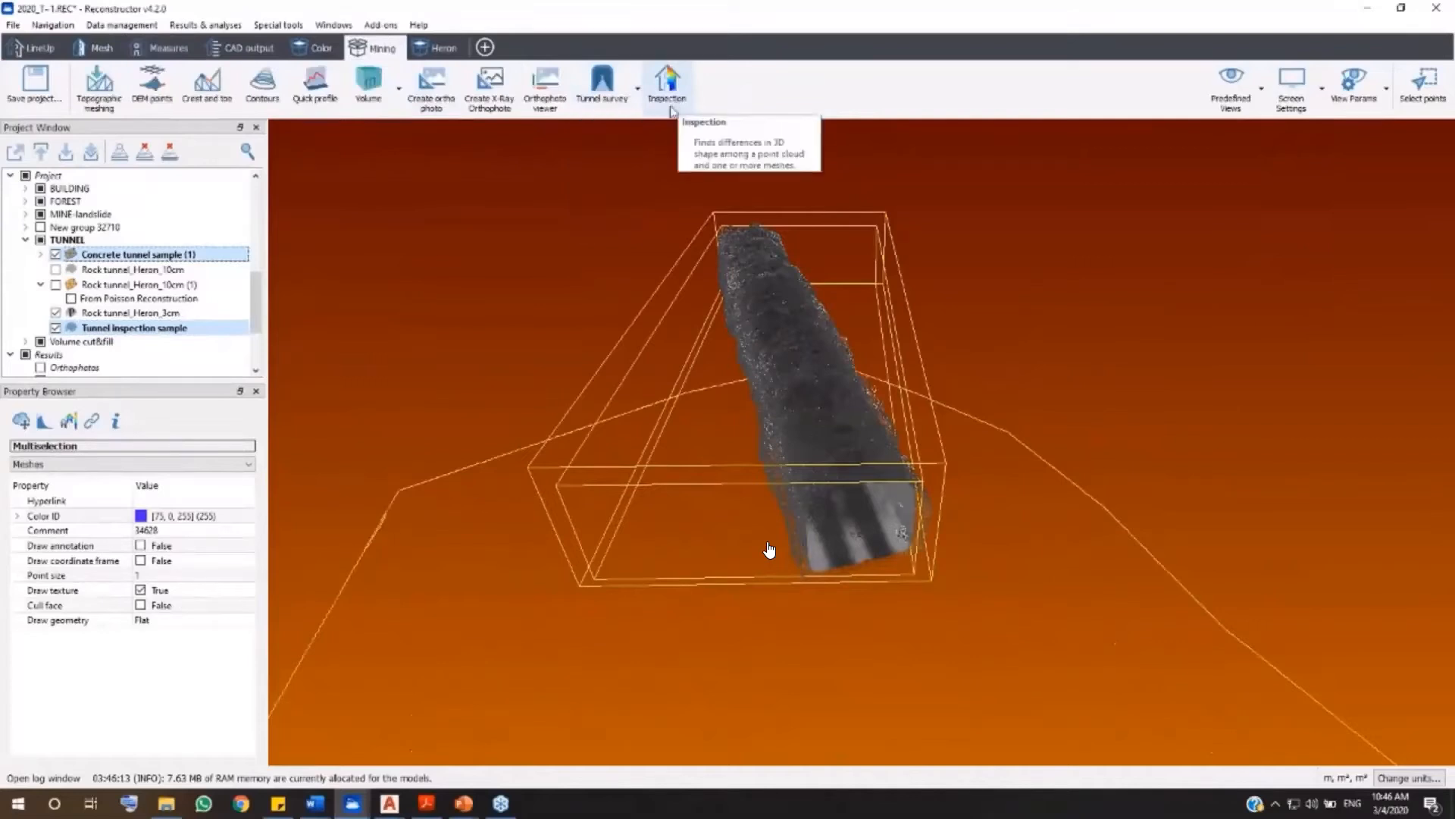
pyautogui.click(669, 106)
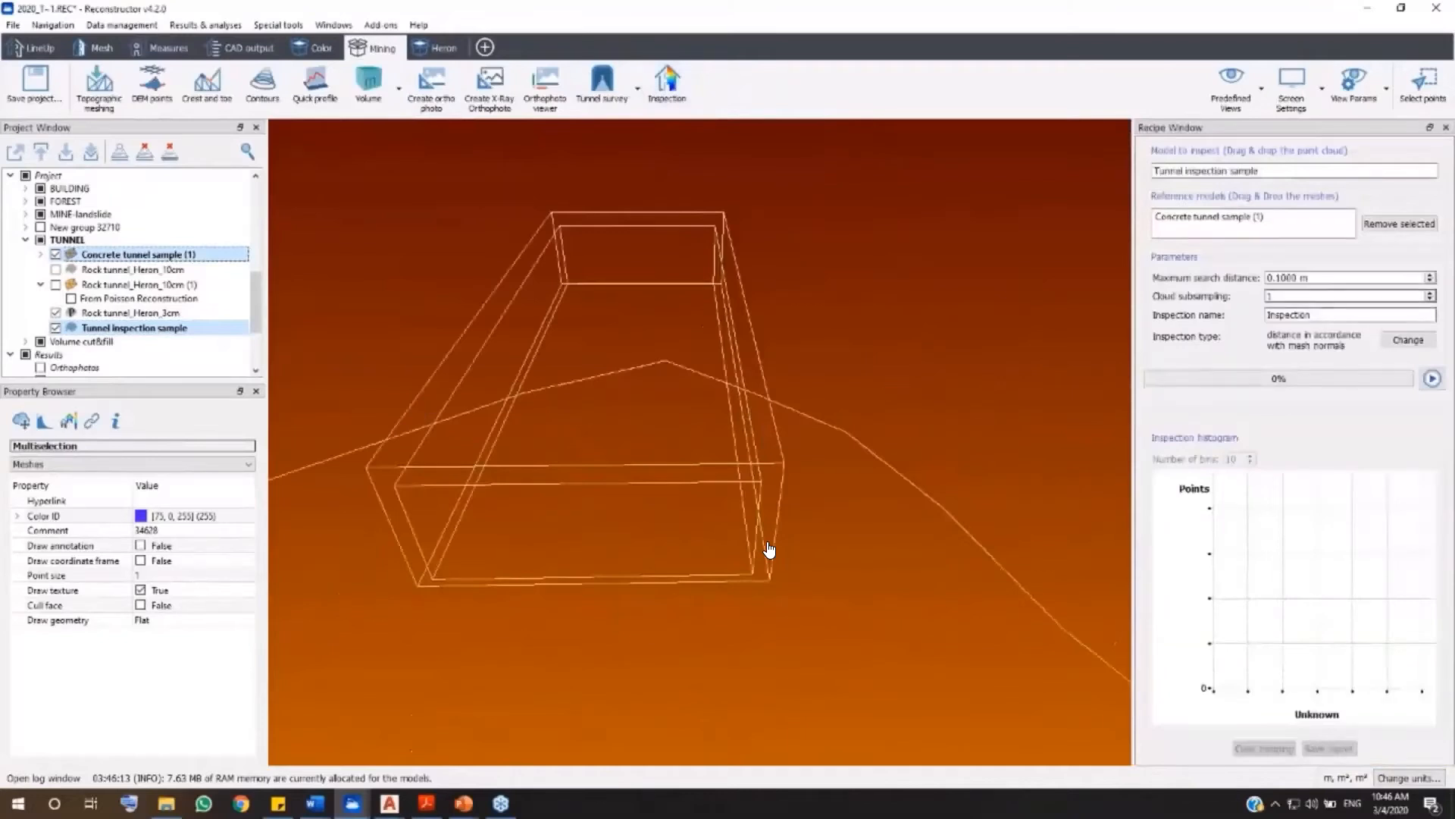
pyautogui.click(1284, 171)
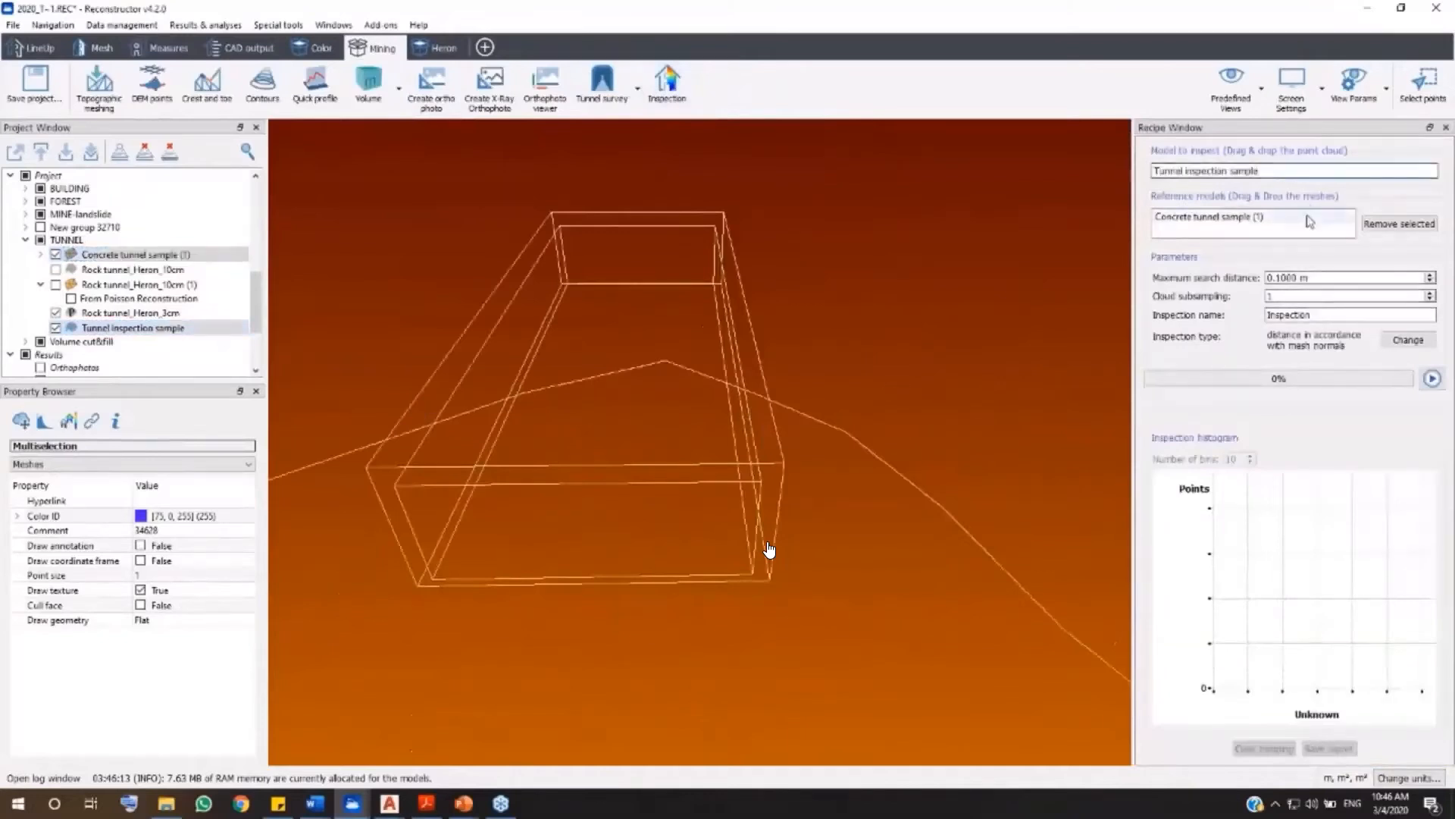
# Step: Set the maximum search distance to 0.3 m and name the inspection "Inspection - tunnel inspection"
pyautogui.moveTo(1276, 278); pyautogui.dragTo(1298, 285)
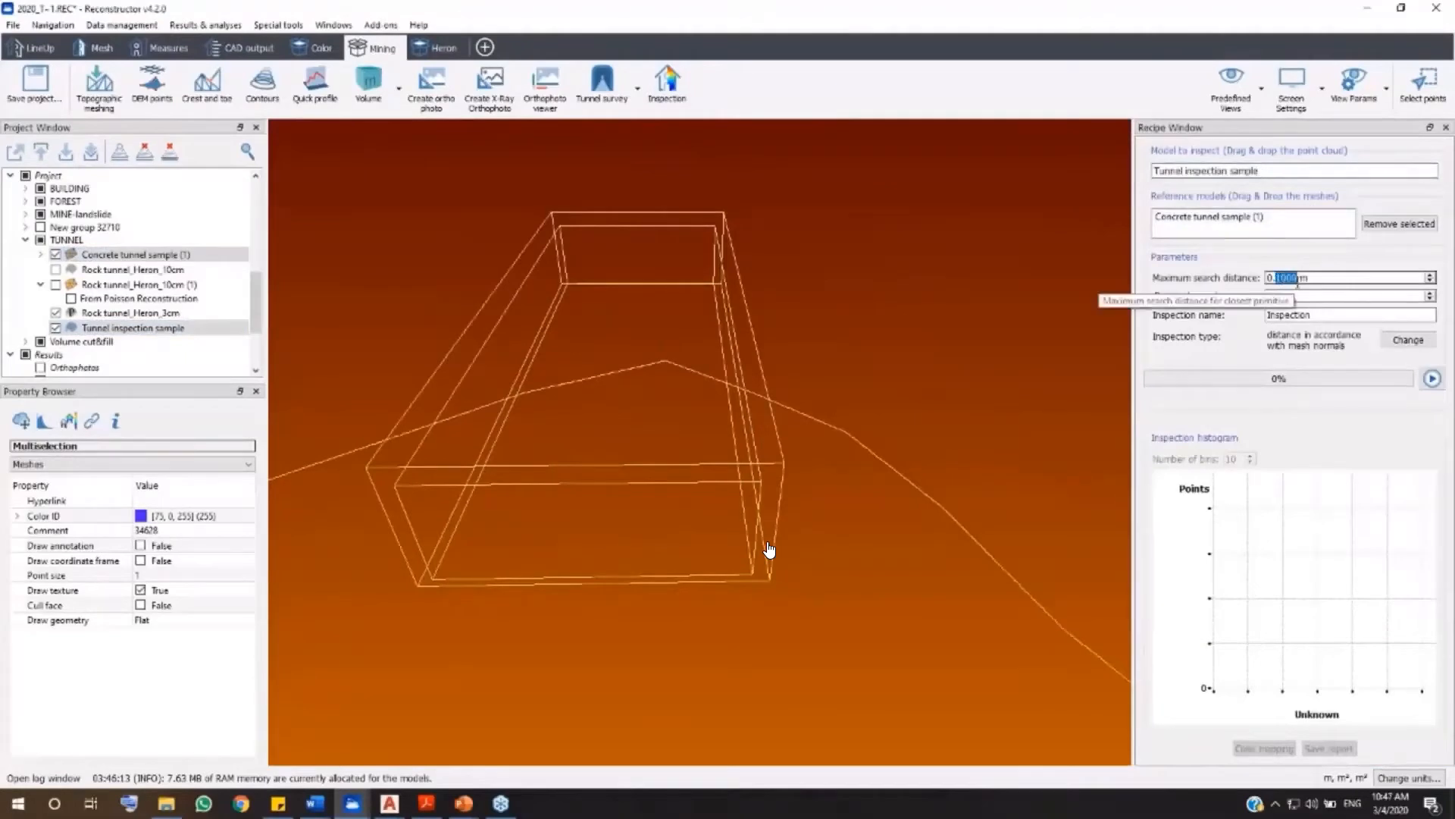
pyautogui.write('3000')
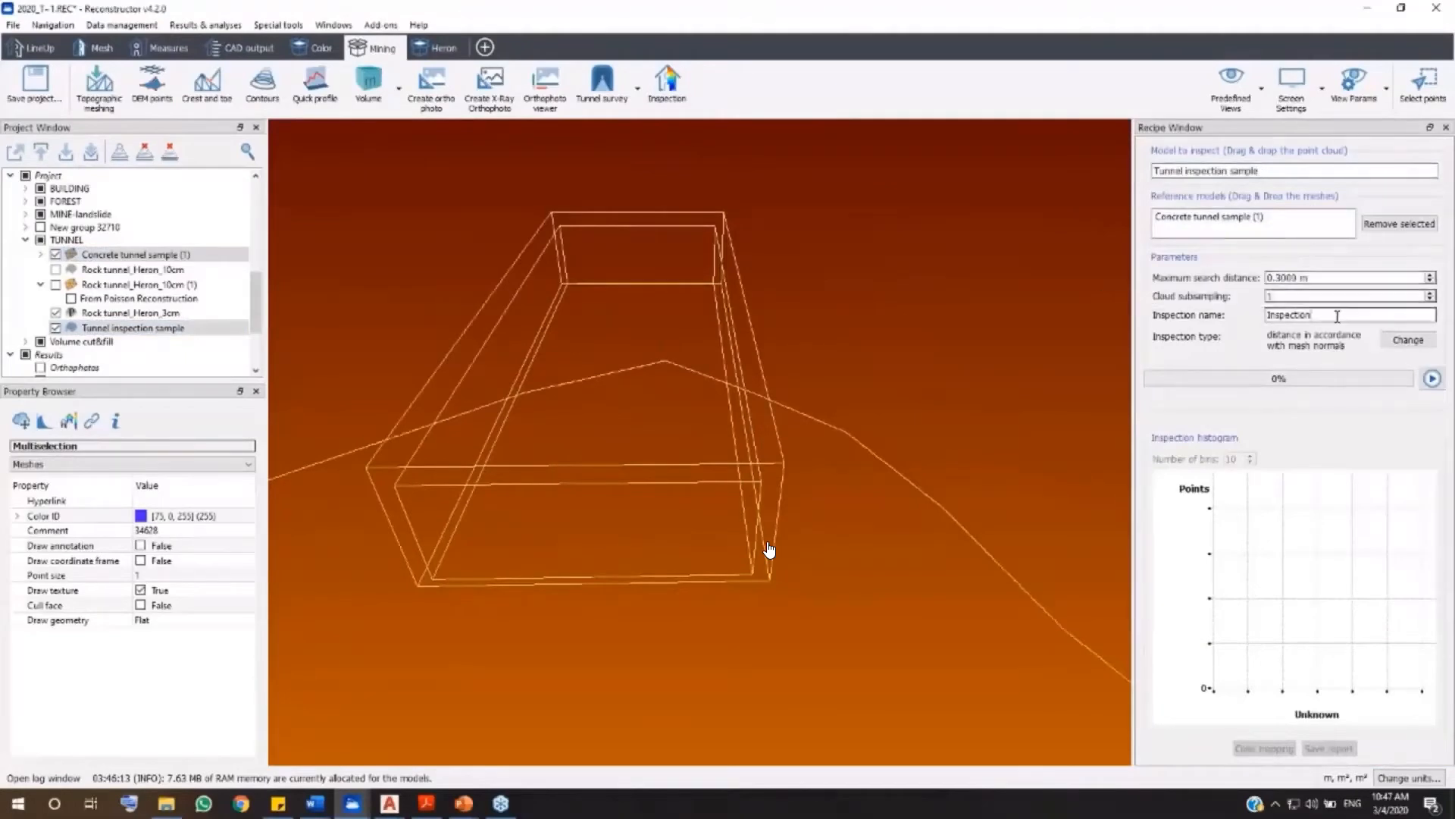
pyautogui.write('tunnel inspection')
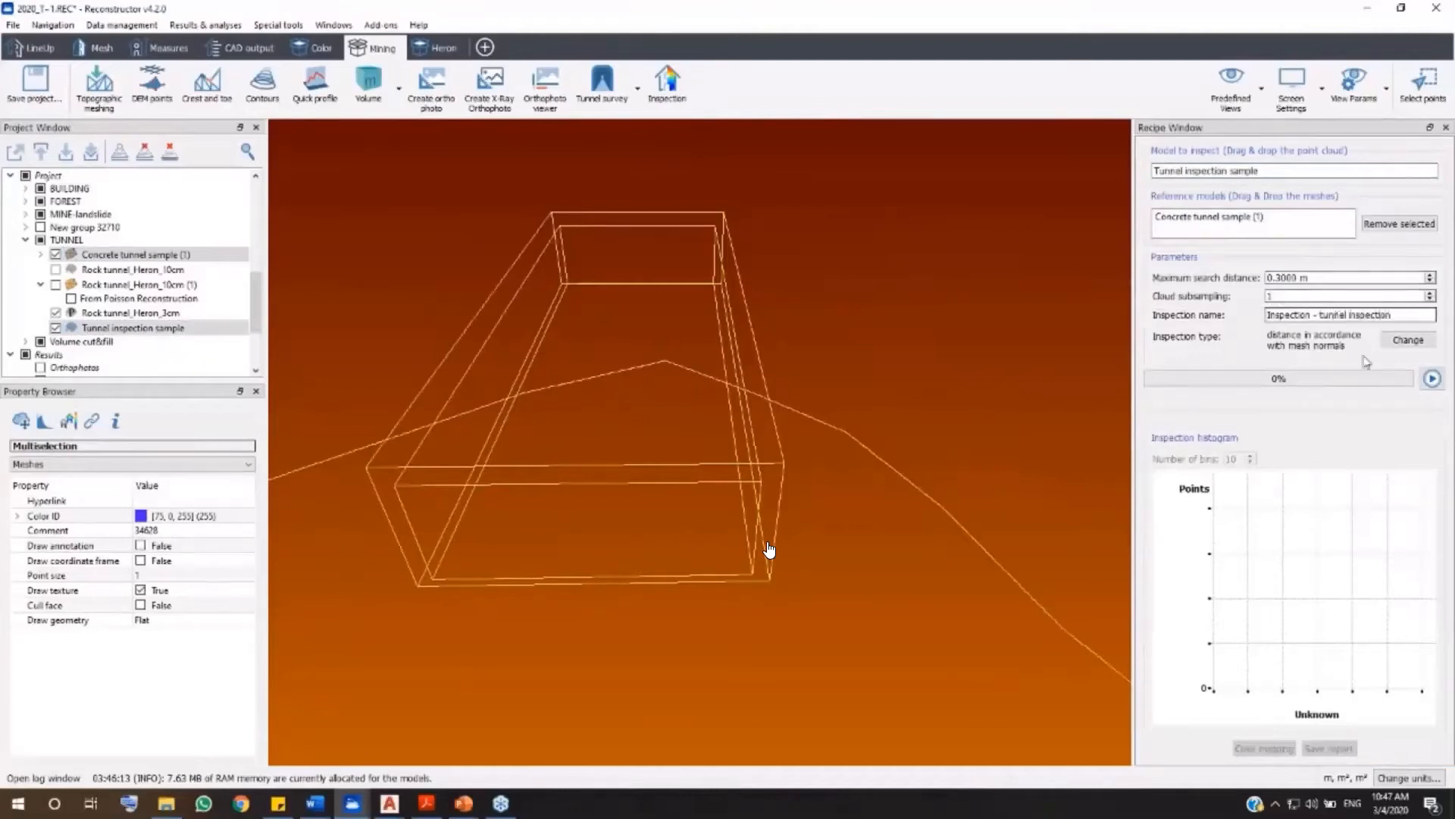
# Step: Run the inspection as a complete inspection with signed values and examine the deviation histogram and colored tunnel cloud
pyautogui.click(1408, 340)
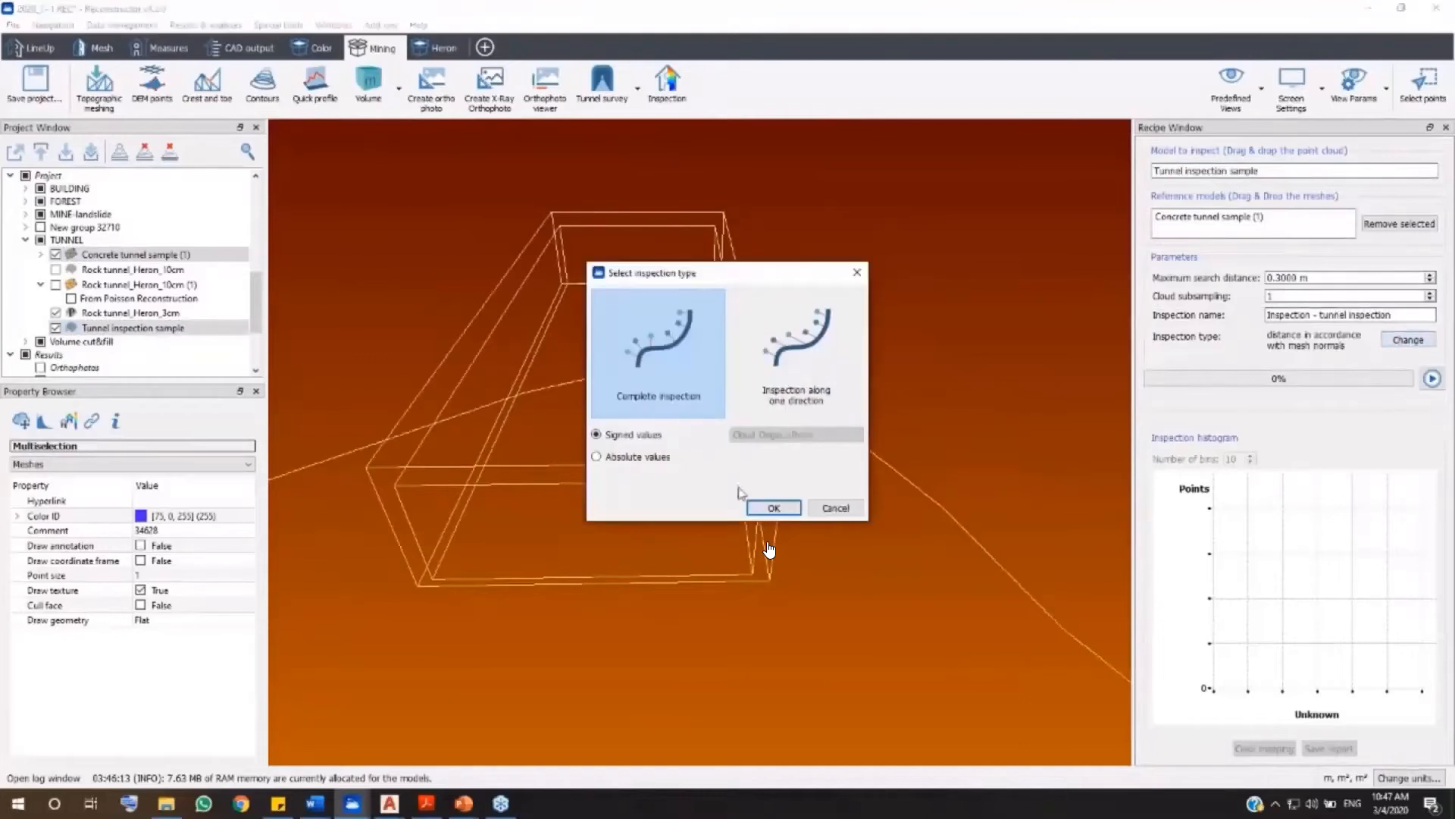
pyautogui.click(771, 507)
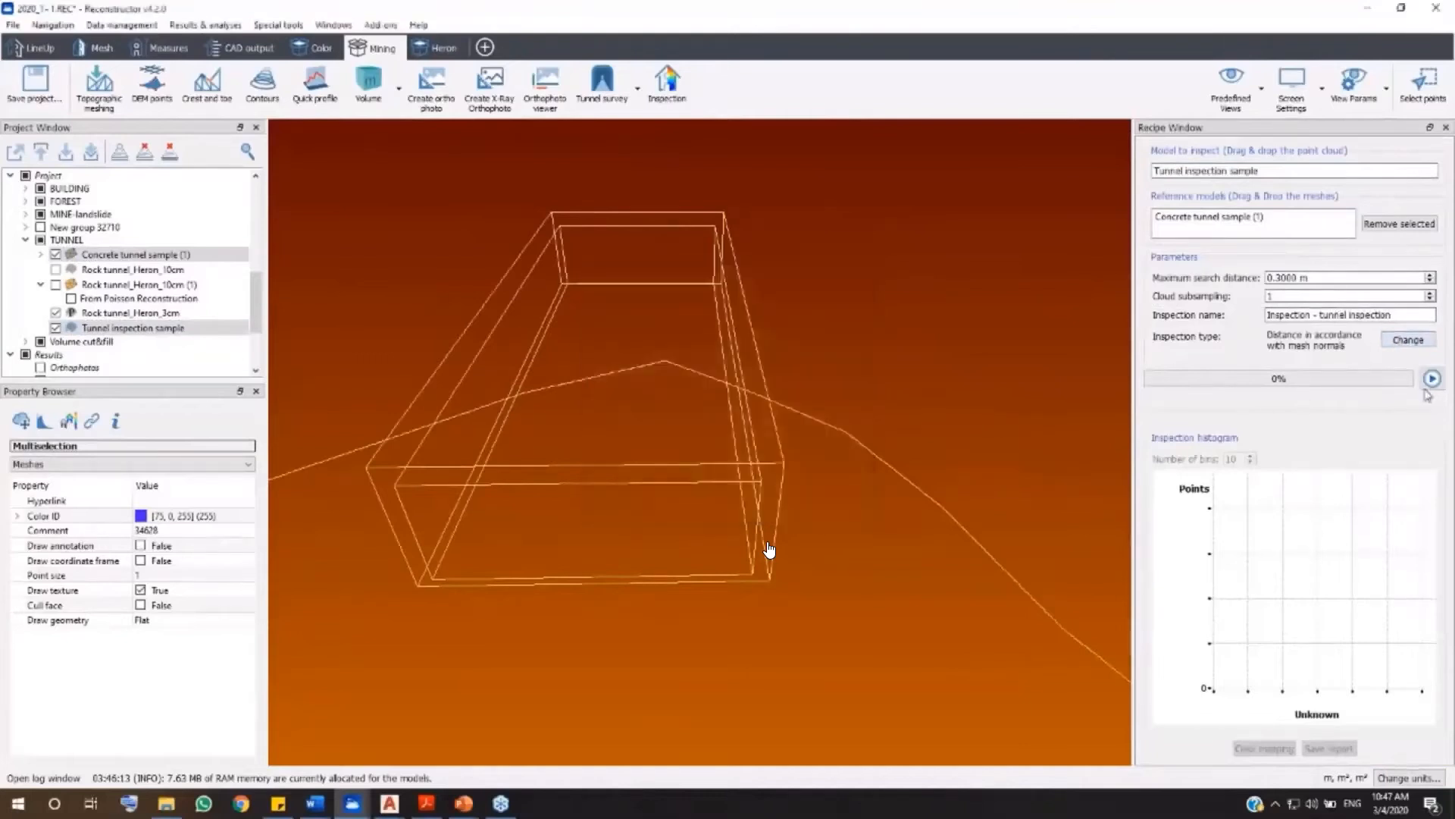
pyautogui.click(1429, 381)
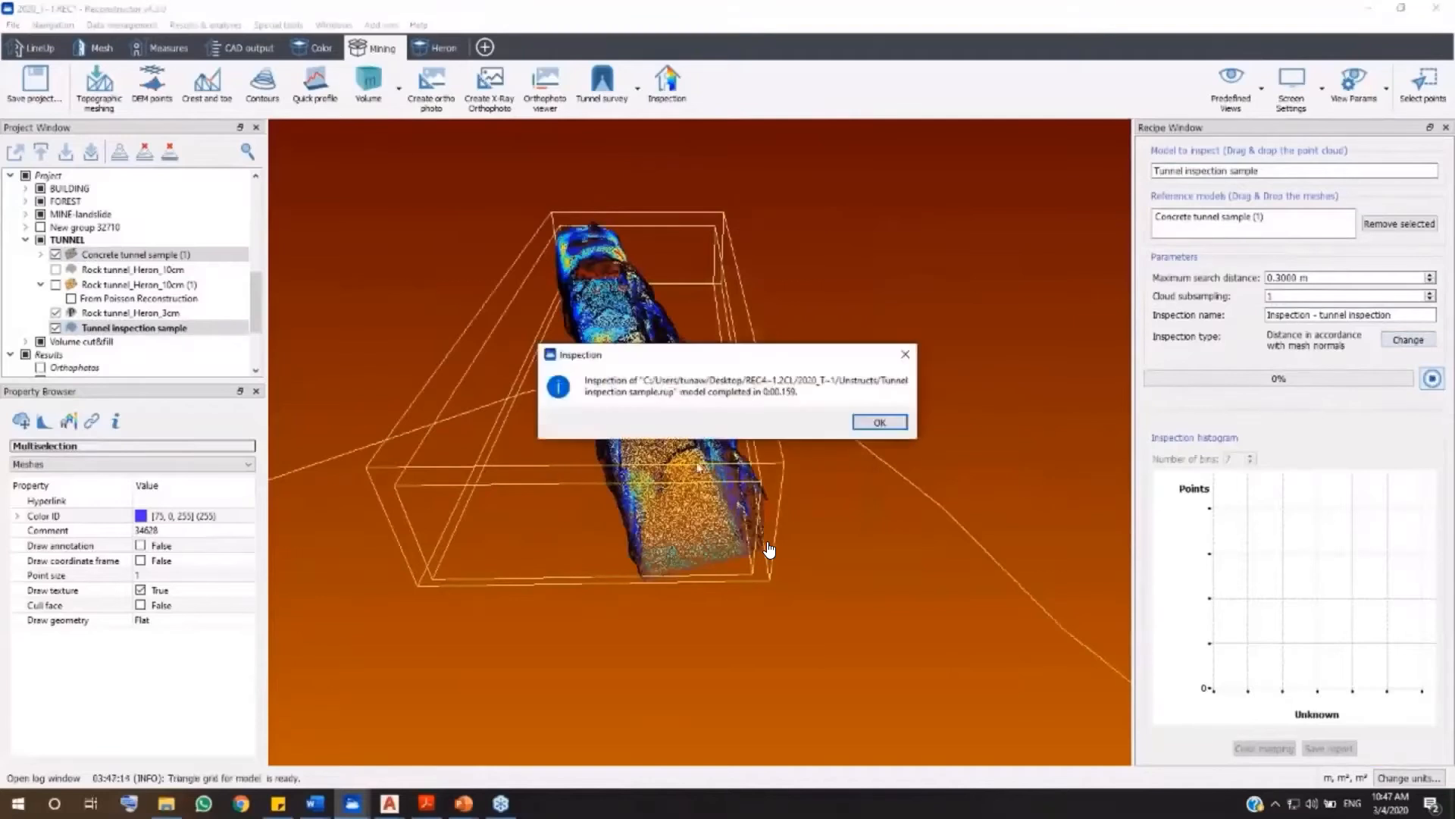
pyautogui.click(870, 422)
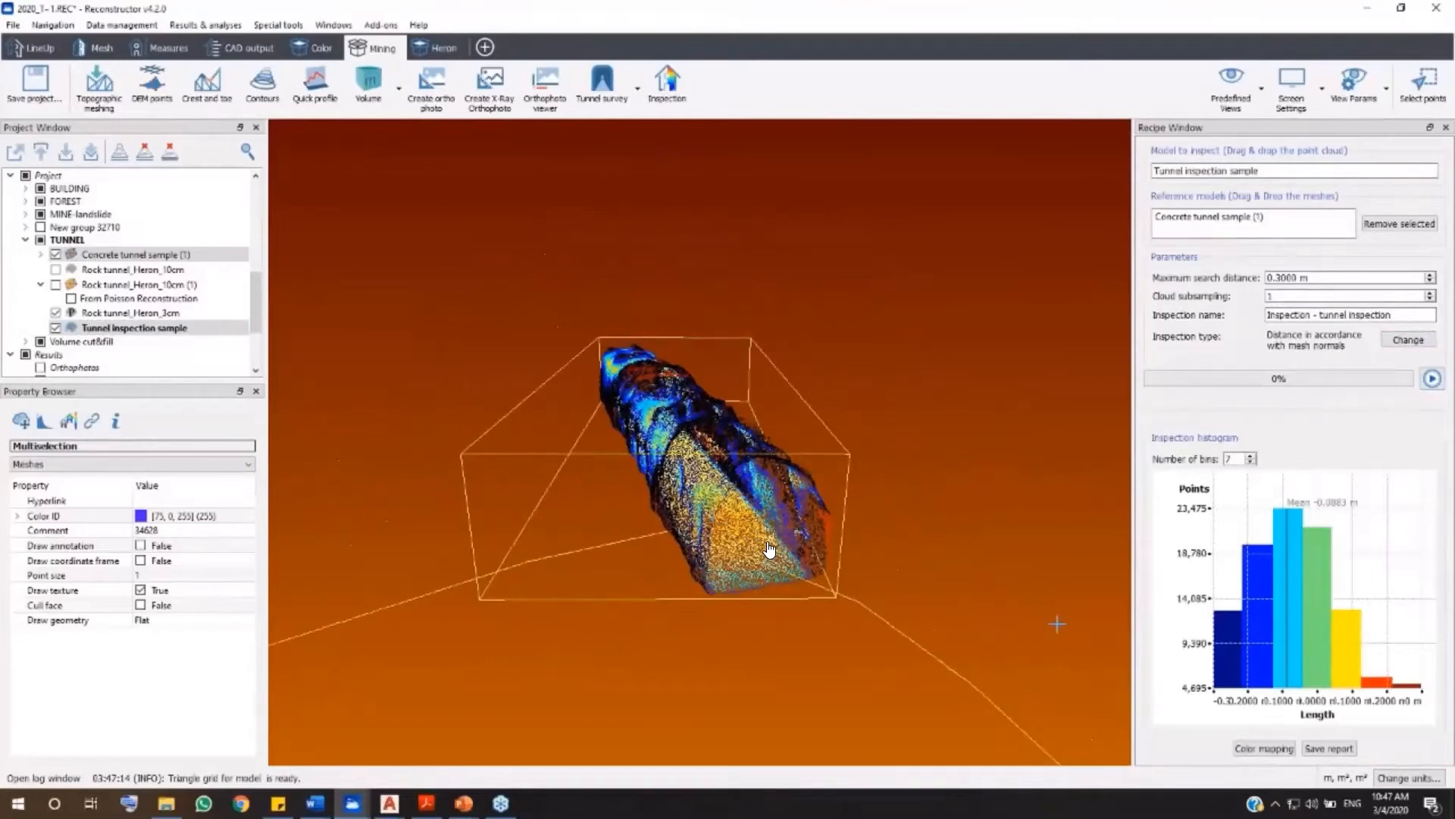
pyautogui.moveTo(1224, 663)
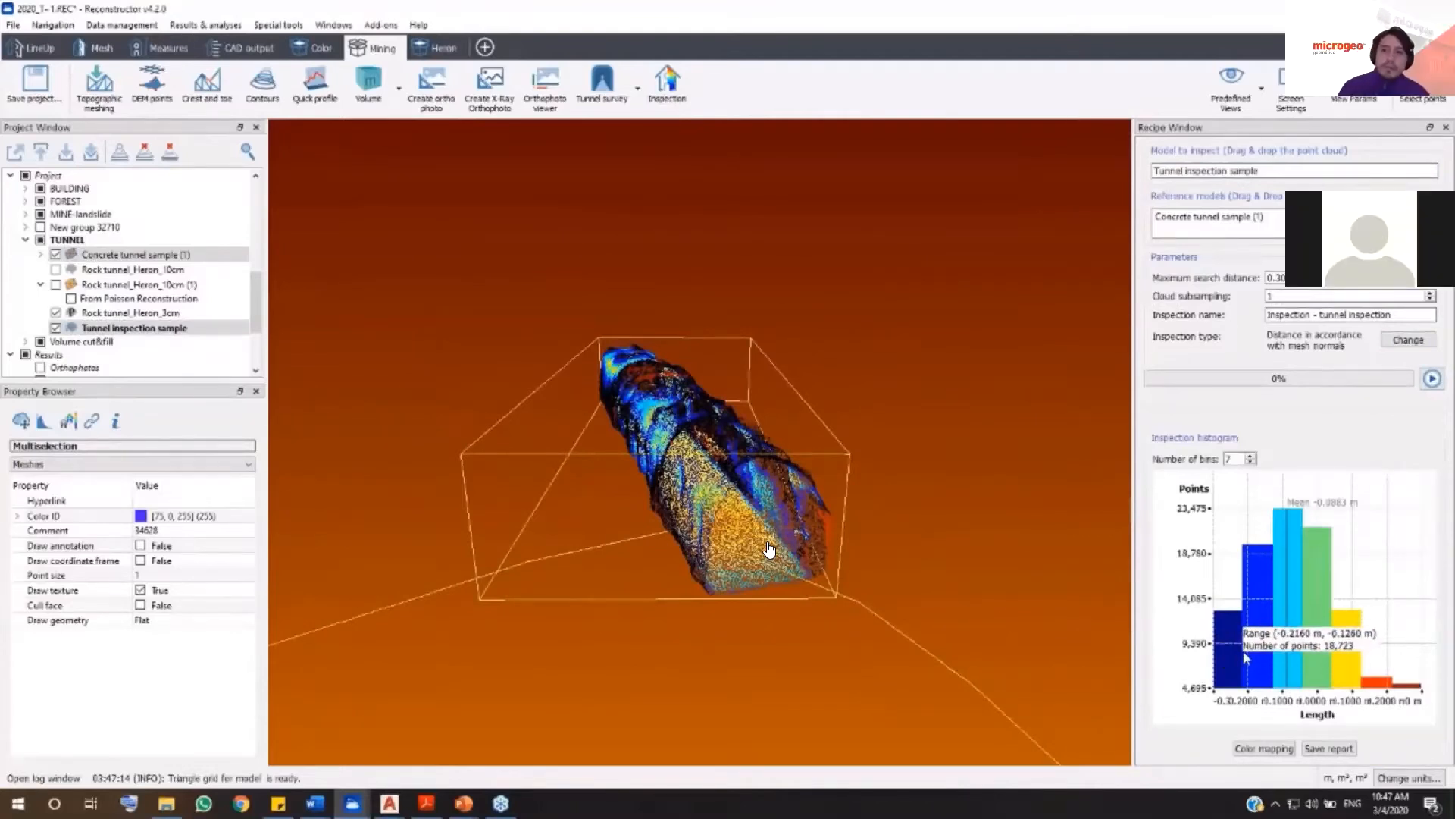
pyautogui.moveTo(583, 561); pyautogui.dragTo(630, 602)
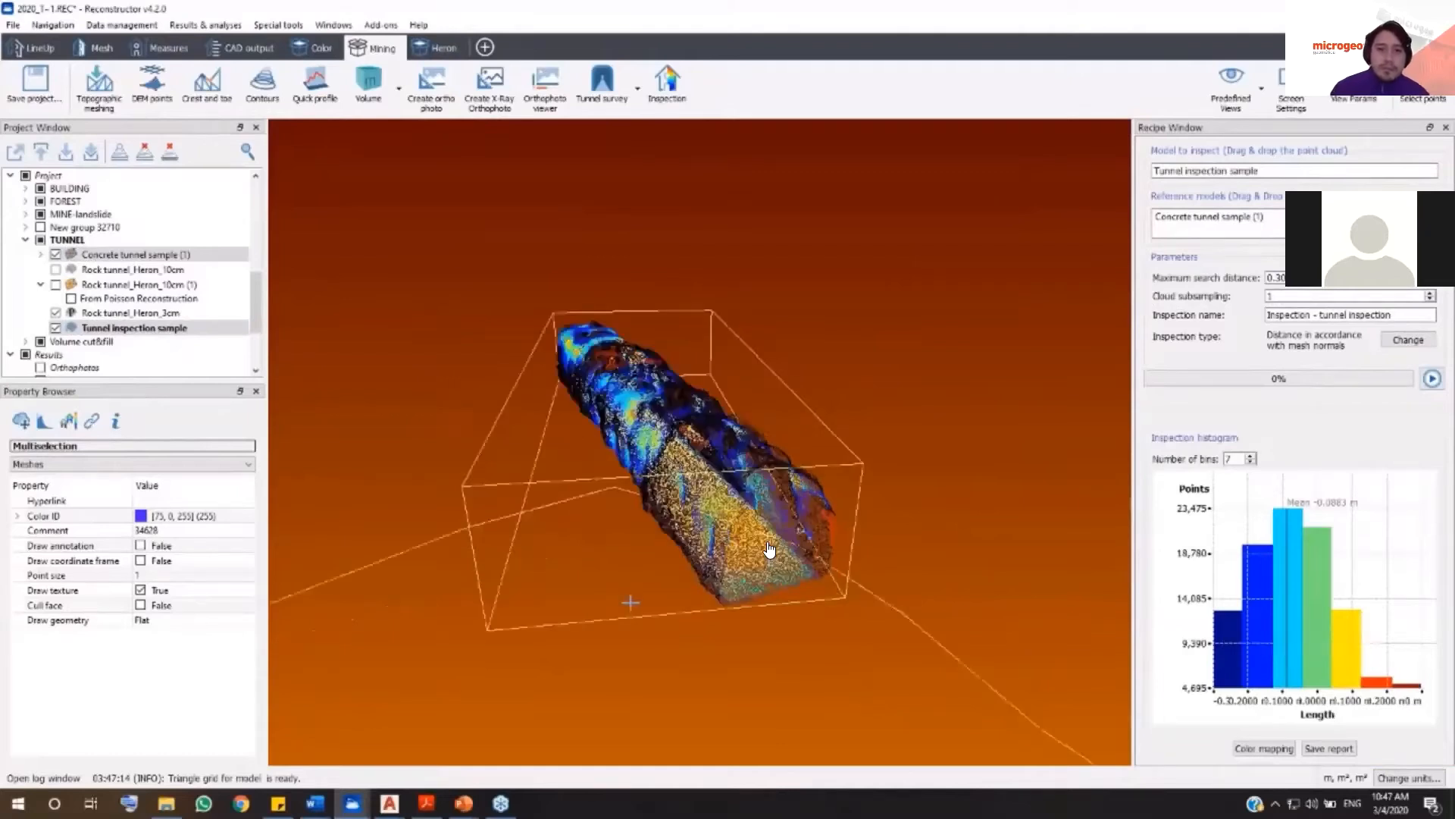
# Step: Switch to AutoCAD to view the aligned tunnel sections and the measured section in Drawing1, and return to Reconstructor
pyautogui.click(390, 804)
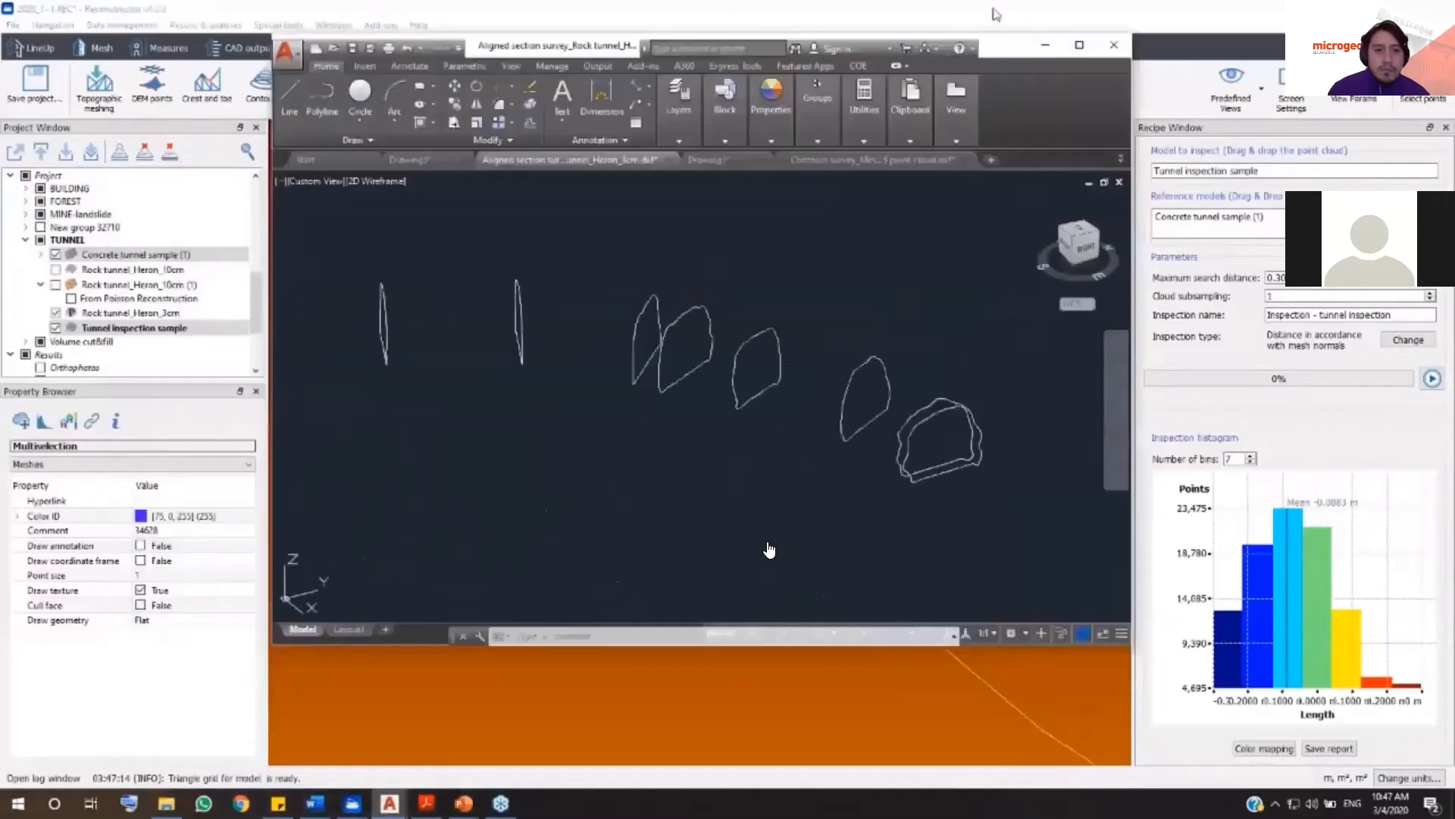
pyautogui.moveTo(996, 14); pyautogui.dragTo(993, 4)
pyautogui.keyDown('shift'); pyautogui.moveTo(783, 478); pyautogui.dragTo(764, 535, button='middle'); pyautogui.keyUp('shift')
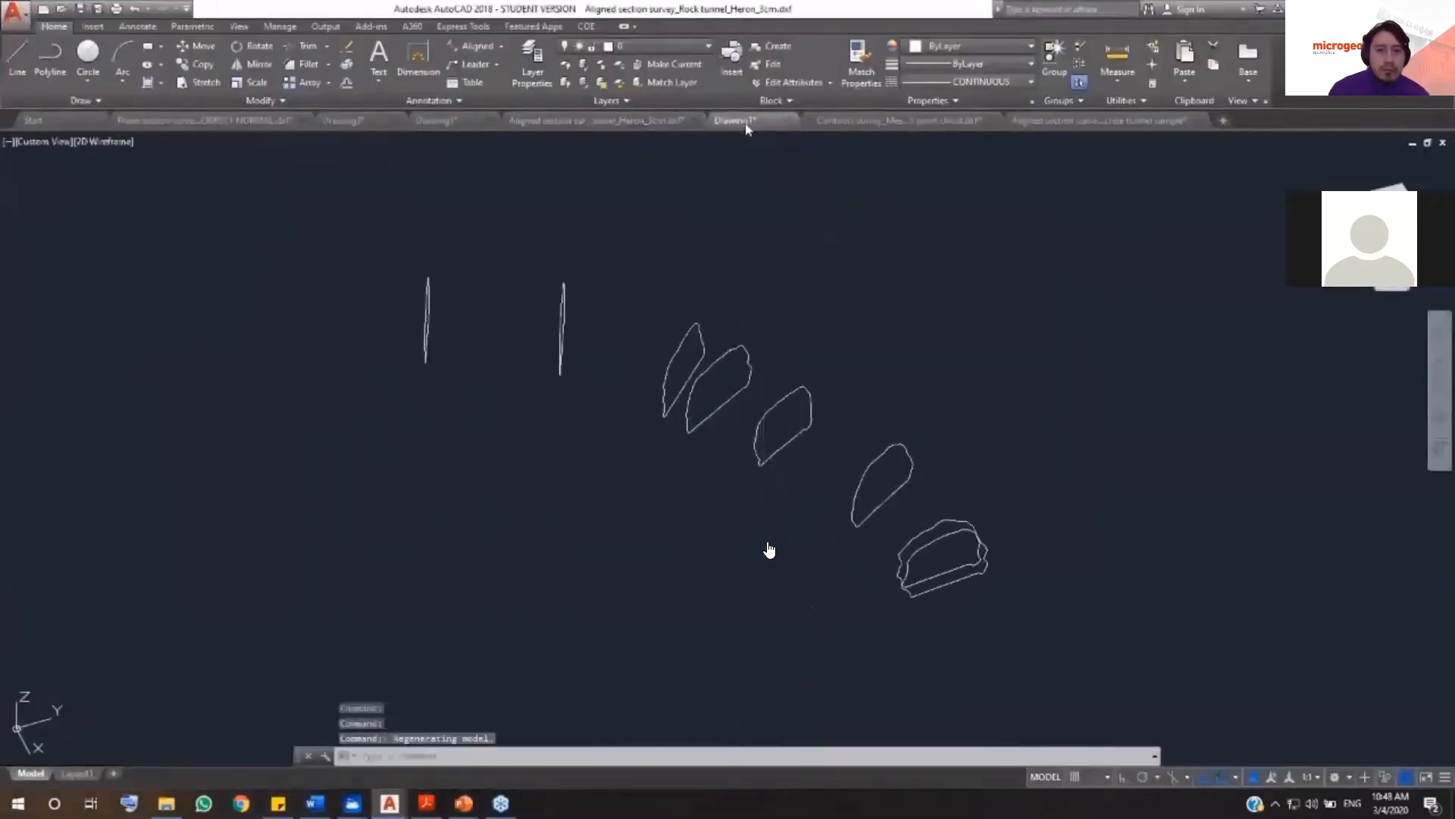
pyautogui.hotkey('ctrl', 'Tab')
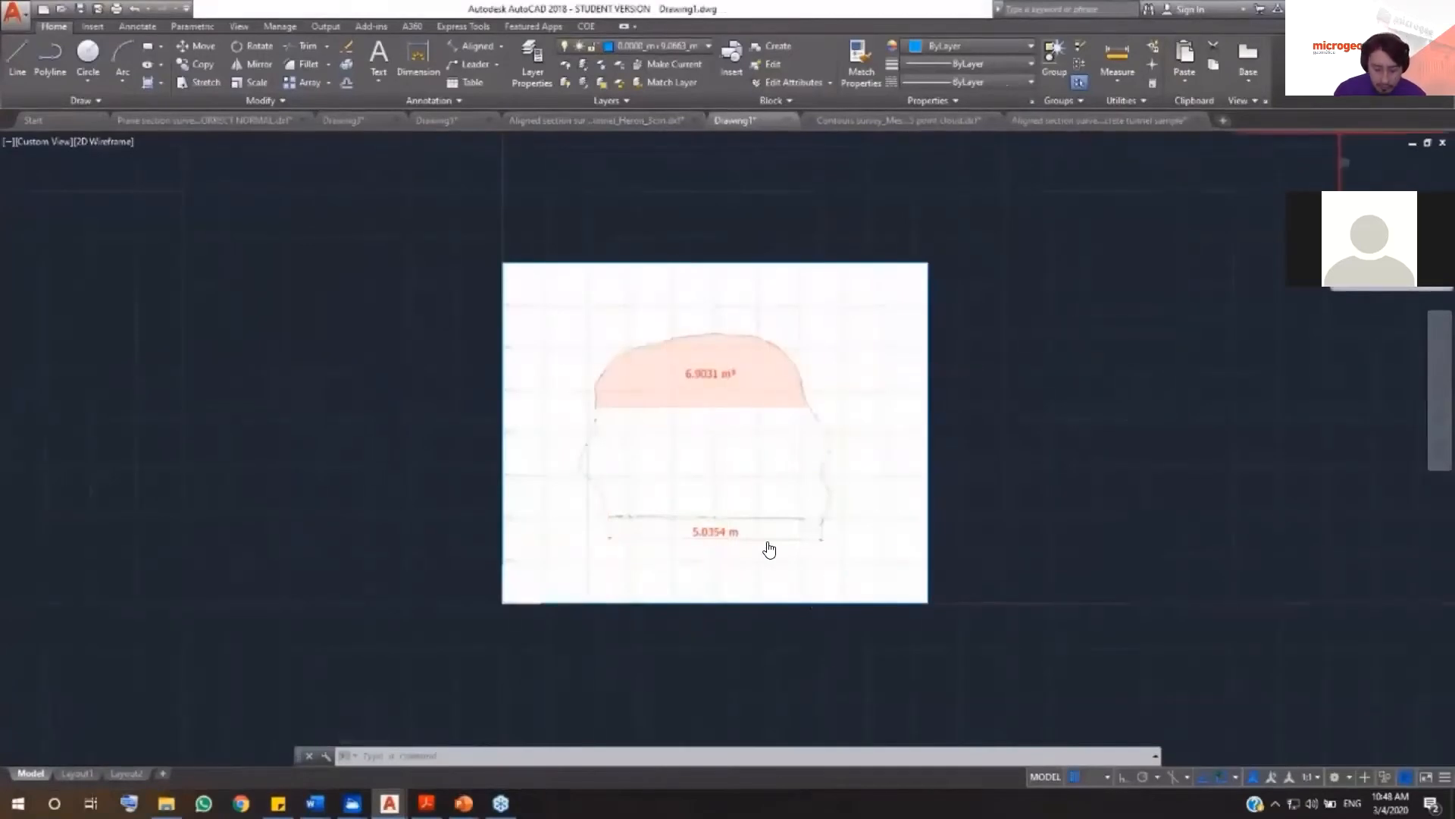
pyautogui.click(1362, 9)
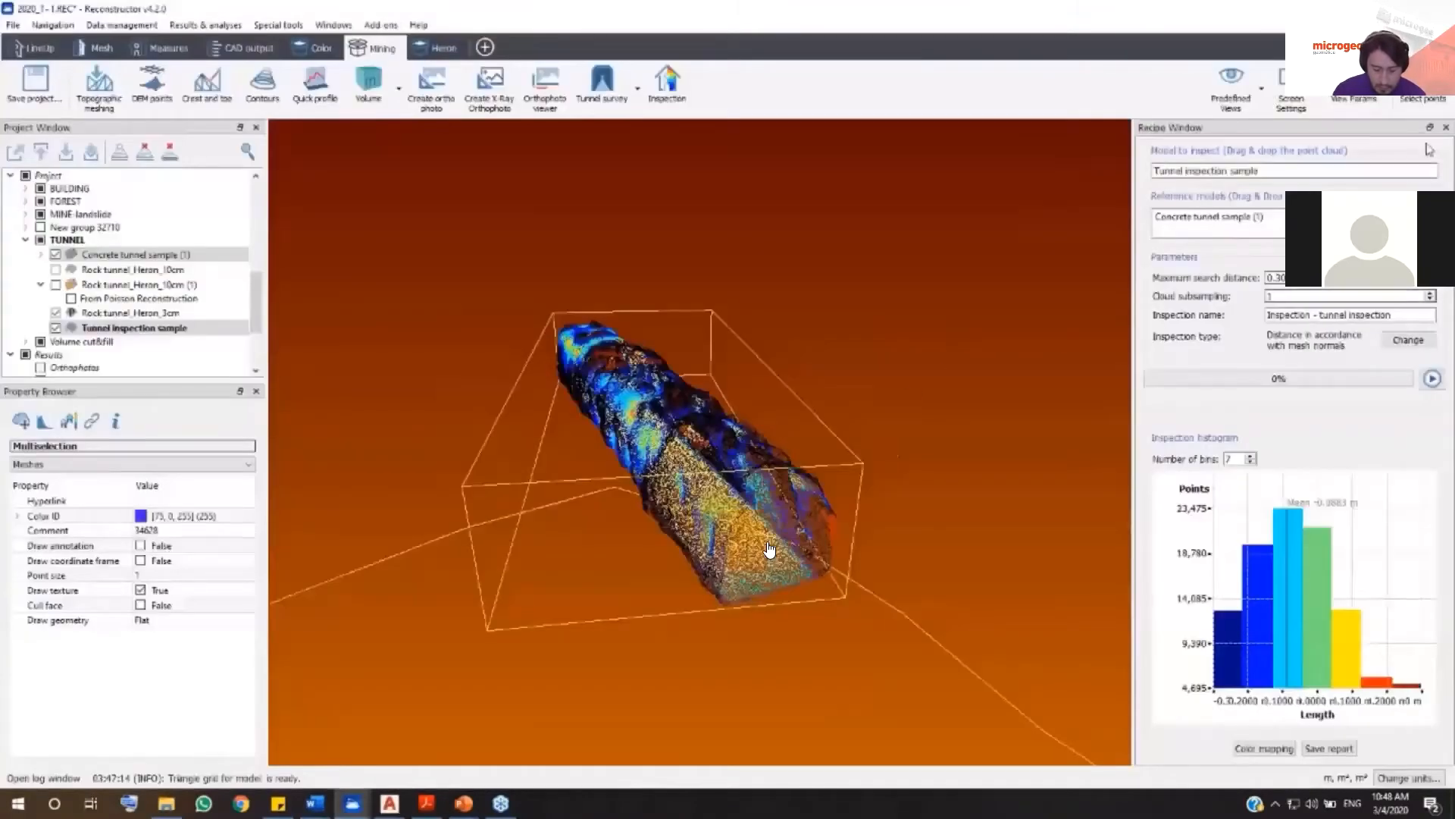
# Step: Close the inspection setup and view the available Tunnel survey tools and the inspected tunnel cloud
pyautogui.click(1446, 129)
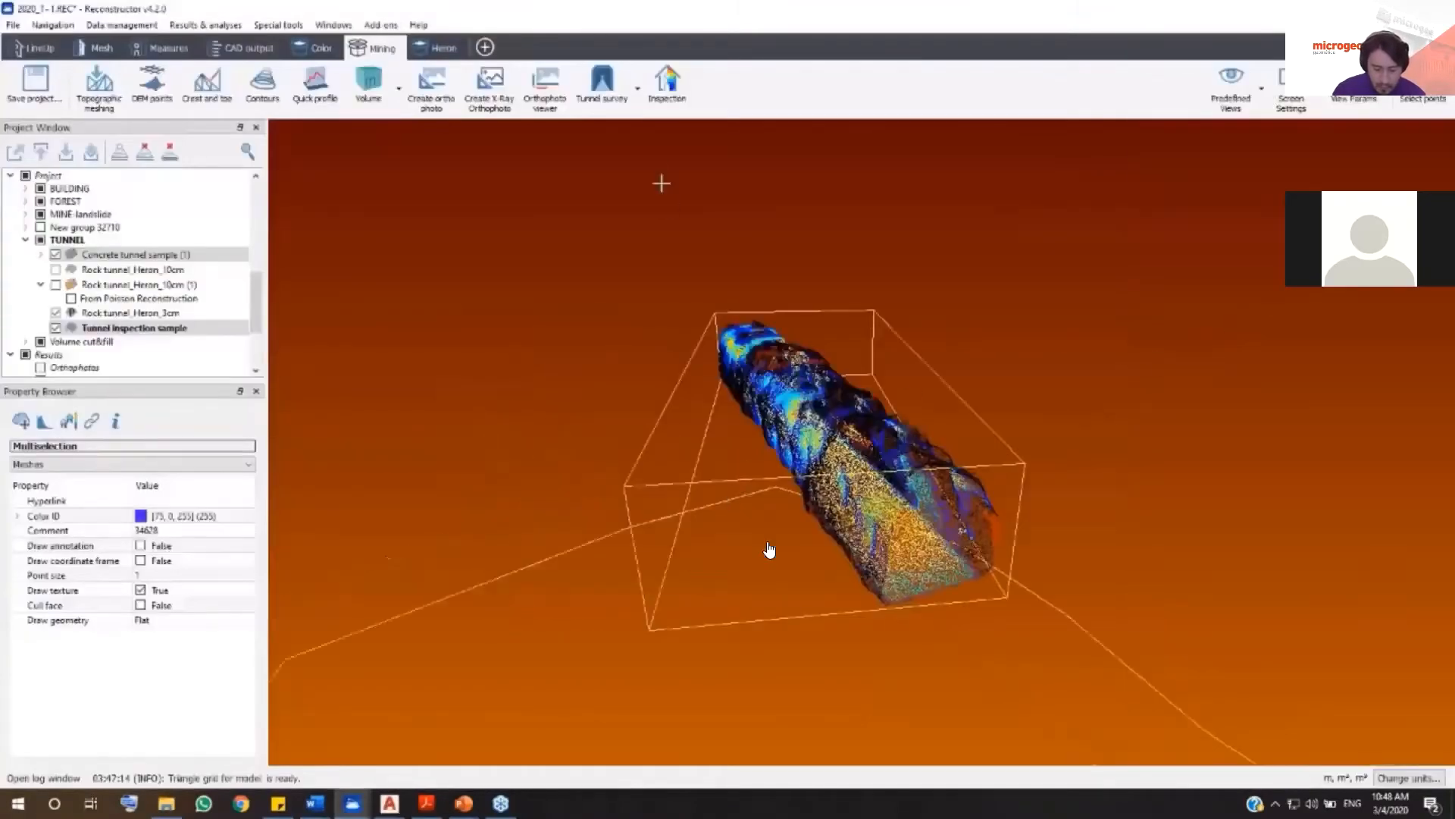
pyautogui.click(633, 116)
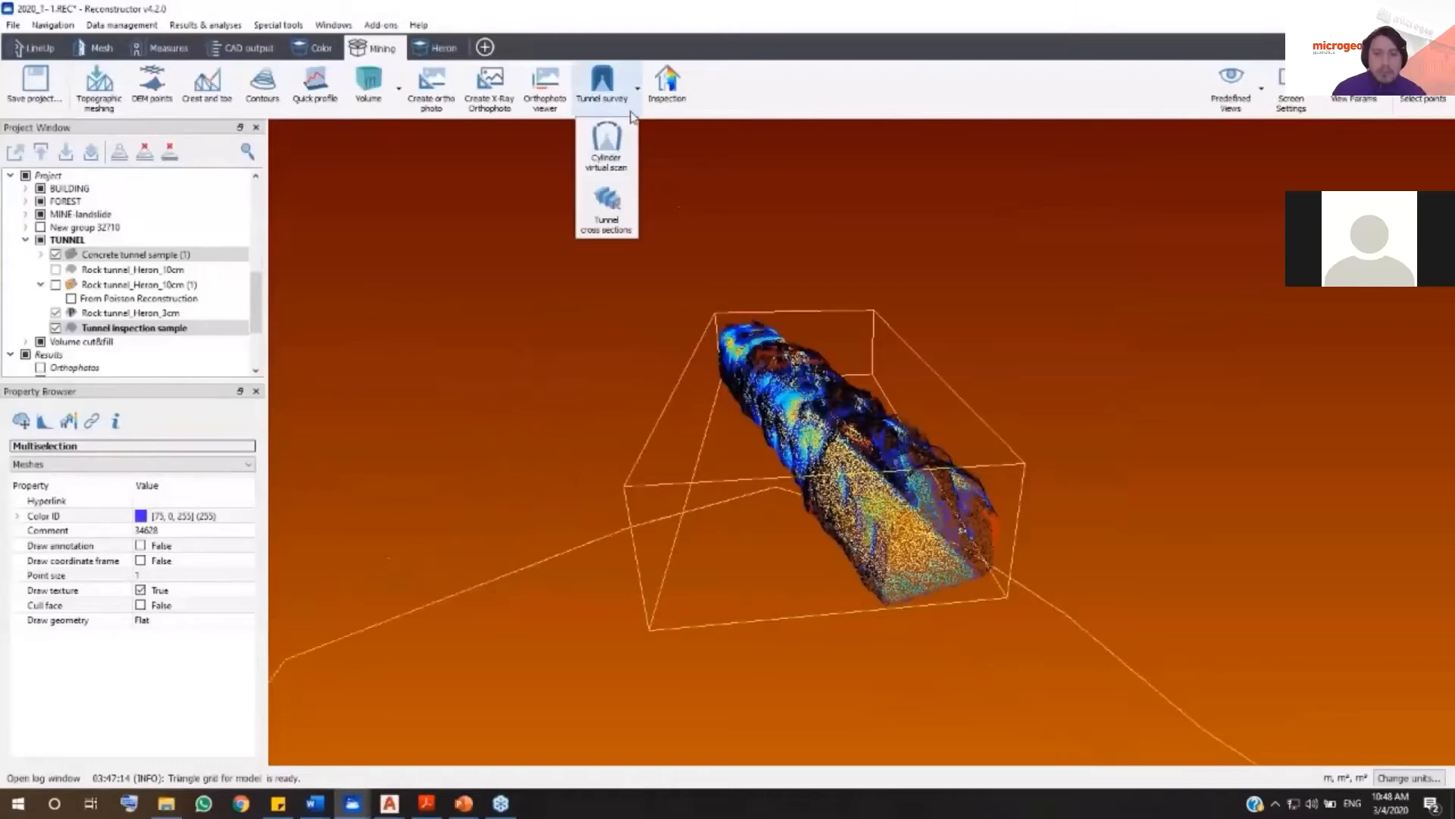
pyautogui.click(862, 400)
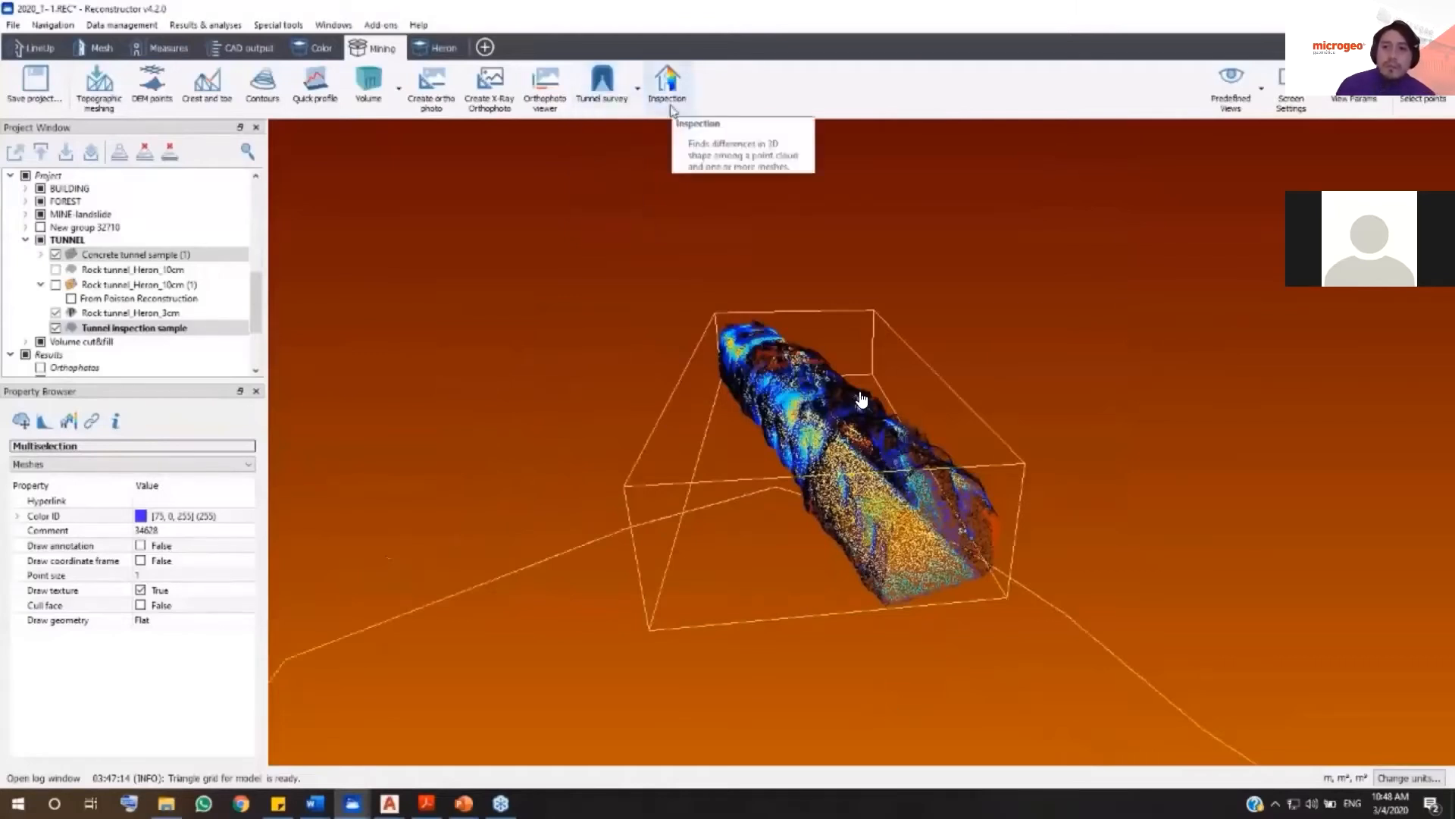
pyautogui.moveTo(857, 413); pyautogui.dragTo(871, 485)
# Step: Switch to the presentation and view the slide on the mining workflow
pyautogui.hotkey('alt', 'Tab')
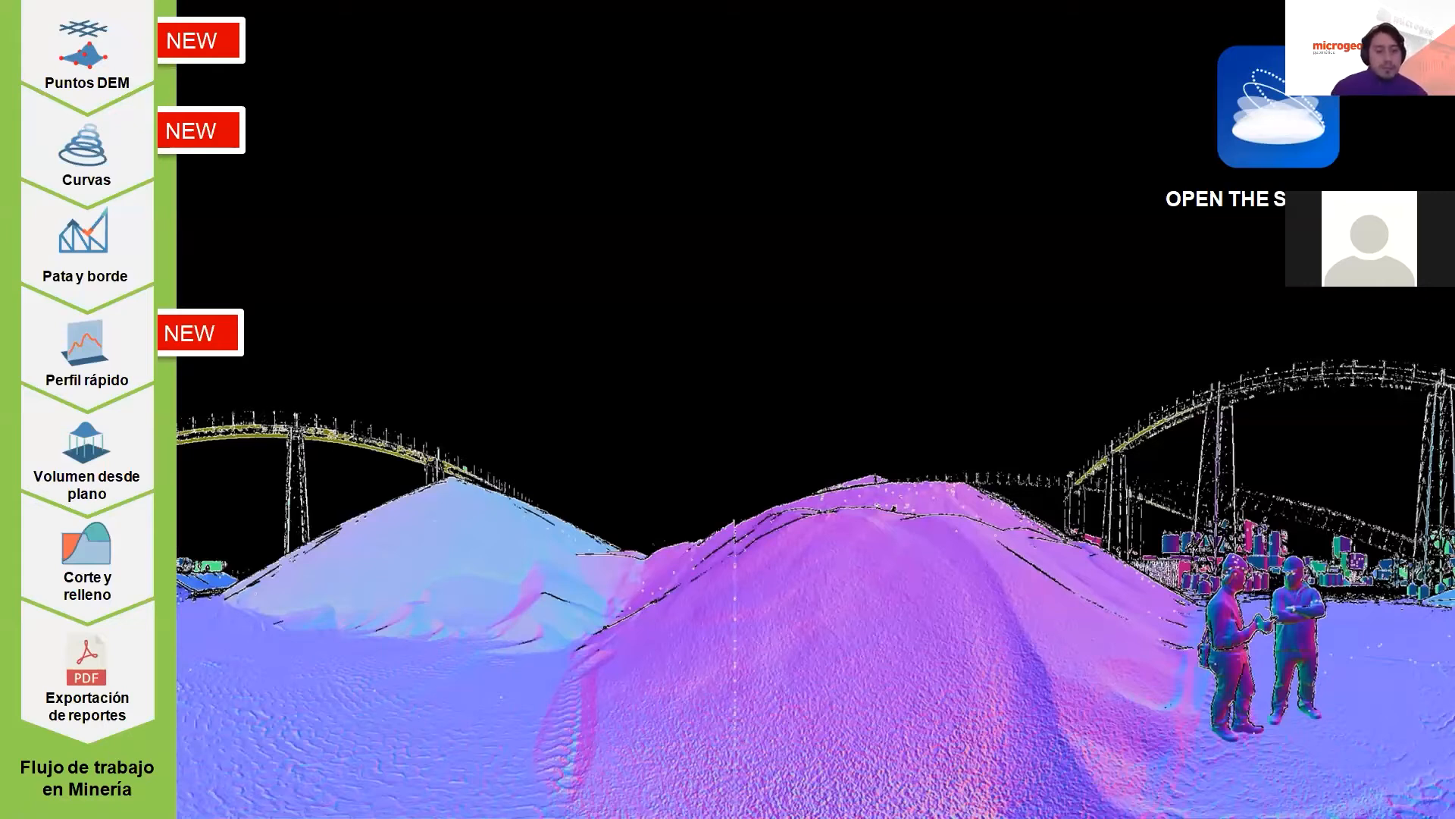
pyautogui.press('XF86AudioLowerVolume')
pyautogui.press('XF86AudioLowerVolume')
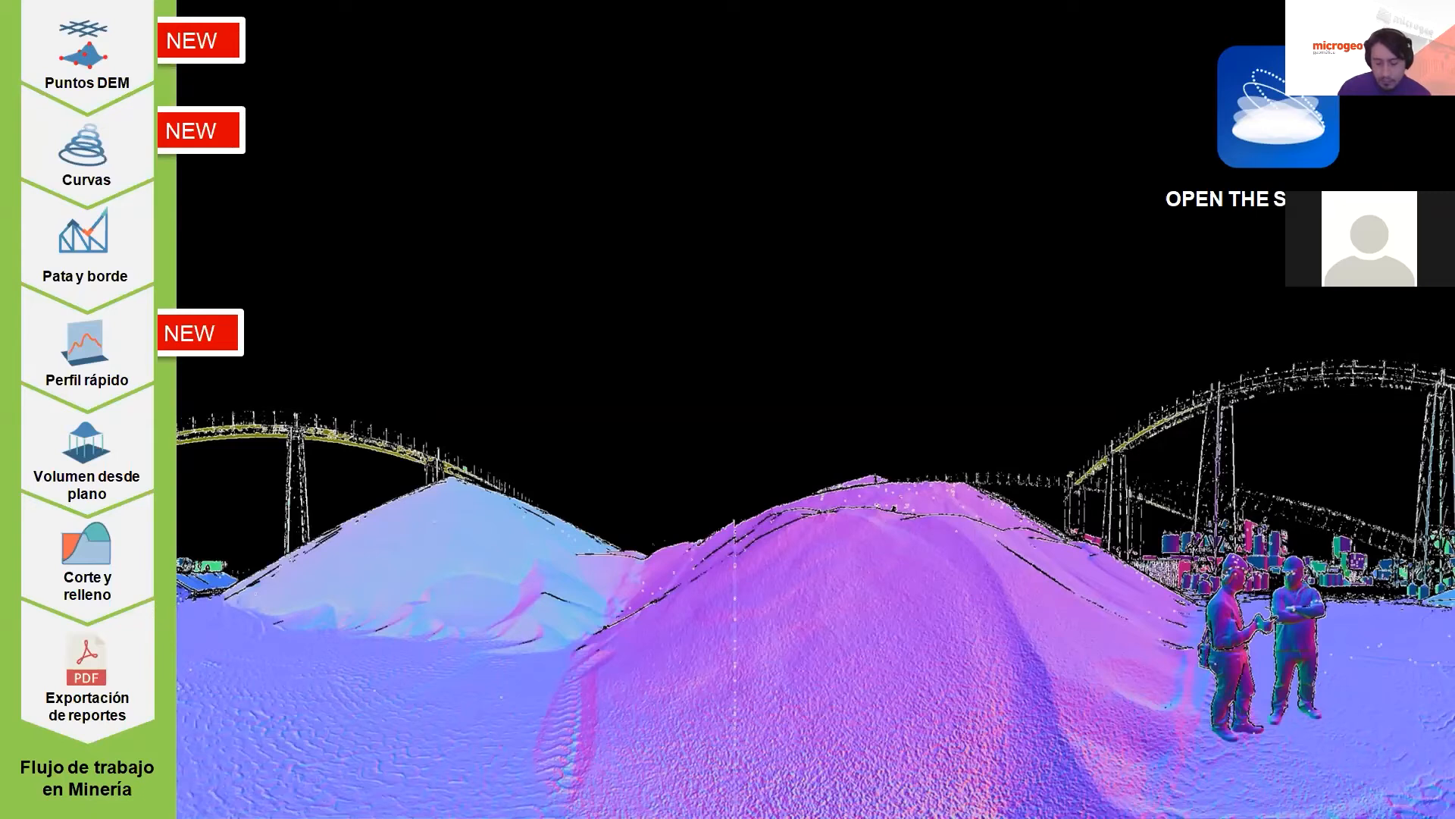
# Step: Switch to the Reconstructor project with the stockpile and start a new Contours survey of the Stockpile sample data
pyautogui.hotkey('alt', 'Tab')
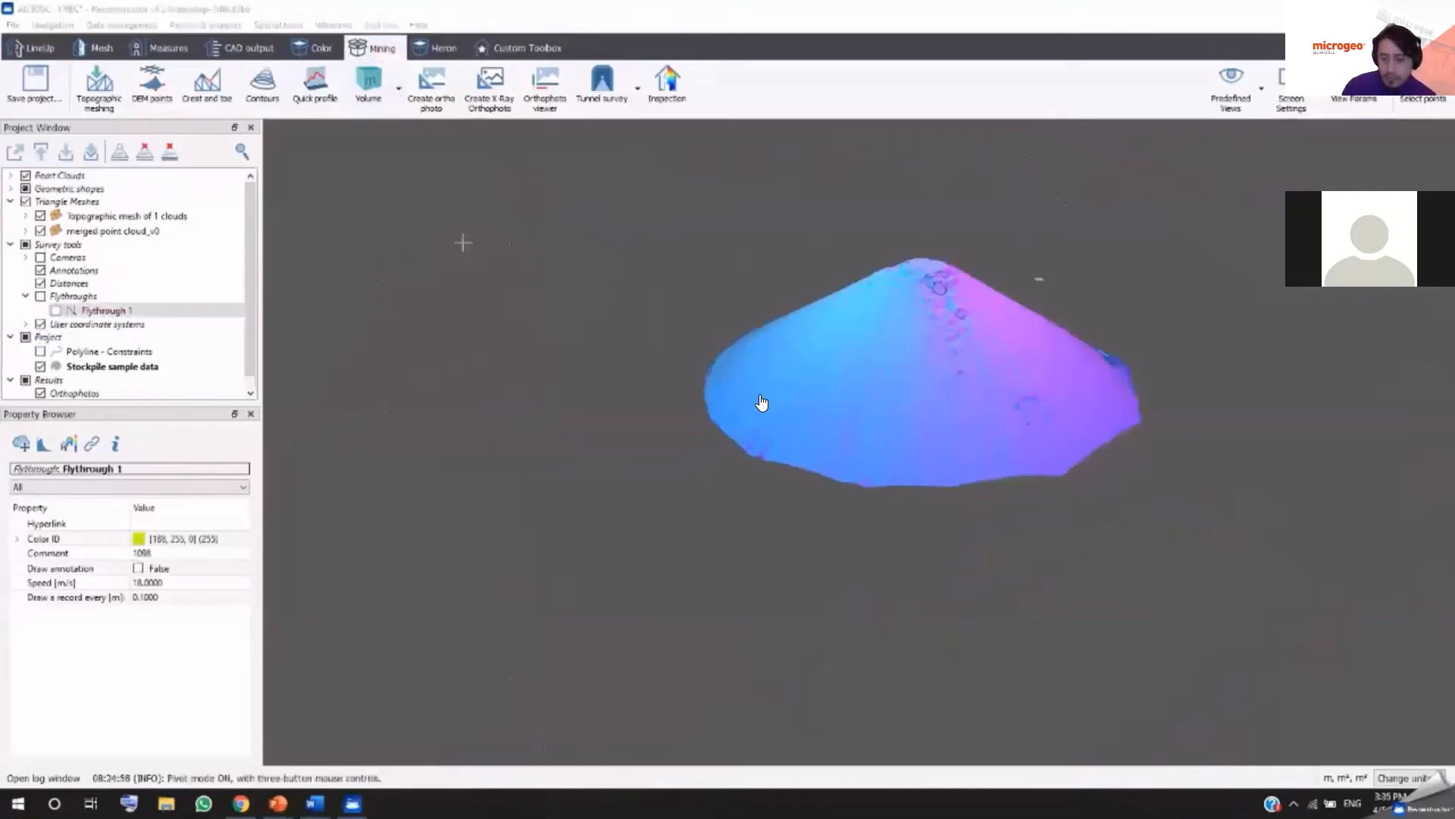
pyautogui.click(364, 51)
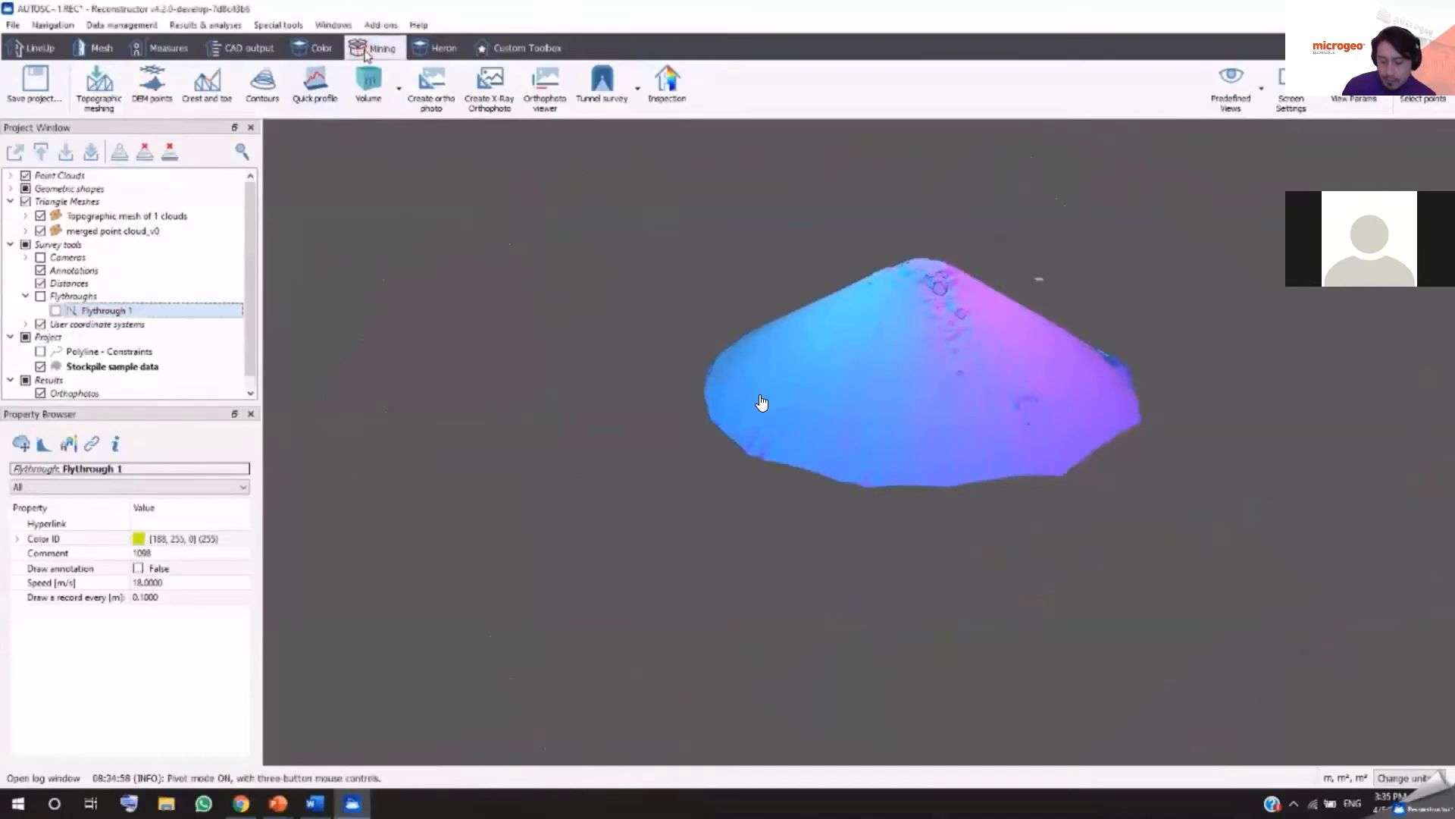
pyautogui.click(273, 94)
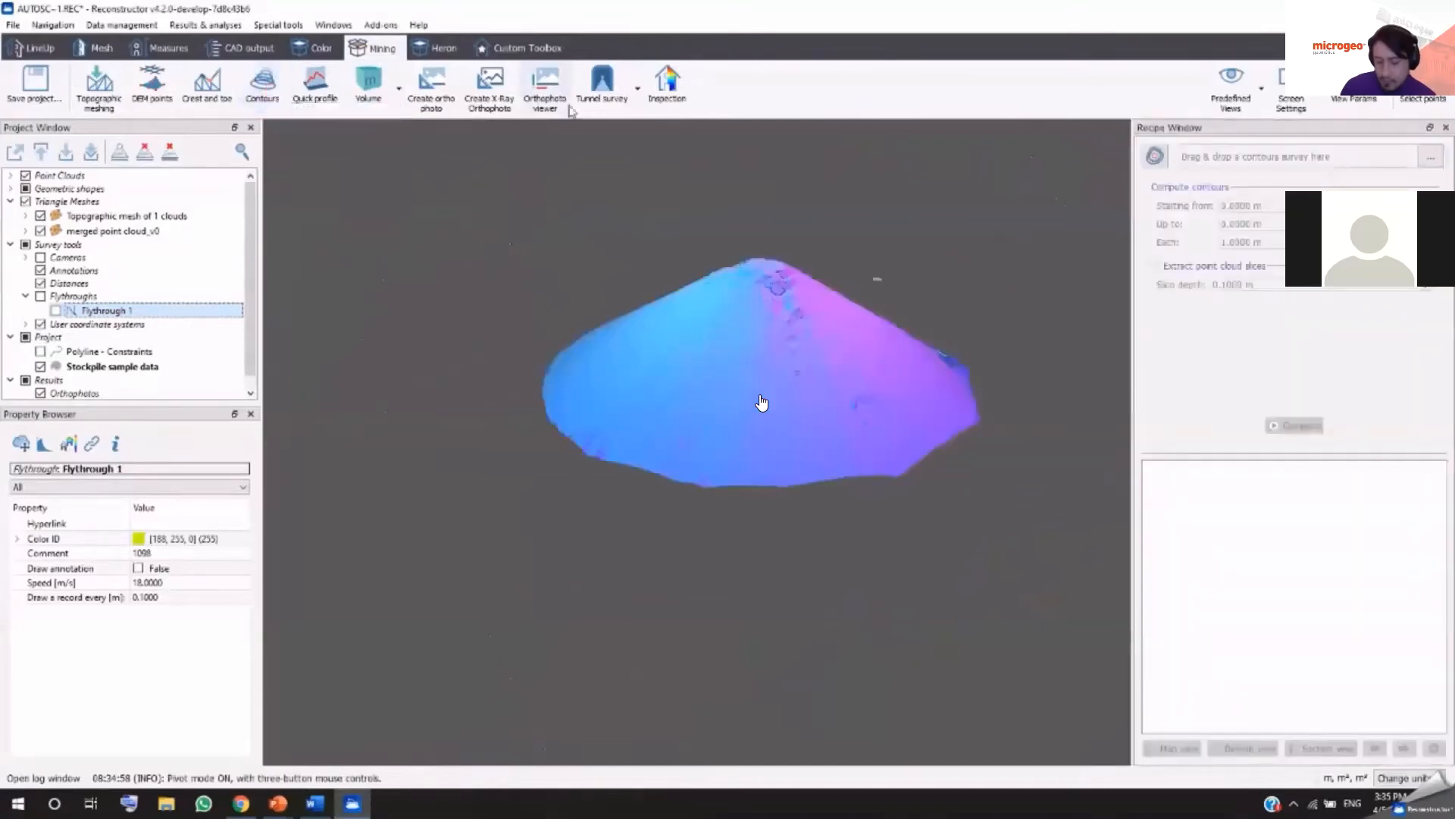
pyautogui.click(1152, 164)
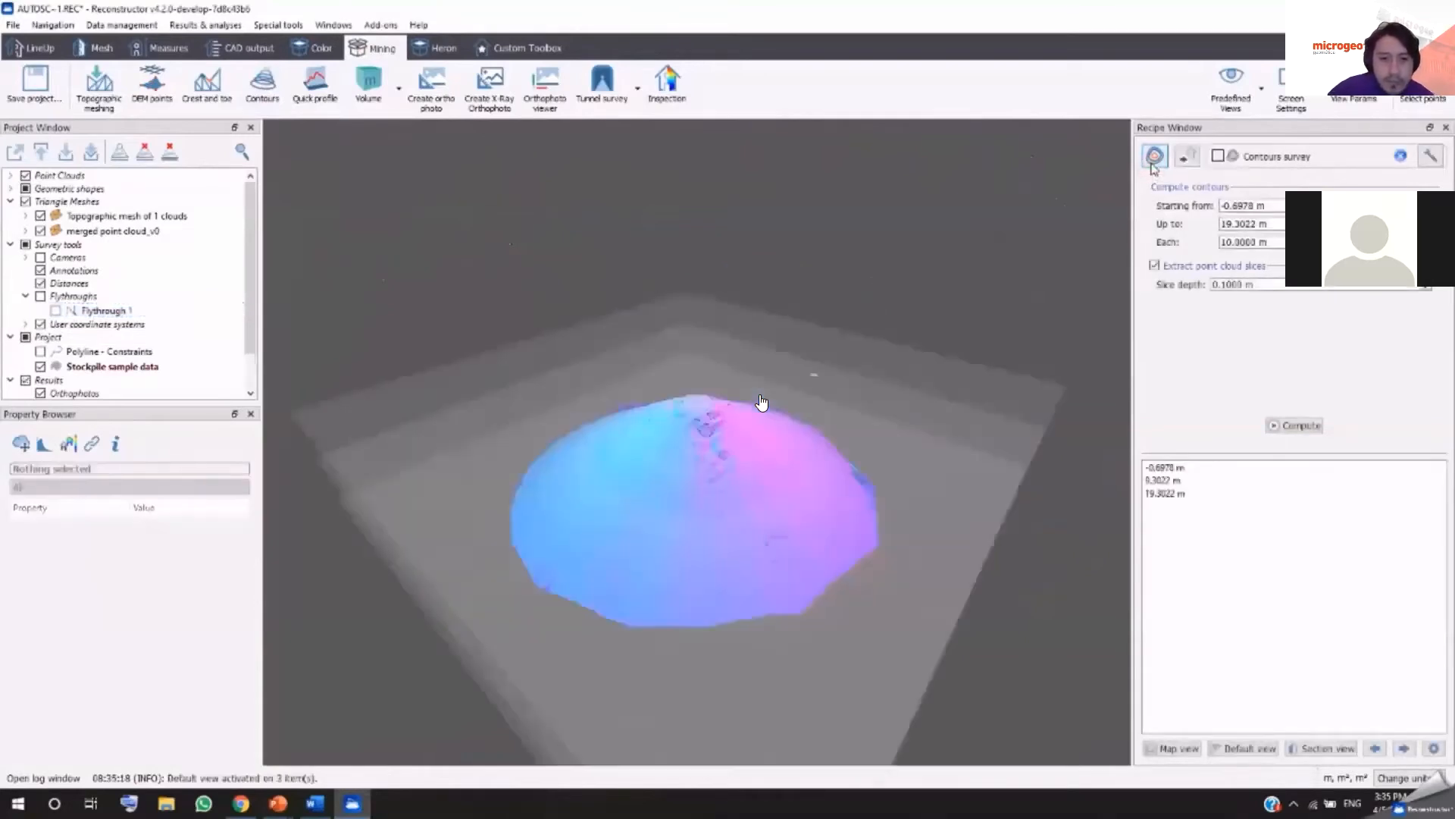
pyautogui.scroll(-3, 762, 401)
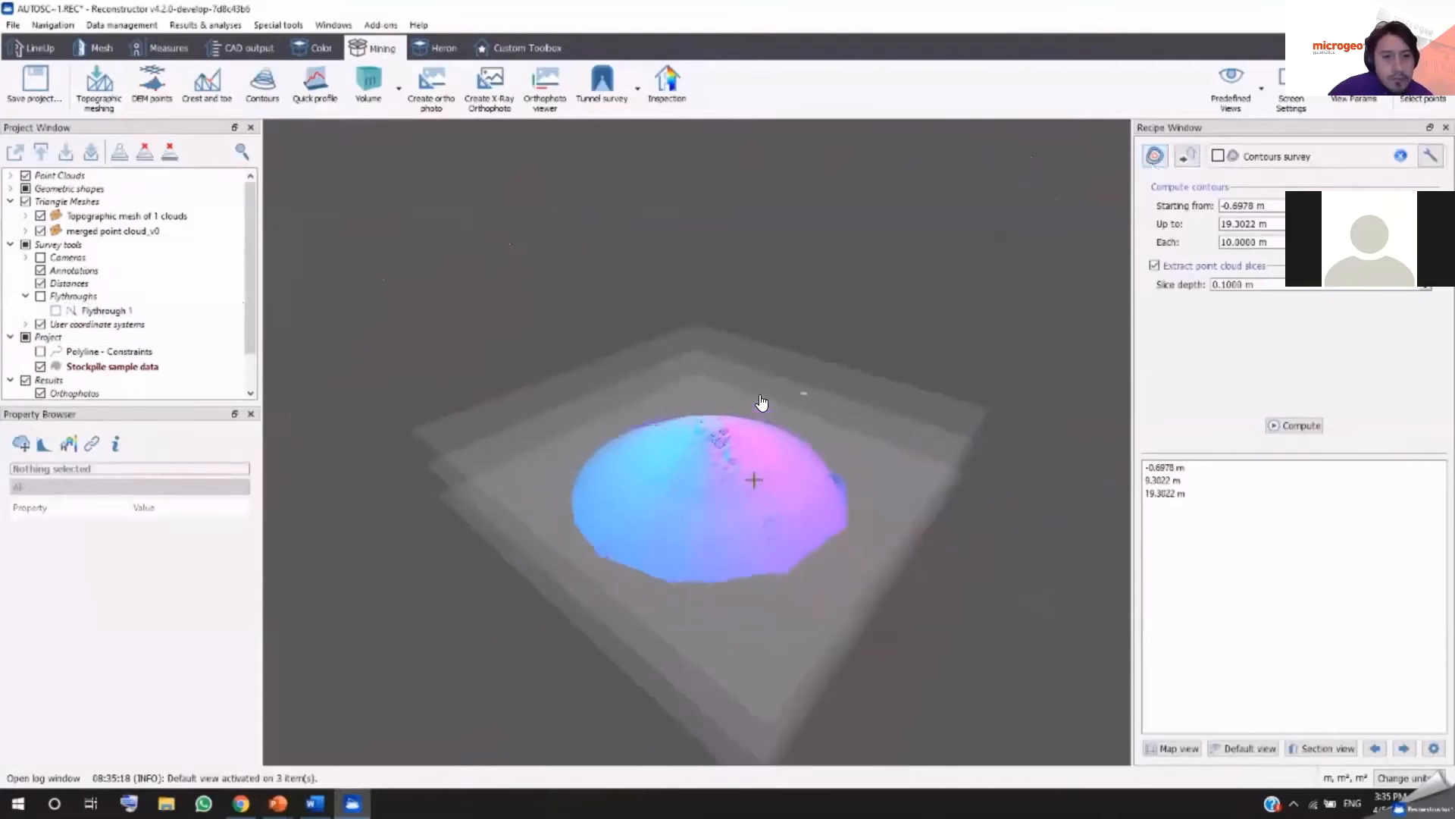
pyautogui.moveTo(761, 402); pyautogui.dragTo(762, 380)
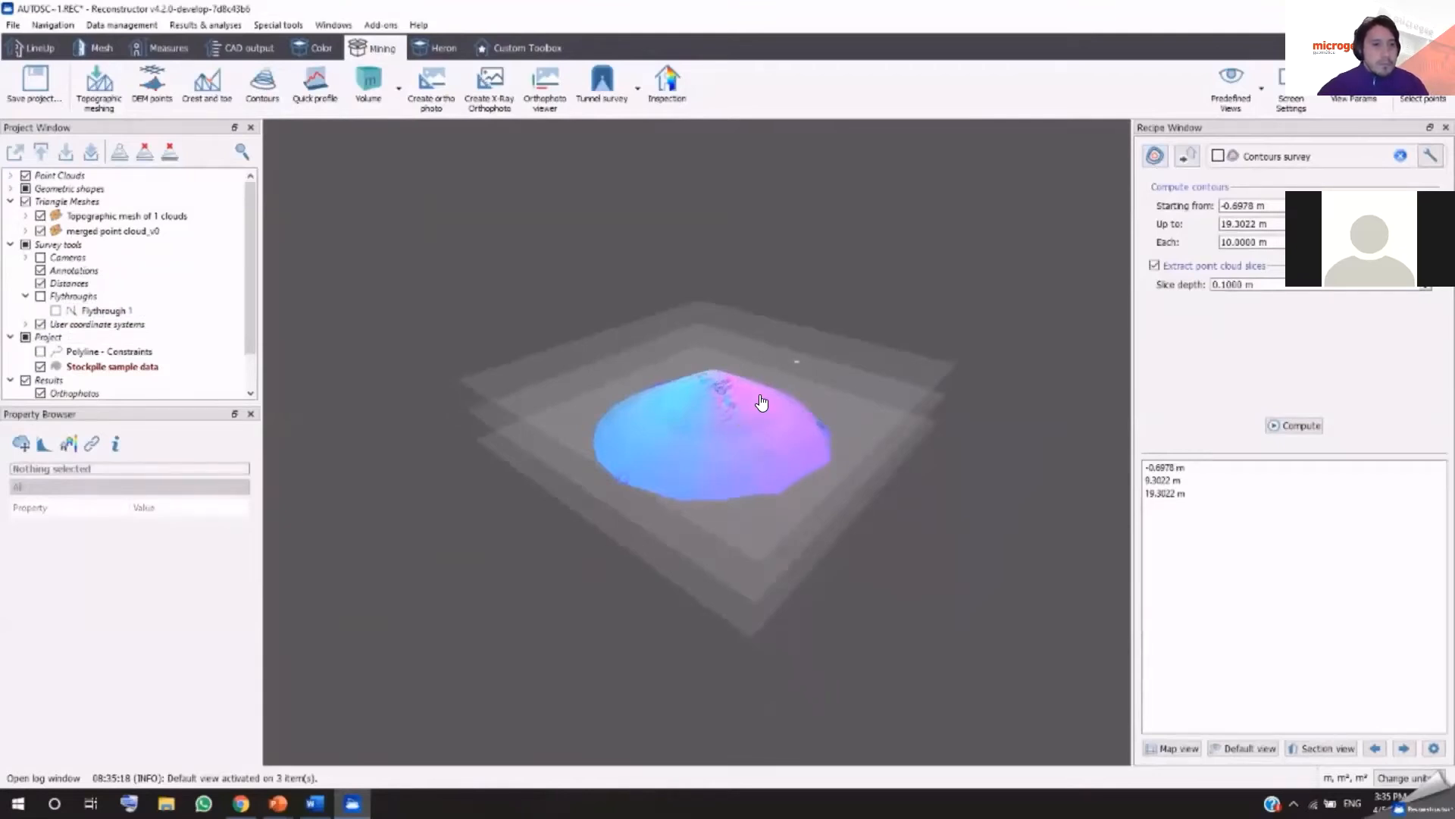
# Step: Set the contours to start from 3 m and to be spaced every 3 m
pyautogui.moveTo(1279, 206); pyautogui.dragTo(1208, 209)
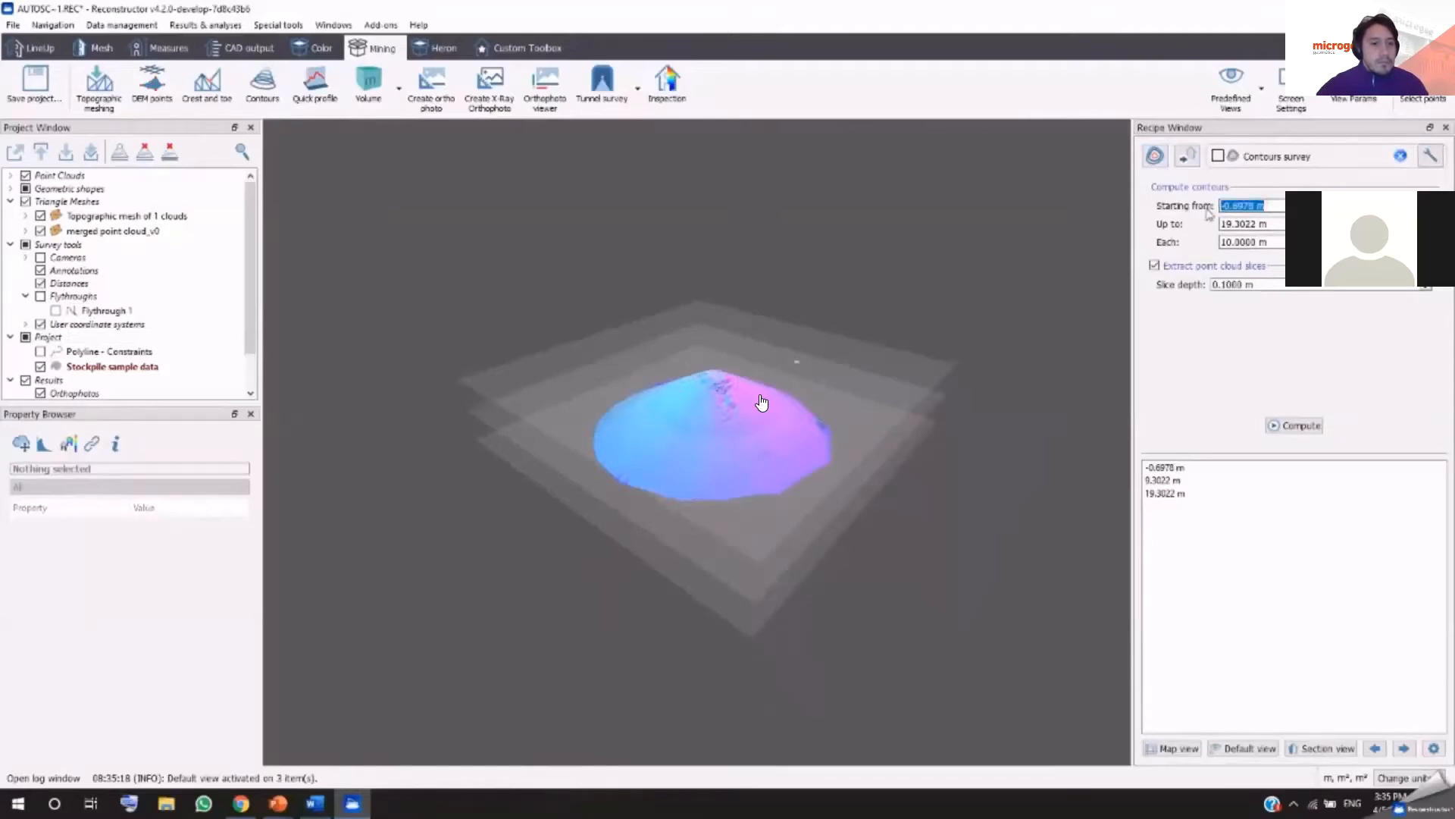
pyautogui.write('3')
pyautogui.click(1267, 224)
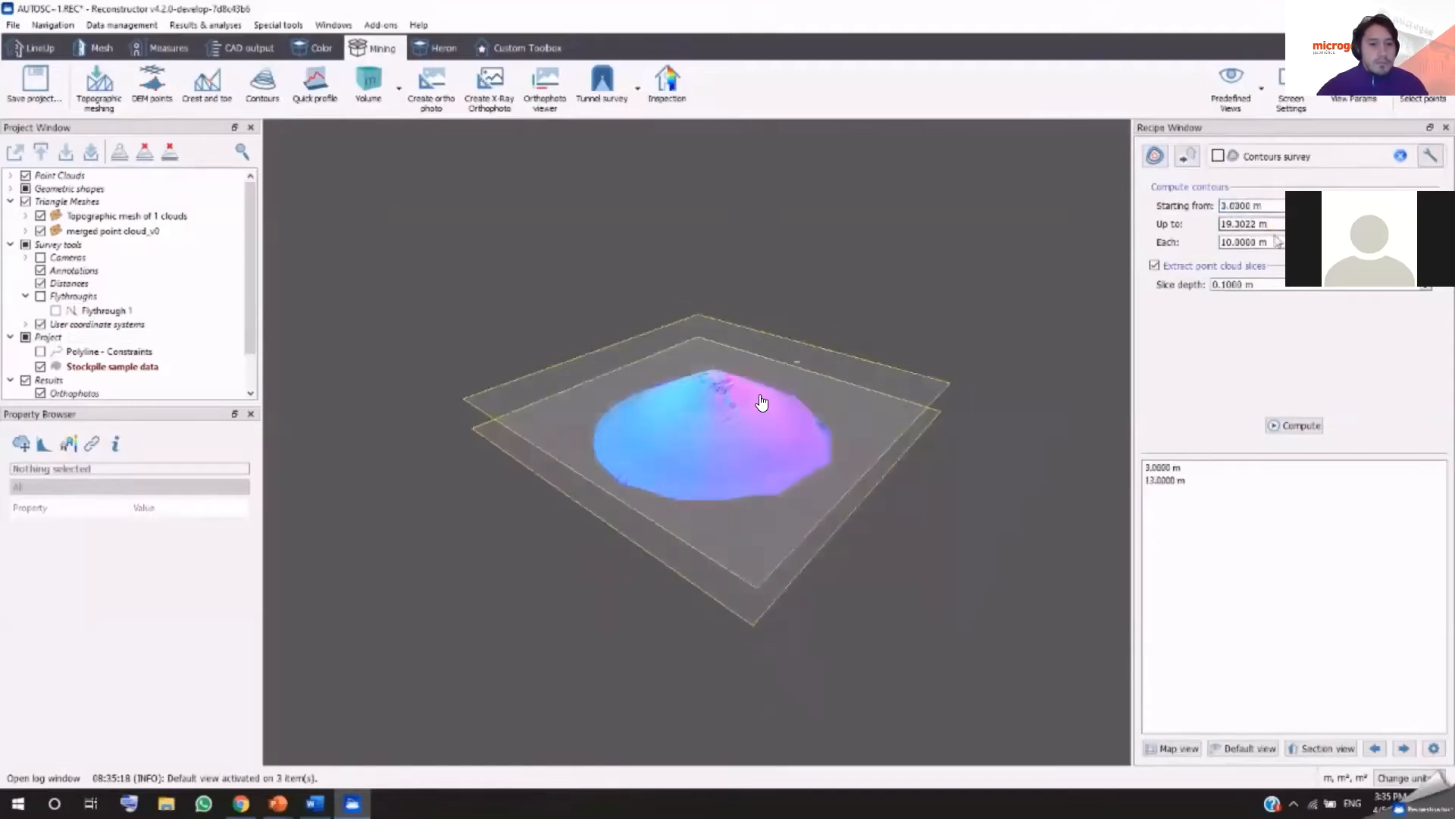
pyautogui.hotkey('ctrl', 'a')
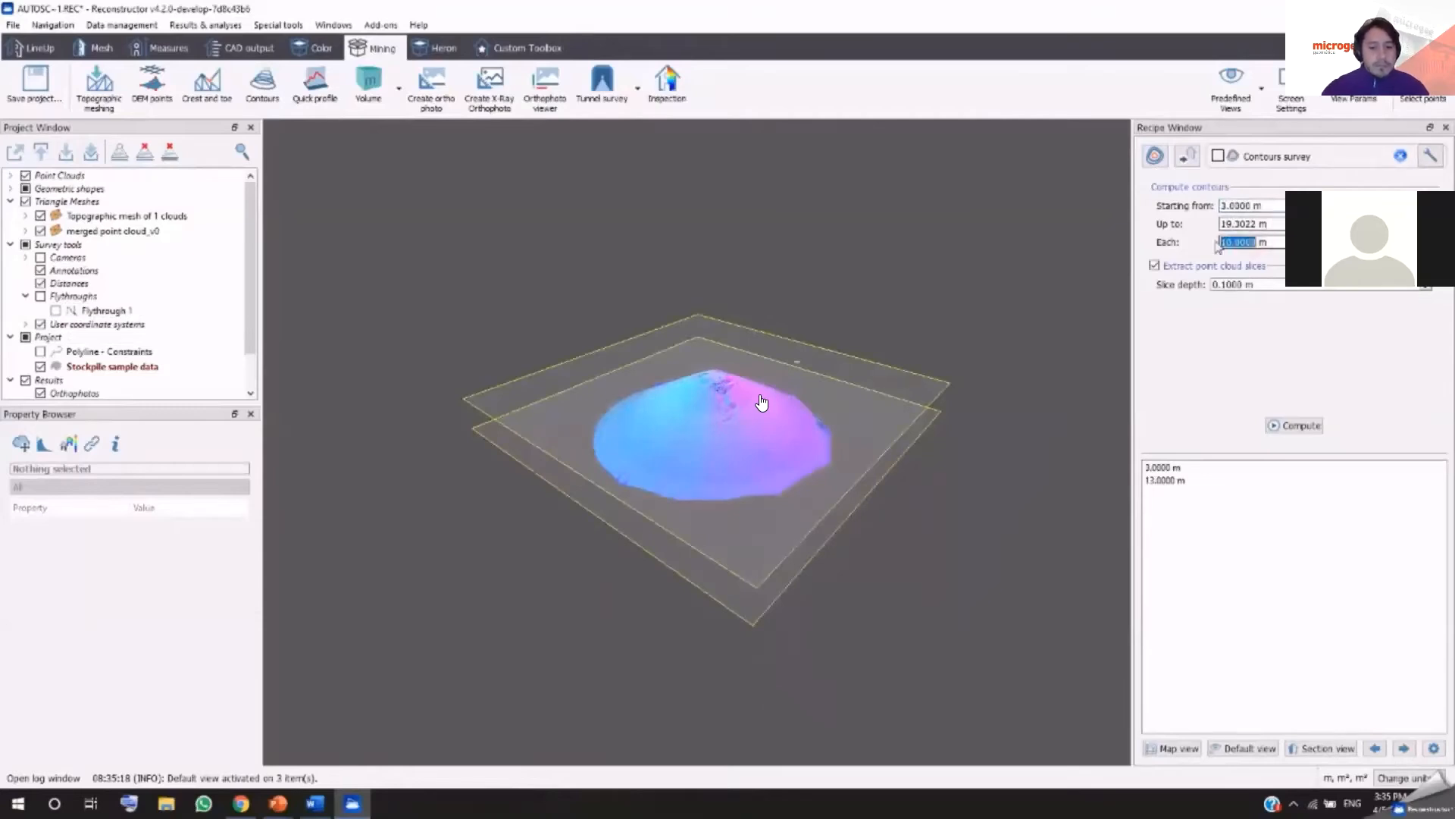
pyautogui.write('3')
pyautogui.press('Tab')
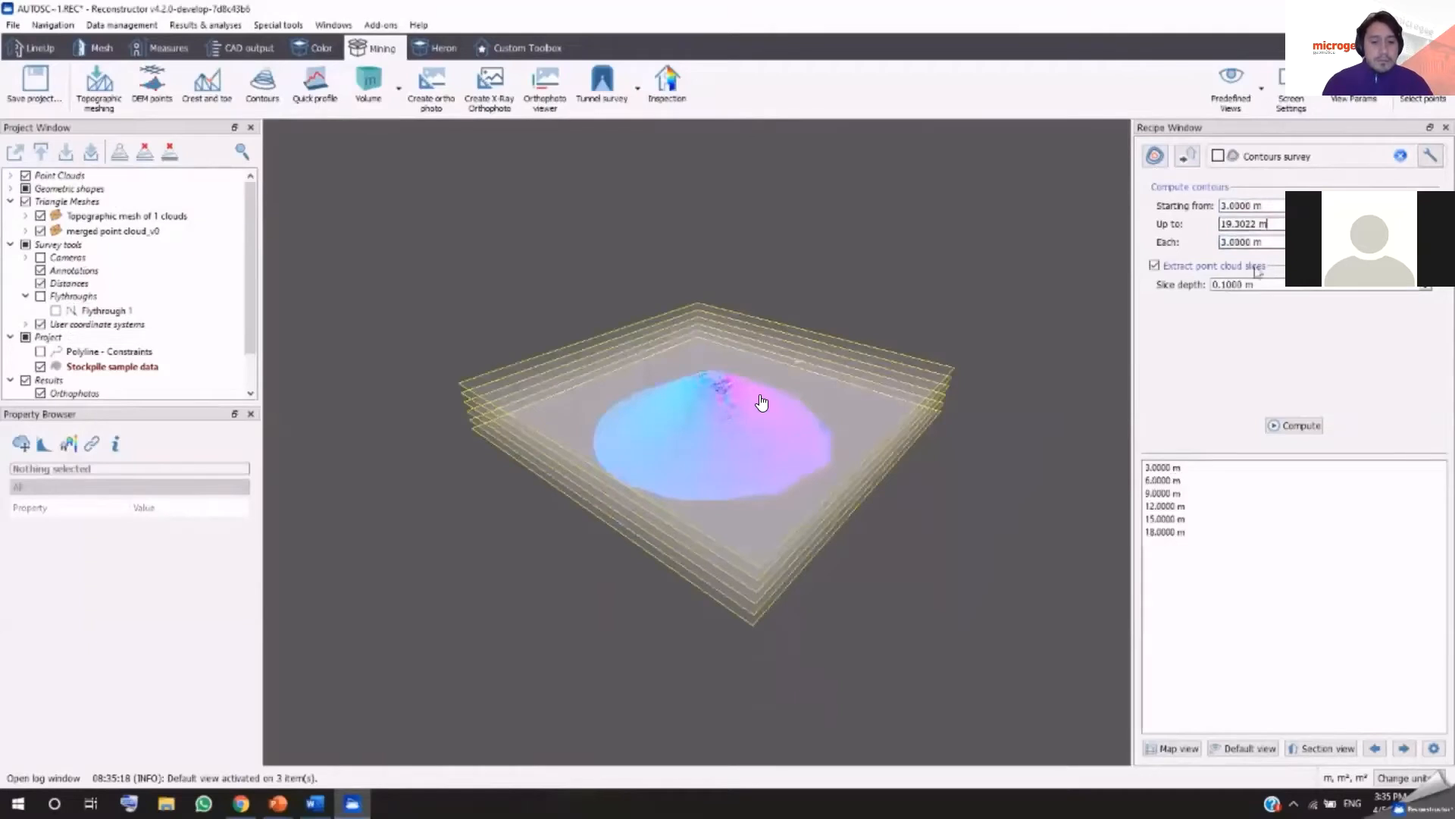
# Step: Preview the contour slices from 3 m to 18 m one by one, and restore the default view of the stockpile
pyautogui.click(1163, 468)
pyautogui.click(1179, 480)
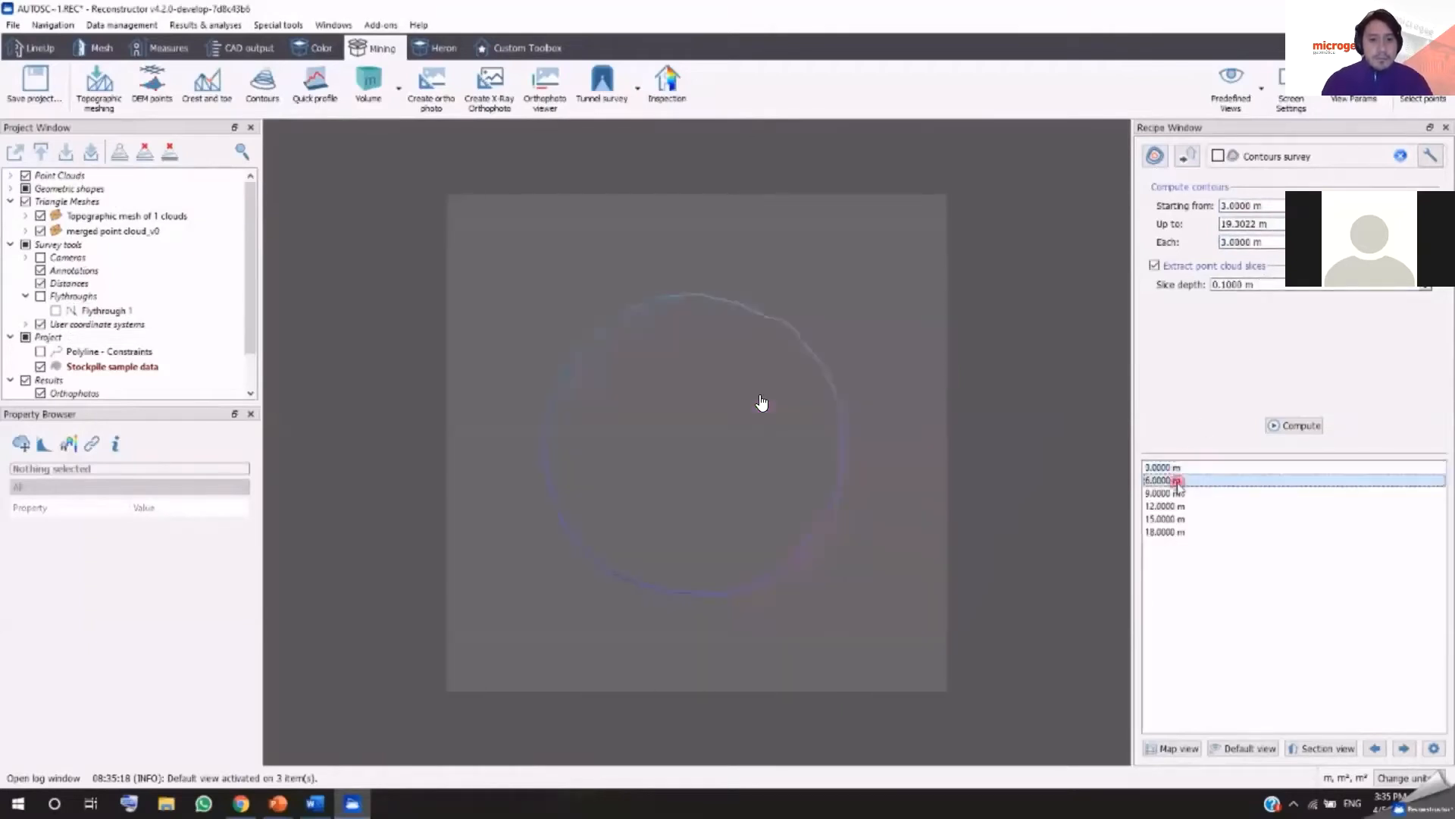
pyautogui.click(1178, 494)
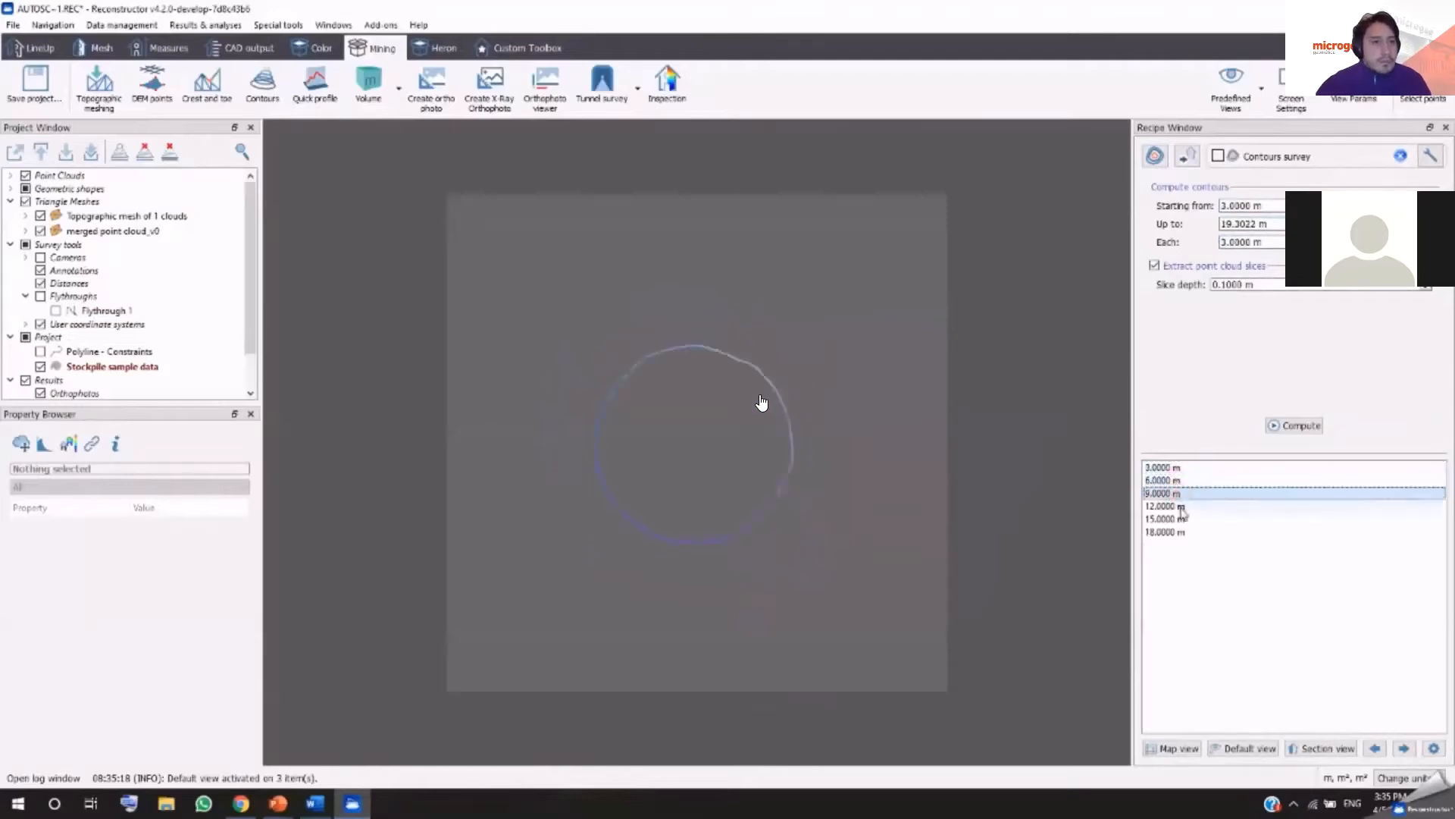
pyautogui.click(1179, 506)
pyautogui.click(1181, 520)
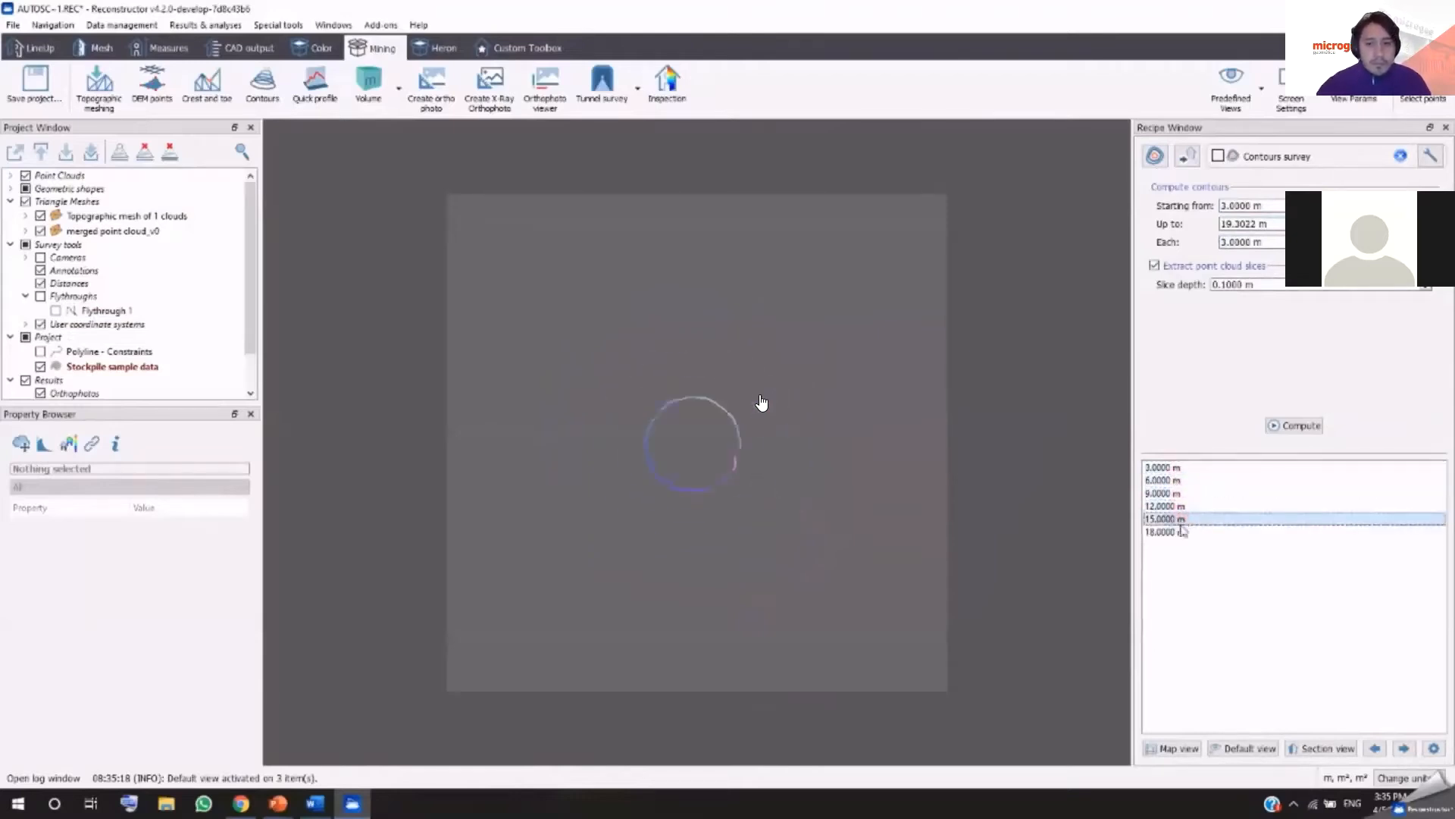
pyautogui.click(1181, 533)
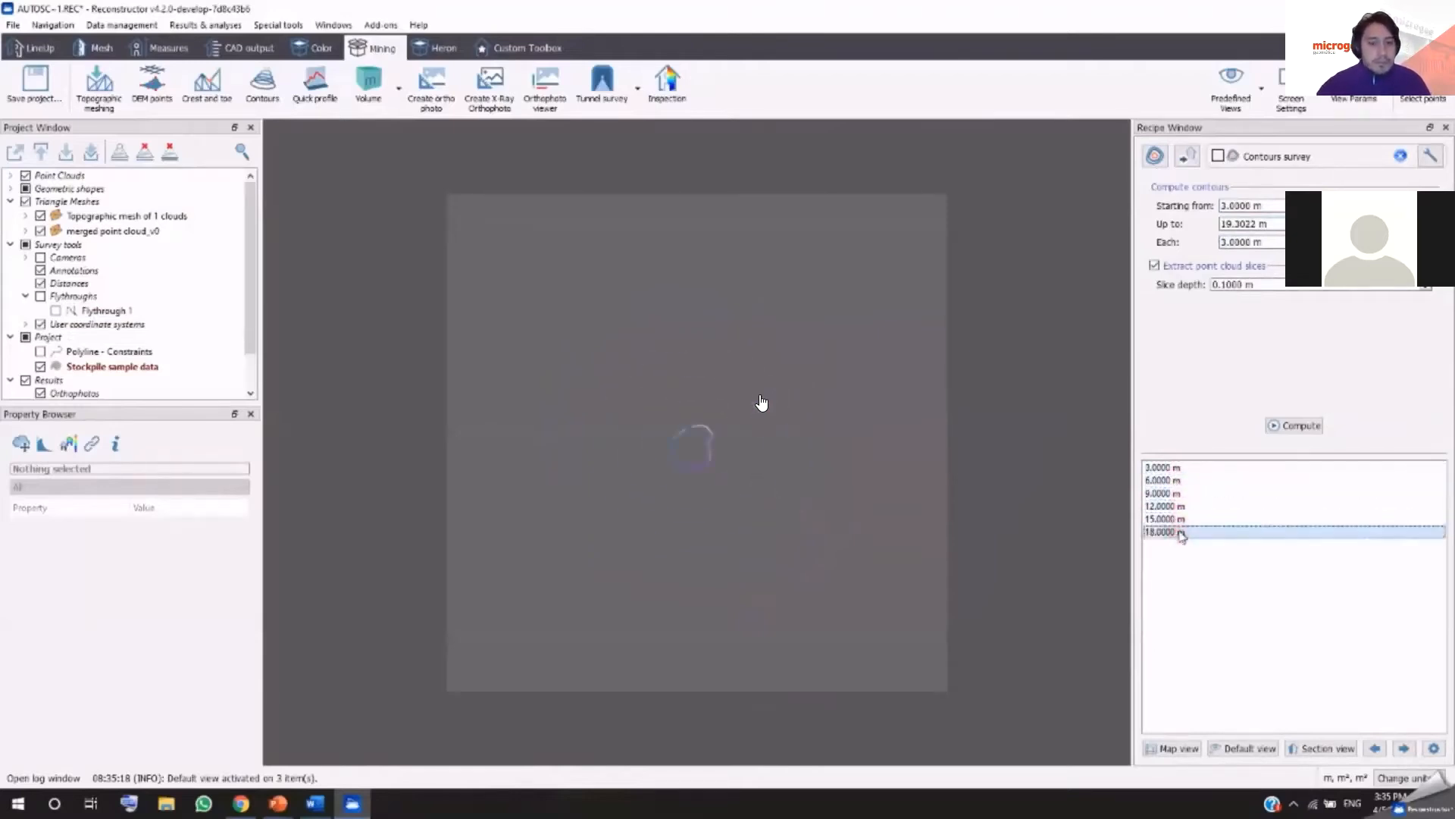
pyautogui.click(1242, 748)
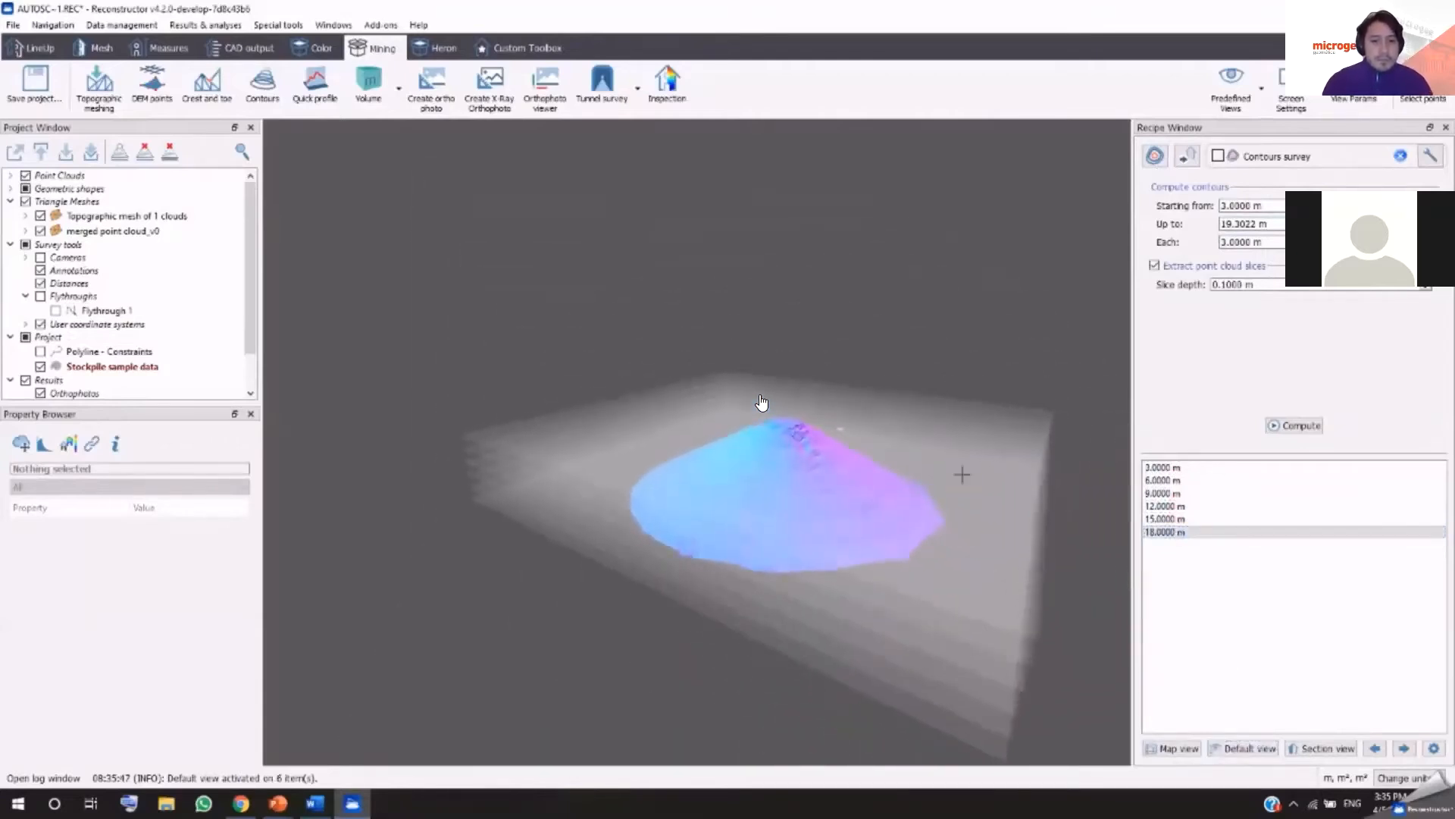
# Step: Select the 12 m contour slice, advance to the 18 m slice and go back down to the 6 m slice
pyautogui.click(1211, 506)
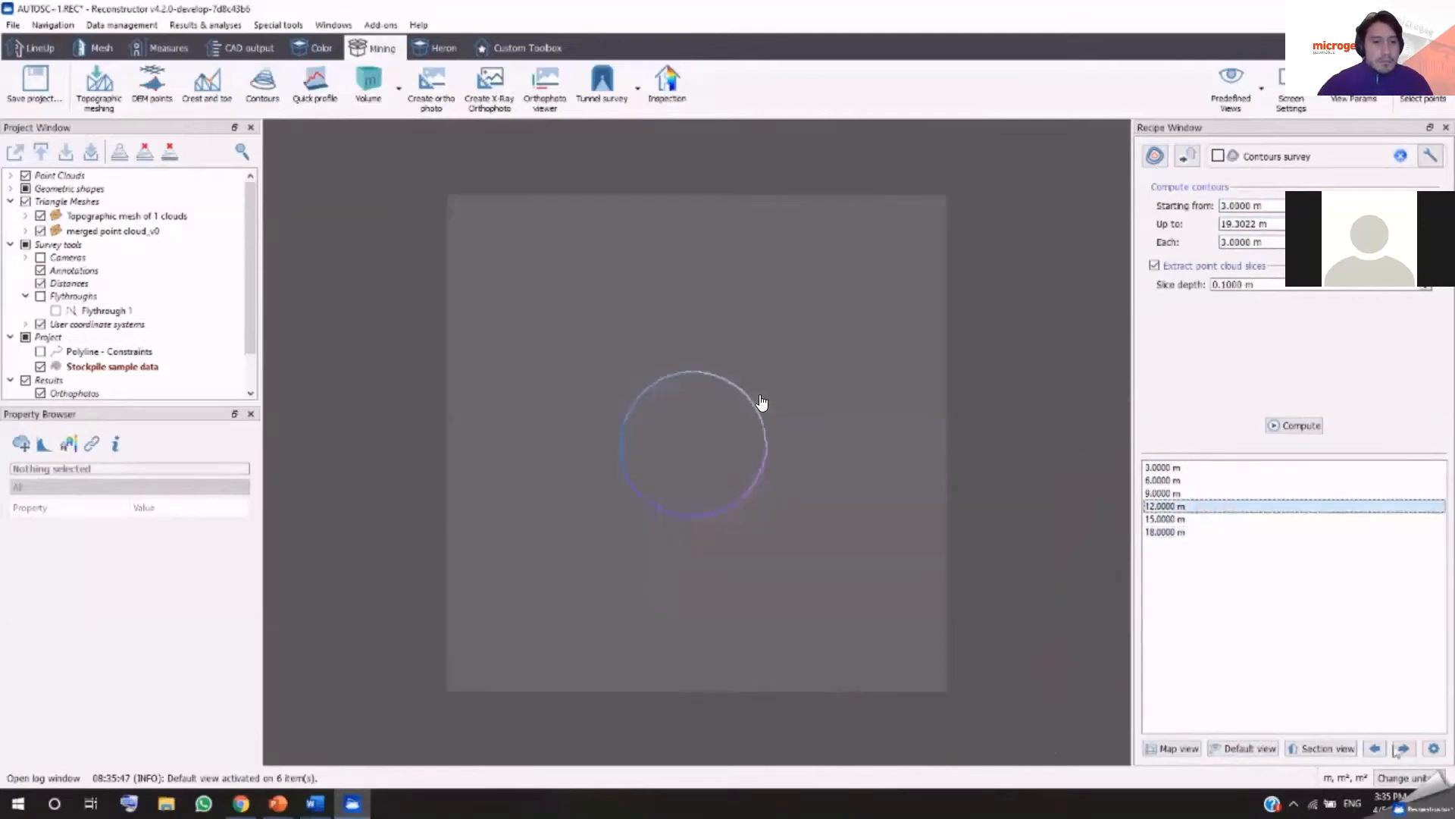
pyautogui.click(1405, 749)
pyautogui.click(1405, 749)
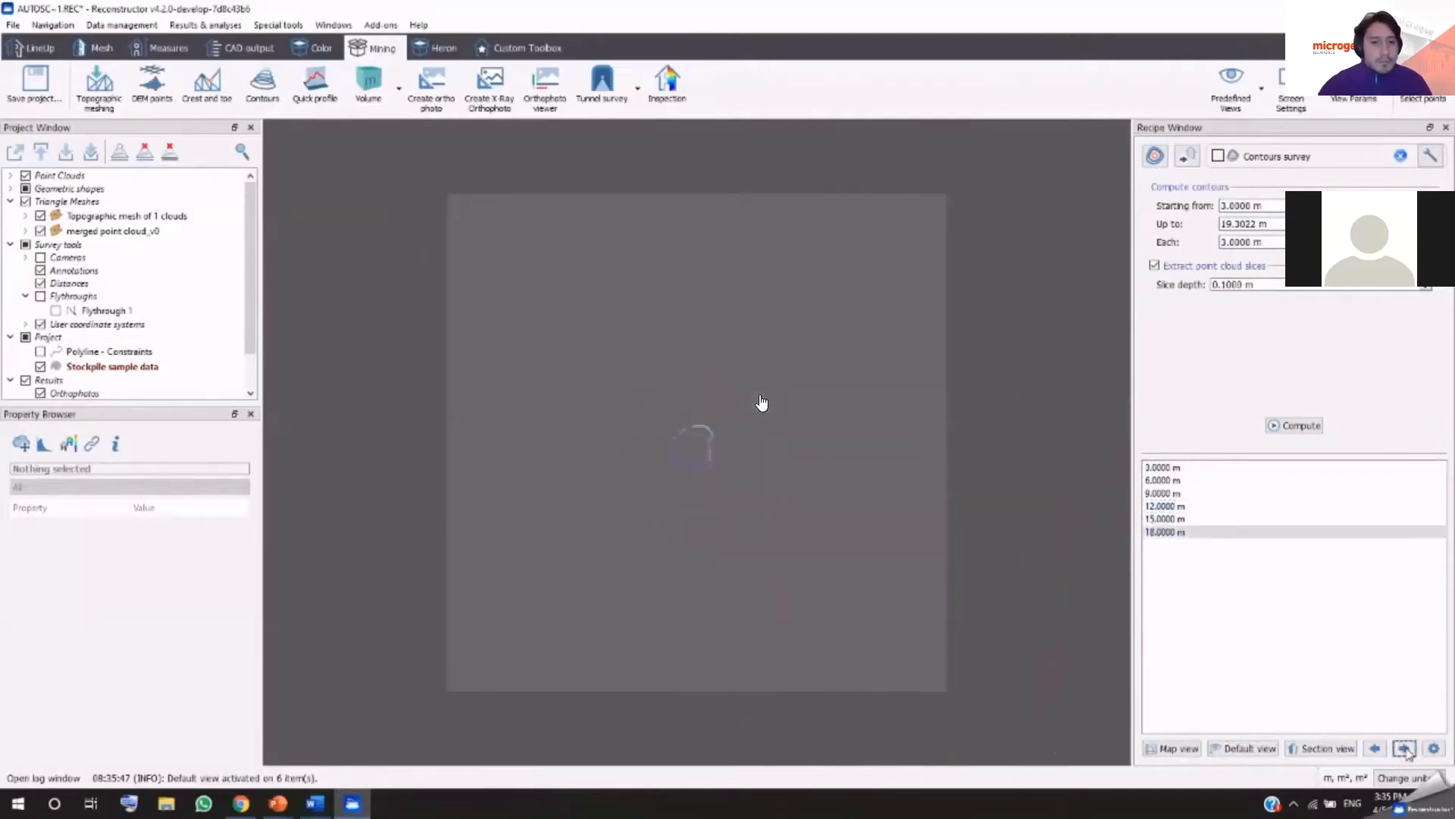
pyautogui.click(1378, 751)
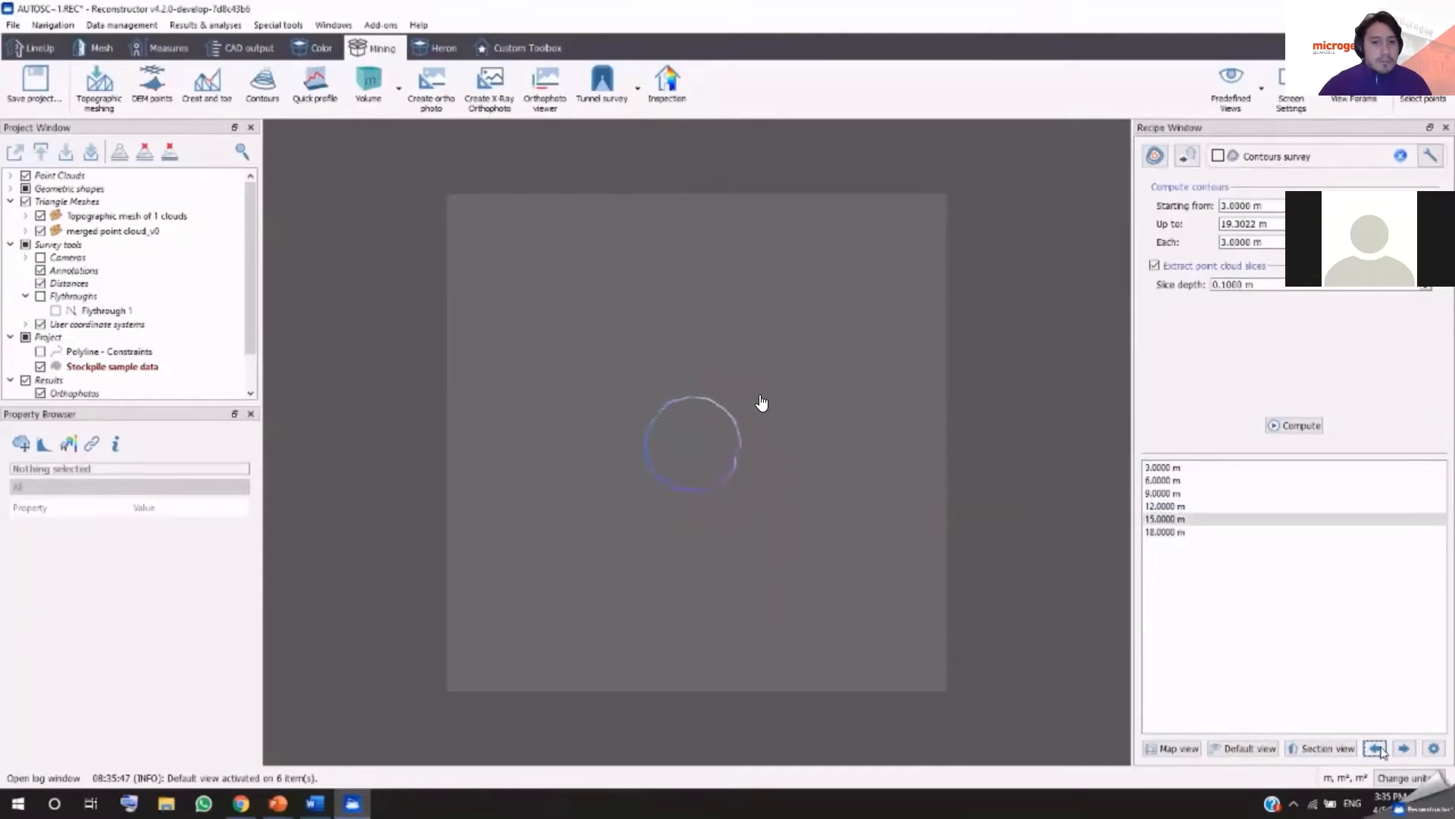
pyautogui.click(1378, 751)
pyautogui.click(1378, 751)
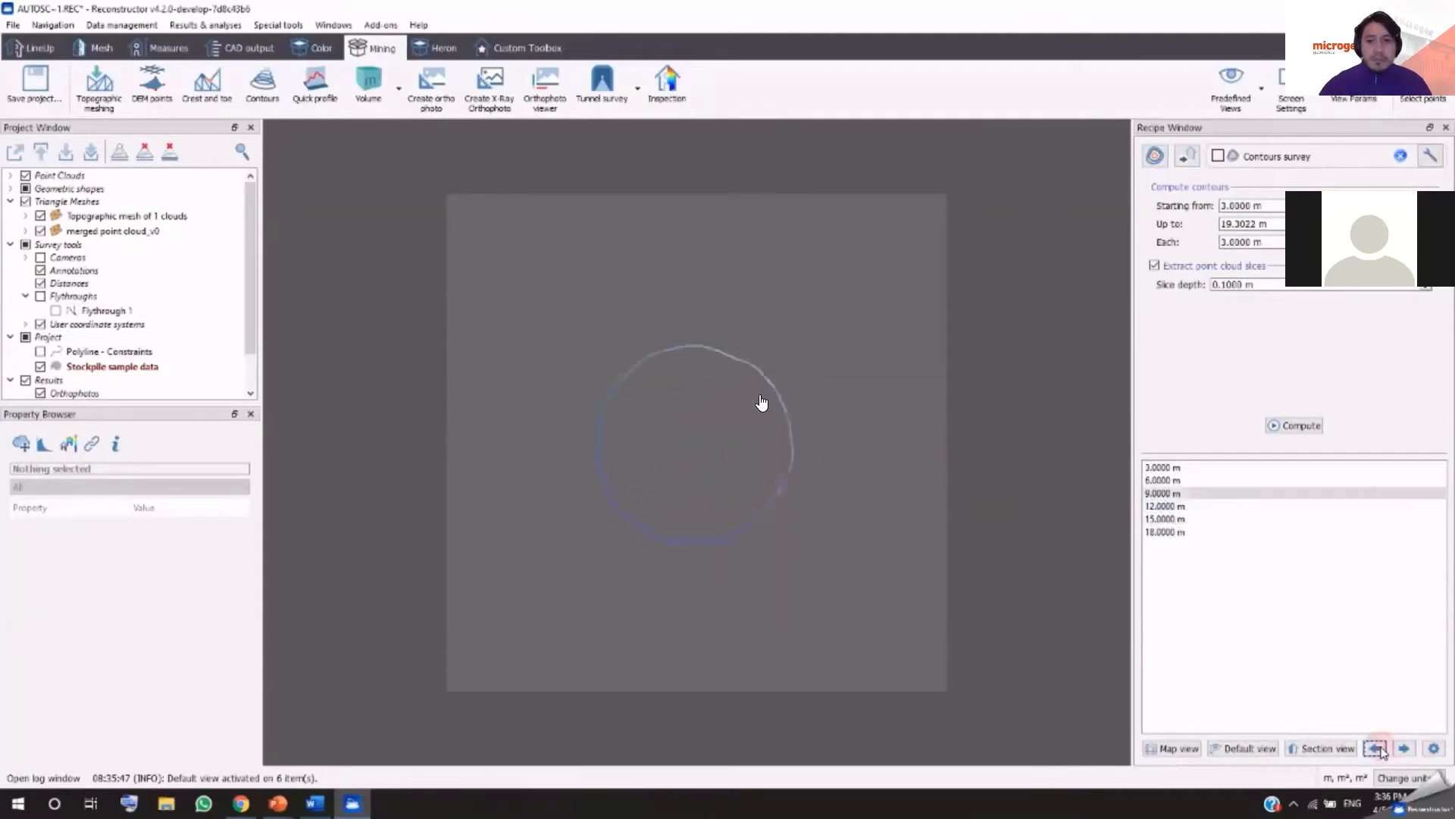
pyautogui.click(1378, 750)
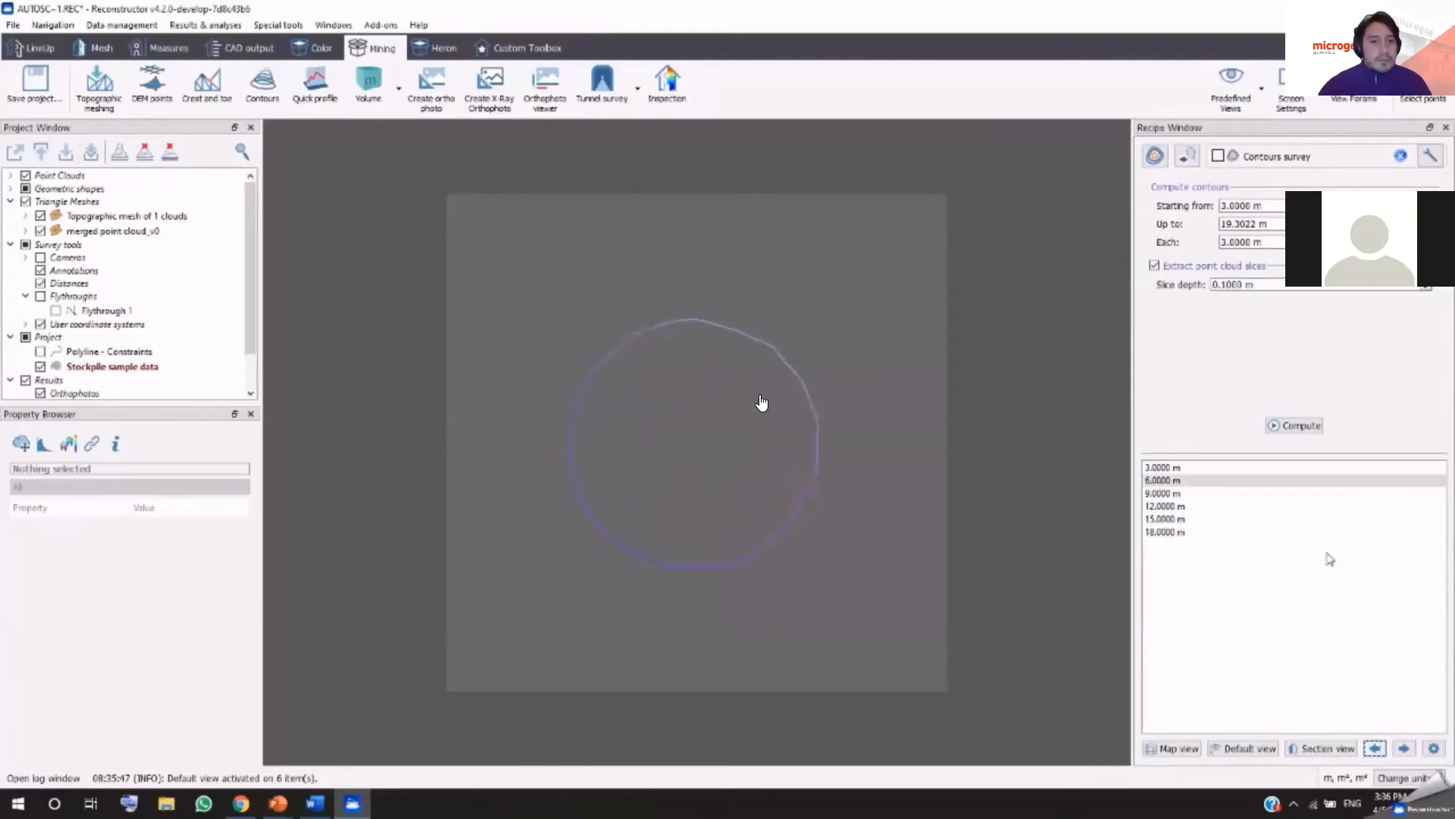
# Step: Compute the contours survey with point cloud slices and open the section viewer at the 12 m section
pyautogui.click(1306, 427)
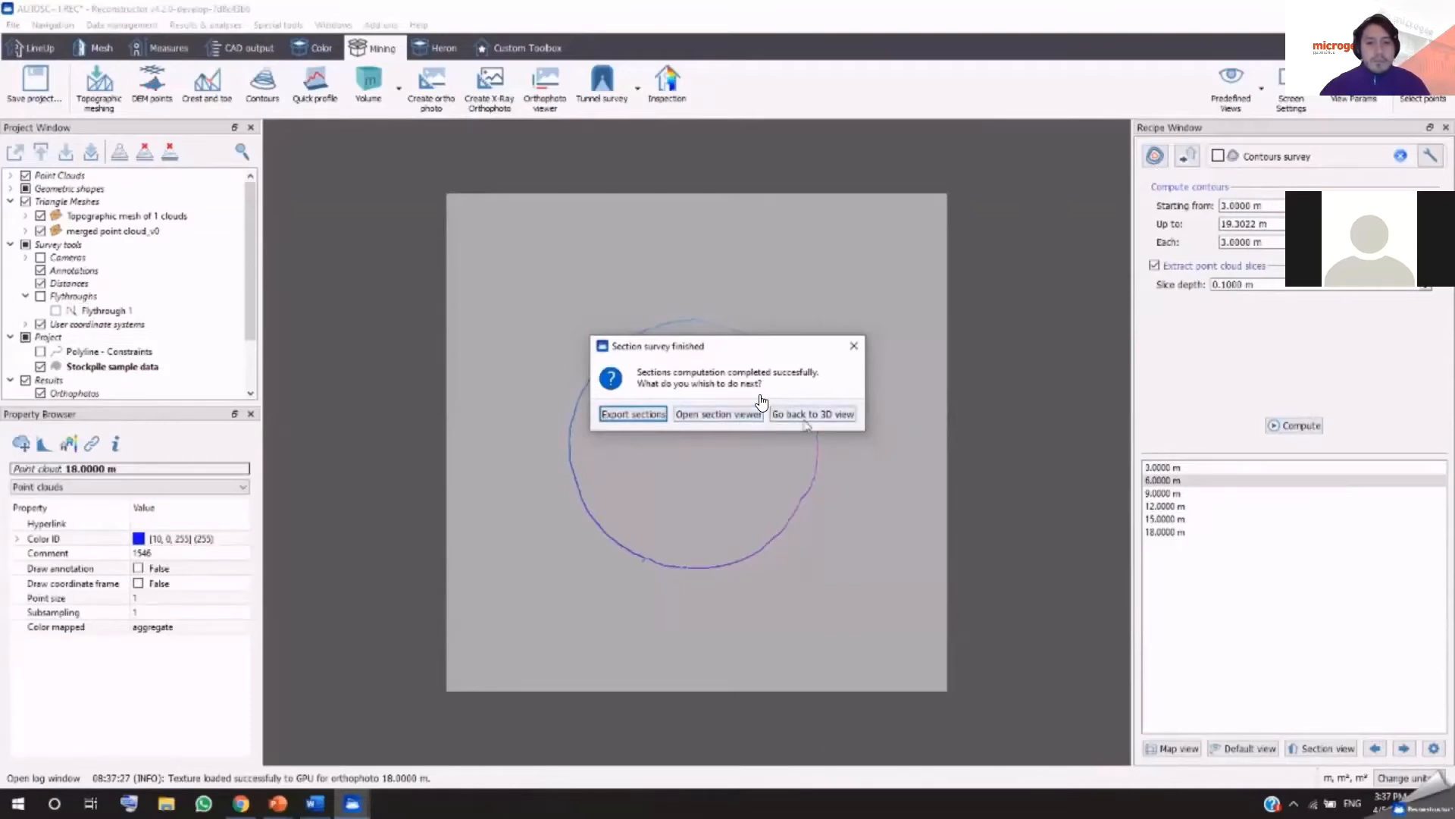
pyautogui.click(754, 417)
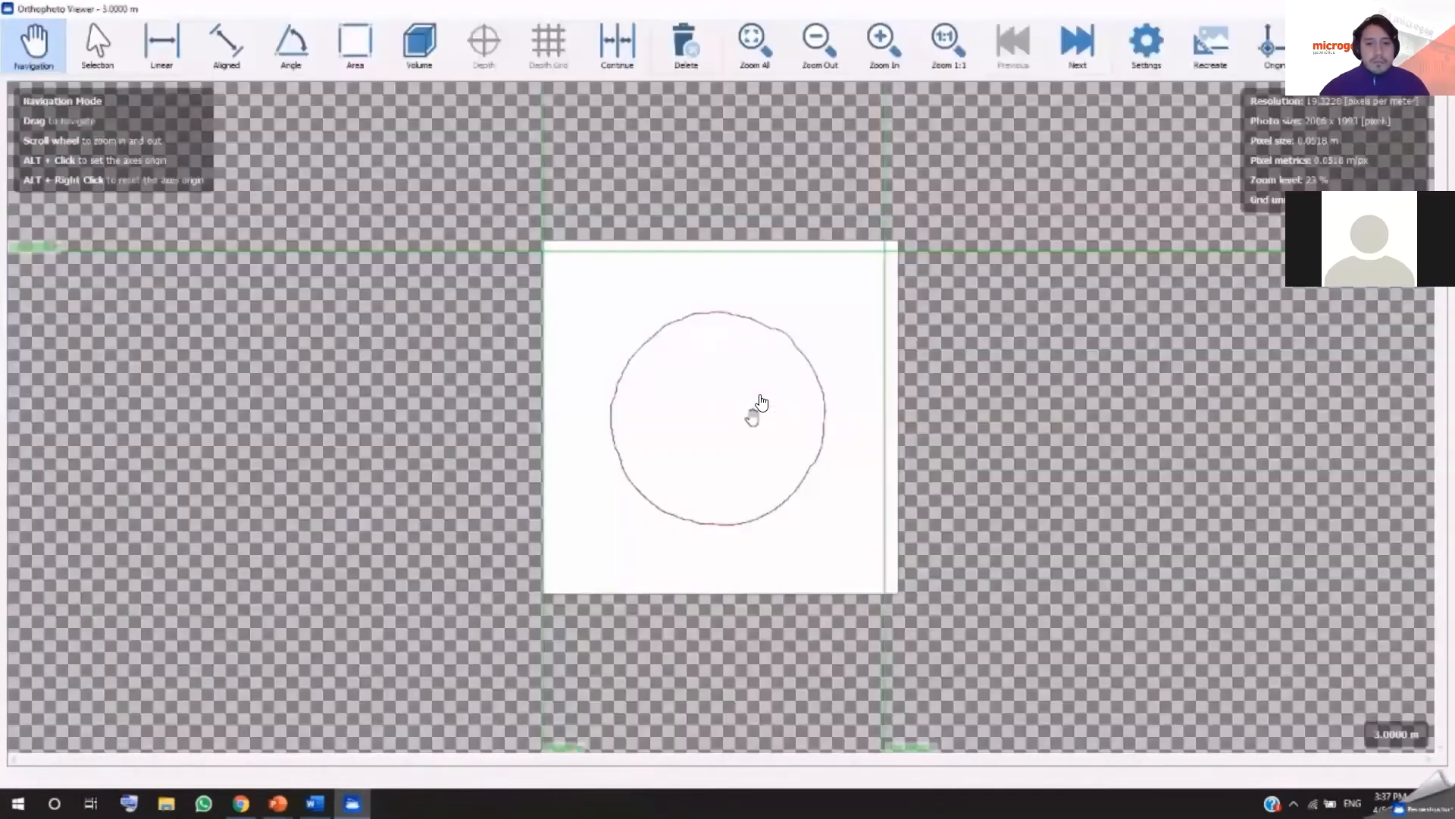
pyautogui.click(1095, 72)
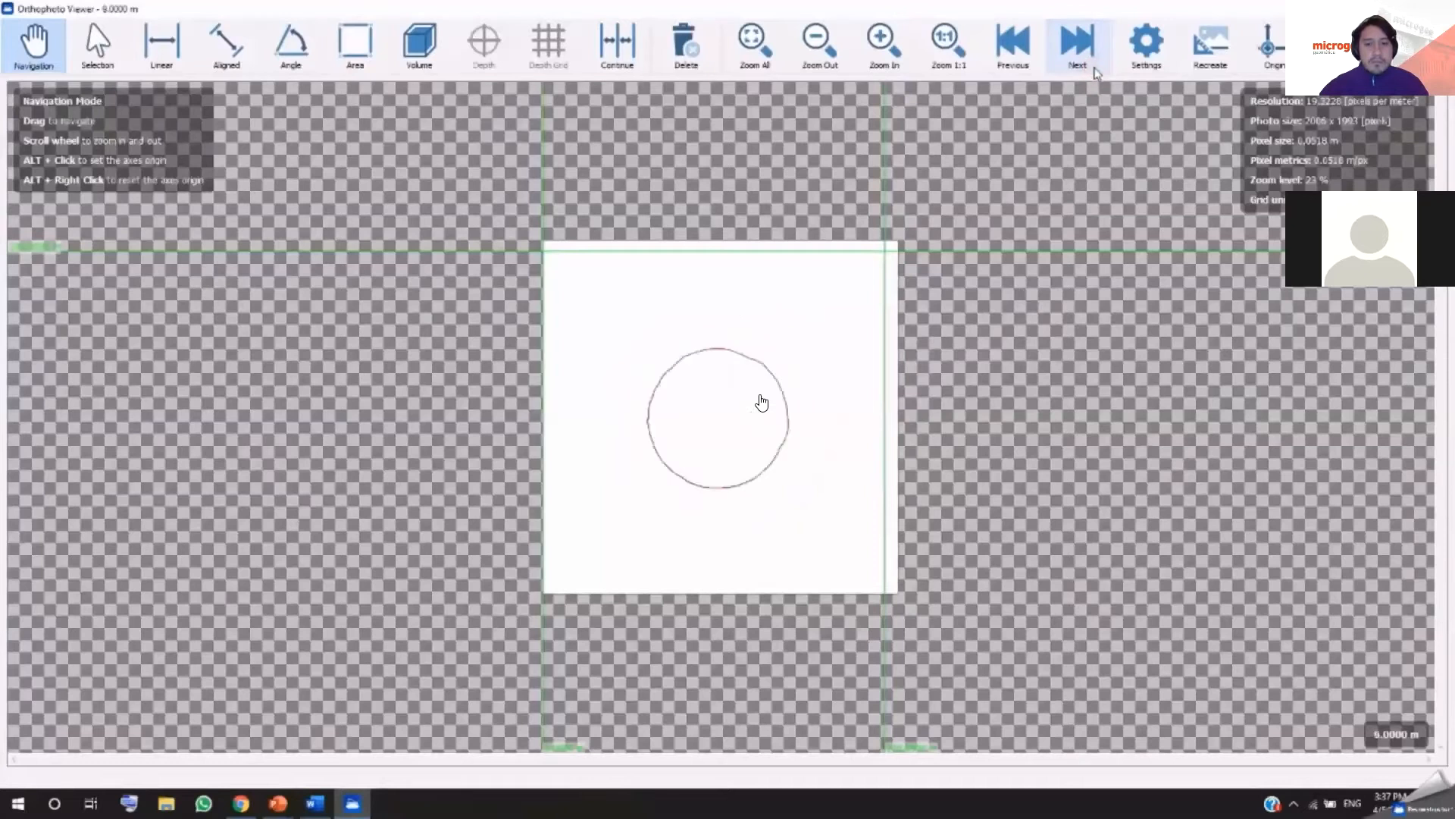
pyautogui.click(1095, 72)
pyautogui.scroll(3, 772, 440)
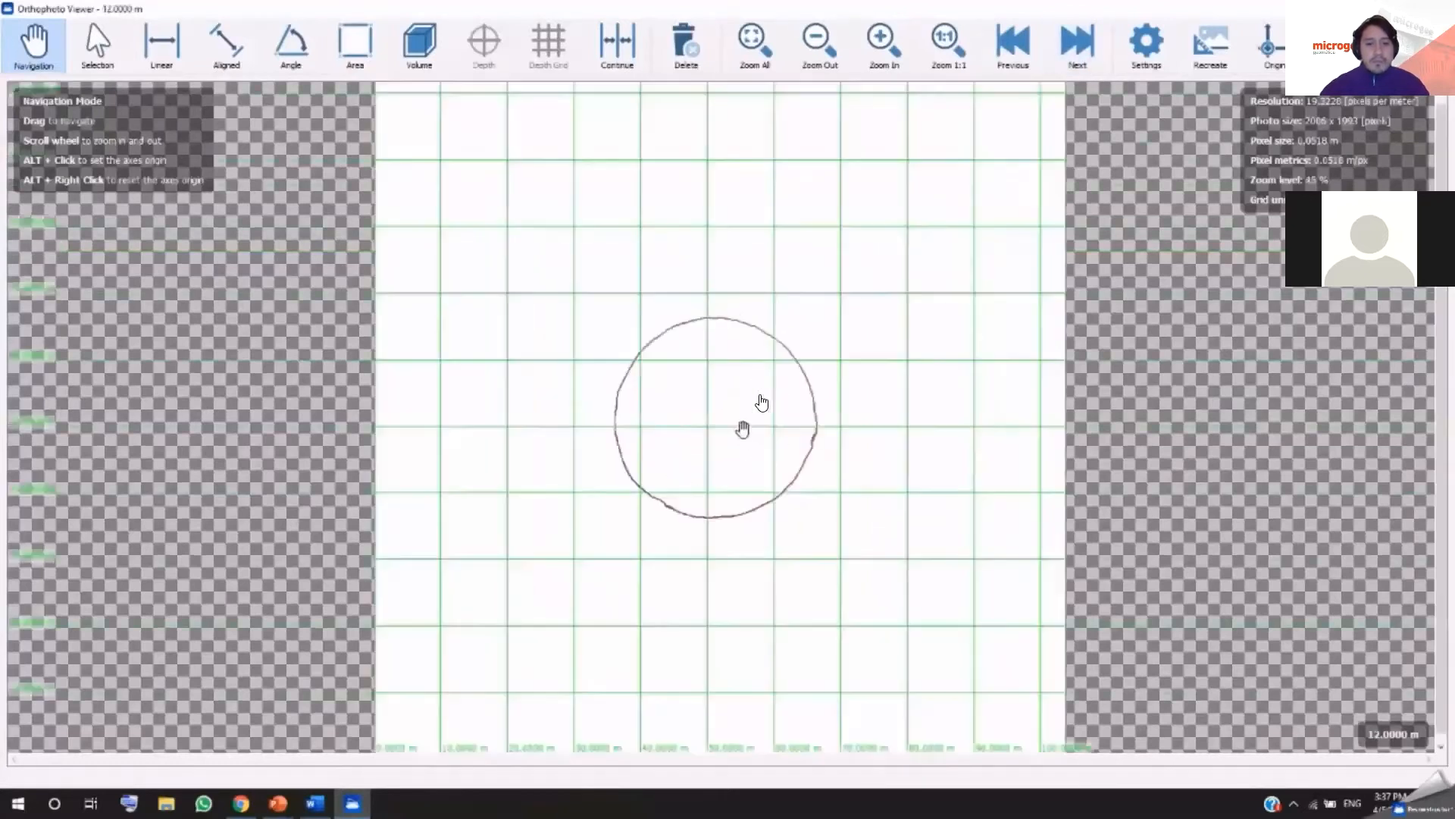
# Step: Add an aligned measurement across the full width of the 12 m contour
pyautogui.click(227, 42)
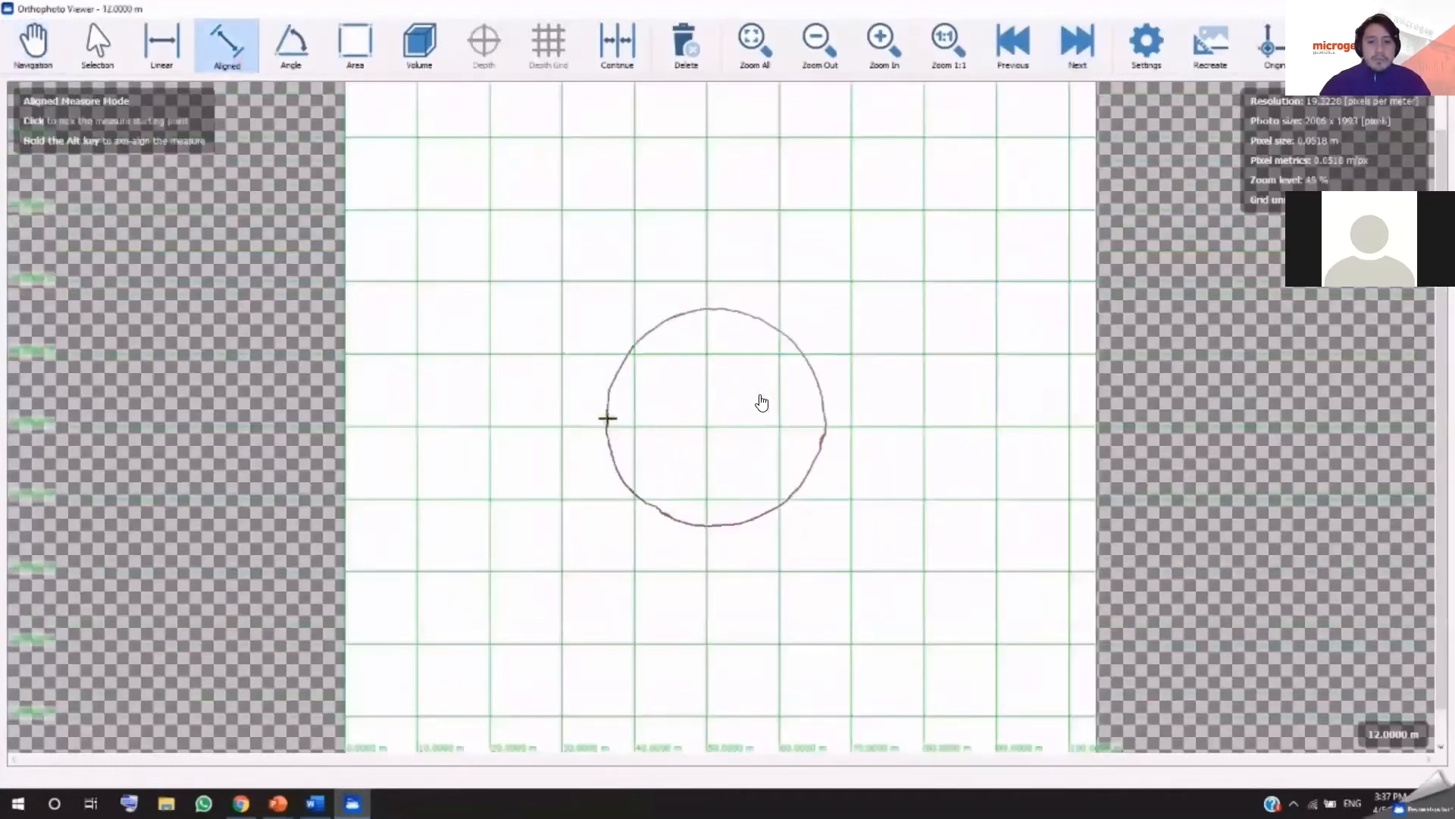
pyautogui.click(607, 417)
pyautogui.click(821, 410)
# Step: Enter a value of 1 in the orthophoto viewer's settings, apply it and examine the measured 12 m section
pyautogui.click(1146, 42)
pyautogui.moveTo(371, 321); pyautogui.dragTo(314, 327)
pyautogui.write('1')
pyautogui.click(478, 489)
pyautogui.click(364, 489)
pyautogui.scroll(2, 760, 401)
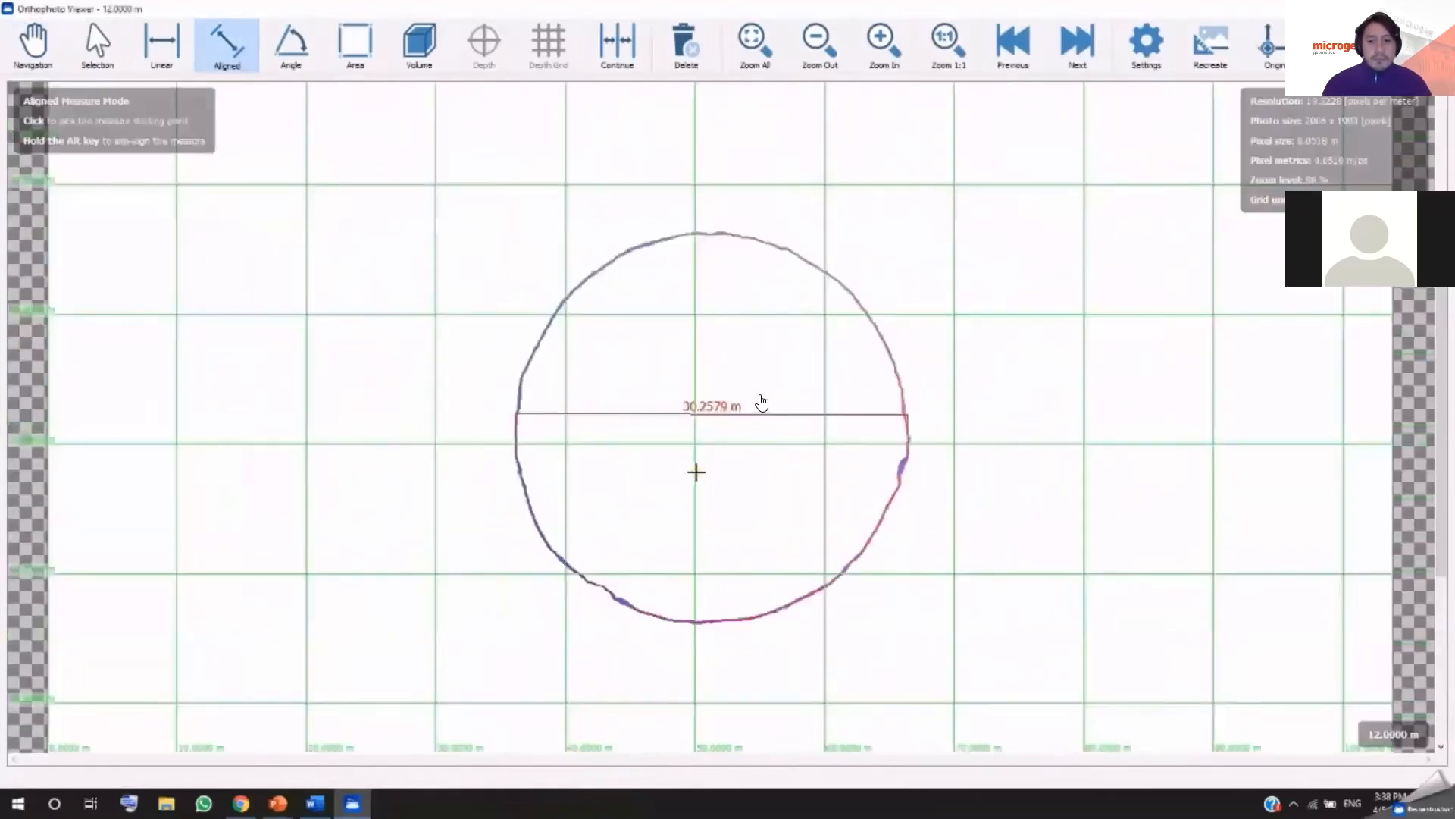
pyautogui.scroll(-2, 762, 402)
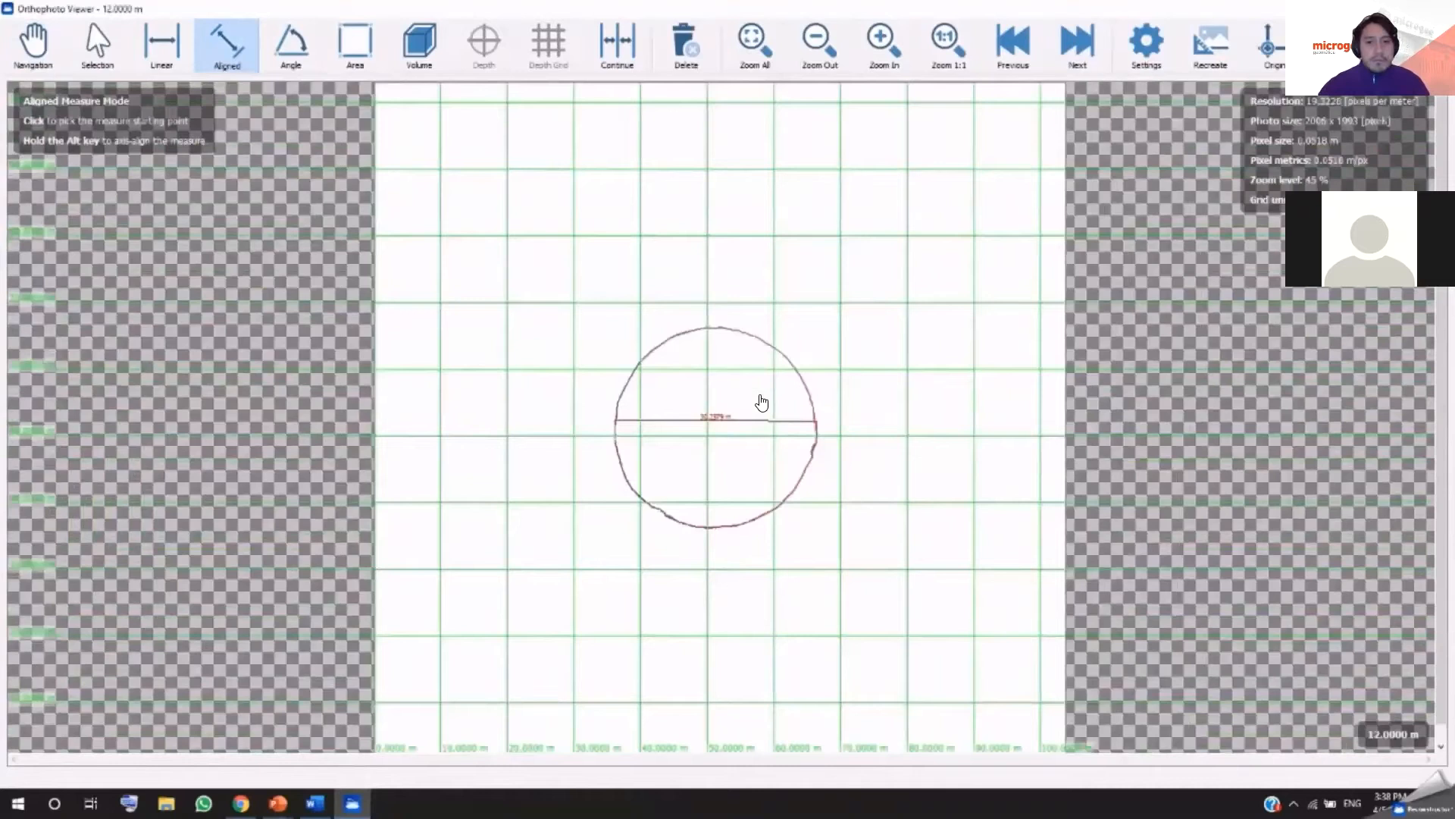
# Step: Close the orthophoto viewer and expand the stockpile cross-sections of the contours survey in the project tree
pyautogui.hotkey('alt', 'F4')
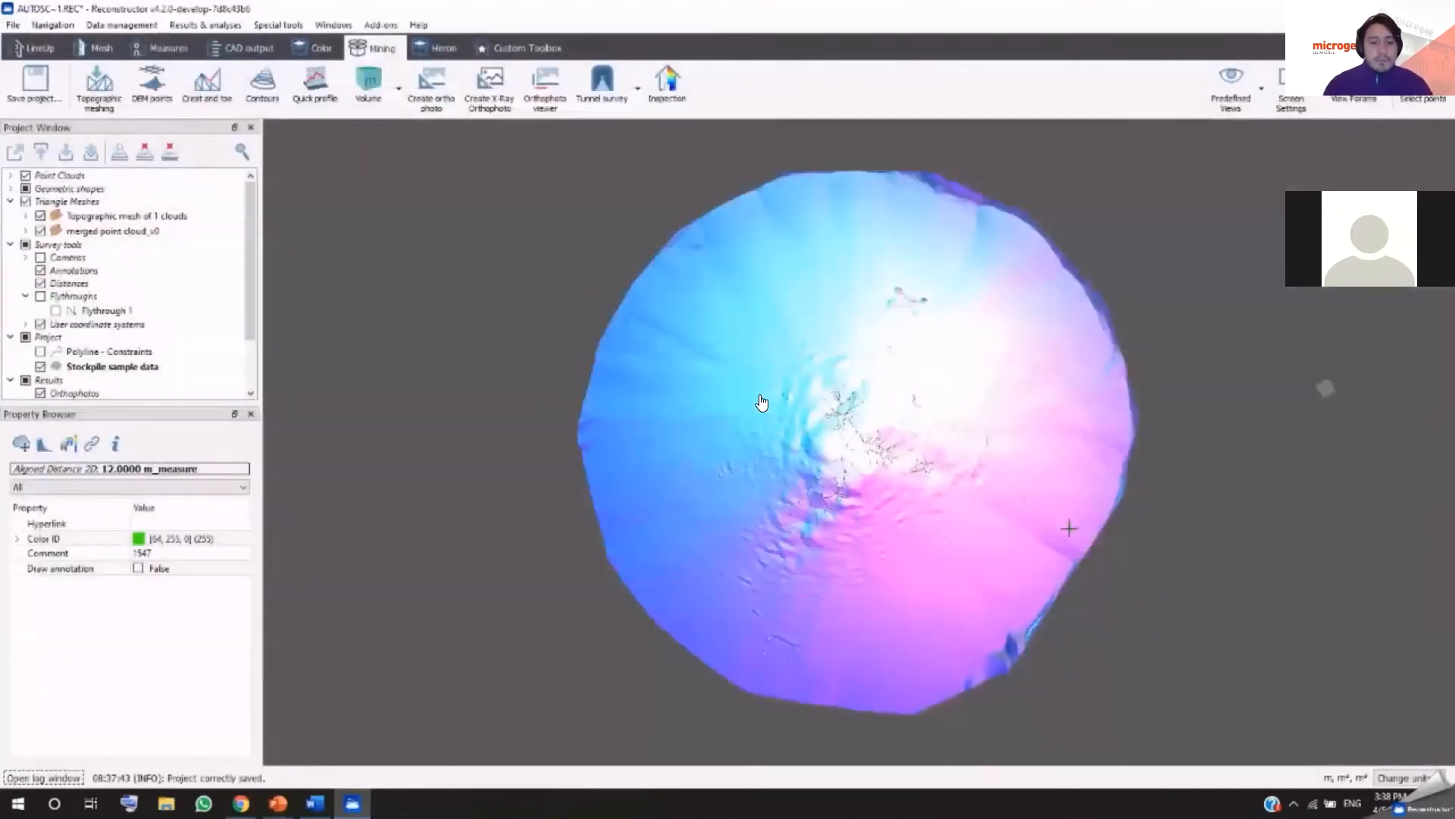
pyautogui.moveTo(901, 544); pyautogui.dragTo(900, 467)
pyautogui.moveTo(852, 531); pyautogui.dragTo(979, 448)
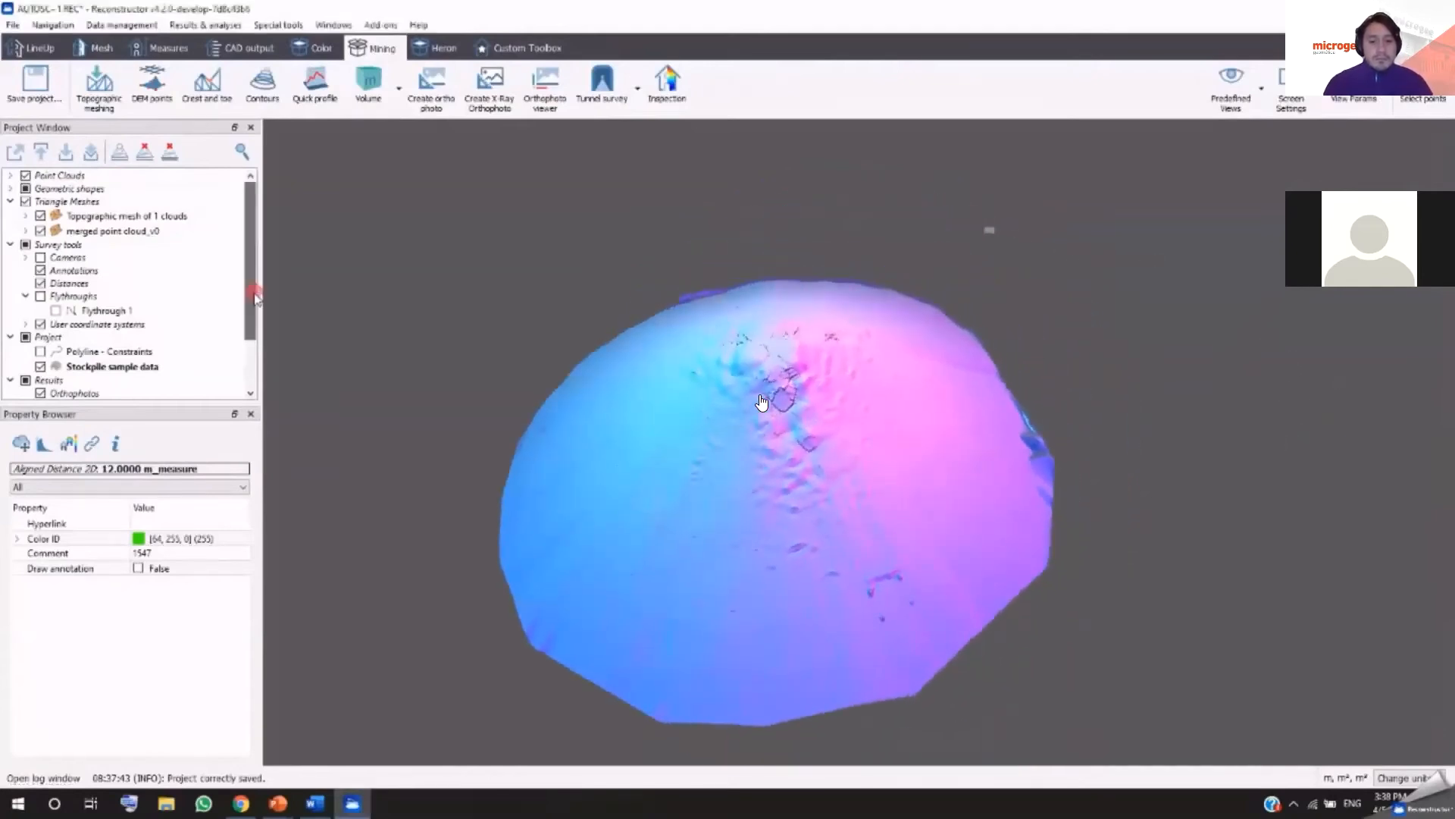
pyautogui.scroll(-2, 253, 293)
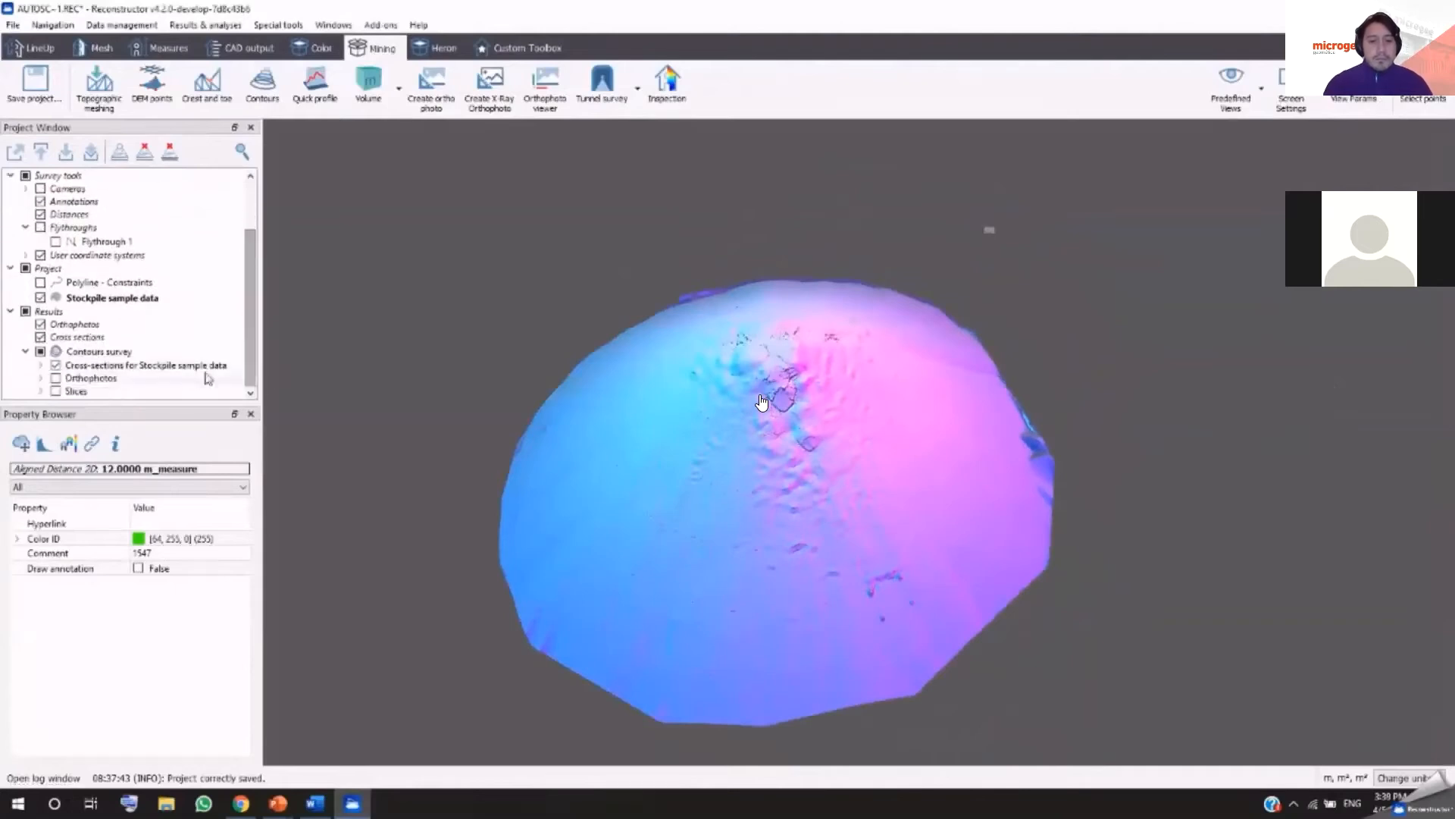
pyautogui.click(48, 310)
pyautogui.click(79, 352)
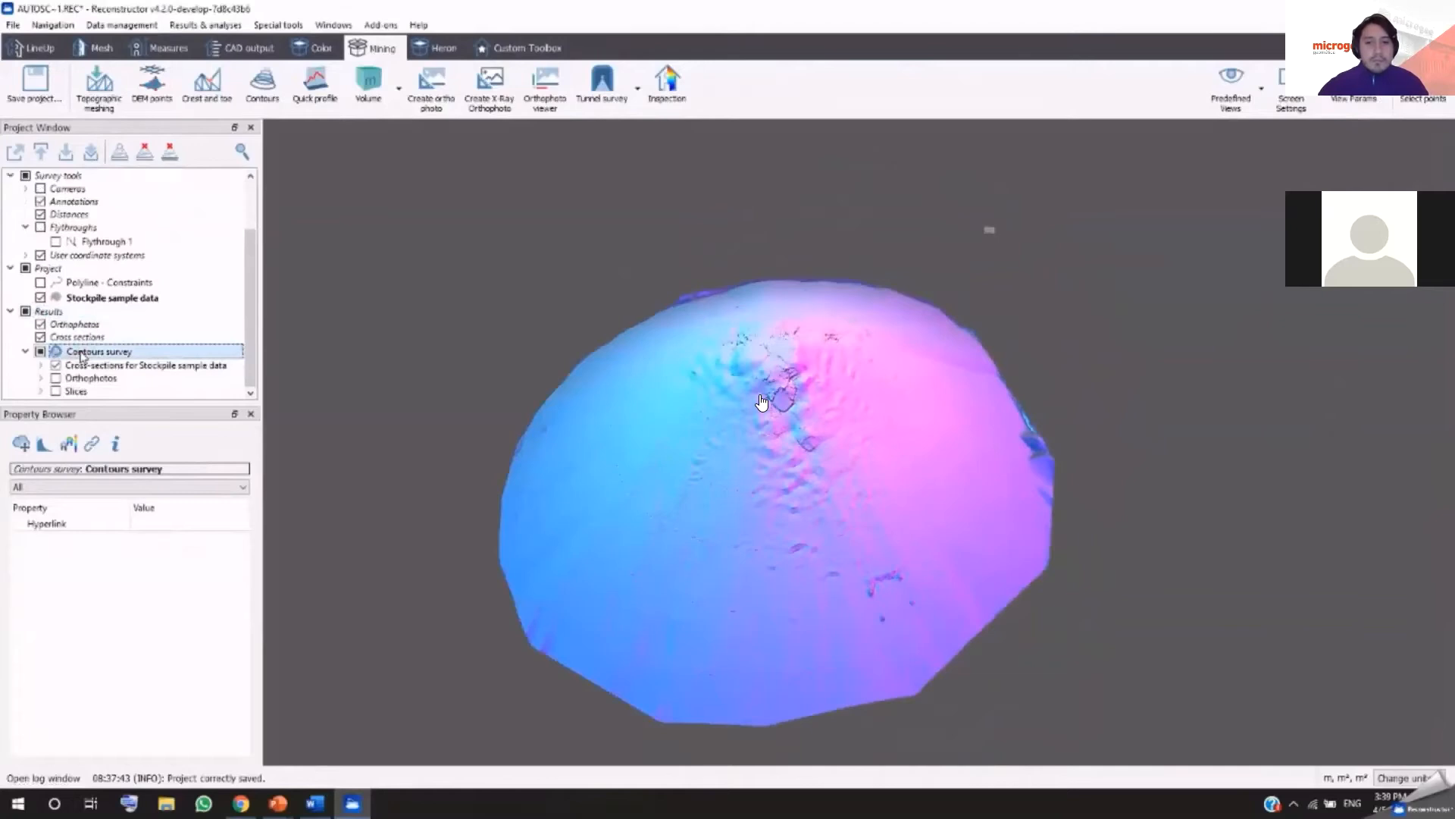
pyautogui.click(41, 364)
pyautogui.scroll(-1, 133, 371)
pyautogui.scroll(-1, 135, 370)
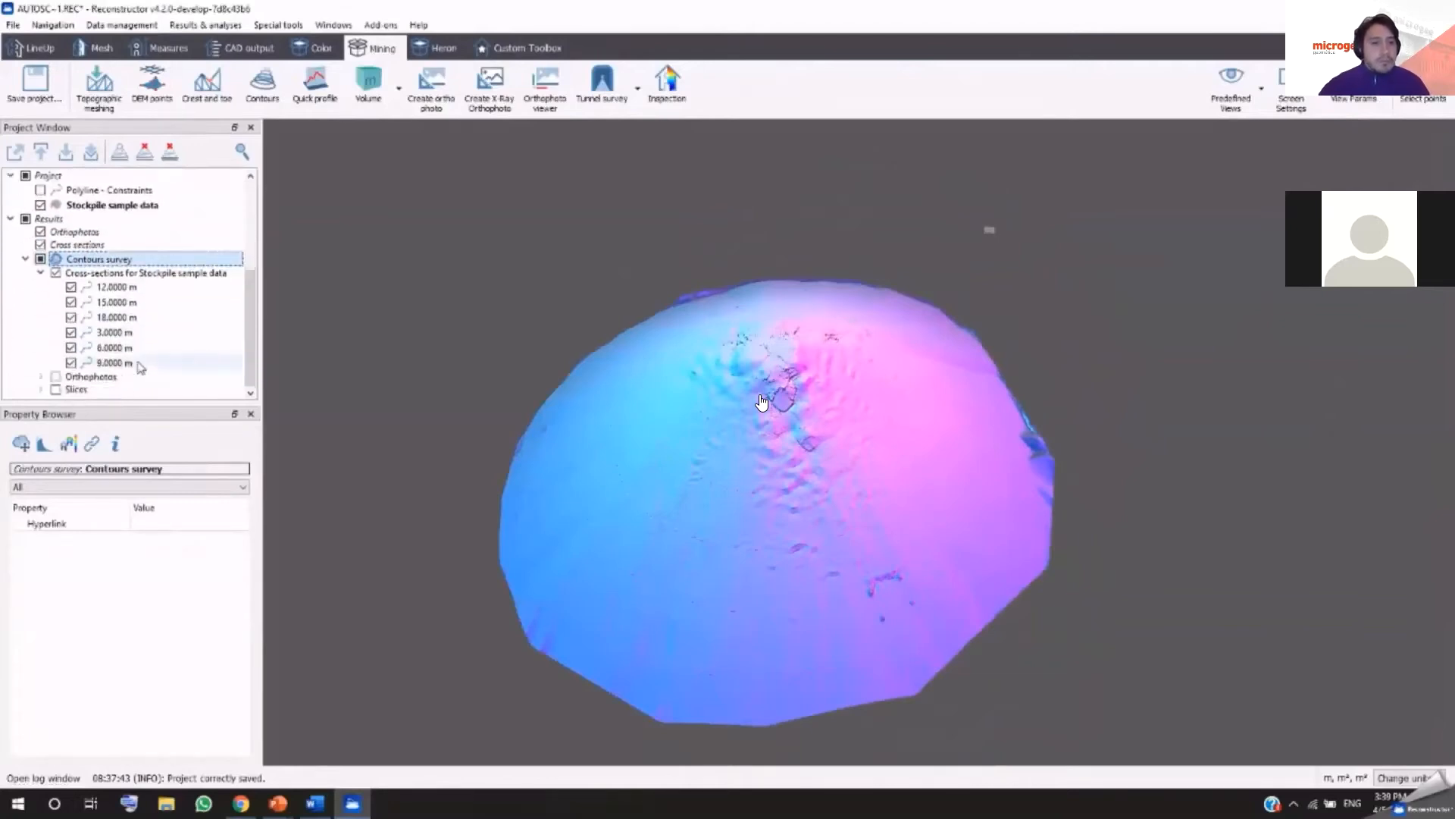
# Step: Unload the Stockpile sample data model from the 3D scene
pyautogui.click(118, 206)
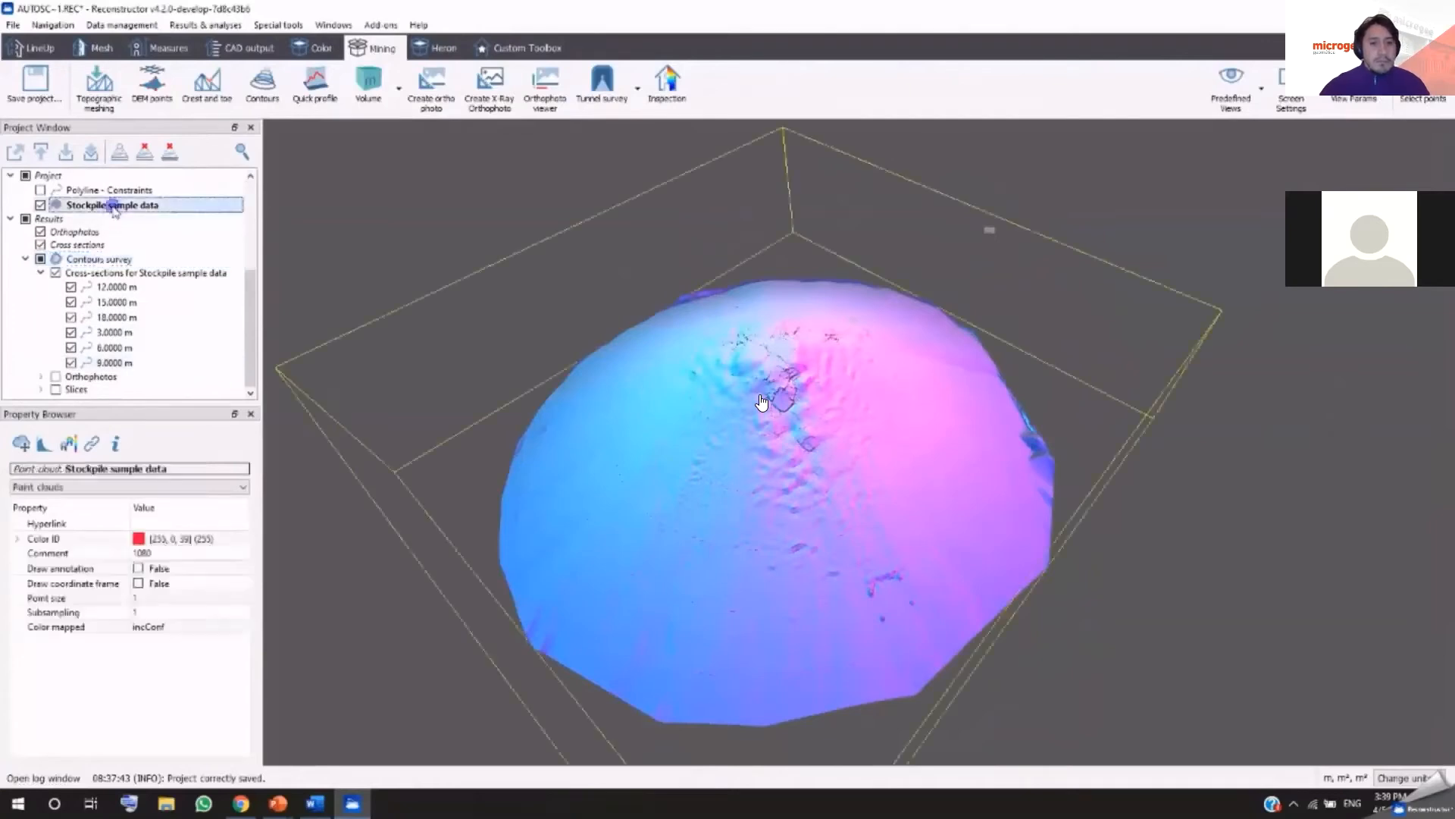
pyautogui.rightClick(117, 207)
pyautogui.click(138, 218)
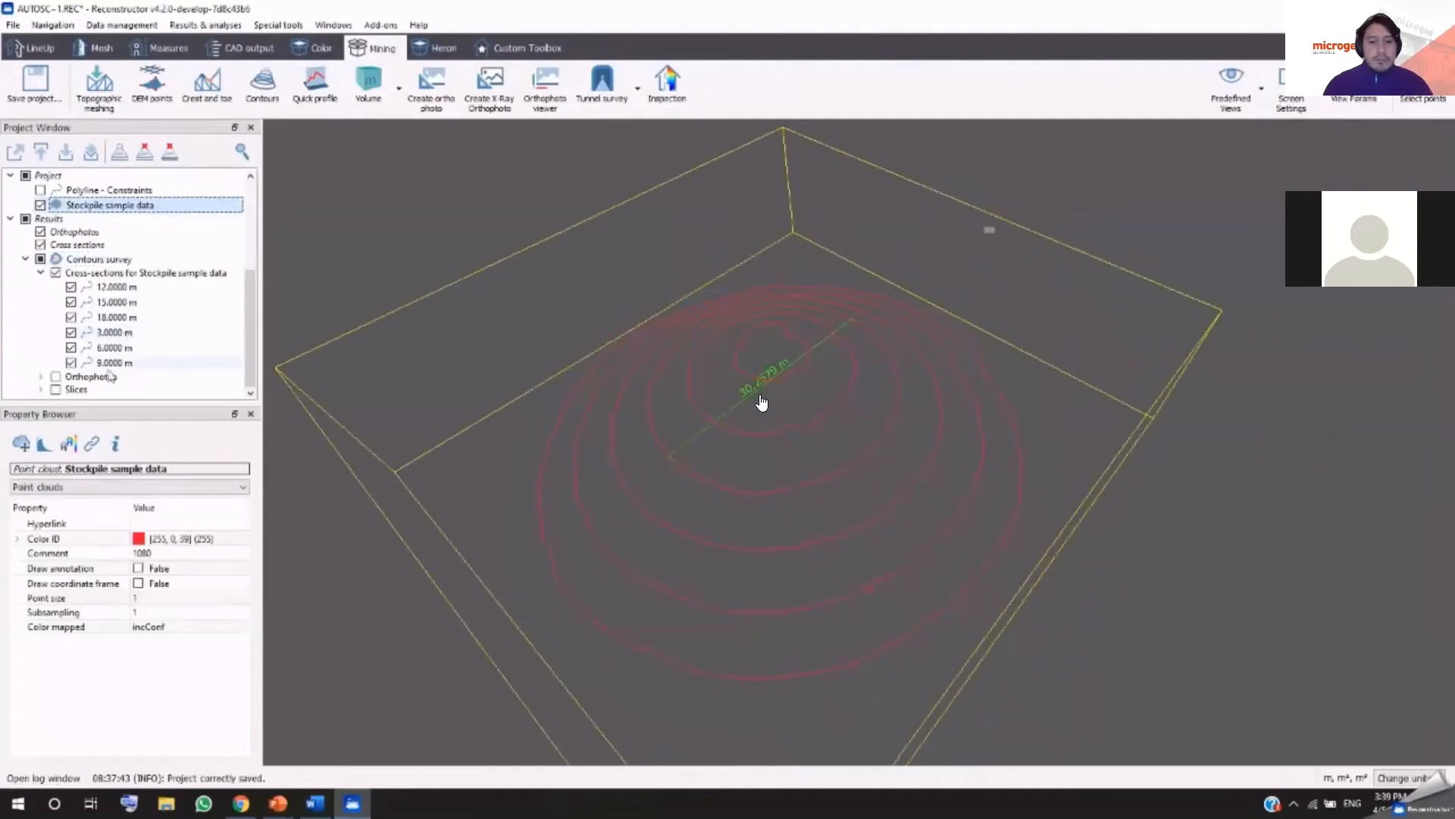
# Step: Expand the contours survey's orthophotos and slices and review the elements stored for each elevation
pyautogui.click(41, 377)
pyautogui.scroll(-1, 148, 353)
pyautogui.scroll(-2, 149, 354)
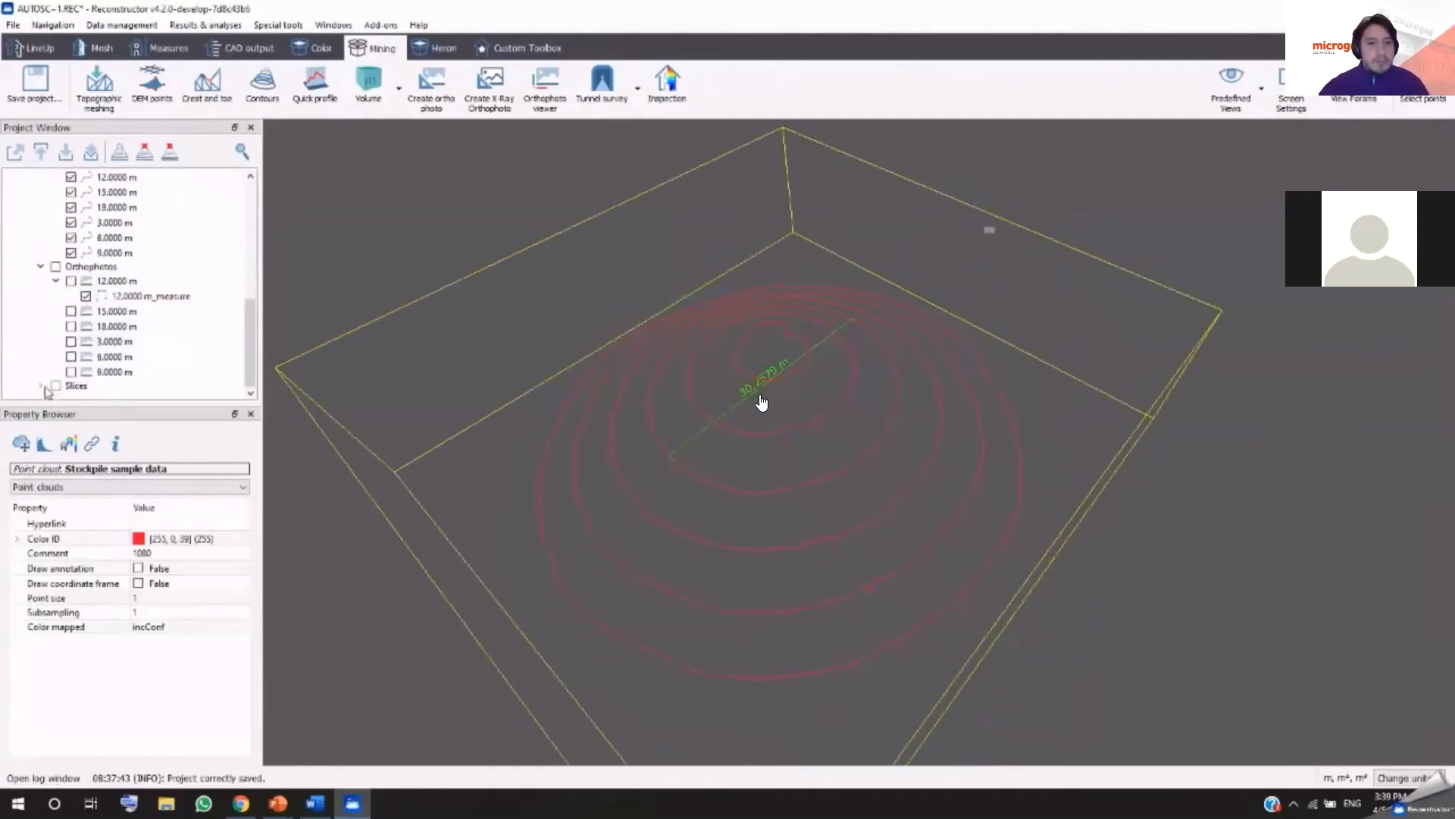
pyautogui.click(42, 385)
pyautogui.scroll(-2, 140, 364)
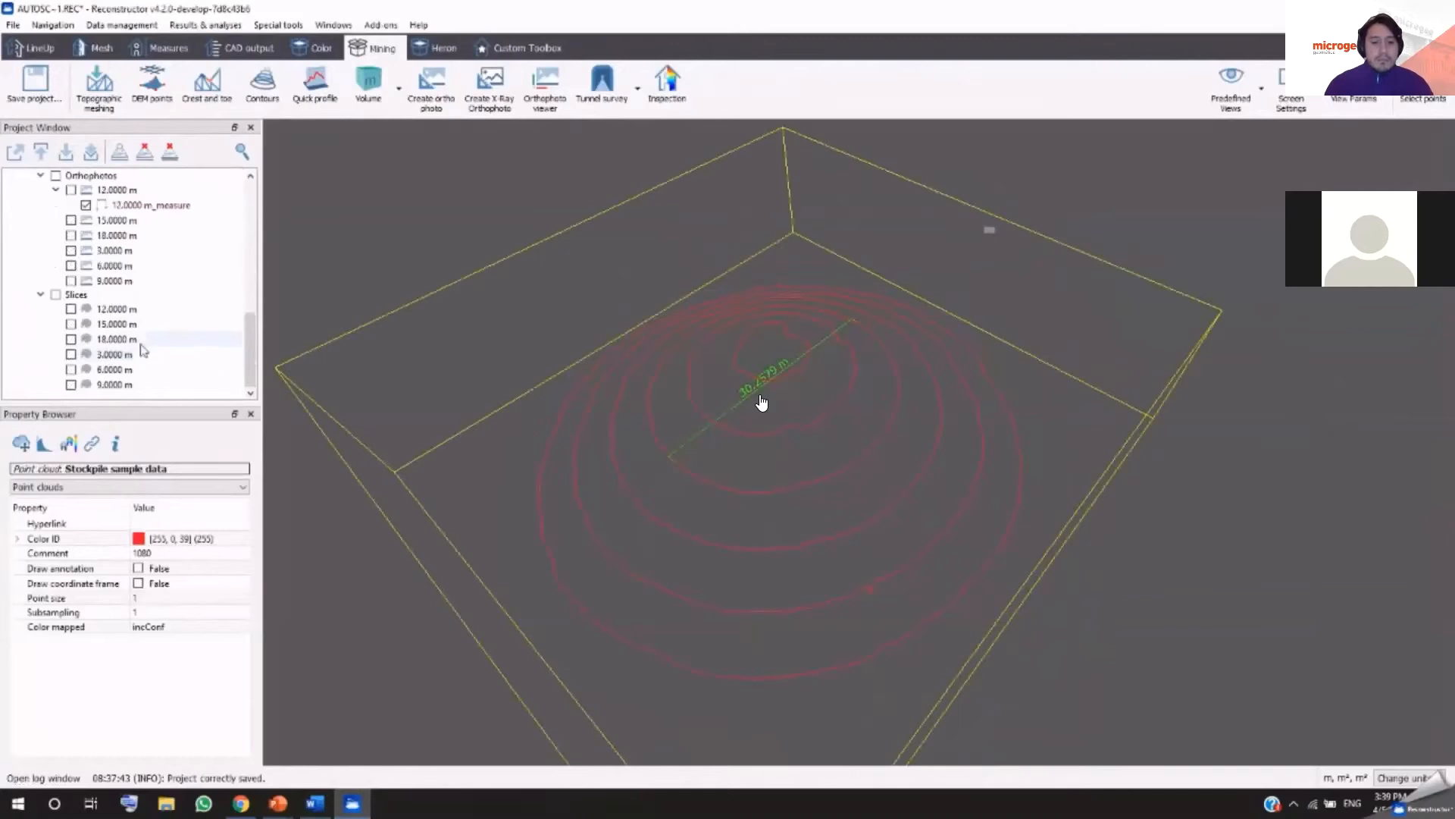
pyautogui.scroll(4, 142, 356)
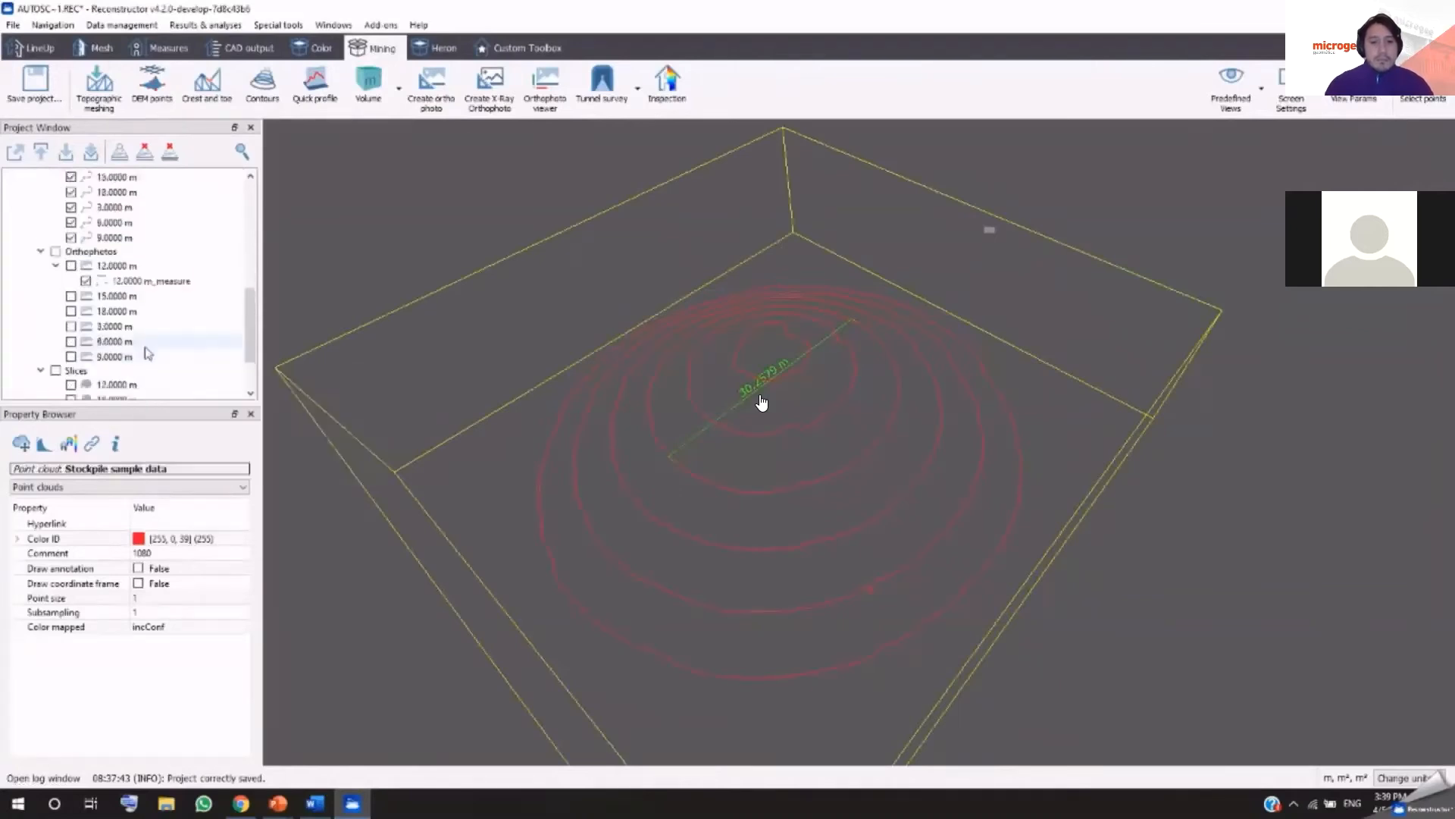
# Step: Open the section survey export for the contours survey and set the orthophotos to export as Image + AutoCAD script
pyautogui.click(98, 202)
pyautogui.rightClick(120, 204)
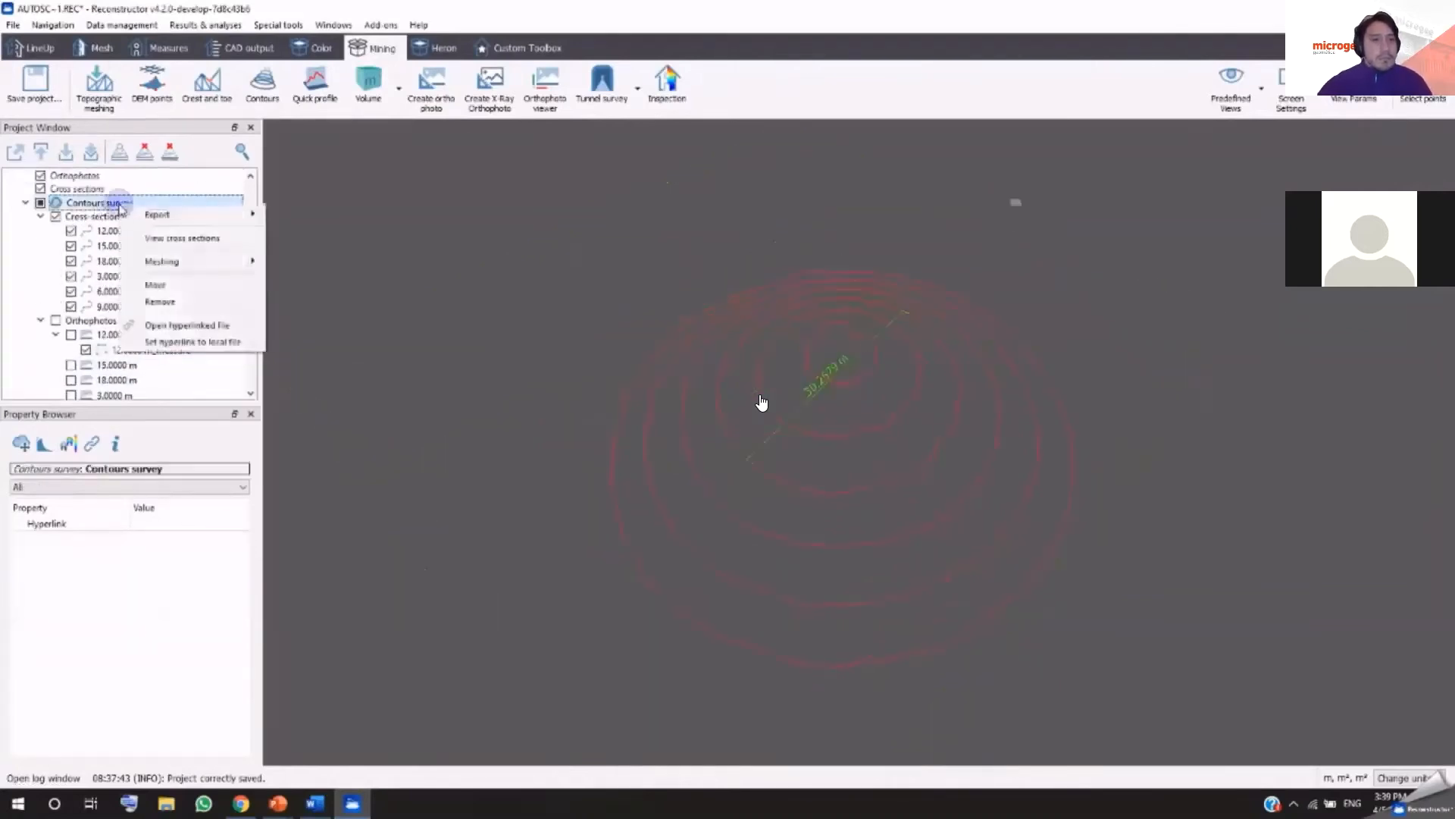
pyautogui.moveTo(170, 216)
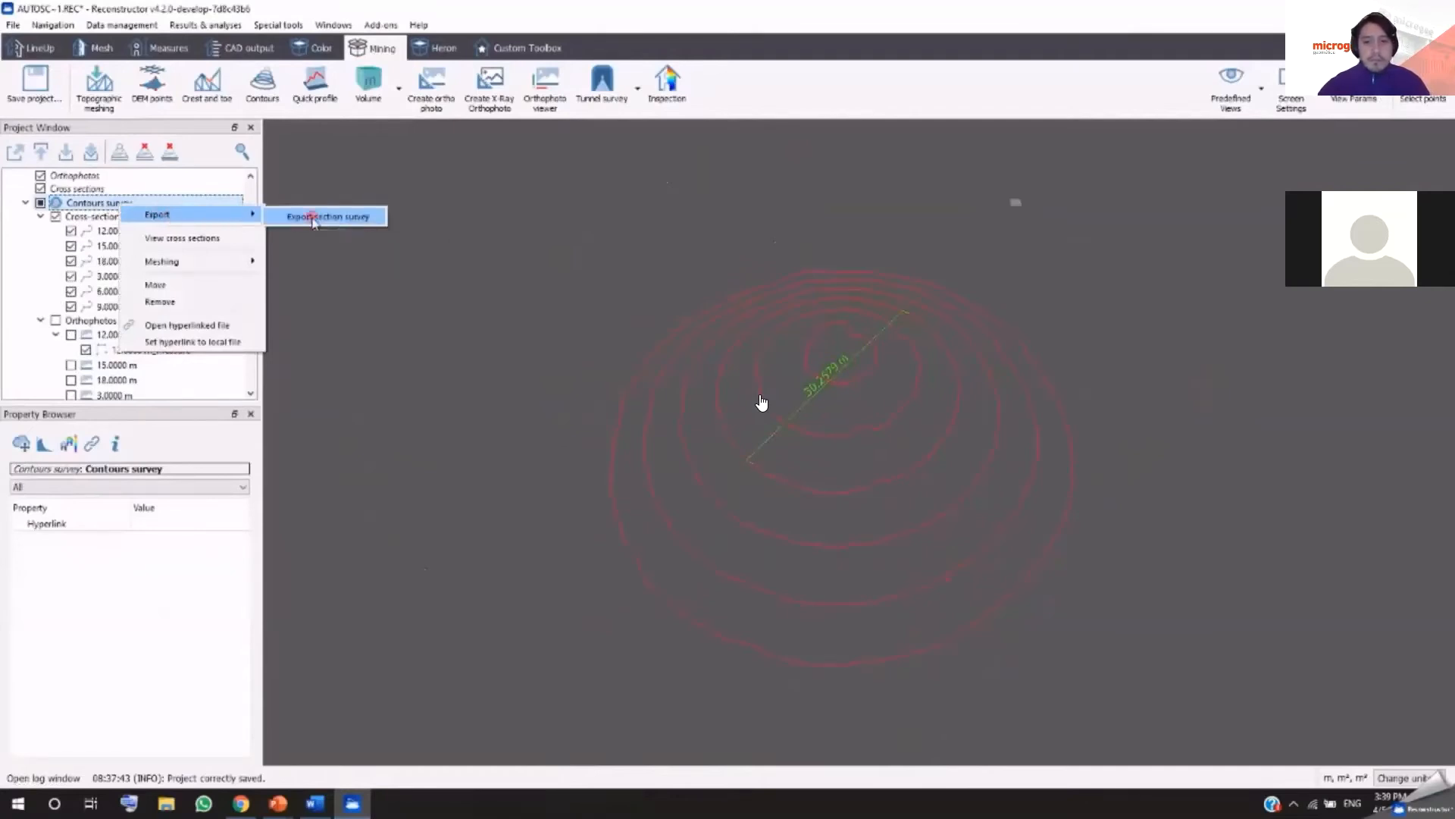
pyautogui.click(326, 217)
pyautogui.moveTo(659, 327); pyautogui.dragTo(413, 317)
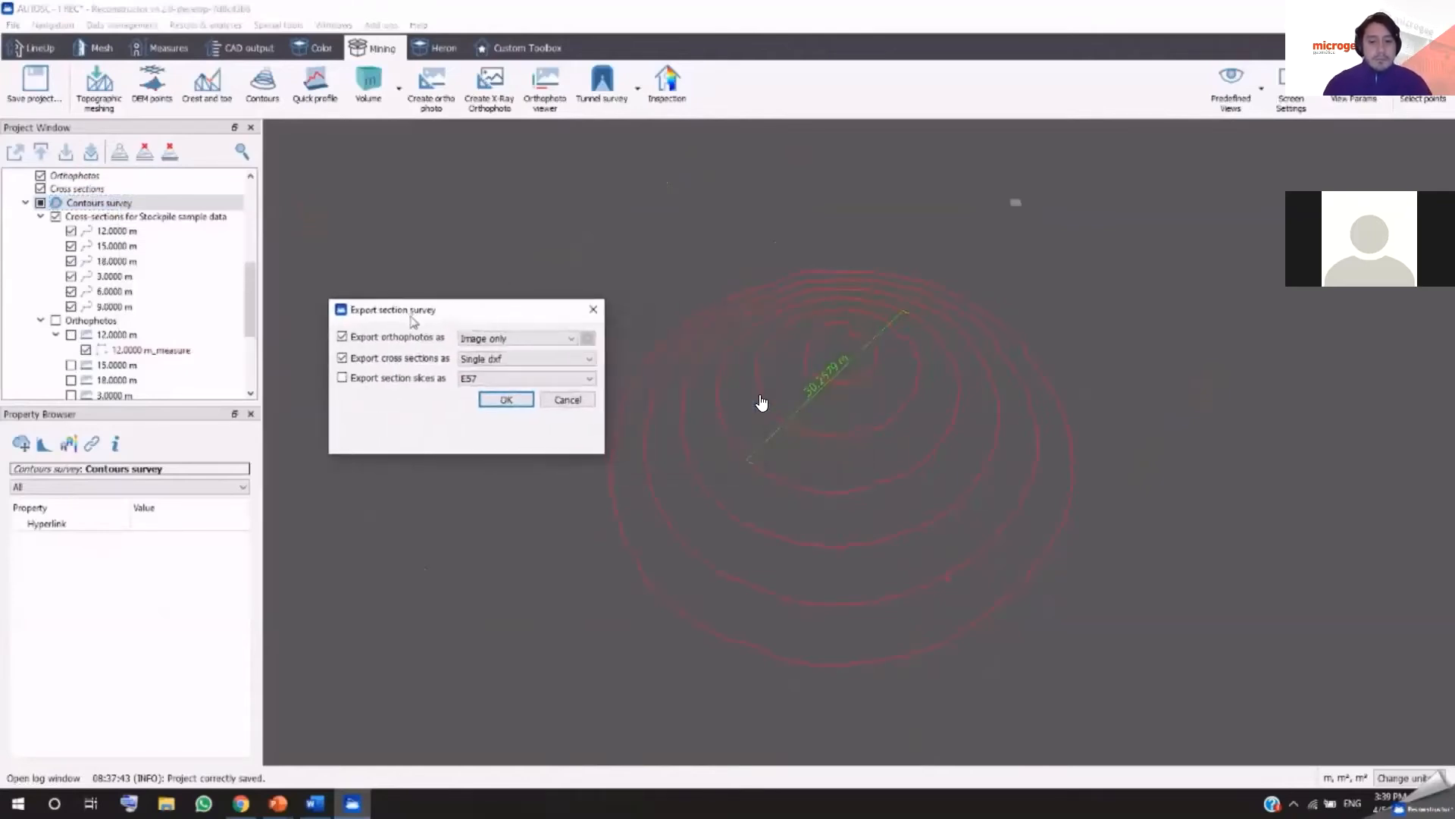
pyautogui.click(574, 339)
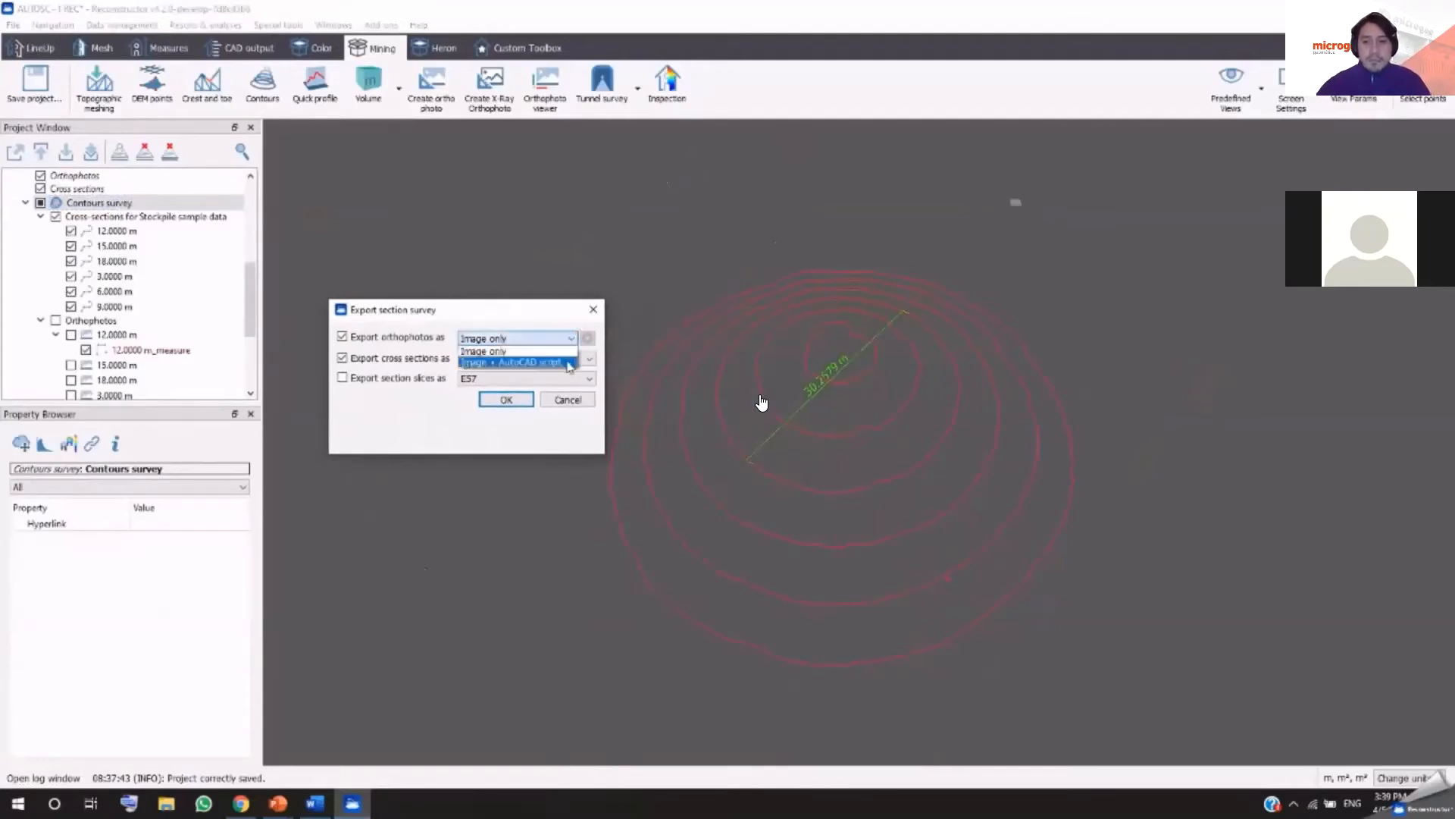
pyautogui.click(568, 364)
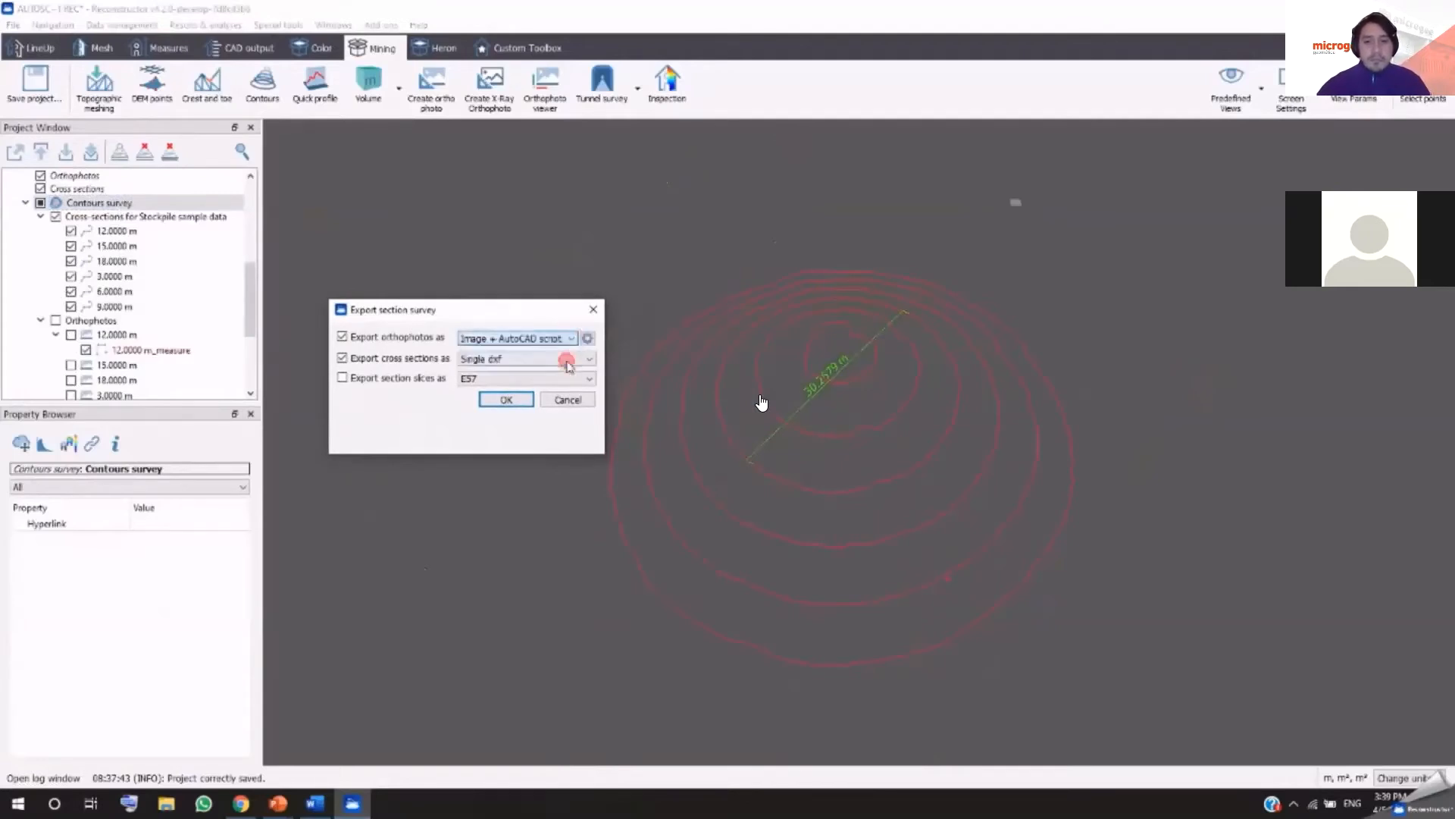
# Step: Configure the AutoCAD orthophoto export to include 3D position and orientation and create a new UCS matching the orthophoto
pyautogui.click(589, 339)
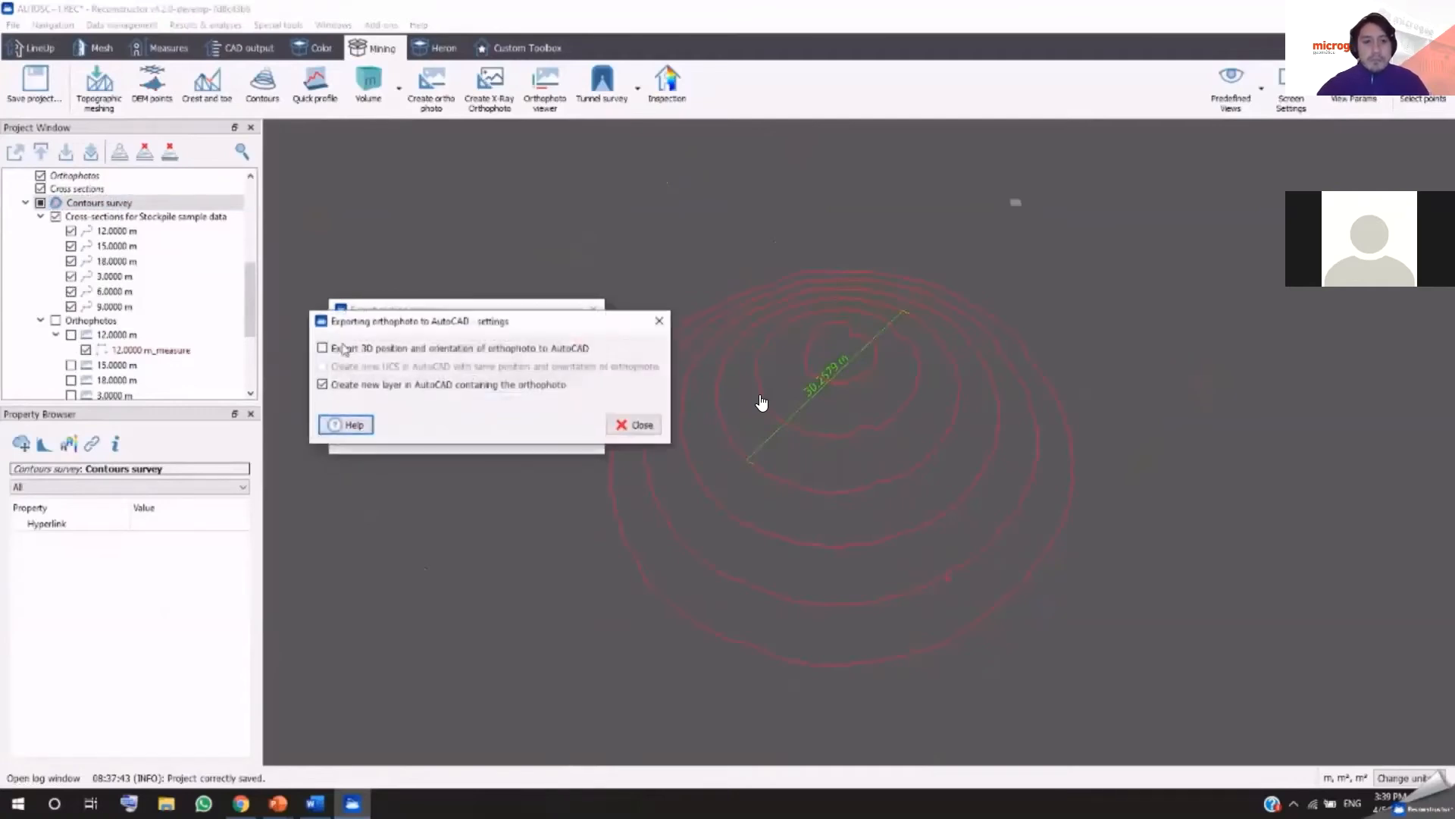
pyautogui.click(343, 351)
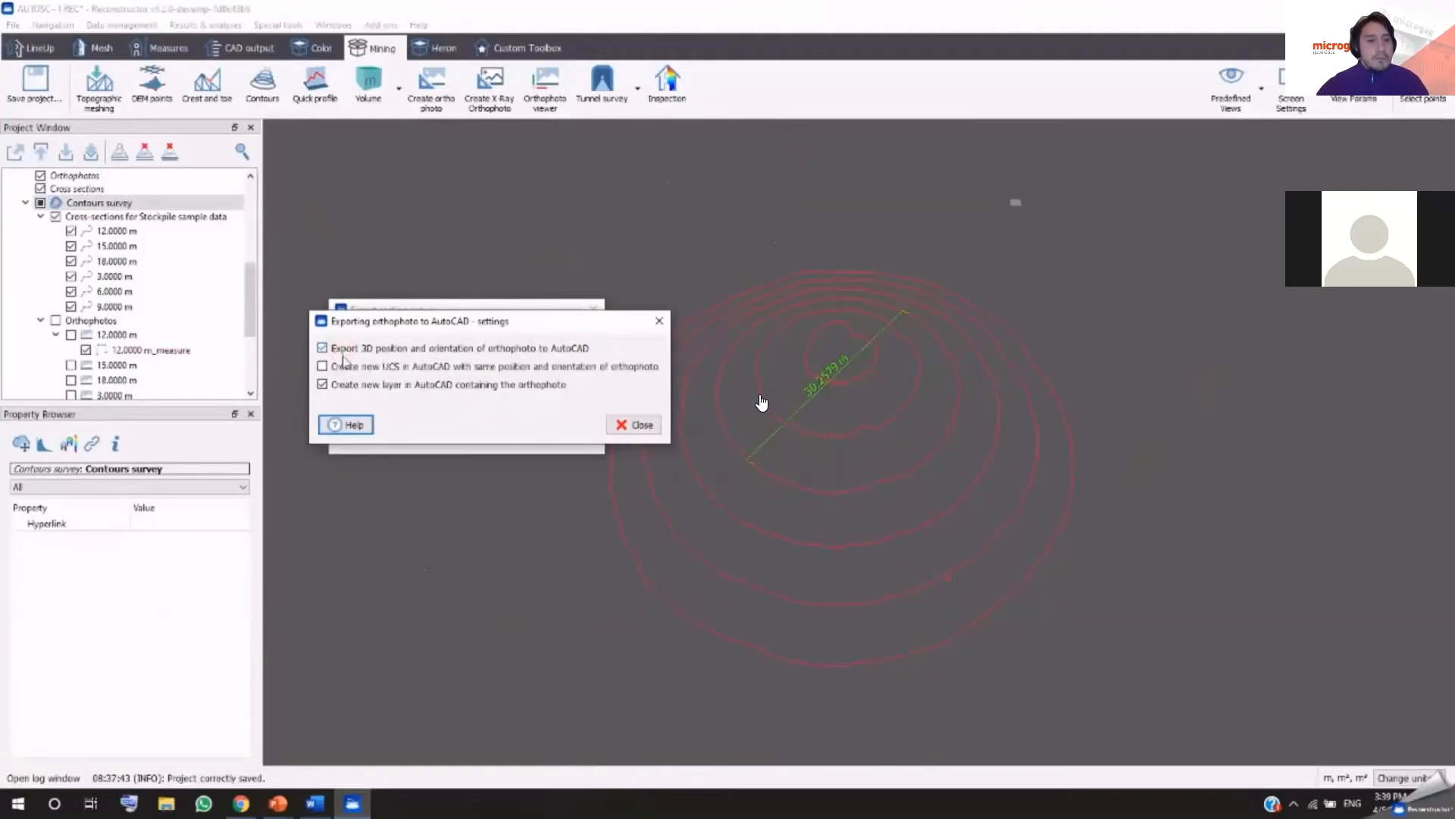
pyautogui.click(345, 368)
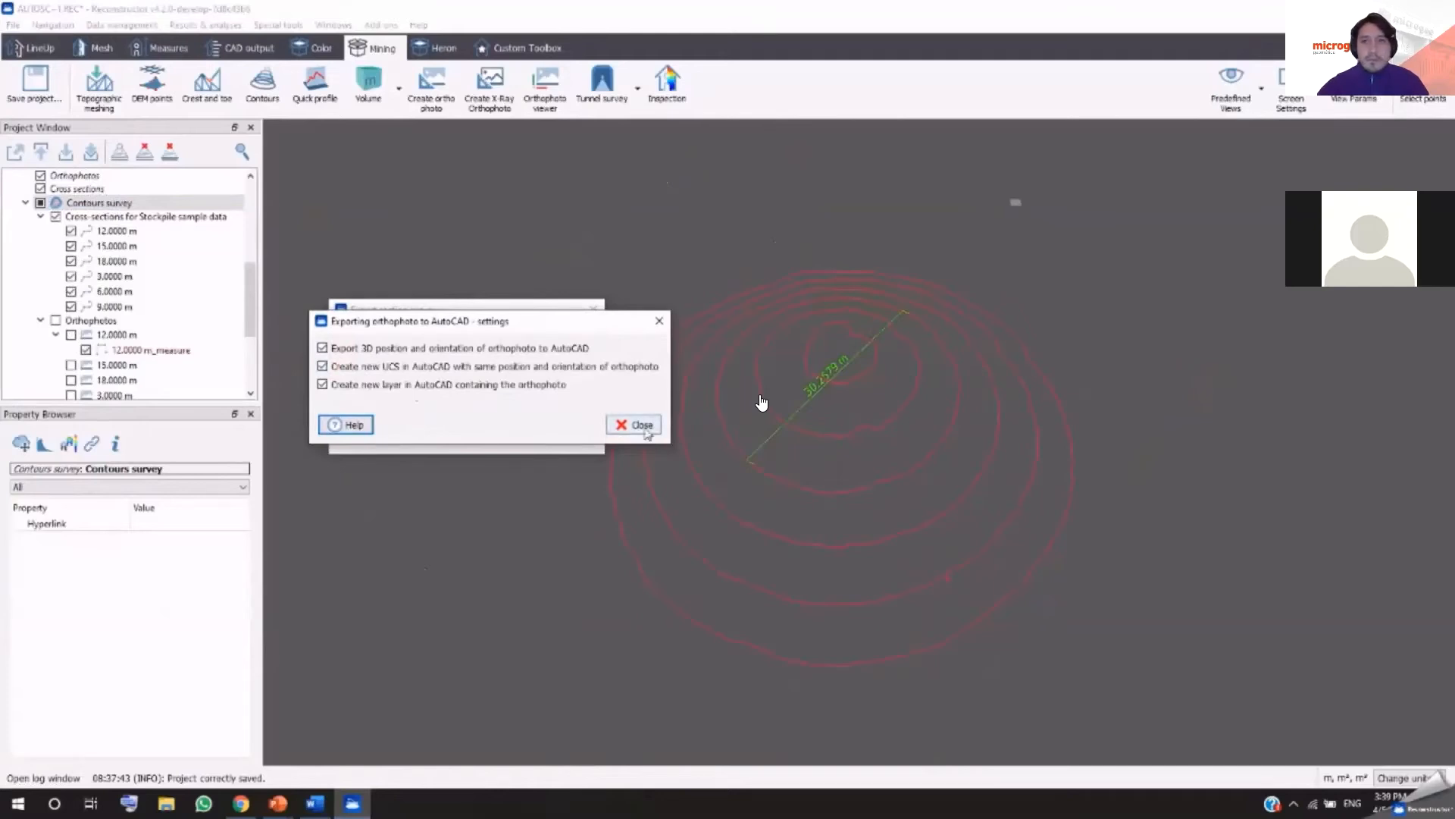
pyautogui.click(645, 429)
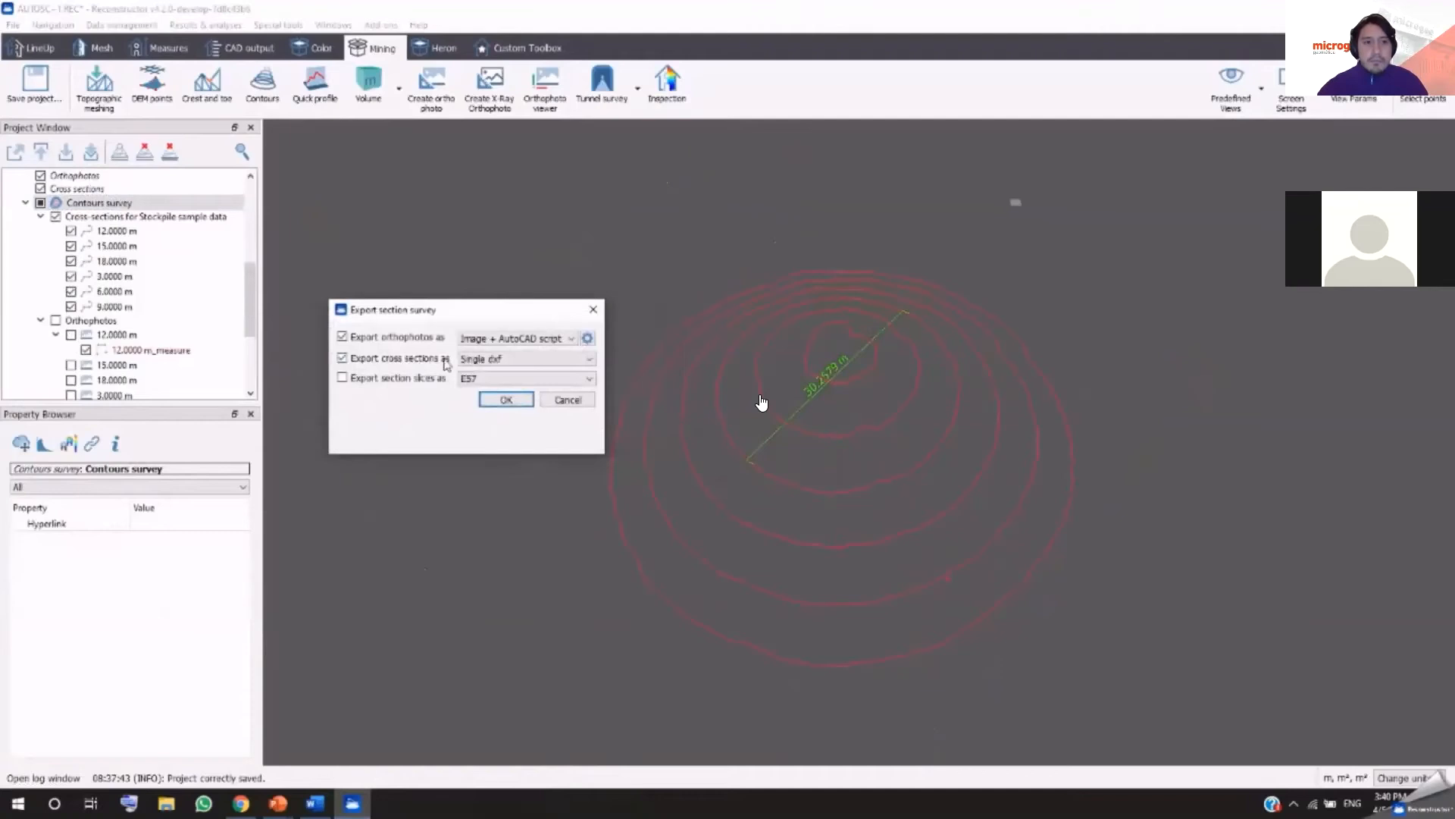
# Step: Keep the cross sections as Single dxf, include the section slices as E57 and run the contours survey export
pyautogui.click(562, 361)
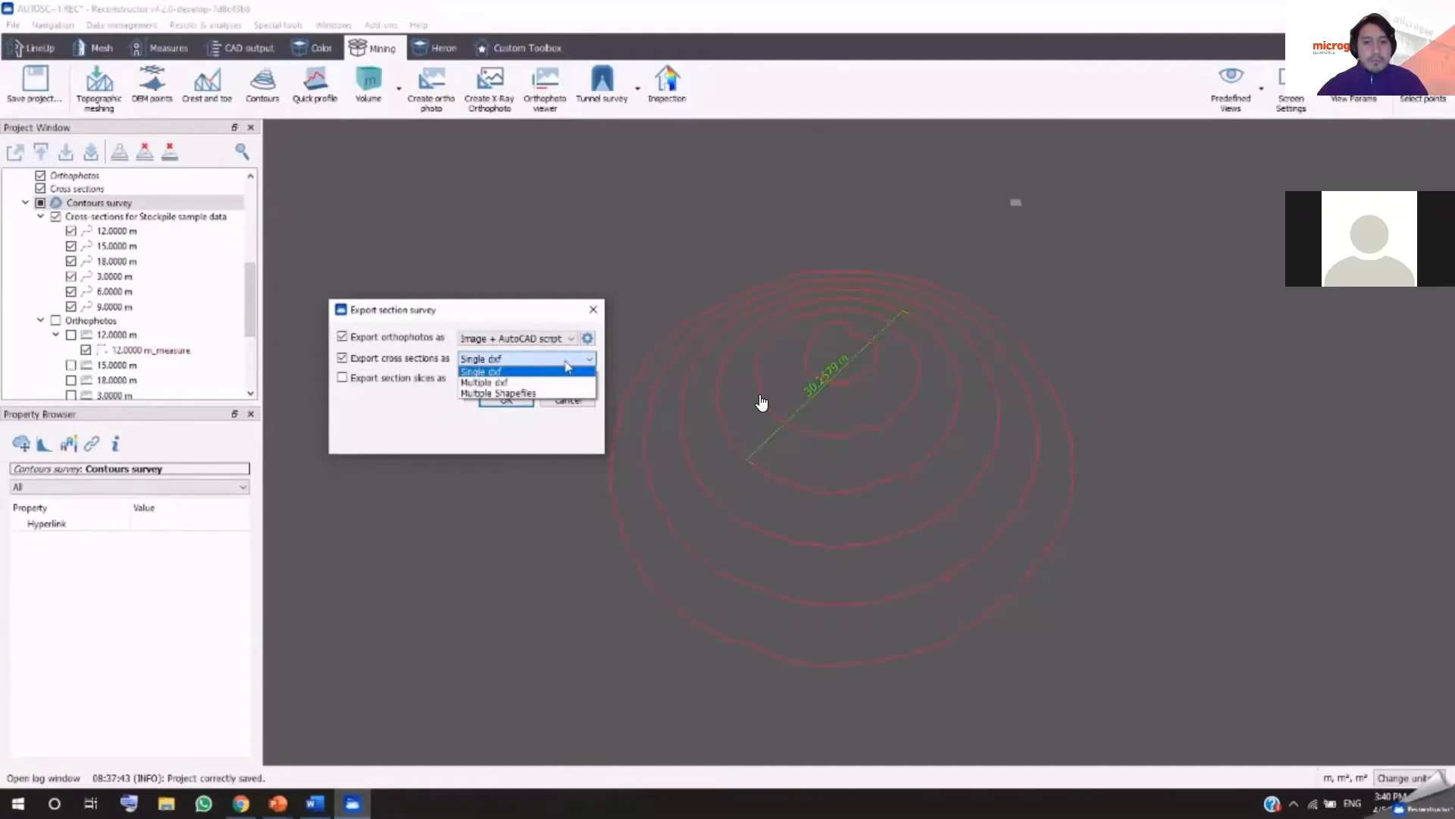
pyautogui.click(568, 367)
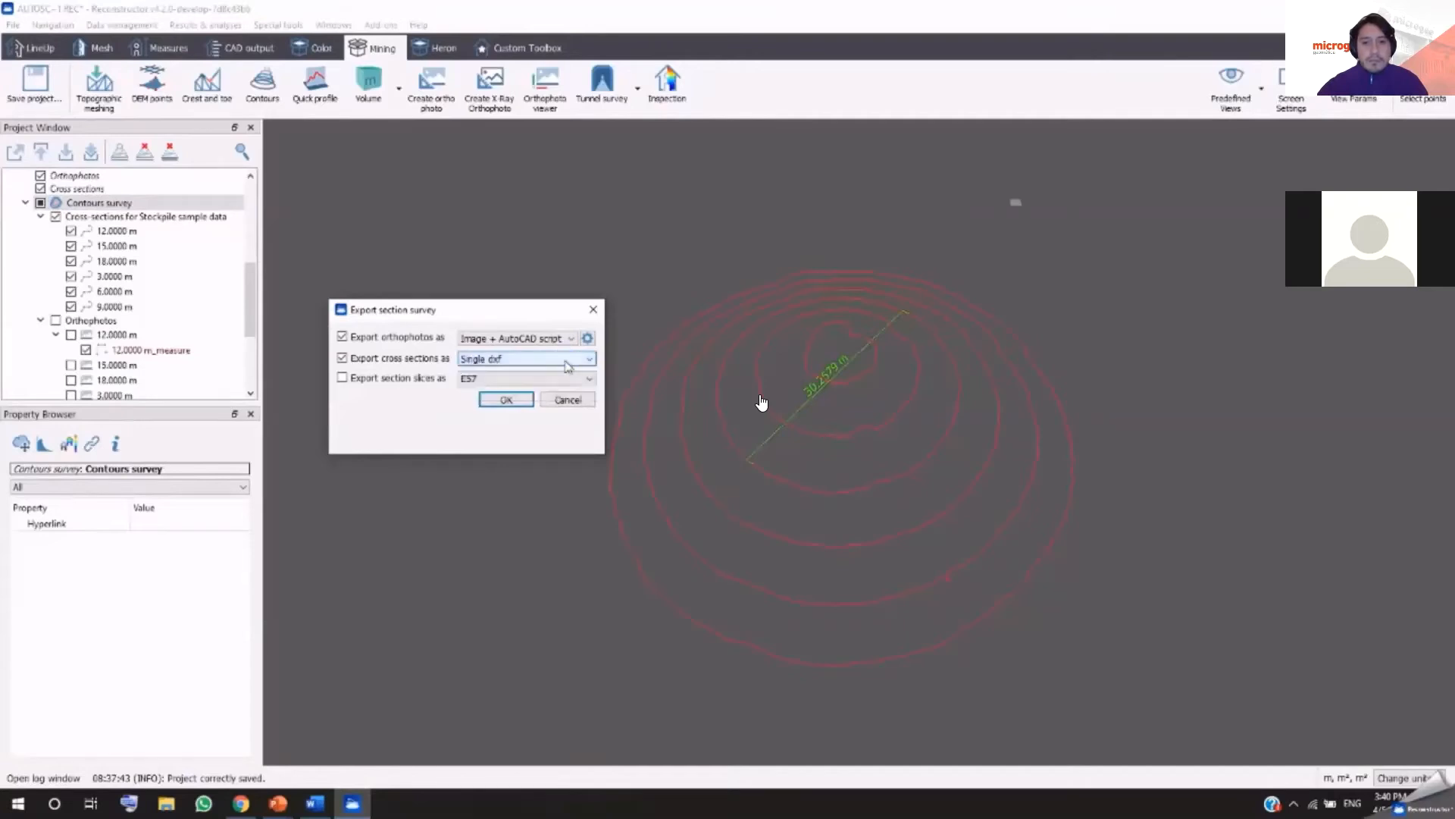
pyautogui.click(406, 383)
pyautogui.click(588, 379)
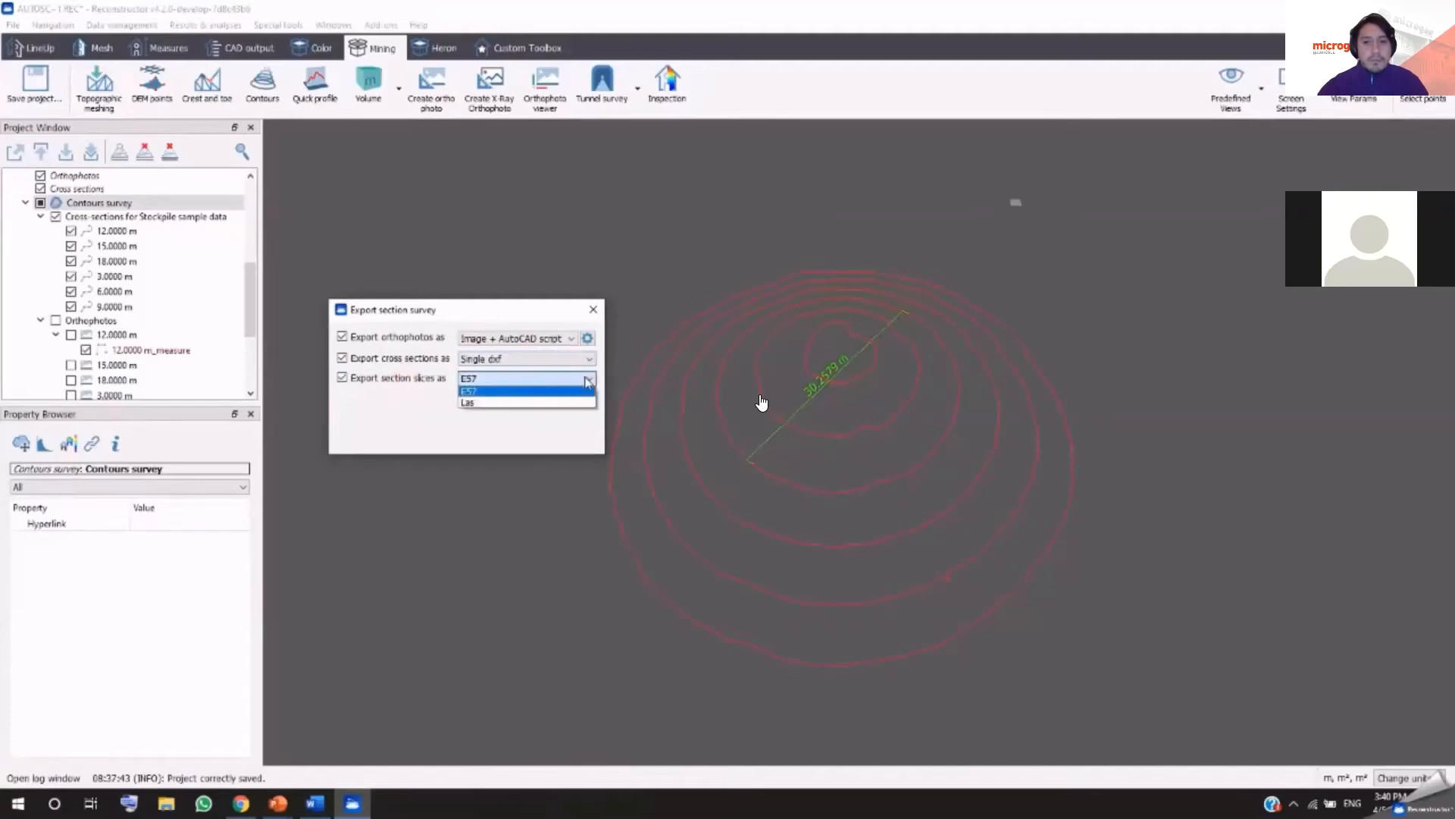
pyautogui.click(576, 392)
pyautogui.click(570, 399)
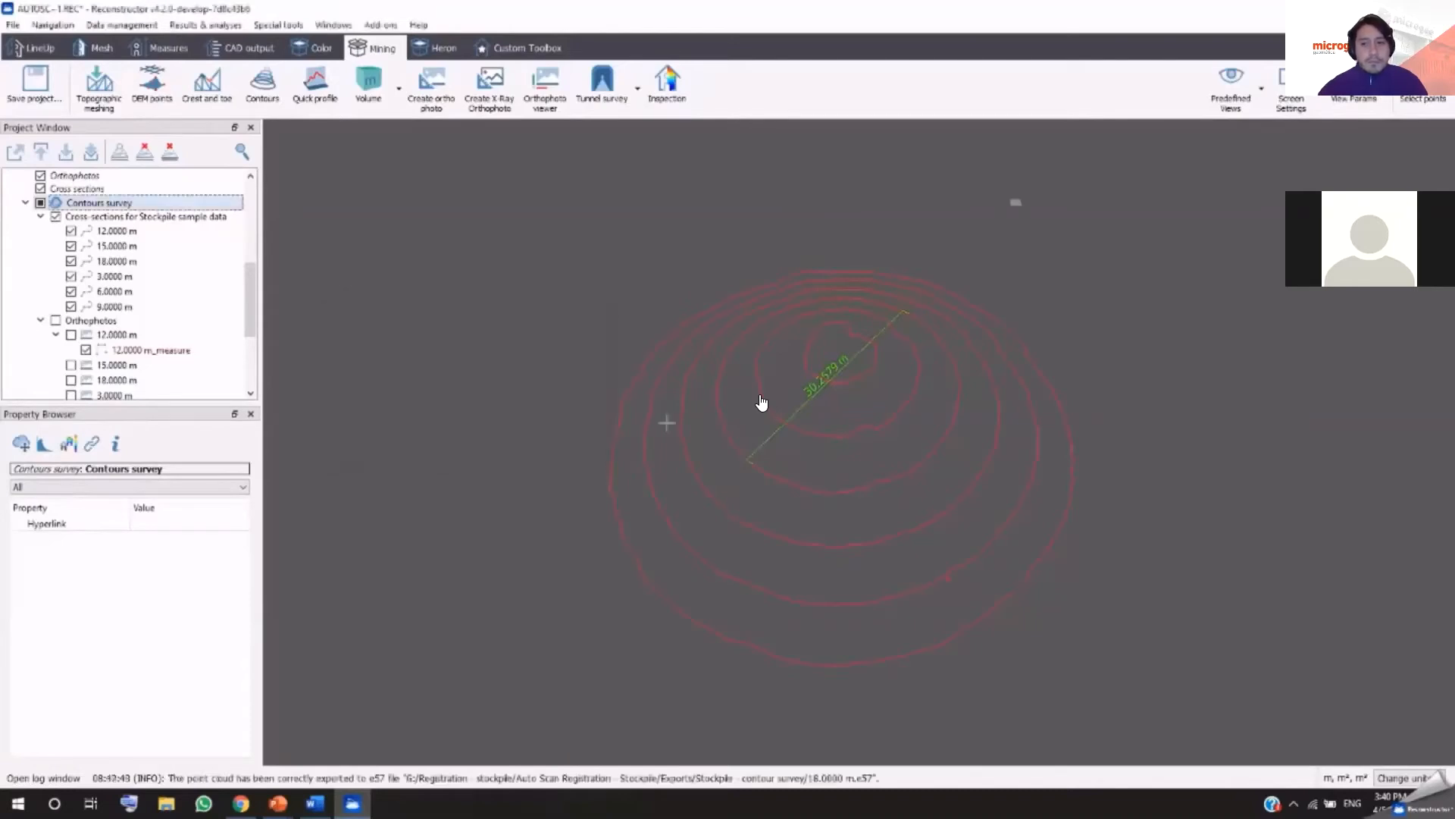
# Step: Open the stockpile cloud's containing folder and examine the exported files in Exports, Stockpile - contour survey, including the contours drawing
pyautogui.moveTo(253, 316); pyautogui.dragTo(255, 281)
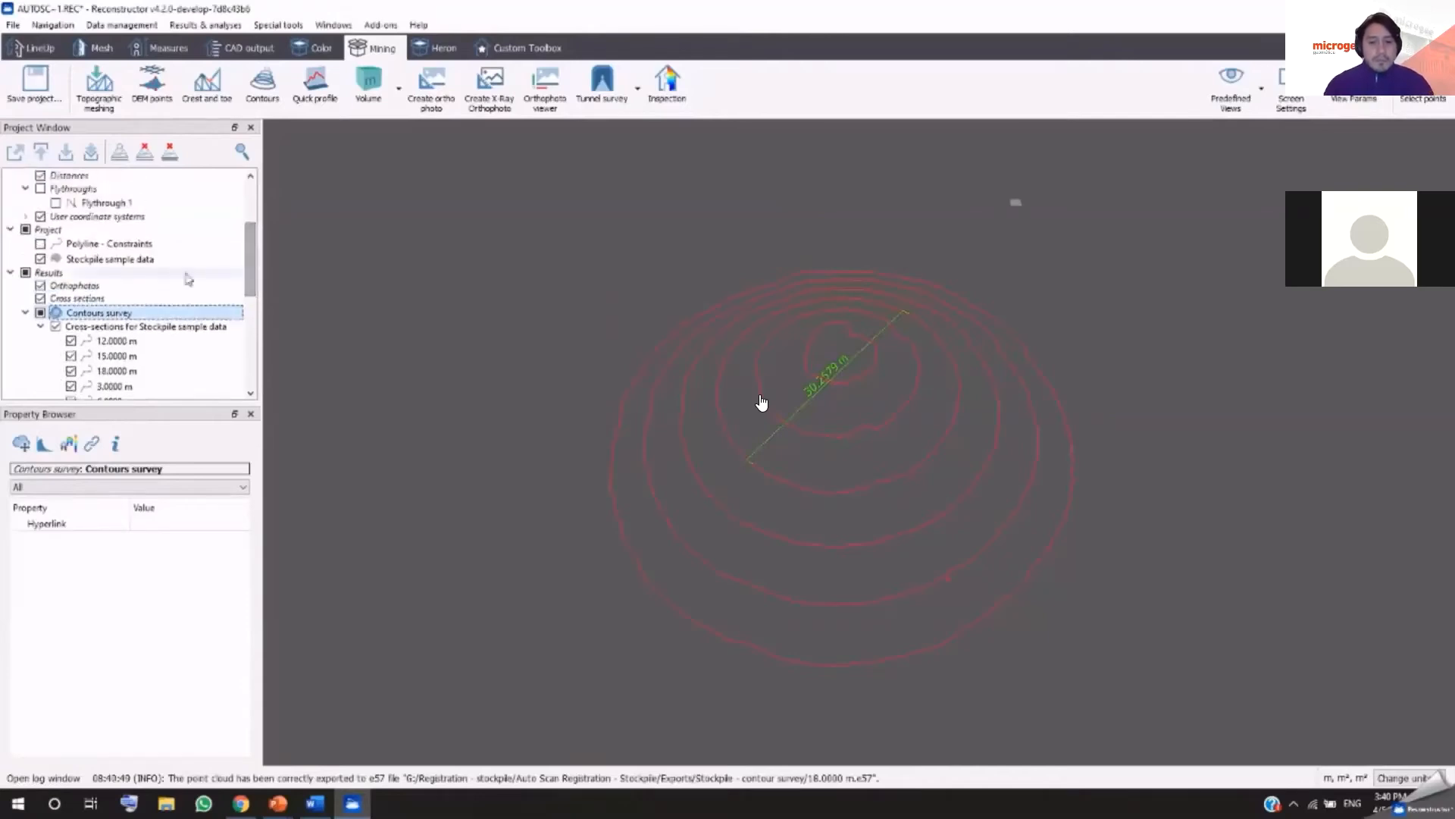
pyautogui.click(148, 261)
pyautogui.rightClick(148, 261)
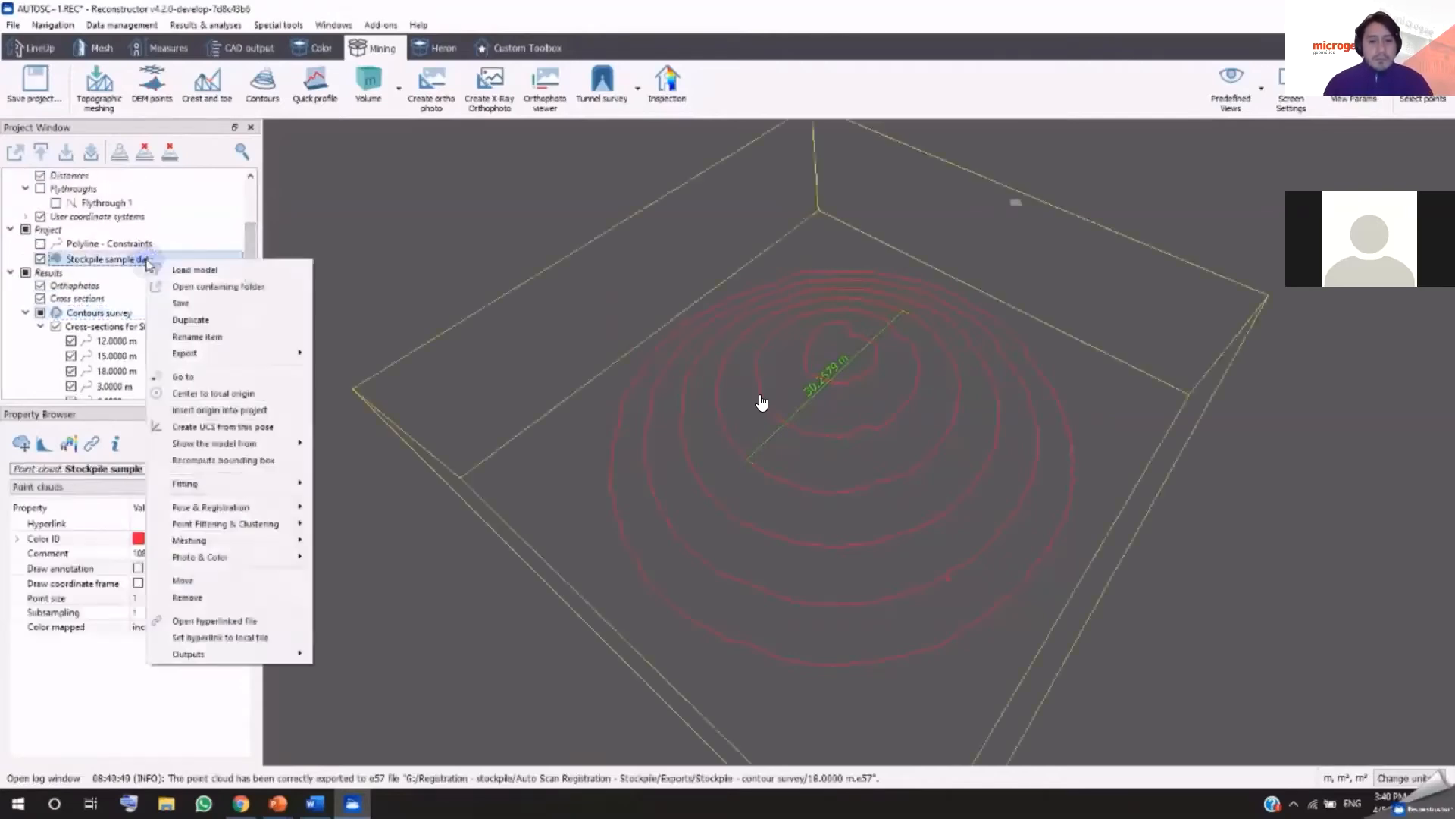
pyautogui.click(188, 286)
pyautogui.click(748, 312)
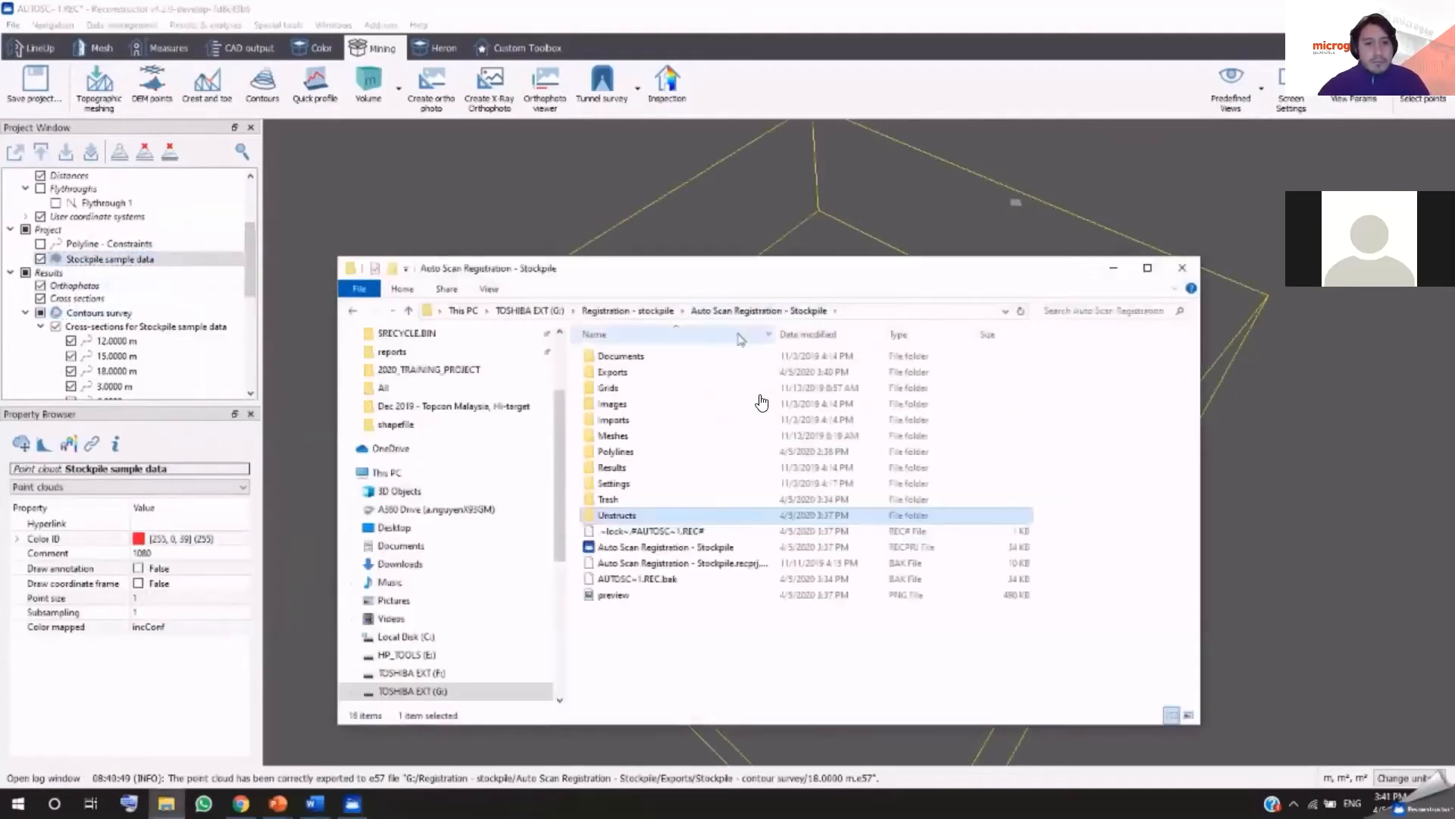
pyautogui.doubleClick(630, 374)
pyautogui.doubleClick(701, 436)
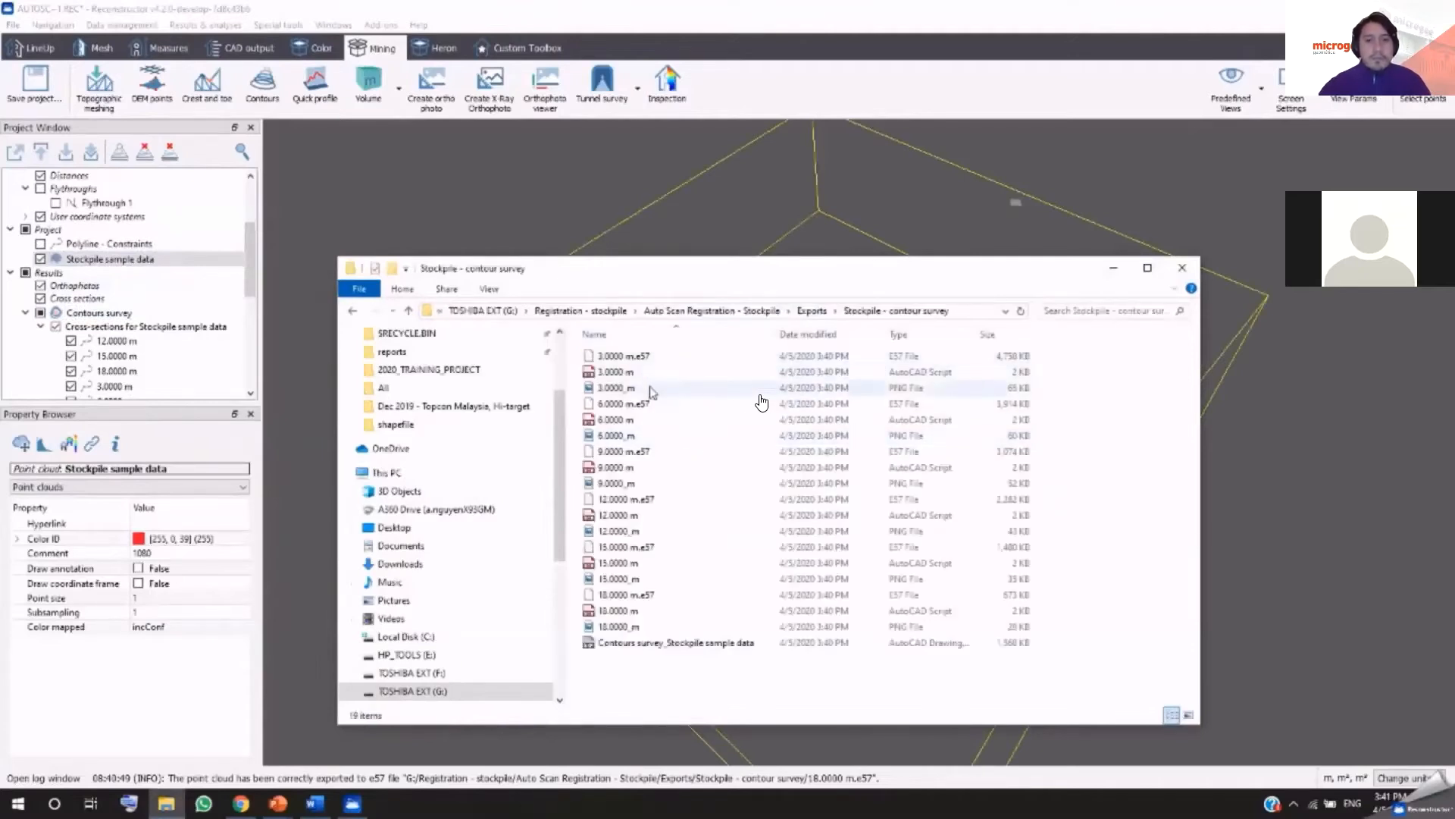
pyautogui.click(773, 644)
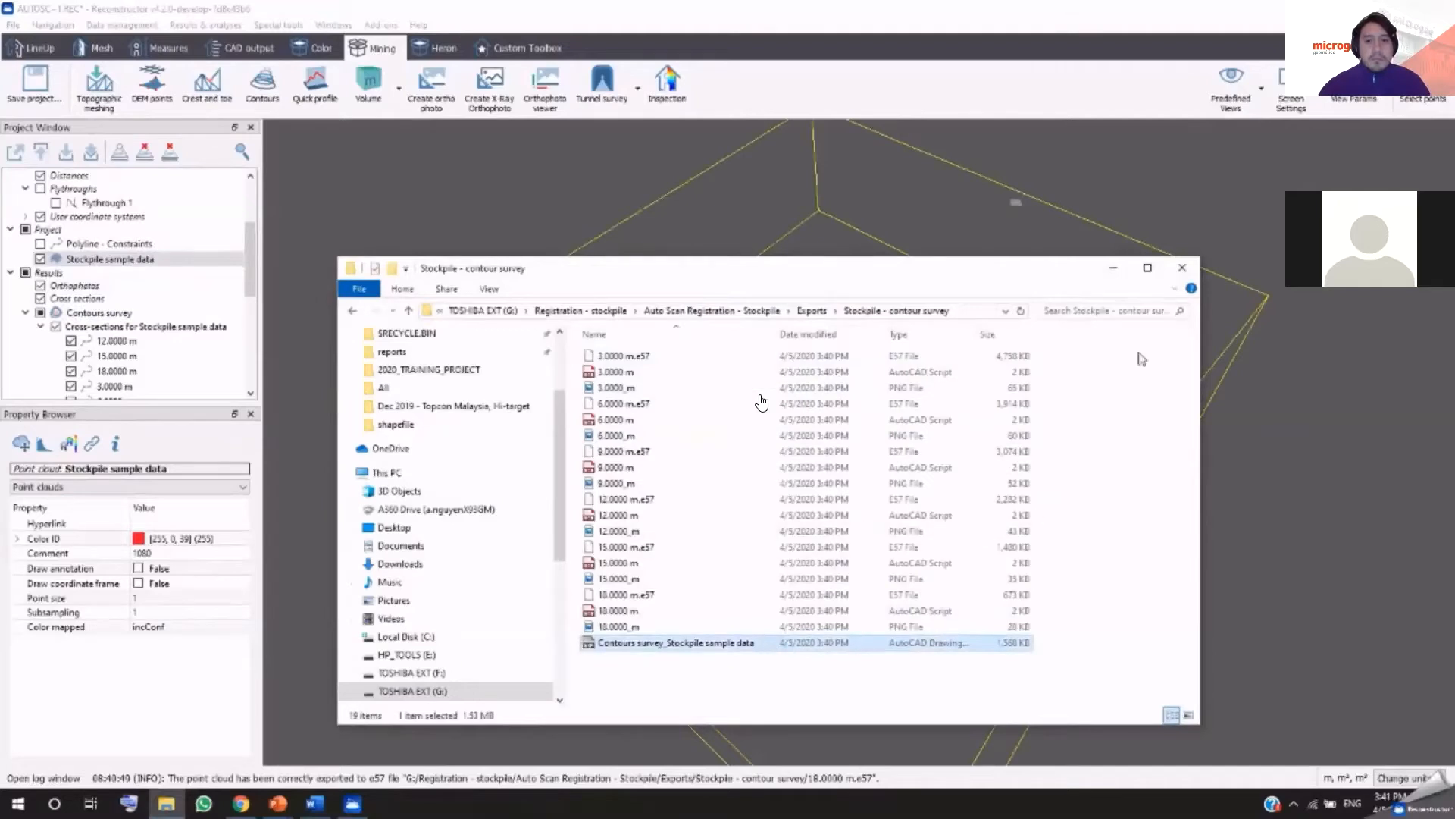
pyautogui.click(1183, 269)
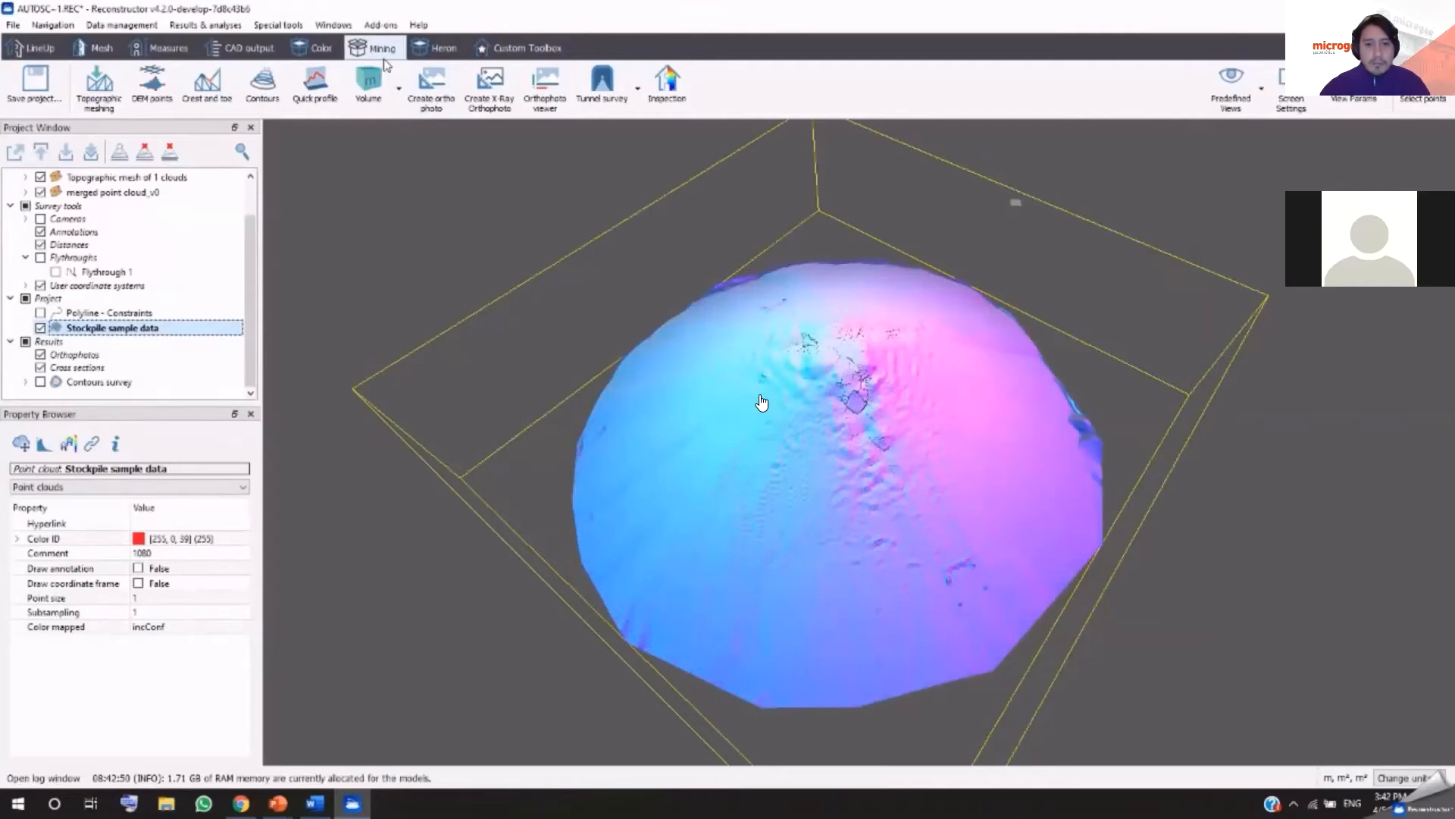
# Step: Start DEM points sampling on Stockpile sample data and use the Polyline - Constraints polyline as its border
pyautogui.click(152, 85)
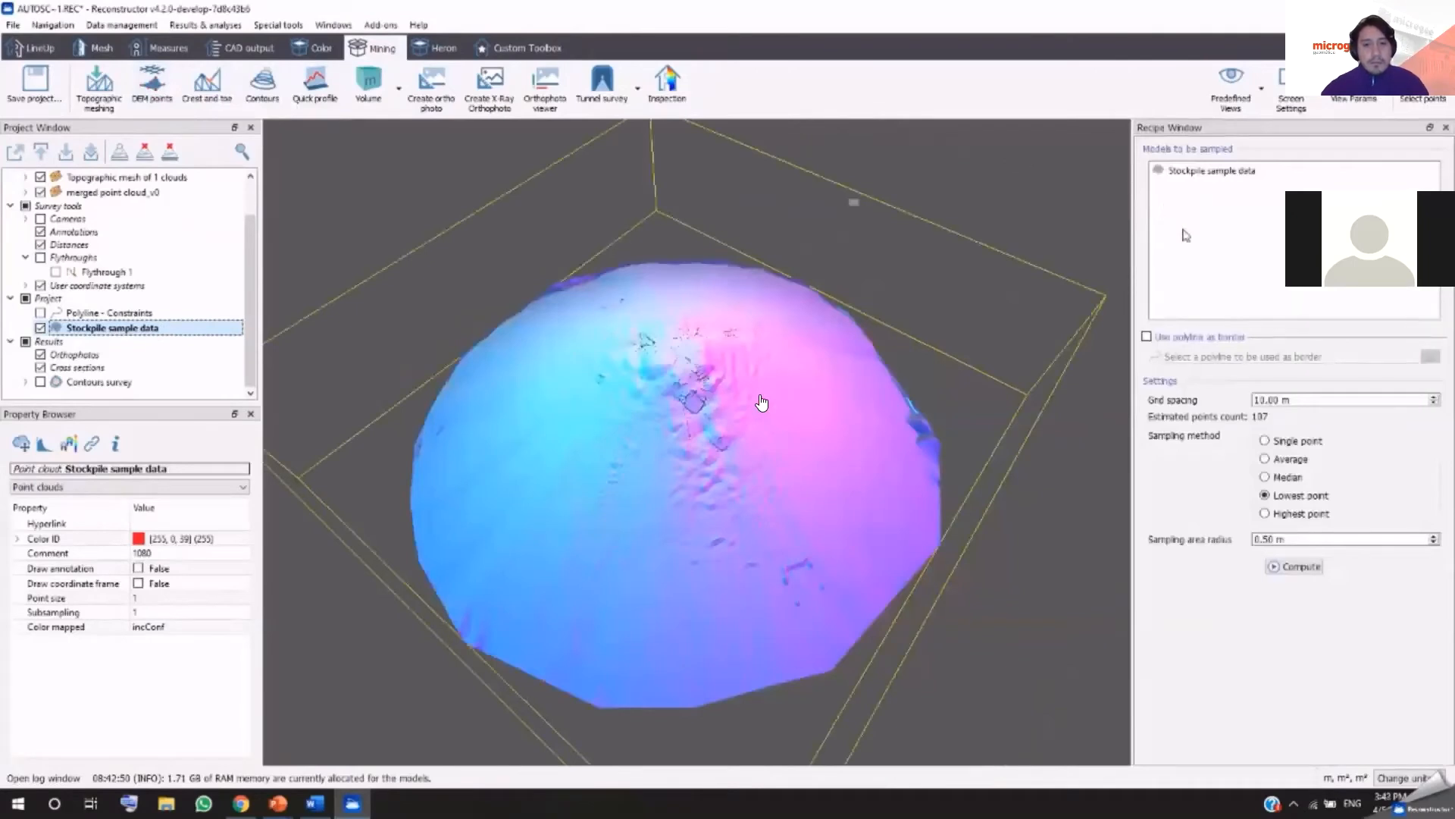
pyautogui.click(1147, 337)
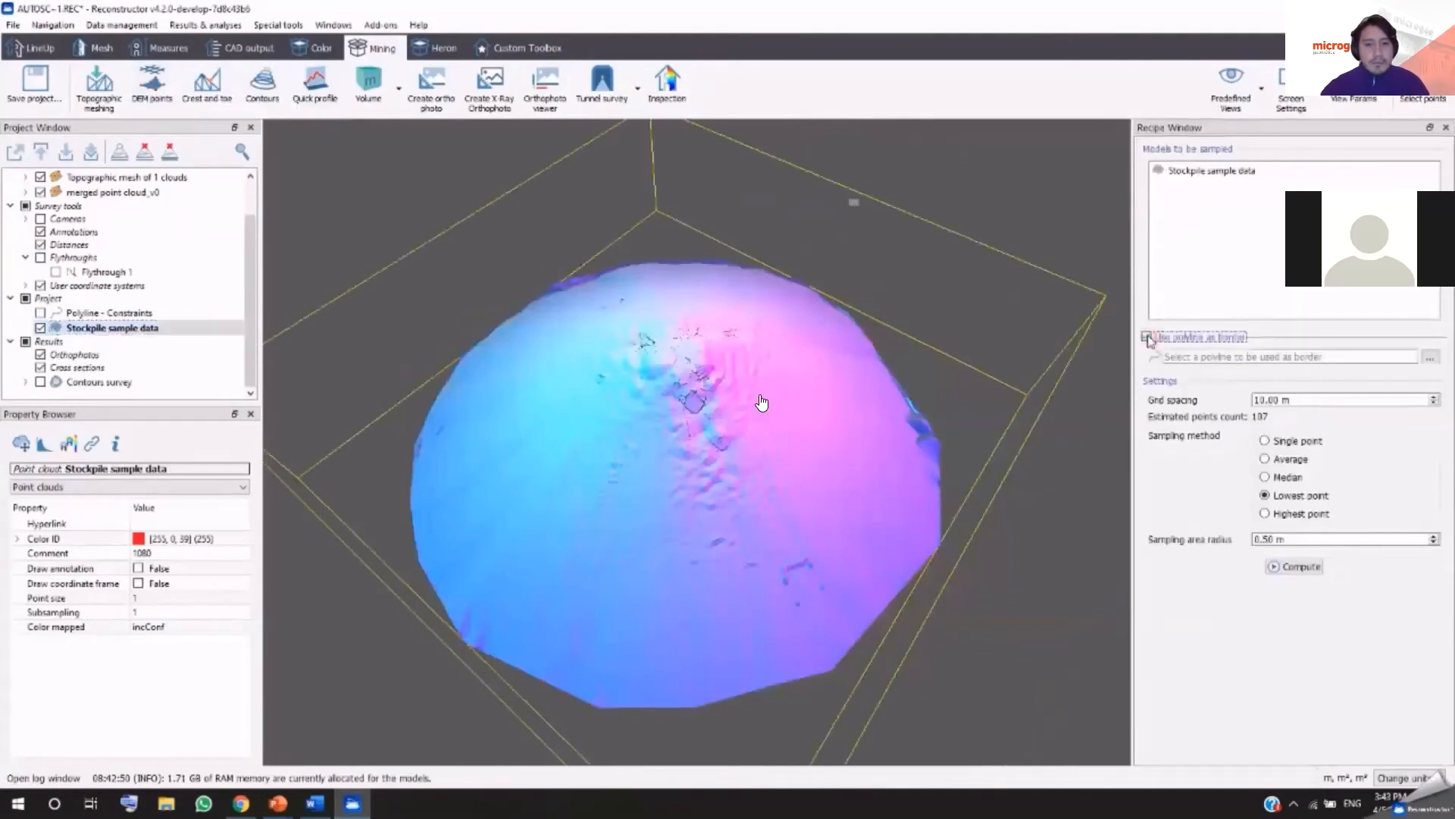
pyautogui.click(99, 315)
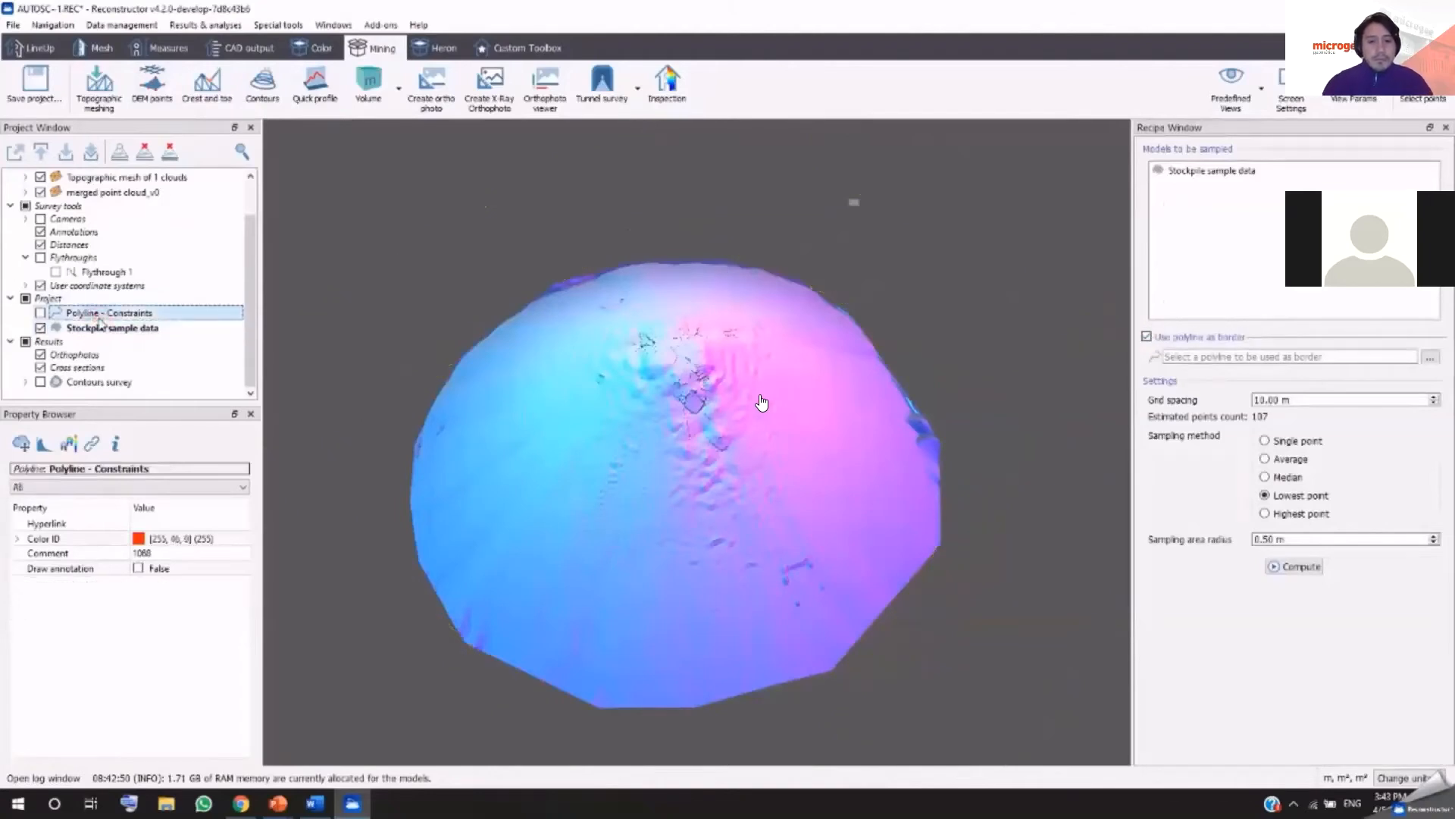
pyautogui.click(40, 312)
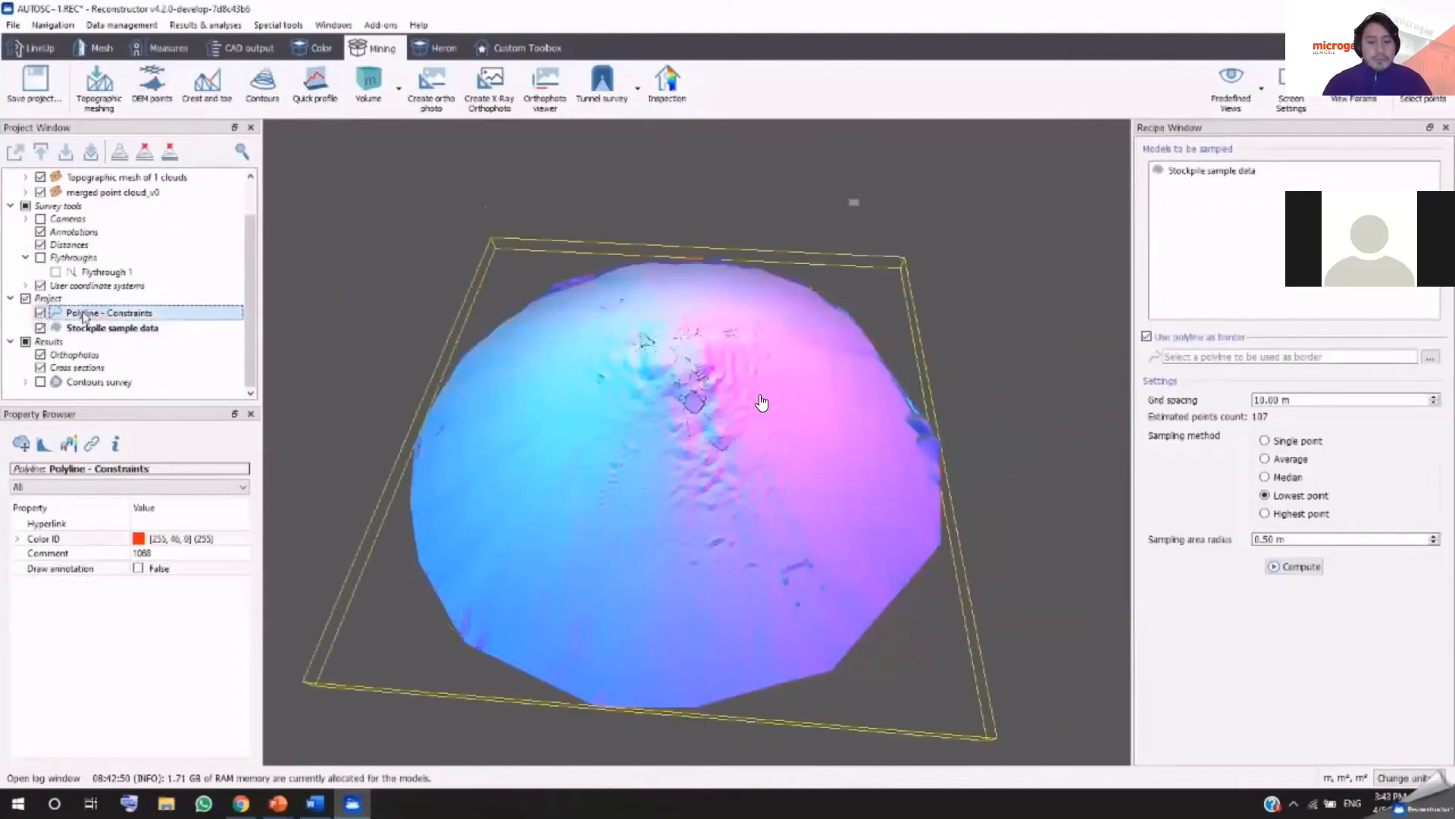
pyautogui.moveTo(85, 314); pyautogui.dragTo(1268, 364)
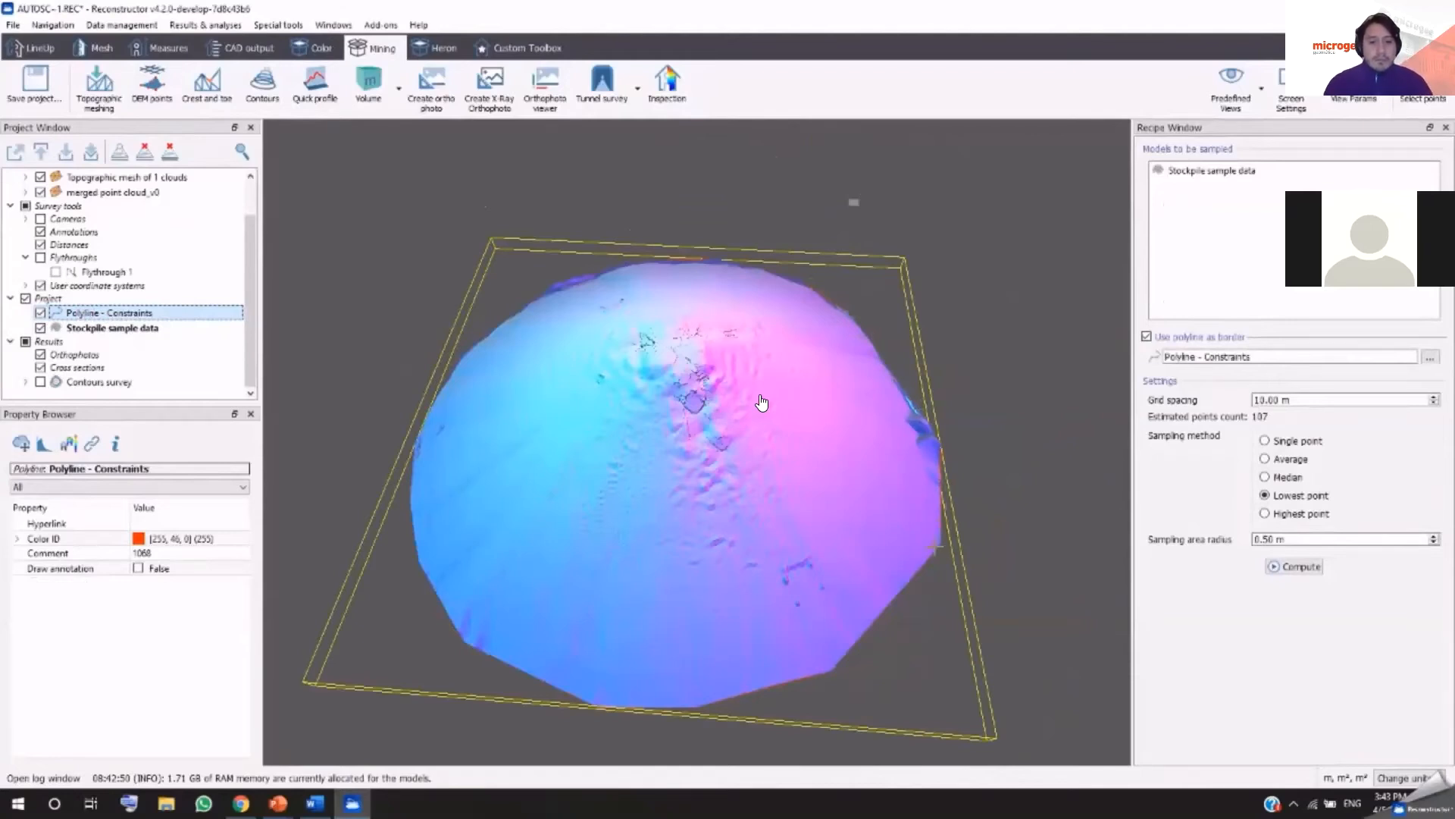
# Step: Set the grid spacing to 0.50 m and the sampling area radius to 0.25 m, and compute the DEM points
pyautogui.moveTo(1293, 398); pyautogui.dragTo(1246, 398)
pyautogui.write('0.5')
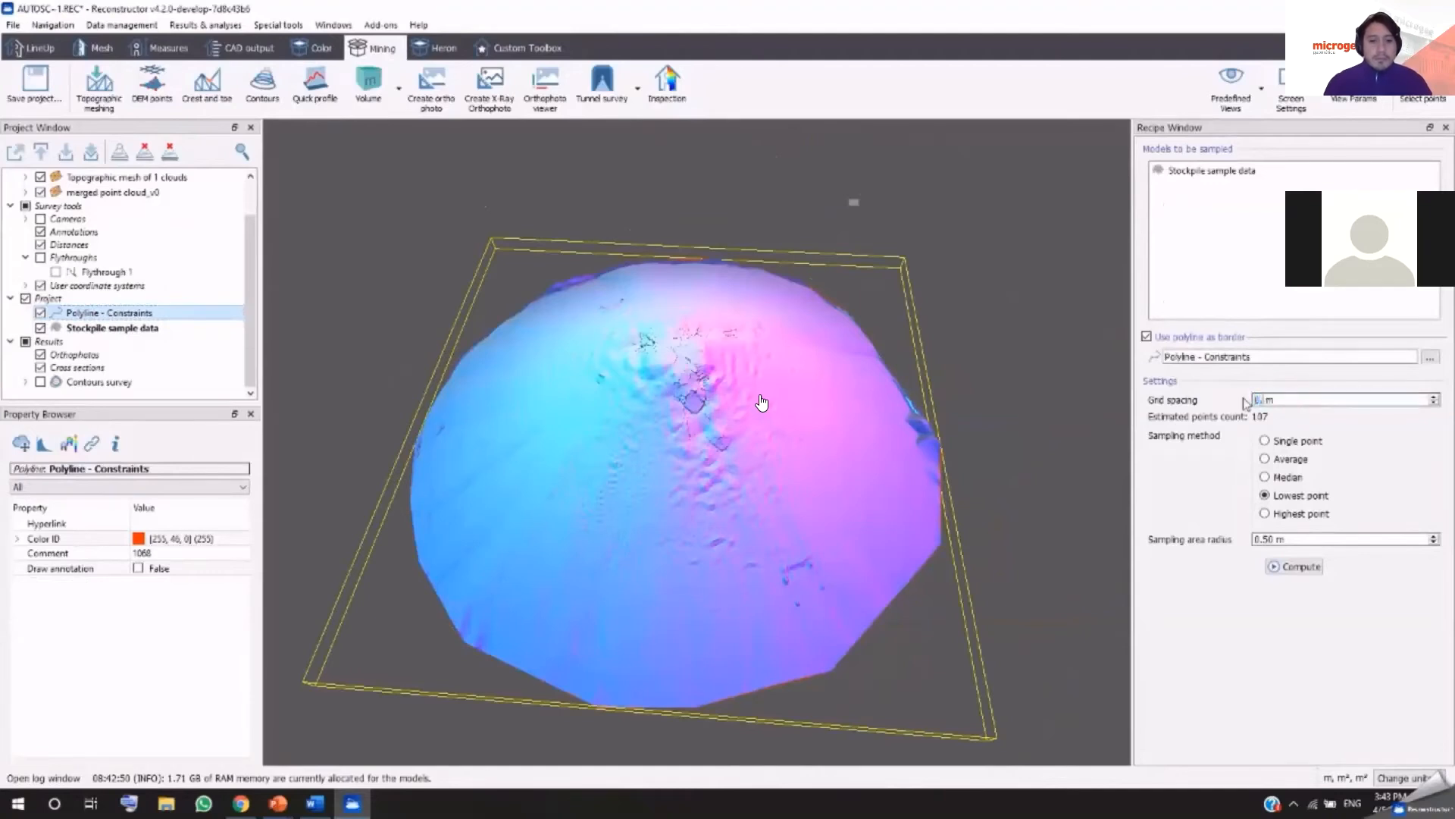
pyautogui.moveTo(1289, 539); pyautogui.dragTo(1255, 539)
pyautogui.write('0.25')
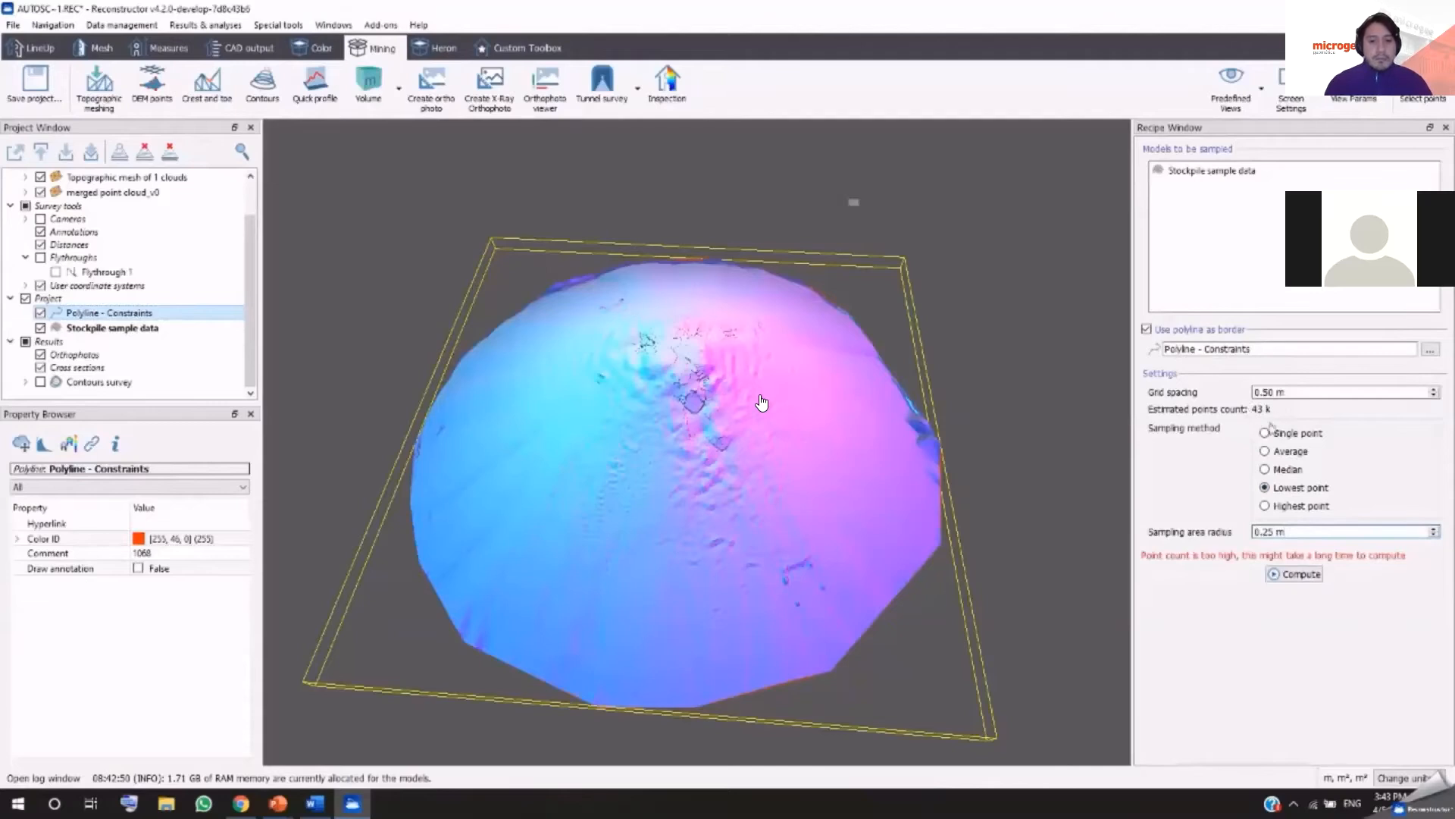
pyautogui.click(1293, 575)
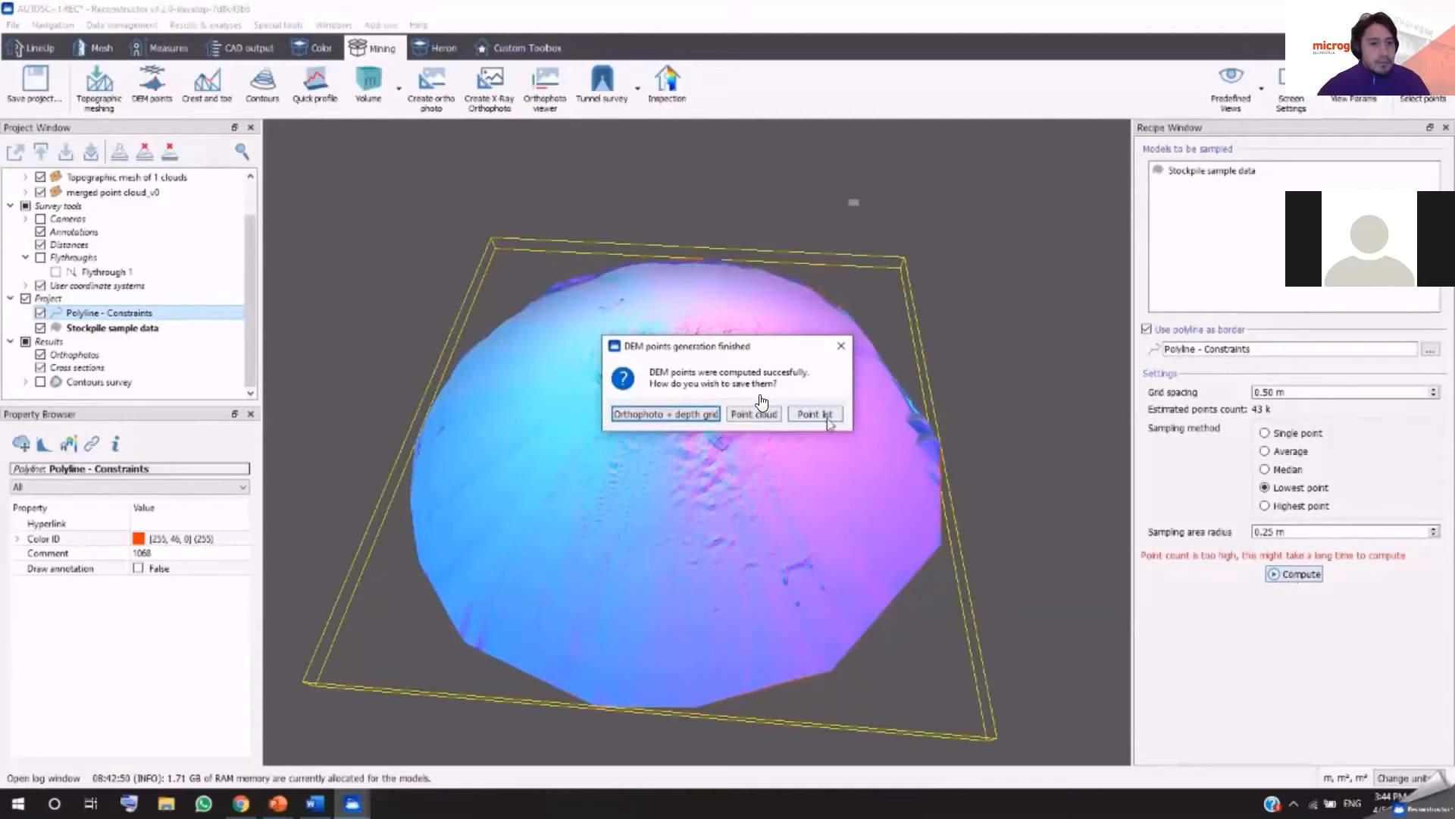
# Step: Save the computed DEM points as a point cloud named "DEM Points - Stockpile application"
pyautogui.click(765, 413)
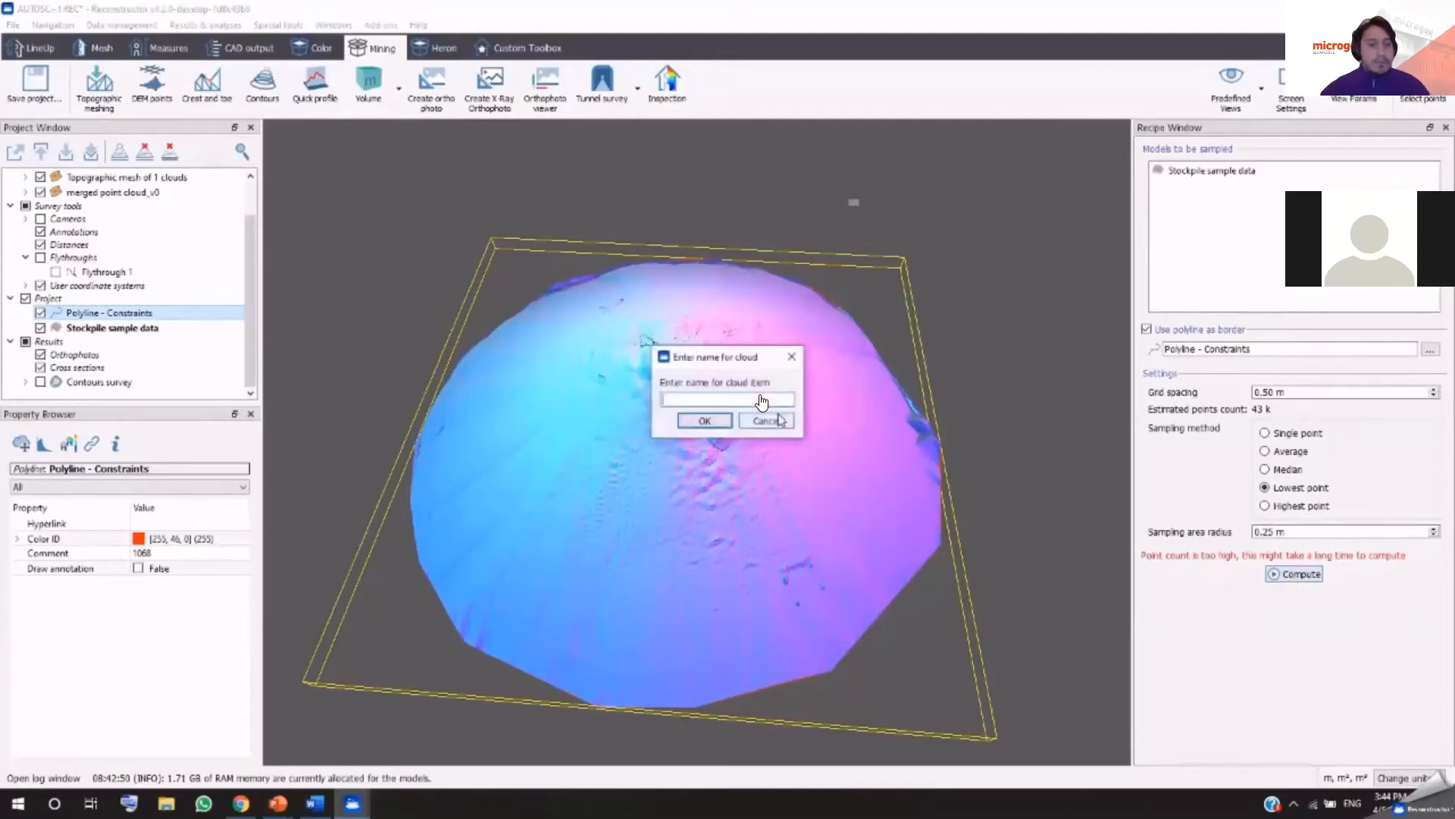
pyautogui.write('DEM Points ')
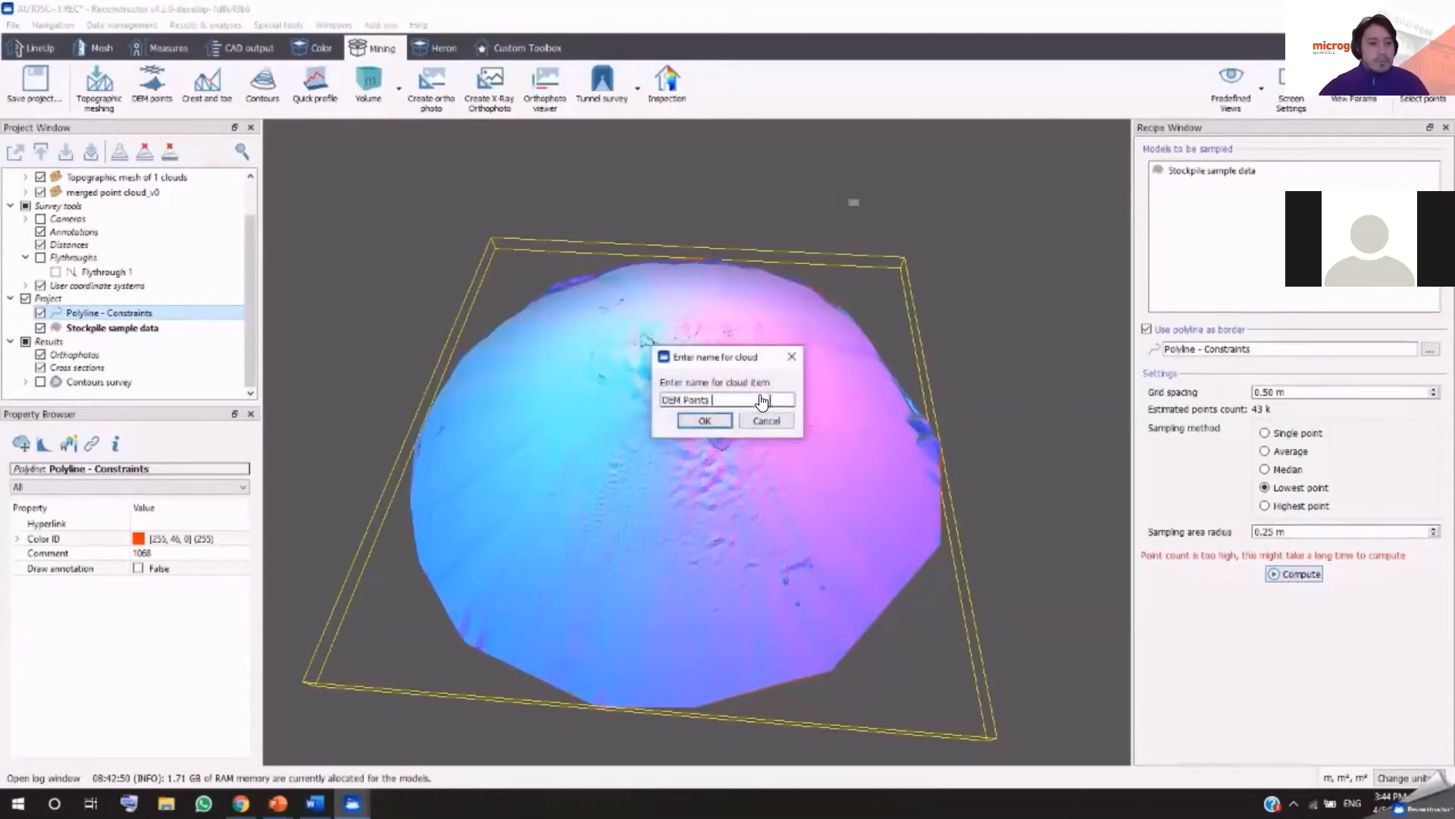
pyautogui.write('- Stockpile application')
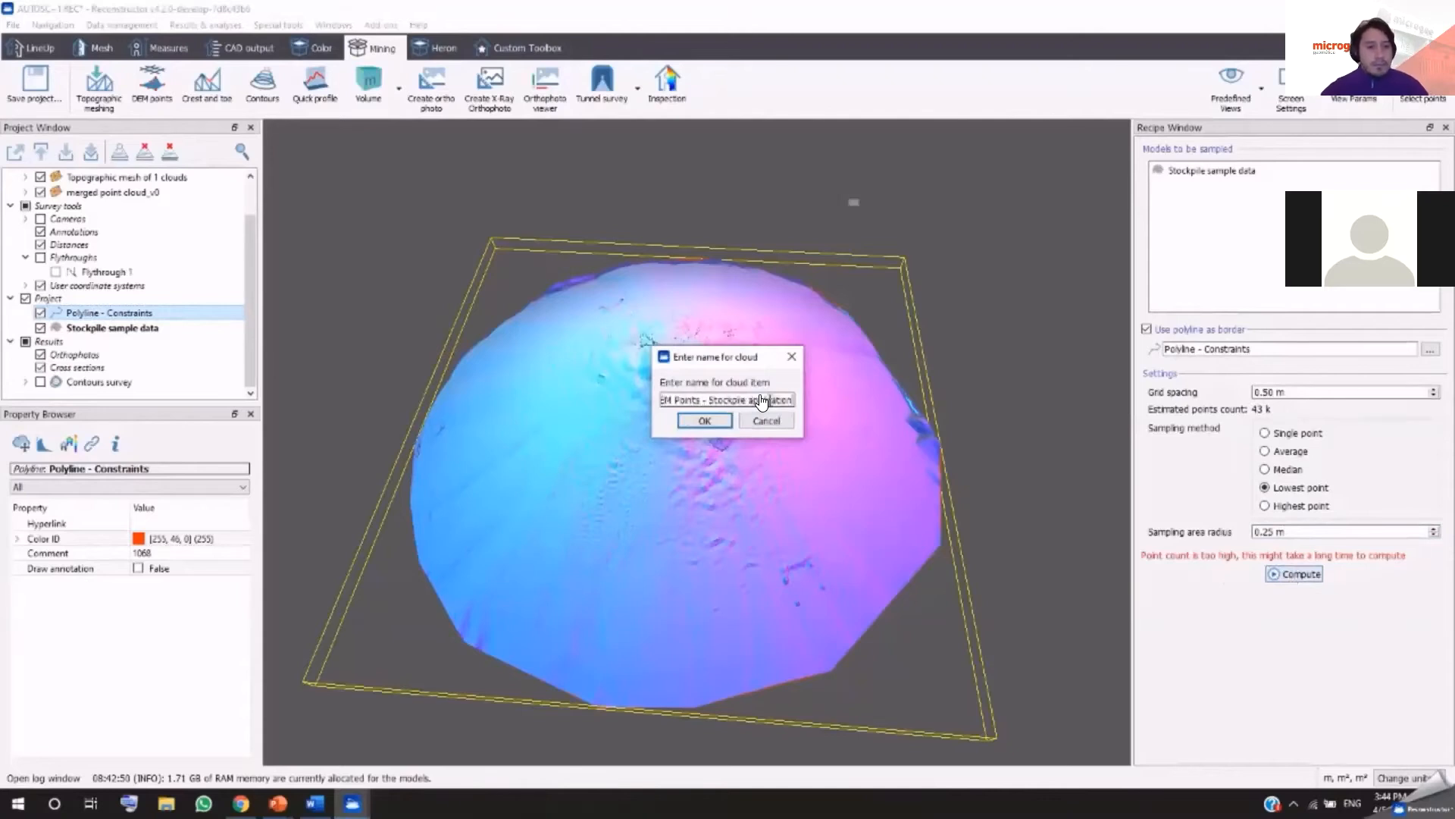
pyautogui.press('Return')
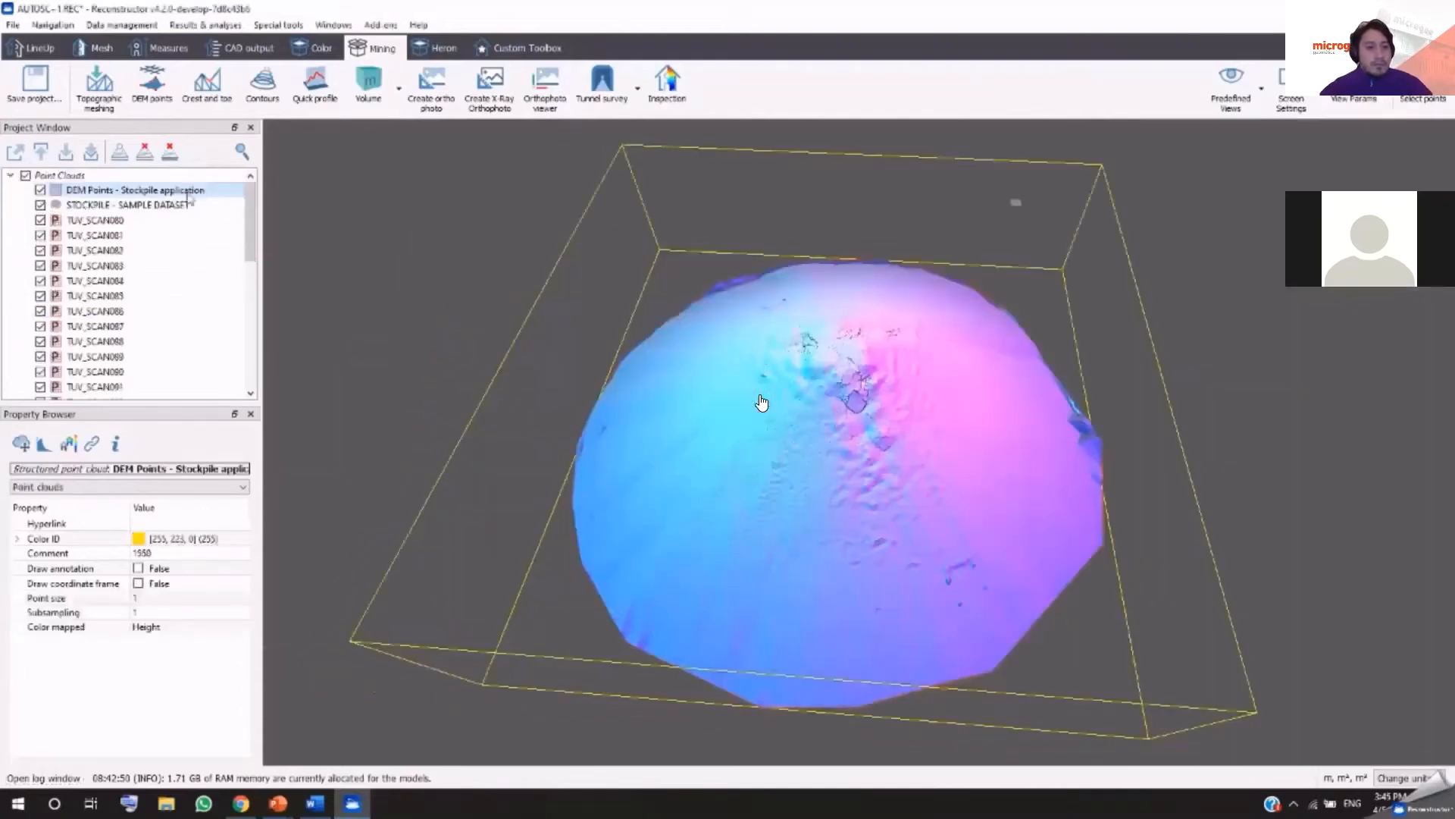
# Step: Load the DEM Points - Stockpile application cloud and set its point size to 3
pyautogui.rightClick(110, 191)
pyautogui.click(159, 199)
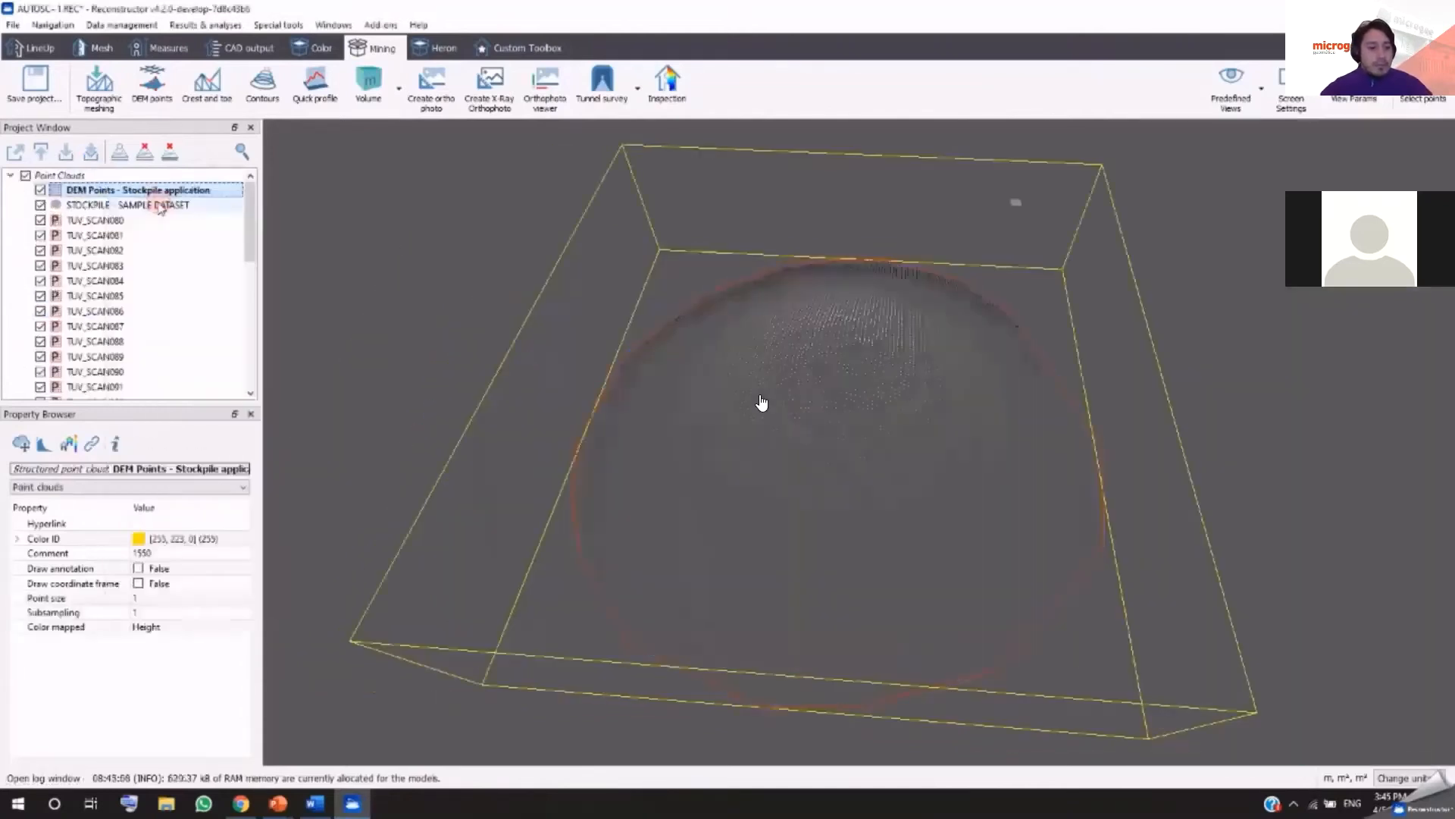
pyautogui.click(151, 598)
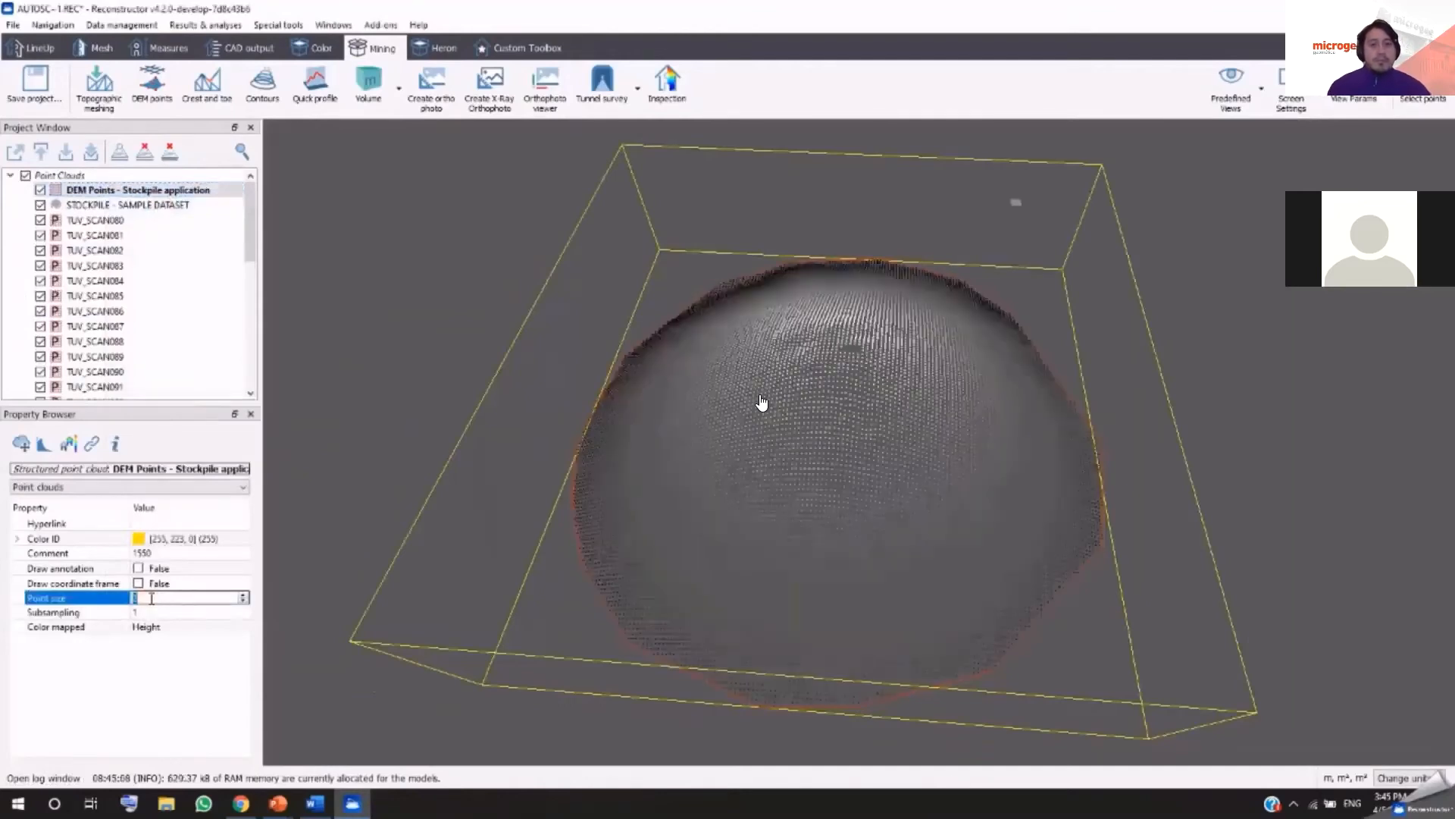
pyautogui.click(166, 627)
pyautogui.click(166, 627)
pyautogui.click(168, 629)
pyautogui.moveTo(941, 593); pyautogui.dragTo(936, 447)
pyautogui.moveTo(800, 558); pyautogui.dragTo(891, 581)
pyautogui.moveTo(632, 557); pyautogui.dragTo(716, 582)
pyautogui.moveTo(517, 530); pyautogui.dragTo(743, 587)
pyautogui.moveTo(632, 583); pyautogui.dragTo(796, 487)
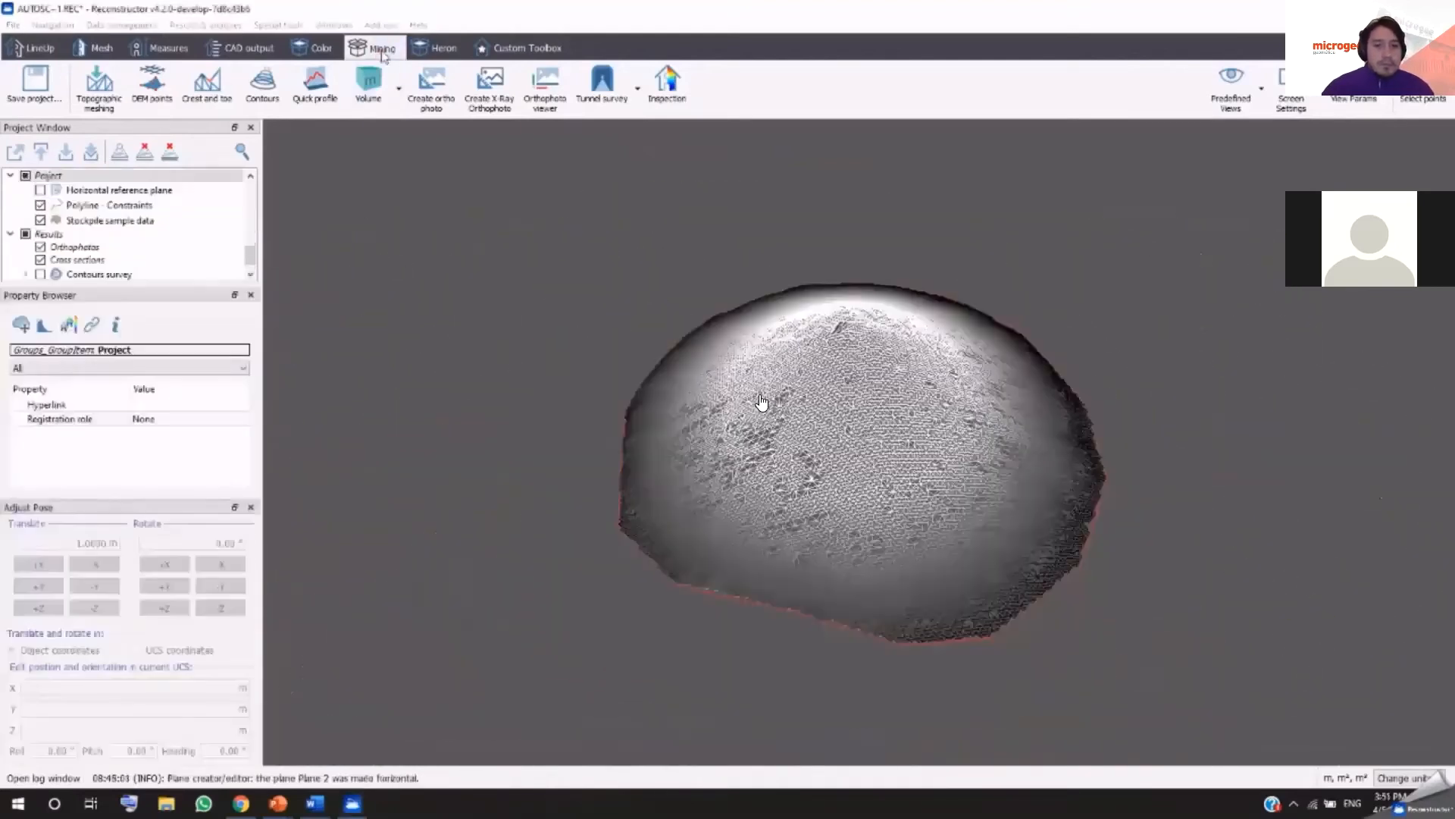
# Step: Start a volume from plane calculation and assign the DEM Points - Stockpile application mesh as the selected mesh
pyautogui.click(399, 89)
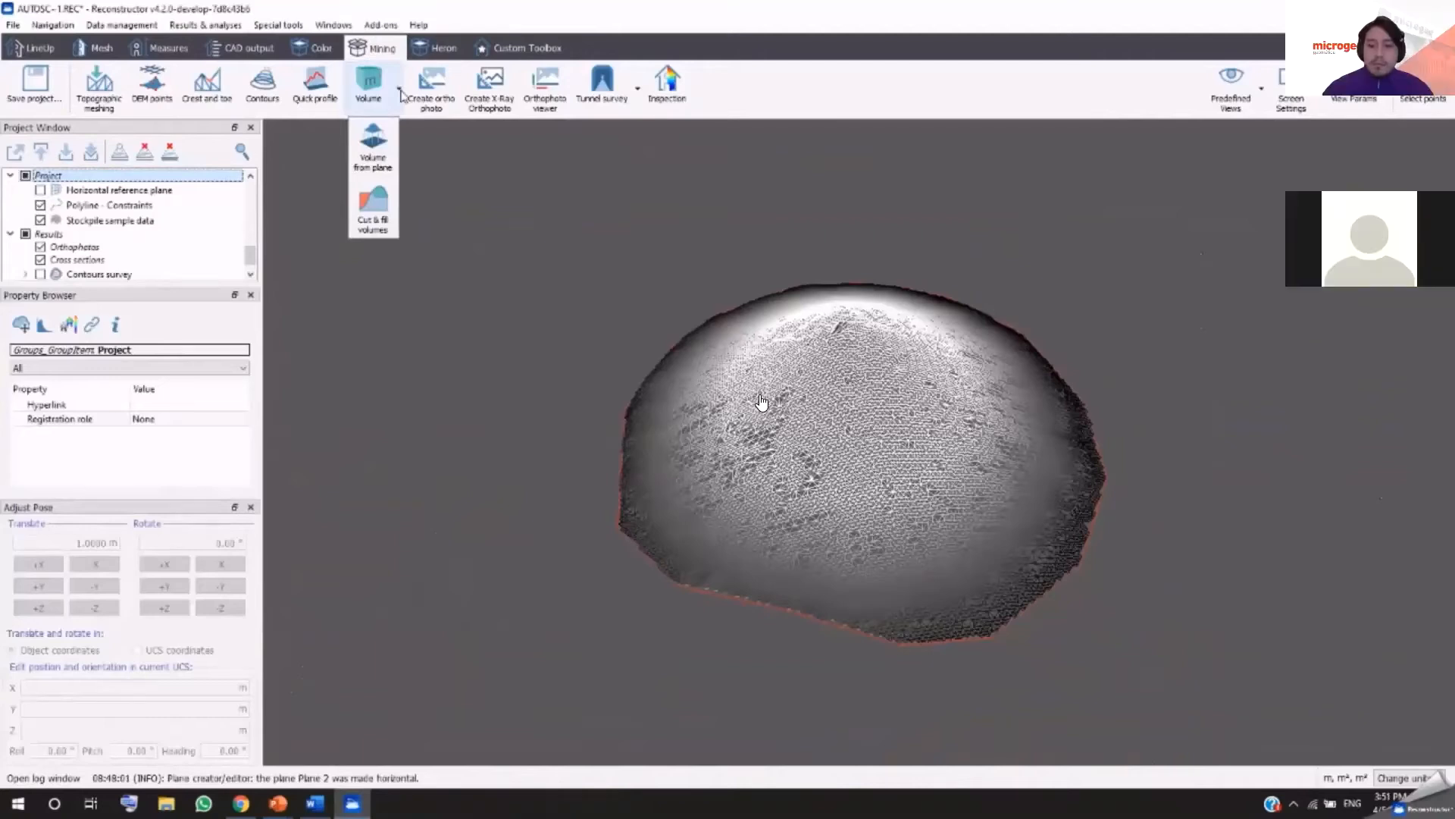
pyautogui.click(379, 140)
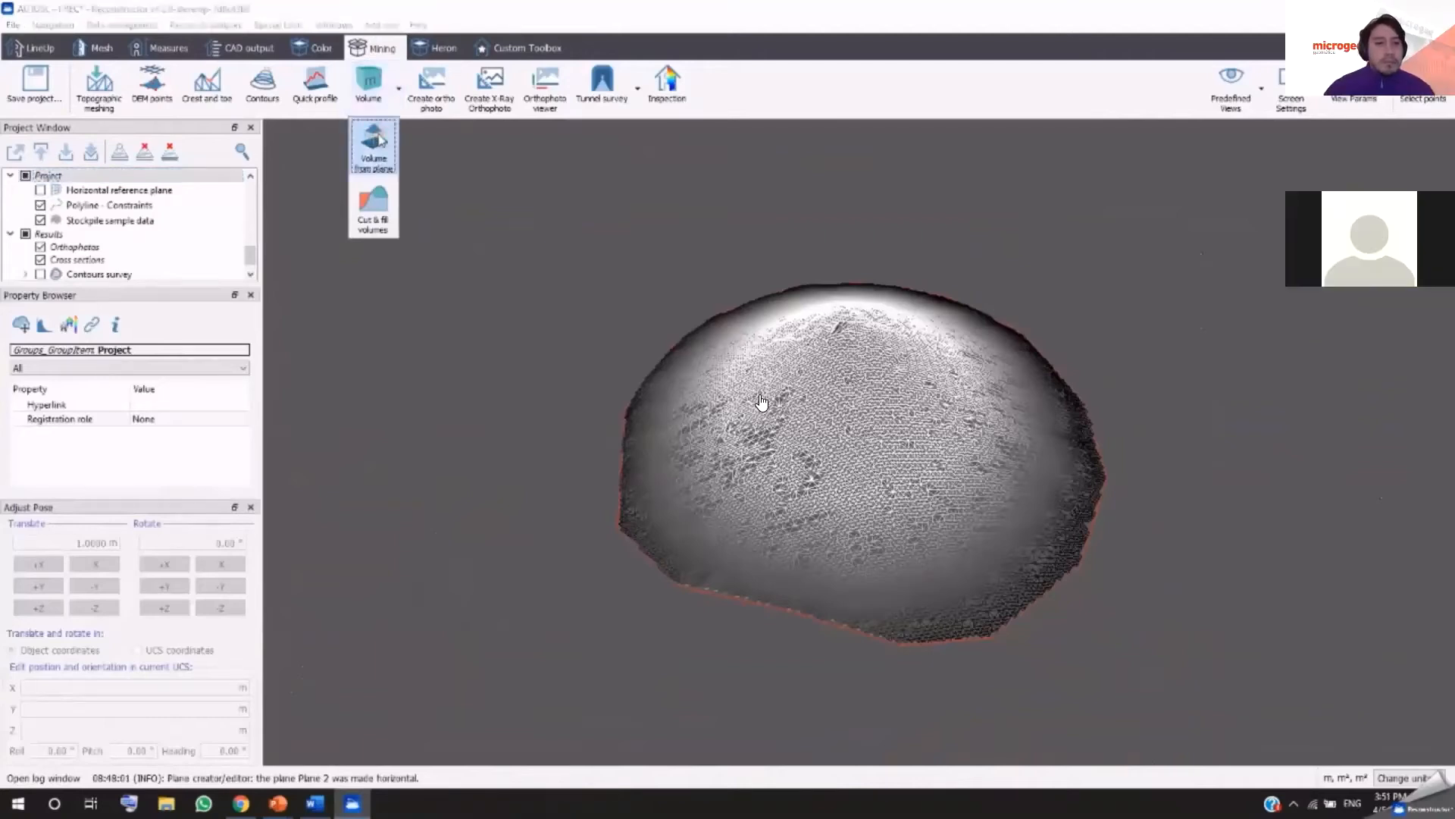
pyautogui.moveTo(251, 256); pyautogui.dragTo(251, 218)
pyautogui.moveTo(155, 216); pyautogui.dragTo(1250, 289)
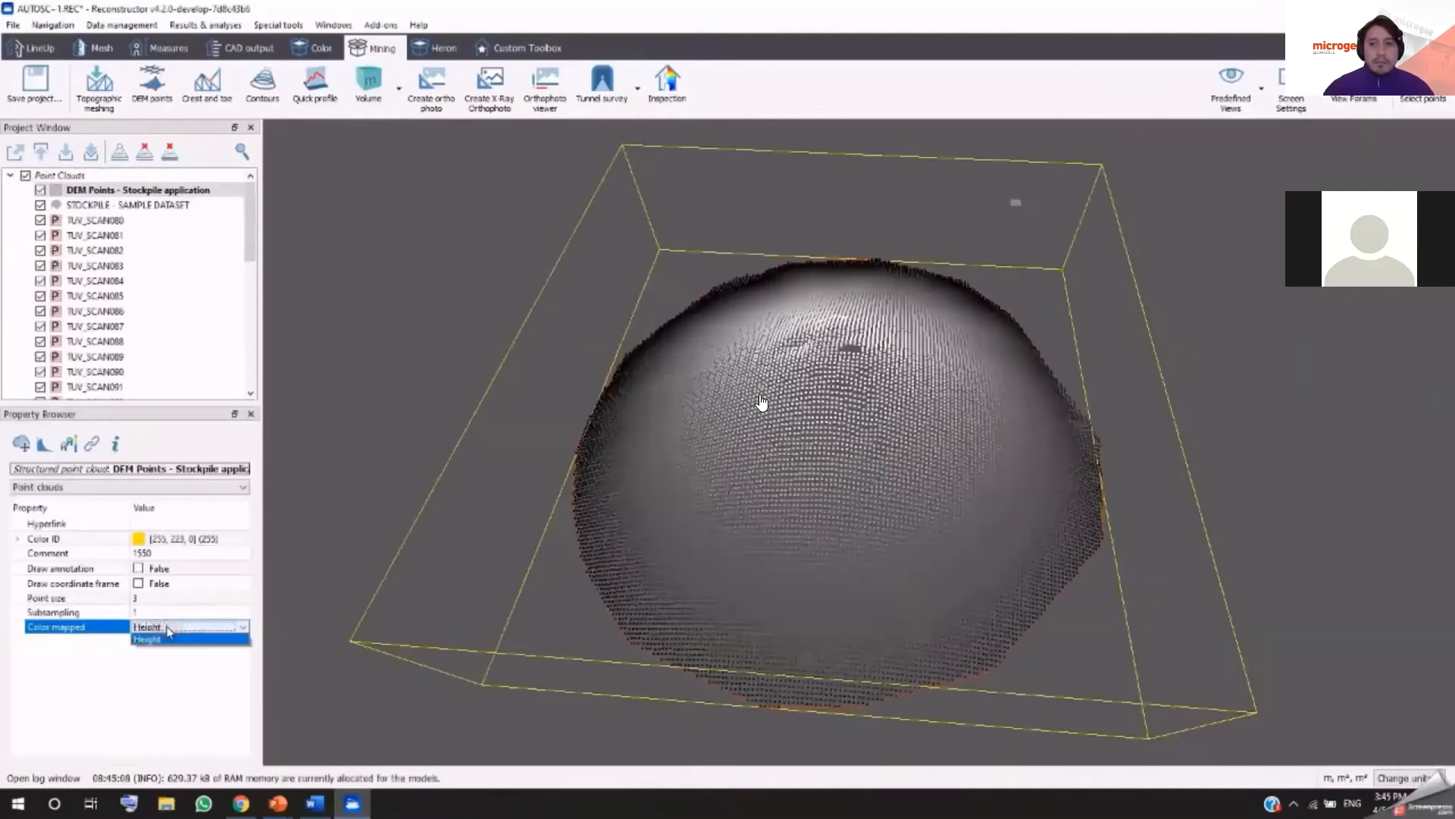
# Step: Keep the DEM cloud color mapped by Height and examine its sampled point grid up close and from several angles
pyautogui.click(156, 635)
pyautogui.moveTo(762, 401); pyautogui.dragTo(761, 402)
pyautogui.scroll(3, 762, 401)
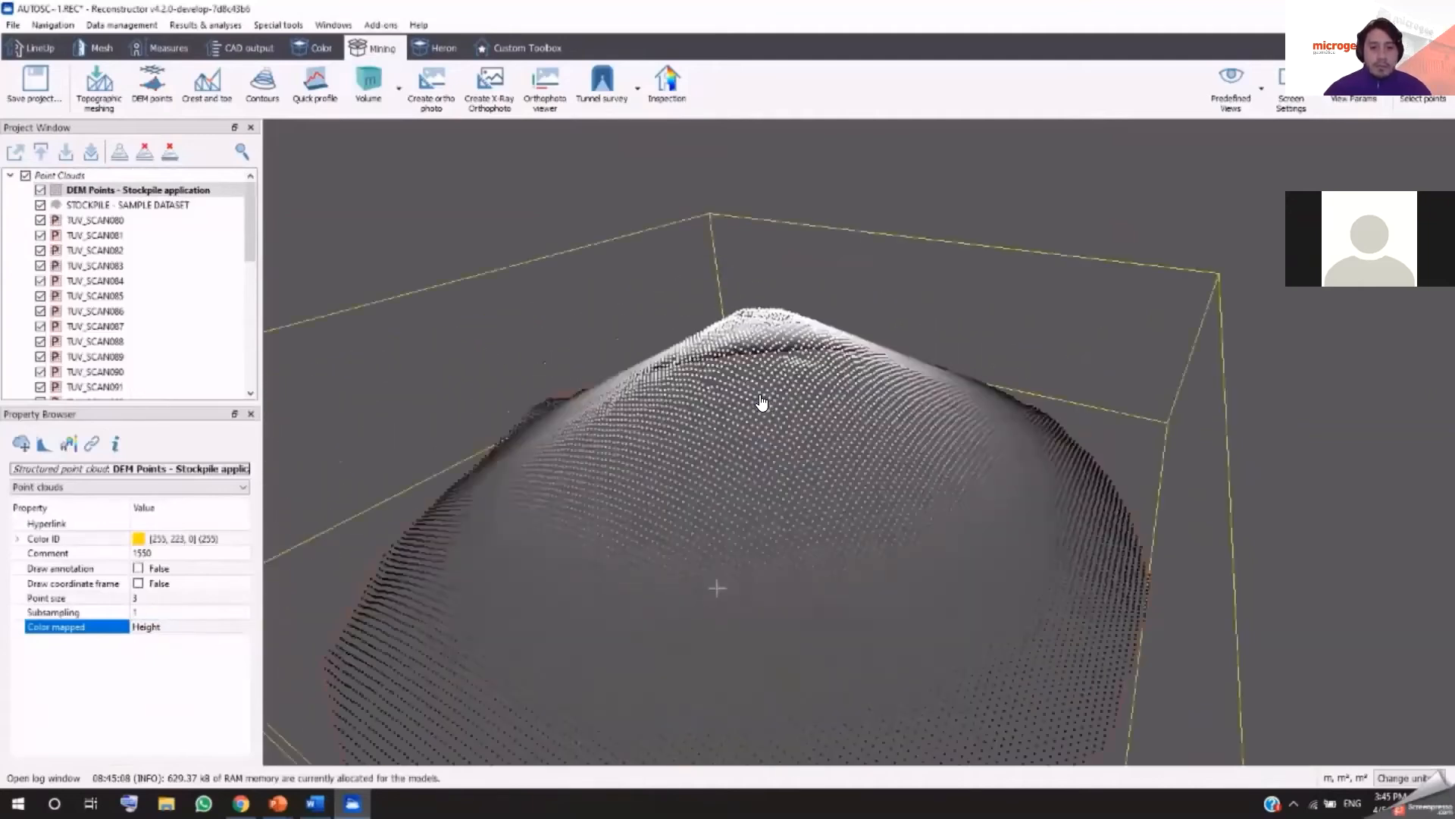
pyautogui.scroll(2, 762, 402)
pyautogui.scroll(-5, 762, 402)
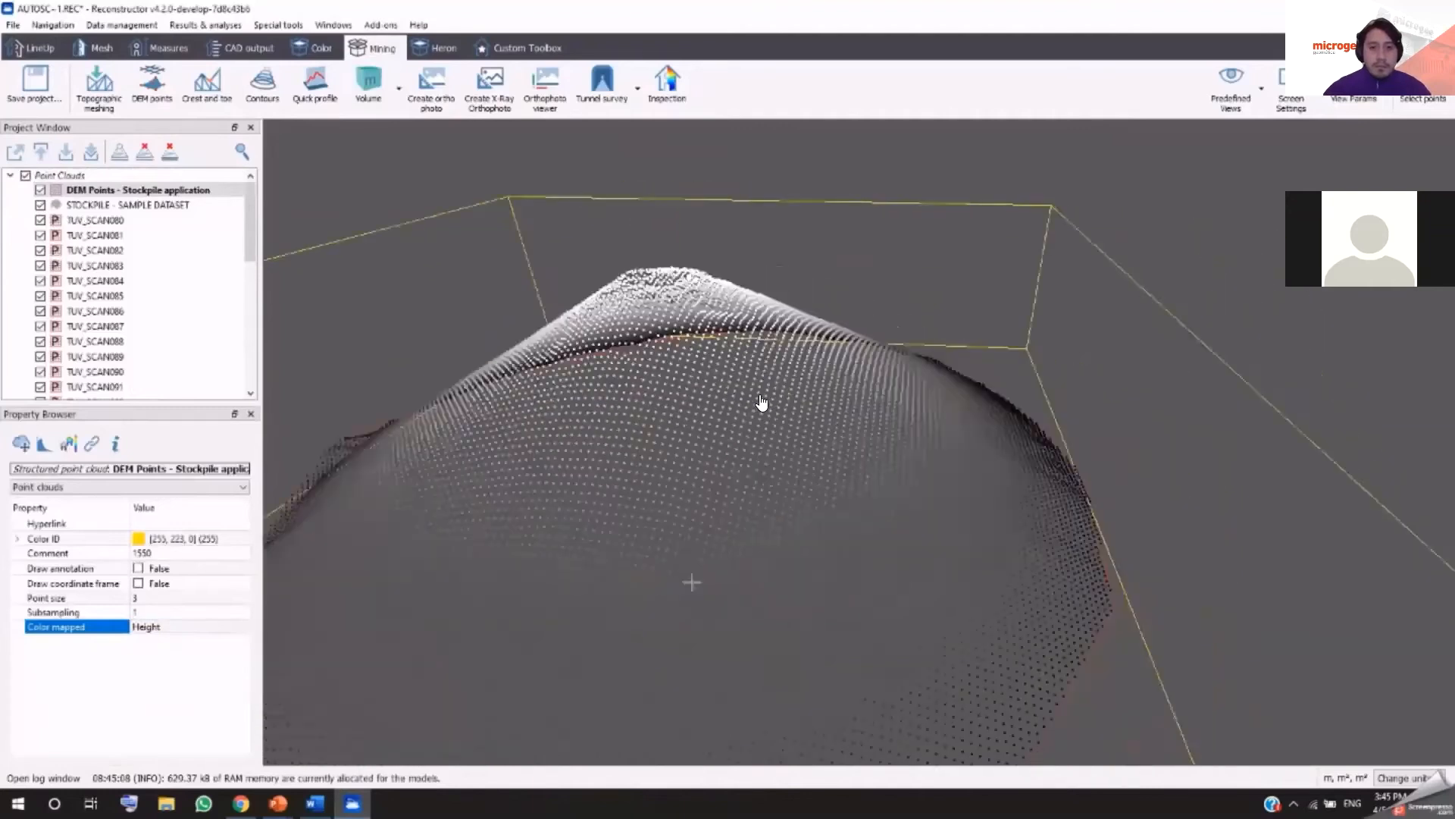
pyautogui.moveTo(802, 472); pyautogui.dragTo(802, 491)
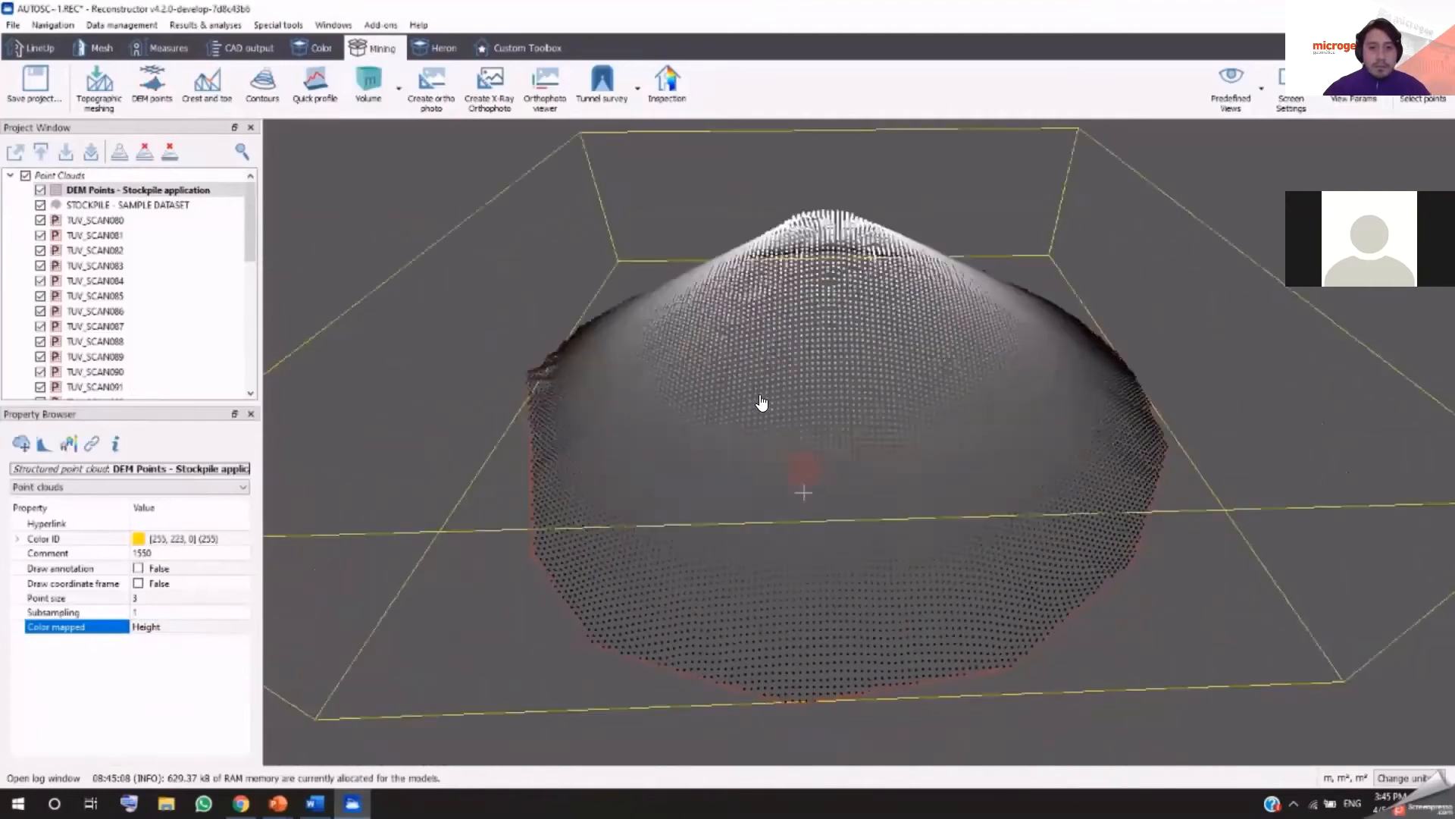
pyautogui.scroll(-2, 805, 467)
pyautogui.moveTo(811, 422); pyautogui.dragTo(720, 424)
# Step: Create a multiresolution mesh from the DEM Points - Stockpile application cloud
pyautogui.rightClick(203, 197)
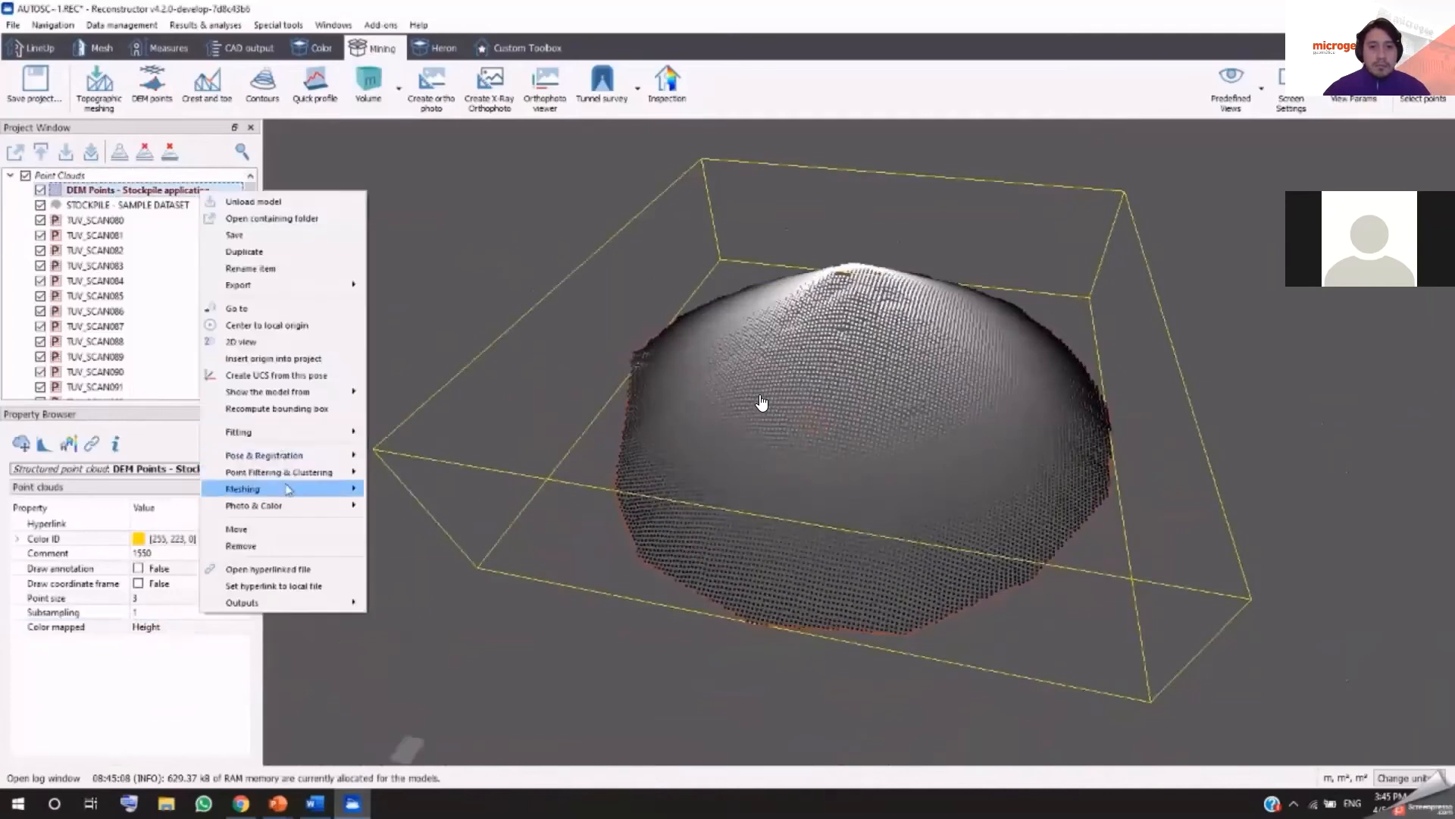
pyautogui.moveTo(288, 489)
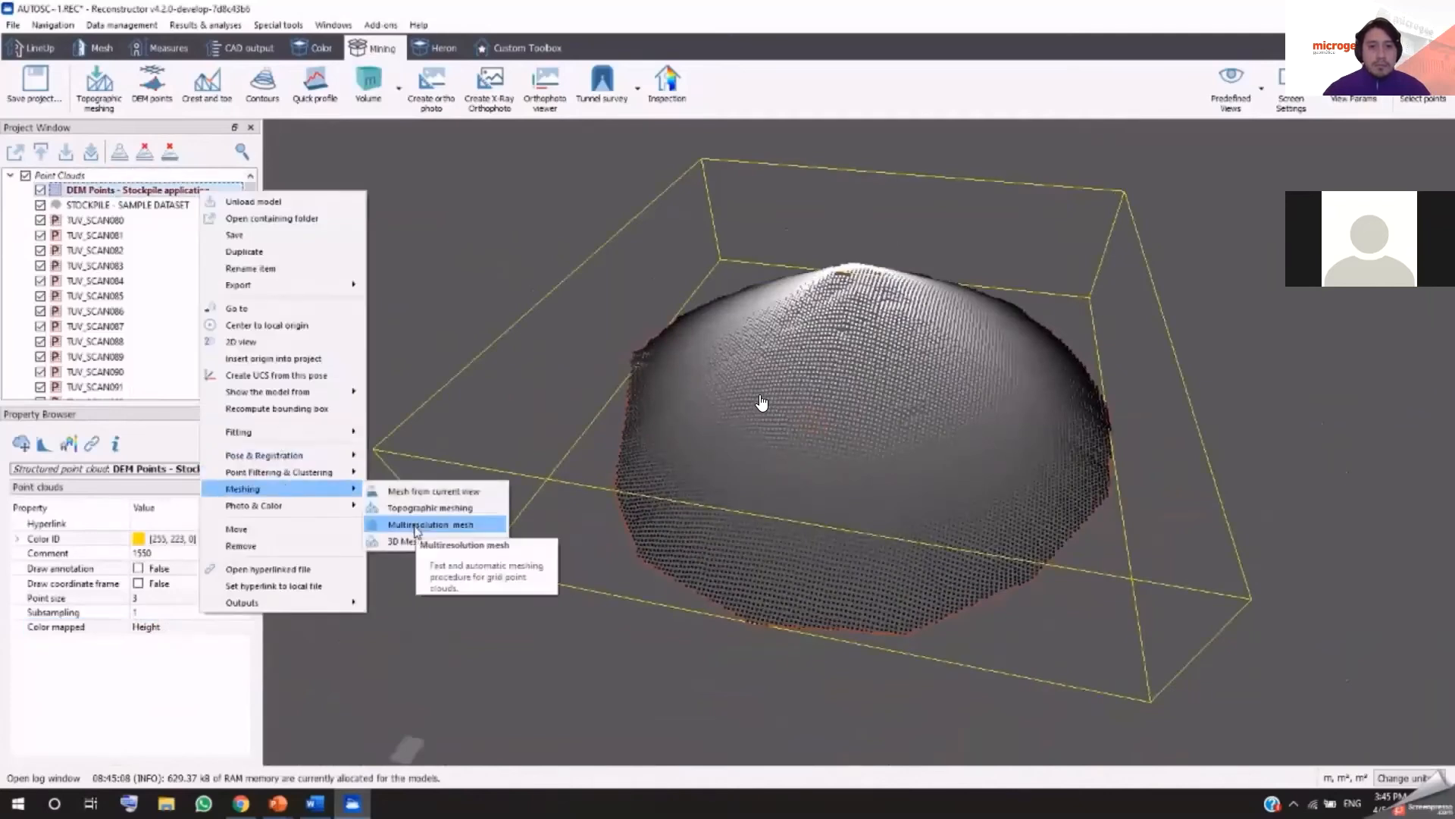
pyautogui.click(424, 525)
pyautogui.click(824, 414)
pyautogui.click(453, 128)
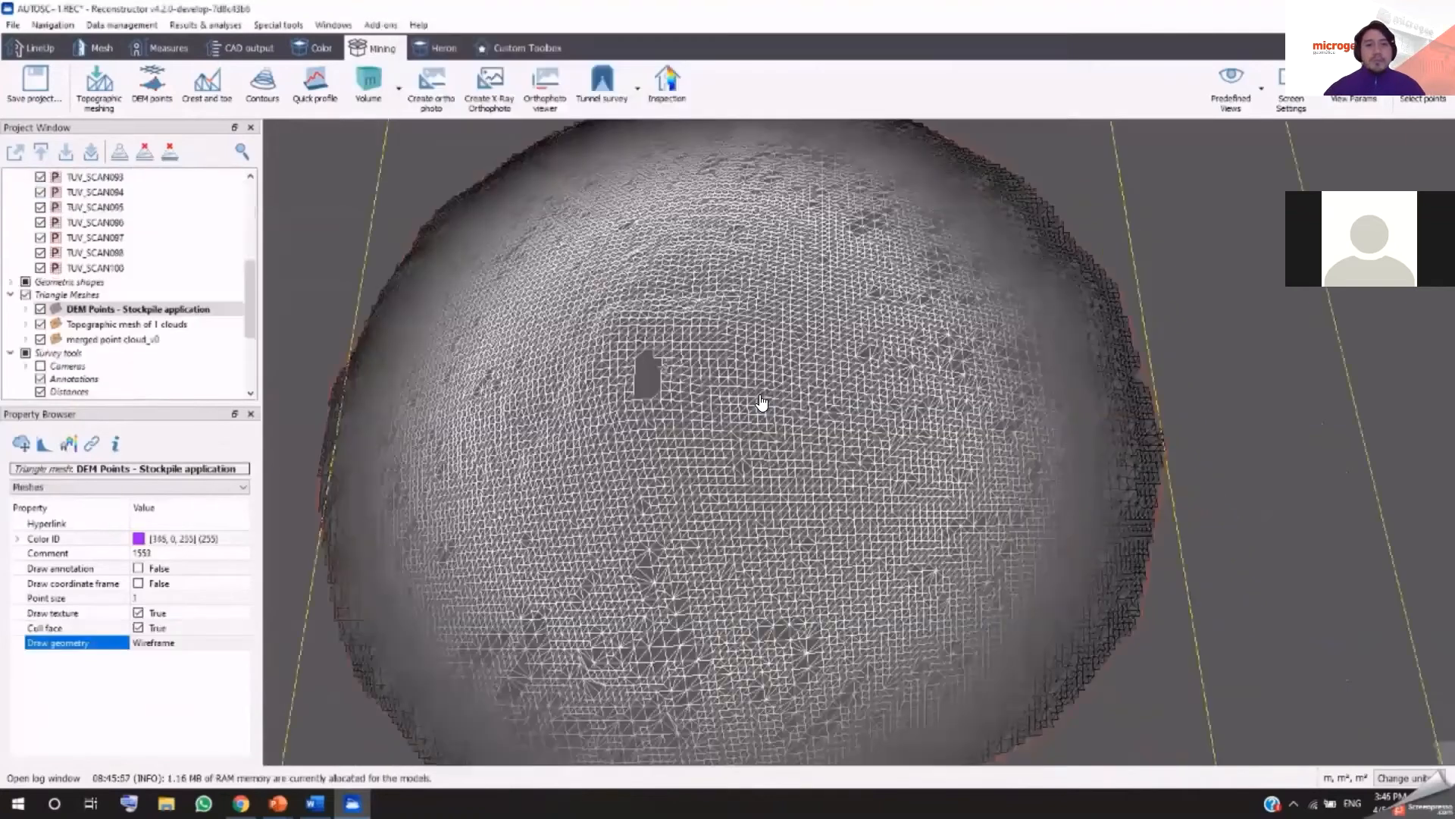
# Step: Open the DEM Points mesh in the Mesh editor, highlight its boundaries and close the hole near the stockpile's peak
pyautogui.rightClick(209, 313)
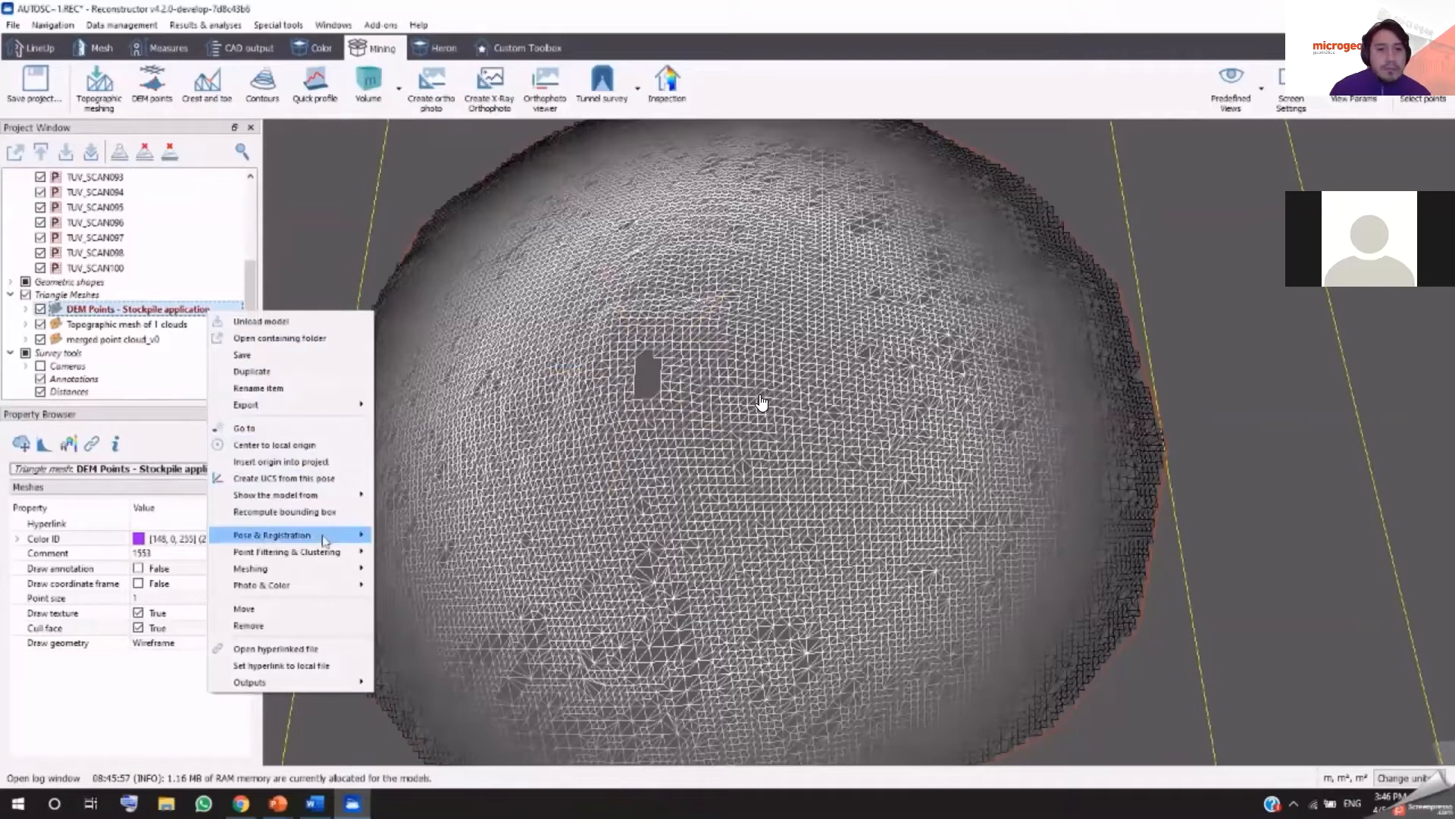
pyautogui.moveTo(328, 571)
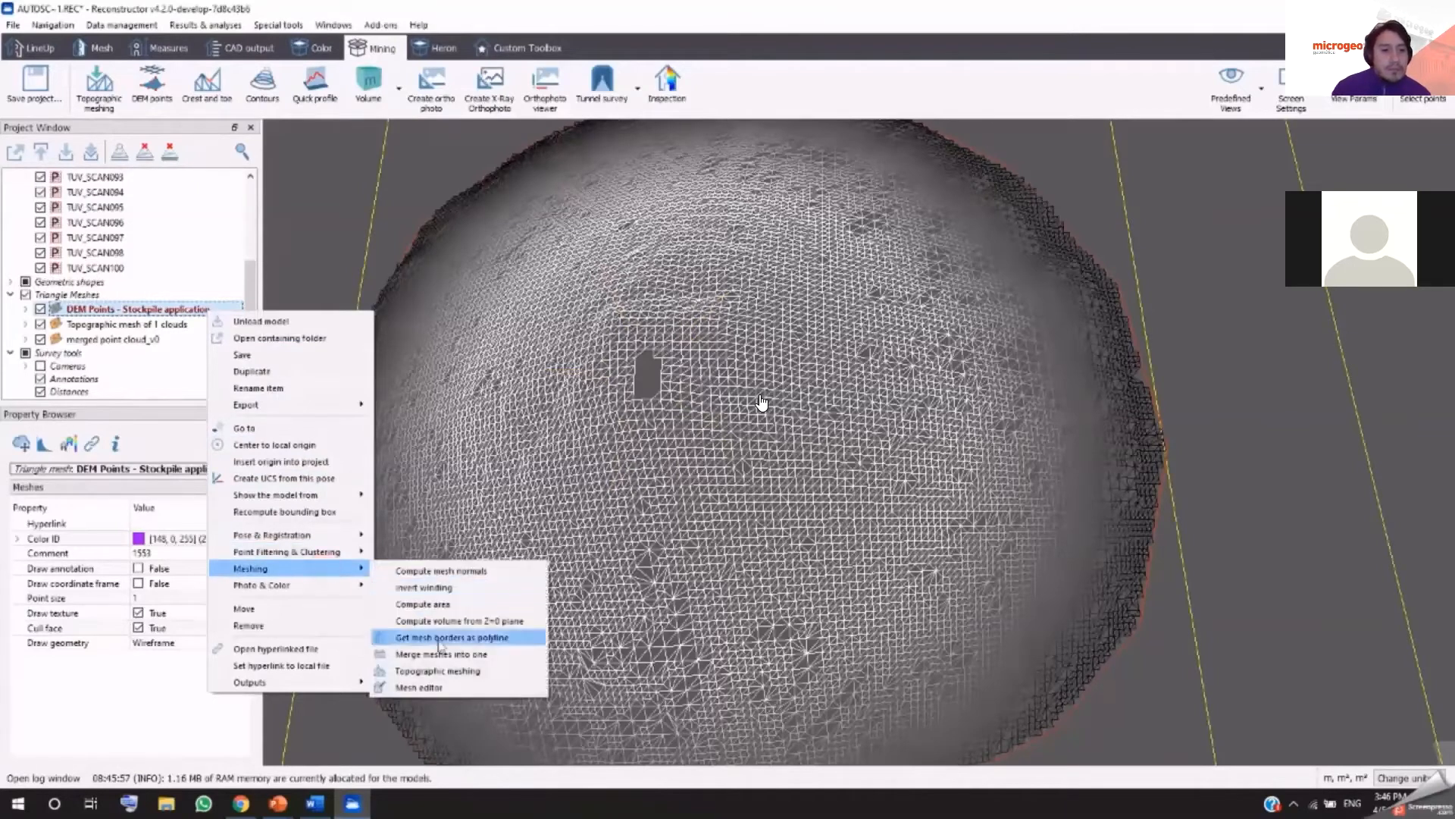
pyautogui.click(443, 688)
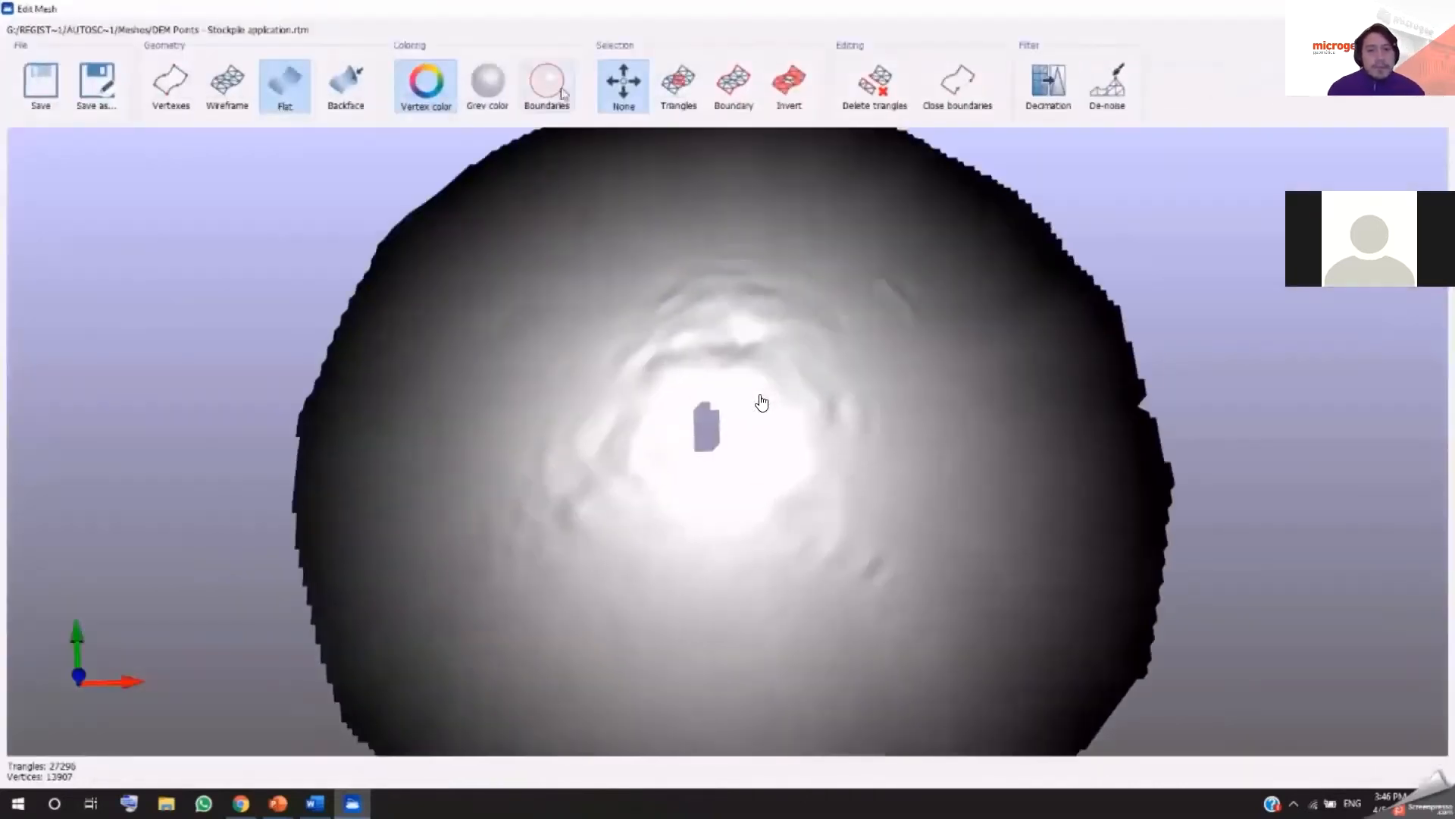
pyautogui.click(561, 91)
pyautogui.click(734, 84)
pyautogui.click(957, 84)
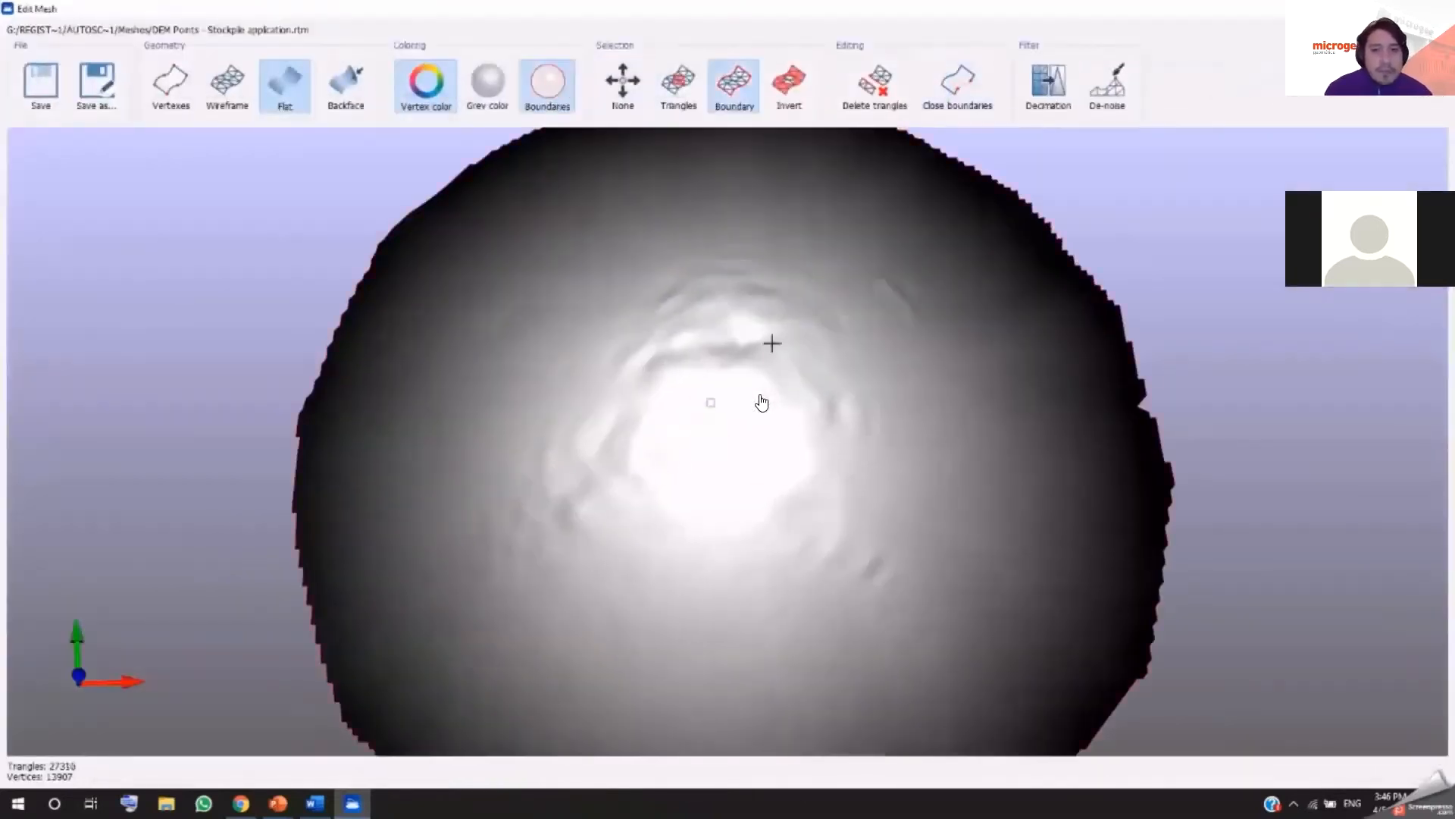
pyautogui.click(623, 84)
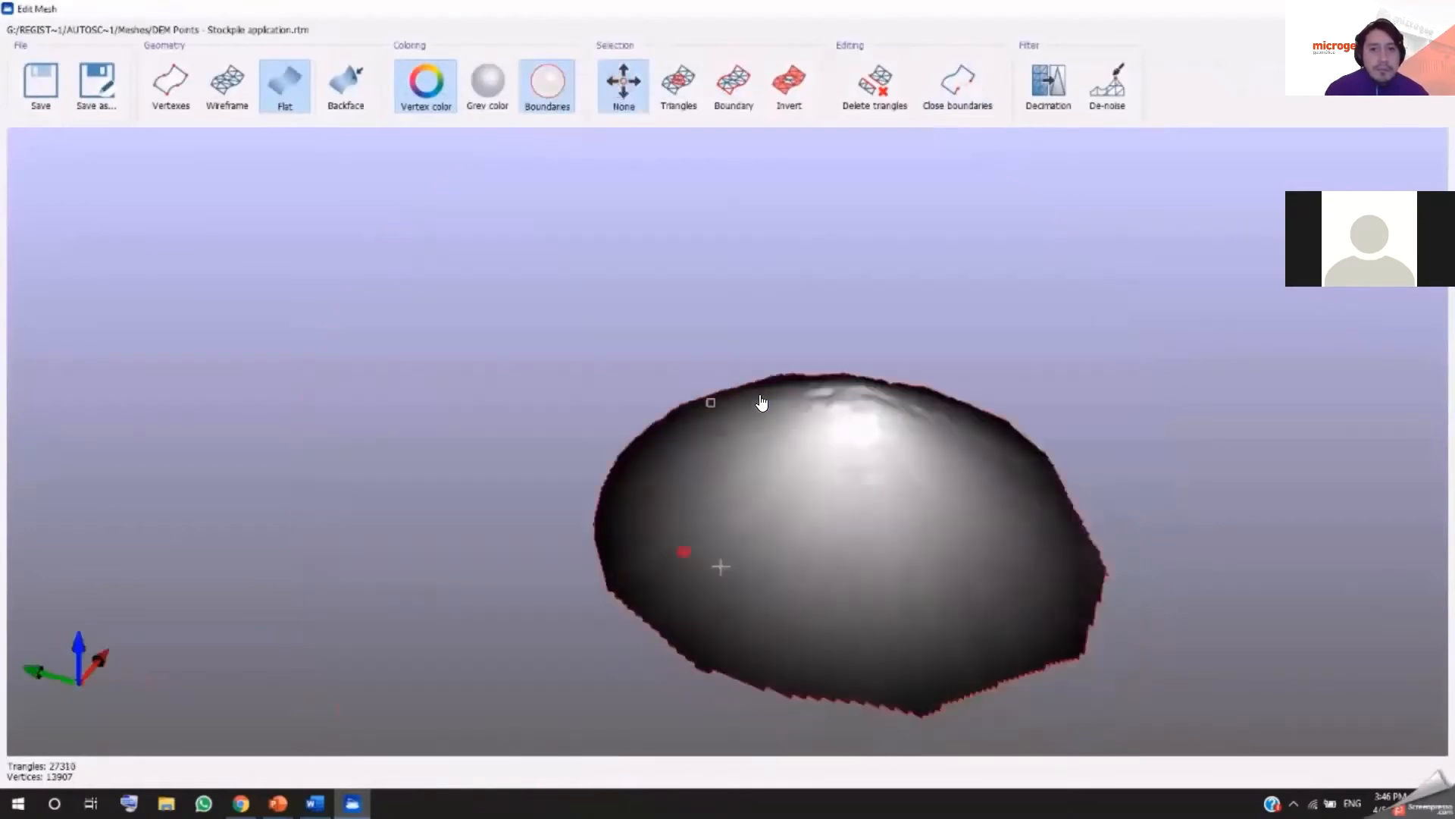
pyautogui.moveTo(710, 403); pyautogui.dragTo(795, 601)
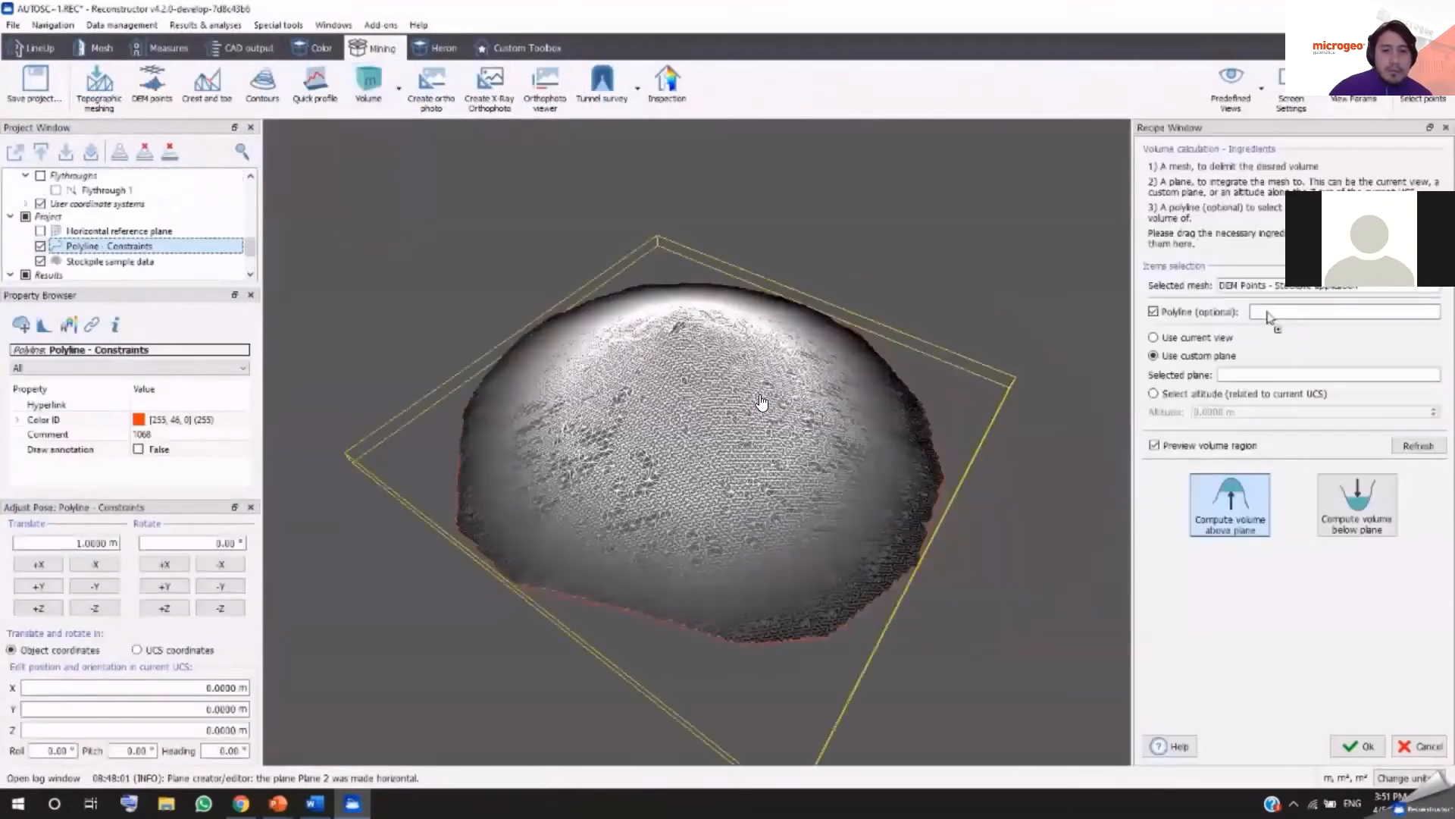
# Step: Assign Polyline - Constraints as the volume's polyline, show the Horizontal reference plane and assign it as the custom plane
pyautogui.moveTo(1268, 317); pyautogui.dragTo(1270, 319)
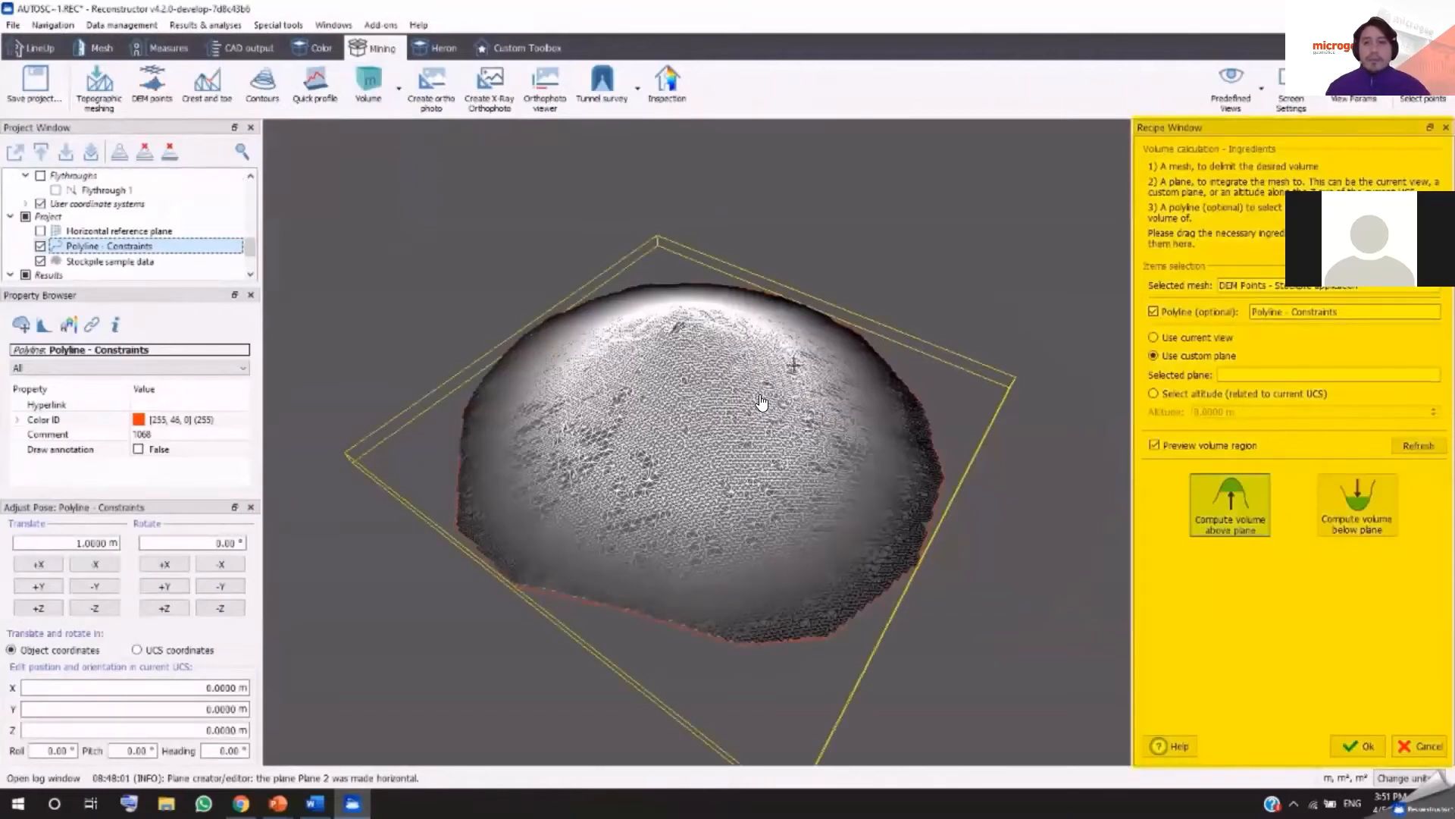
pyautogui.click(122, 232)
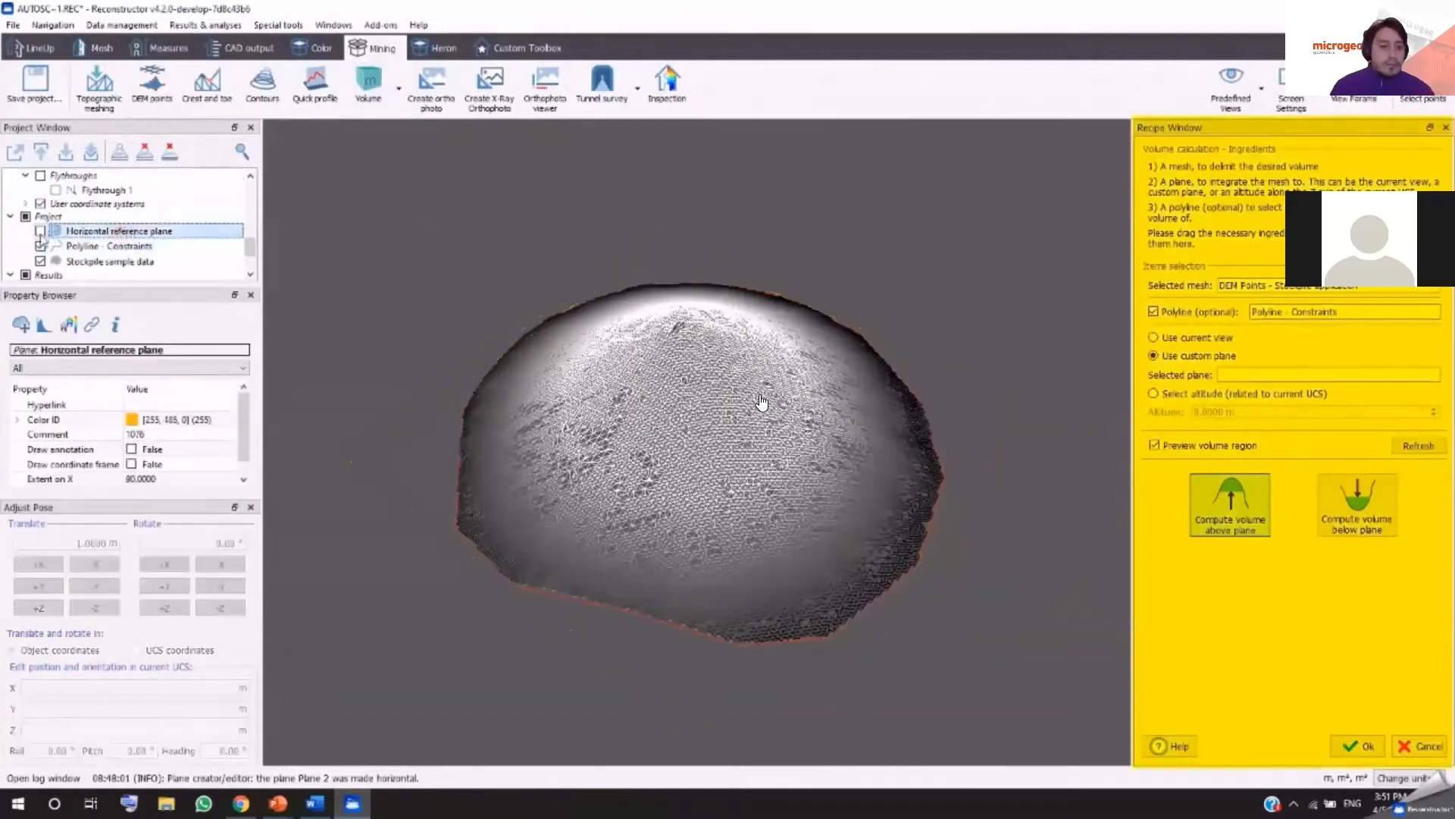
pyautogui.click(40, 231)
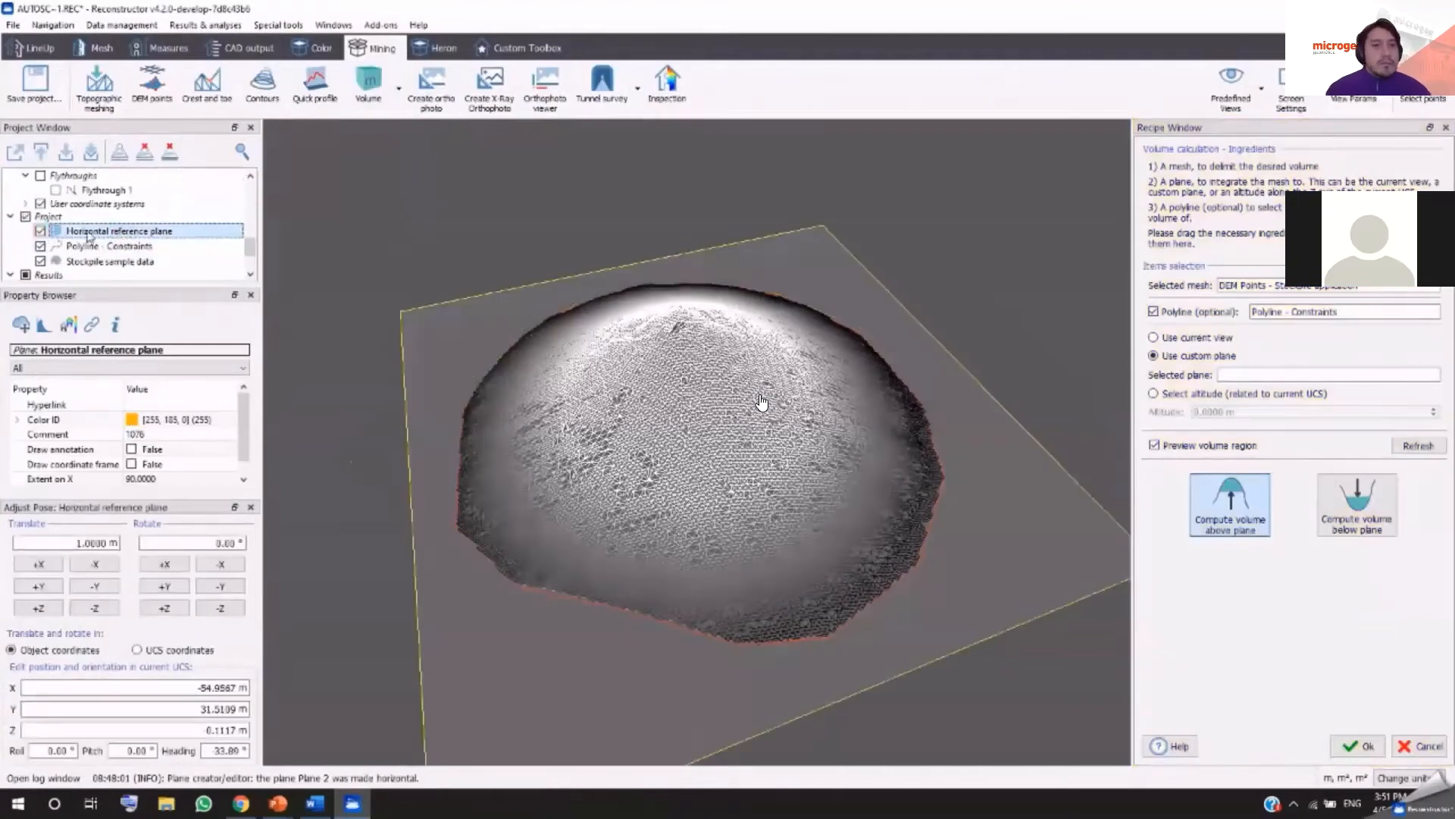
pyautogui.moveTo(761, 397)
pyautogui.mouseDown()
pyautogui.moveTo(761, 370)
pyautogui.moveTo(762, 402)
pyautogui.mouseUp()
pyautogui.click(118, 233)
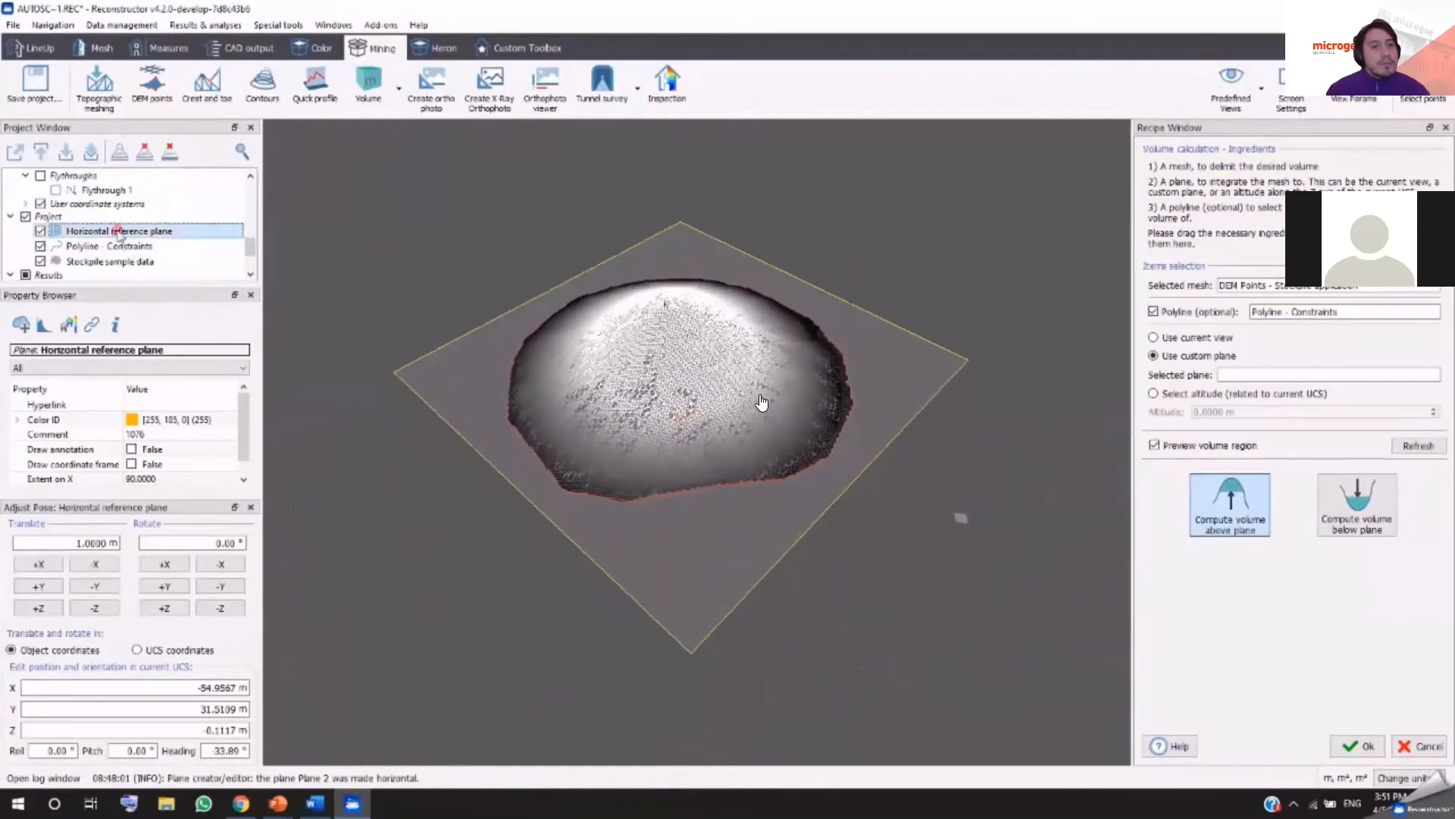
pyautogui.moveTo(481, 336); pyautogui.dragTo(1249, 387)
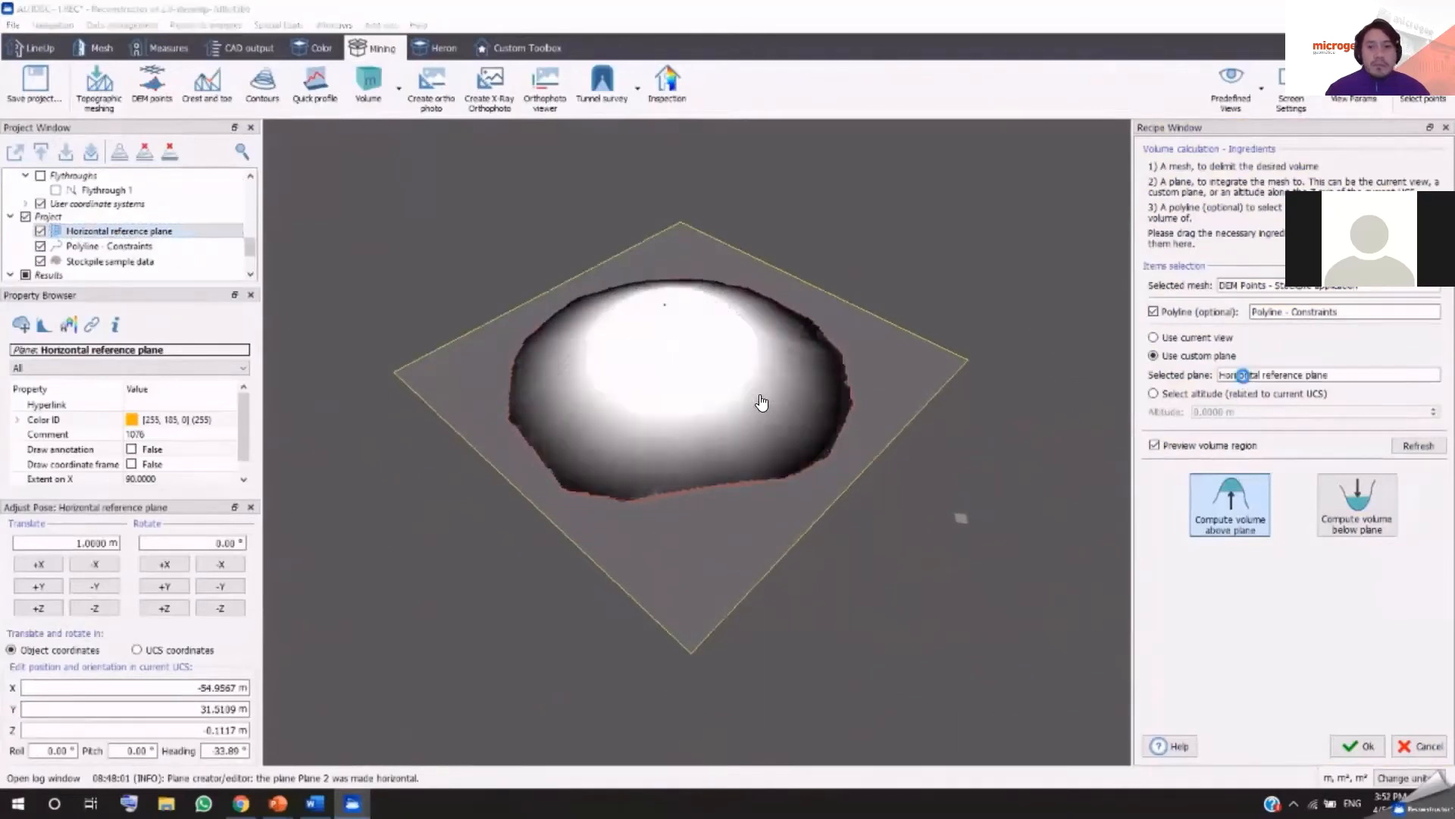
# Step: Compute the stockpile volume above the Horizontal reference plane, comparing the below-plane preview before running the calculation
pyautogui.click(1362, 510)
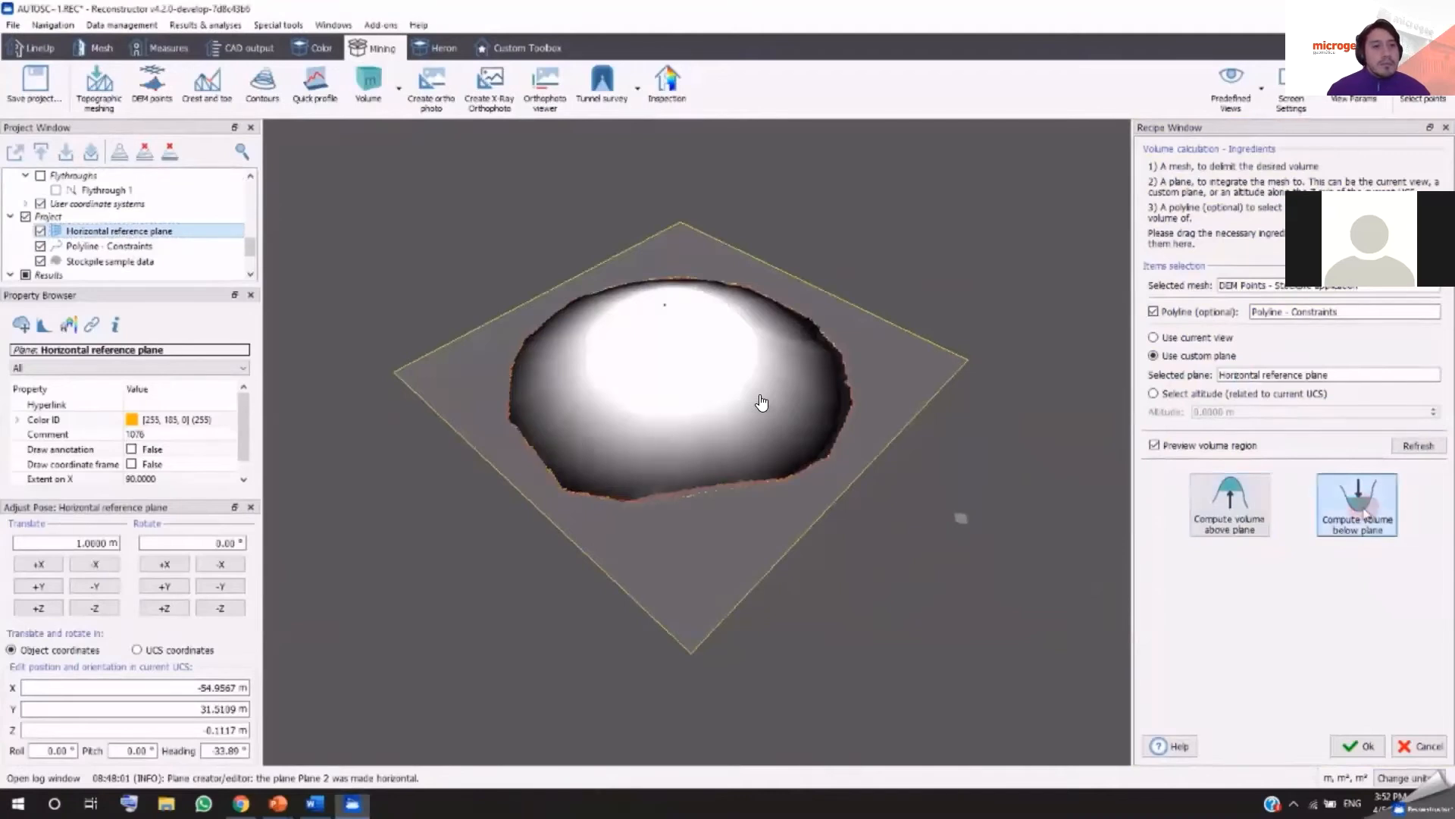
pyautogui.click(1253, 514)
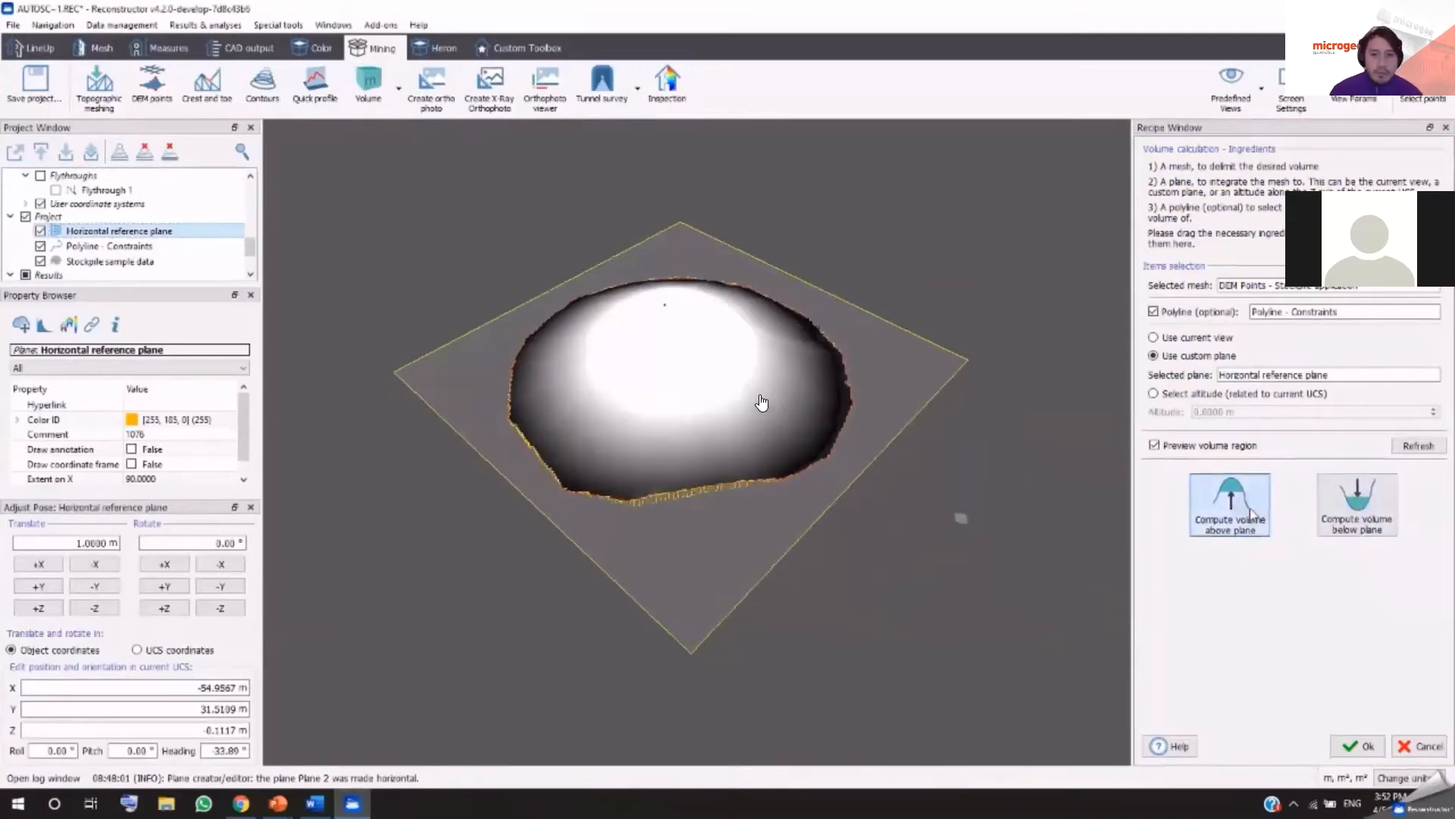
pyautogui.click(1356, 747)
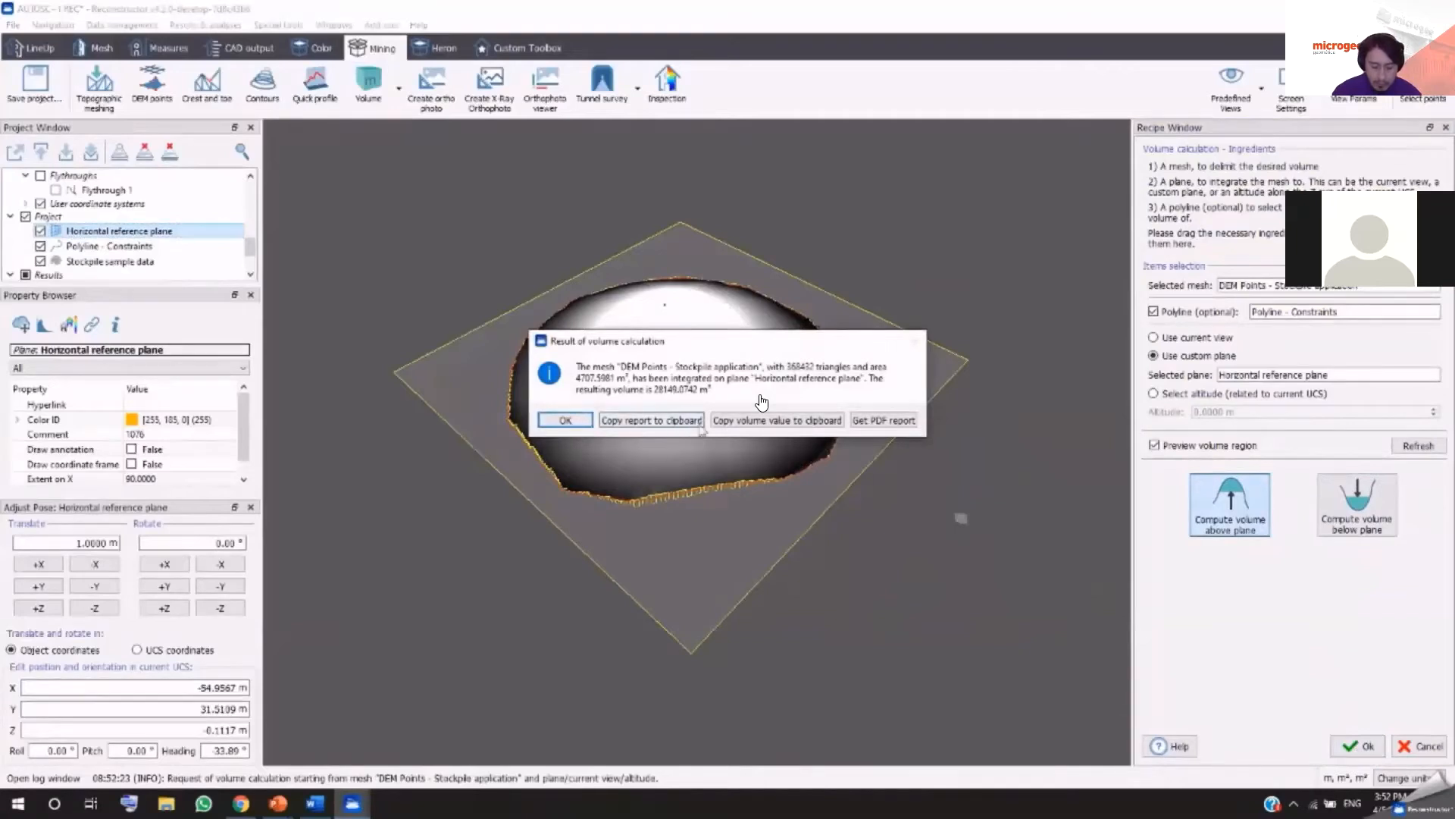
# Step: Prepare a PDF volume report with site name Stockpile Volume, survey date 3/31/2020 and processing date April 3, 2020
pyautogui.click(884, 421)
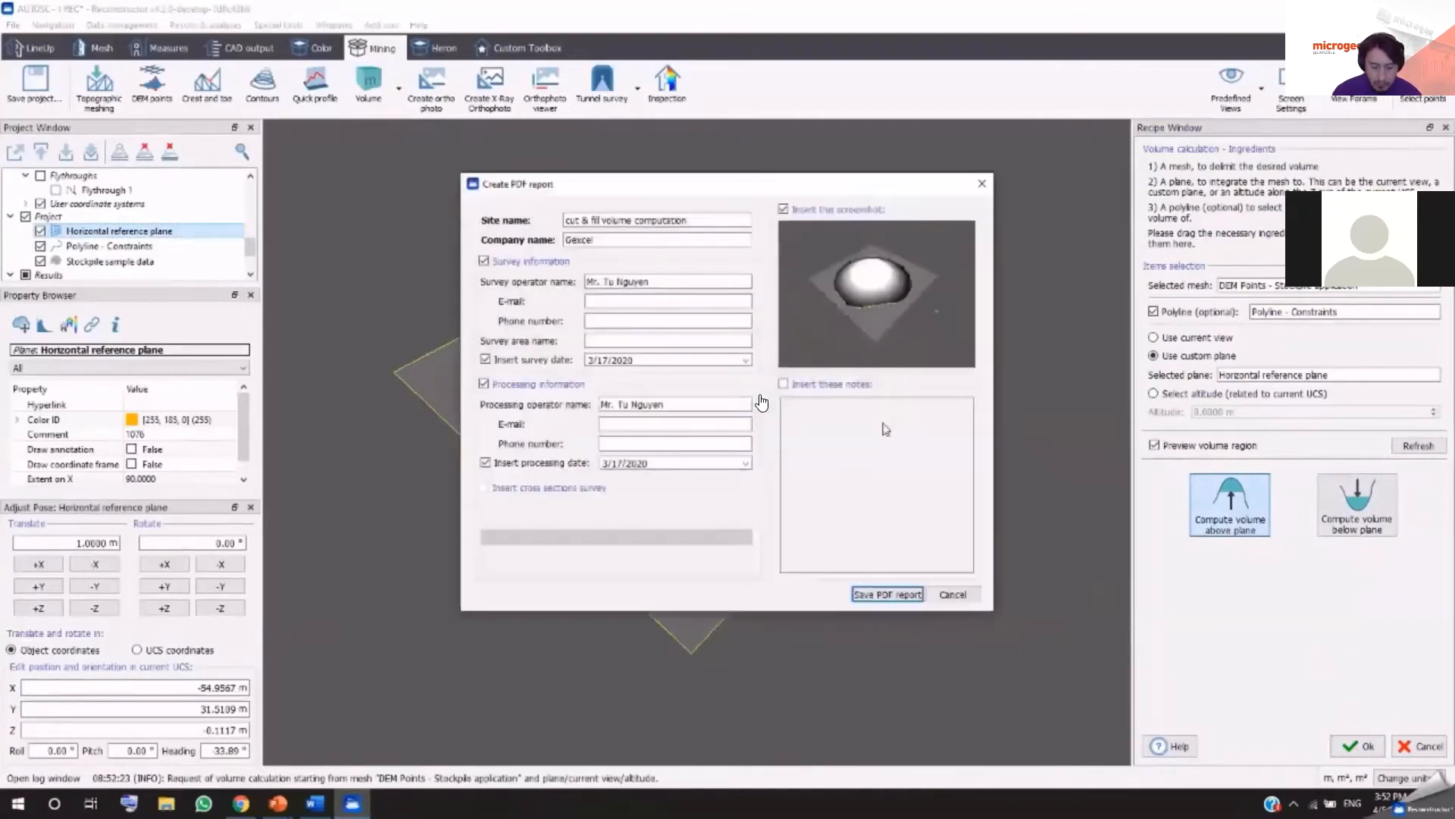
pyautogui.moveTo(747, 220); pyautogui.dragTo(543, 228)
pyautogui.write('Stockpile Vol')
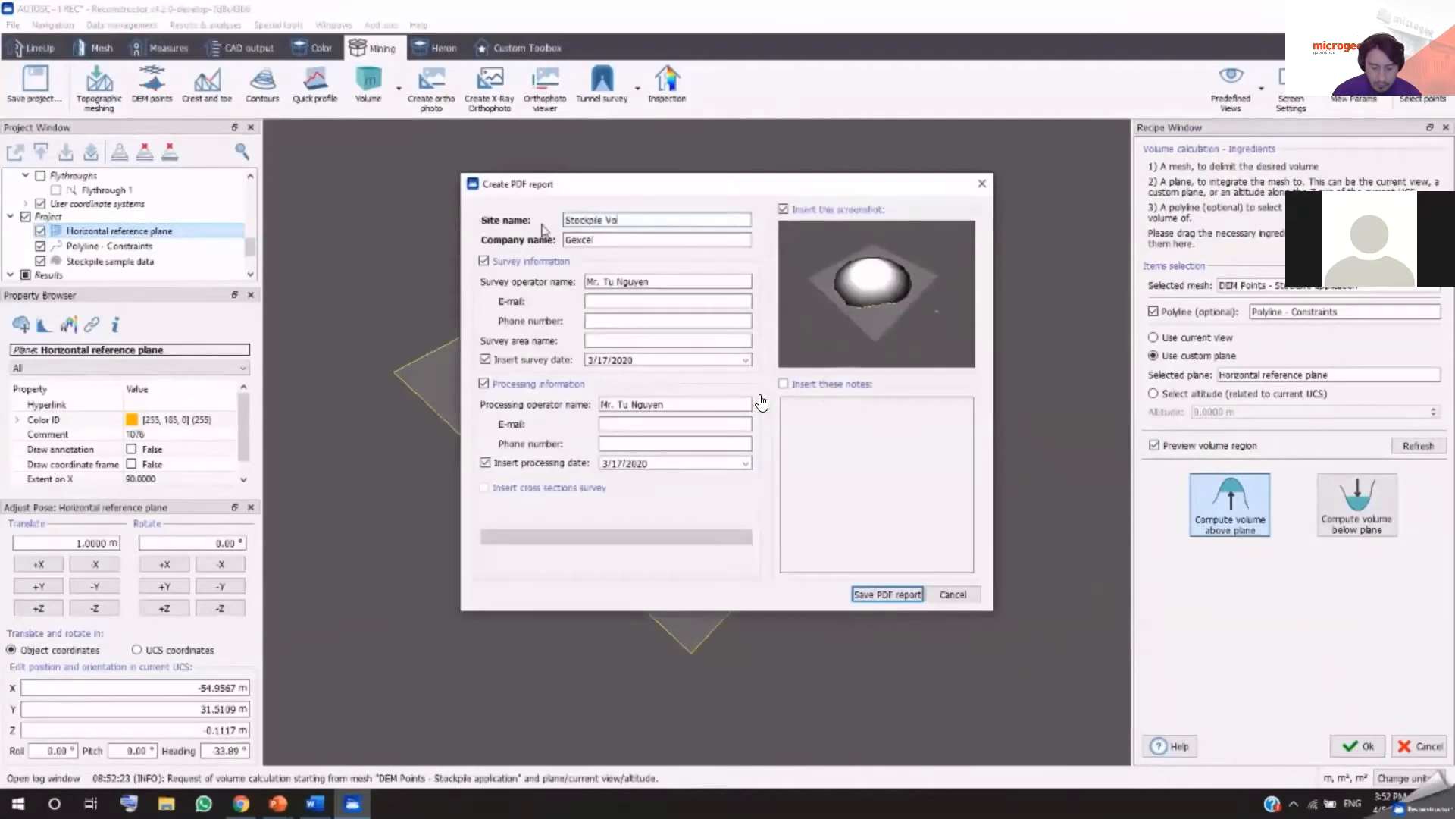
pyautogui.click(746, 360)
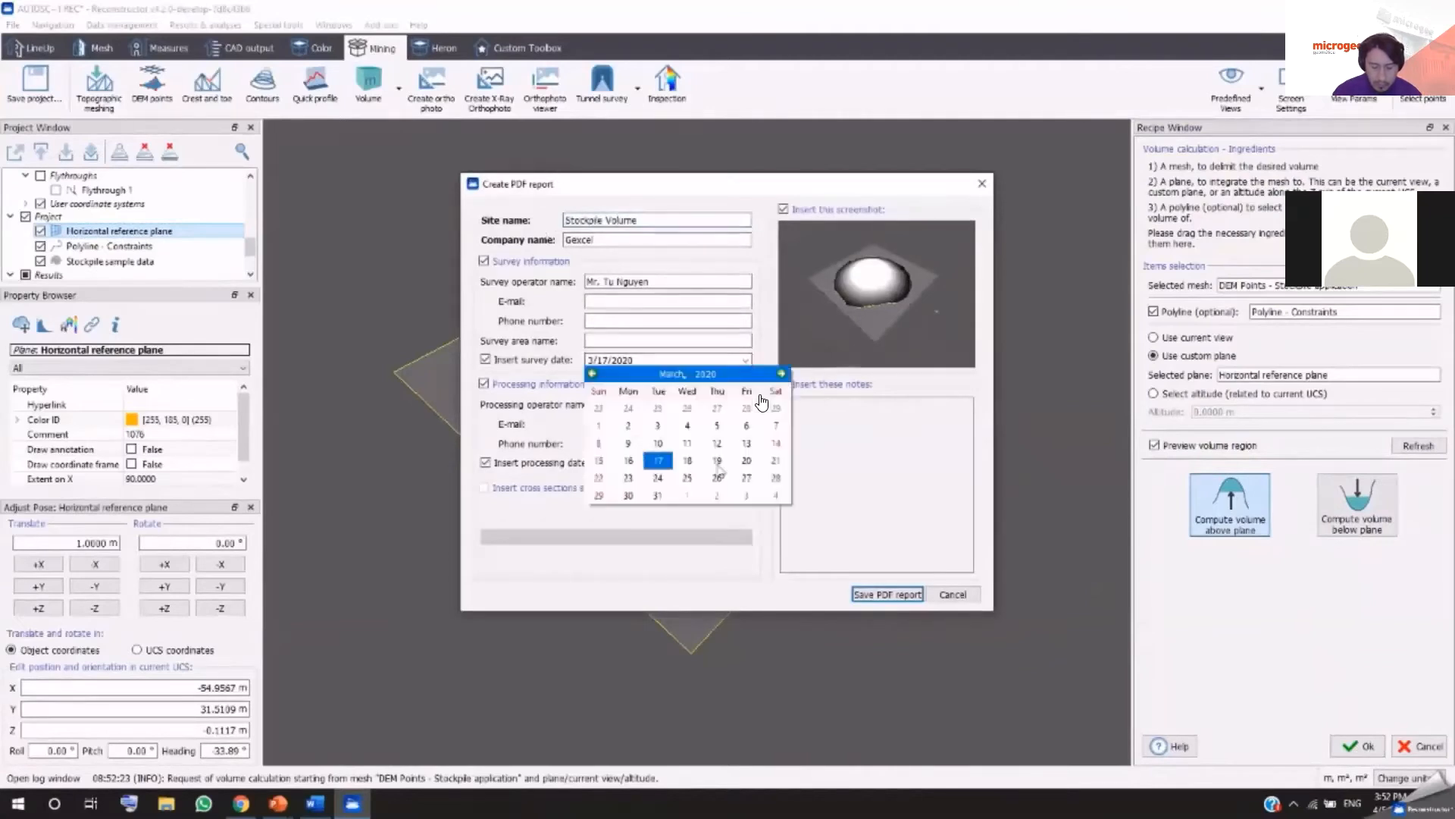
pyautogui.click(658, 496)
pyautogui.click(746, 463)
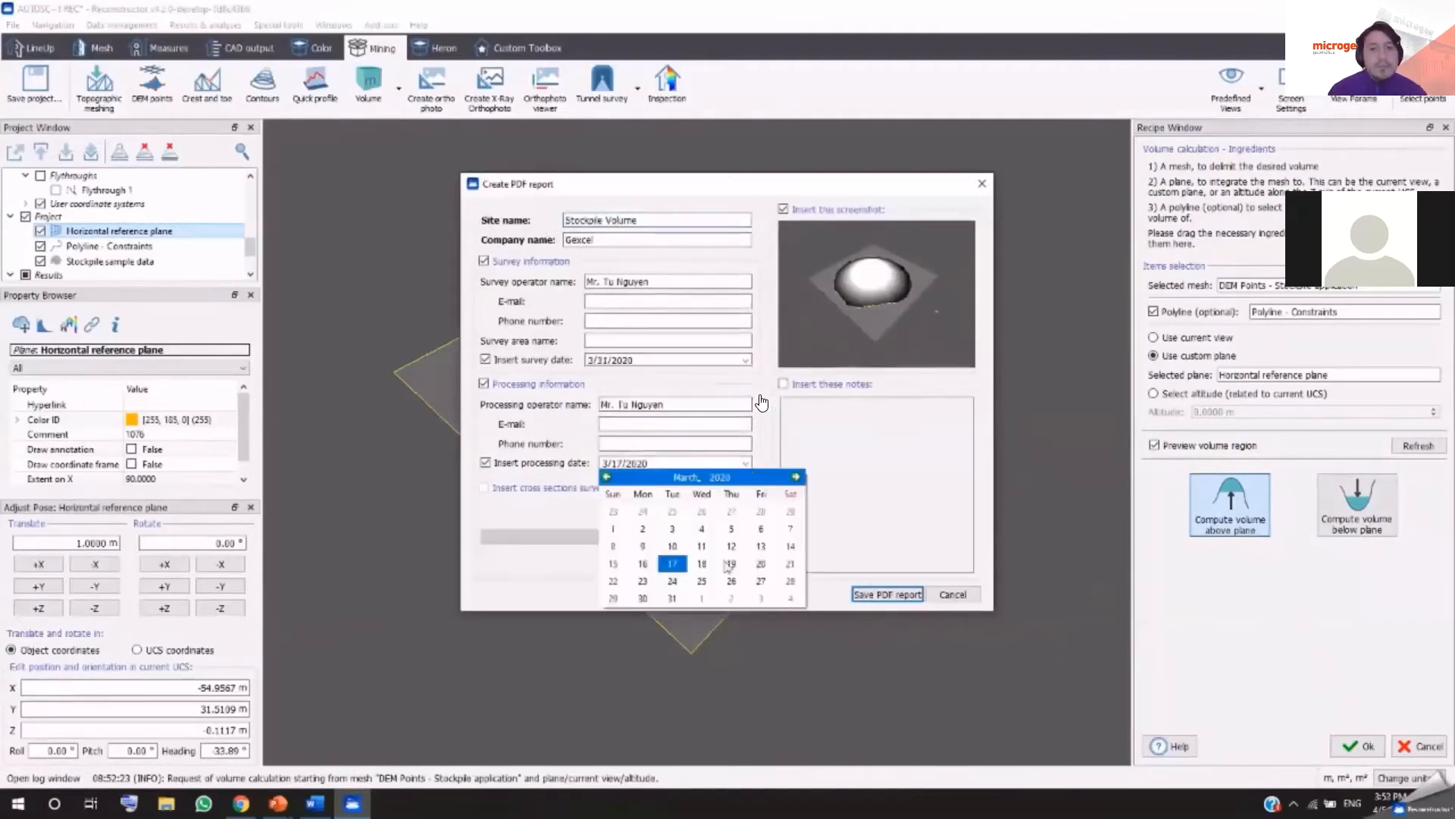
pyautogui.click(758, 600)
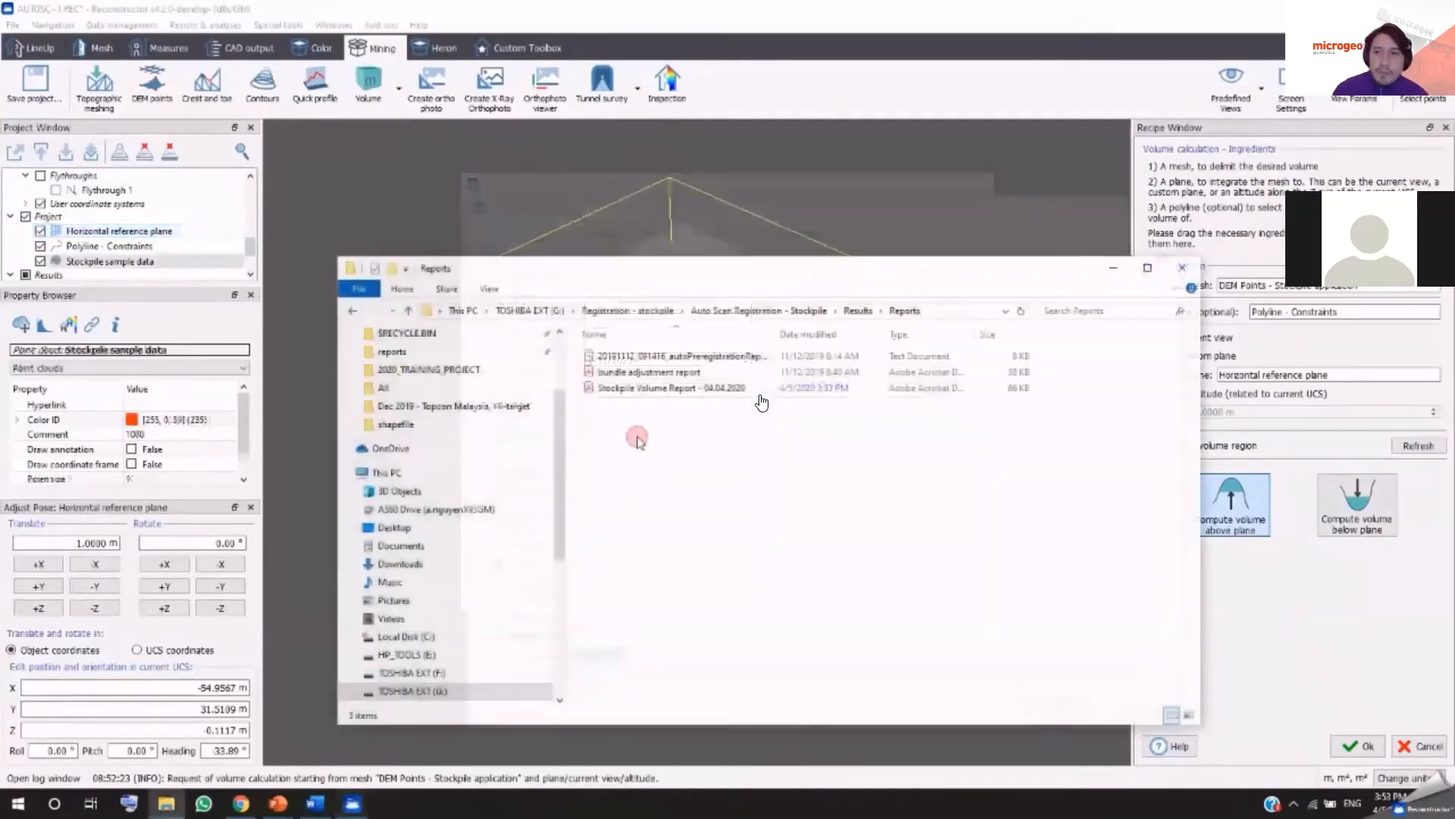
# Step: Open the Stockpile Volume Report - 04.04.2020 PDF, review its survey details, volume and screenshot, and return to the presentation
pyautogui.doubleClick(712, 389)
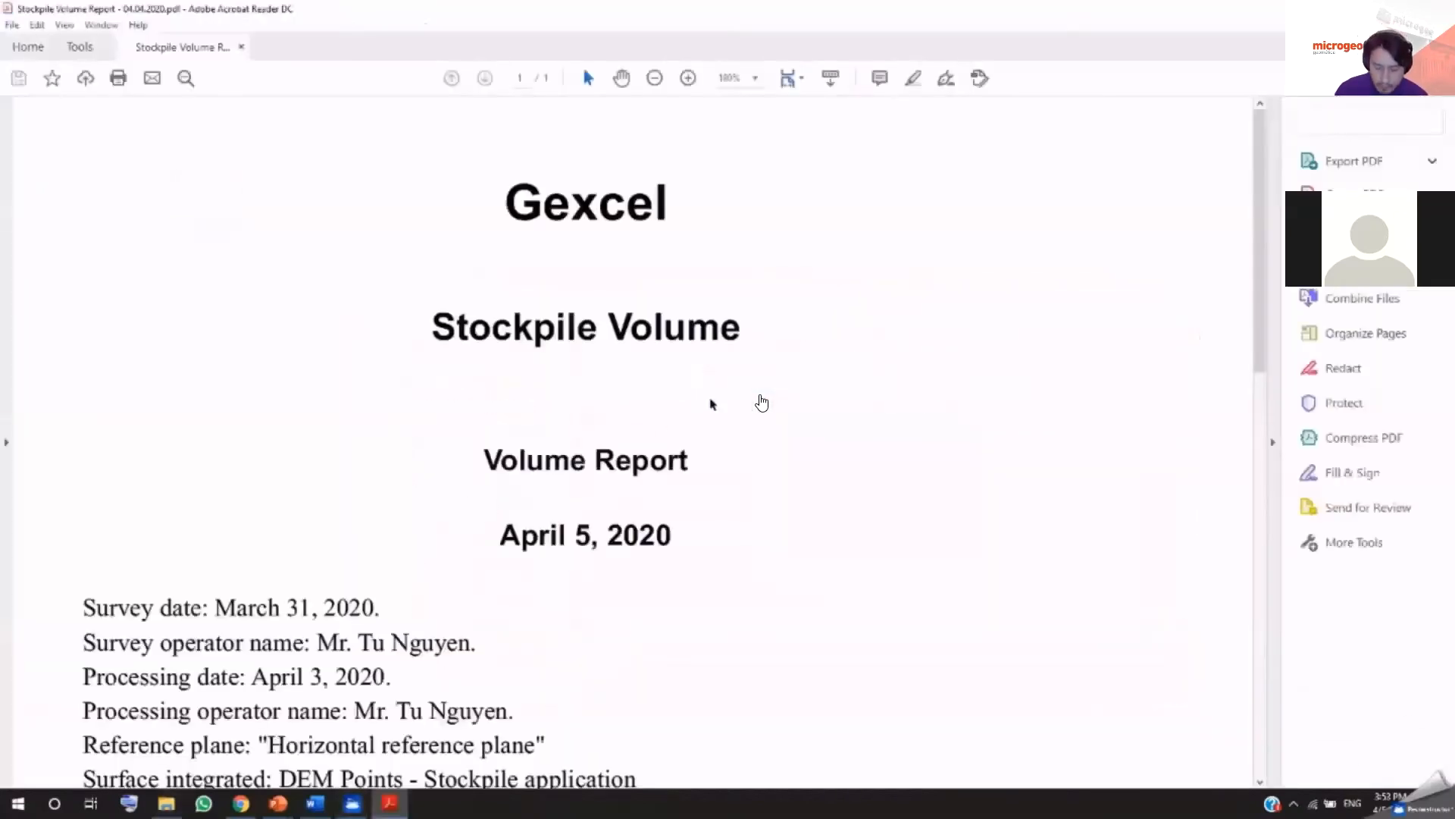
pyautogui.scroll(-1, 1270, 353)
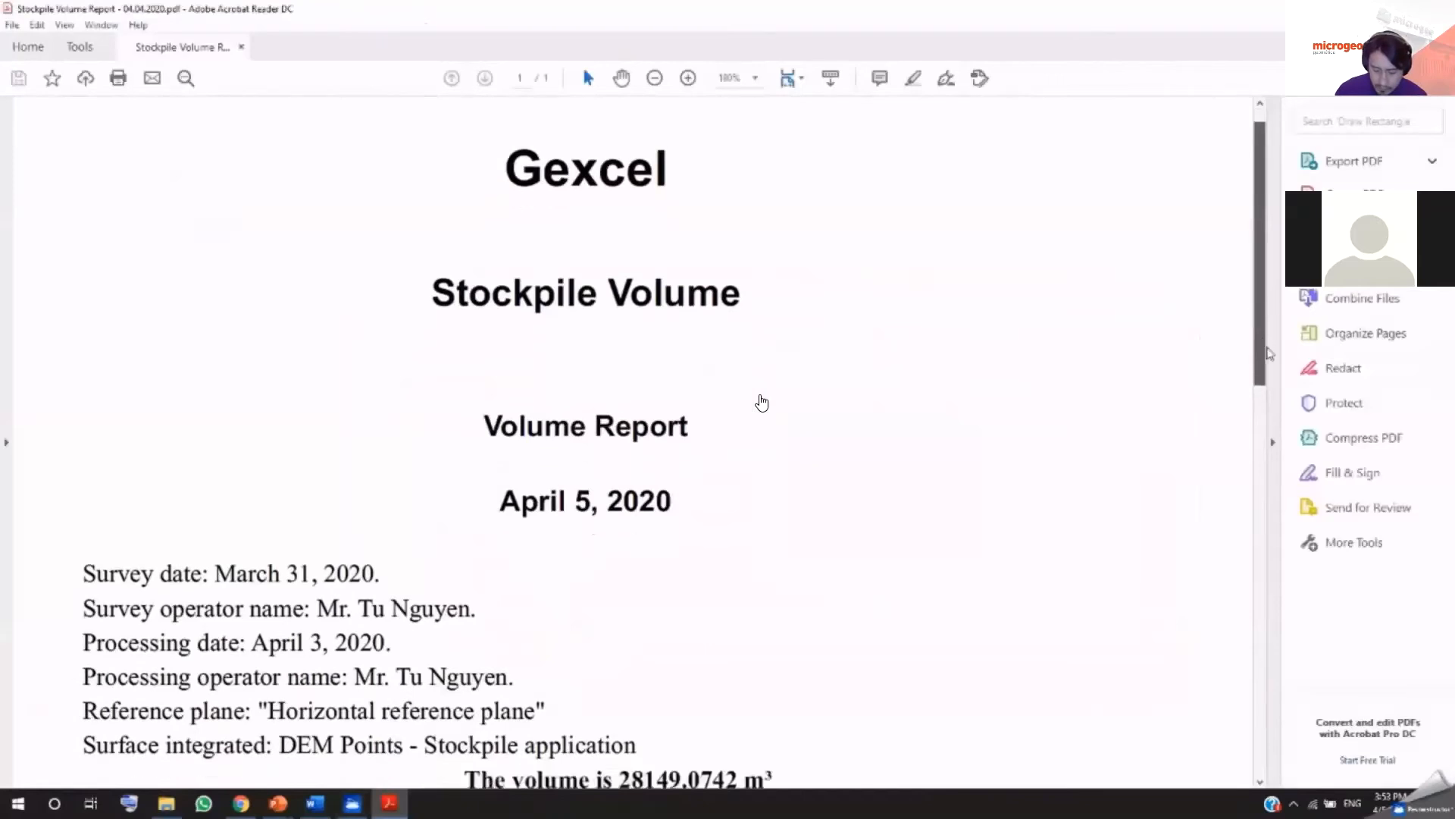
pyautogui.scroll(-6, 1270, 353)
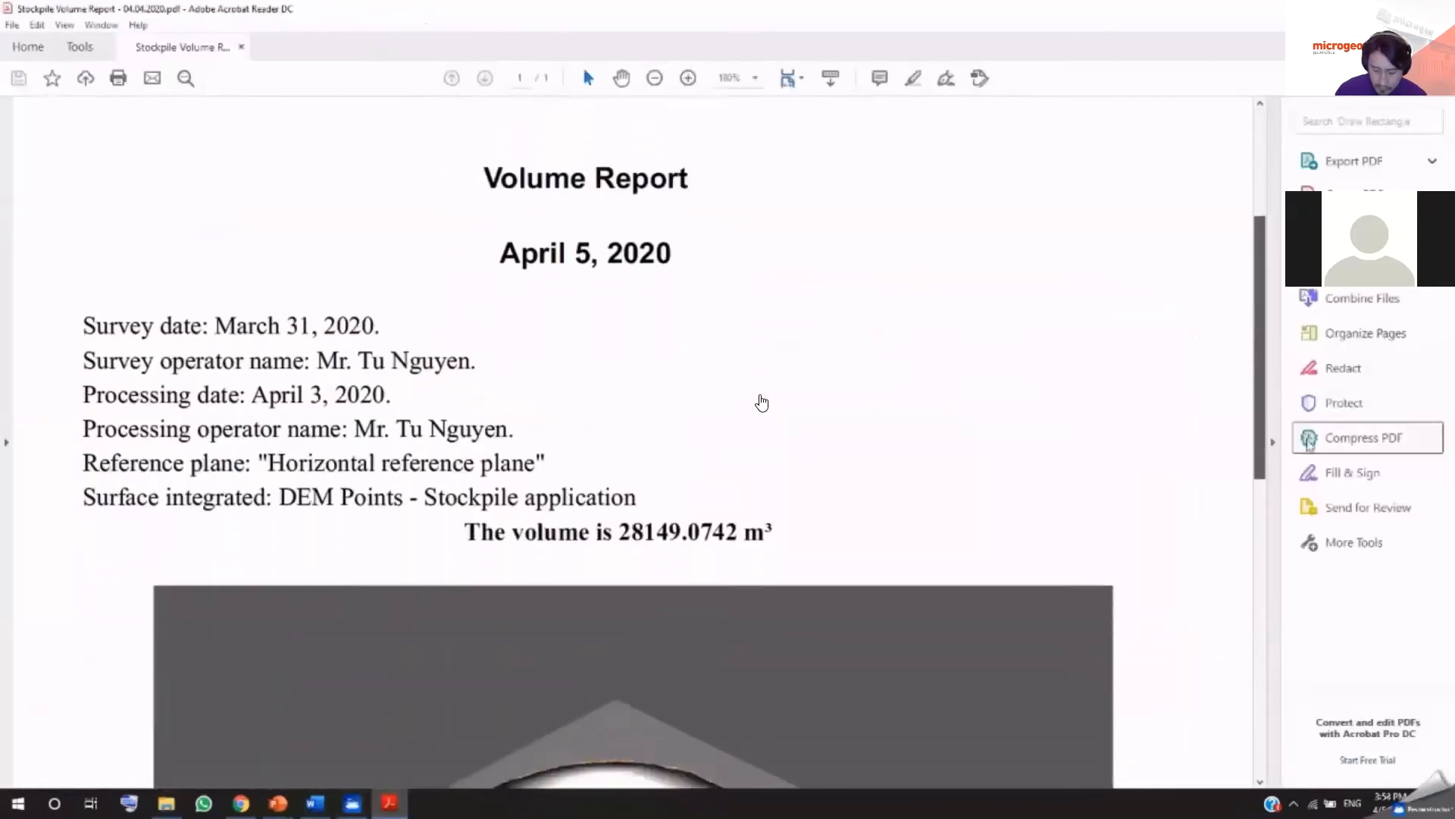
pyautogui.scroll(-4, 762, 402)
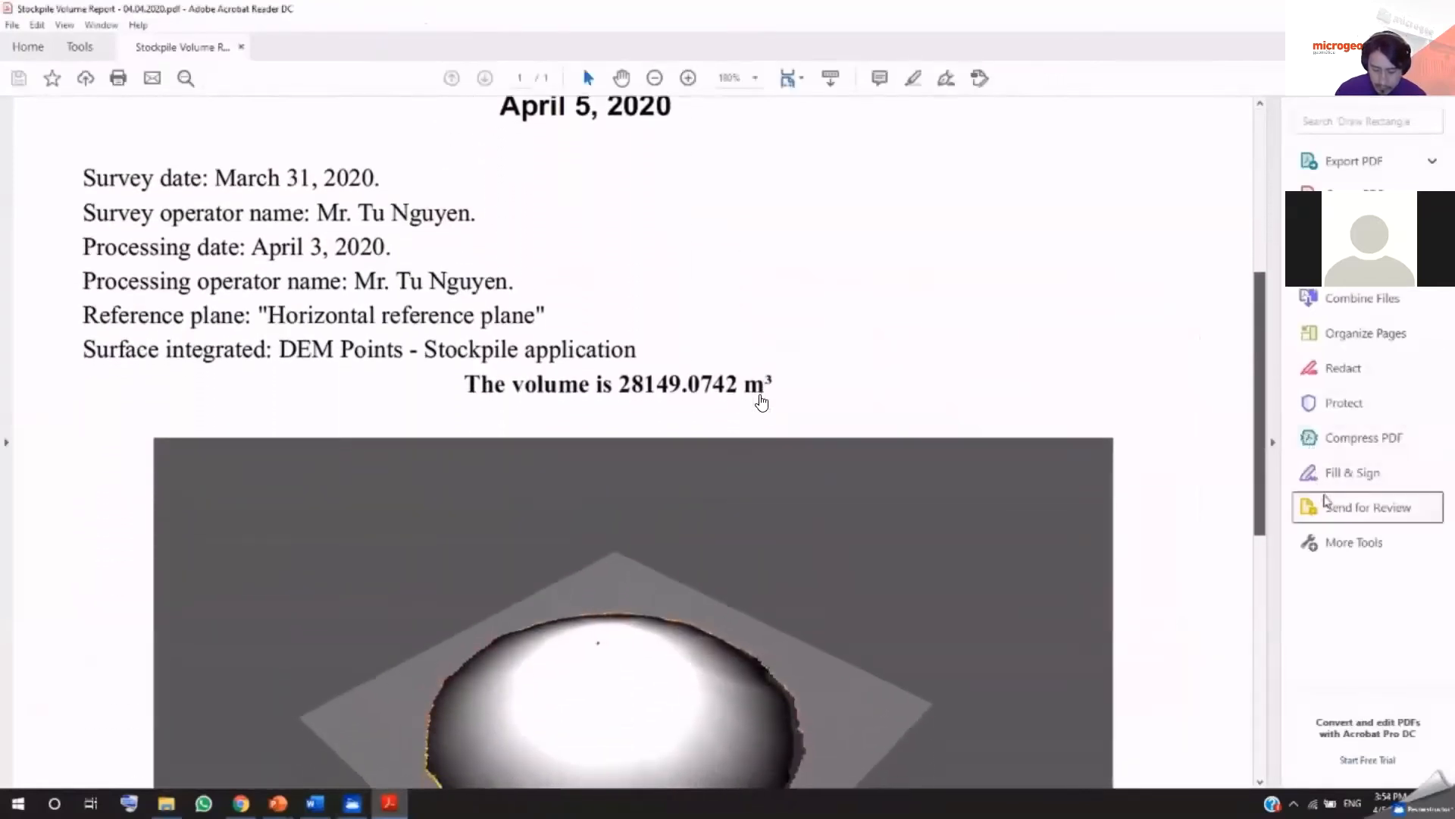
pyautogui.scroll(-5, 762, 403)
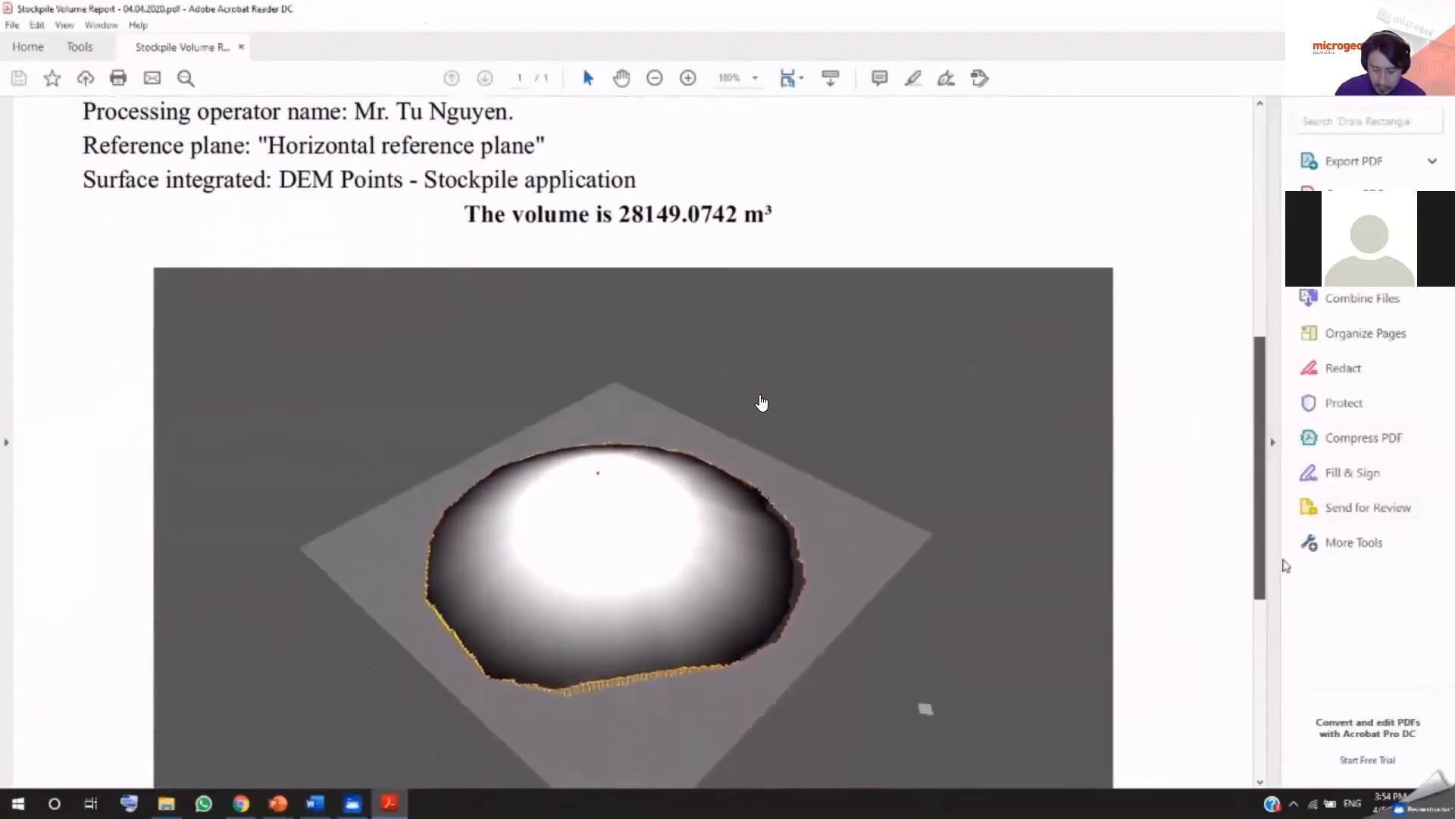
pyautogui.scroll(-6, 762, 402)
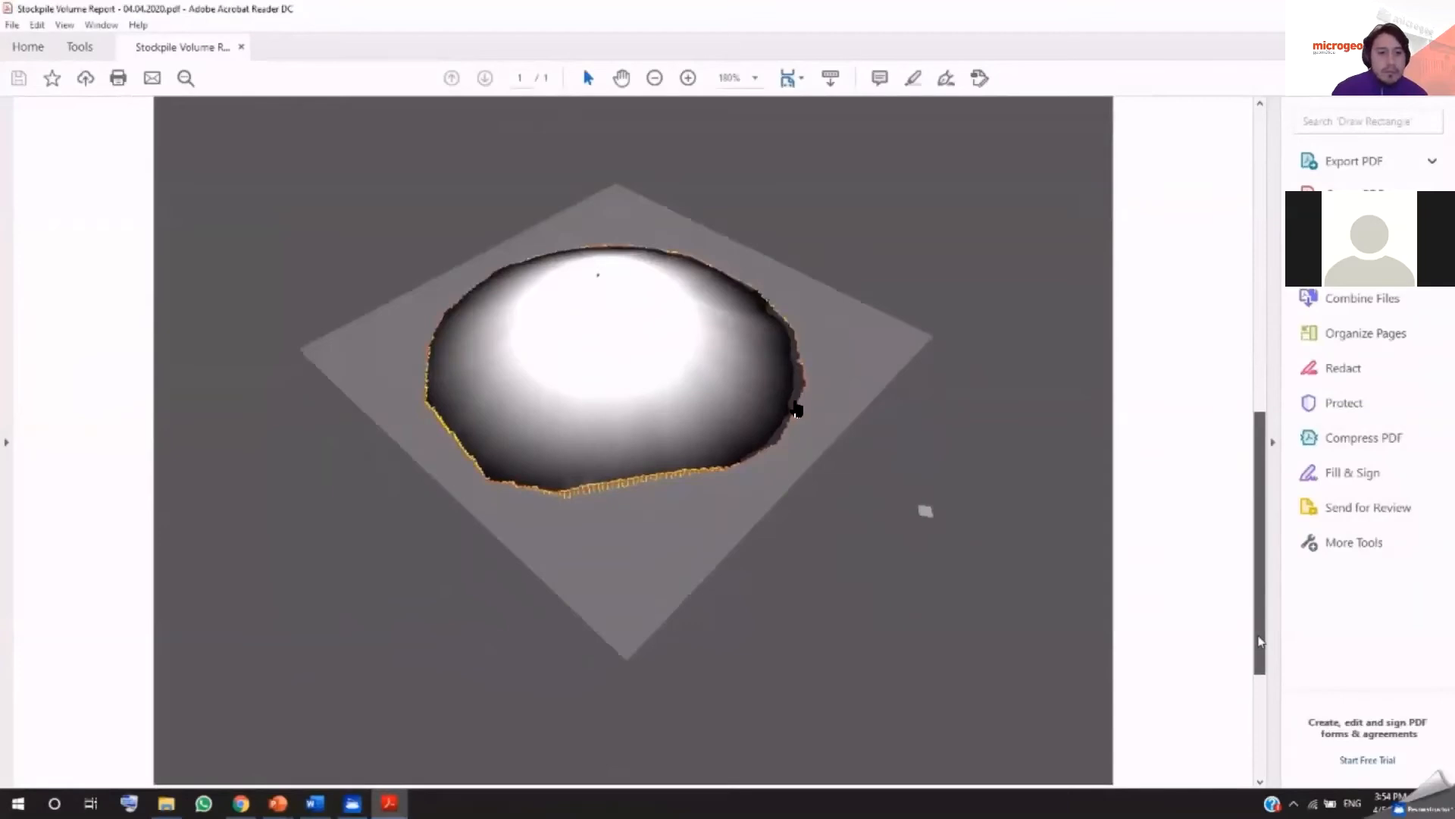
pyautogui.hotkey('alt', 'Tab')
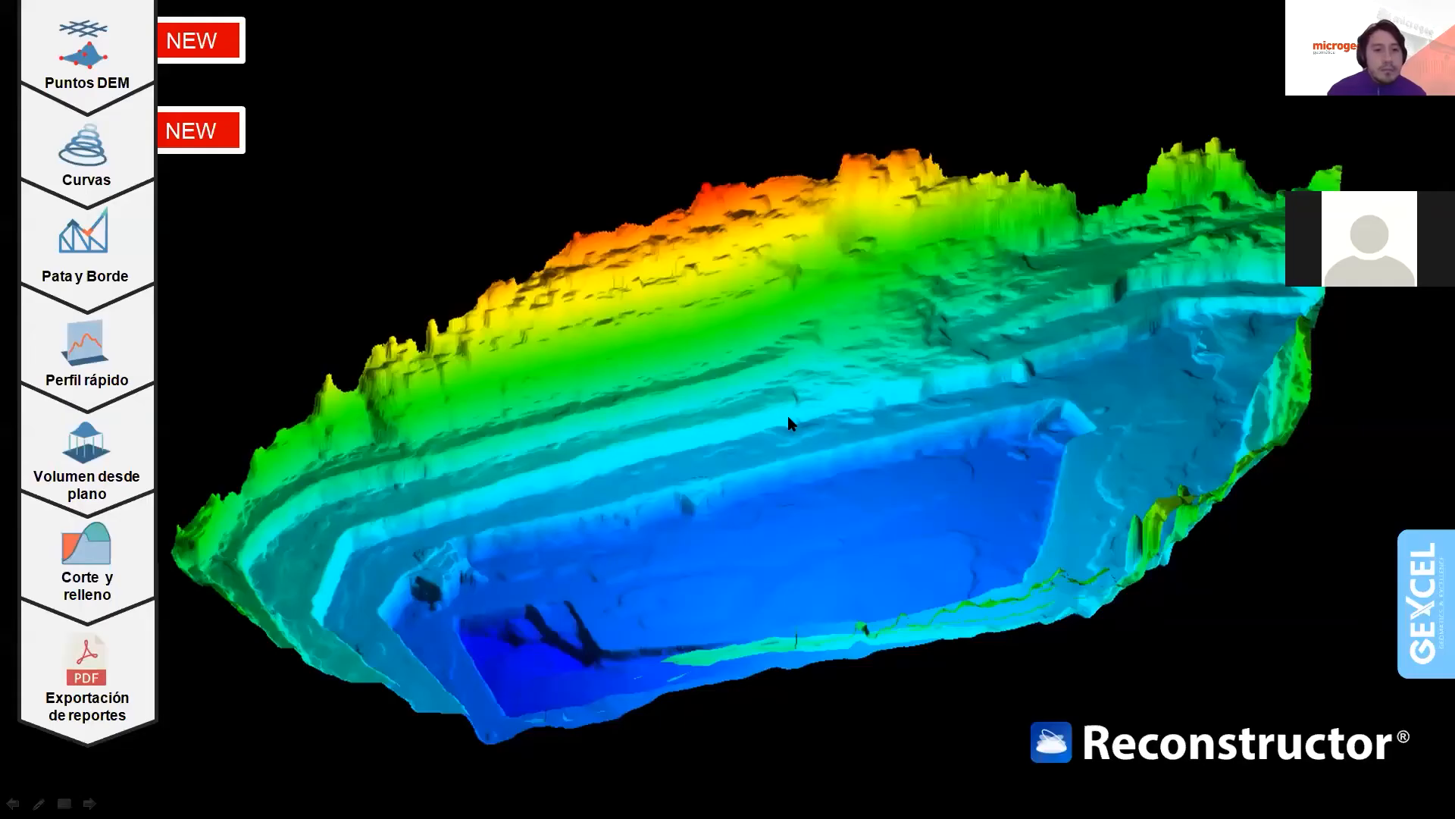
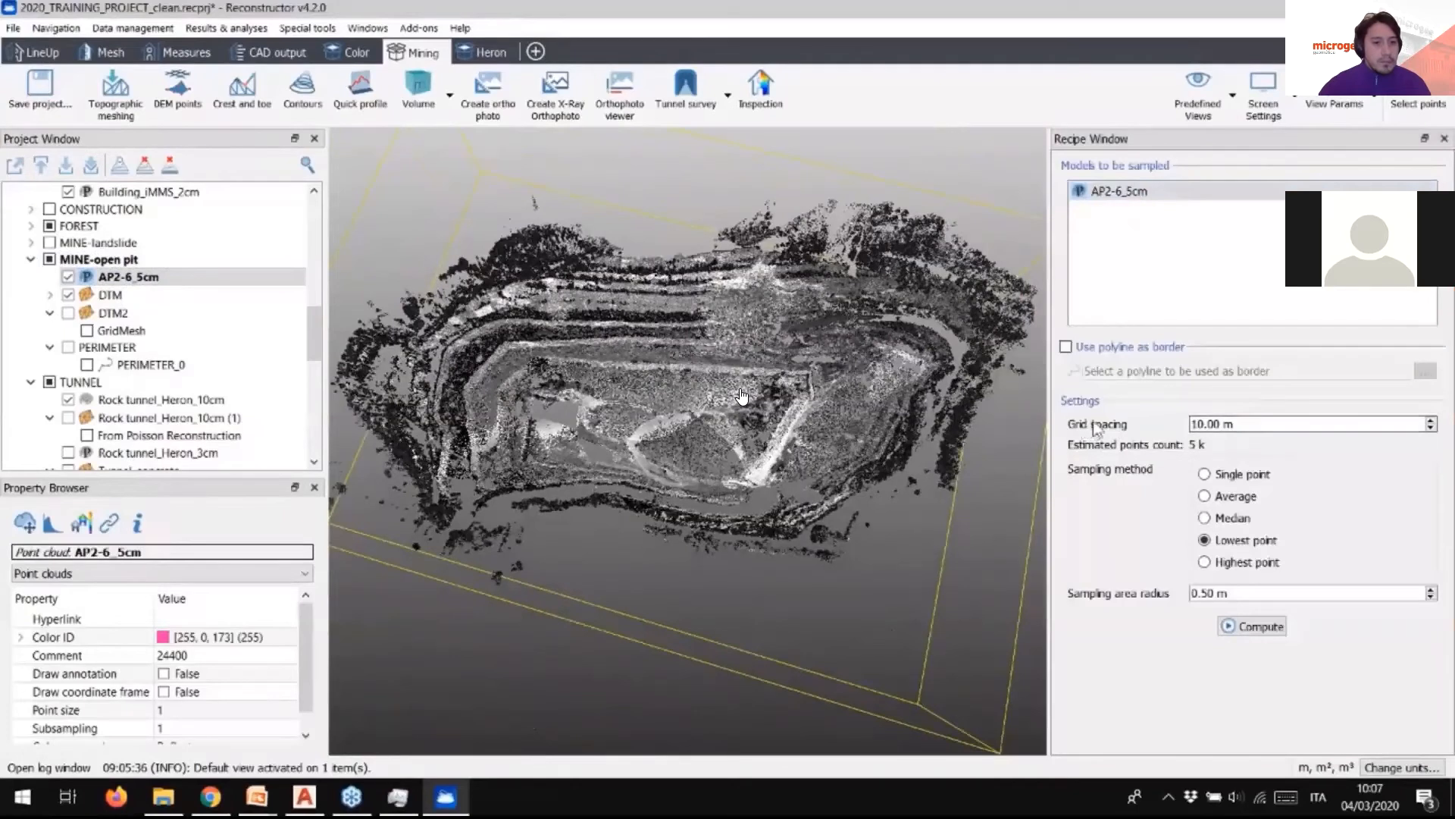
# Step: Compute DEM points from AP2-6_5cm with 5 m grid spacing and save them as a point cloud named mine opet mine_dem
pyautogui.moveTo(1202, 424); pyautogui.dragTo(1187, 424)
pyautogui.write('5')
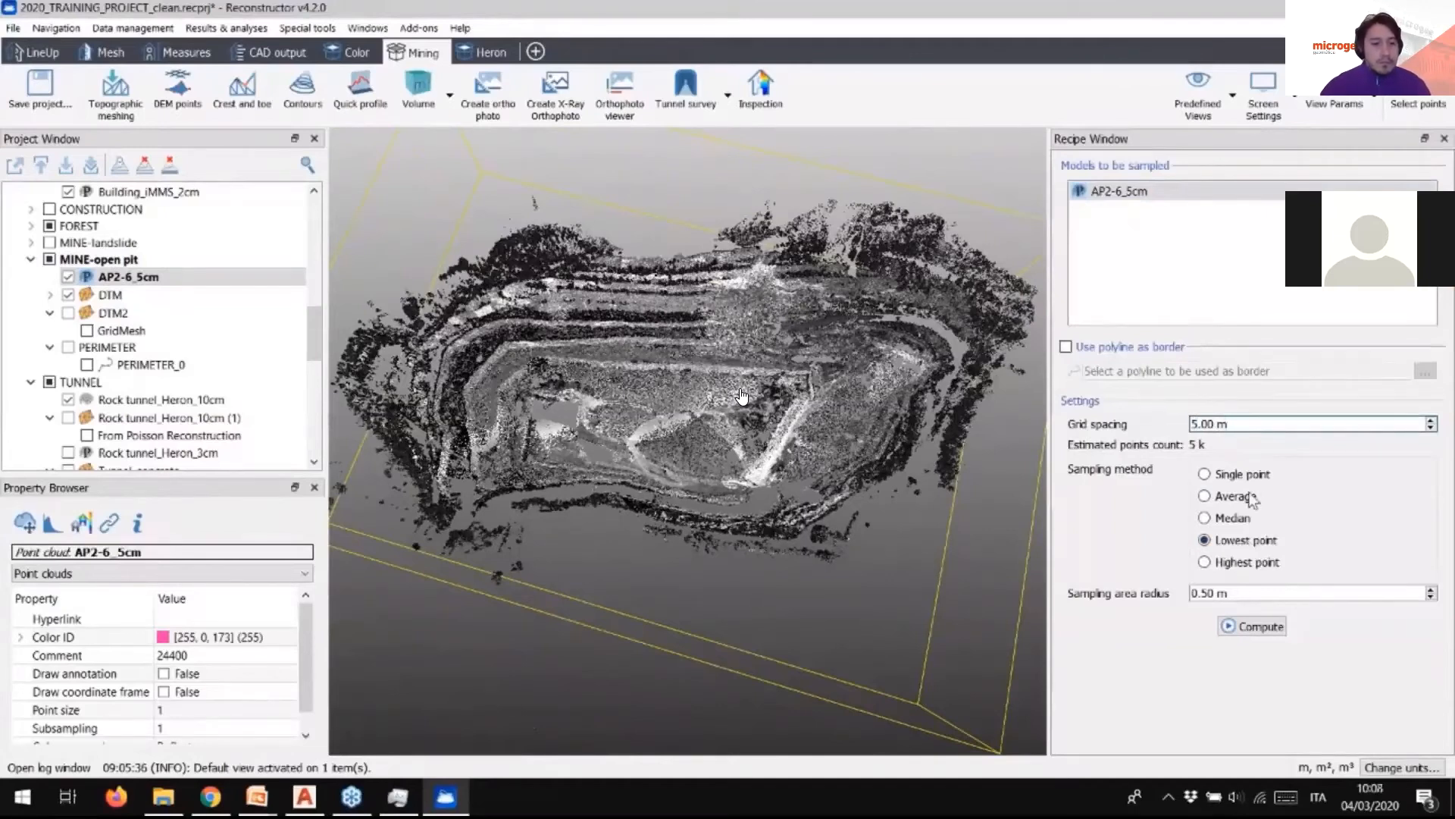
pyautogui.click(1254, 629)
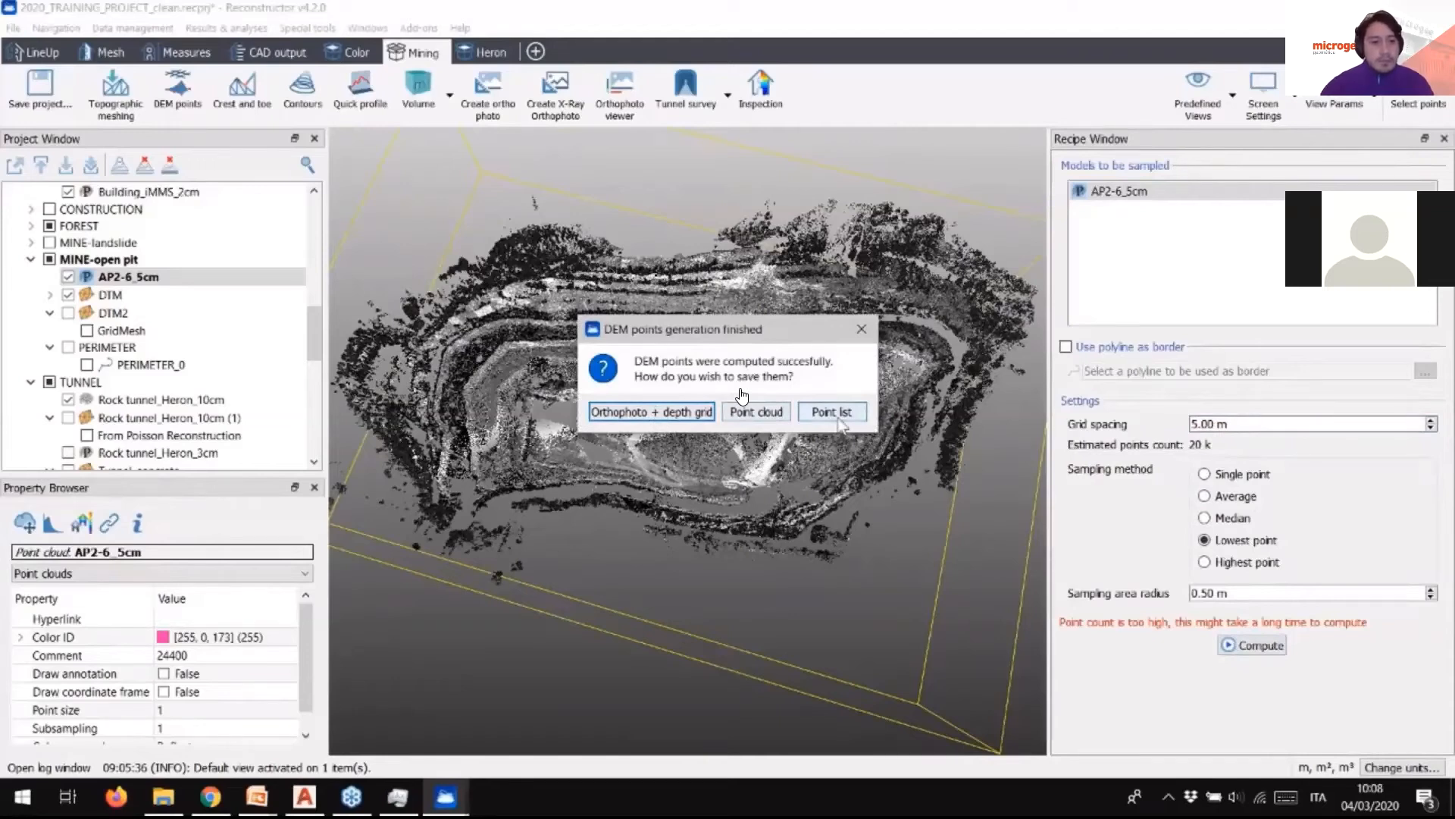
pyautogui.click(758, 414)
pyautogui.write('mine opet mine_dem')
pyautogui.click(689, 418)
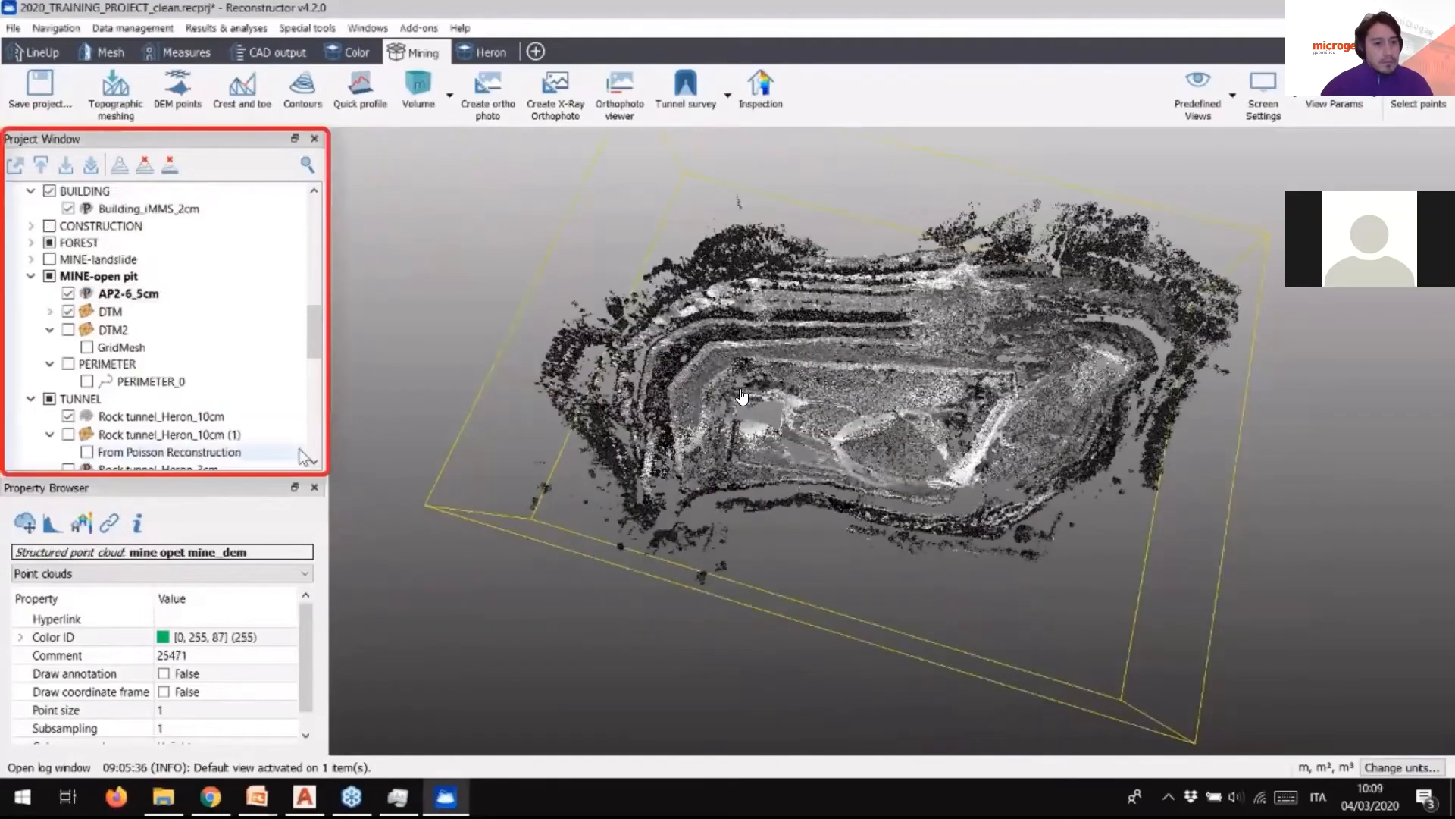
# Step: Display the mine opet mine_dem cloud and increase its point size to 5
pyautogui.scroll(8, 298, 448)
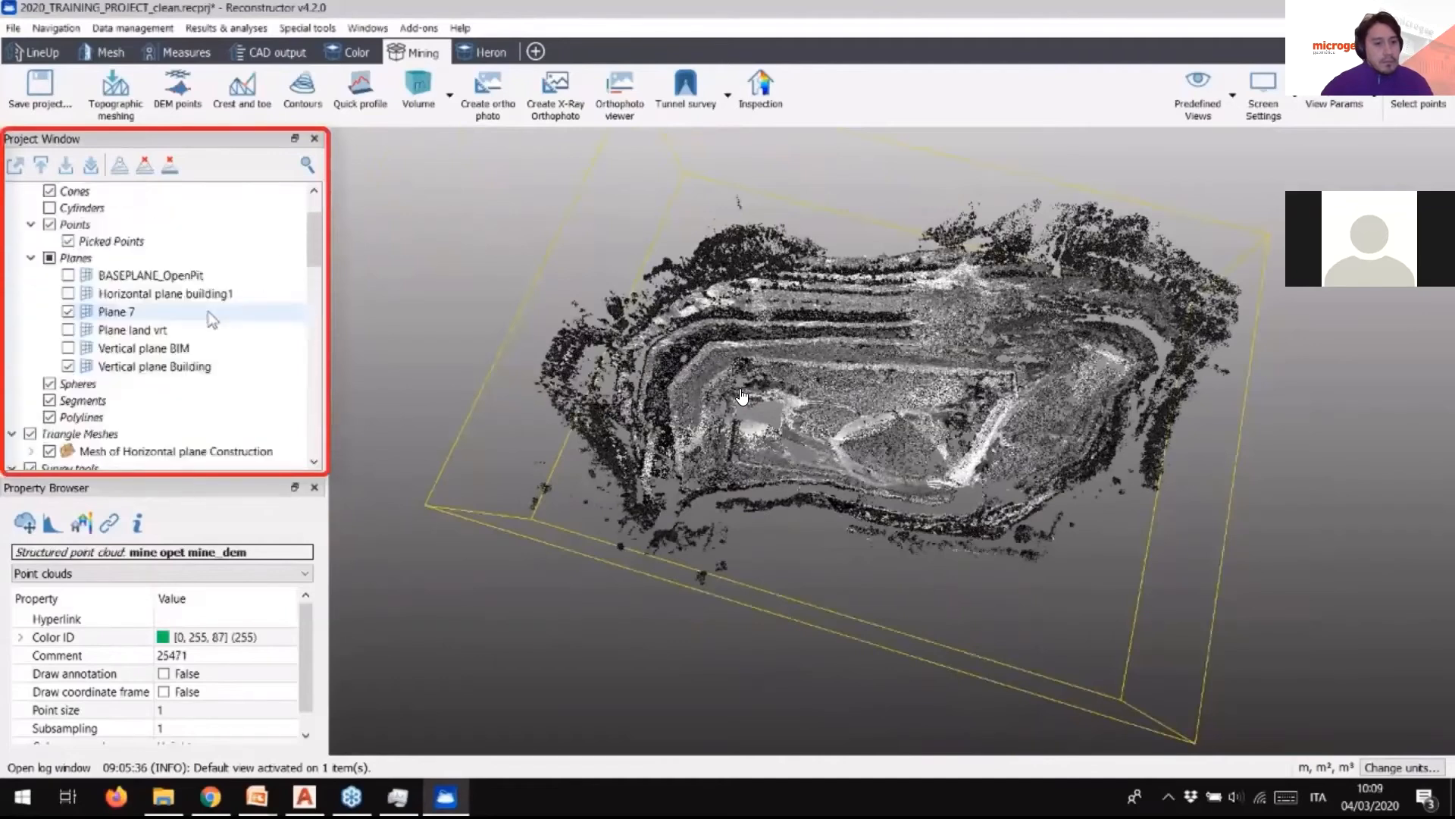
pyautogui.scroll(3, 212, 318)
pyautogui.doubleClick(179, 211)
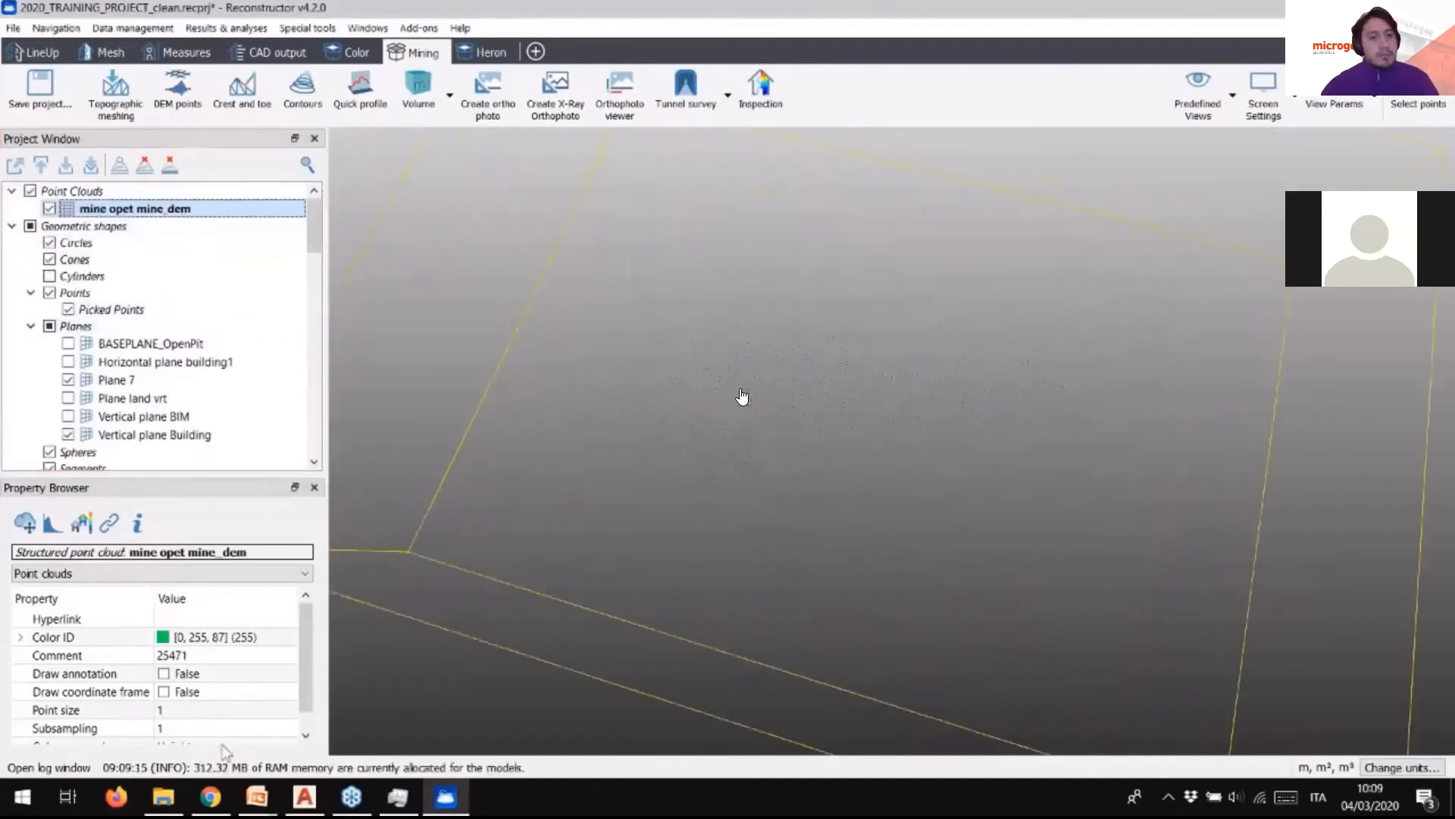
pyautogui.click(244, 711)
pyautogui.click(292, 699)
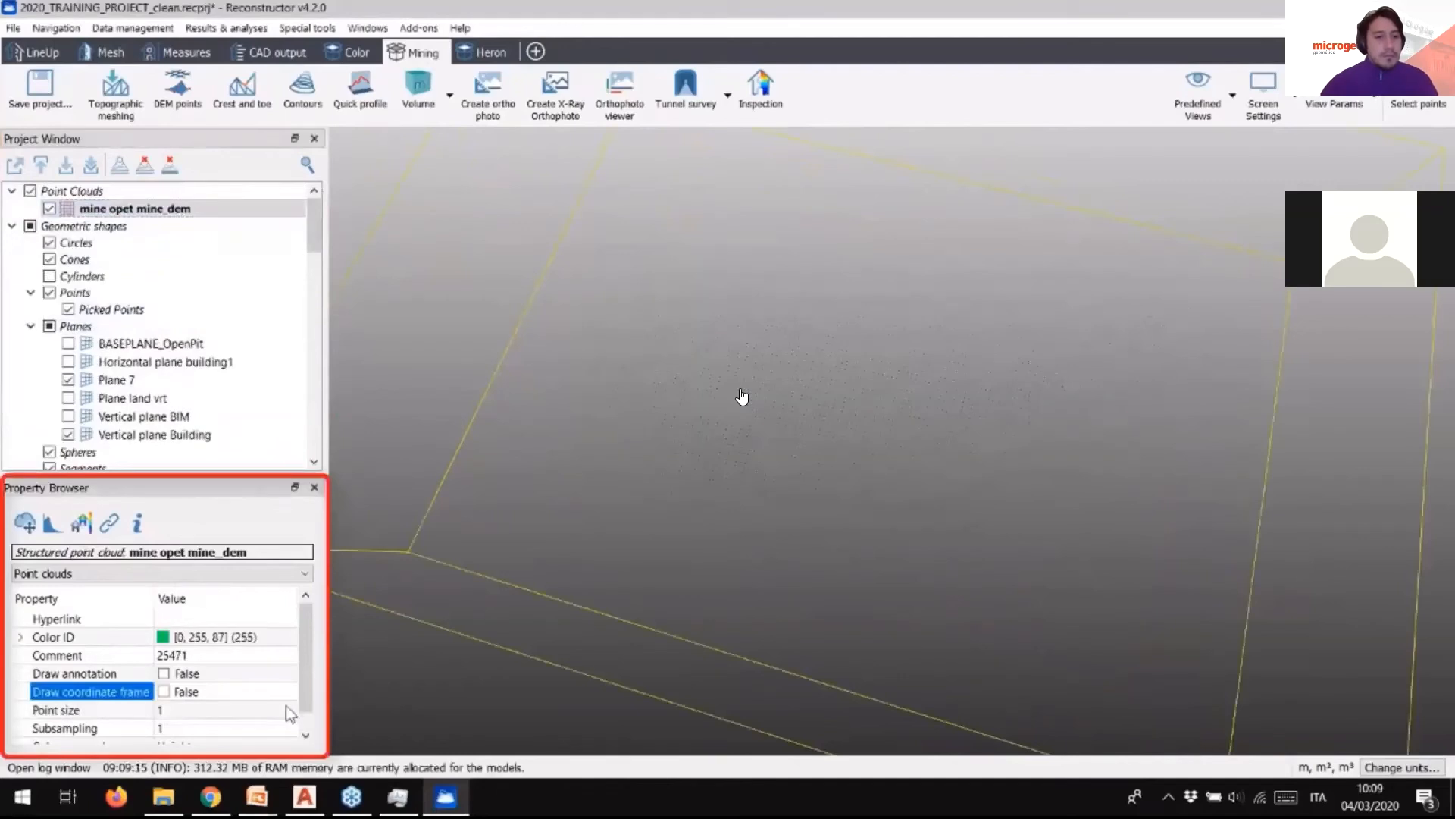
pyautogui.click(275, 709)
pyautogui.click(290, 706)
pyautogui.click(293, 706)
pyautogui.click(292, 707)
pyautogui.click(292, 707)
pyautogui.scroll(-1, 850, 468)
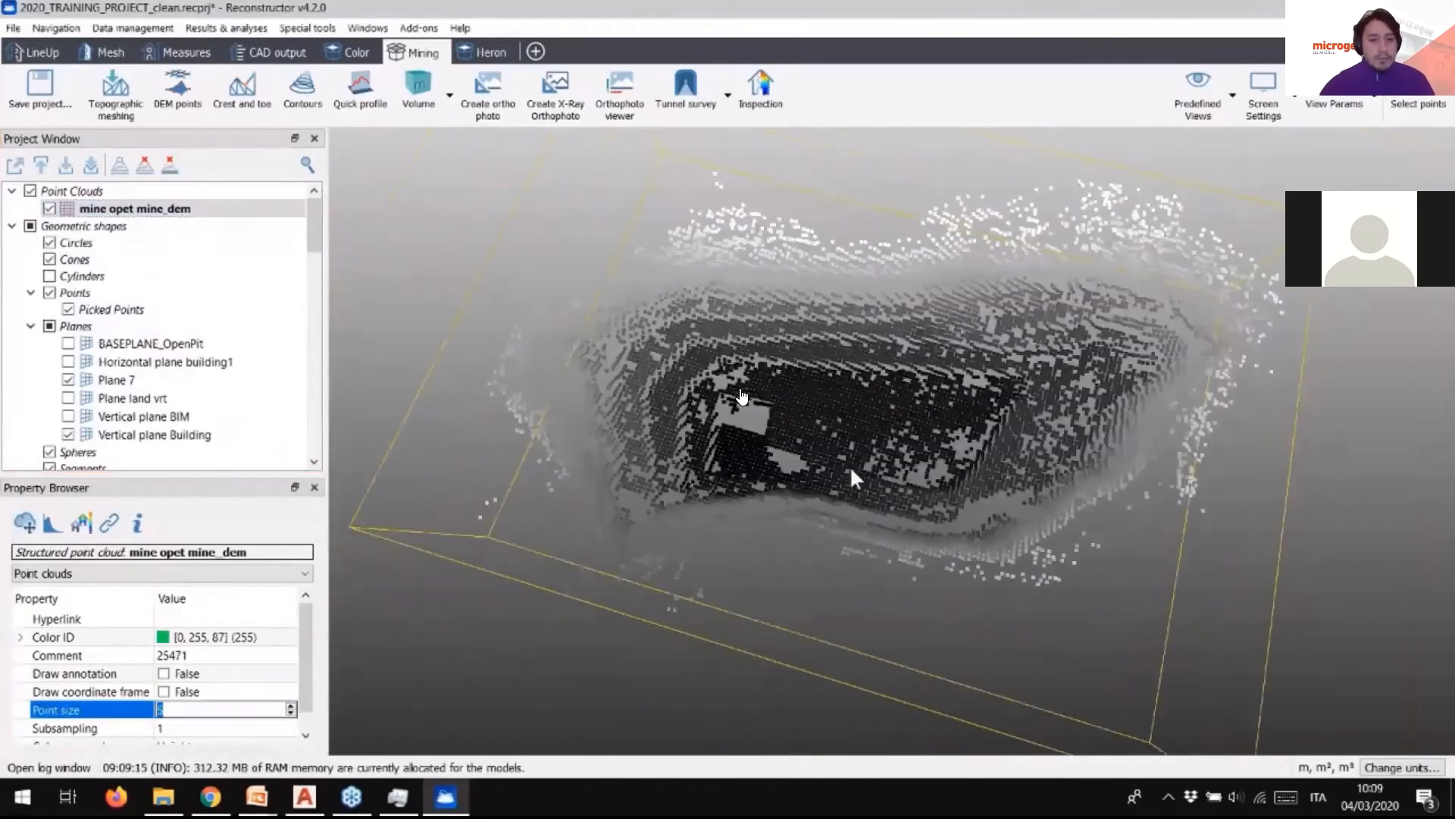
pyautogui.scroll(-2, 852, 473)
pyautogui.moveTo(866, 503)
pyautogui.mouseDown()
pyautogui.moveTo(897, 481)
pyautogui.moveTo(878, 482)
pyautogui.mouseUp()
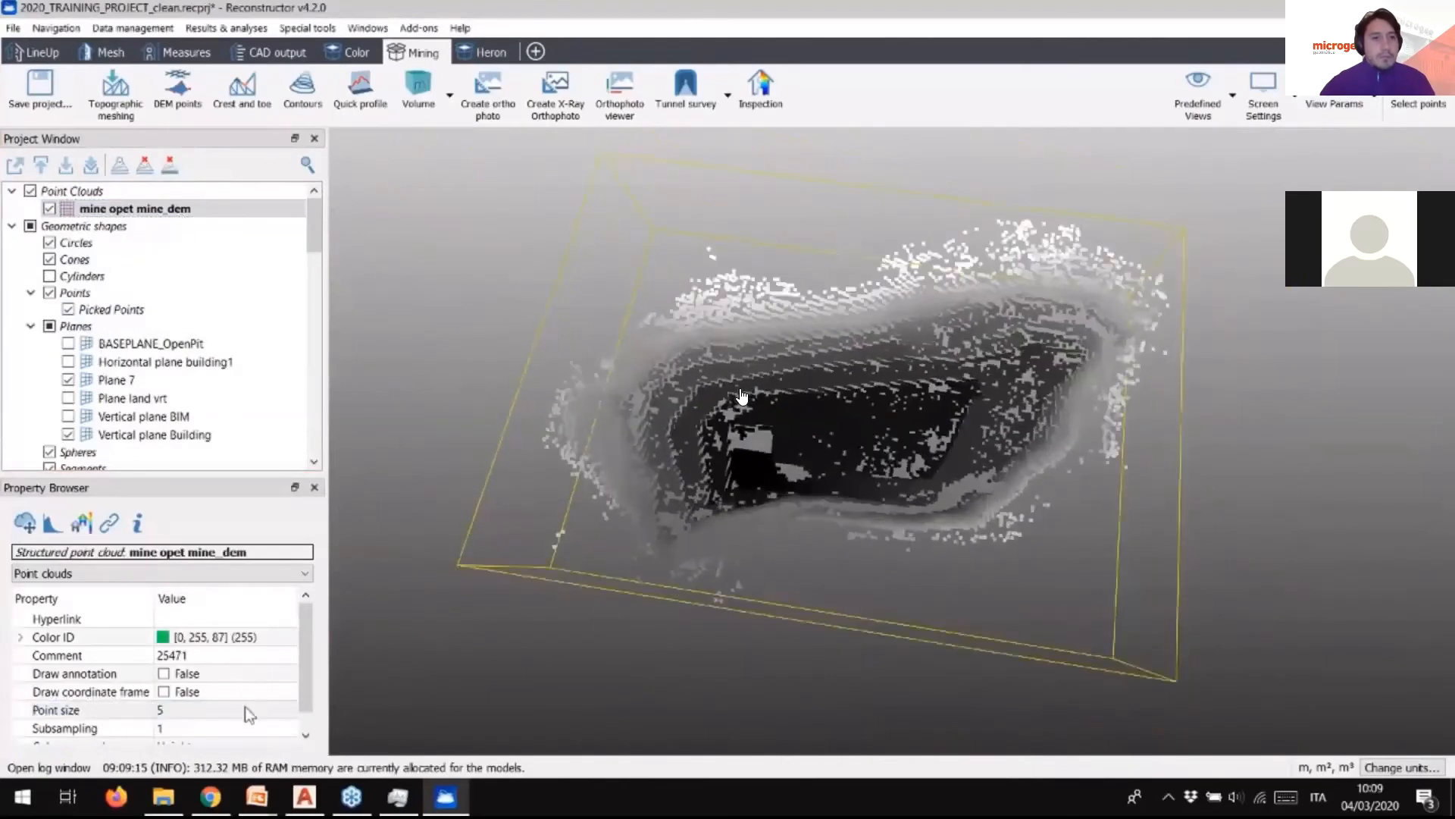
# Step: Reduce the mine opet mine_dem point size to 3 and inspect the sampled pit grid from a tilted angle
pyautogui.click(252, 711)
pyautogui.click(291, 714)
pyautogui.click(292, 713)
pyautogui.scroll(1, 919, 513)
pyautogui.scroll(3, 919, 508)
pyautogui.moveTo(928, 518); pyautogui.dragTo(856, 436)
pyautogui.moveTo(944, 573); pyautogui.dragTo(939, 464)
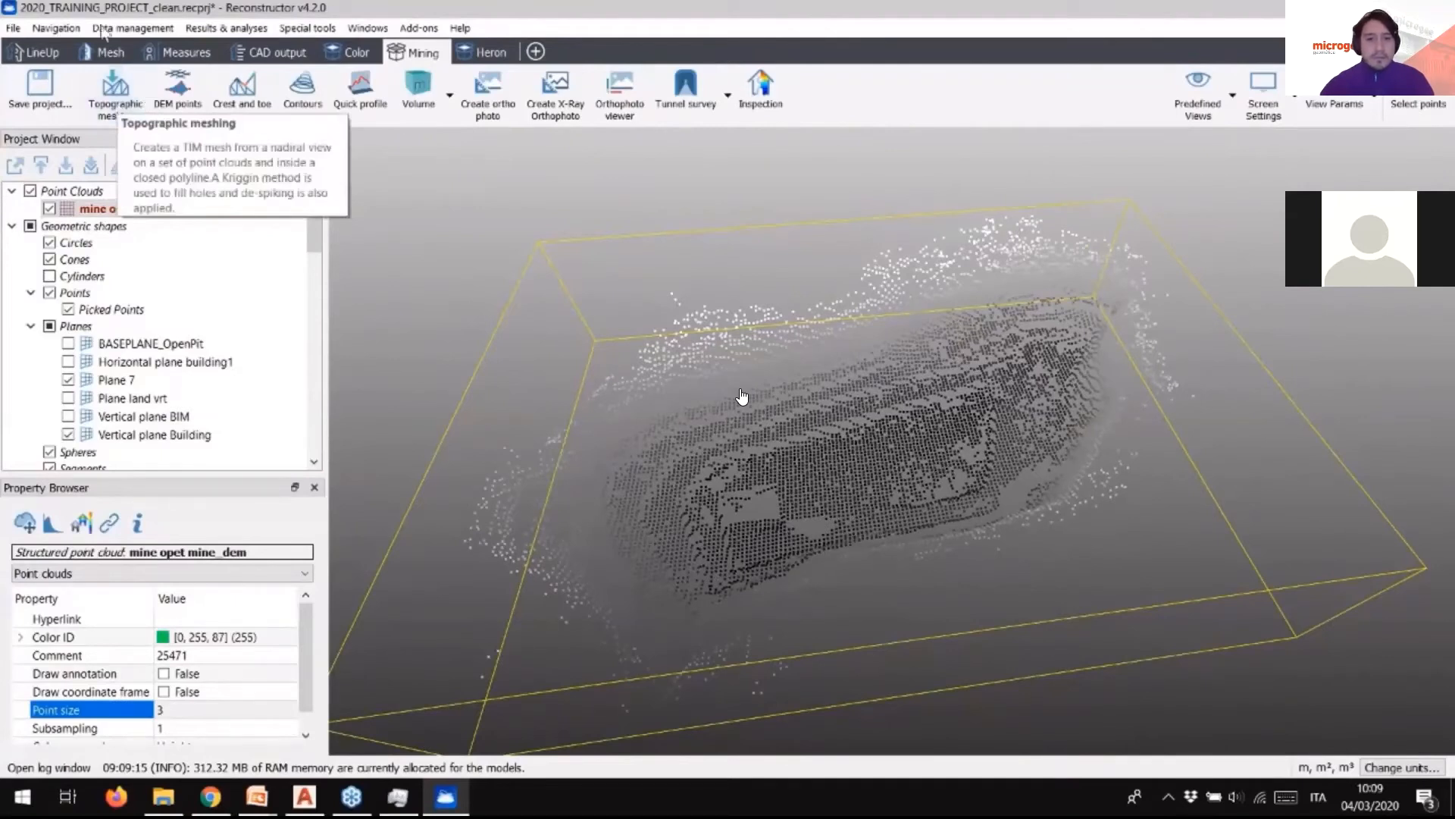
# Step: Clear the DEM and AP2-6_5cm clouds from the view and display the DTM mesh of the open pit
pyautogui.rightClick(96, 215)
pyautogui.click(132, 223)
pyautogui.scroll(-5, 151, 326)
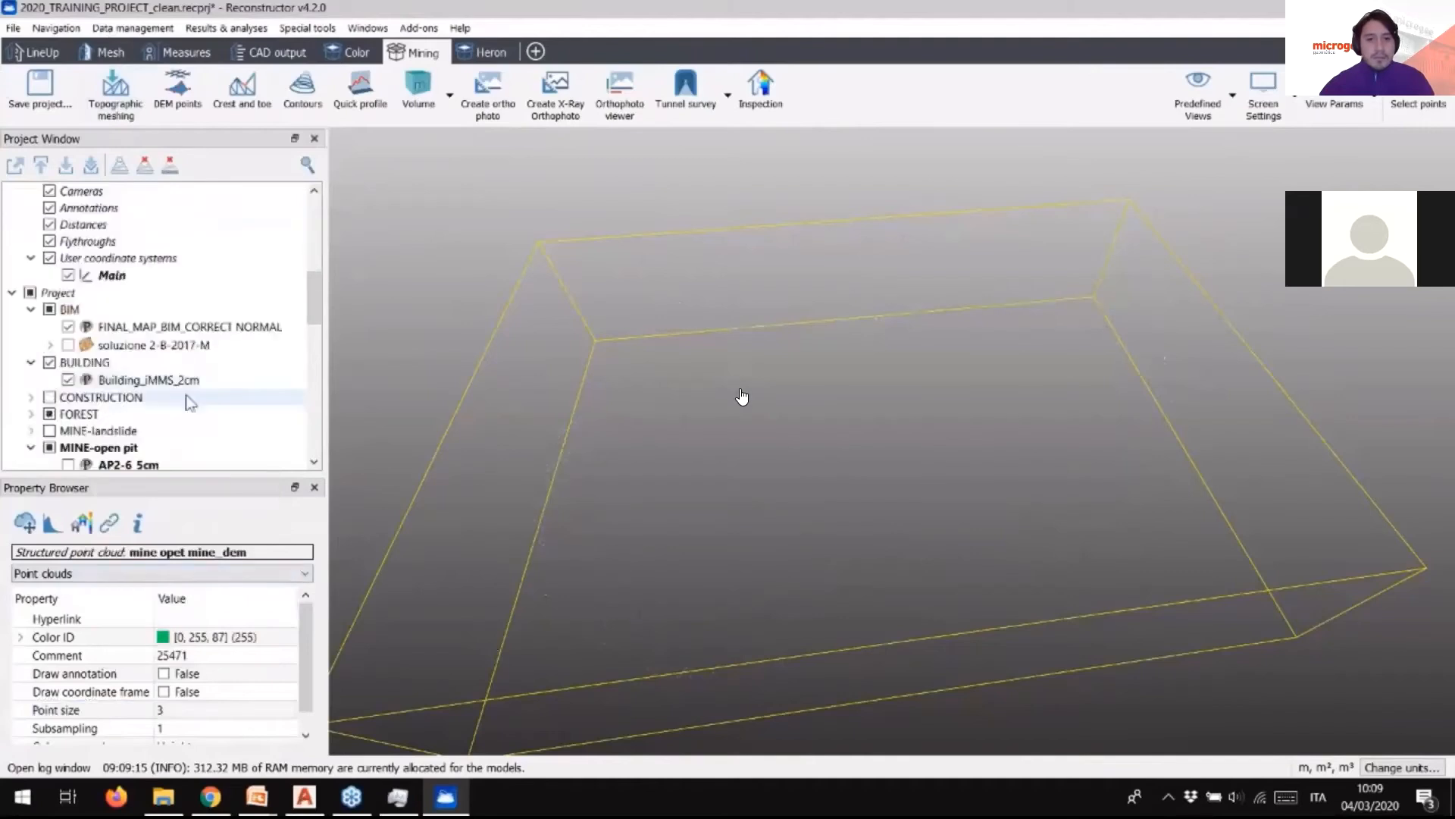
pyautogui.click(114, 363)
pyautogui.click(68, 364)
pyautogui.click(110, 381)
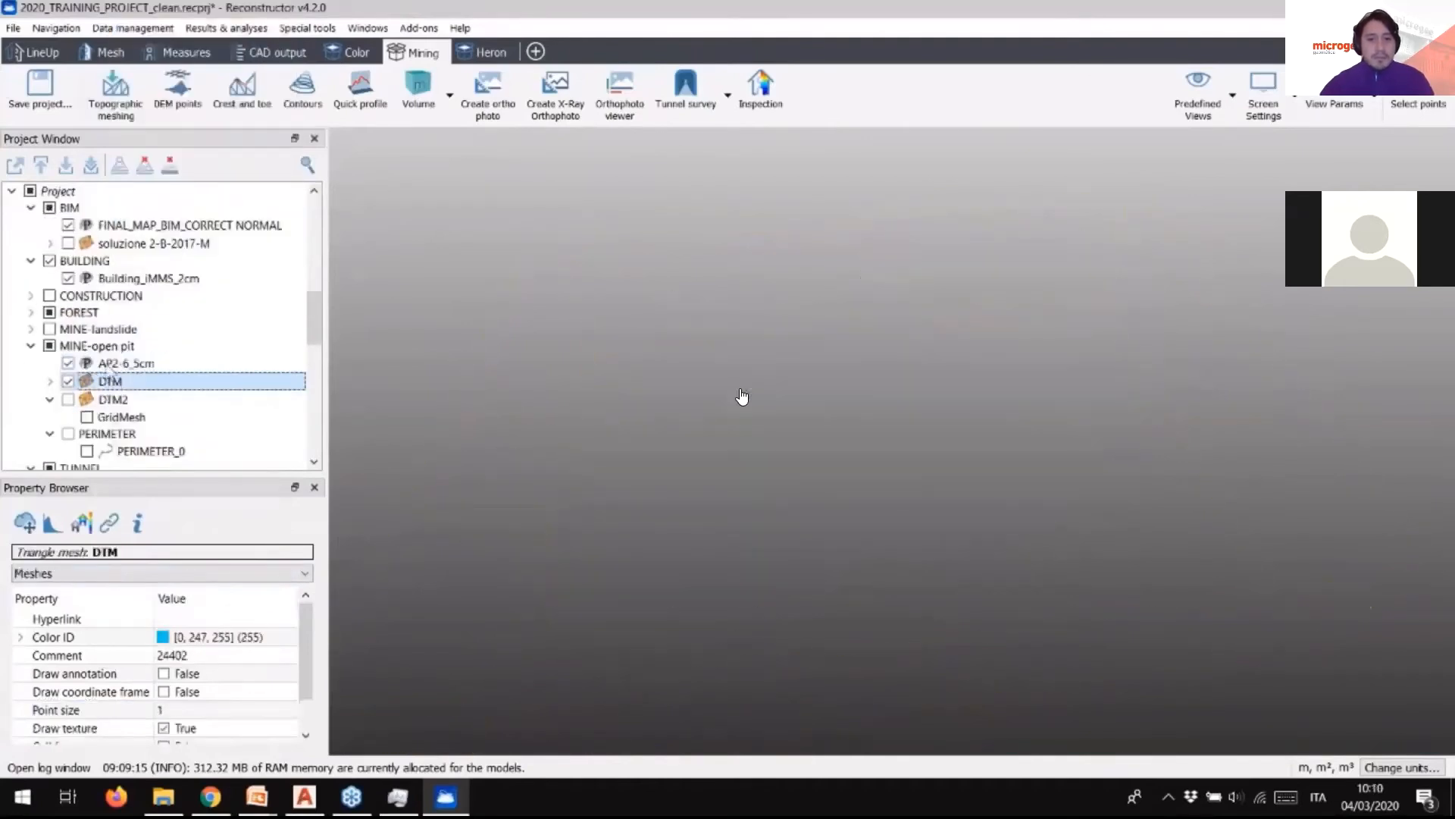
pyautogui.moveTo(1069, 422); pyautogui.dragTo(964, 466)
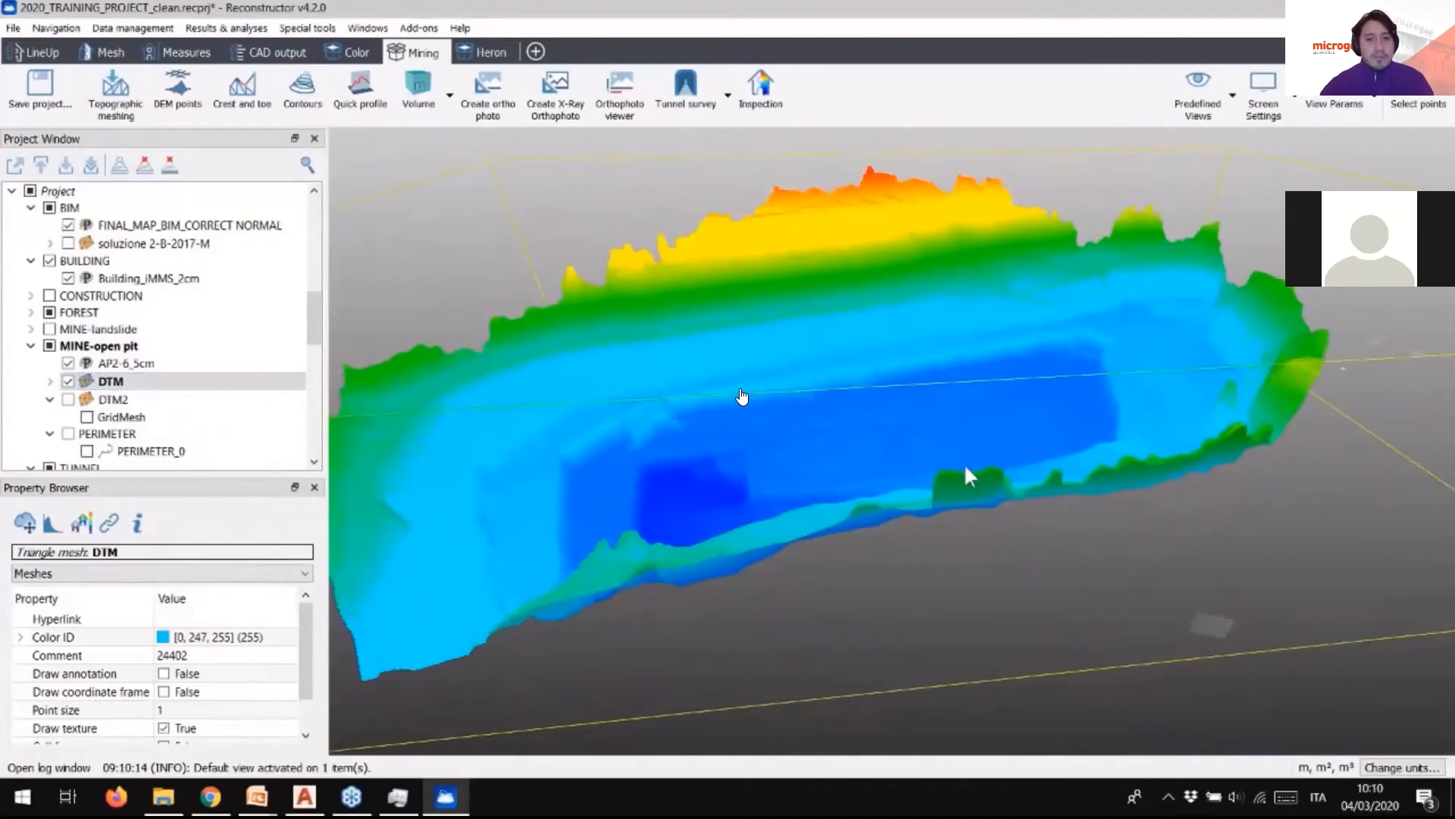
pyautogui.moveTo(966, 468); pyautogui.dragTo(830, 401)
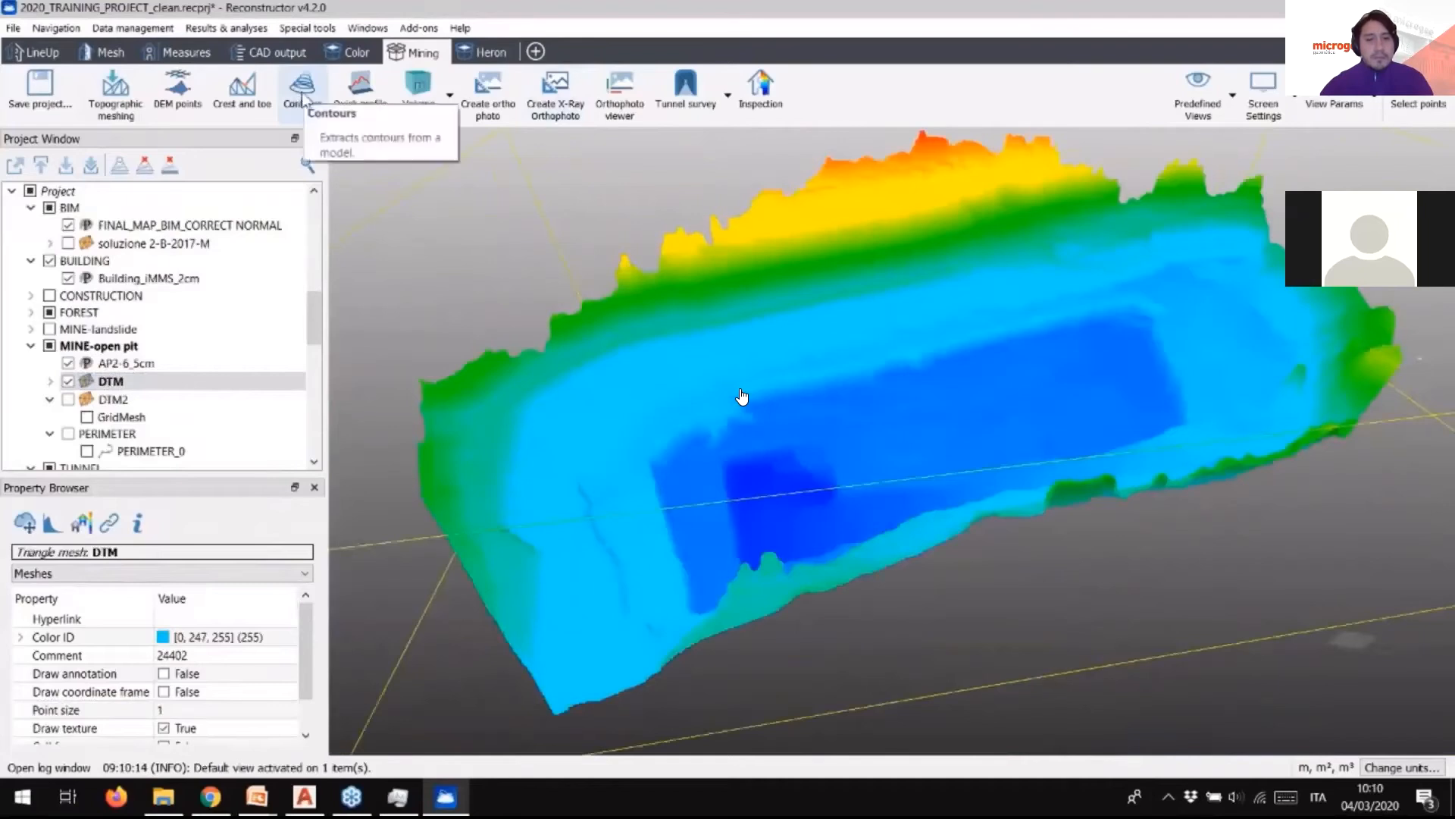
# Step: Start a contour extraction on the DTM mesh and name it Contours survey open pit
pyautogui.click(302, 87)
pyautogui.click(1073, 172)
pyautogui.doubleClick(1205, 174)
pyautogui.click(1262, 174)
pyautogui.write('open pit')
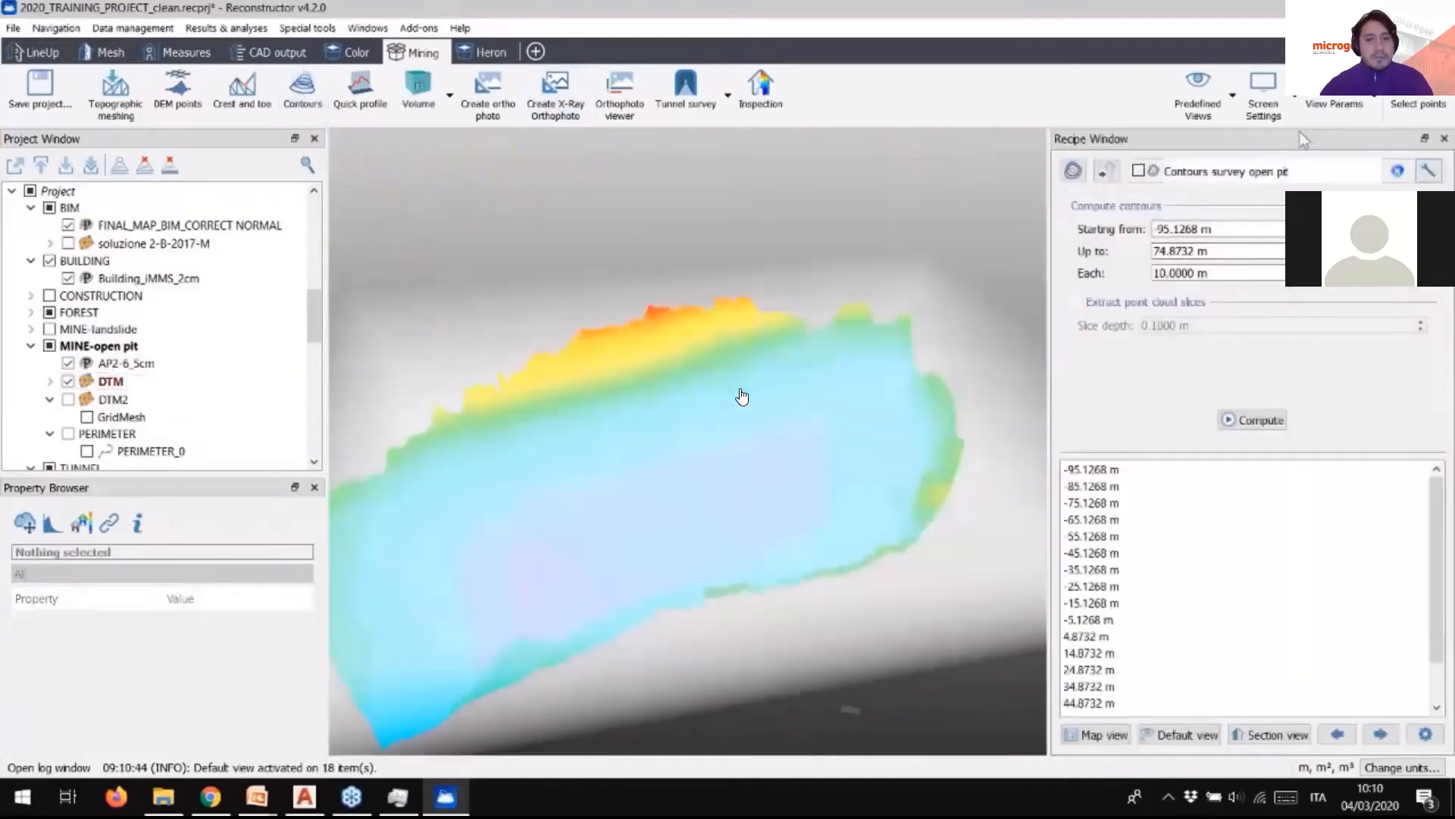
# Step: Set the contour range to start from -90 m and go up to 0 m
pyautogui.click(1243, 229)
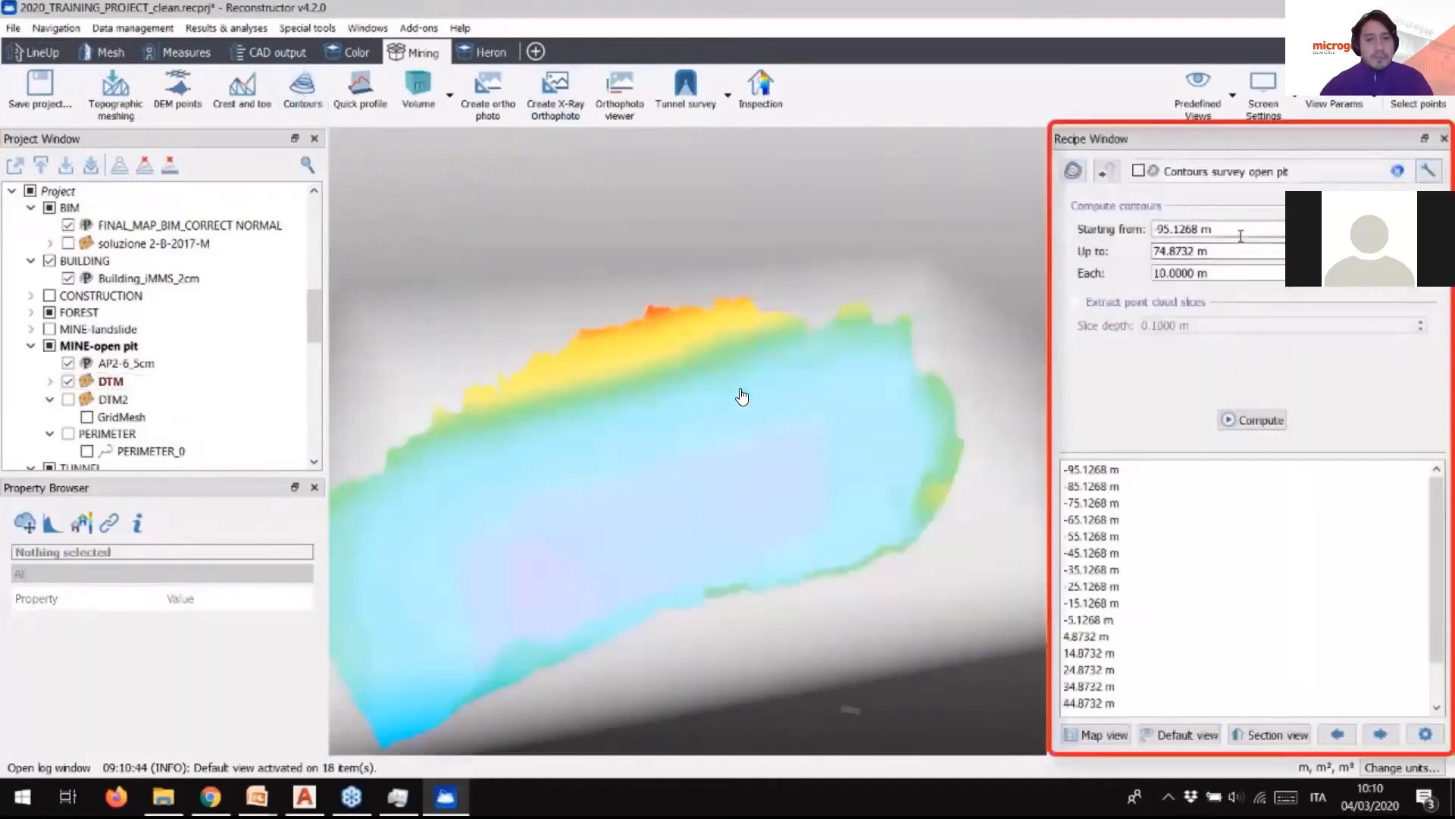
pyautogui.moveTo(790, 426); pyautogui.dragTo(889, 287)
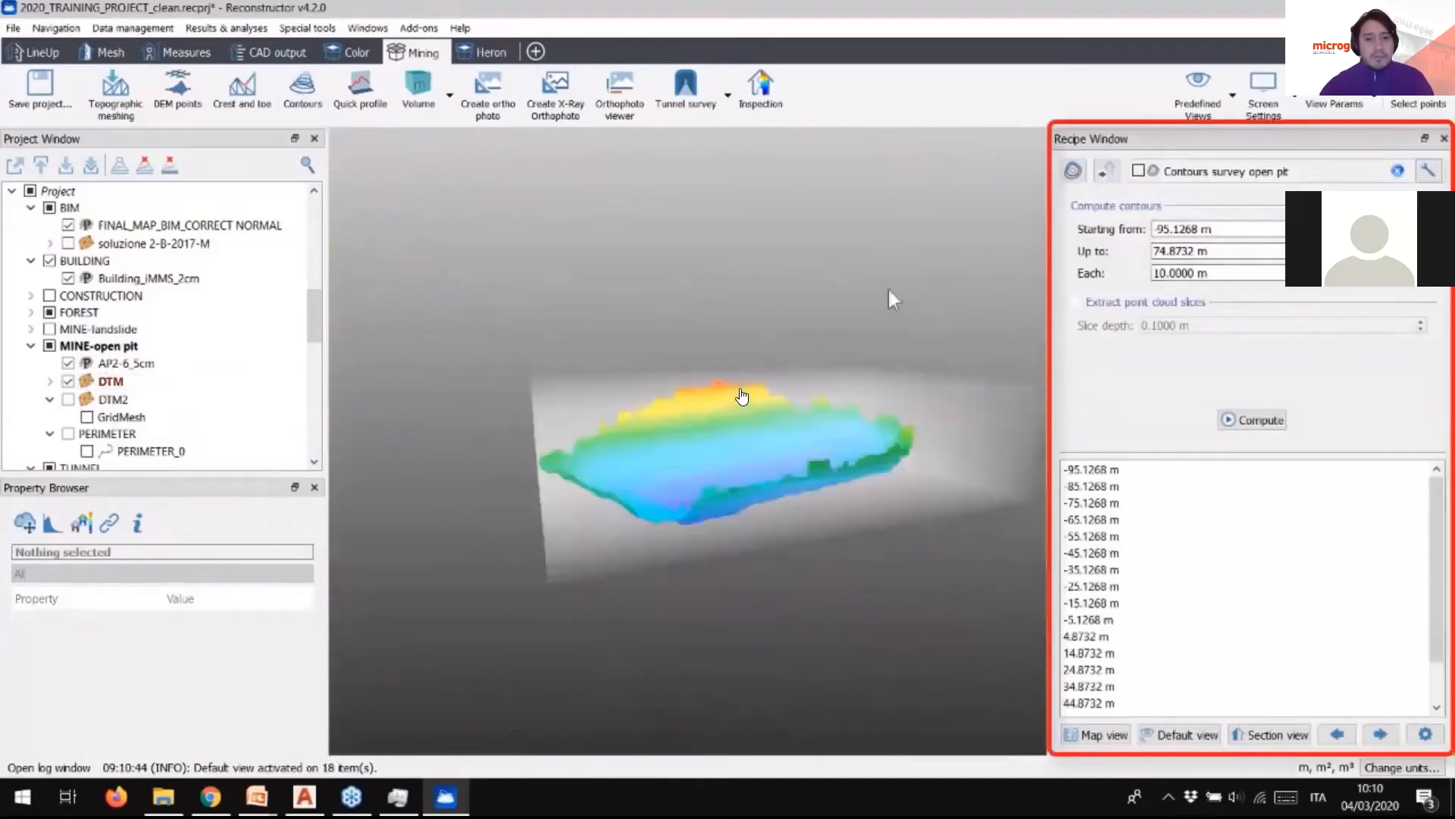
pyautogui.moveTo(895, 364); pyautogui.dragTo(792, 365)
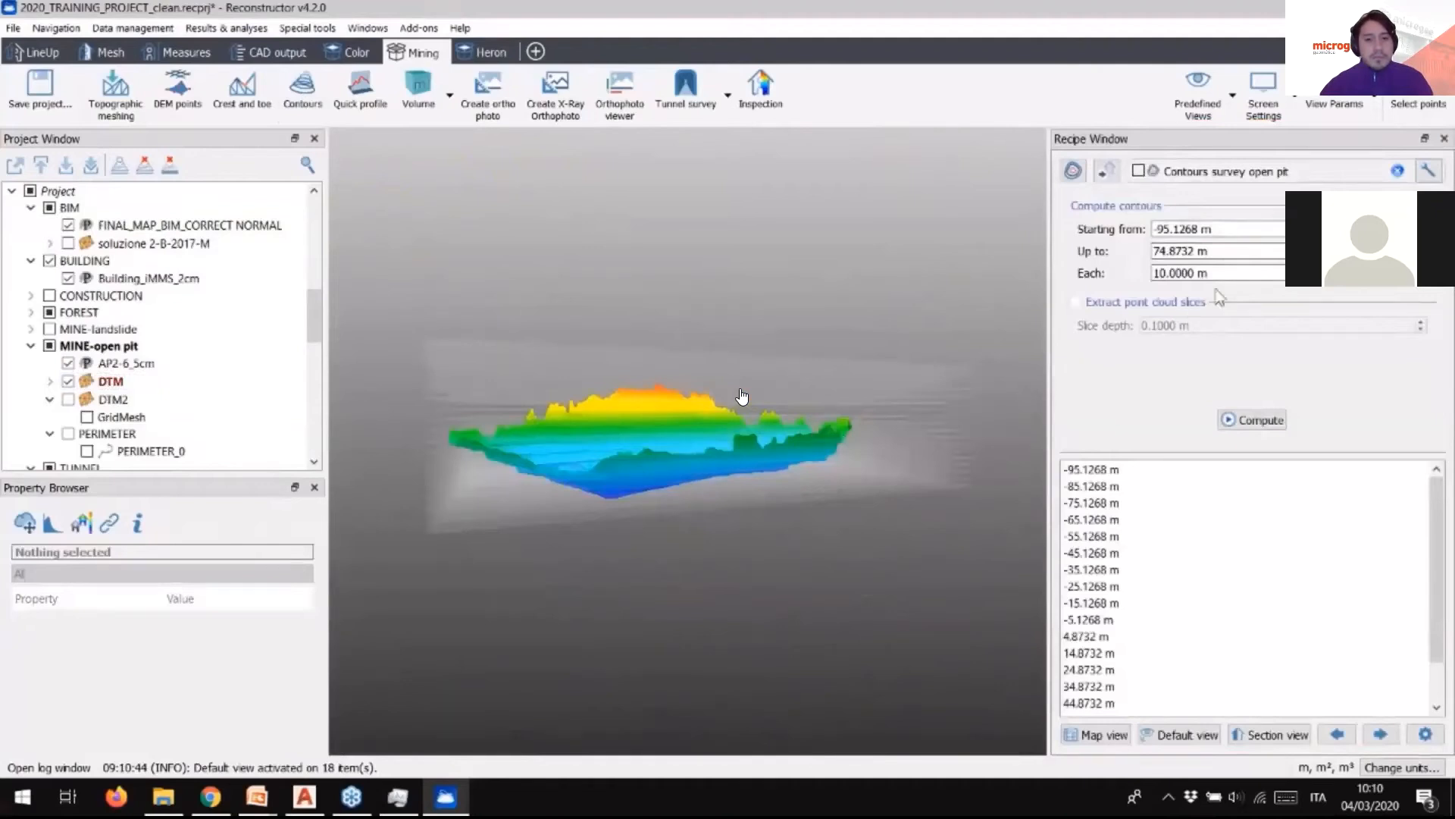
pyautogui.doubleClick(1226, 230)
pyautogui.moveTo(1324, 115)
pyautogui.write('-90')
pyautogui.press('Return')
pyautogui.click(1197, 91)
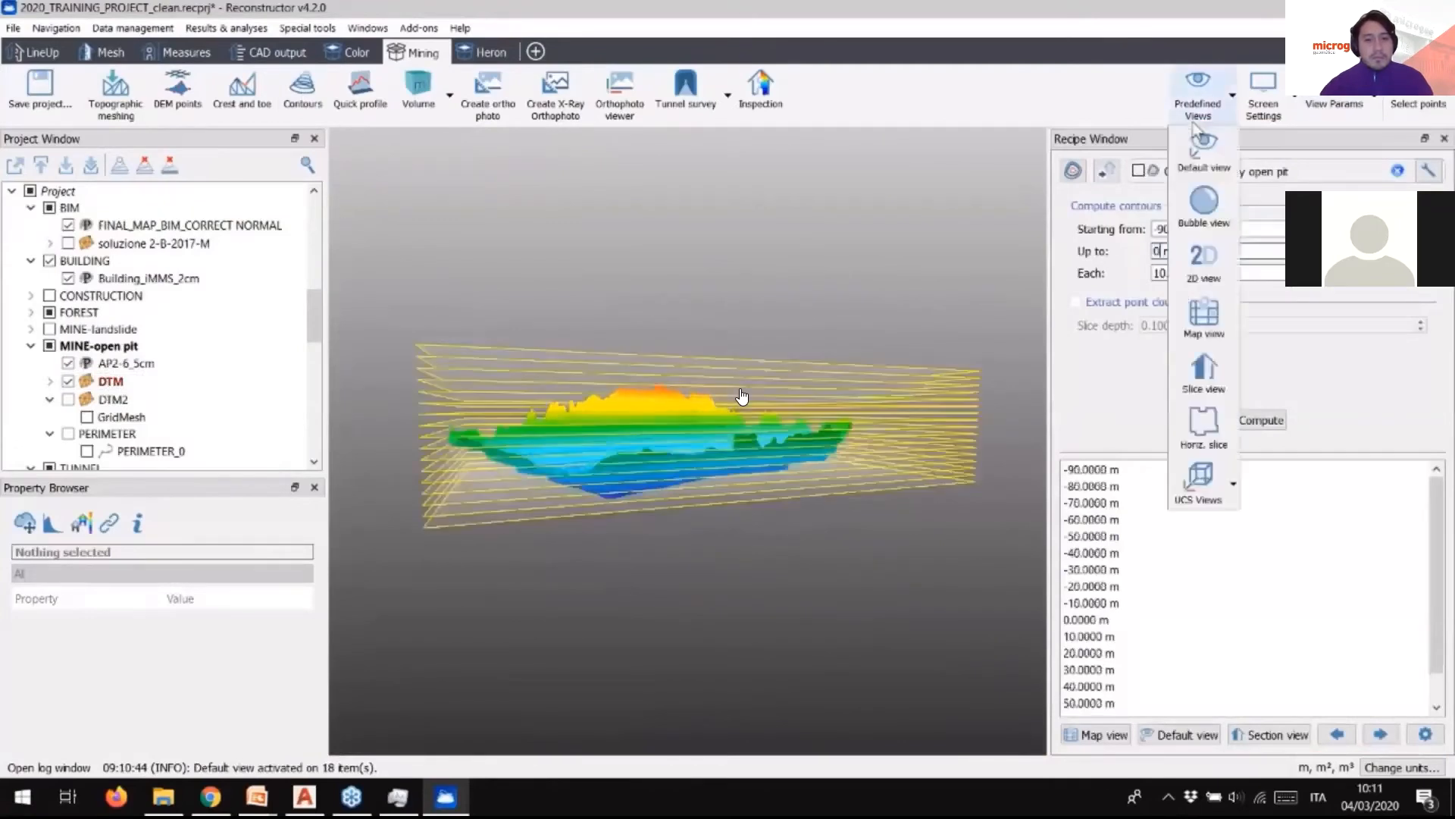
pyautogui.press('Return')
# Step: Set the contour interval to 20 m and compute the open pit contours
pyautogui.scroll(2, 783, 426)
pyautogui.scroll(-2, 782, 426)
pyautogui.moveTo(765, 551); pyautogui.dragTo(819, 515)
pyautogui.click(1167, 273)
pyautogui.press('BackSpace')
pyautogui.write('2')
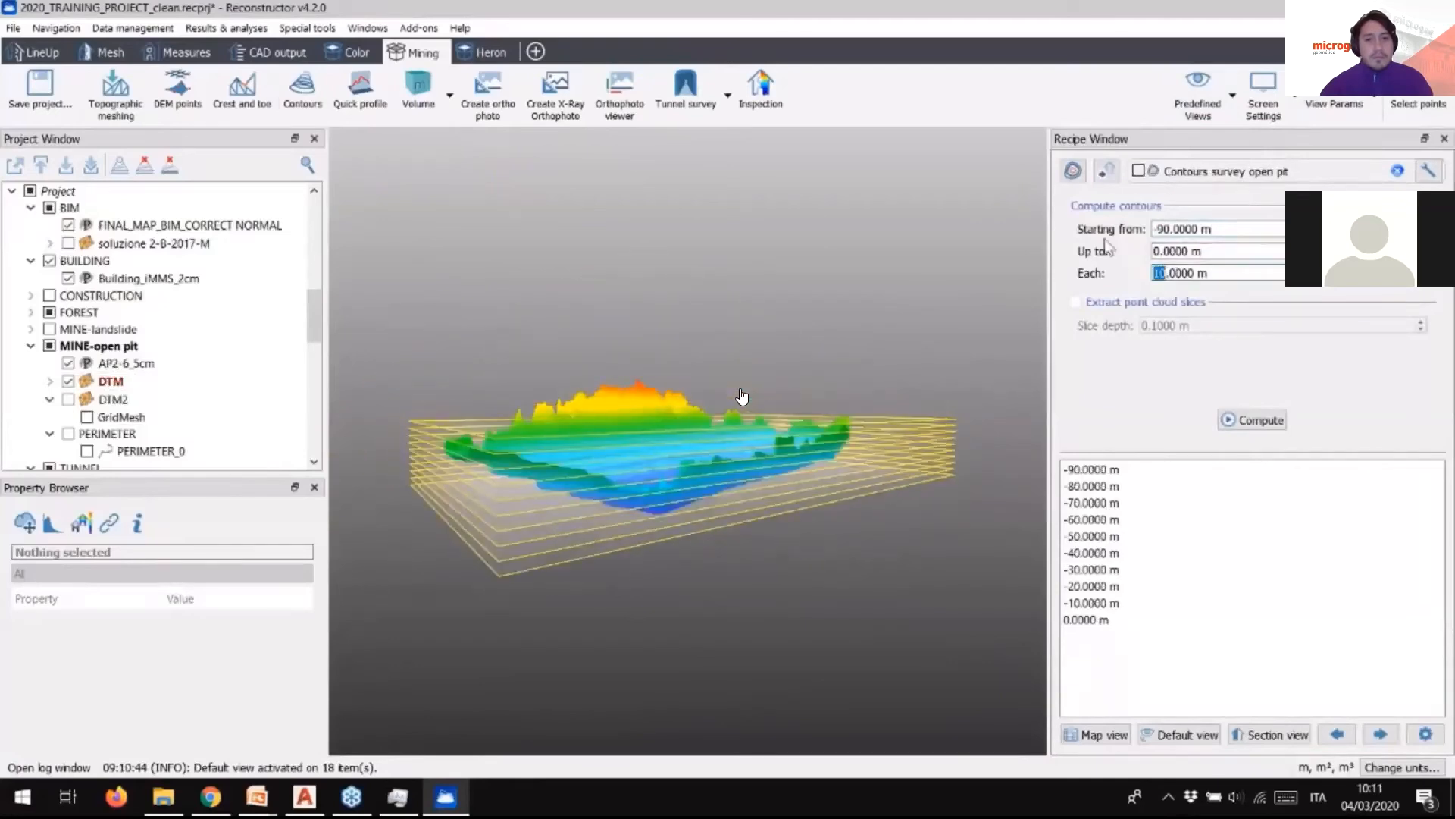
pyautogui.press('Return')
pyautogui.scroll(-1, 886, 542)
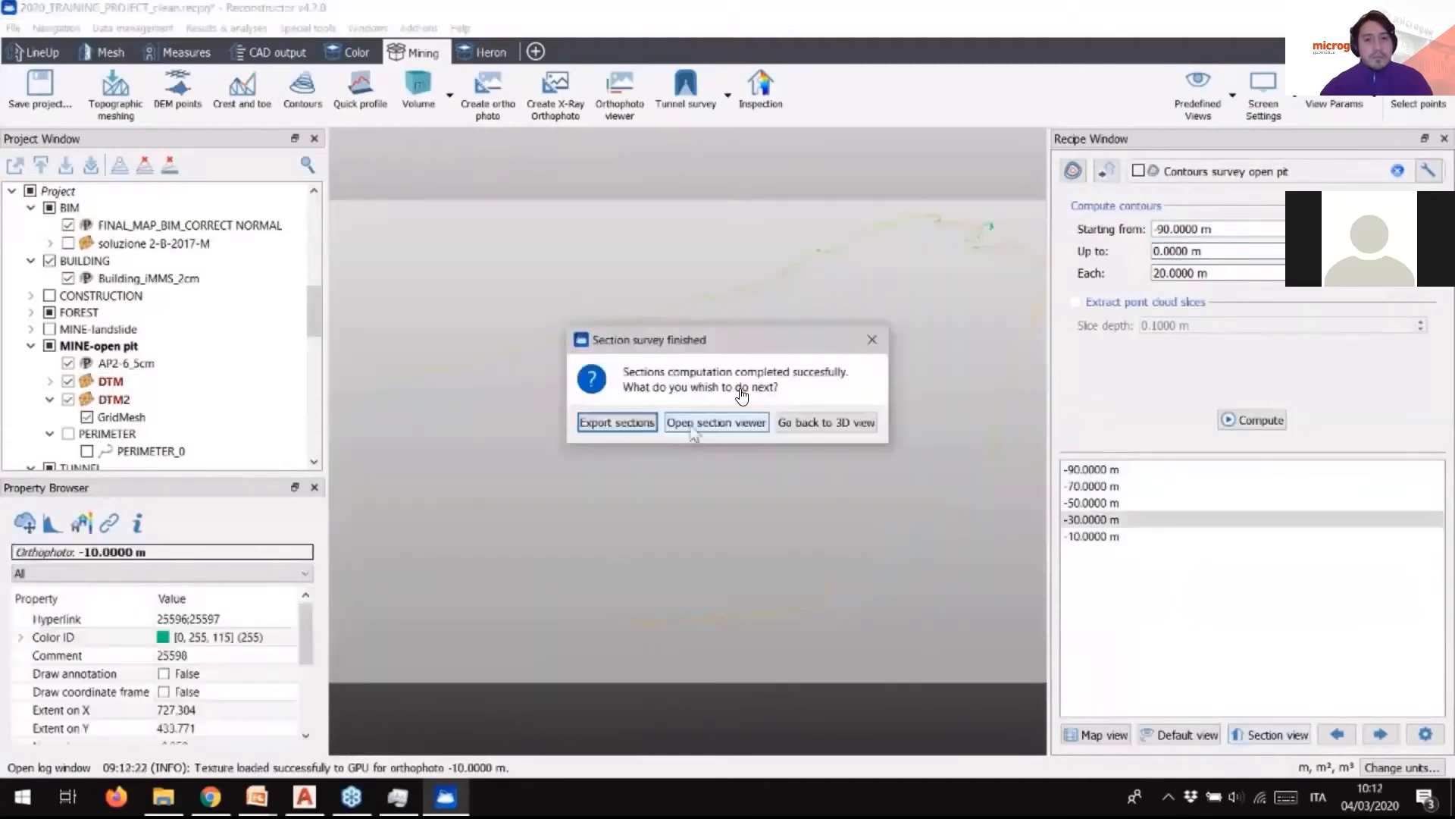
# Step: Open the computed contours in the section viewer and page through the levels upward from -90 m
pyautogui.click(686, 415)
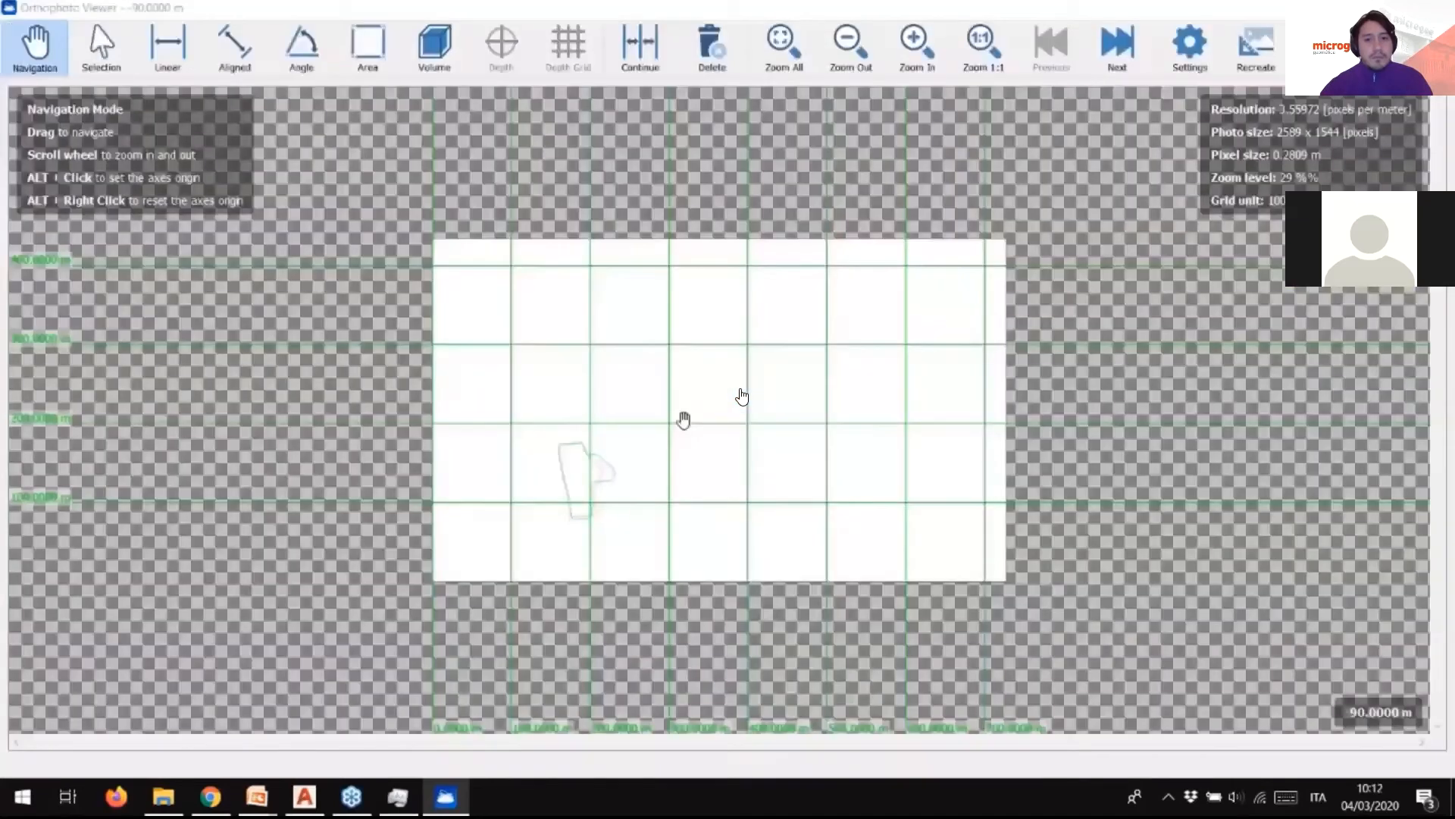
pyautogui.scroll(1, 689, 402)
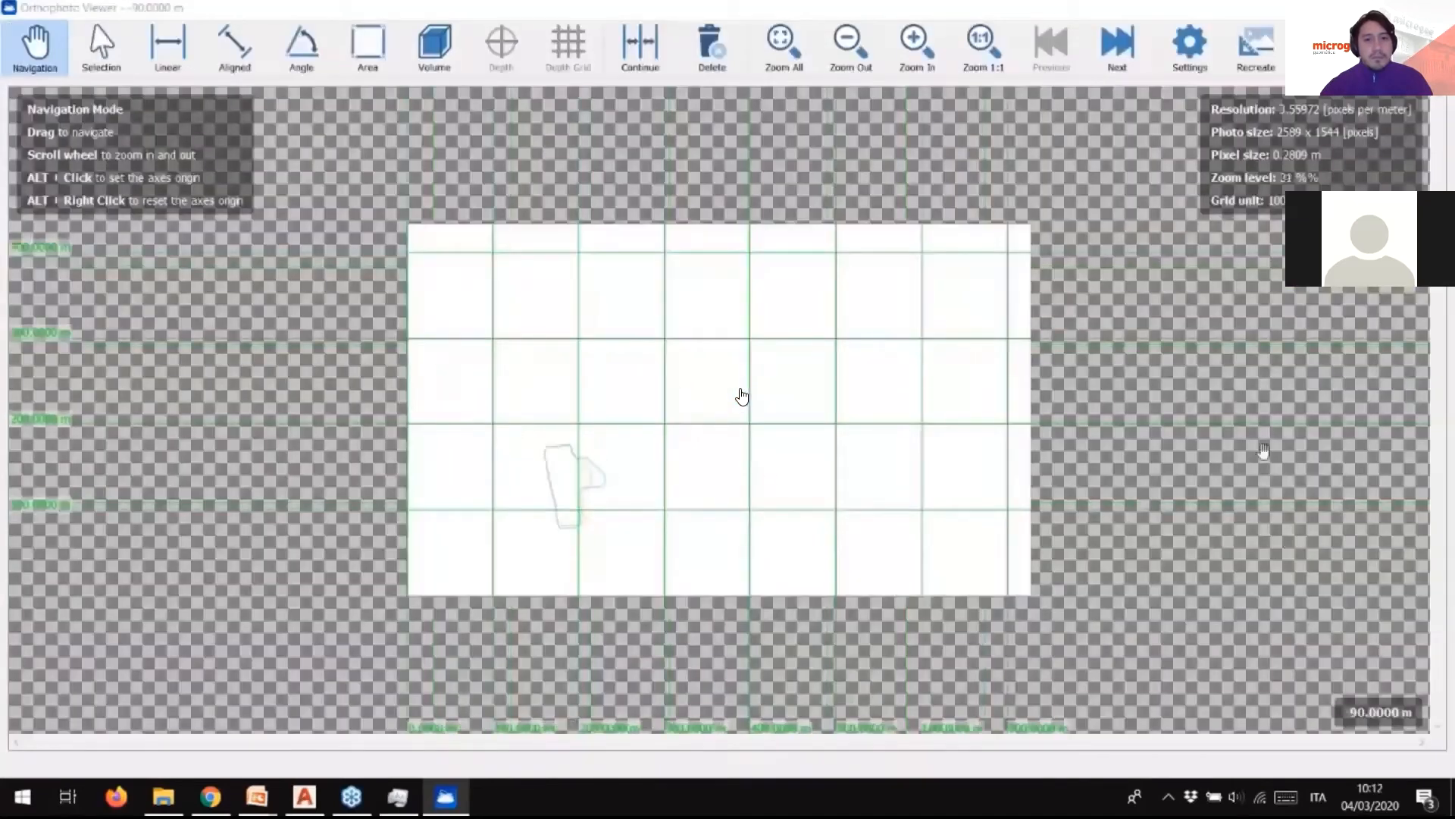
pyautogui.scroll(3, 603, 504)
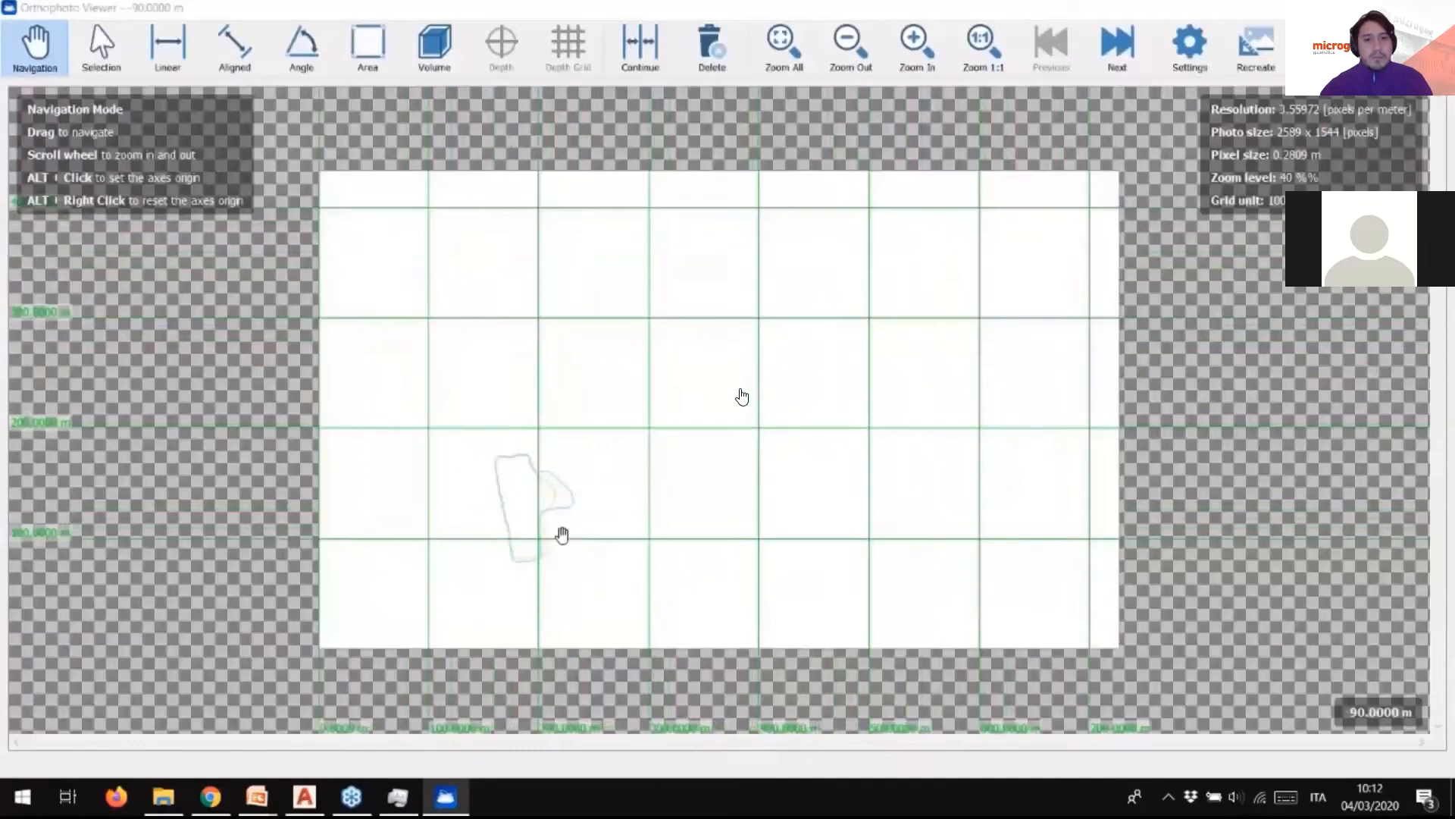
pyautogui.scroll(4, 562, 536)
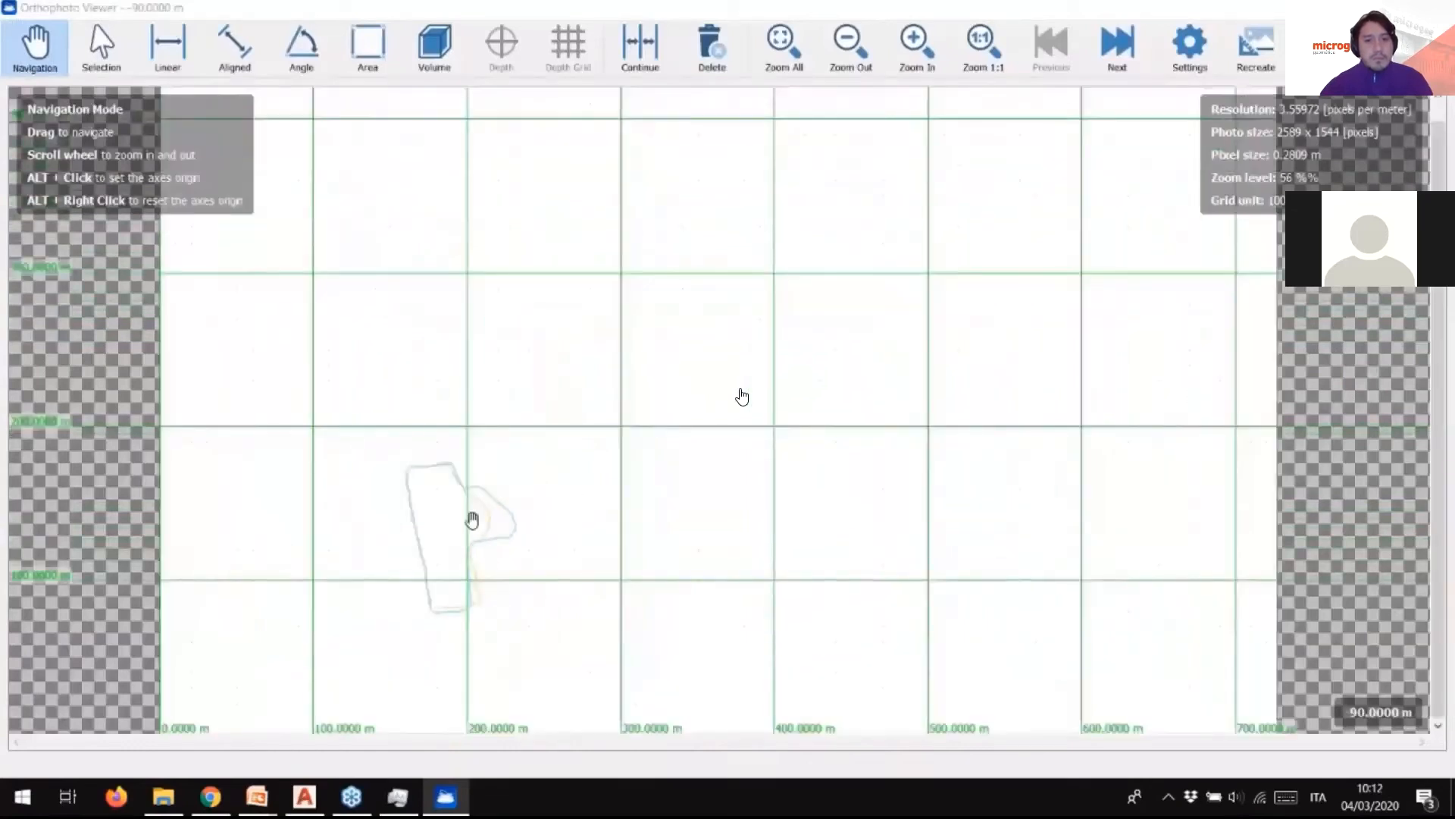
pyautogui.click(1123, 52)
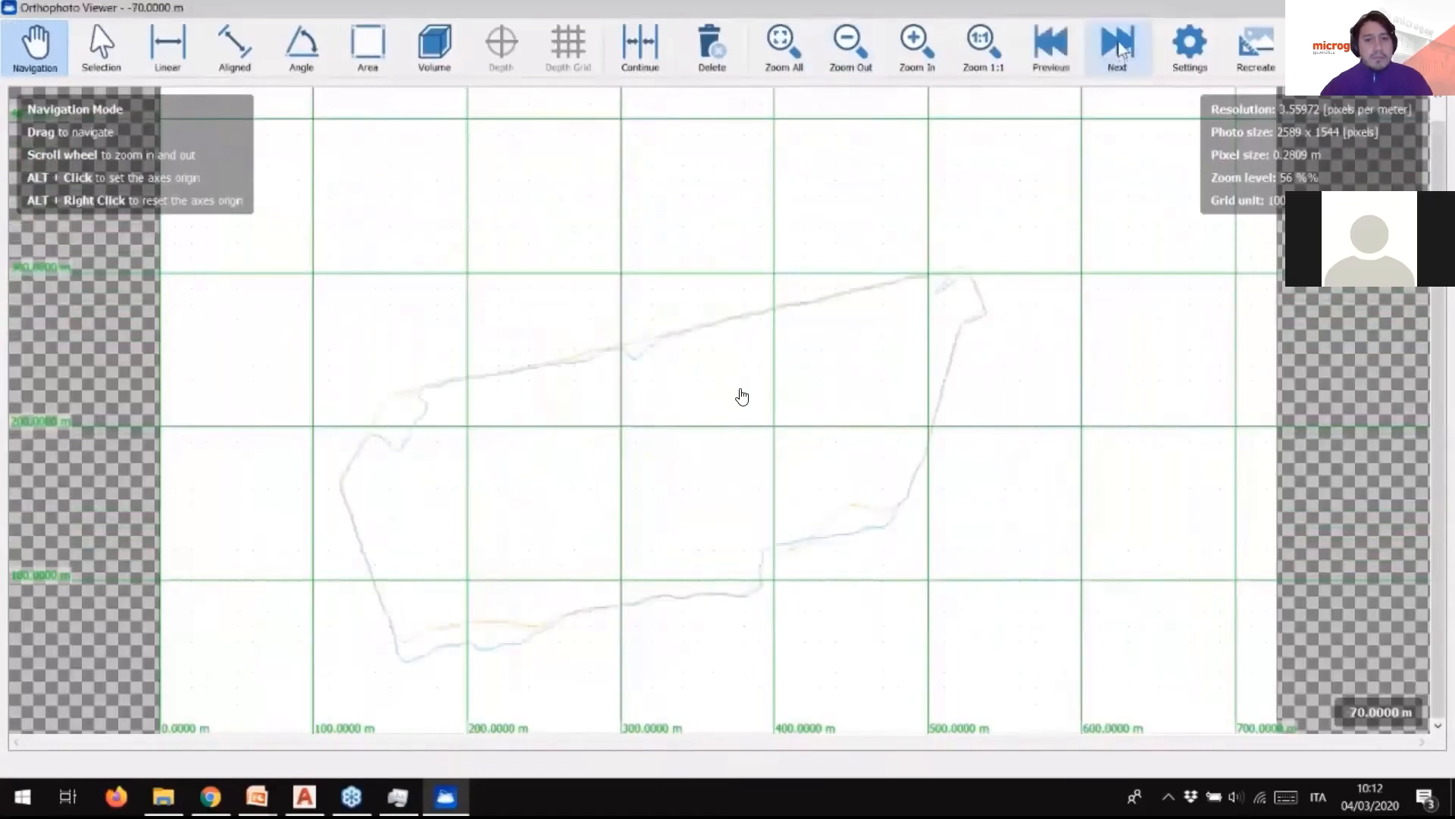
pyautogui.click(1123, 50)
pyautogui.click(1119, 48)
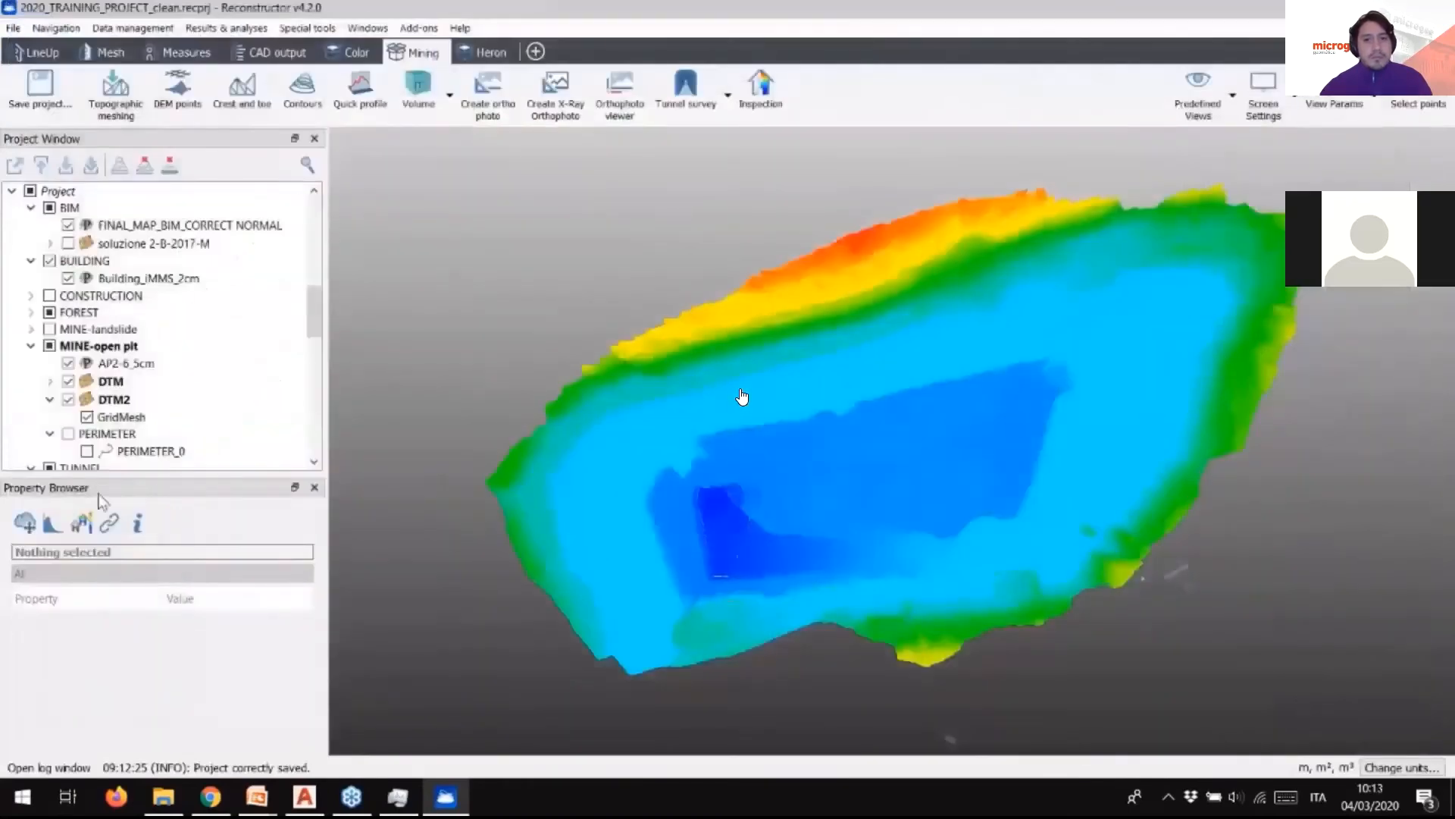
# Step: Examine the cross-sections and orthophotos stored under the Contours survey open pit results
pyautogui.scroll(-10, 116, 371)
pyautogui.click(115, 367)
pyautogui.click(50, 382)
pyautogui.scroll(-2, 76, 367)
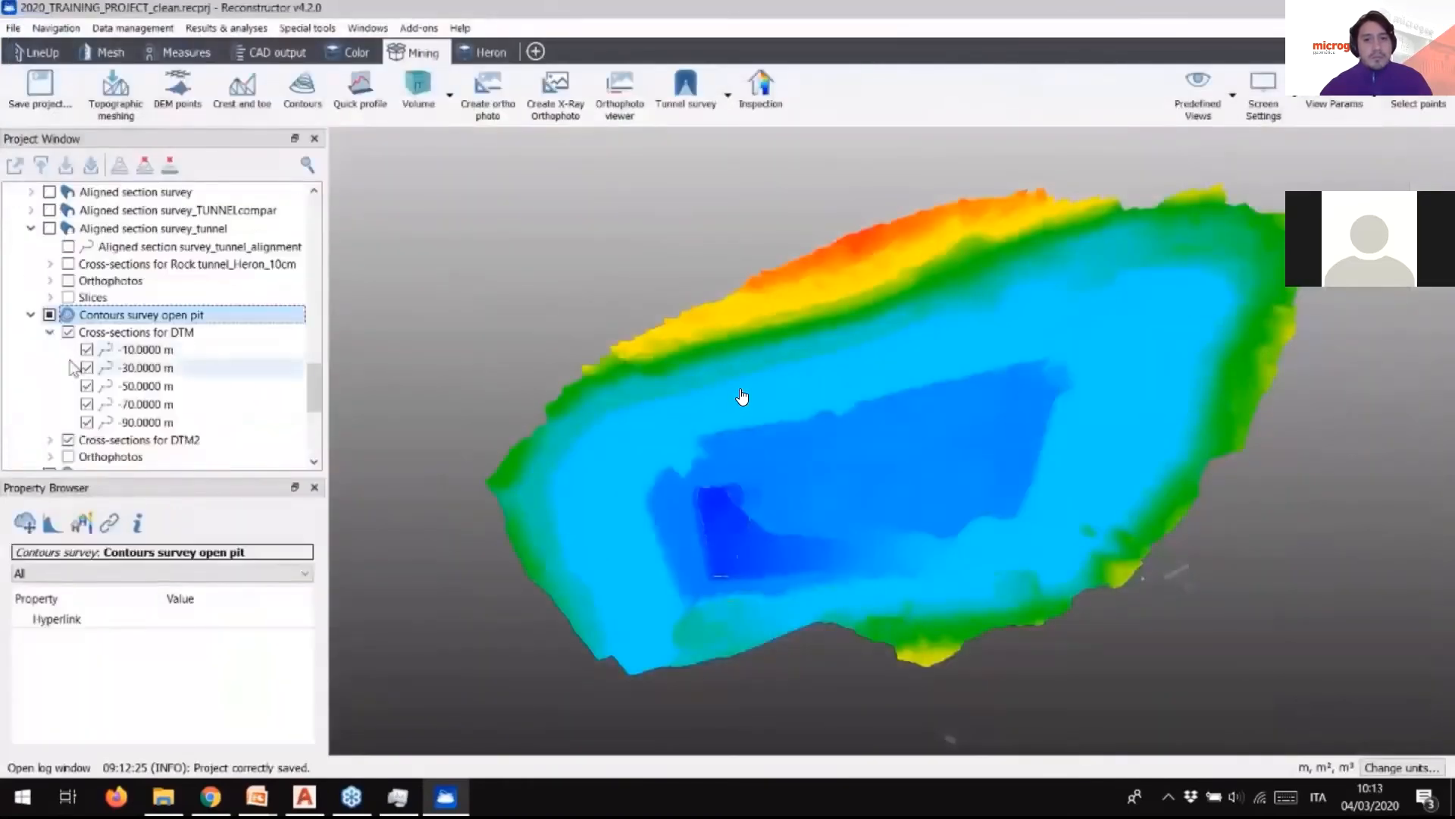
pyautogui.click(49, 385)
pyautogui.scroll(-2, 87, 326)
pyautogui.scroll(-1, 87, 330)
pyautogui.click(50, 335)
pyautogui.scroll(8, 114, 238)
# Step: Open the DTM mesh for editing and start the crest and toe extraction on it
pyautogui.click(113, 230)
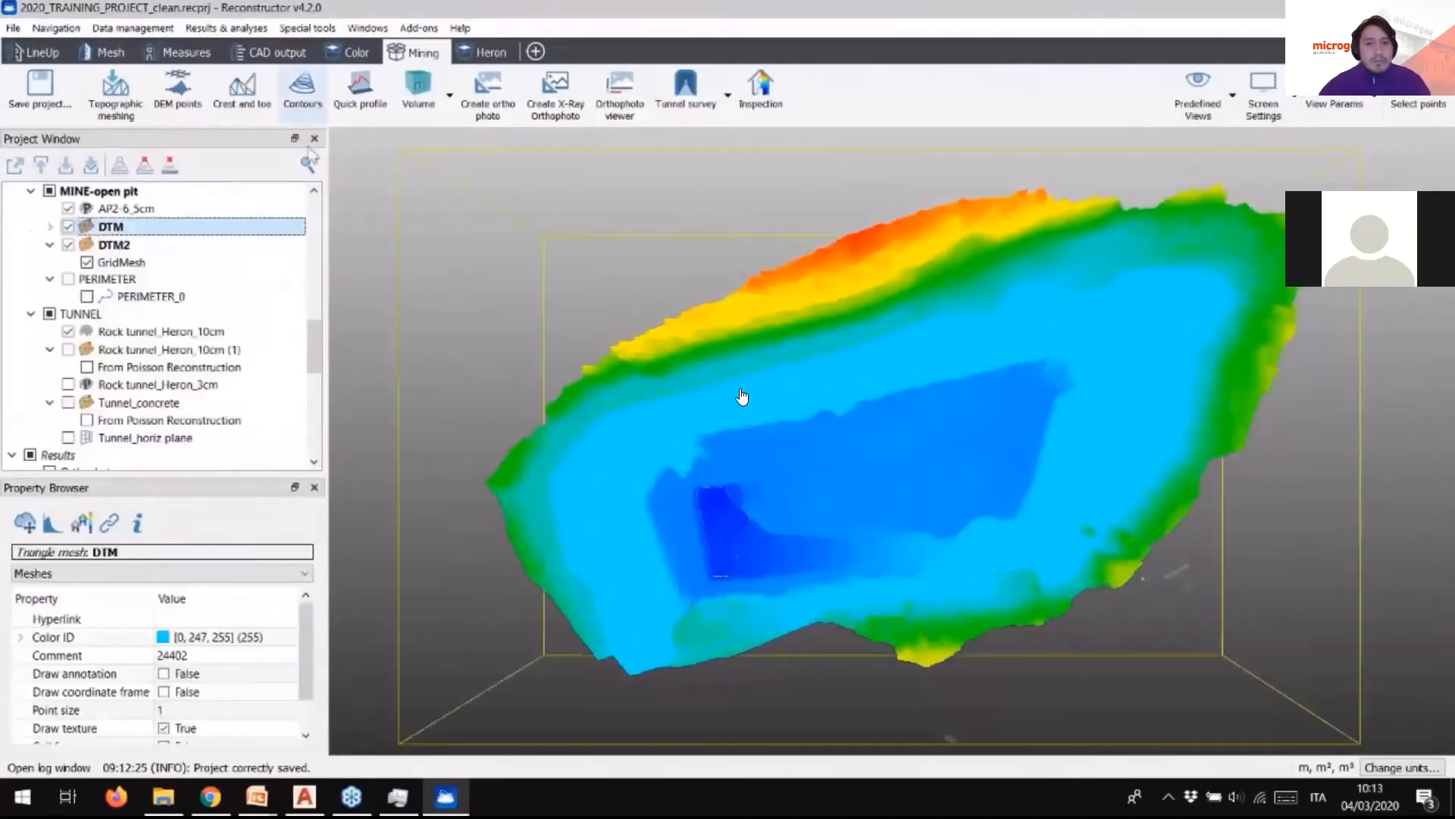
pyautogui.click(244, 94)
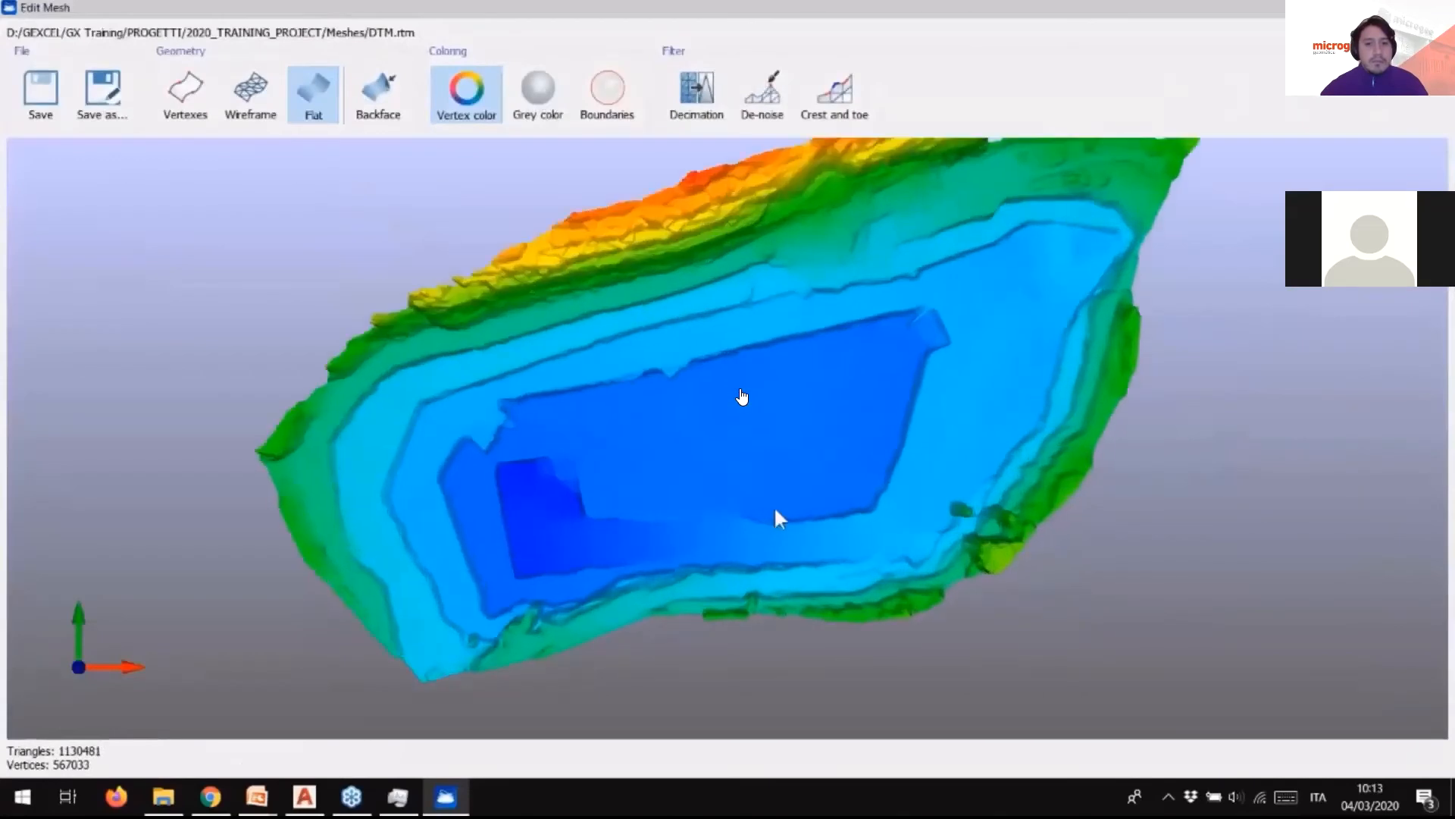
pyautogui.moveTo(775, 506); pyautogui.dragTo(779, 434)
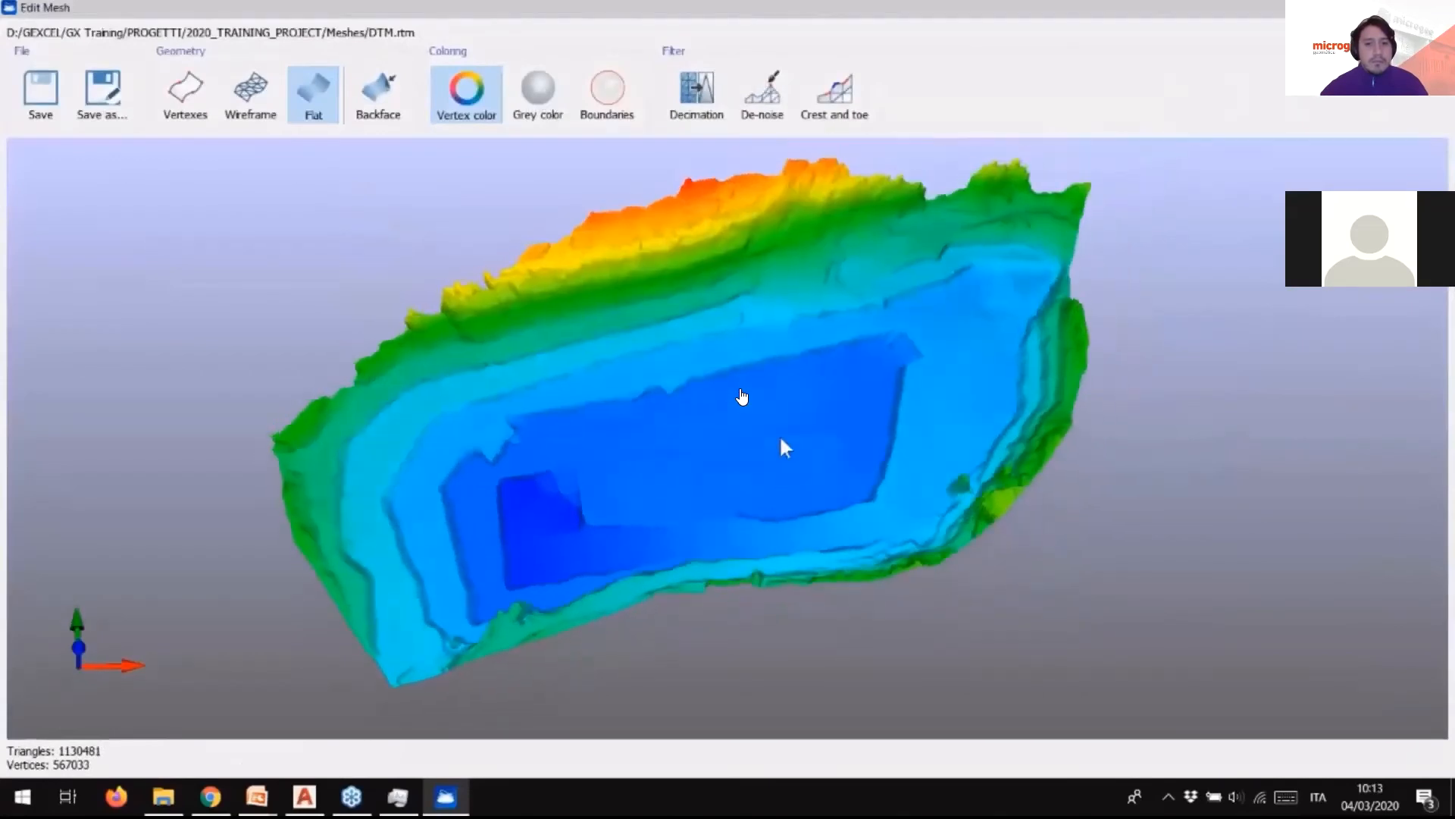
pyautogui.click(836, 97)
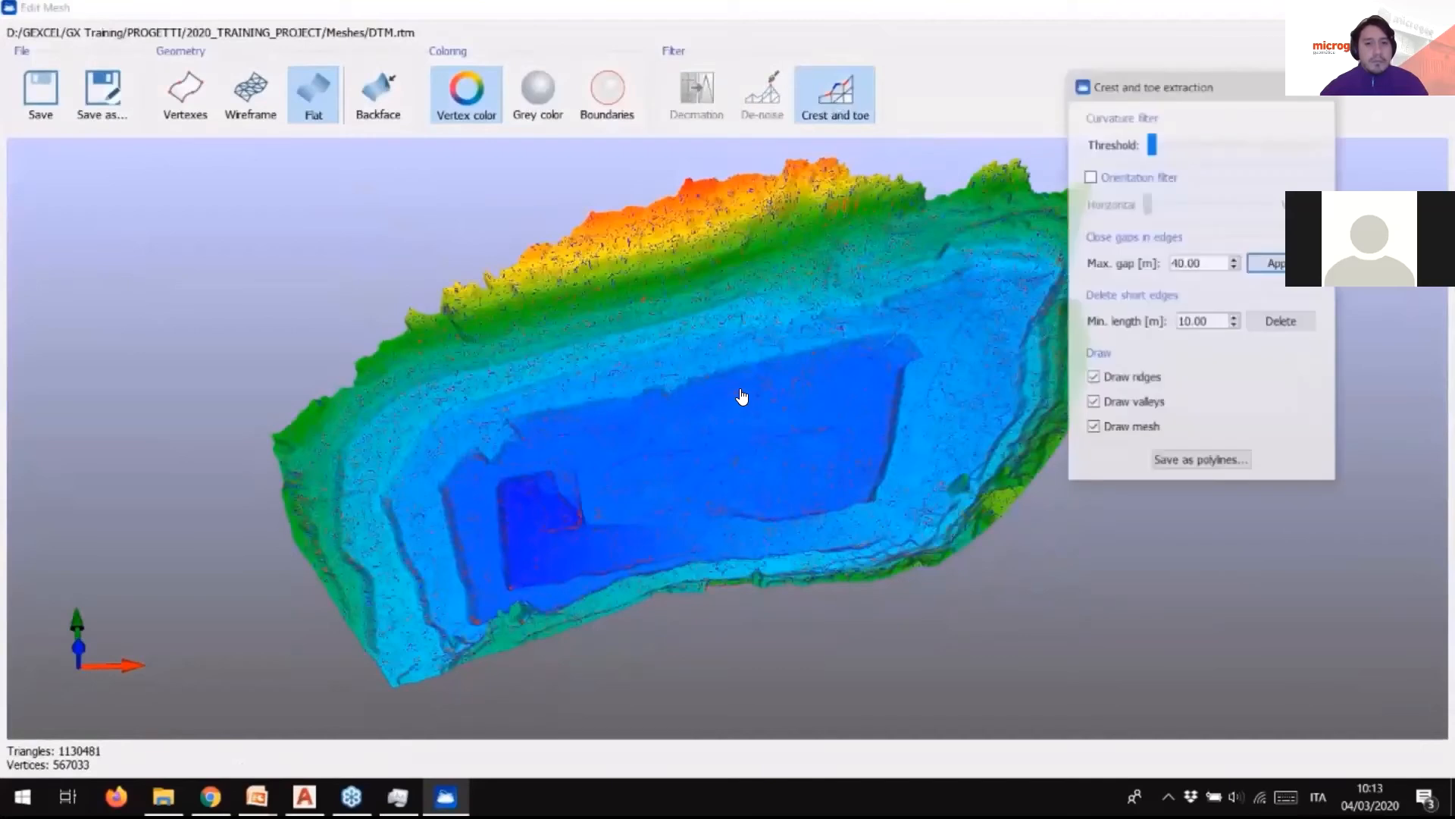
# Step: Raise the curvature filter threshold to keep only the sharper pit edges, checking the benches up close
pyautogui.scroll(1, 872, 383)
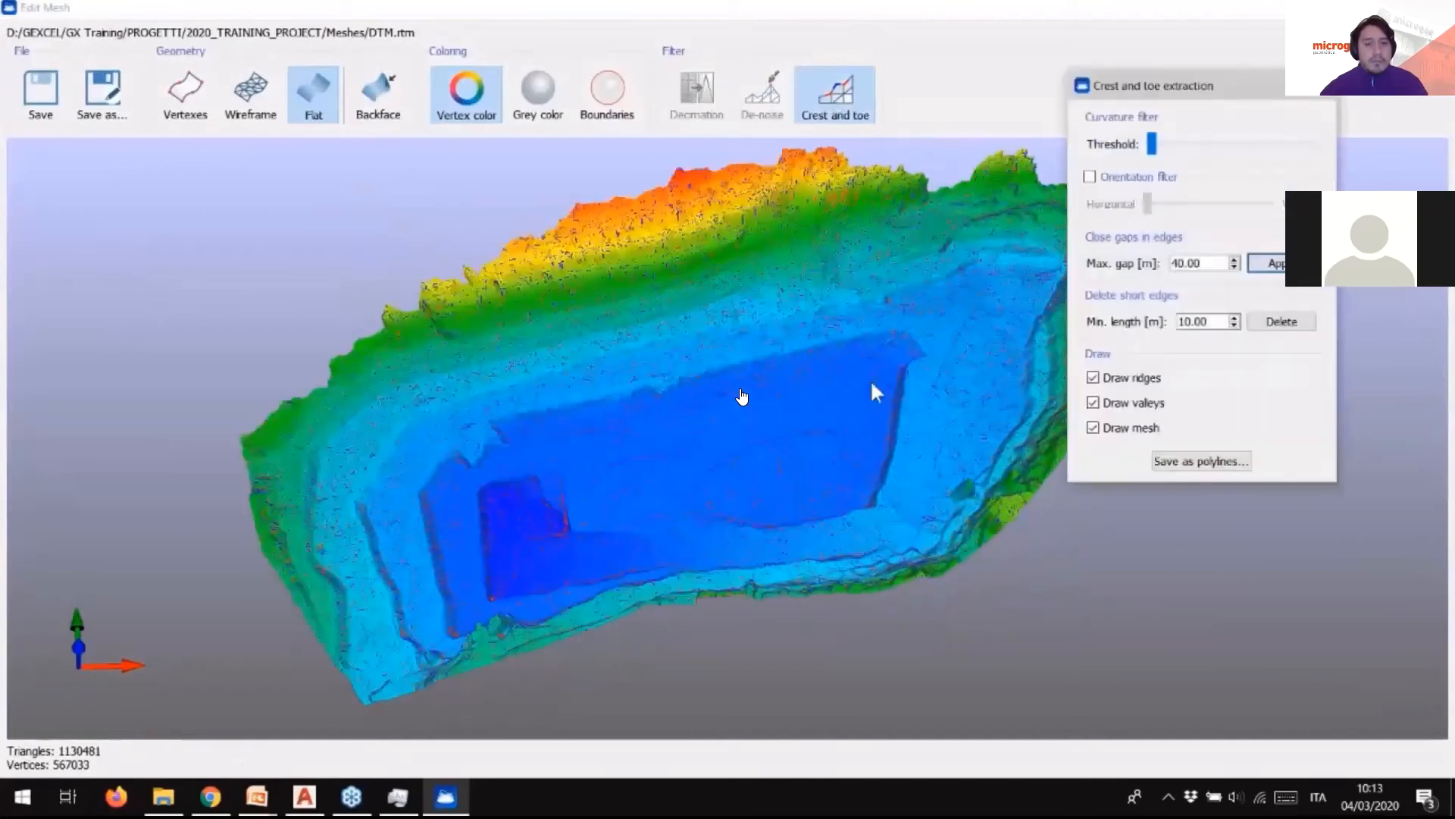
pyautogui.scroll(1, 872, 383)
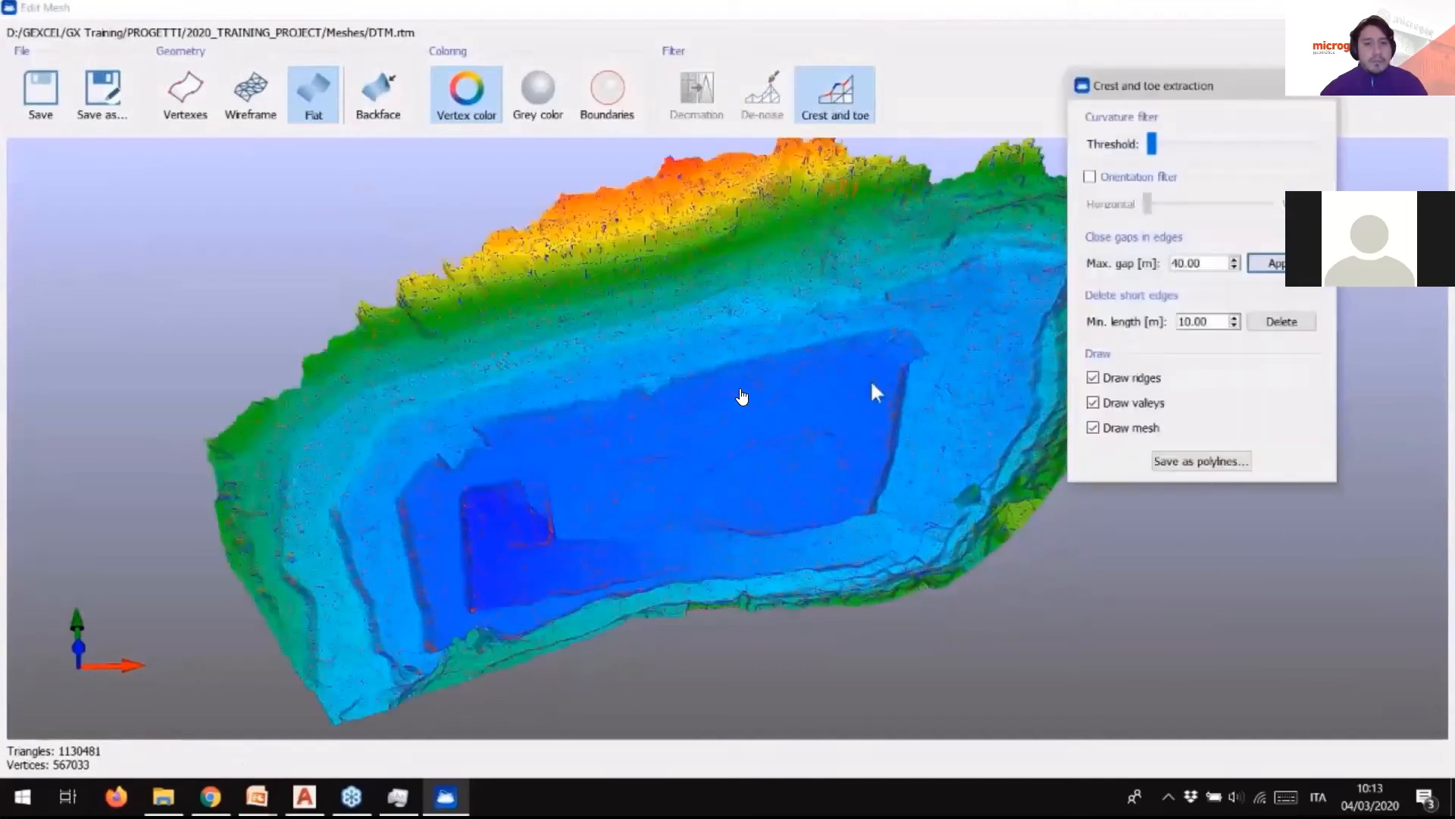
pyautogui.moveTo(896, 349); pyautogui.dragTo(876, 341)
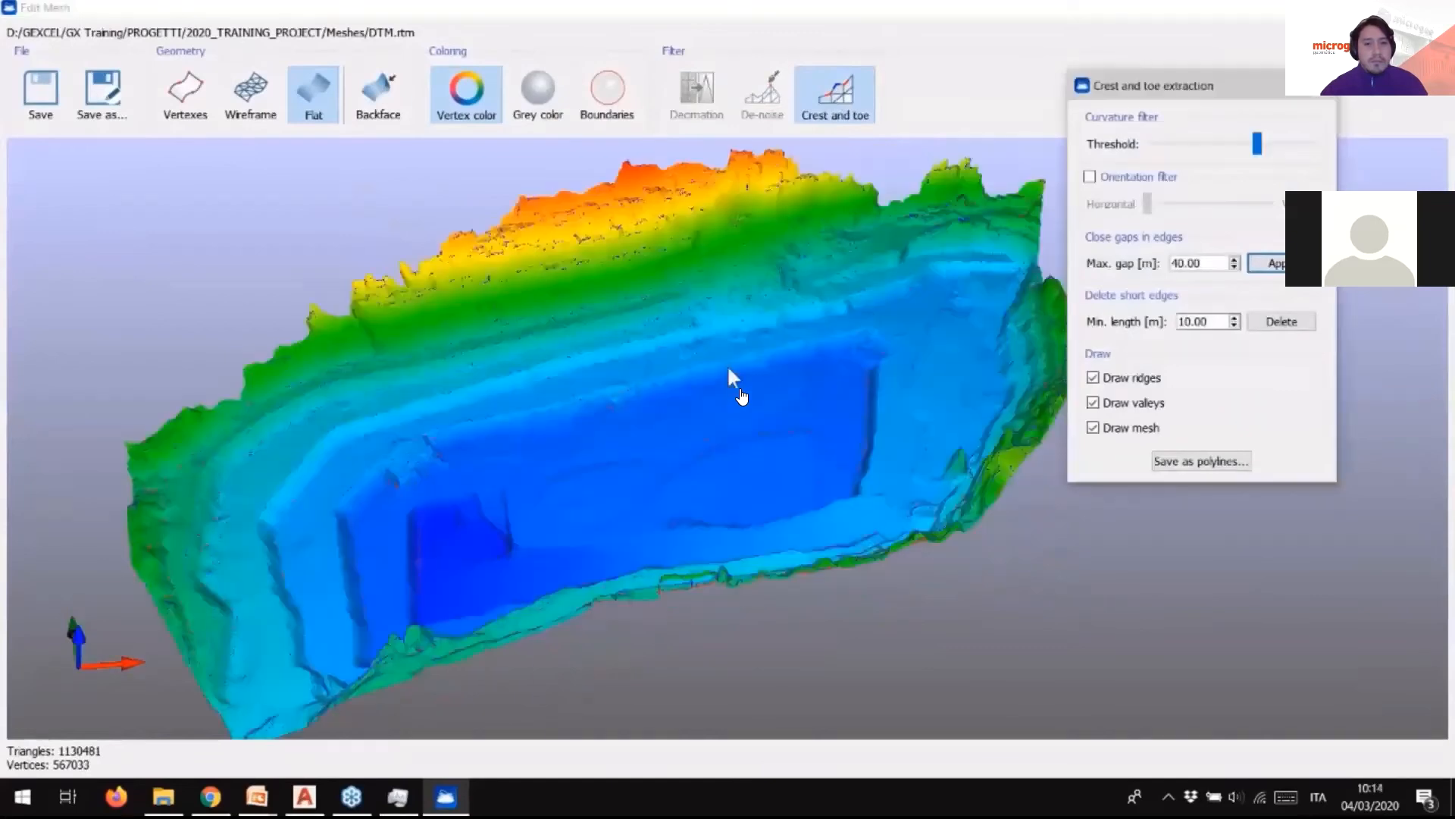
pyautogui.scroll(3, 731, 376)
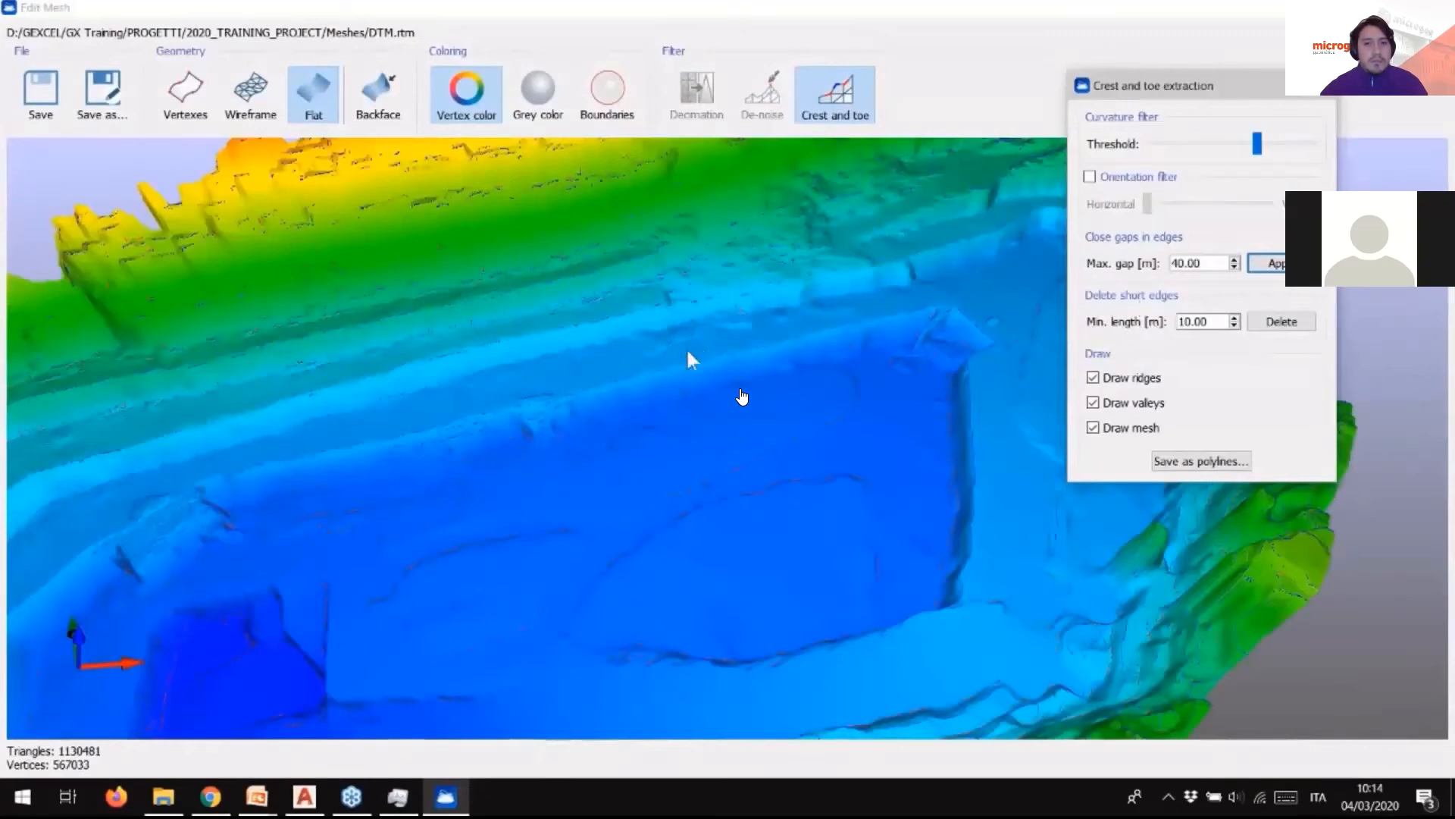
# Step: Close gaps in the extracted edges using a maximum gap of 20 m
pyautogui.moveTo(1223, 263); pyautogui.dragTo(1165, 258)
pyautogui.write('20')
pyautogui.click(1269, 265)
pyautogui.click(545, 371)
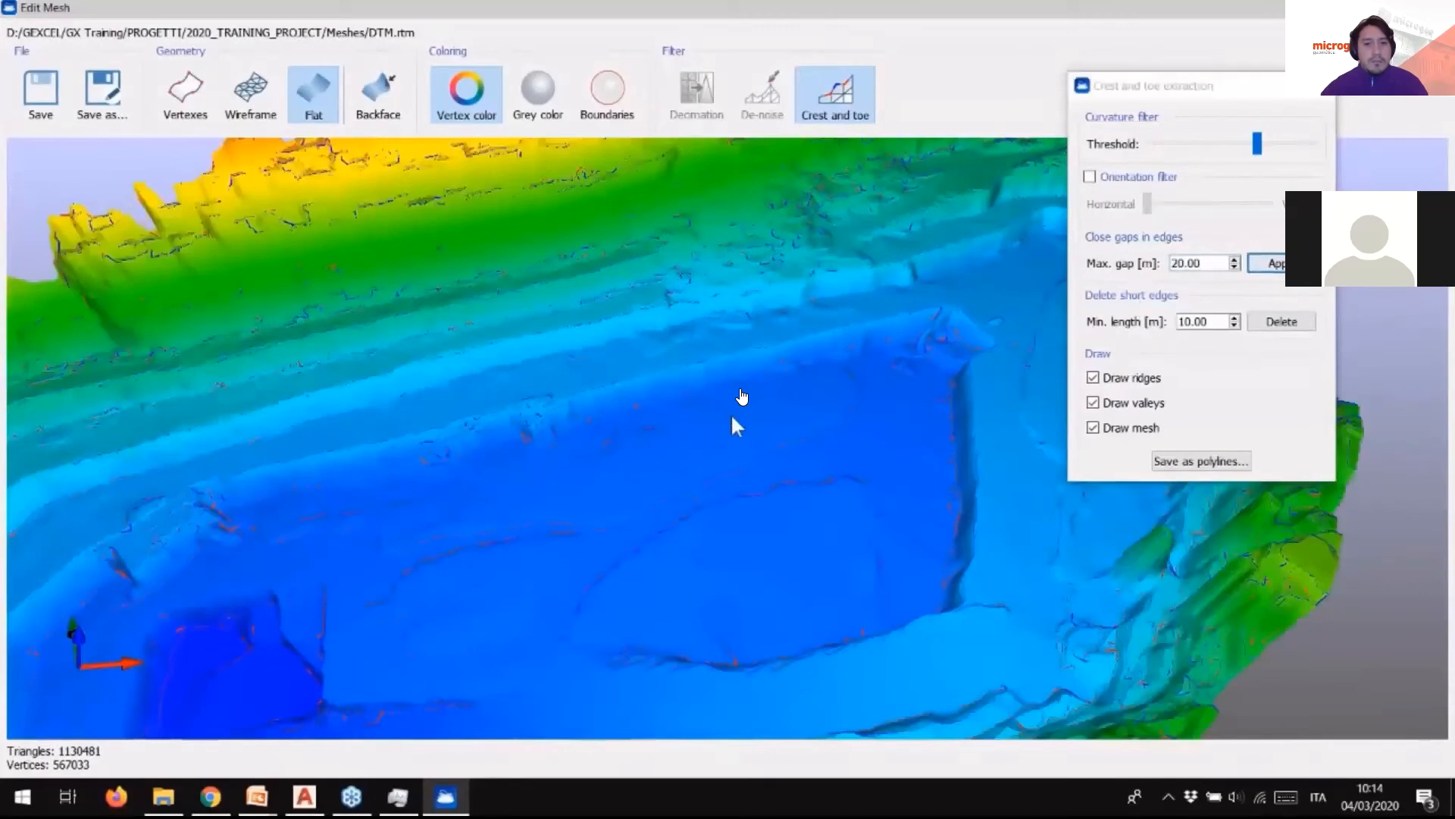
# Step: Hide the mesh and inspect the ridge and valley lines of the whole pit on their own
pyautogui.click(1093, 428)
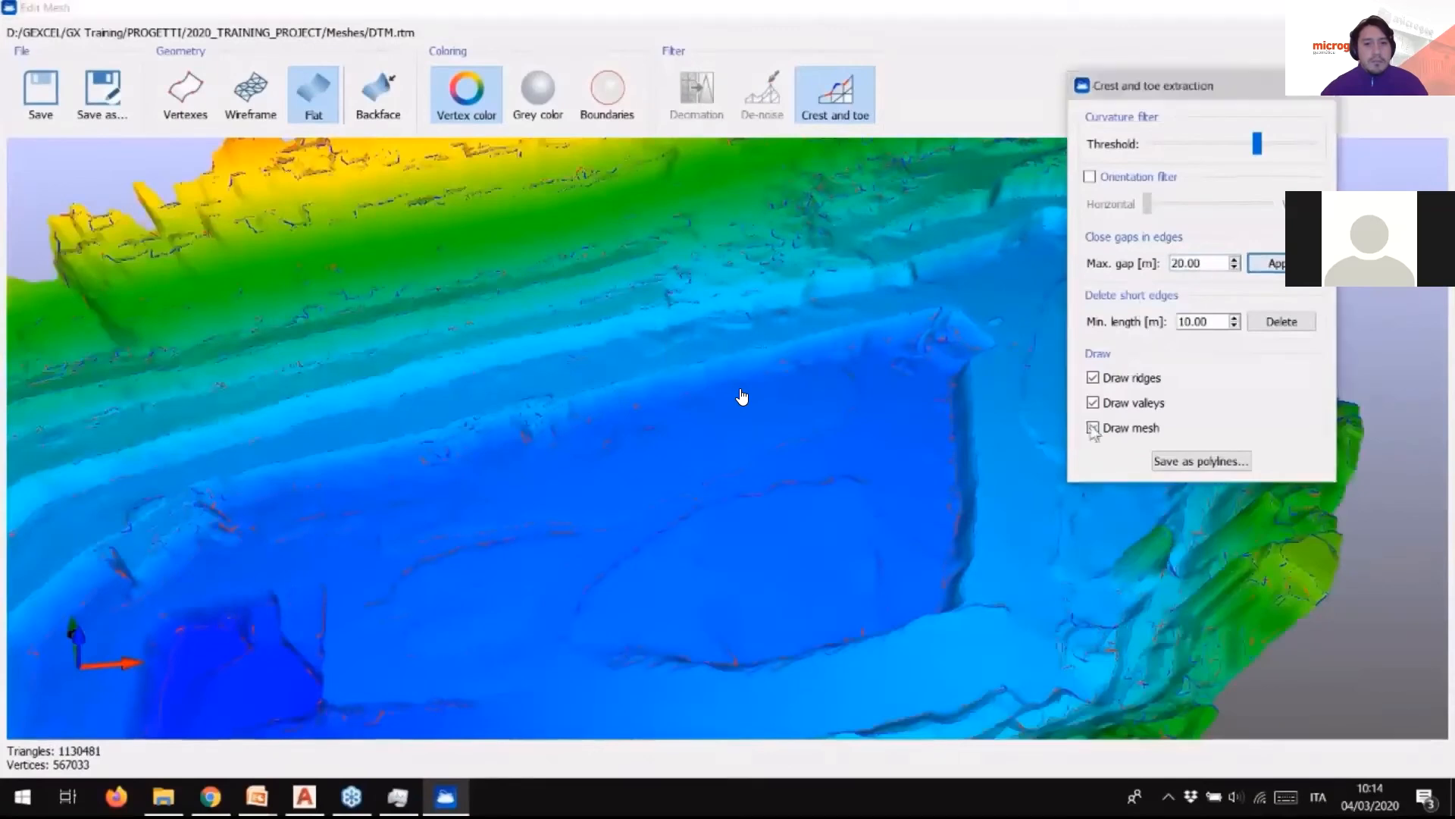
pyautogui.click(1093, 428)
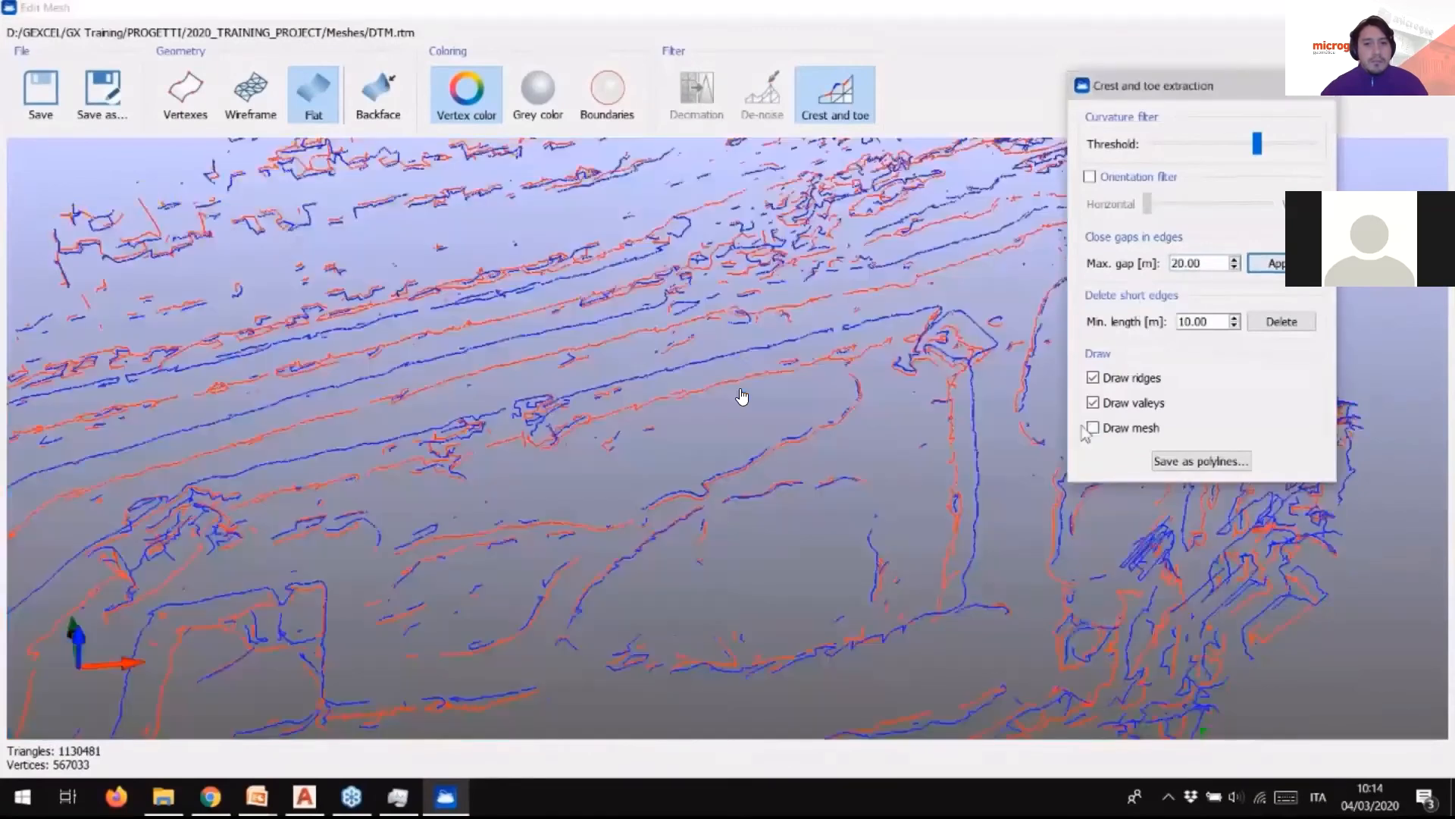
pyautogui.scroll(-1, 620, 344)
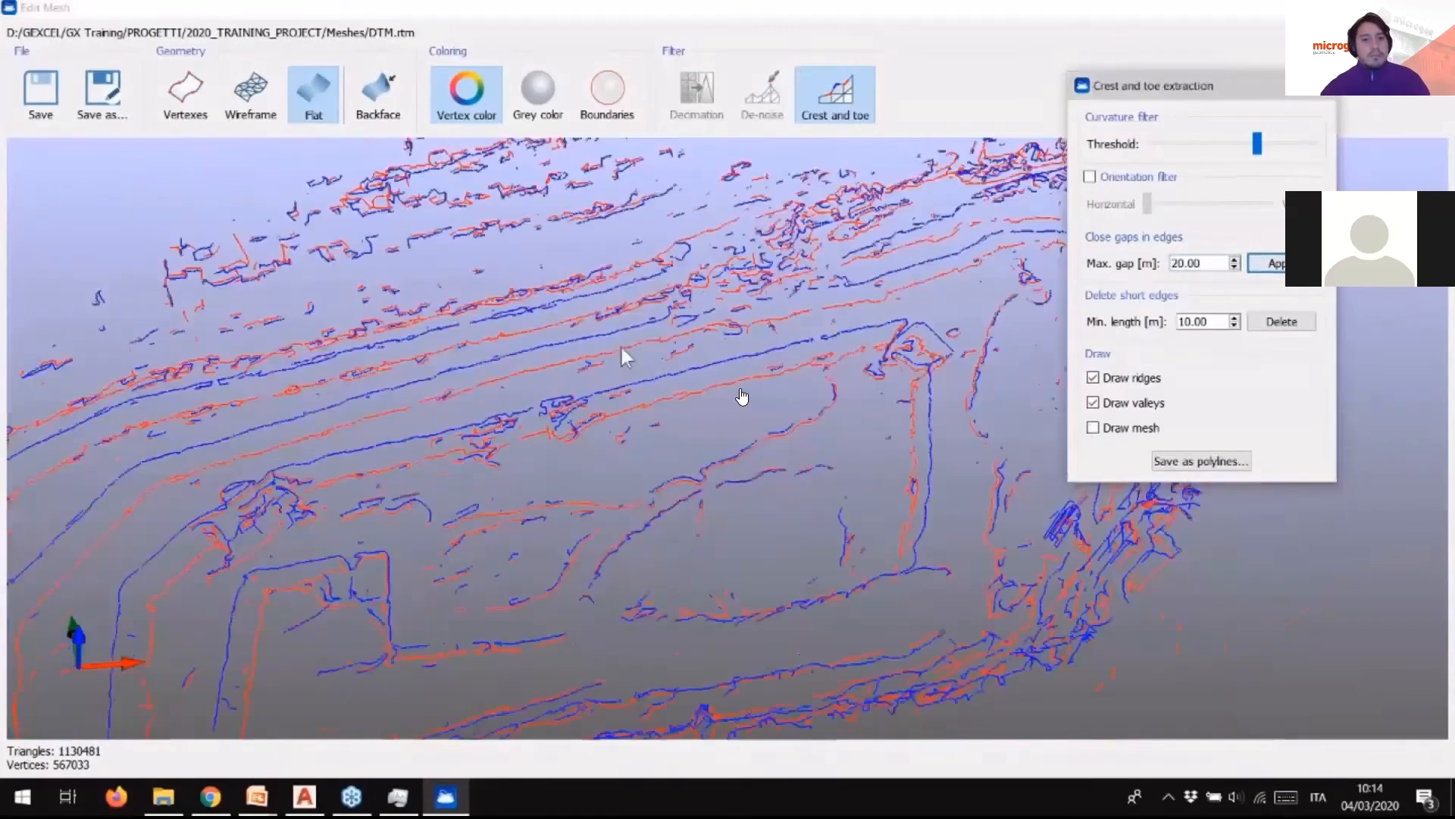
pyautogui.scroll(-2, 662, 363)
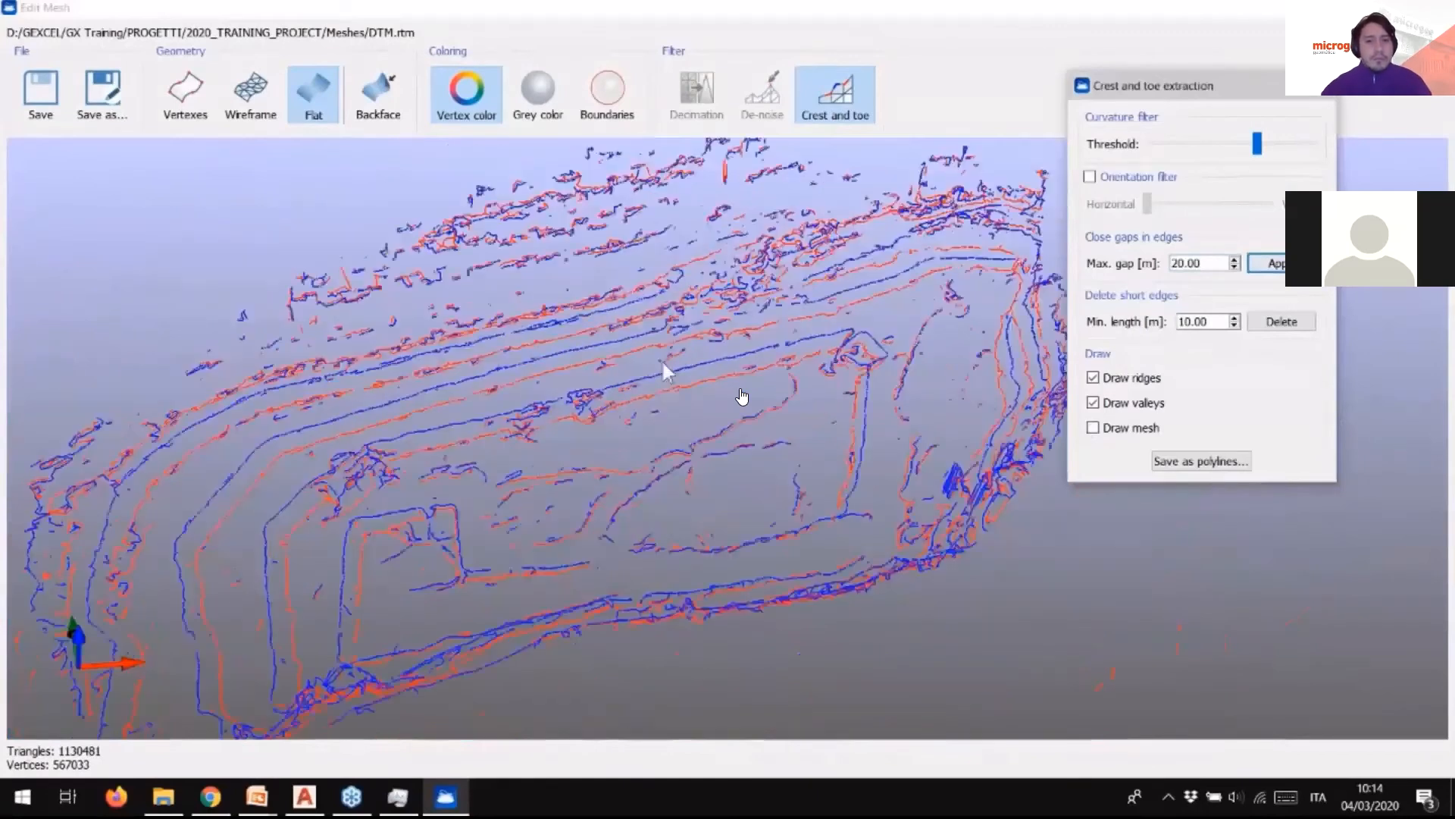
pyautogui.scroll(-1, 663, 364)
# Step: Try to save the ridge and valley lines as polylines and close the crest and toe extraction and mesh editor
pyautogui.click(1193, 462)
pyautogui.click(1279, 317)
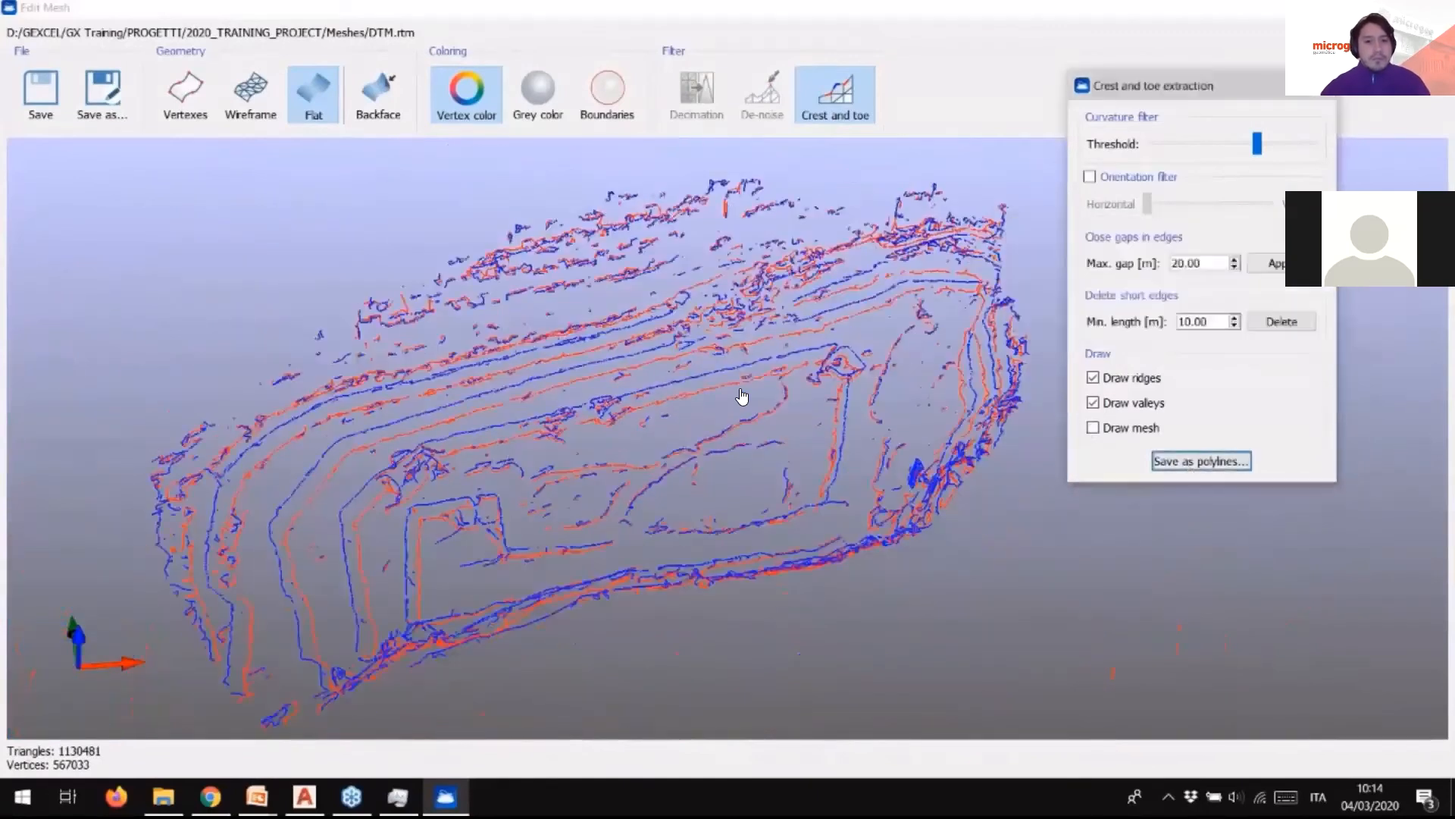
pyautogui.click(1325, 88)
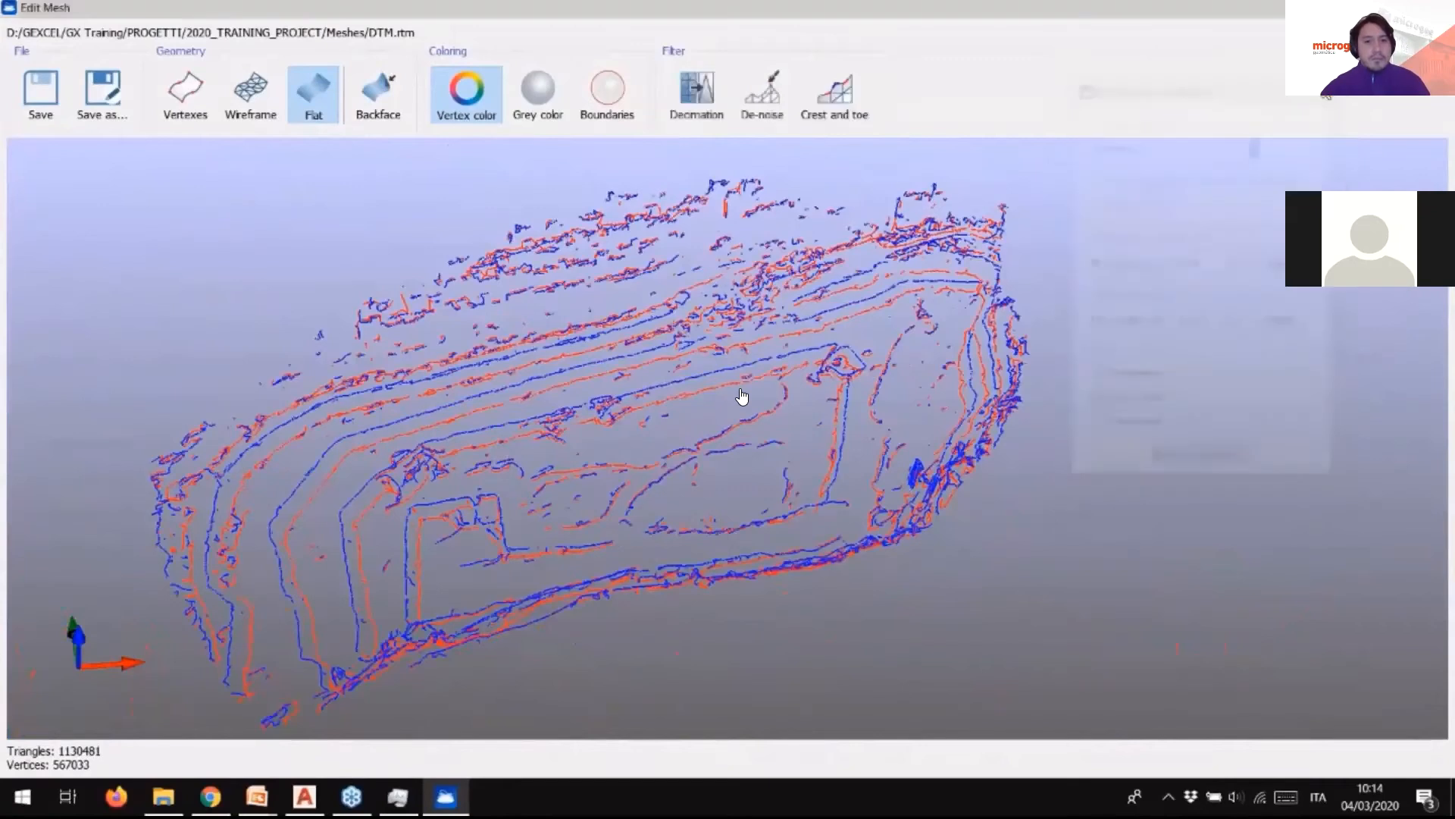
pyautogui.click(1437, 7)
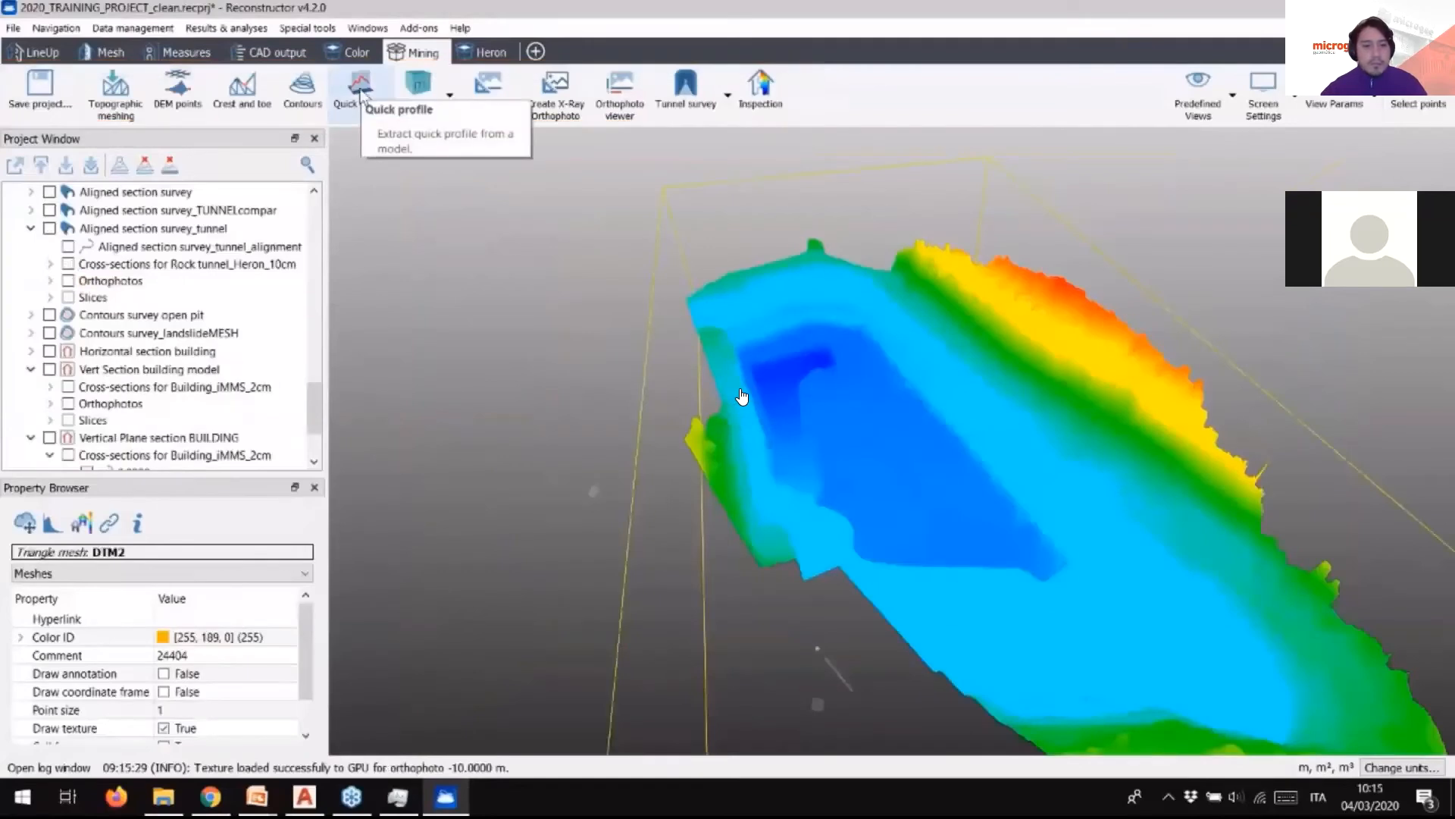
# Step: Create a quick profile survey on the DTM2 mesh with a profile about 254 m wide across the pit
pyautogui.click(361, 89)
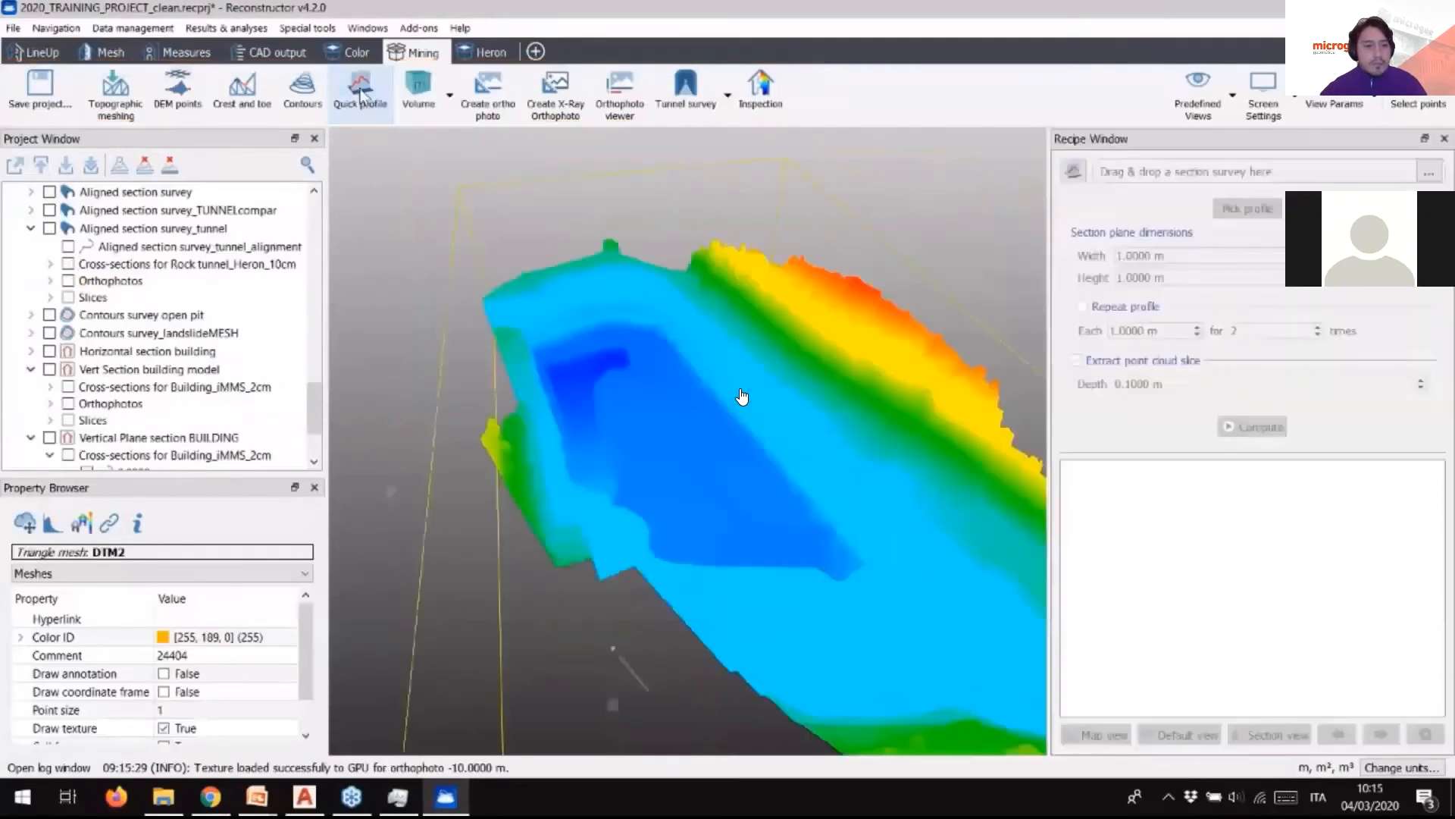
pyautogui.click(1072, 173)
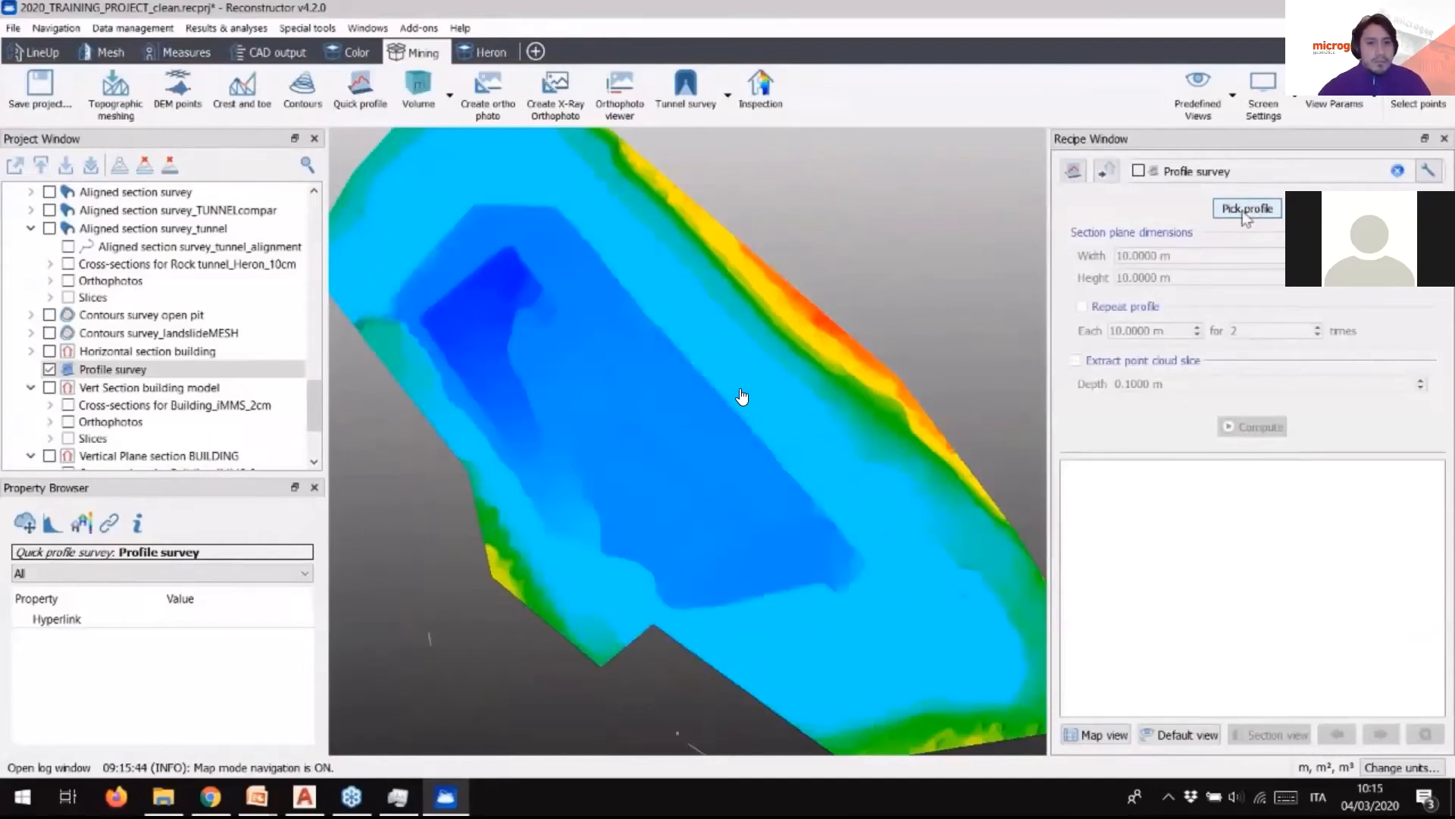
pyautogui.click(1245, 213)
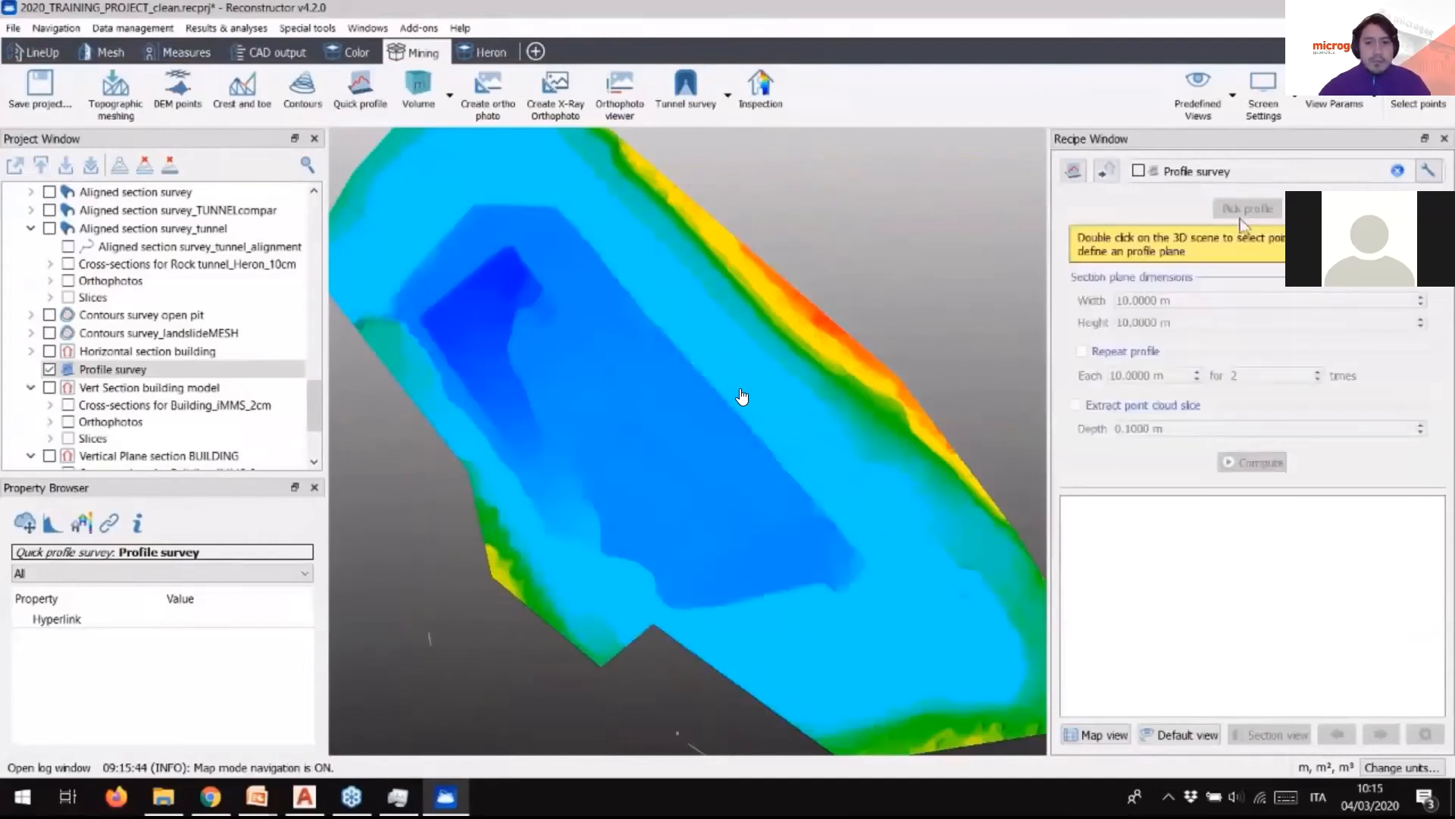
pyautogui.doubleClick(529, 521)
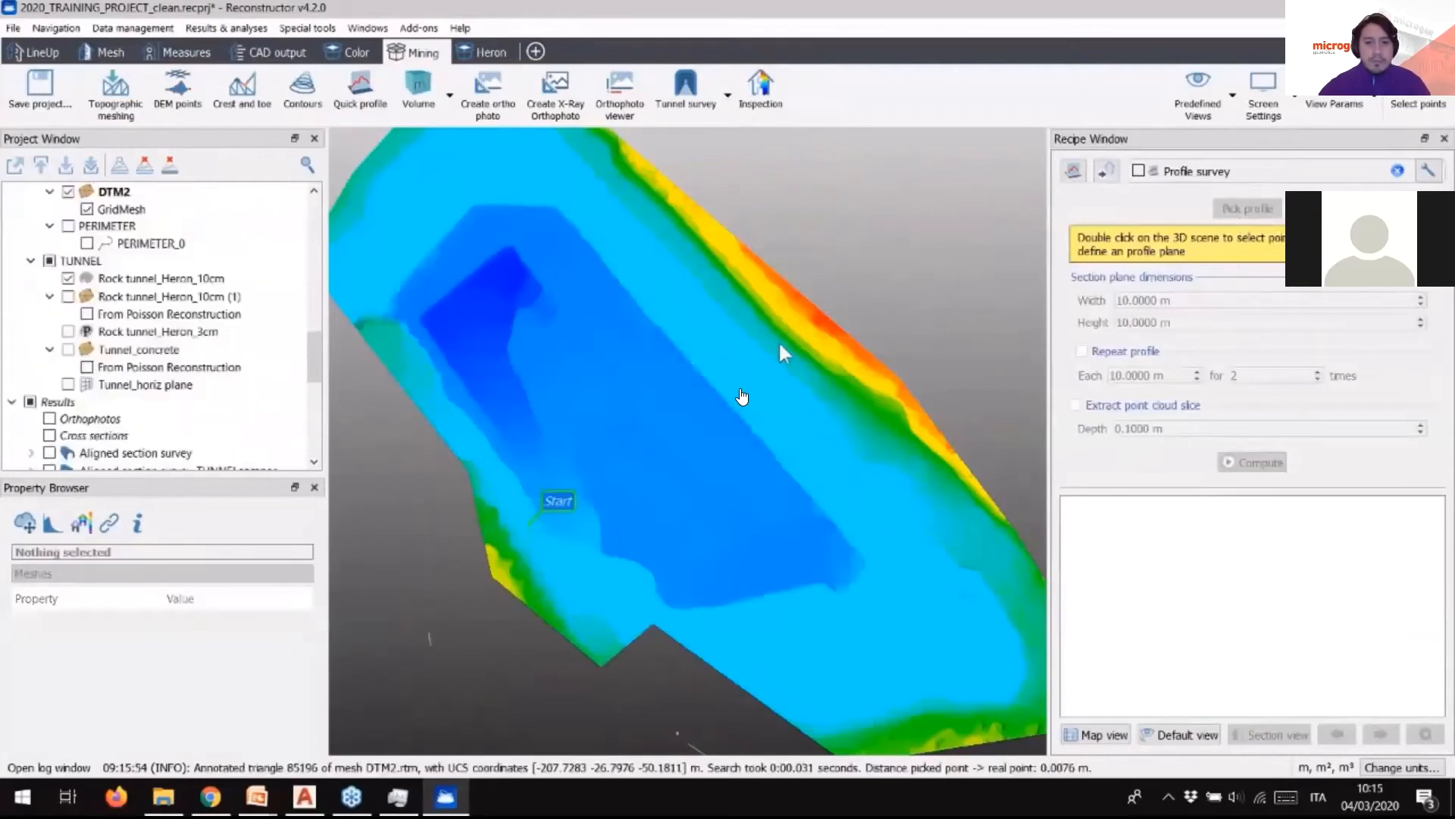
pyautogui.doubleClick(780, 344)
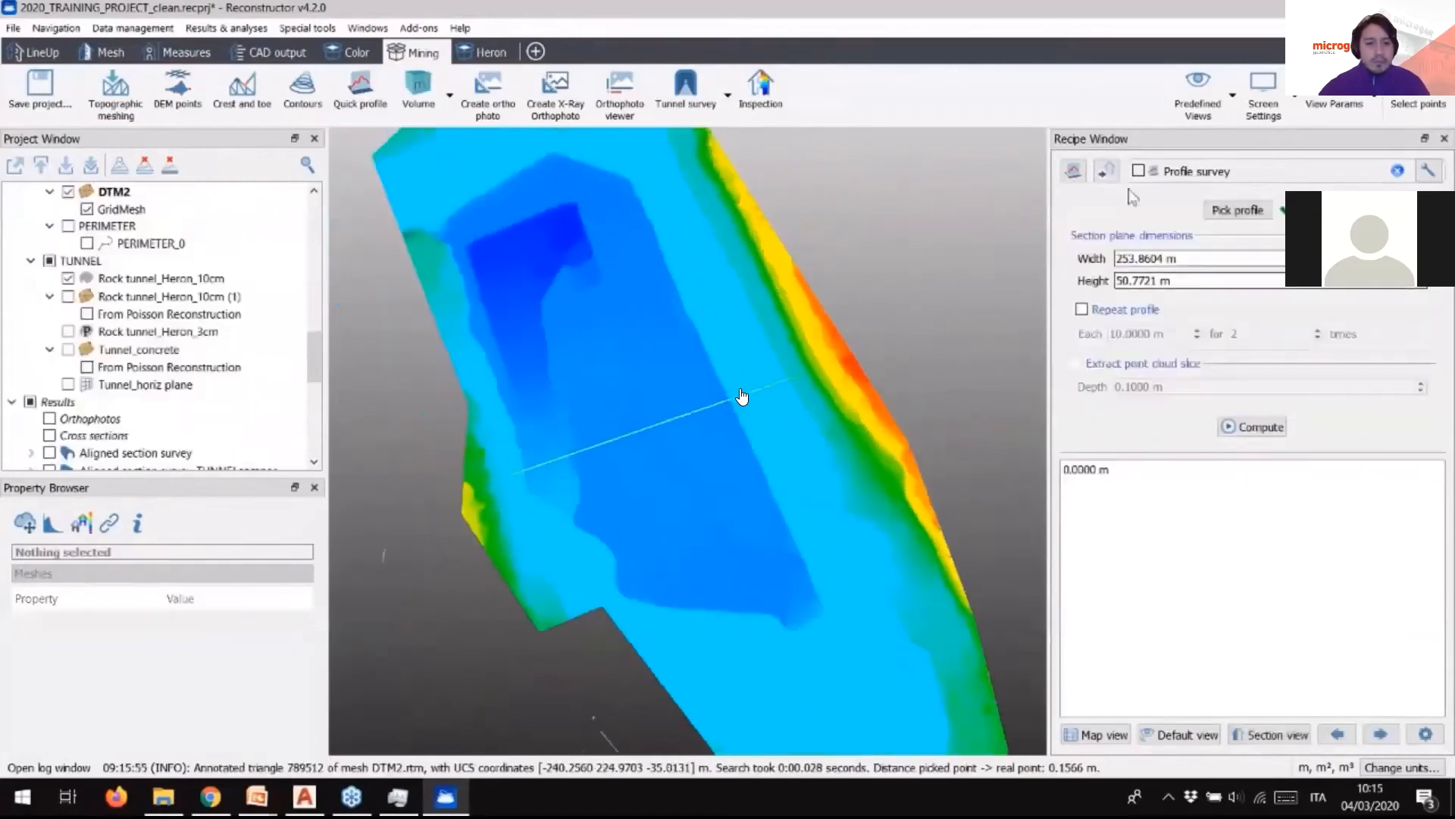
# Step: Repeat the profile every 10 m for 4 times and compute the profile sections
pyautogui.click(1191, 737)
pyautogui.moveTo(868, 559); pyautogui.dragTo(905, 402)
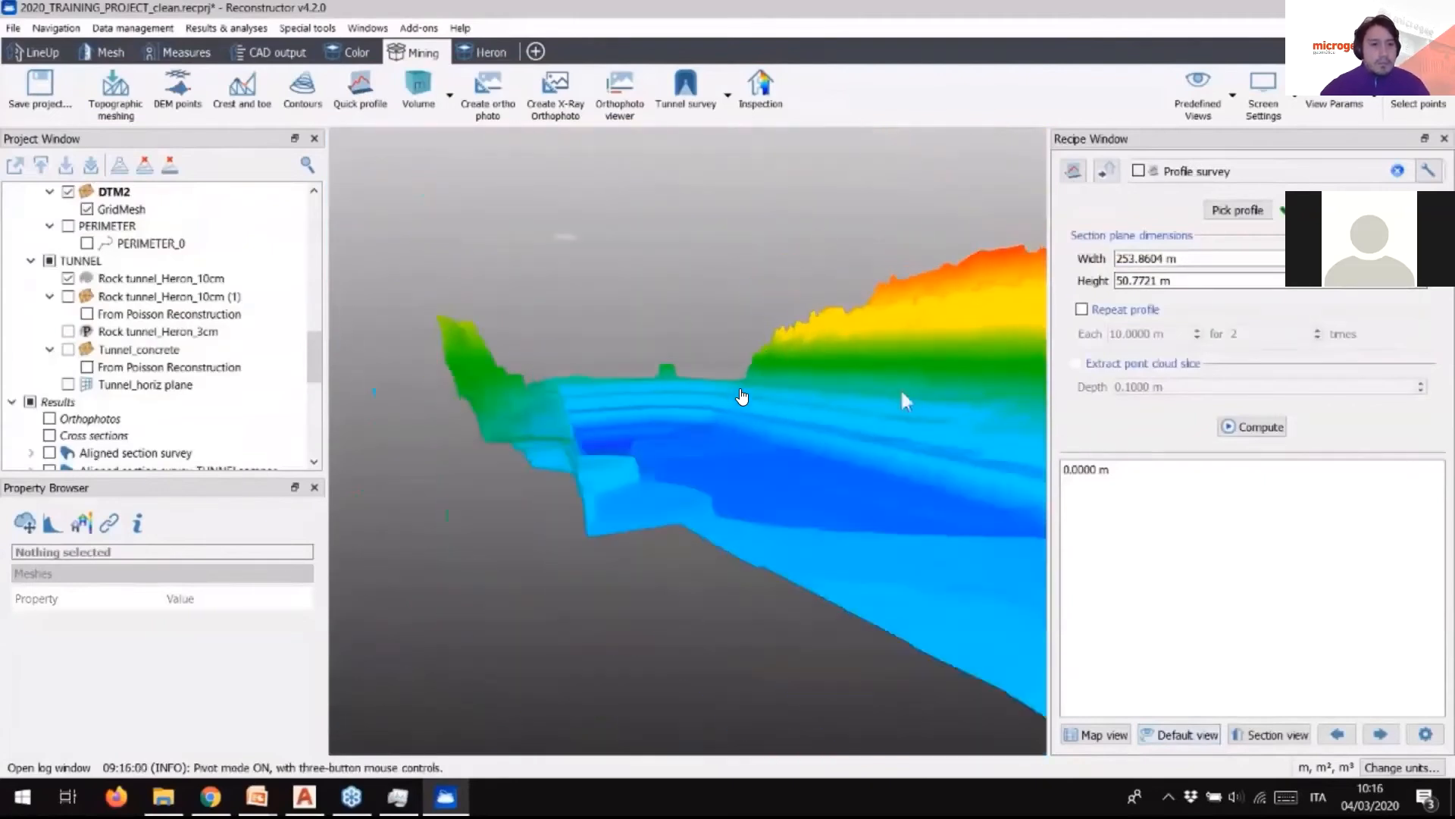
pyautogui.click(1082, 309)
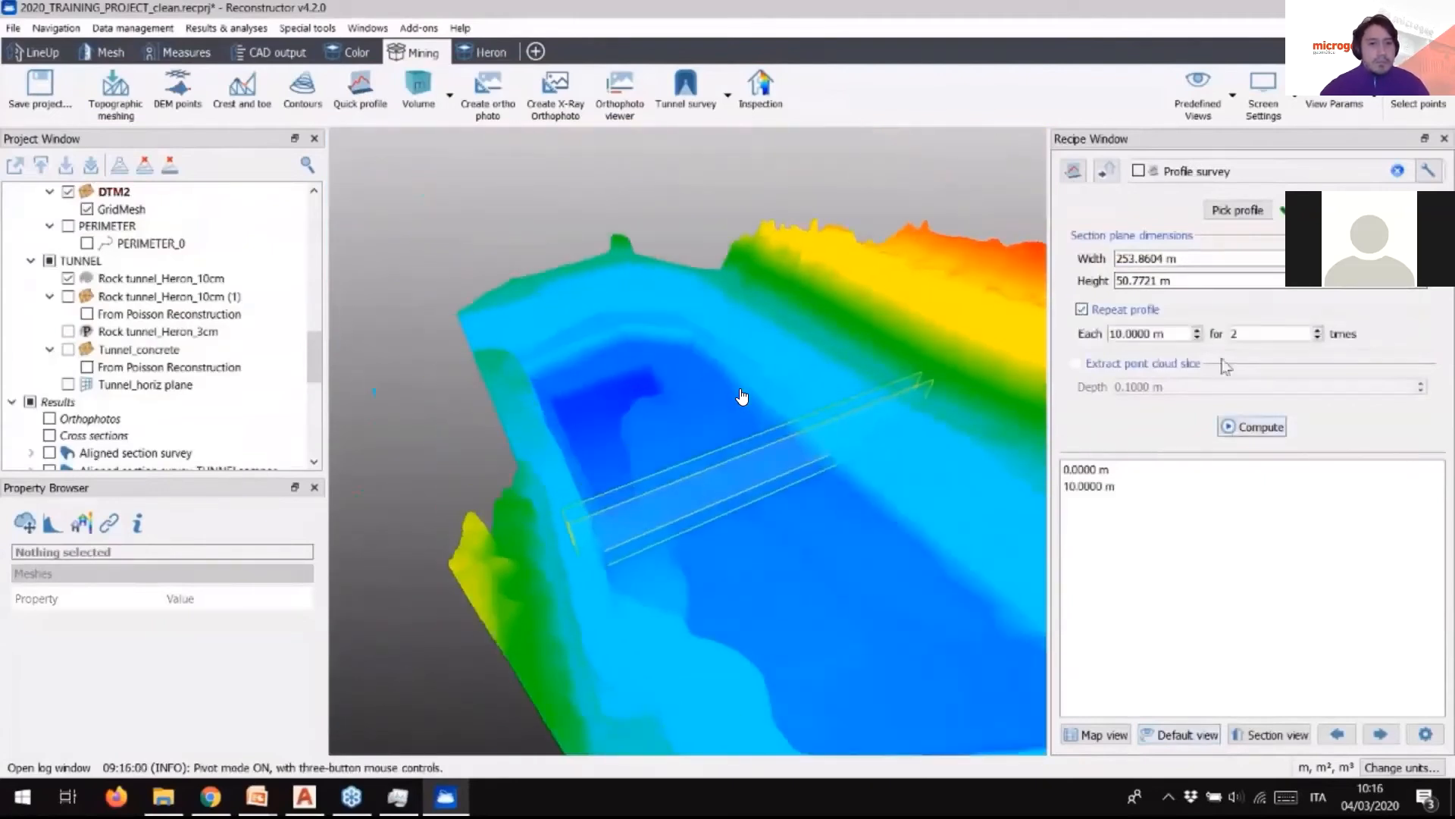
pyautogui.click(1318, 329)
pyautogui.click(1318, 329)
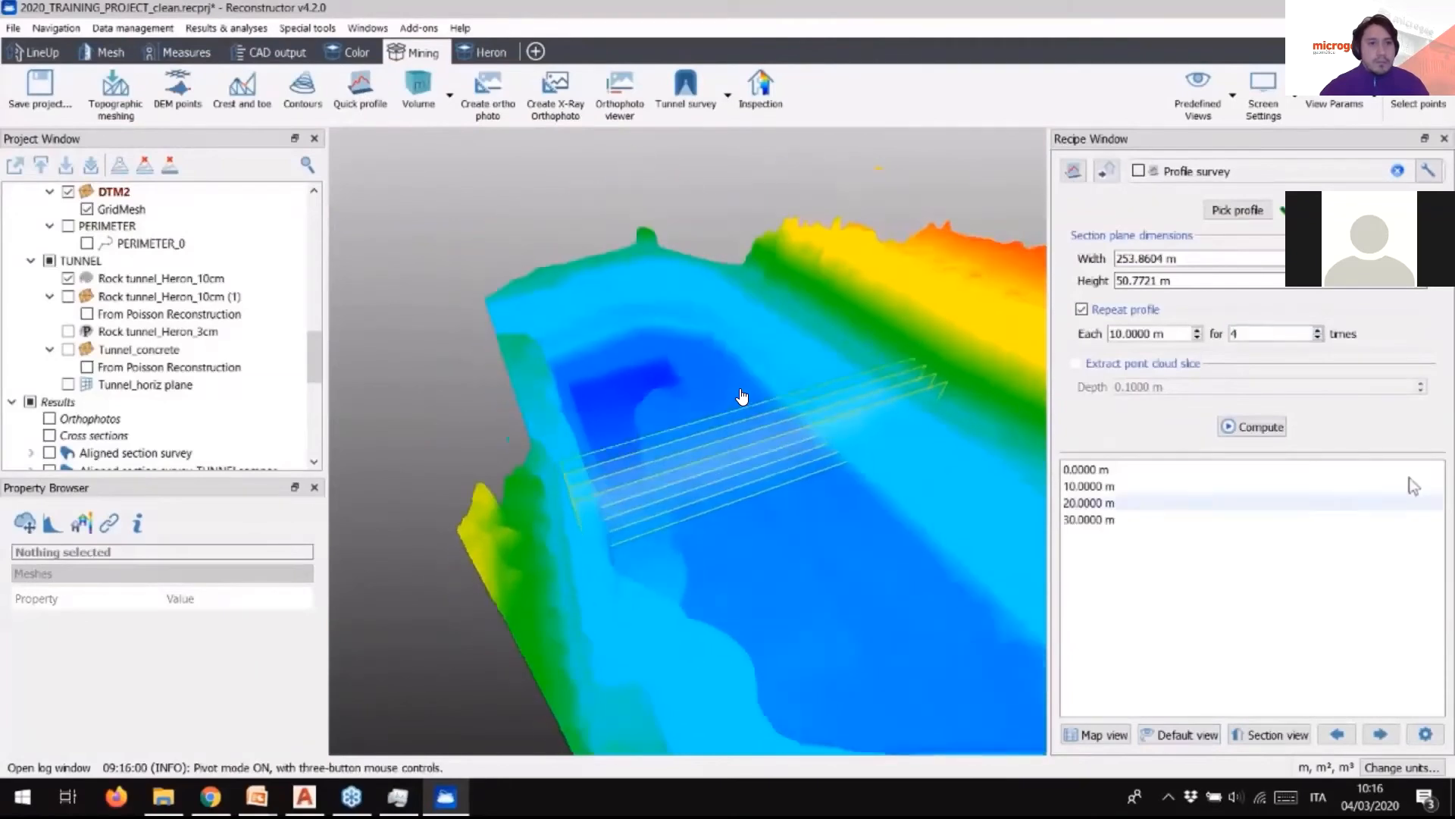
pyautogui.click(1252, 426)
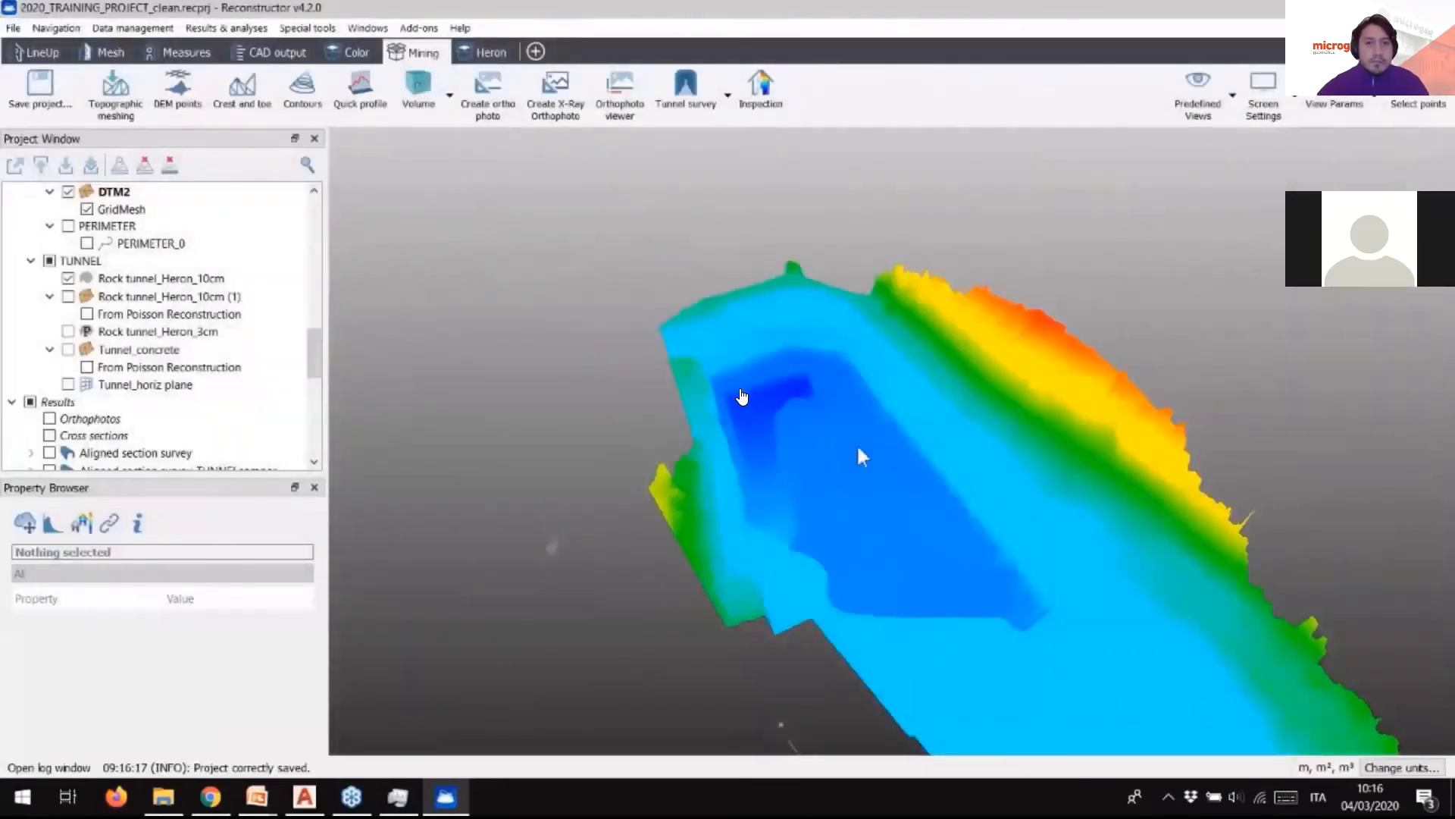
pyautogui.moveTo(862, 455); pyautogui.dragTo(910, 386)
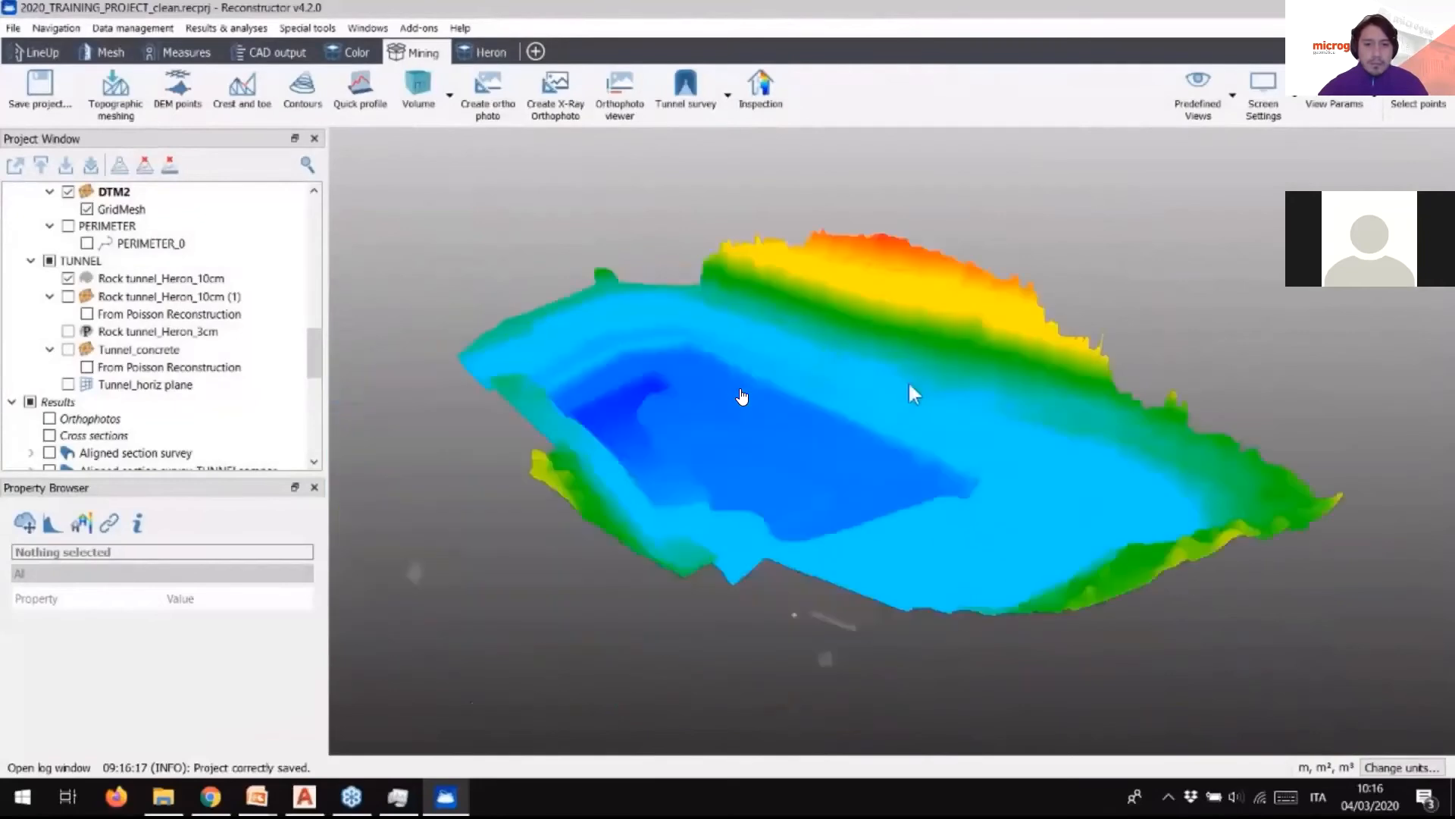
# Step: Start a volume calculation from a plane and set DTM2 as the mesh to measure
pyautogui.click(424, 95)
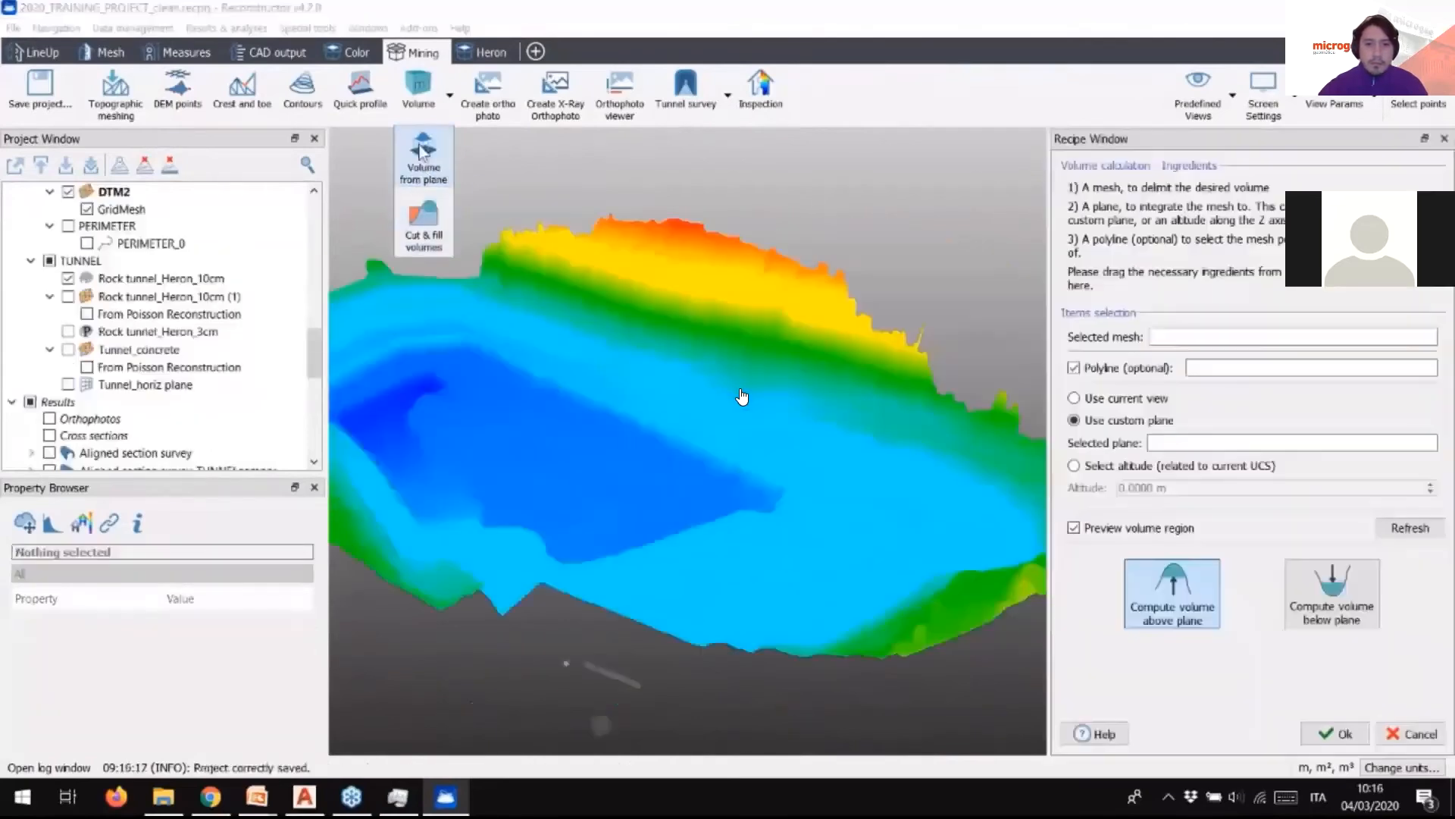
pyautogui.moveTo(676, 391); pyautogui.dragTo(675, 348, button='middle')
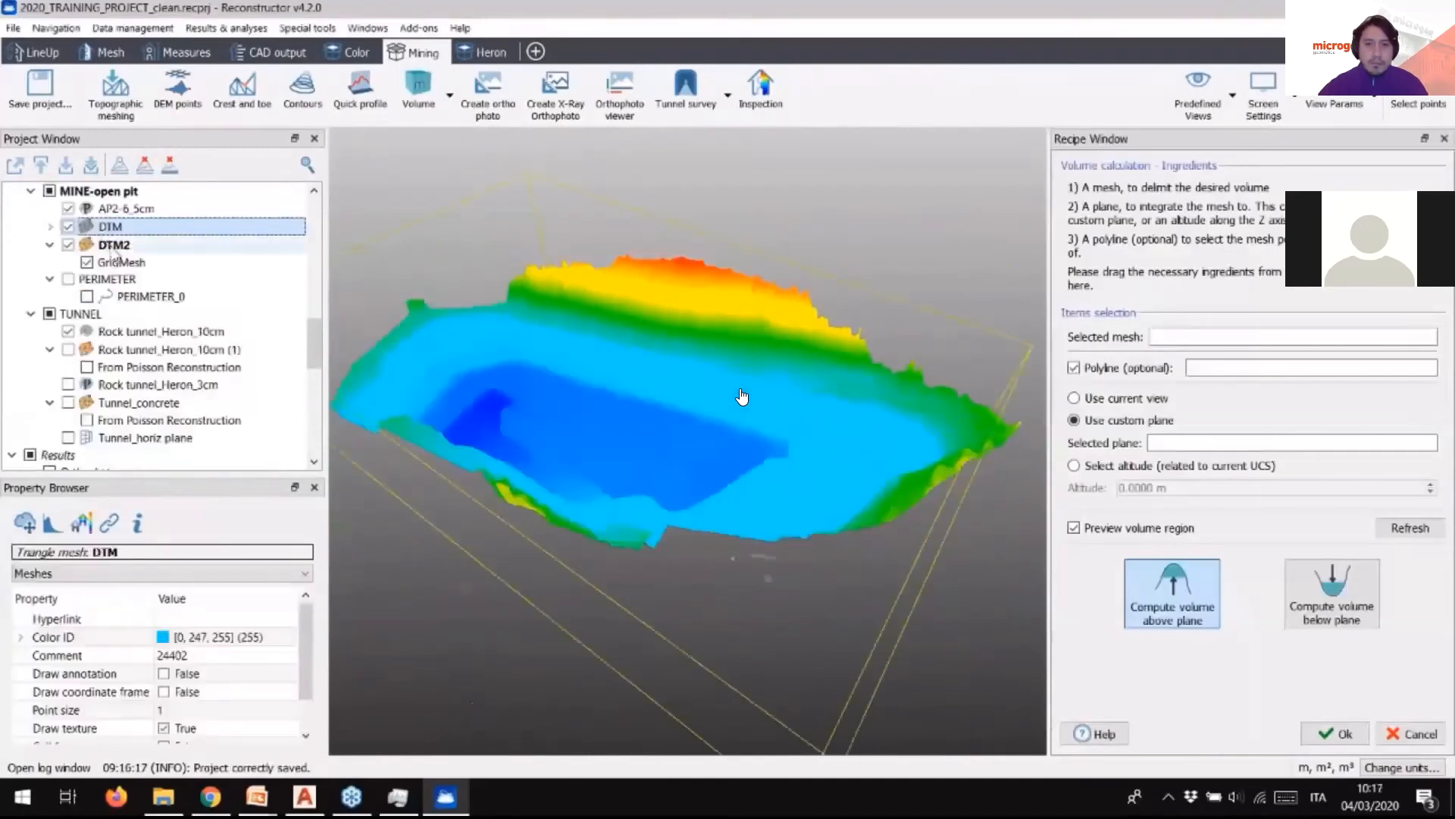
pyautogui.click(116, 245)
pyautogui.moveTo(121, 249); pyautogui.dragTo(1196, 337)
# Step: Show the BASEPLANE_OpenPit plane and examine its position relative to the pit mesh
pyautogui.scroll(10, 151, 211)
pyautogui.click(104, 210)
pyautogui.click(68, 208)
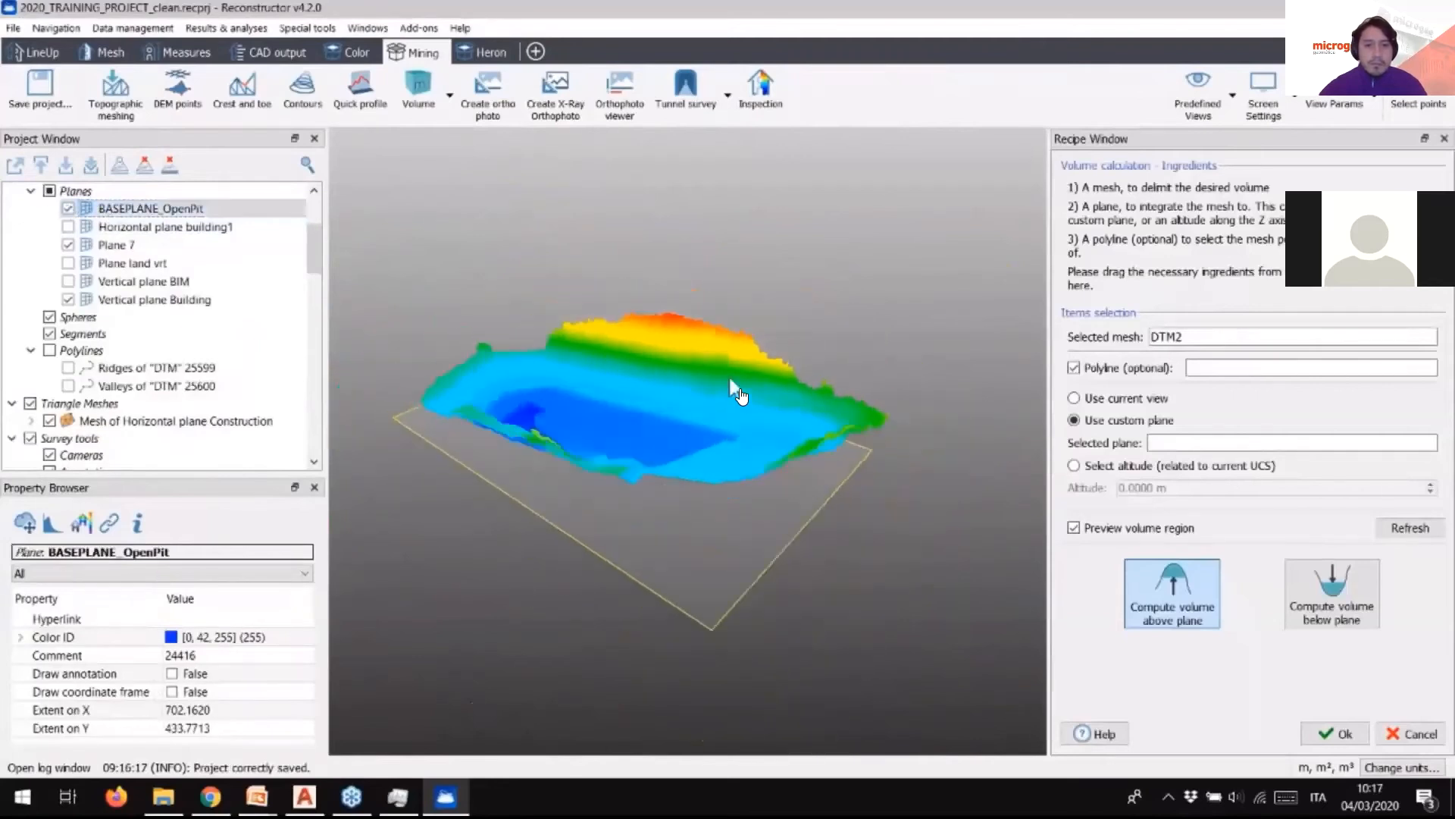
pyautogui.scroll(1, 730, 379)
pyautogui.moveTo(730, 379); pyautogui.dragTo(743, 322)
pyautogui.moveTo(813, 541); pyautogui.dragTo(836, 584)
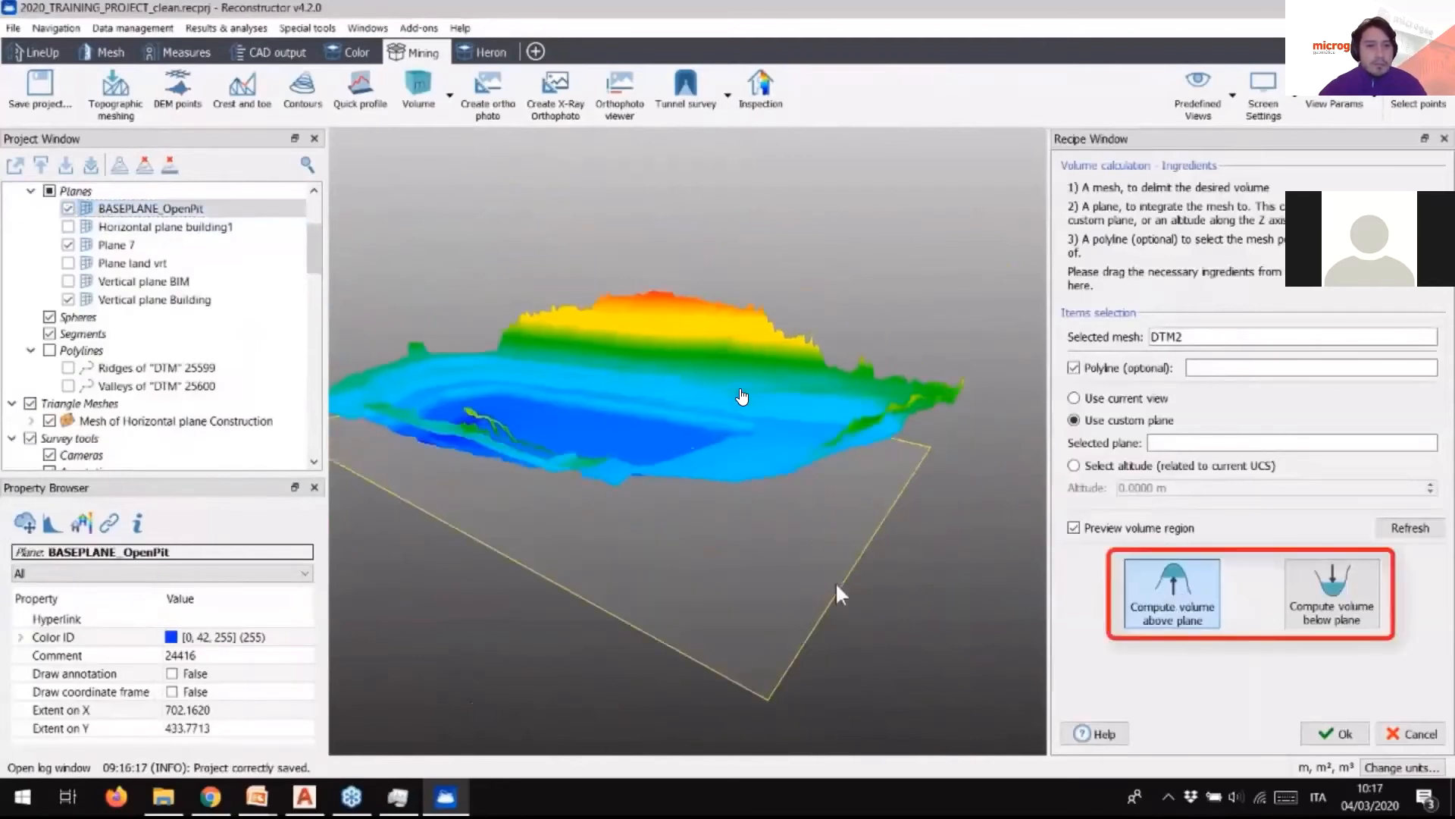
pyautogui.moveTo(654, 460); pyautogui.dragTo(517, 407)
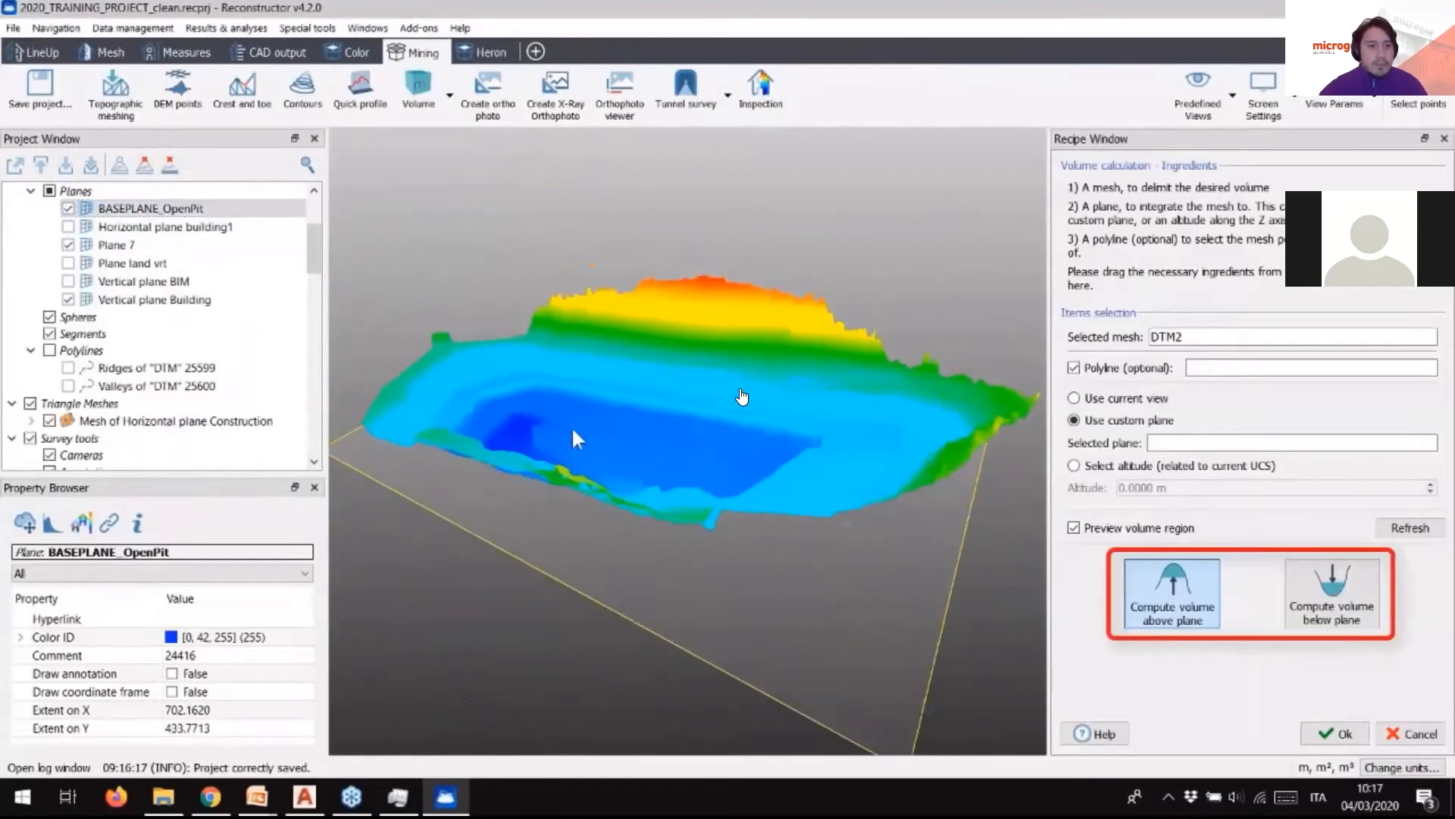
# Step: Show the PERIMETER_0 polyline and assign it as the boundary of the volume calculation
pyautogui.scroll(-5, 231, 294)
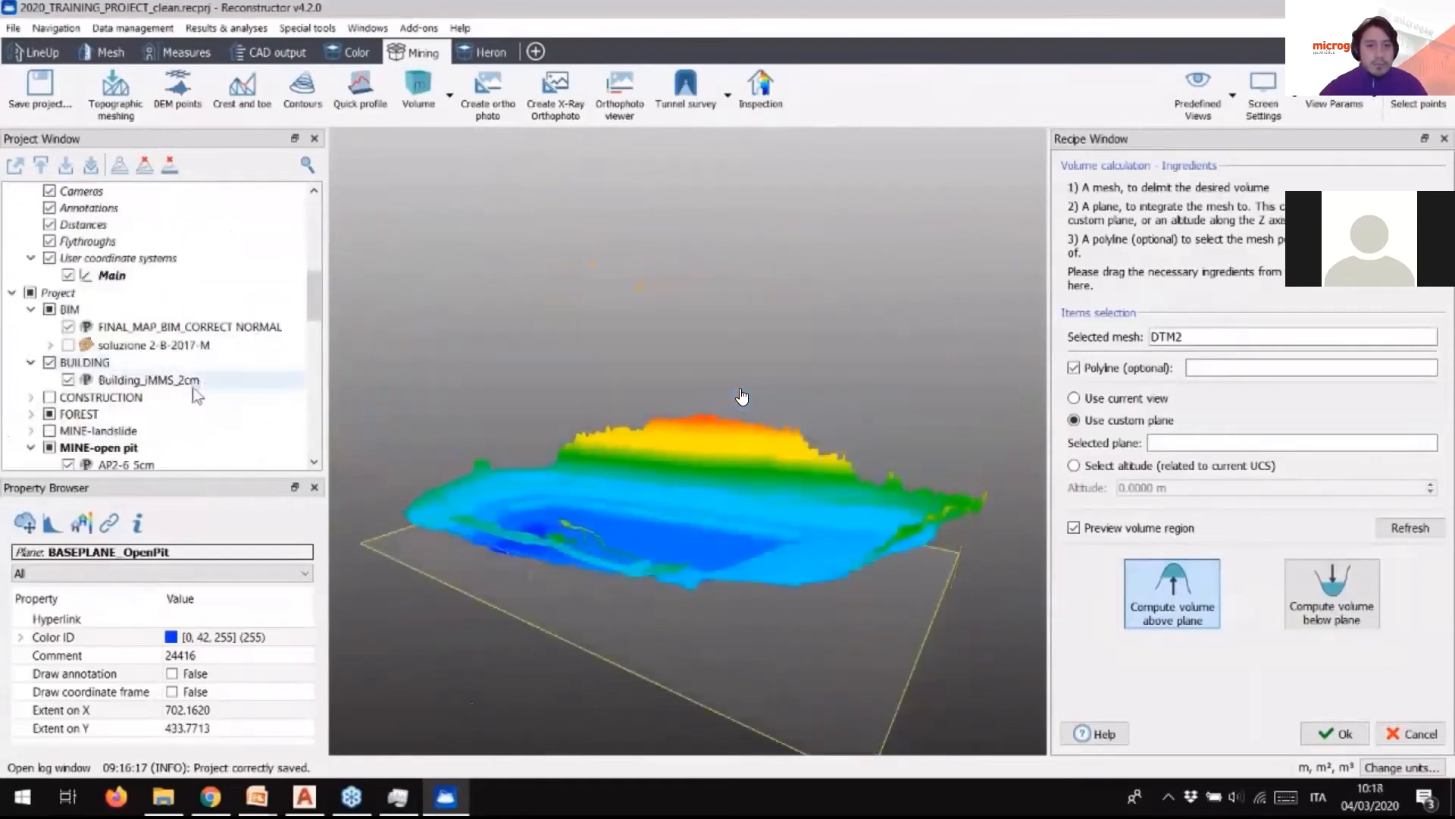
pyautogui.scroll(-4, 195, 394)
pyautogui.click(133, 346)
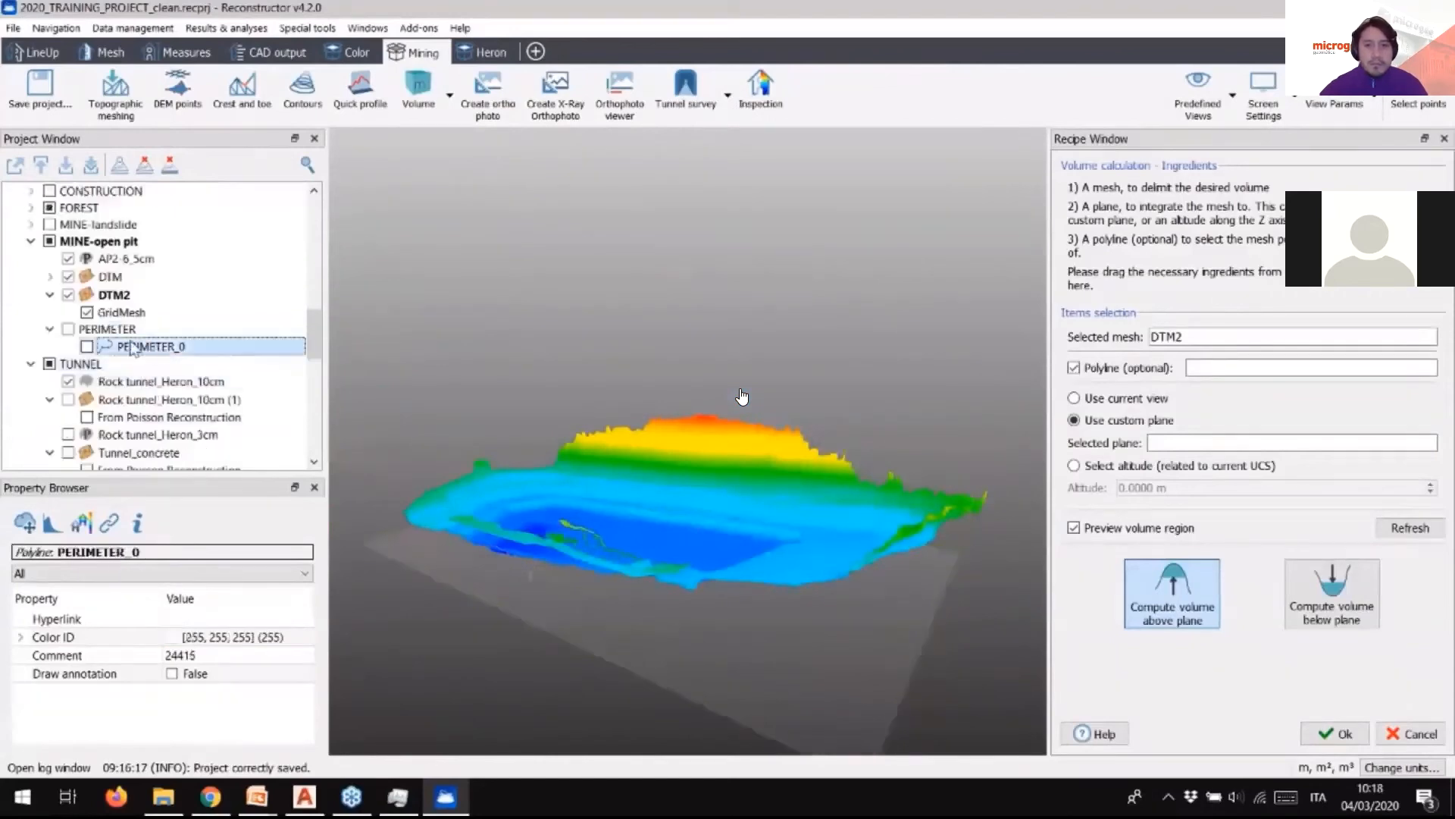
pyautogui.click(88, 346)
pyautogui.moveTo(147, 348); pyautogui.dragTo(1237, 369)
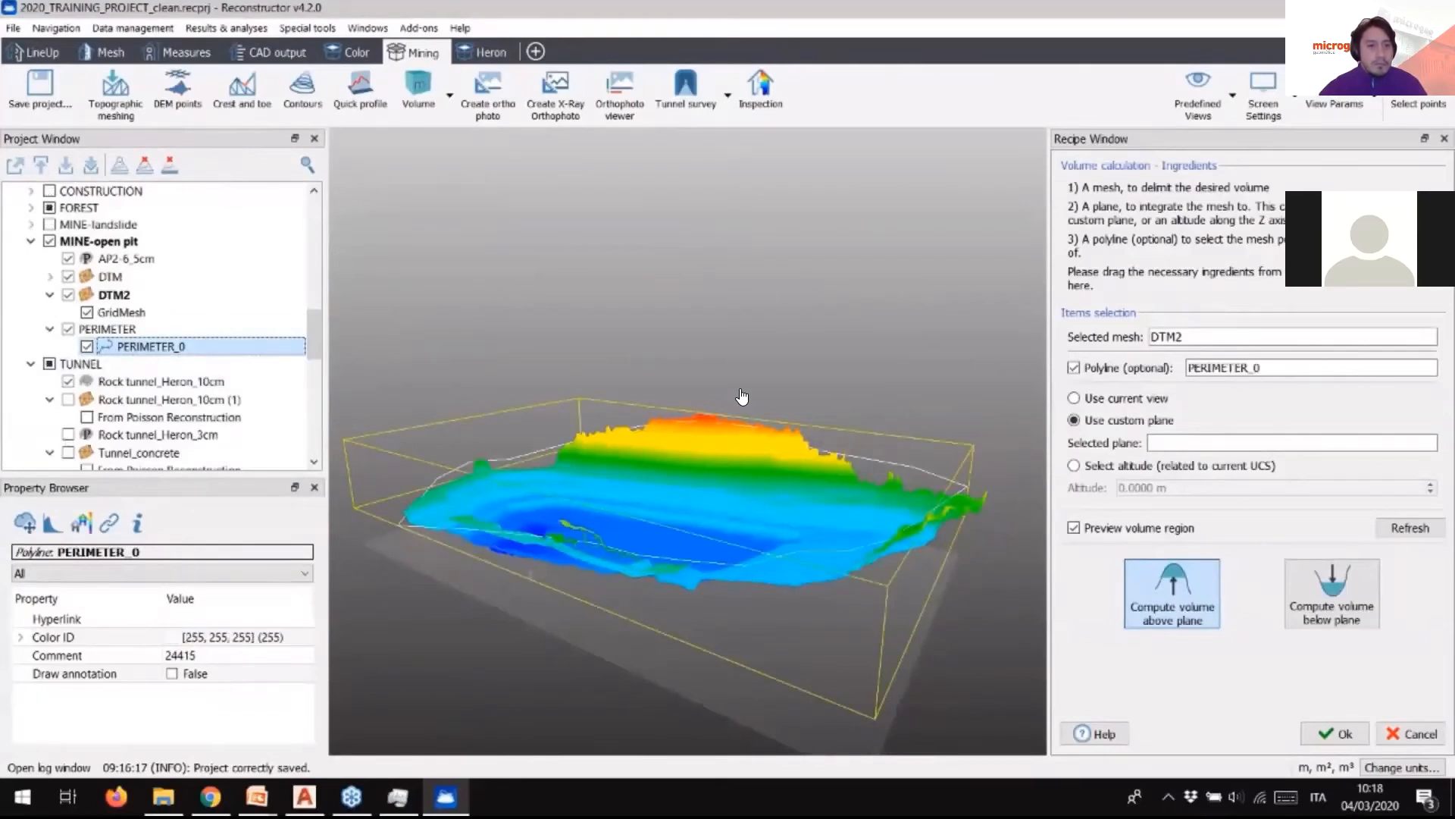
# Step: Assign BASEPLANE_OpenPit as the custom plane and check the previewed volume region under the pit
pyautogui.scroll(10, 130, 276)
pyautogui.click(130, 262)
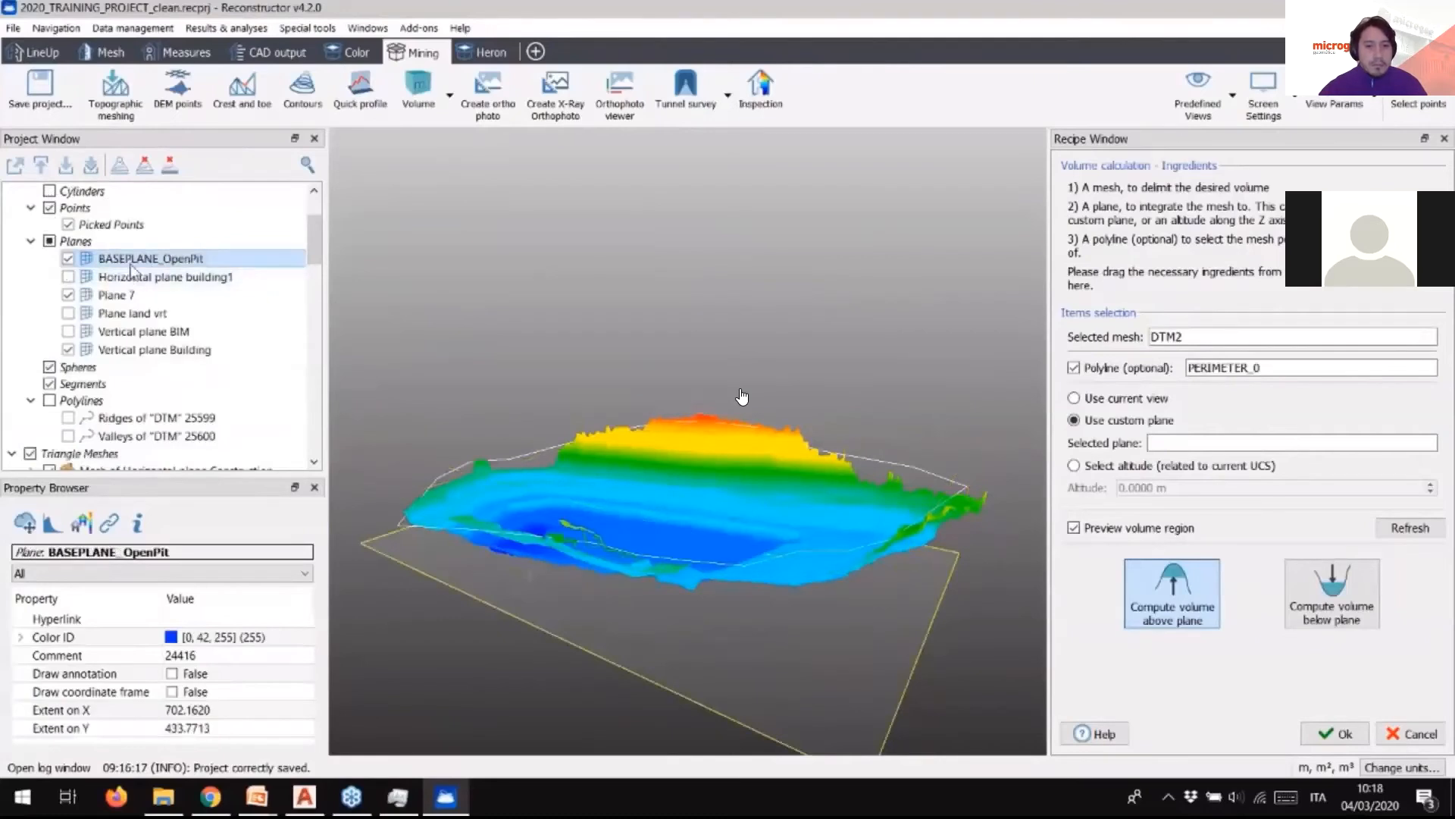
pyautogui.moveTo(132, 266); pyautogui.dragTo(1250, 442)
pyautogui.moveTo(1007, 467); pyautogui.dragTo(985, 592)
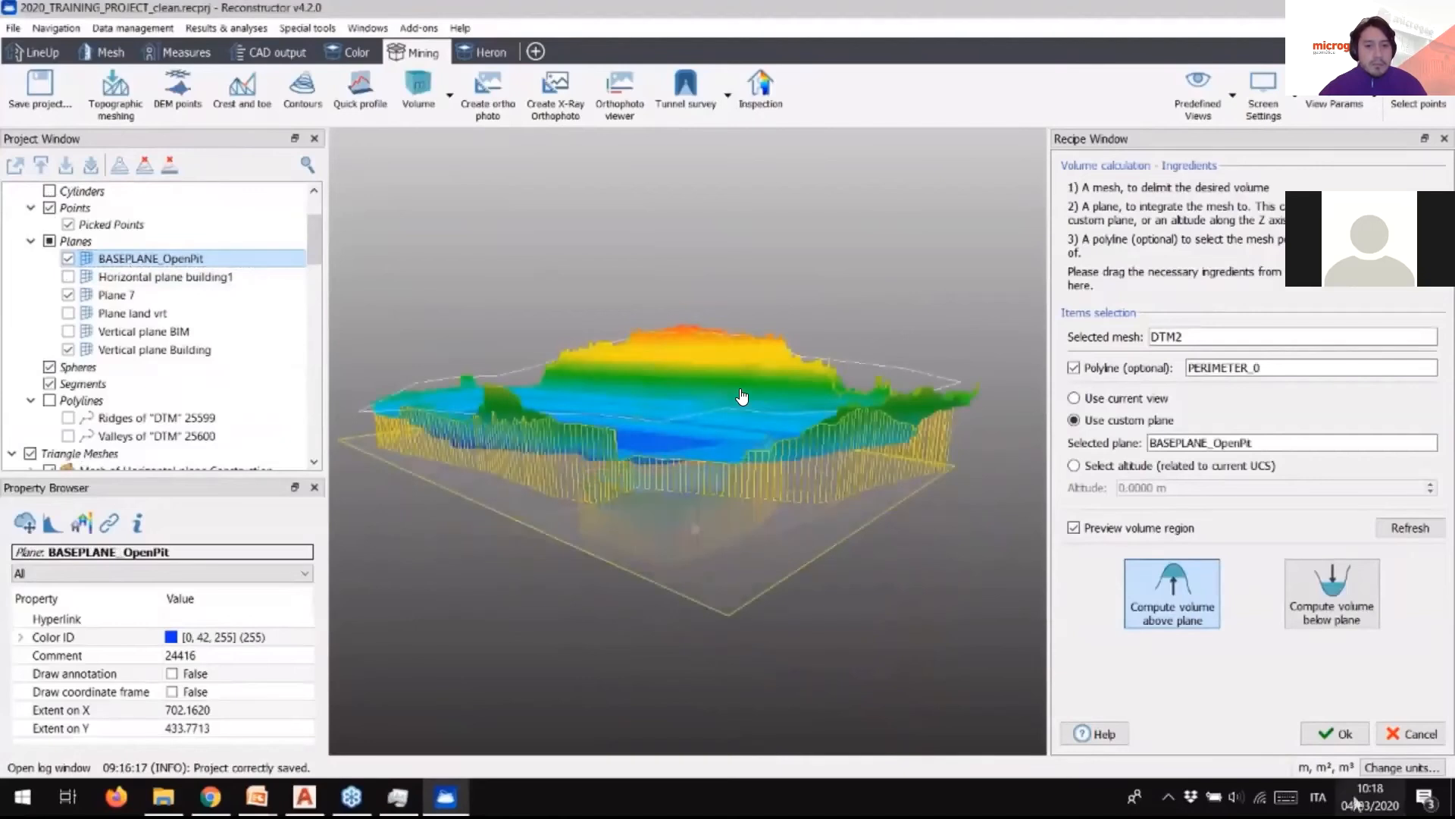
# Step: Compute the volume above the plane and save its PDF report as VolumeReport_0.pdf in the Reports folder
pyautogui.click(1334, 734)
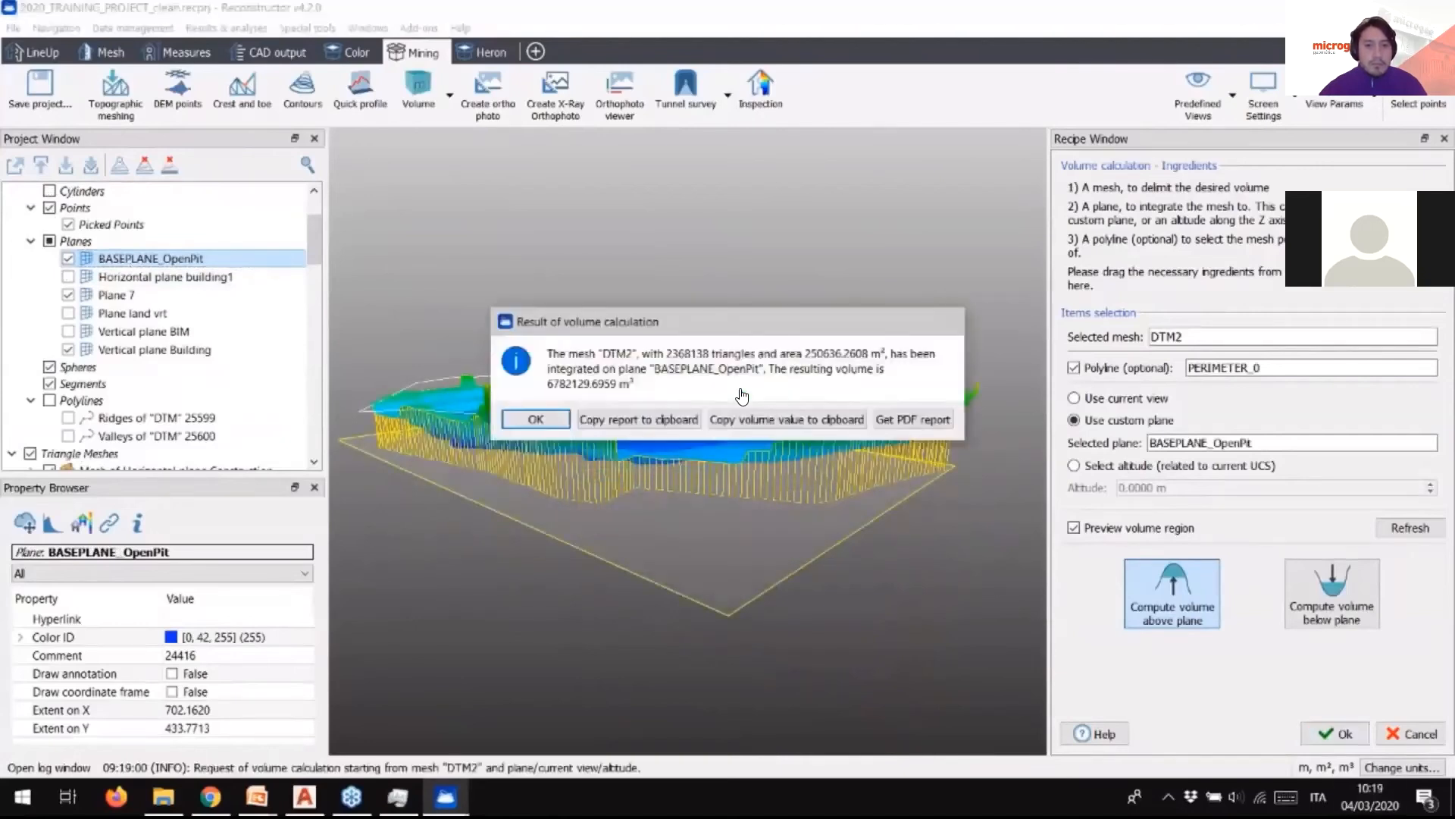
pyautogui.click(913, 419)
pyautogui.click(884, 599)
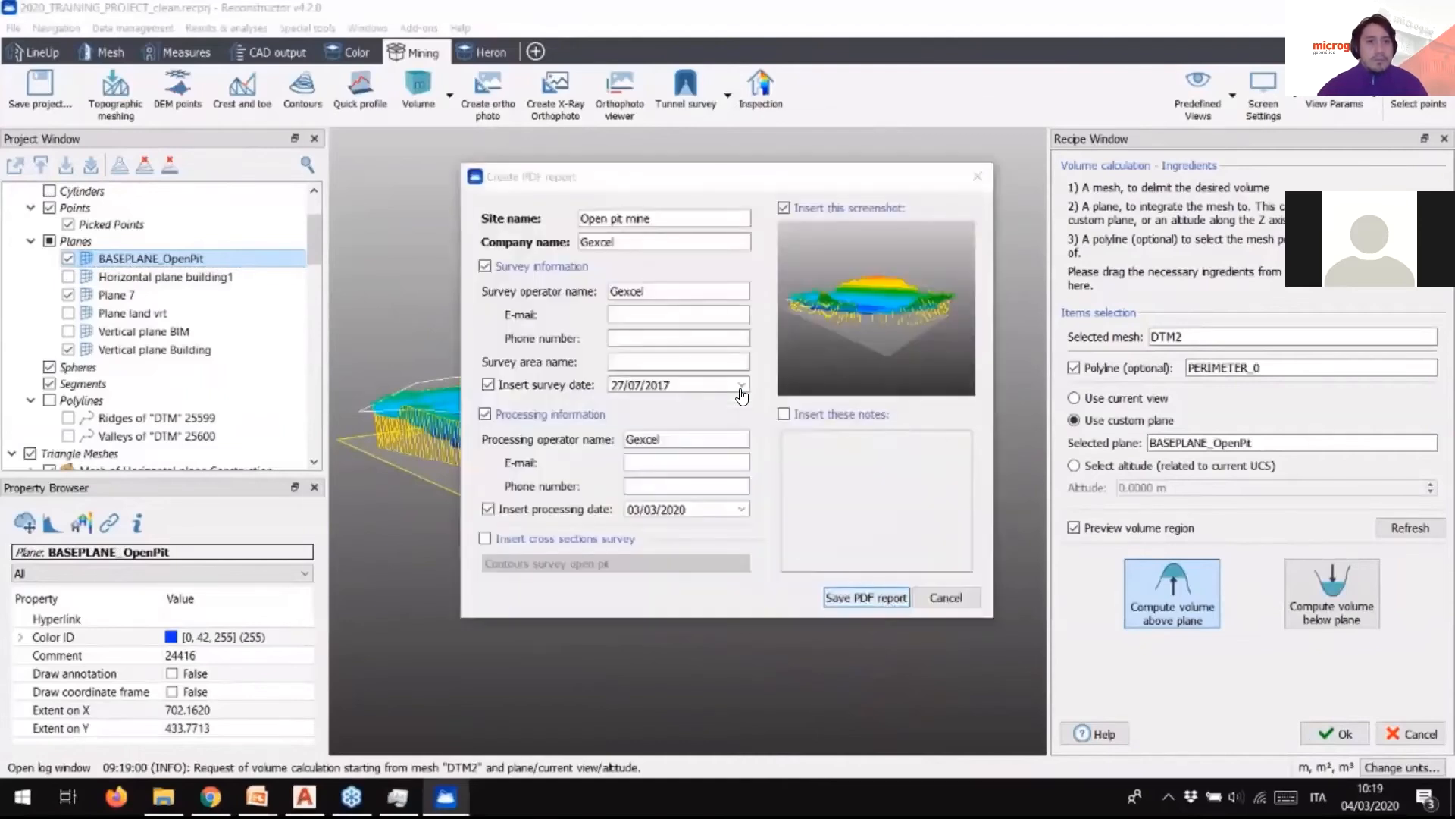
pyautogui.press('Right')
pyautogui.press('Left')
pyautogui.press('Left')
pyautogui.press('Left')
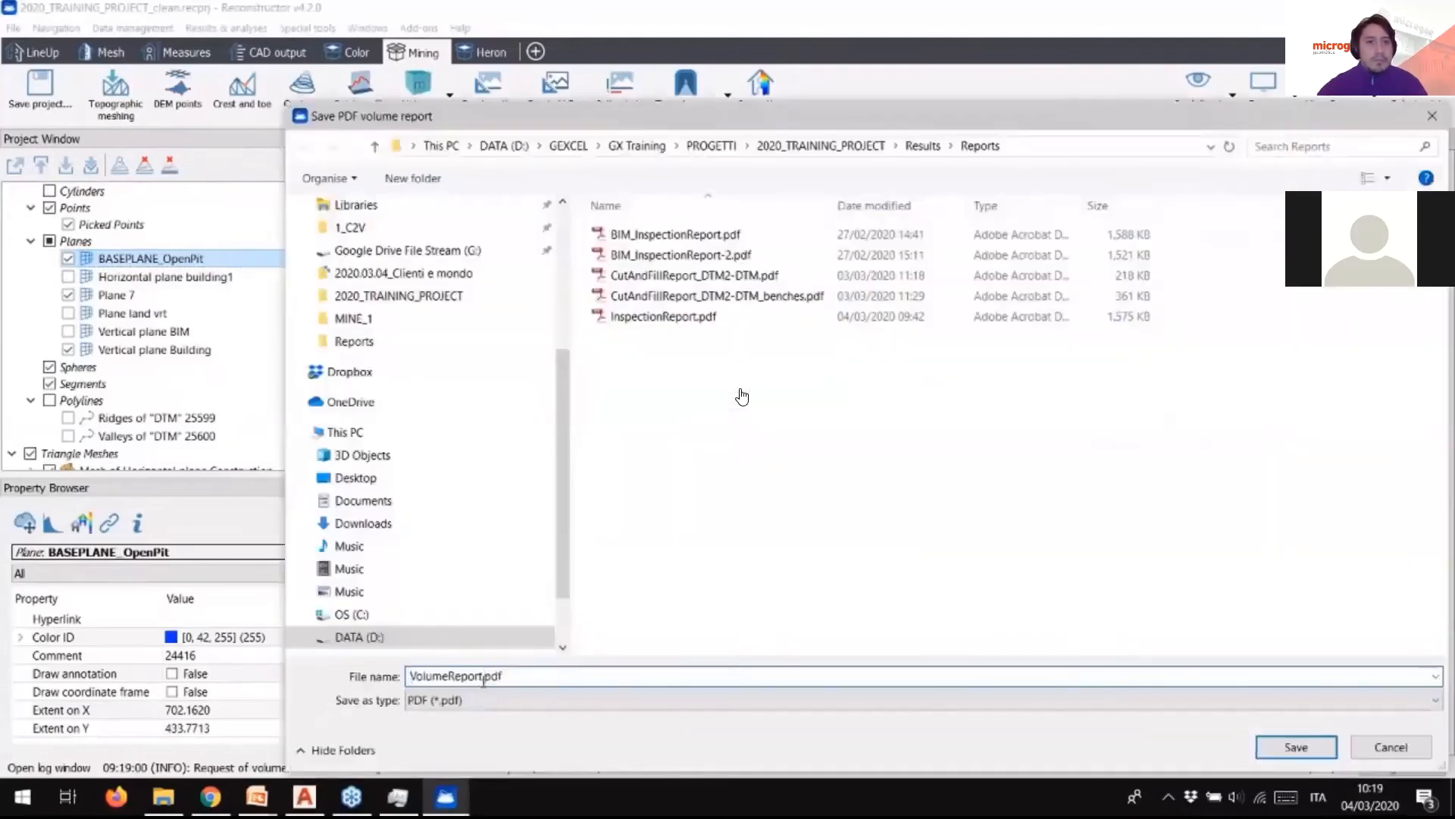
pyautogui.press('Return')
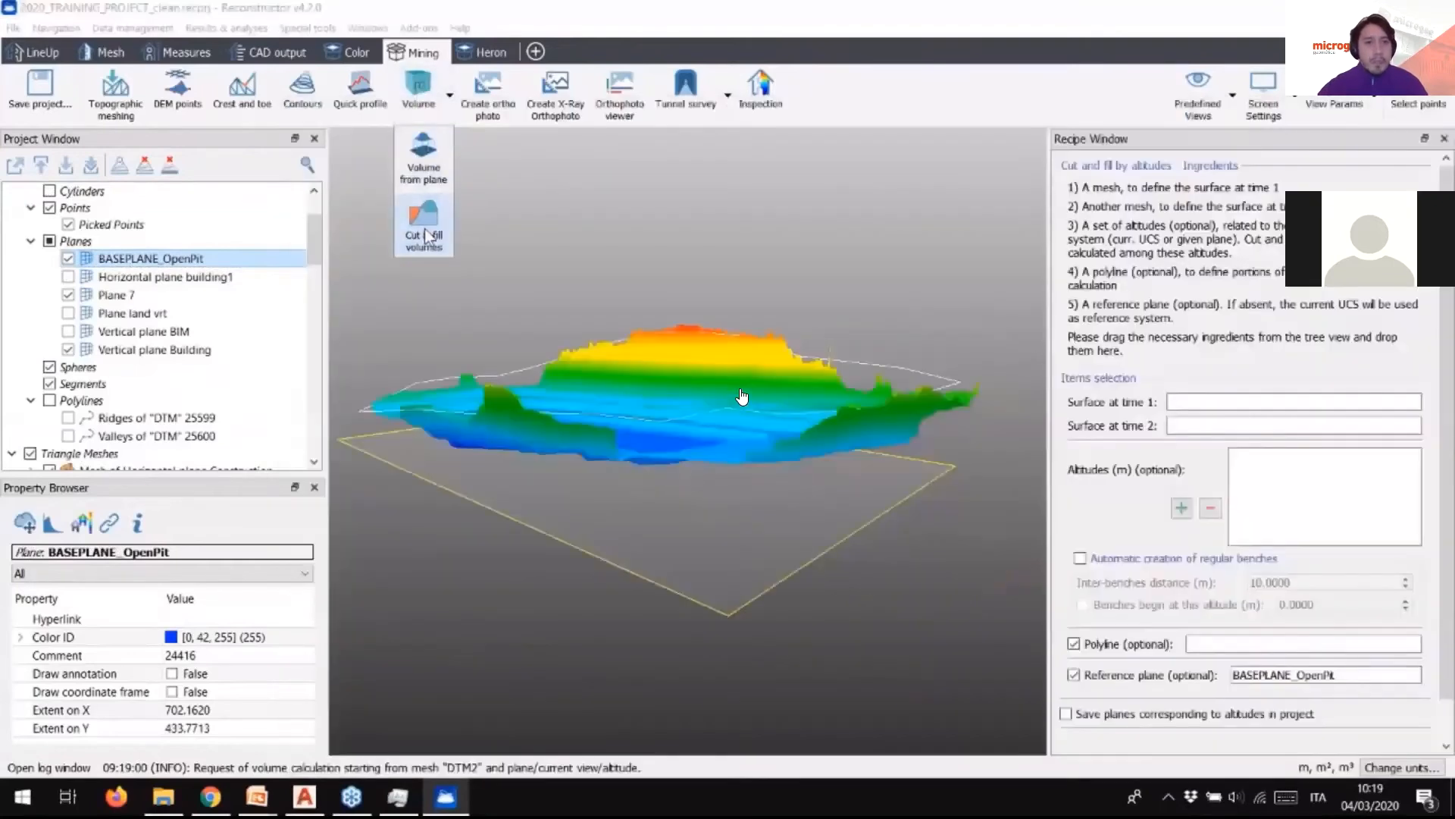
# Step: Load the DTM mesh for the cut and fill calculation and colour the two pit surfaces by ID
pyautogui.moveTo(796, 475); pyautogui.dragTo(784, 389)
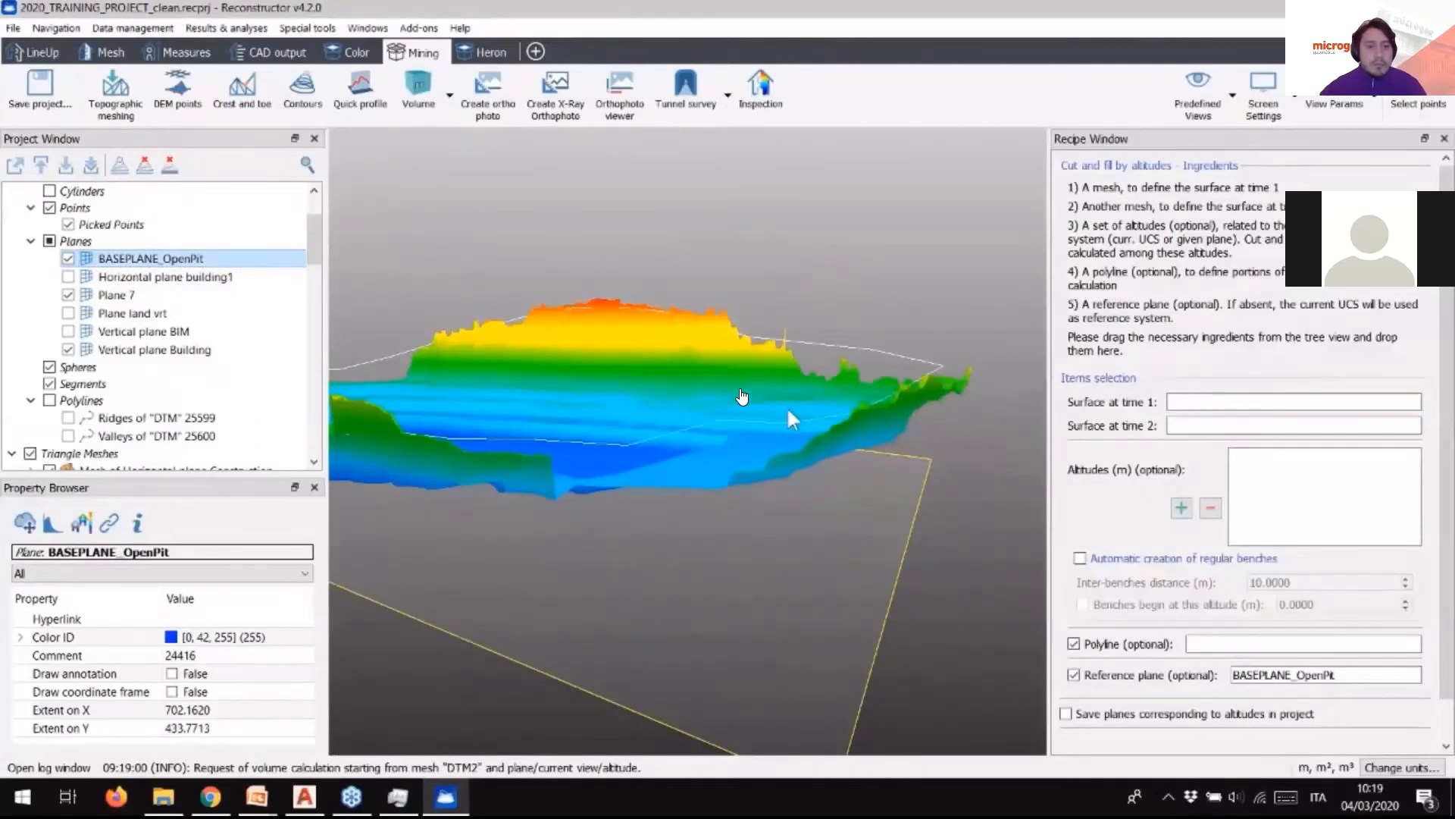
pyautogui.scroll(-9, 70, 389)
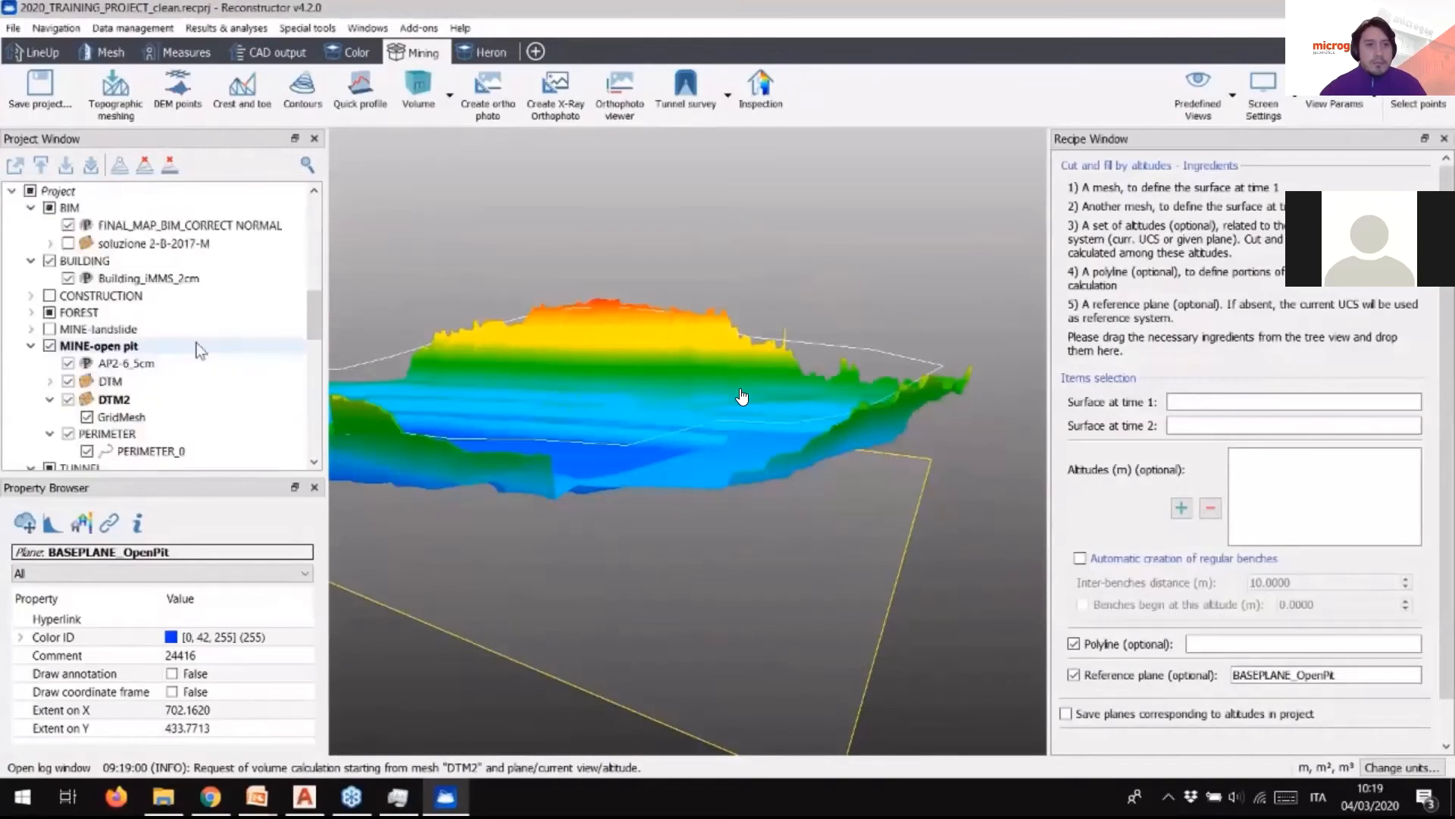
pyautogui.rightClick(119, 381)
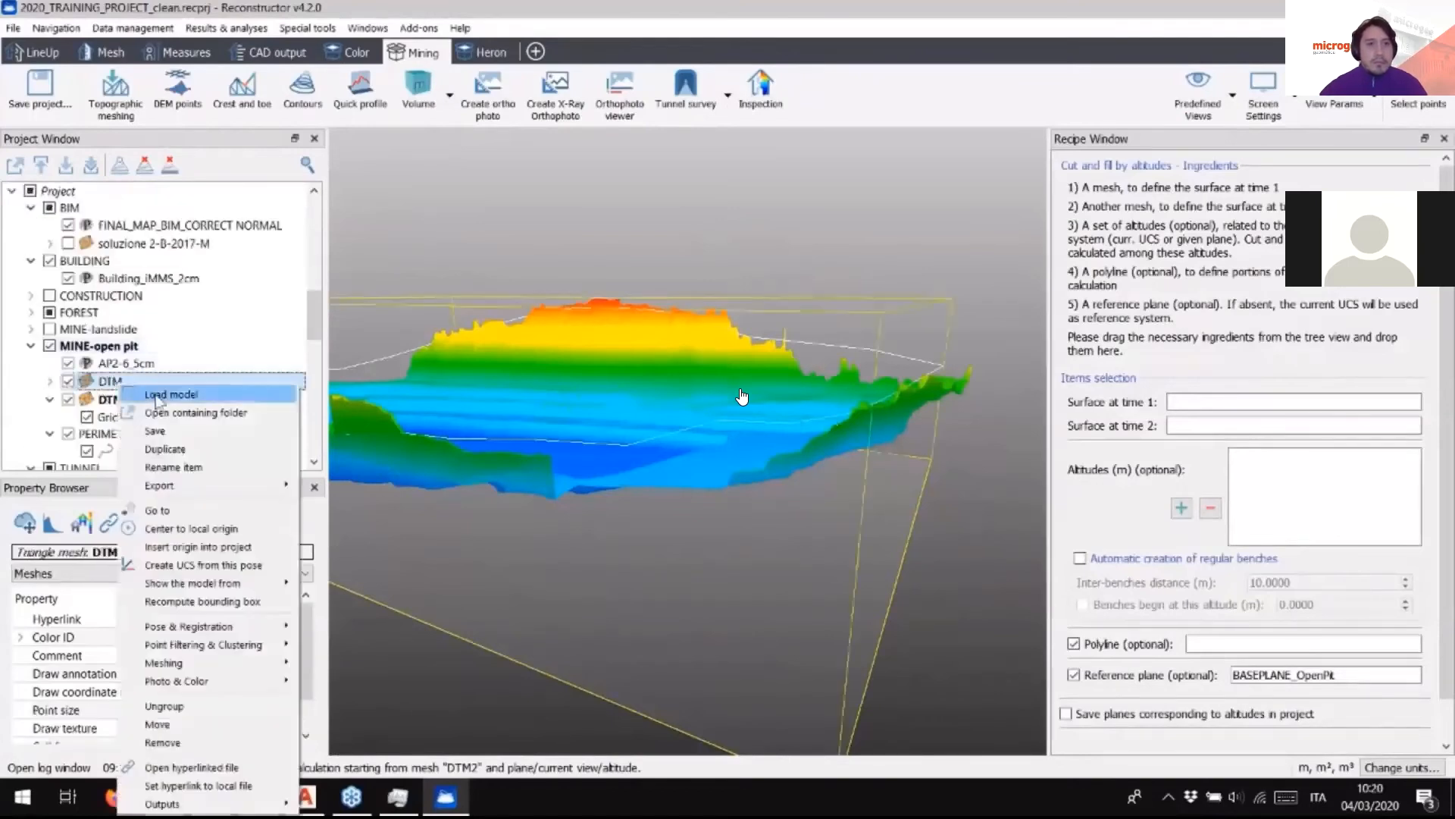
pyautogui.click(159, 393)
pyautogui.click(1264, 87)
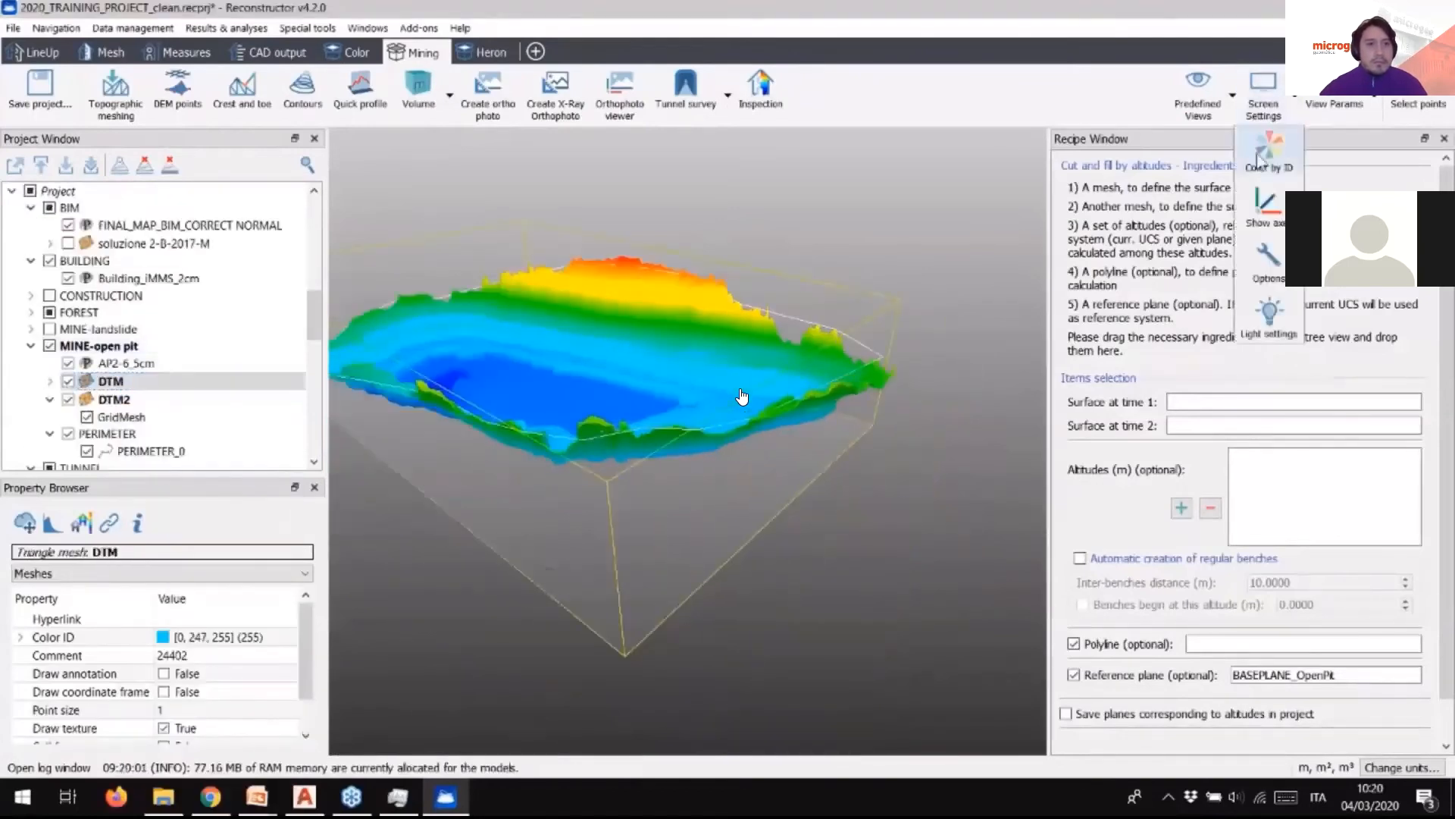
pyautogui.click(1269, 152)
pyautogui.moveTo(709, 378); pyautogui.dragTo(763, 379)
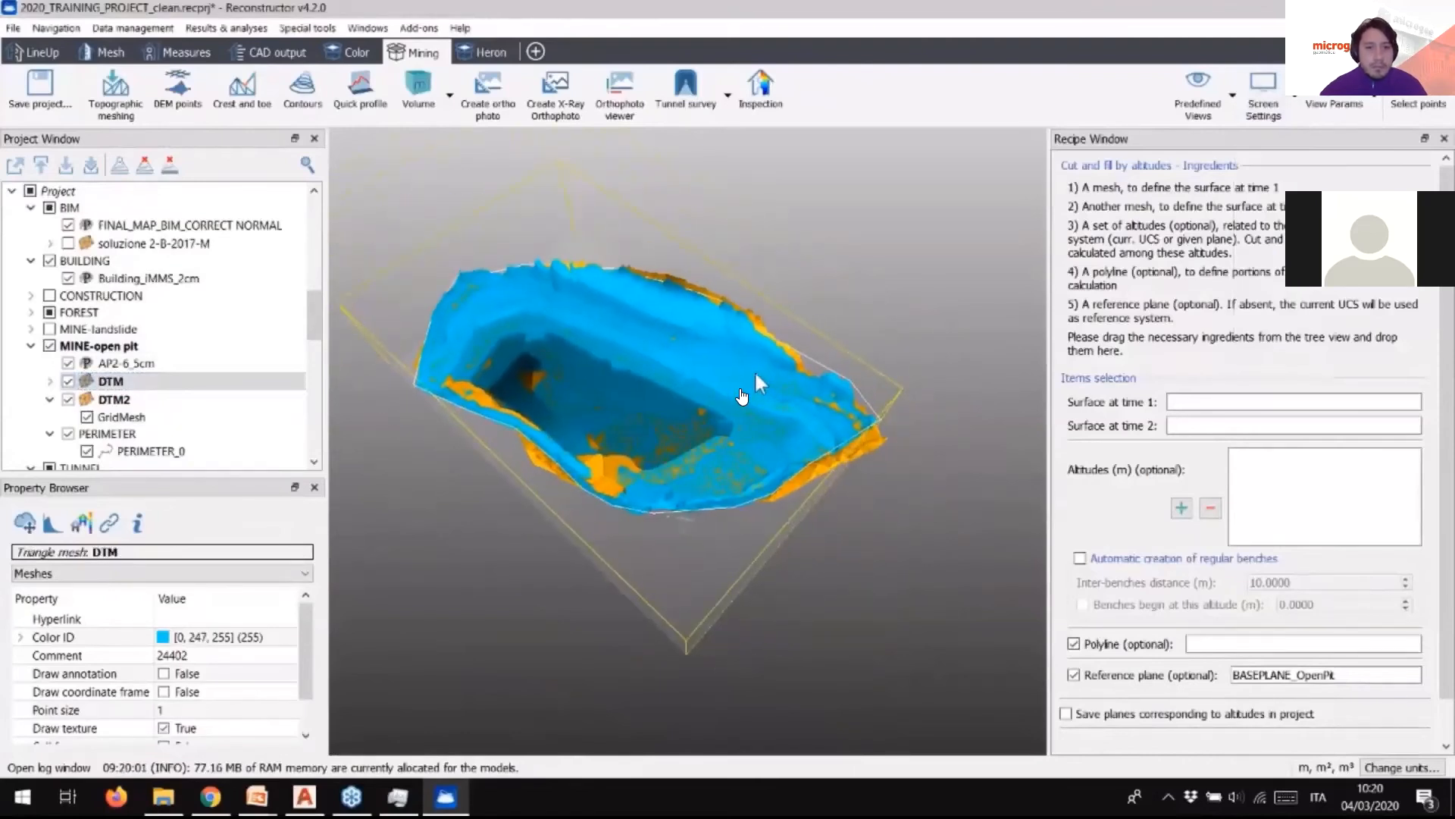
# Step: Set DTM2 as the surface at time 1 and DTM as the surface at time 2
pyautogui.moveTo(120, 398); pyautogui.dragTo(1141, 419)
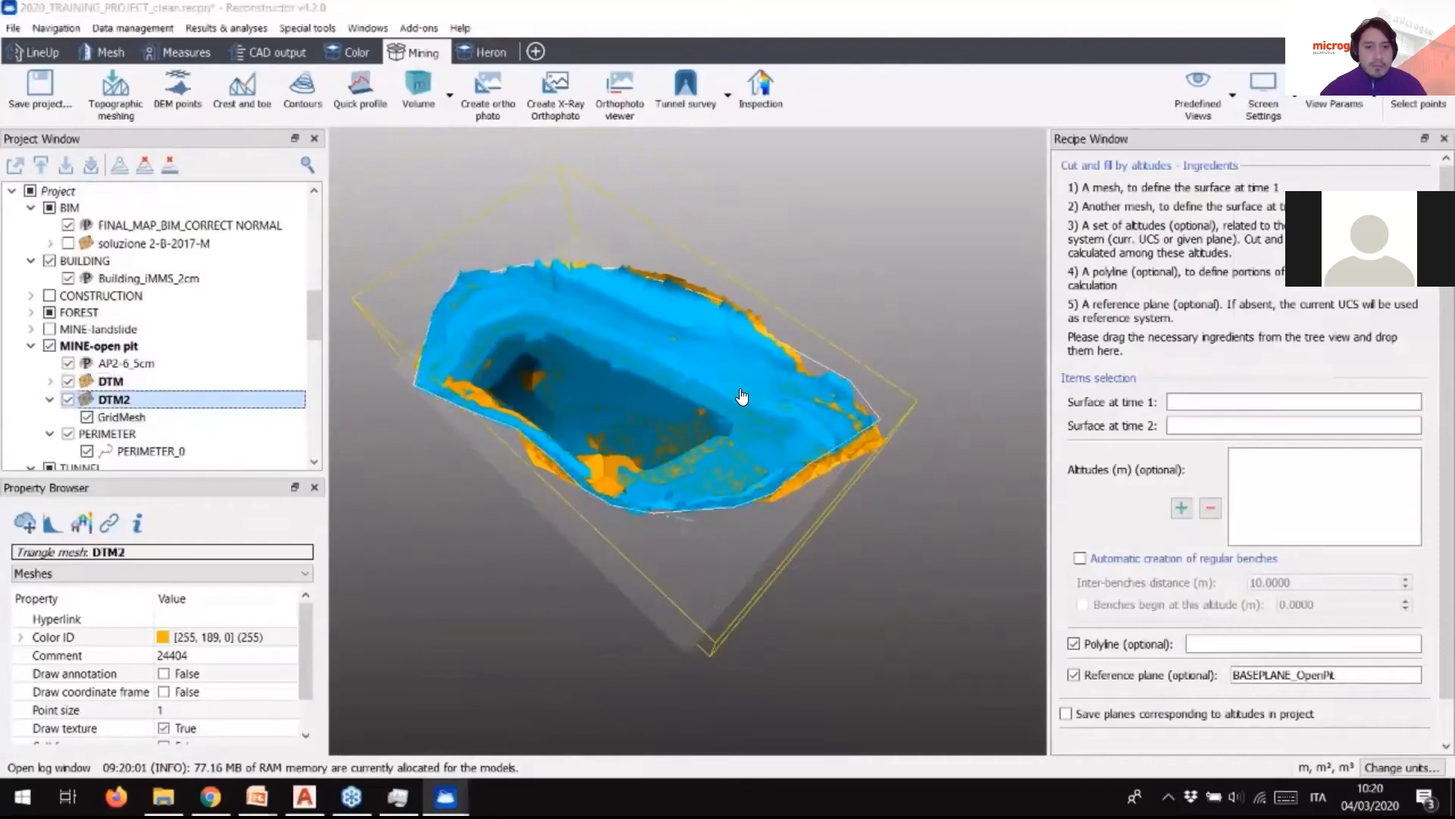
pyautogui.click(792, 504)
pyautogui.moveTo(111, 381); pyautogui.dragTo(1187, 440)
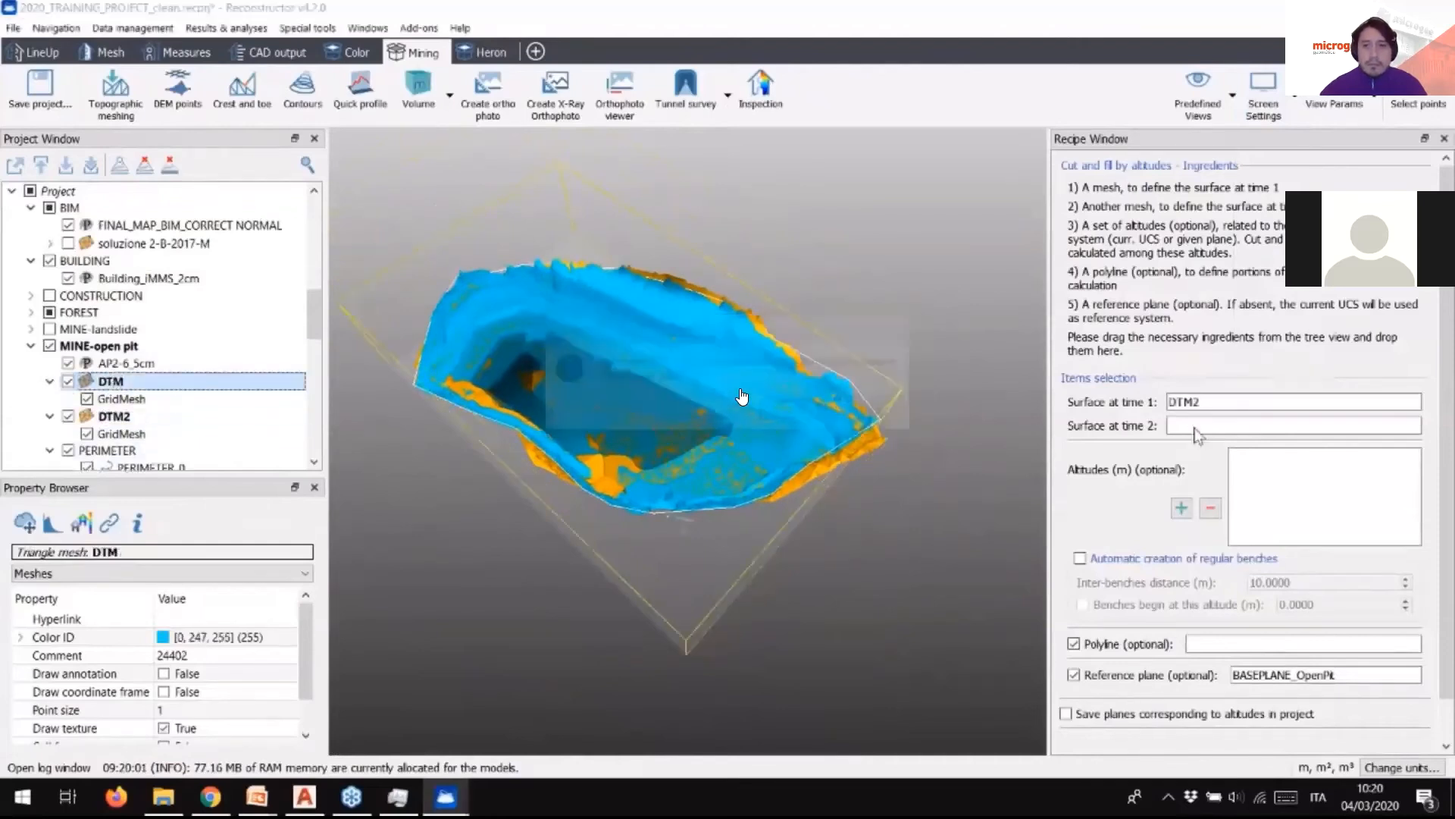
pyautogui.click(870, 502)
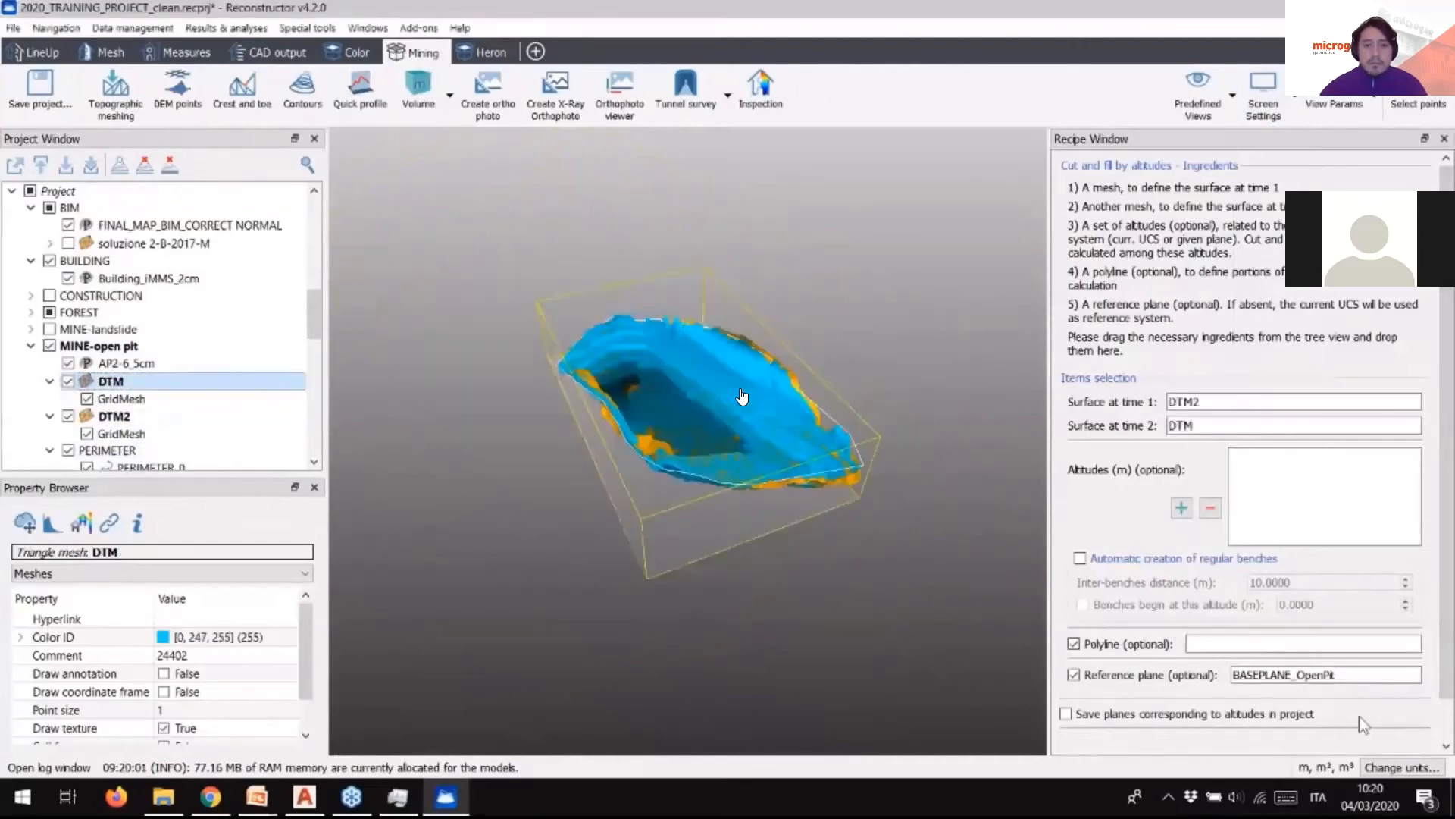
# Step: Assign the PERIMETER_0 polyline as the boundary of the cut and fill calculation
pyautogui.scroll(-2, 114, 379)
pyautogui.doubleClick(115, 363)
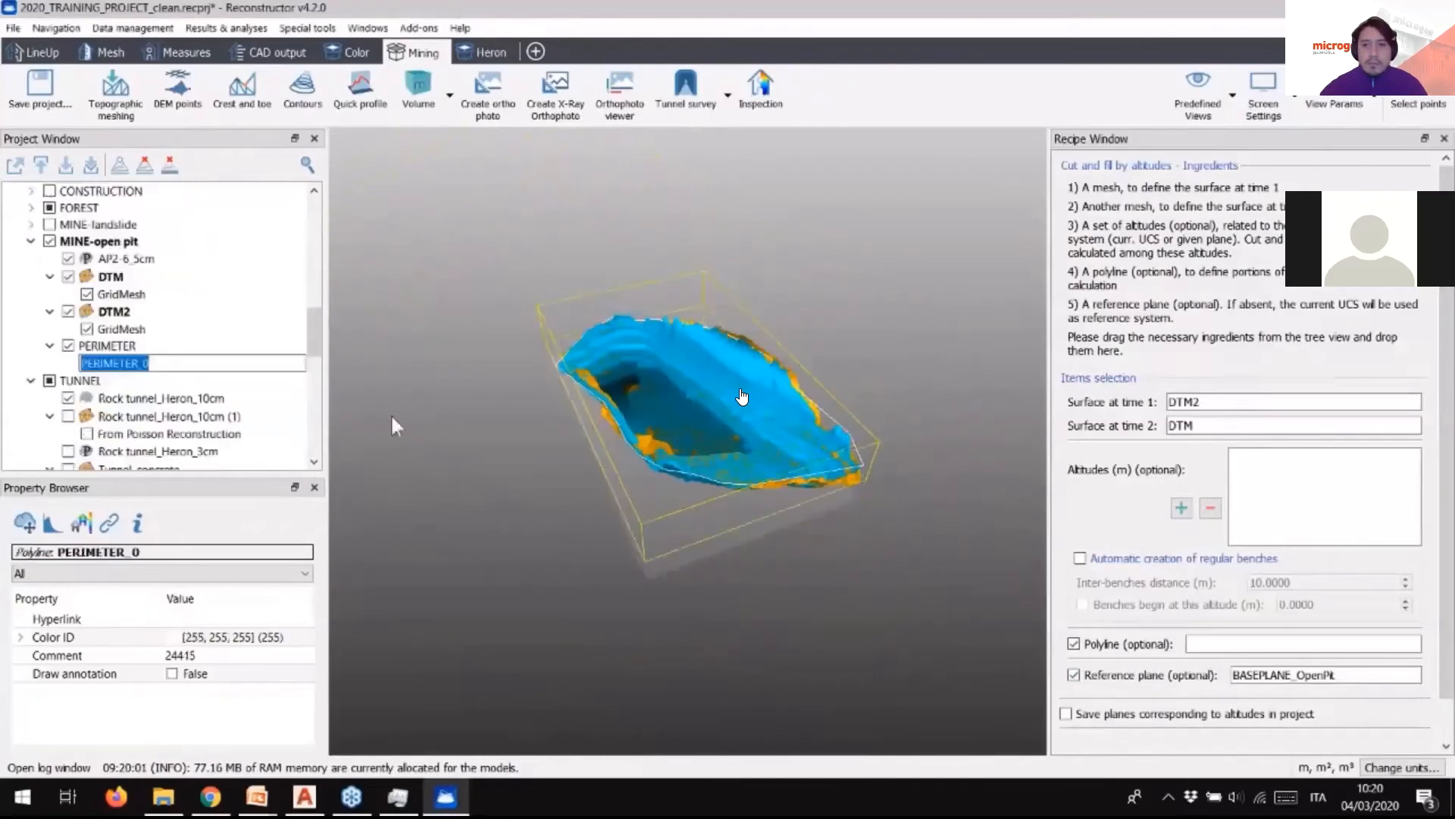
pyautogui.click(92, 345)
pyautogui.moveTo(147, 364); pyautogui.dragTo(1224, 646)
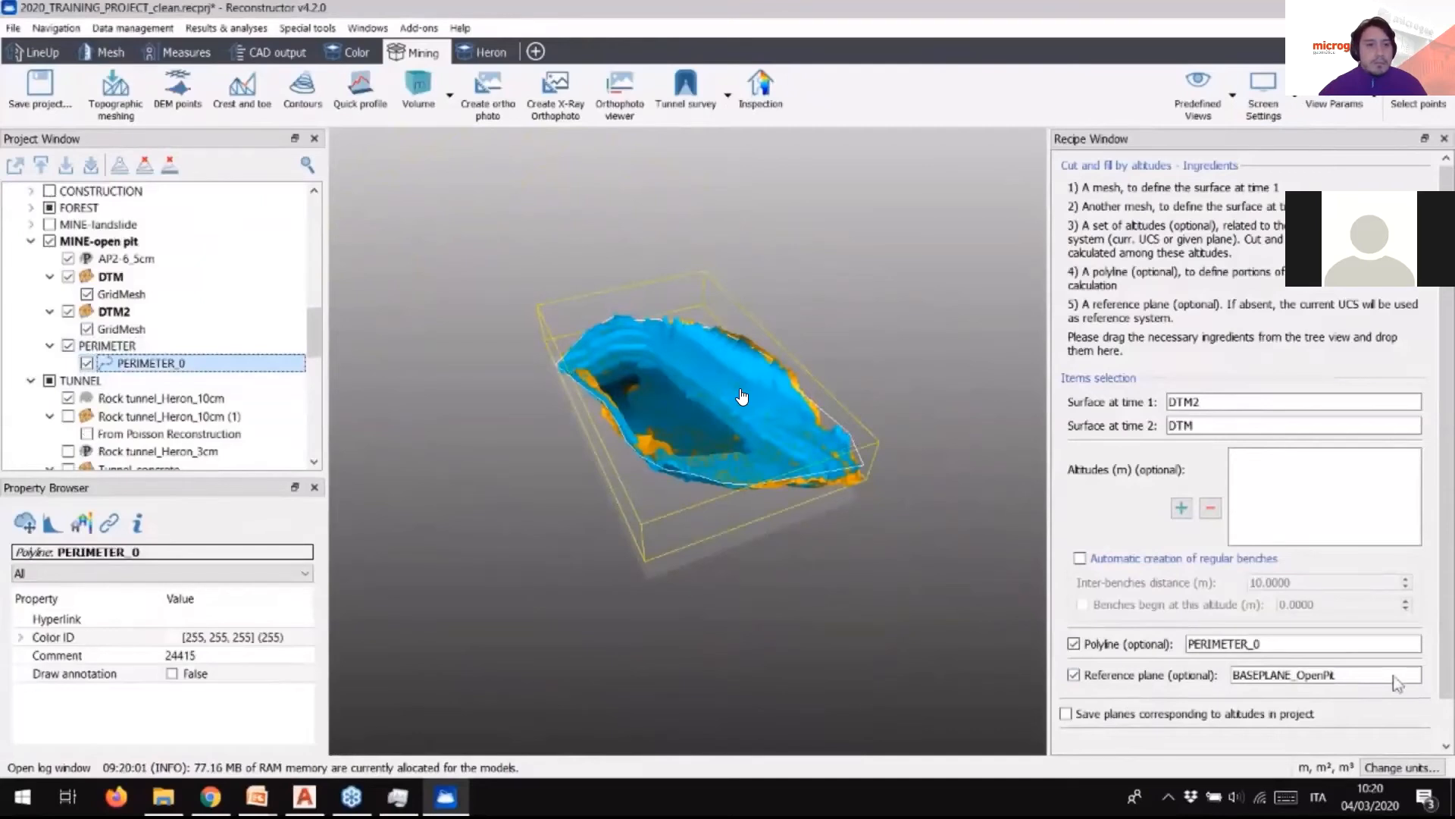
pyautogui.scroll(-2, 1397, 683)
# Step: Enable automatic creation of regular benches with an inter-bench distance of 15 m and review the generated altitudes
pyautogui.moveTo(897, 406); pyautogui.dragTo(930, 328)
pyautogui.scroll(5, 724, 514)
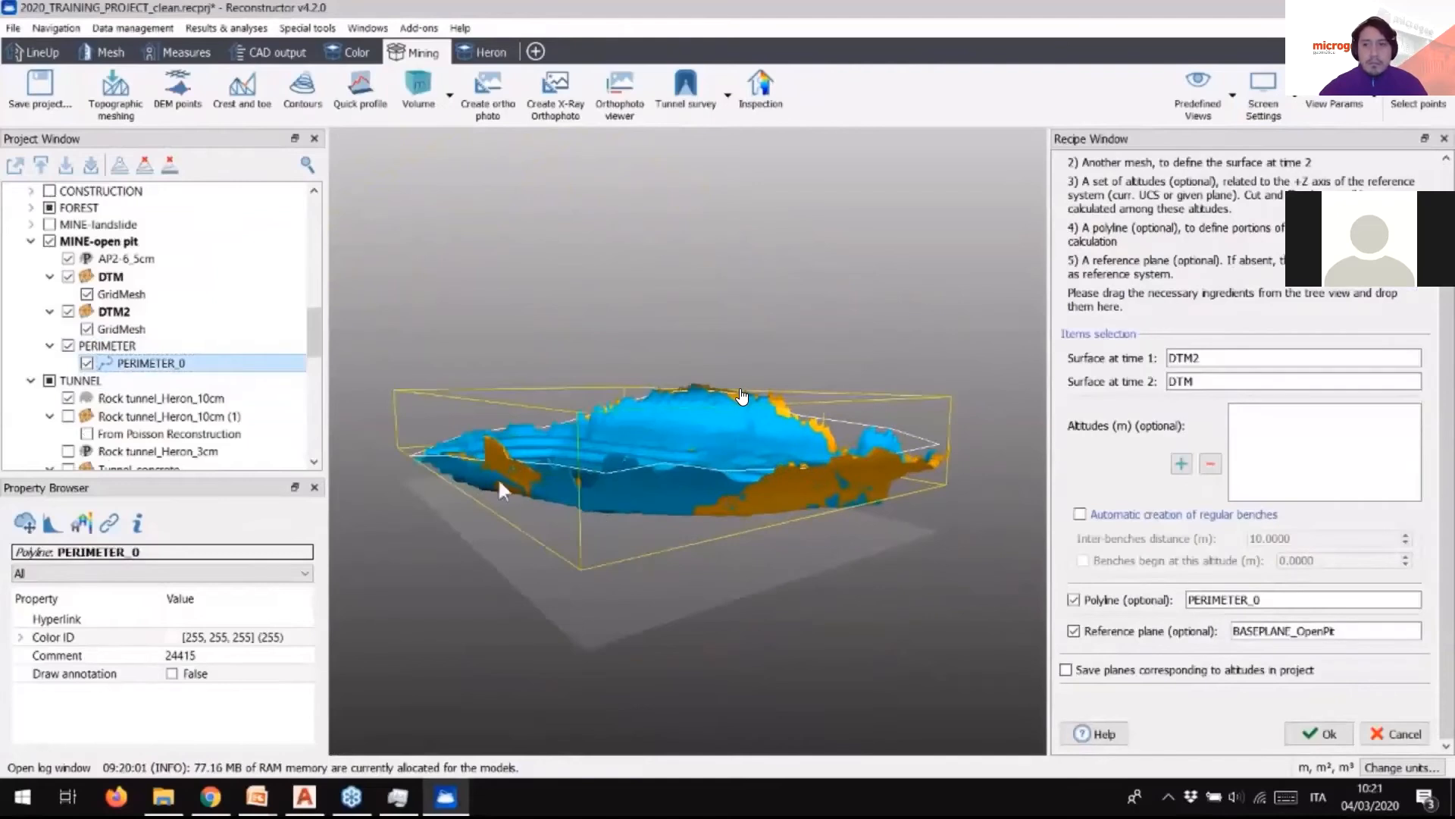
pyautogui.click(1128, 516)
pyautogui.moveTo(1301, 539); pyautogui.dragTo(1222, 544)
pyautogui.write('15')
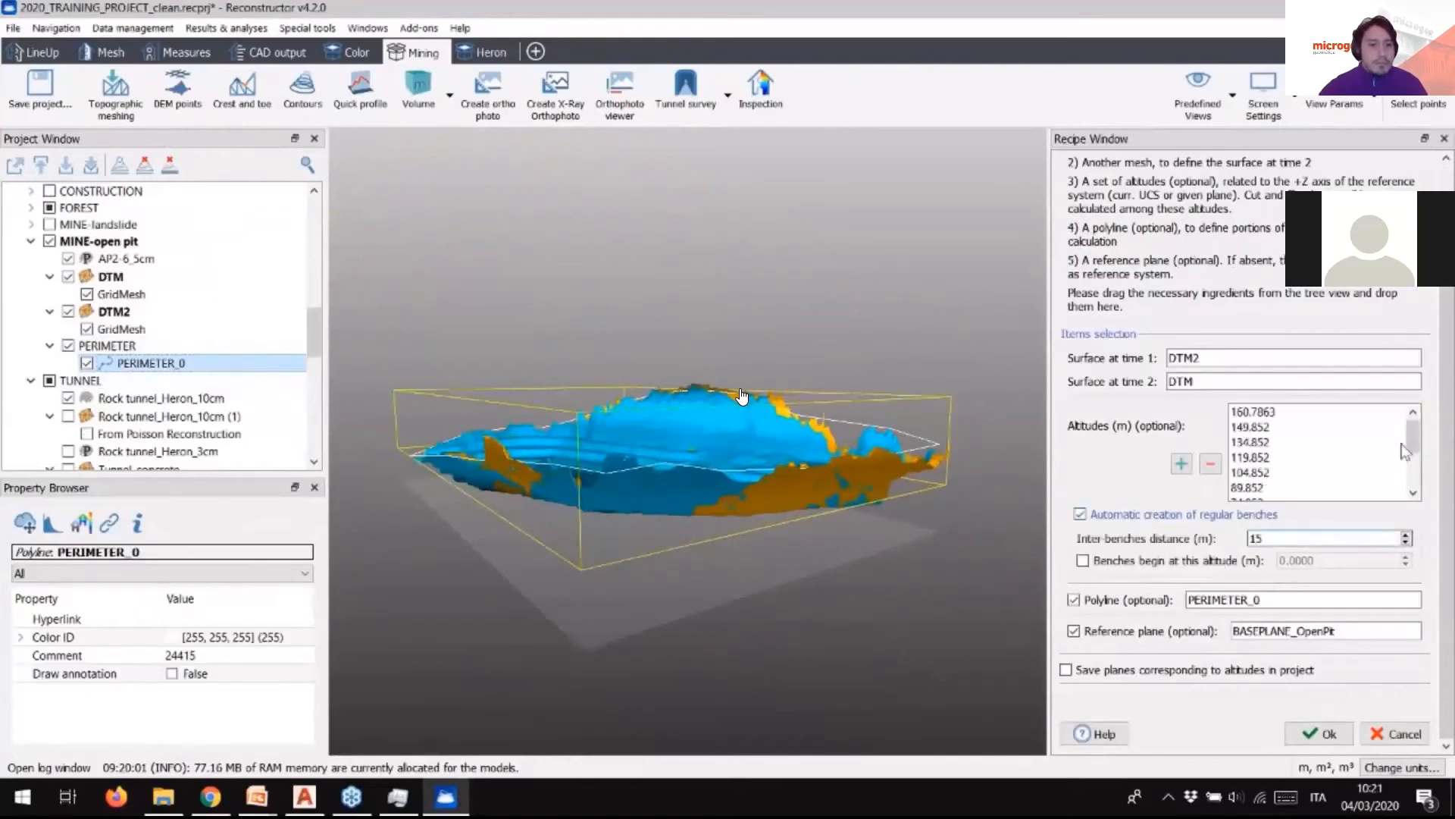
pyautogui.click(1271, 416)
pyautogui.click(1259, 429)
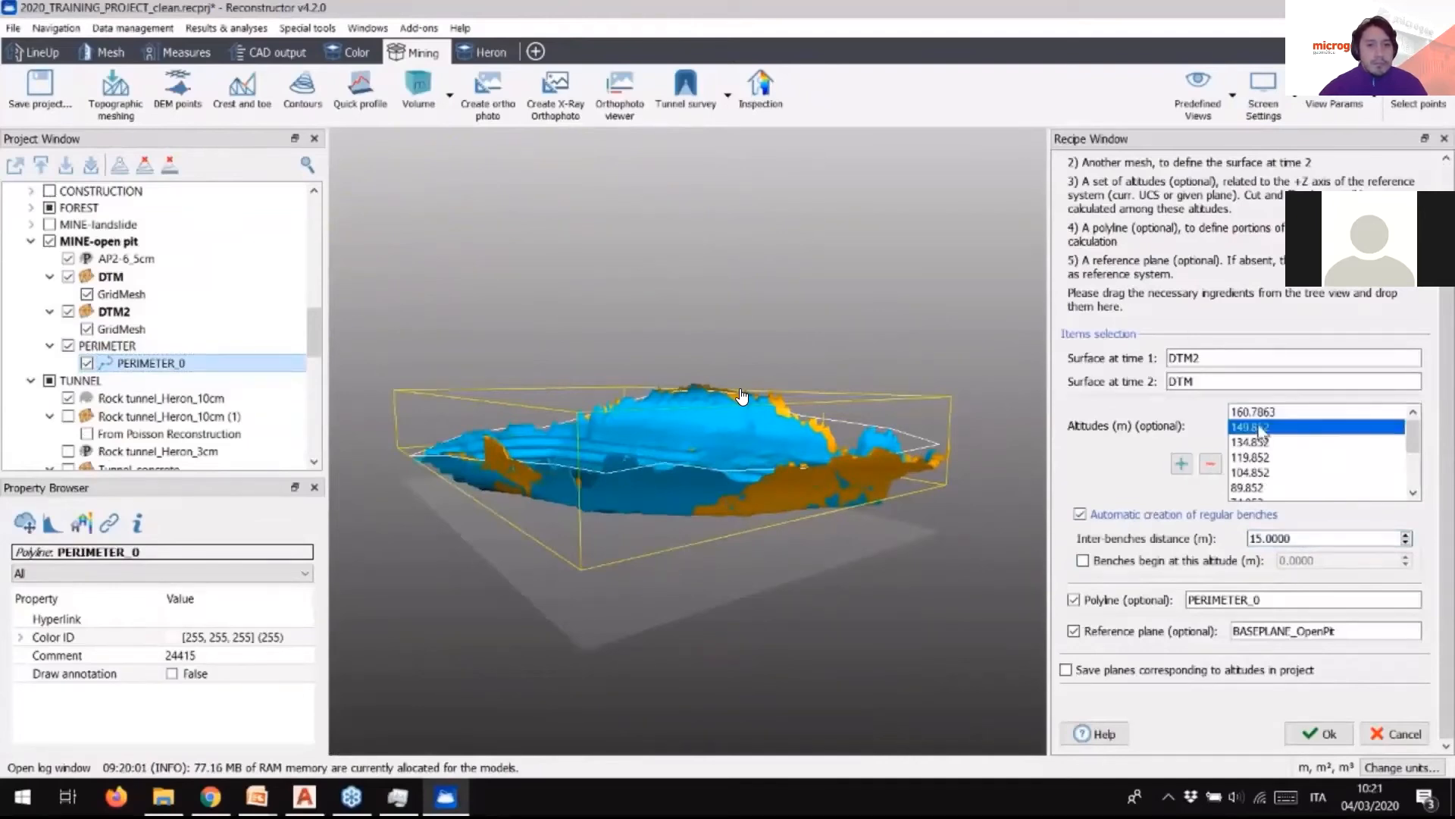
# Step: Check both pit surfaces against the base plane and run the cut and fill calculation by altitudes
pyautogui.scroll(5, 887, 489)
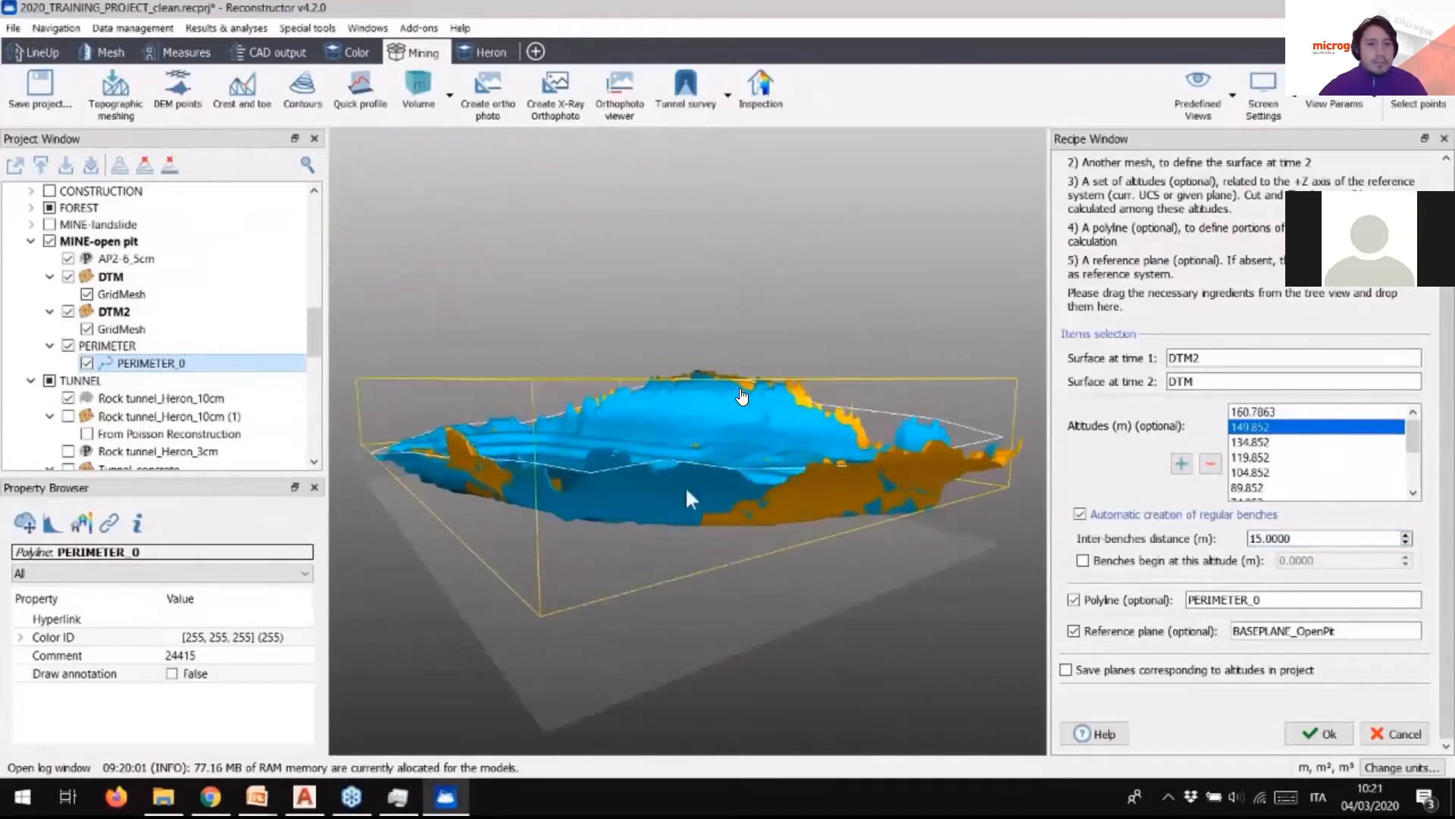
pyautogui.moveTo(667, 623); pyautogui.dragTo(615, 562)
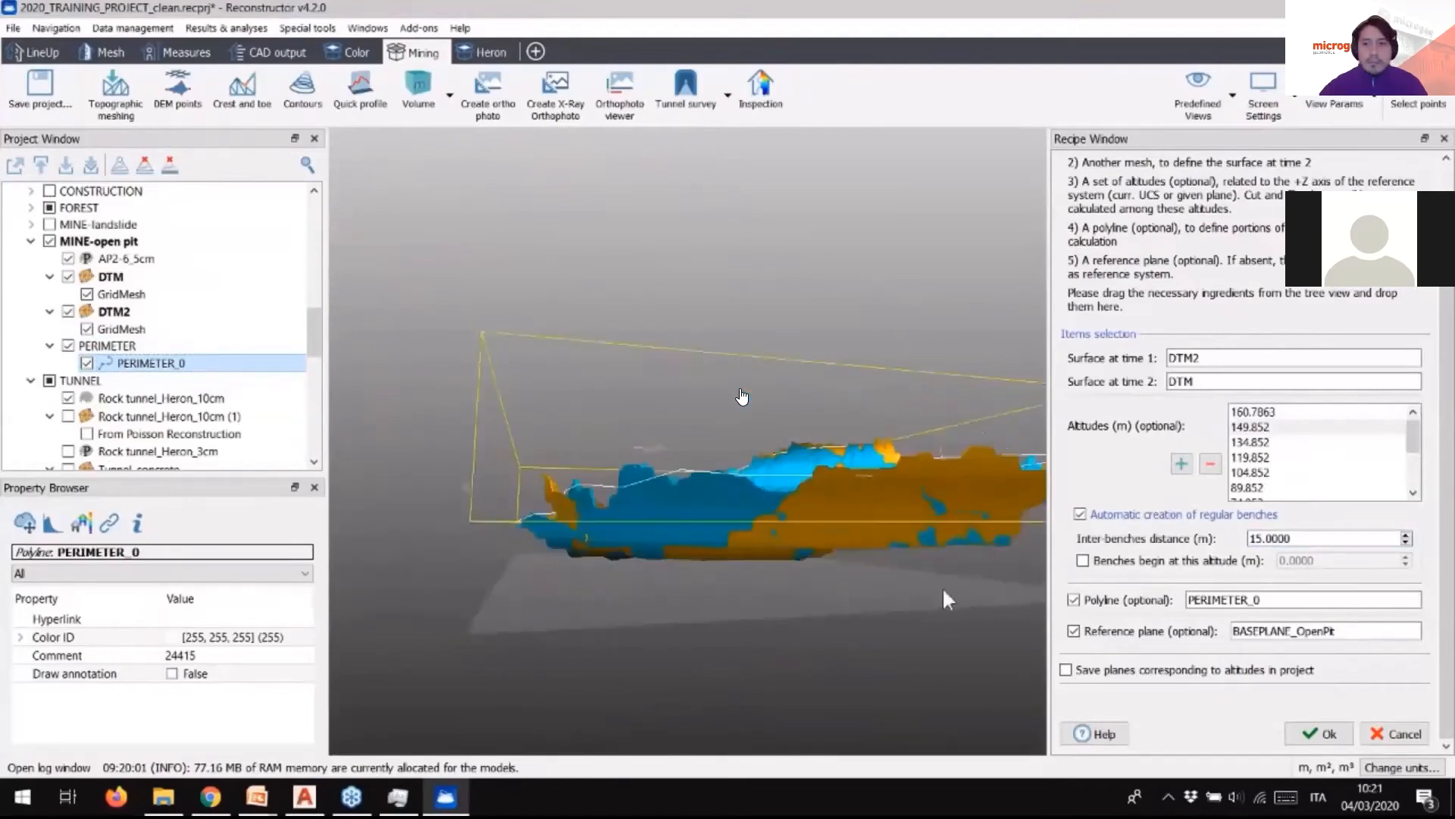
pyautogui.moveTo(861, 587); pyautogui.dragTo(841, 523)
pyautogui.click(1328, 733)
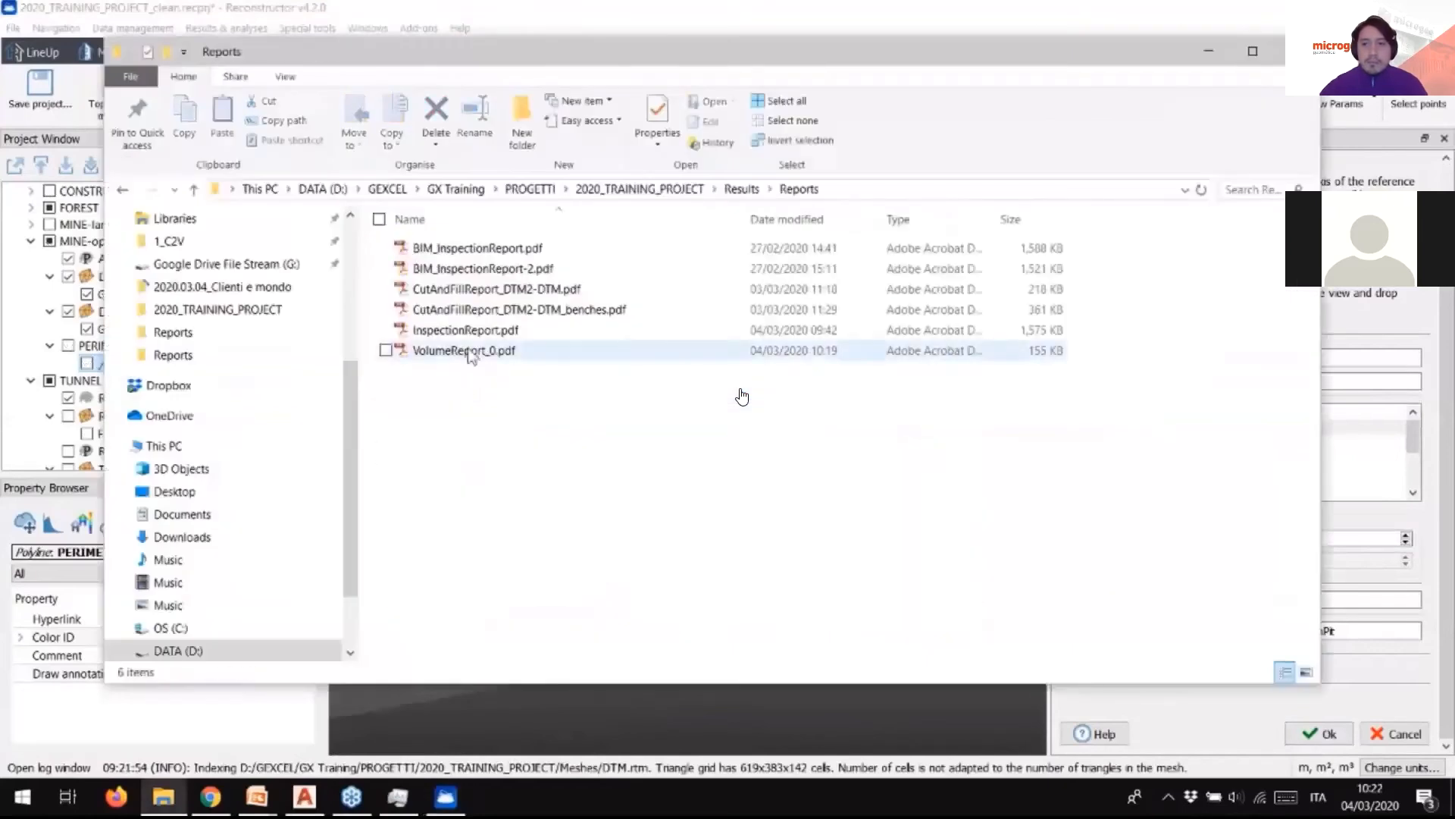
# Step: Open VolumeReport_0.pdf from the Reports folder, review its survey data, volume and screenshot, and close it
pyautogui.doubleClick(464, 351)
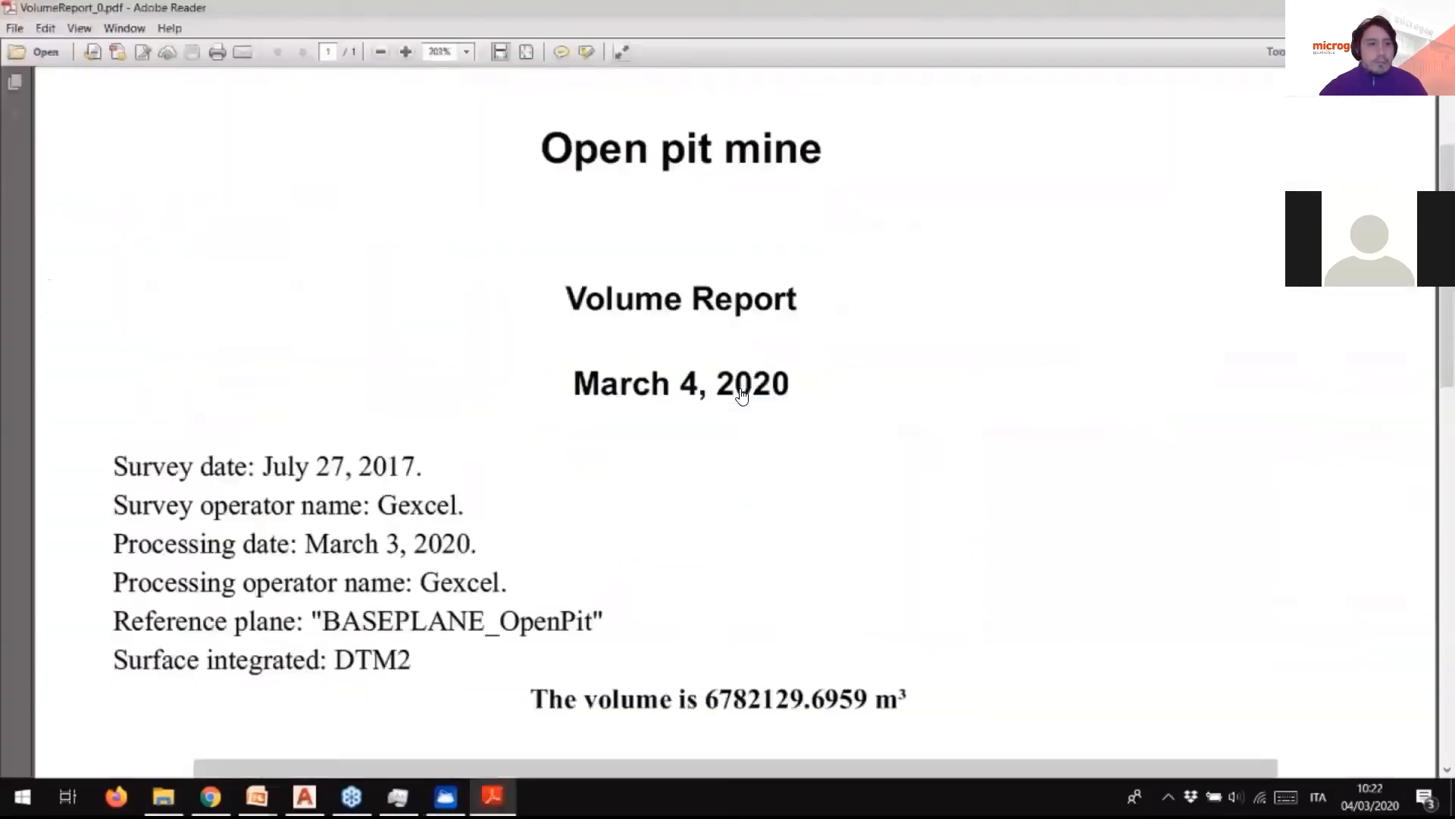
pyautogui.scroll(-4, 741, 394)
pyautogui.keyDown('ctrl'); pyautogui.scroll(-4, 742, 394); pyautogui.keyUp('ctrl')
pyautogui.scroll(-3, 742, 396)
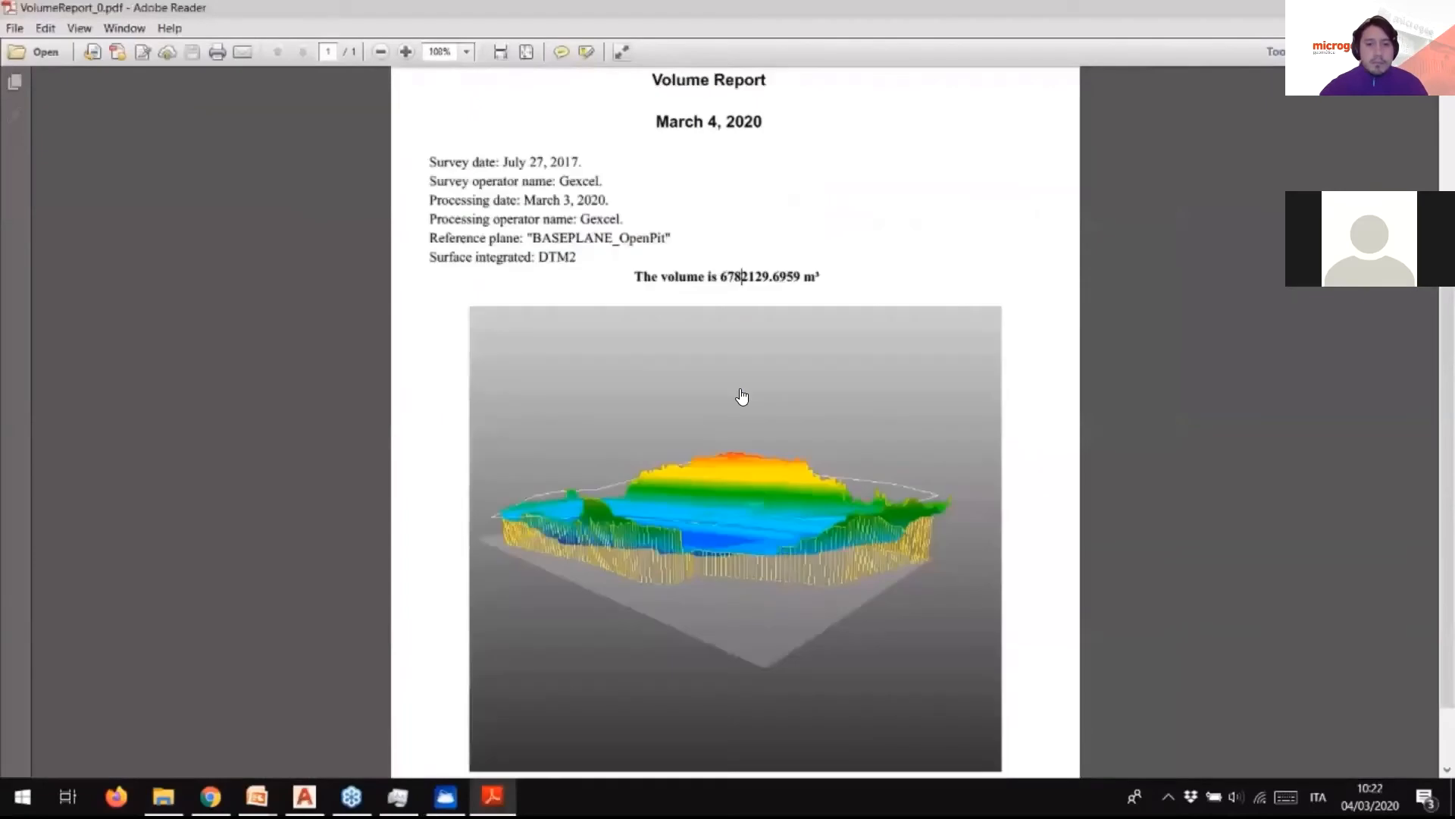
pyautogui.hotkey('alt', 'F4')
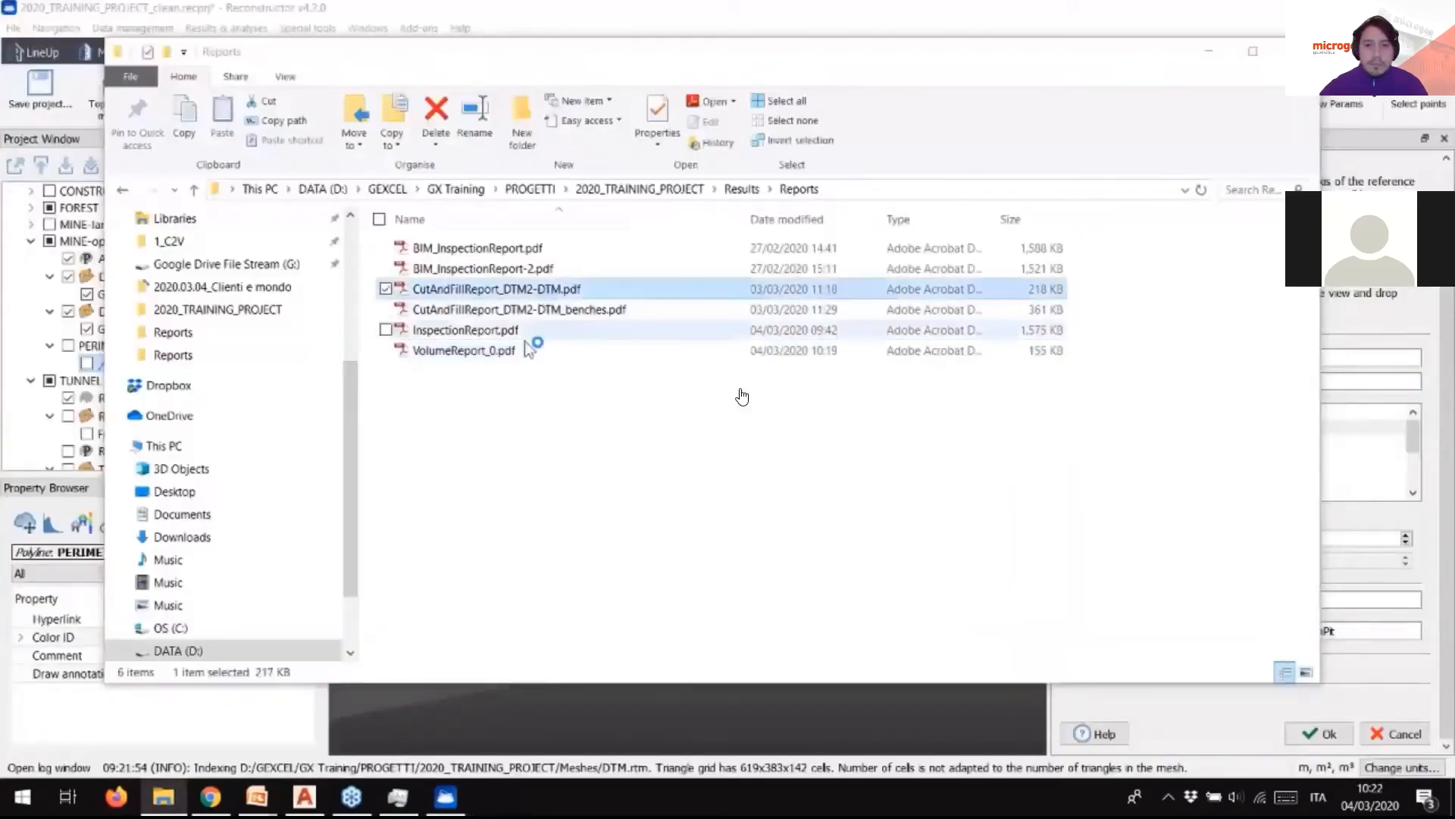
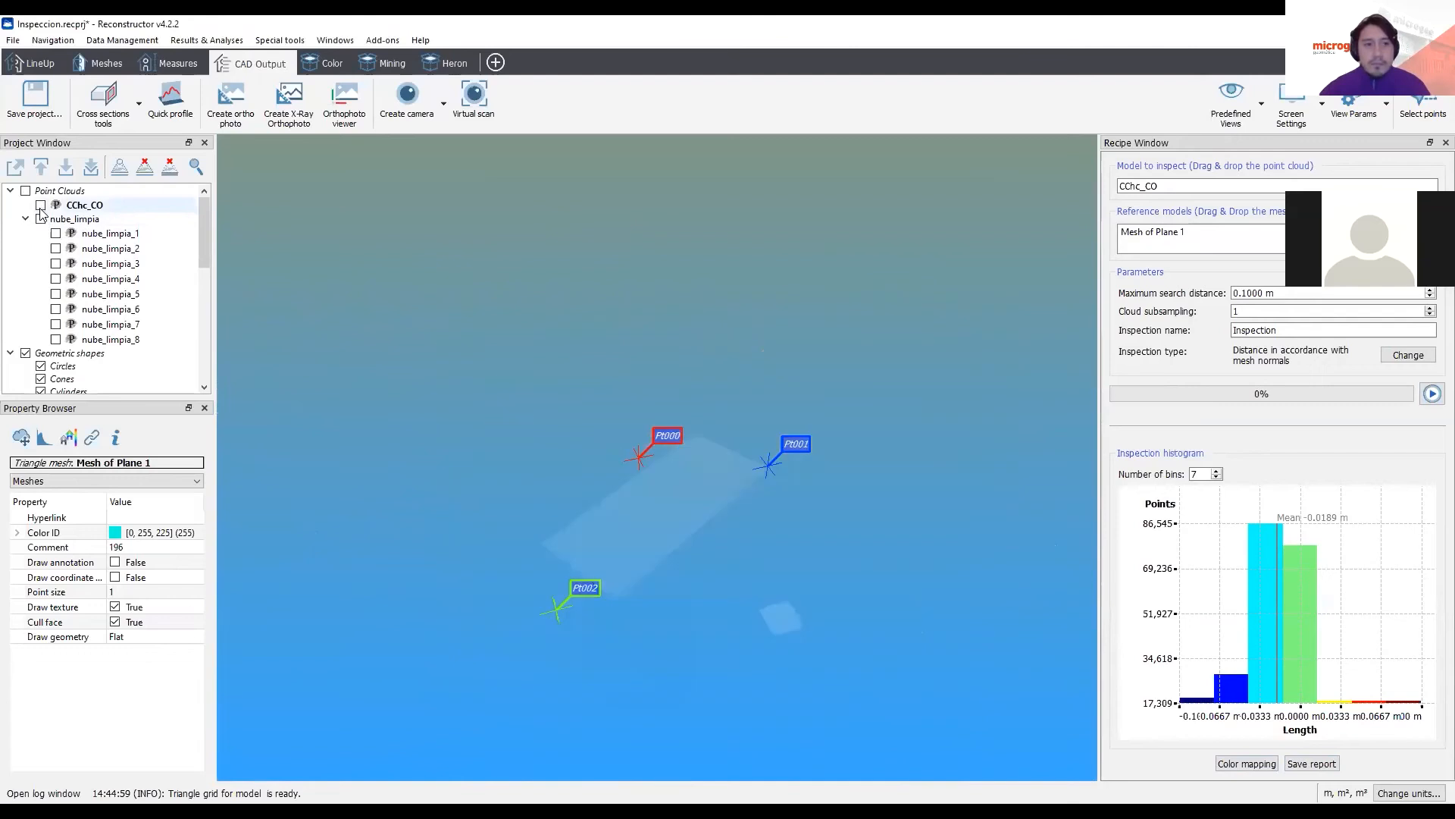
# Step: Display the nube_limpia clouds together with CChc_CO, and set CChc_CO's color mapping to Color
pyautogui.click(53, 235)
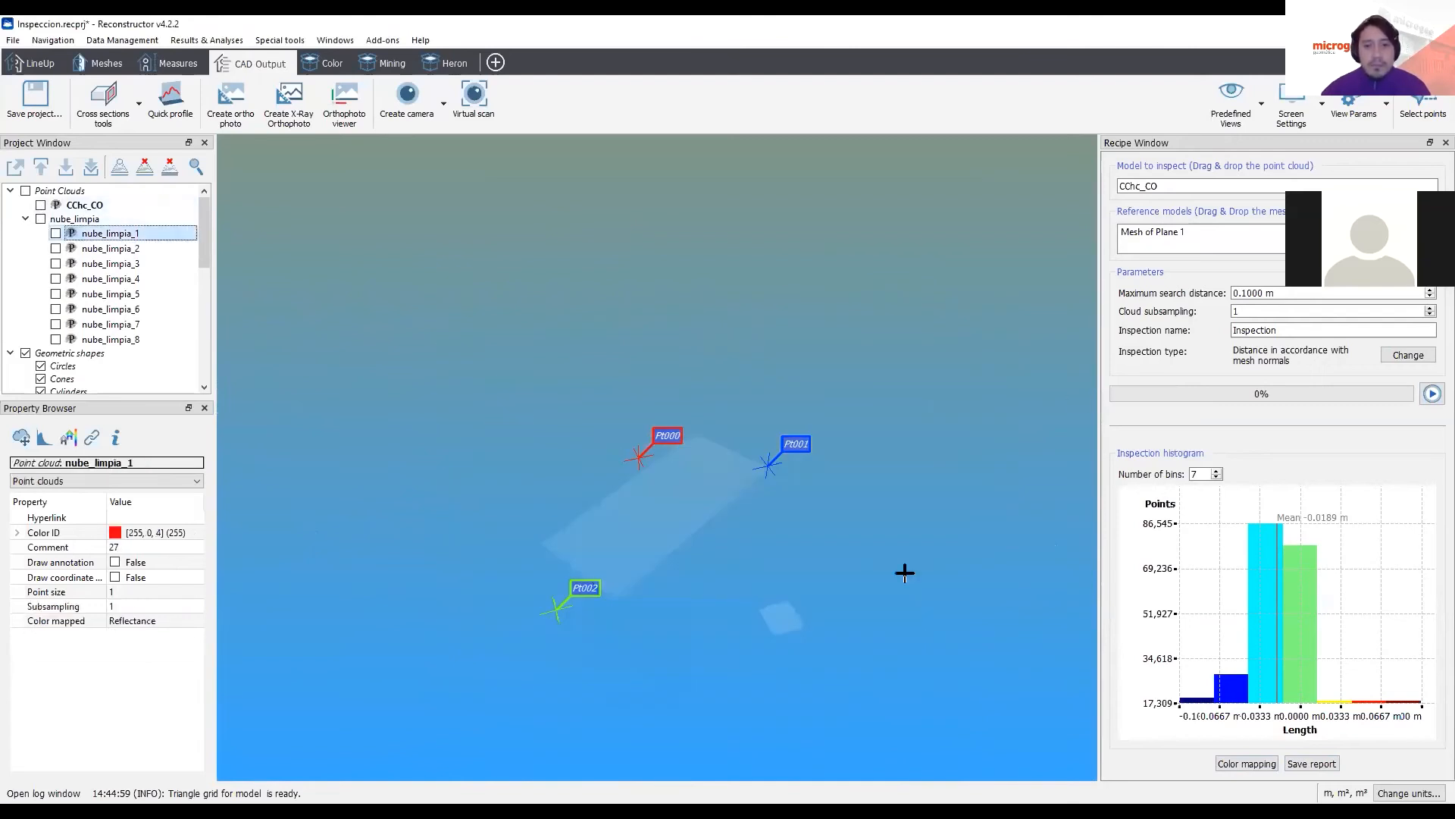
pyautogui.click(41, 219)
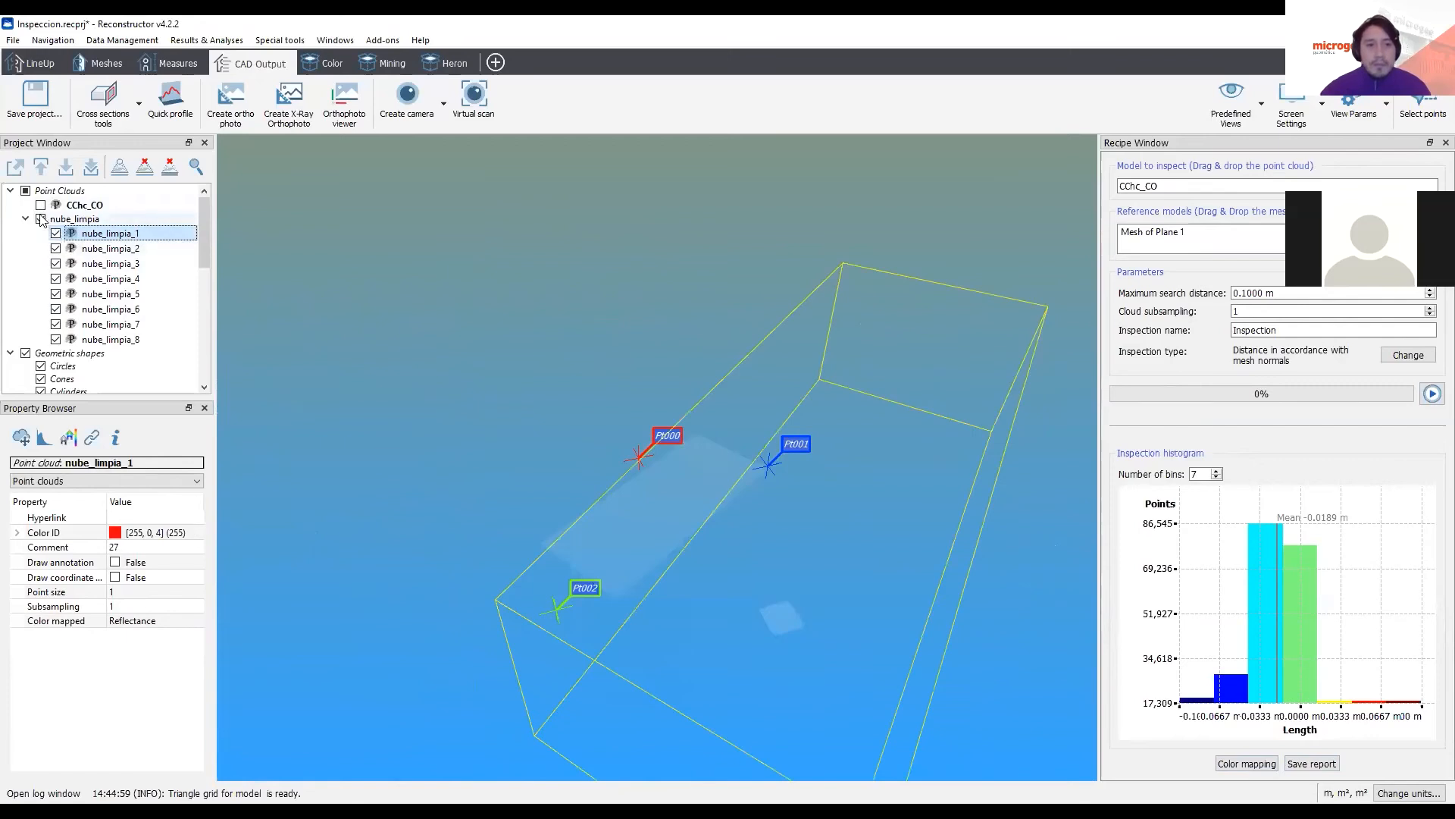
pyautogui.click(84, 205)
pyautogui.click(41, 205)
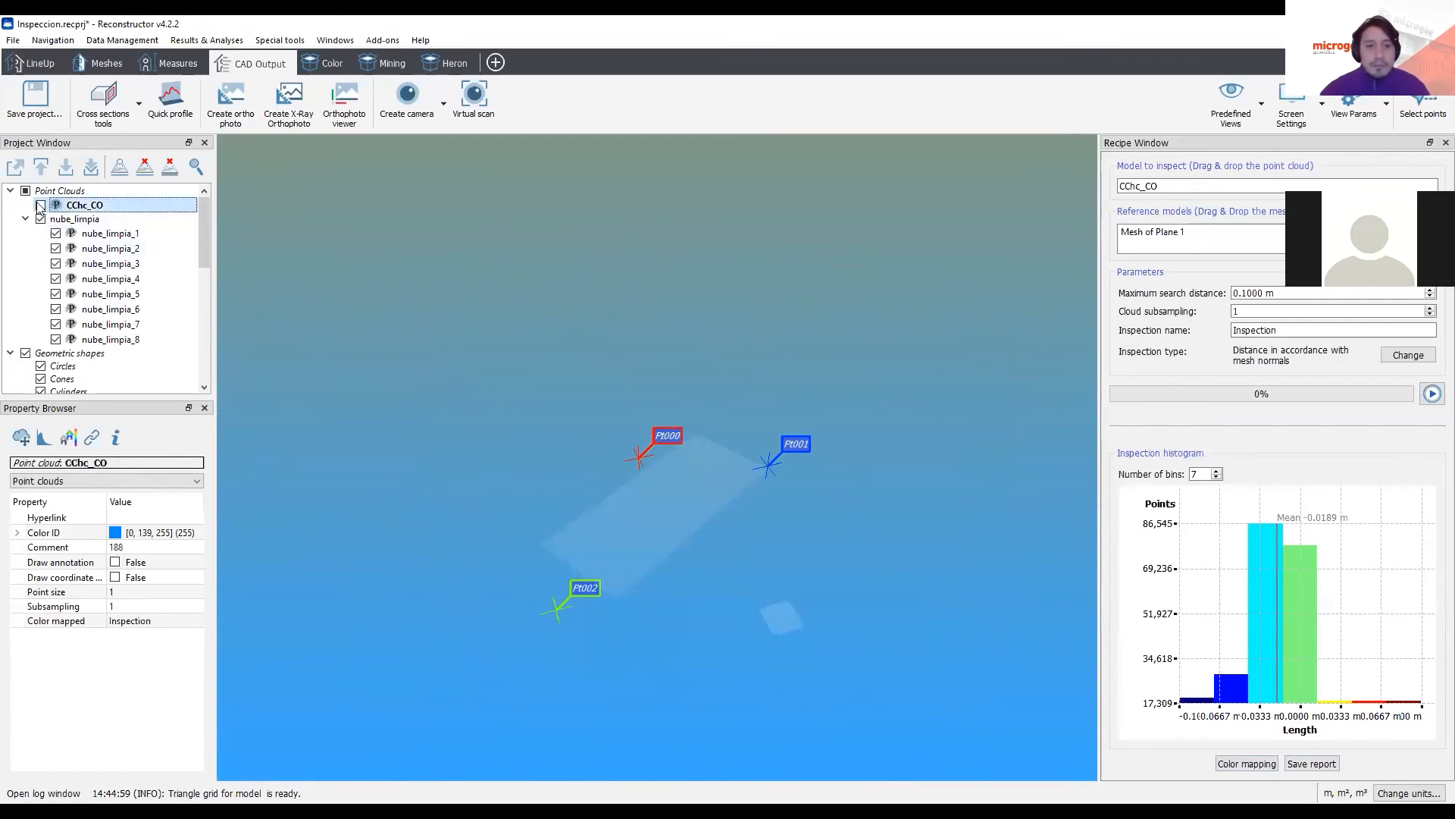
pyautogui.click(160, 622)
pyautogui.click(159, 621)
pyautogui.click(134, 590)
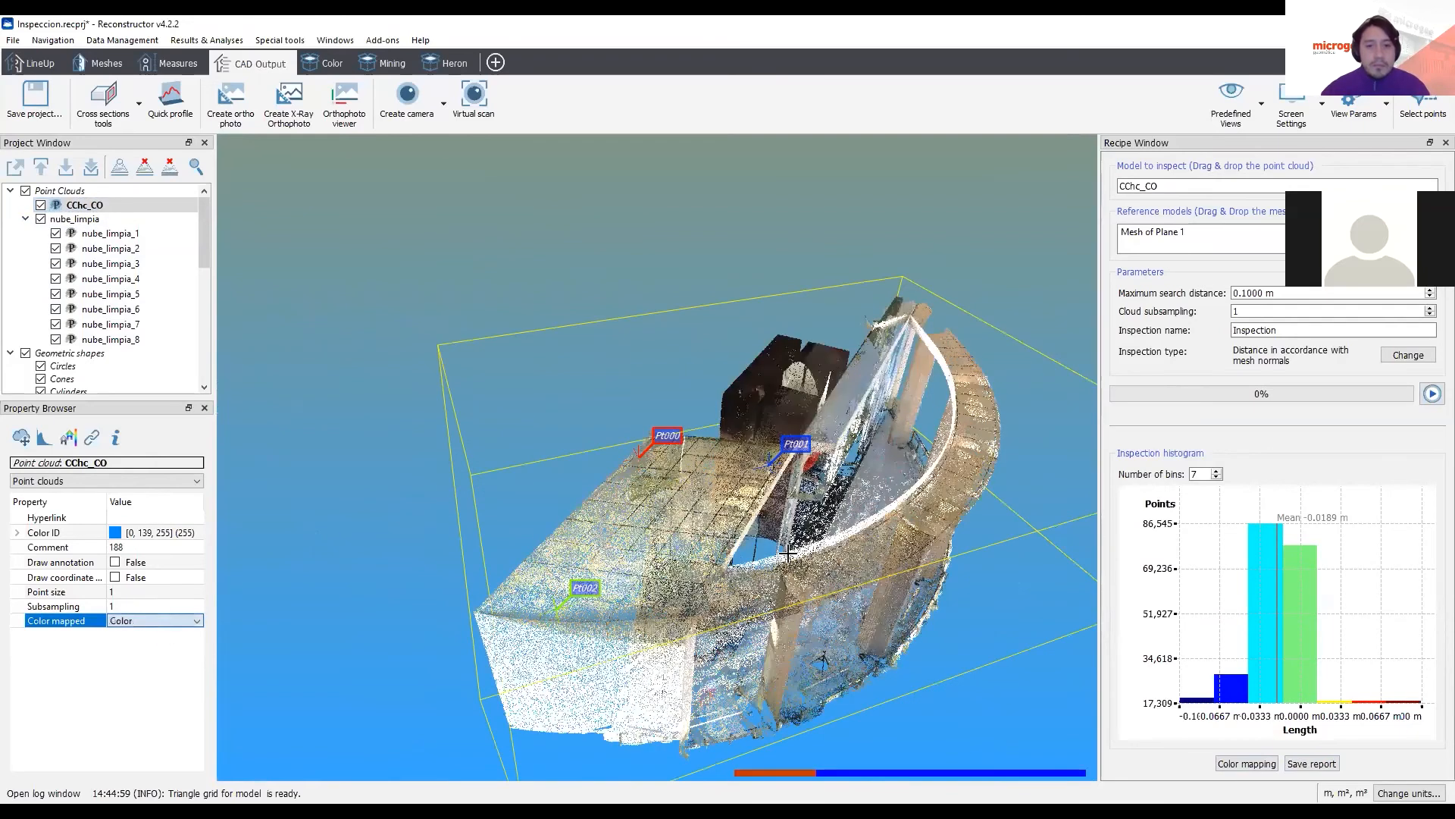
pyautogui.moveTo(665, 445); pyautogui.dragTo(513, 341)
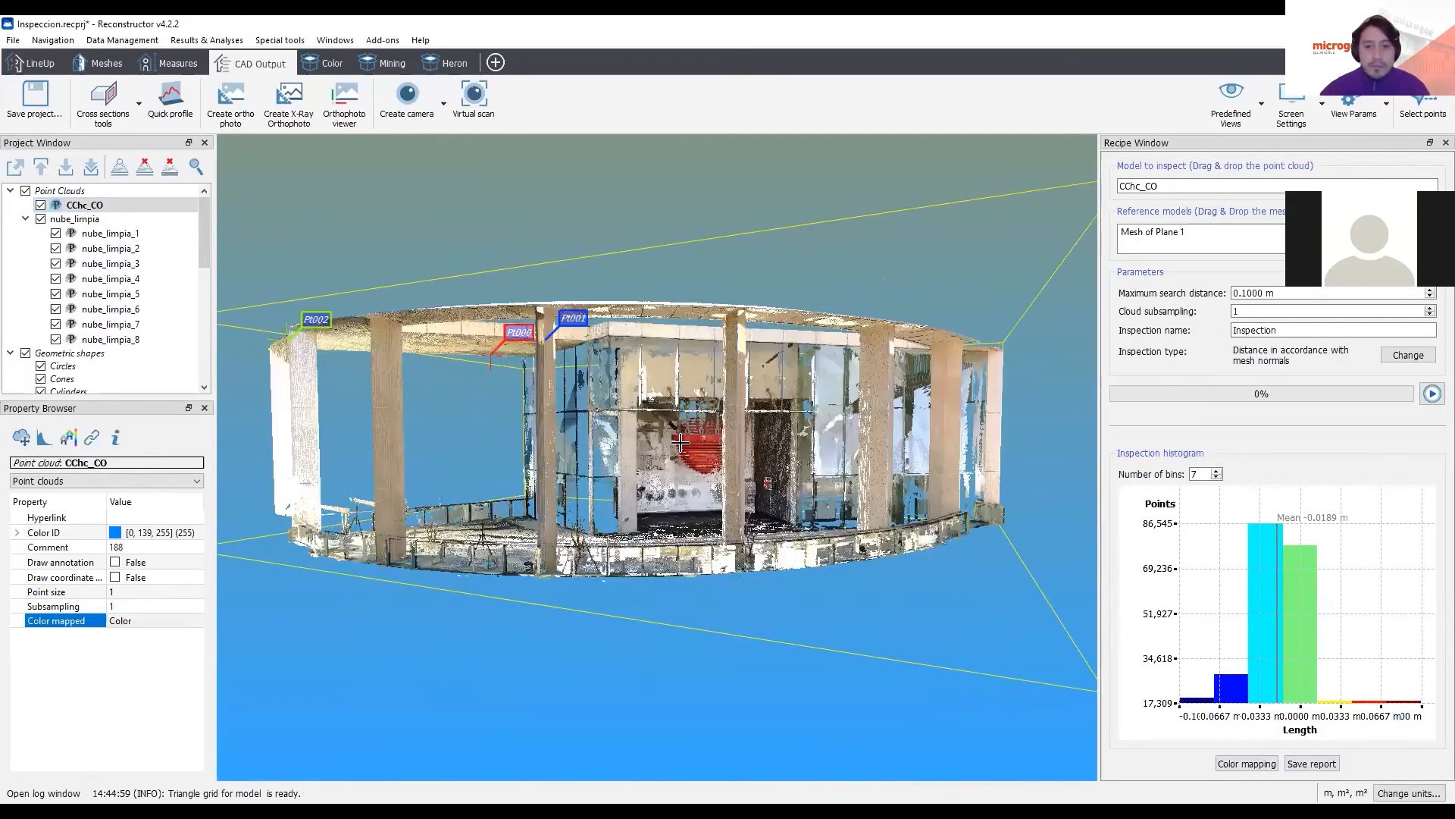
pyautogui.scroll(5, 792, 508)
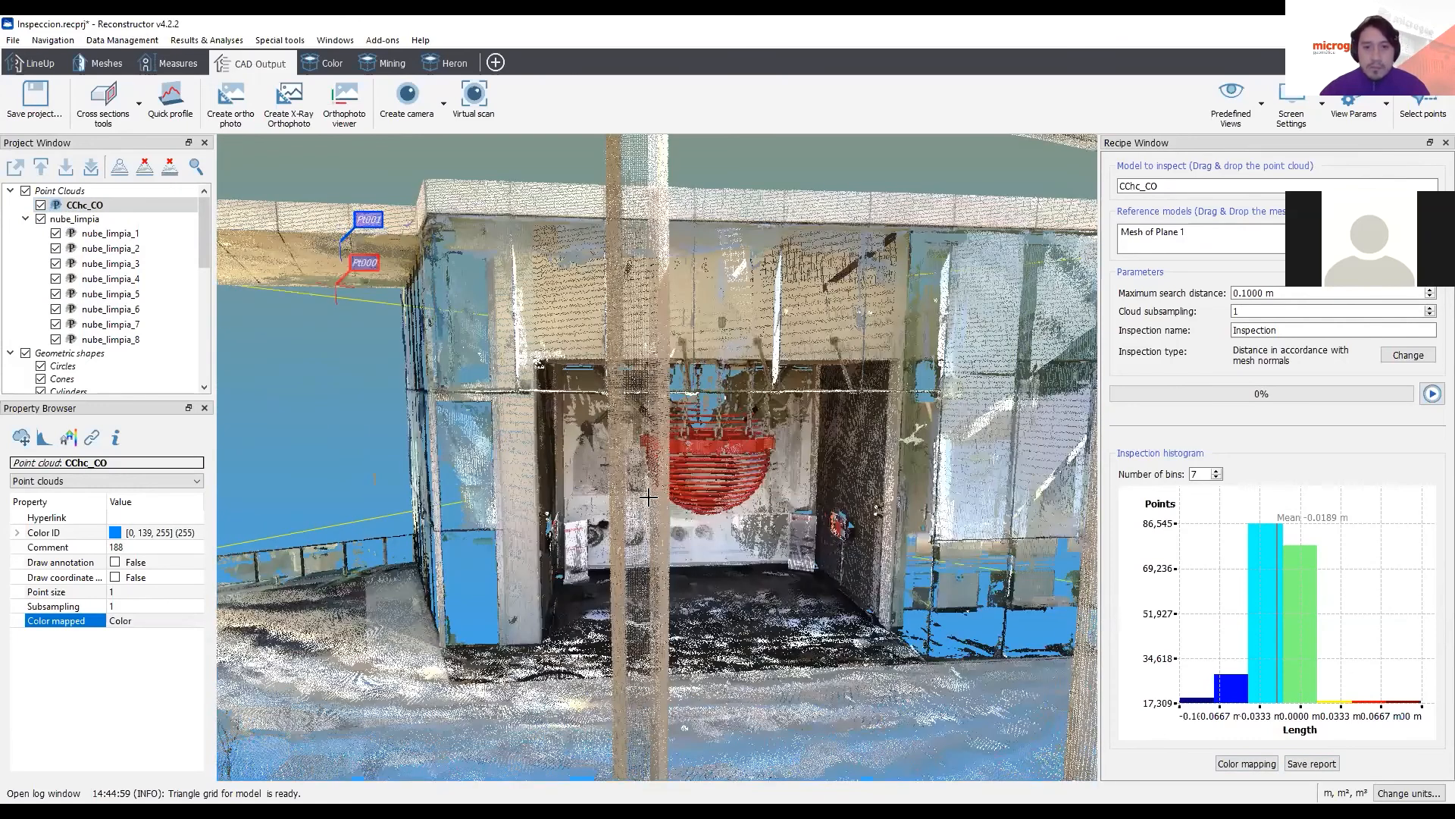
pyautogui.moveTo(855, 653); pyautogui.dragTo(476, 735)
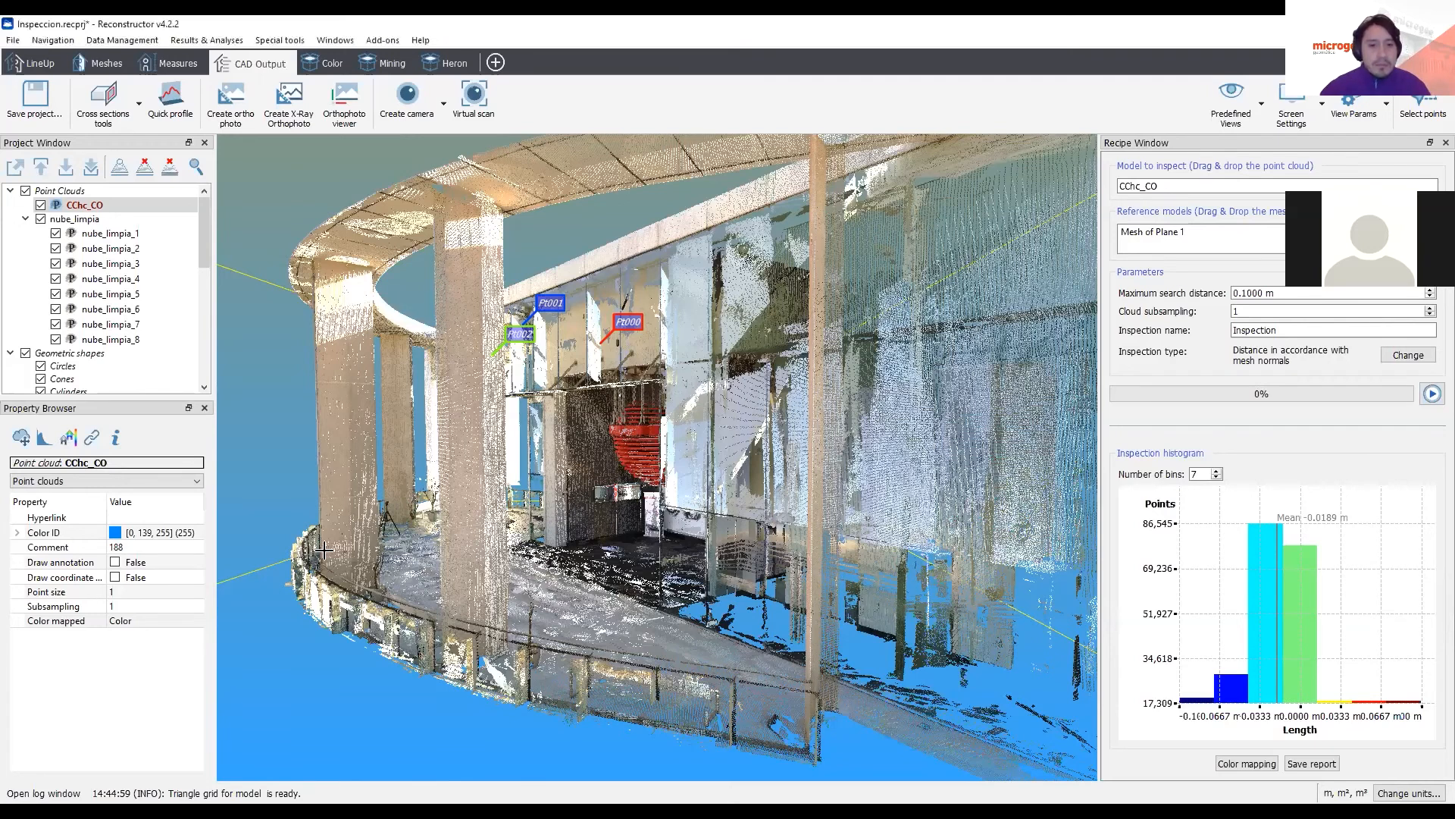
# Step: Hide Mesh of Plane 1 and show the CCHC_m.e57 mesh over the colored point cloud
pyautogui.scroll(-5, 110, 273)
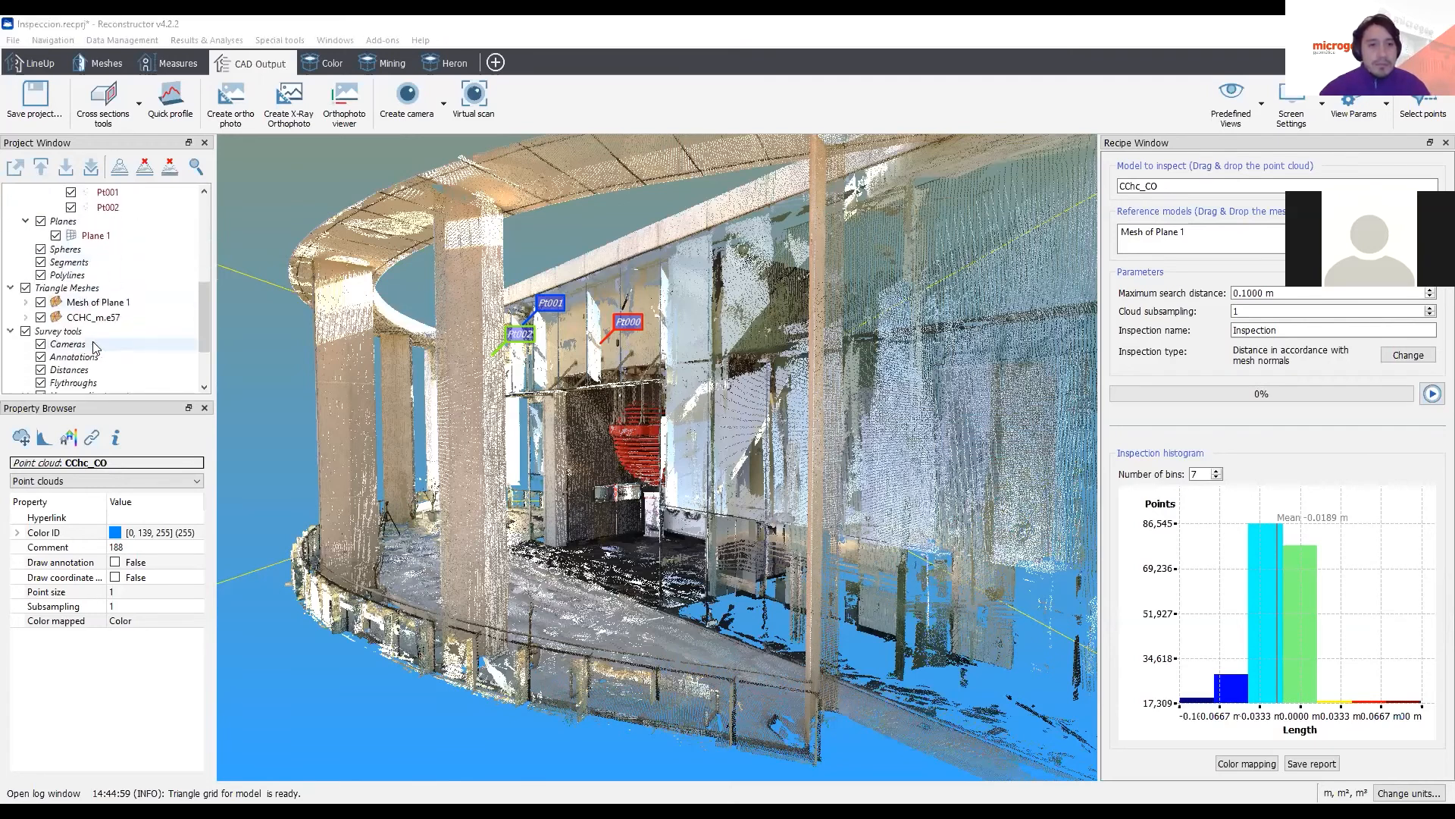
pyautogui.click(41, 259)
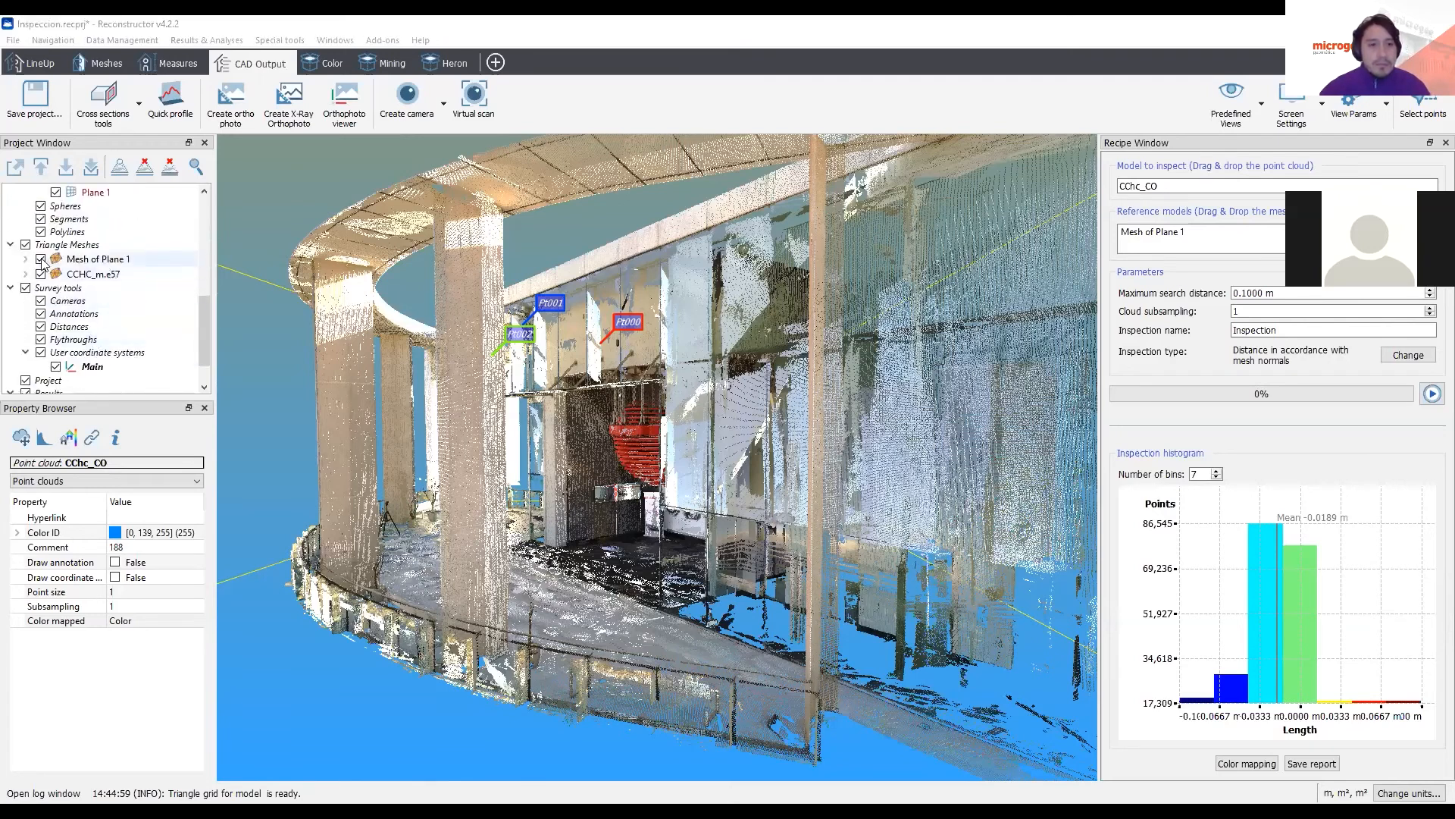
pyautogui.click(41, 259)
pyautogui.click(41, 260)
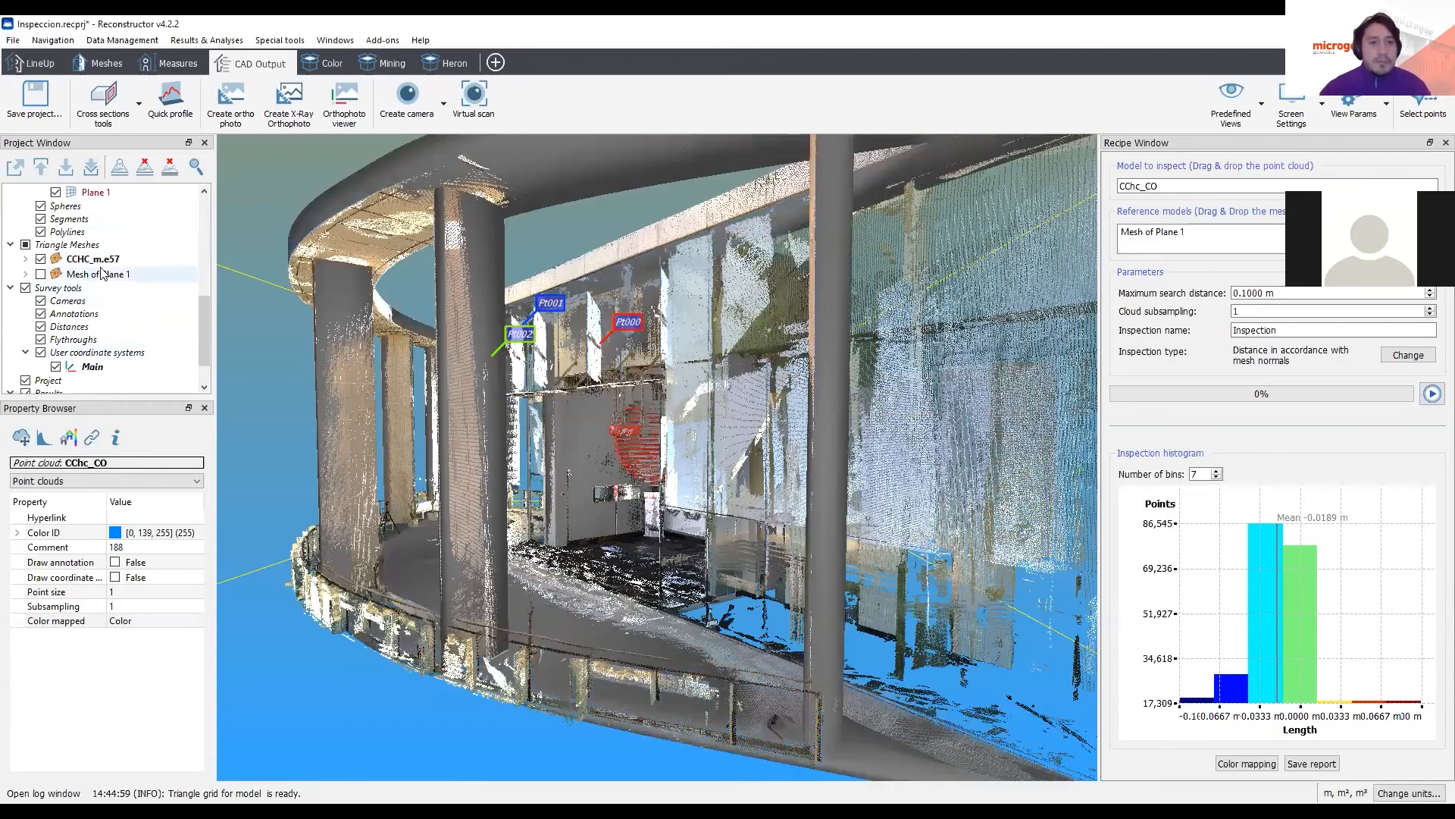
# Step: Examine how the CCHC_m.e57 mesh fits the point cloud around the building's columns, roof ring and facade
pyautogui.scroll(-1, 586, 331)
pyautogui.scroll(-2, 586, 330)
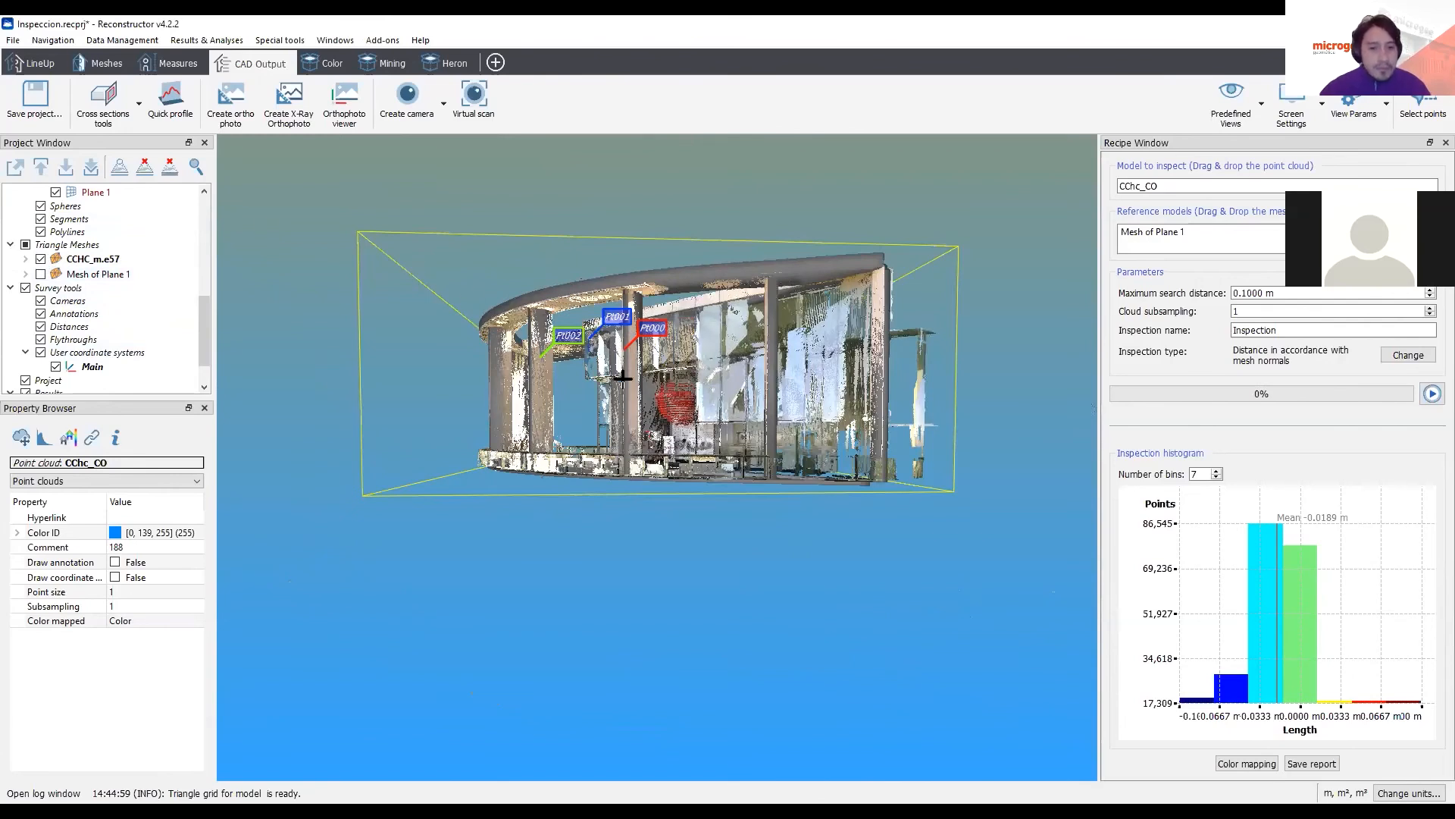
pyautogui.moveTo(561, 333); pyautogui.dragTo(747, 366)
pyautogui.scroll(3, 747, 367)
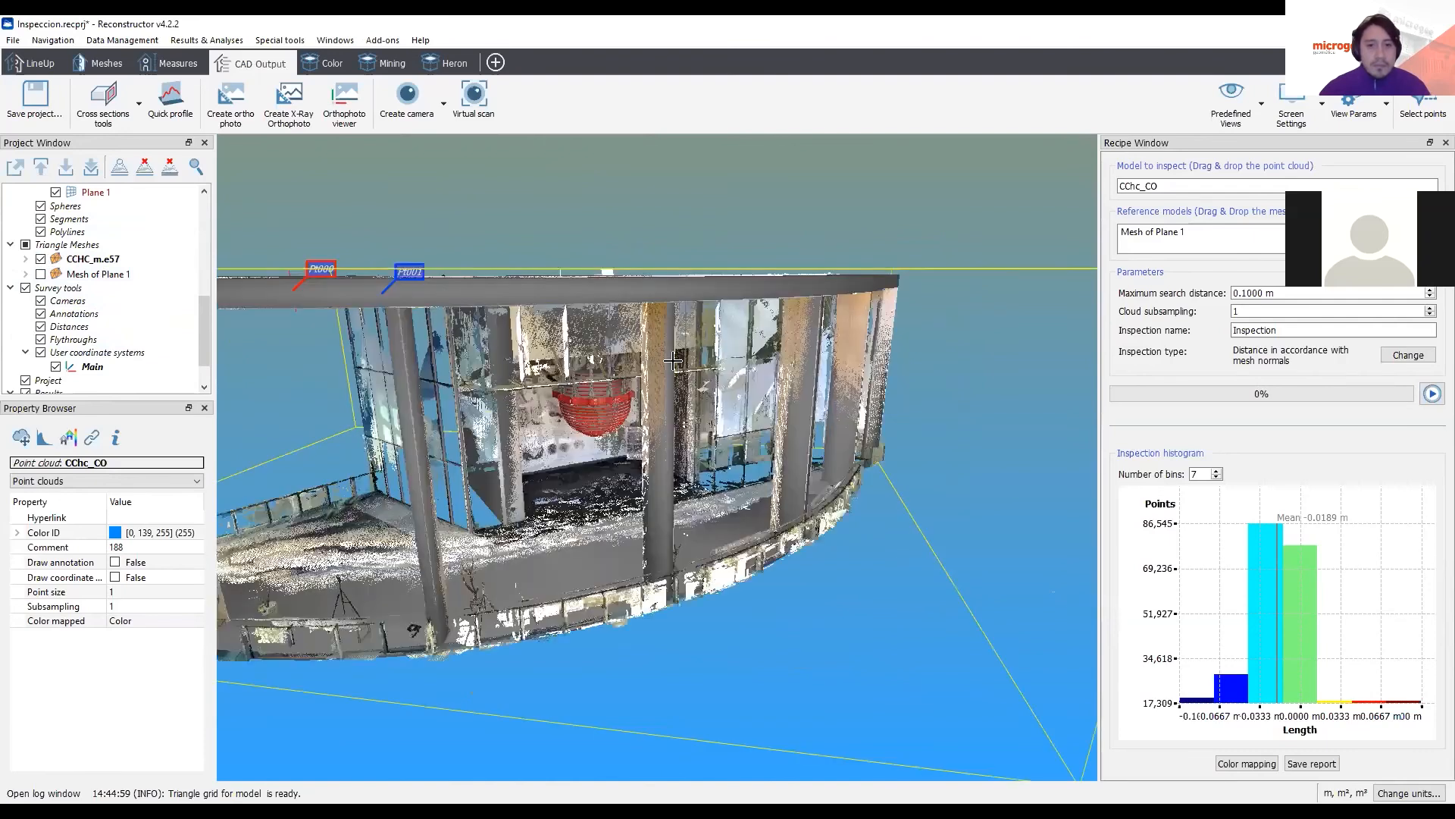
pyautogui.scroll(1, 736, 320)
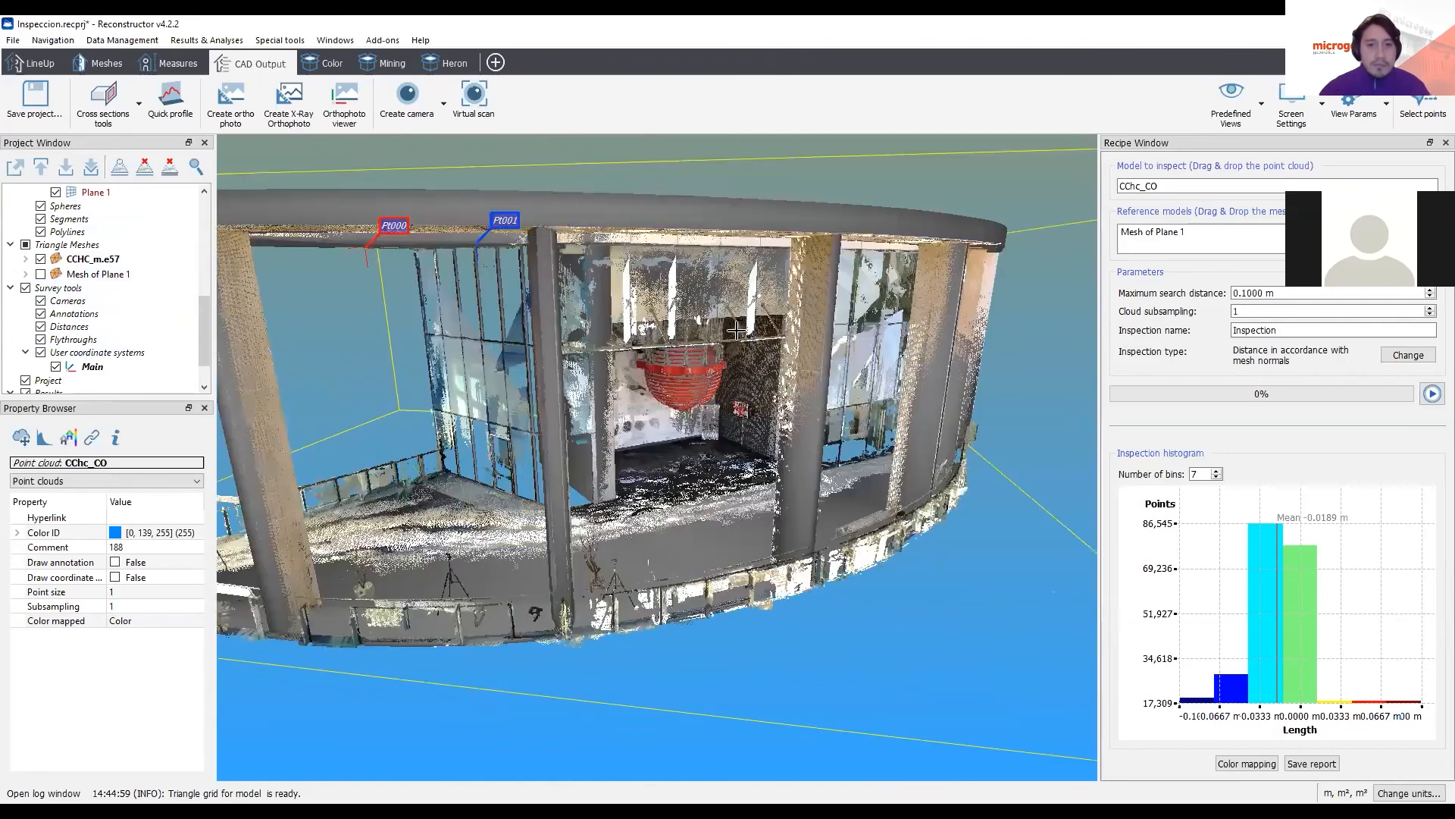
pyautogui.moveTo(736, 331); pyautogui.dragTo(795, 323)
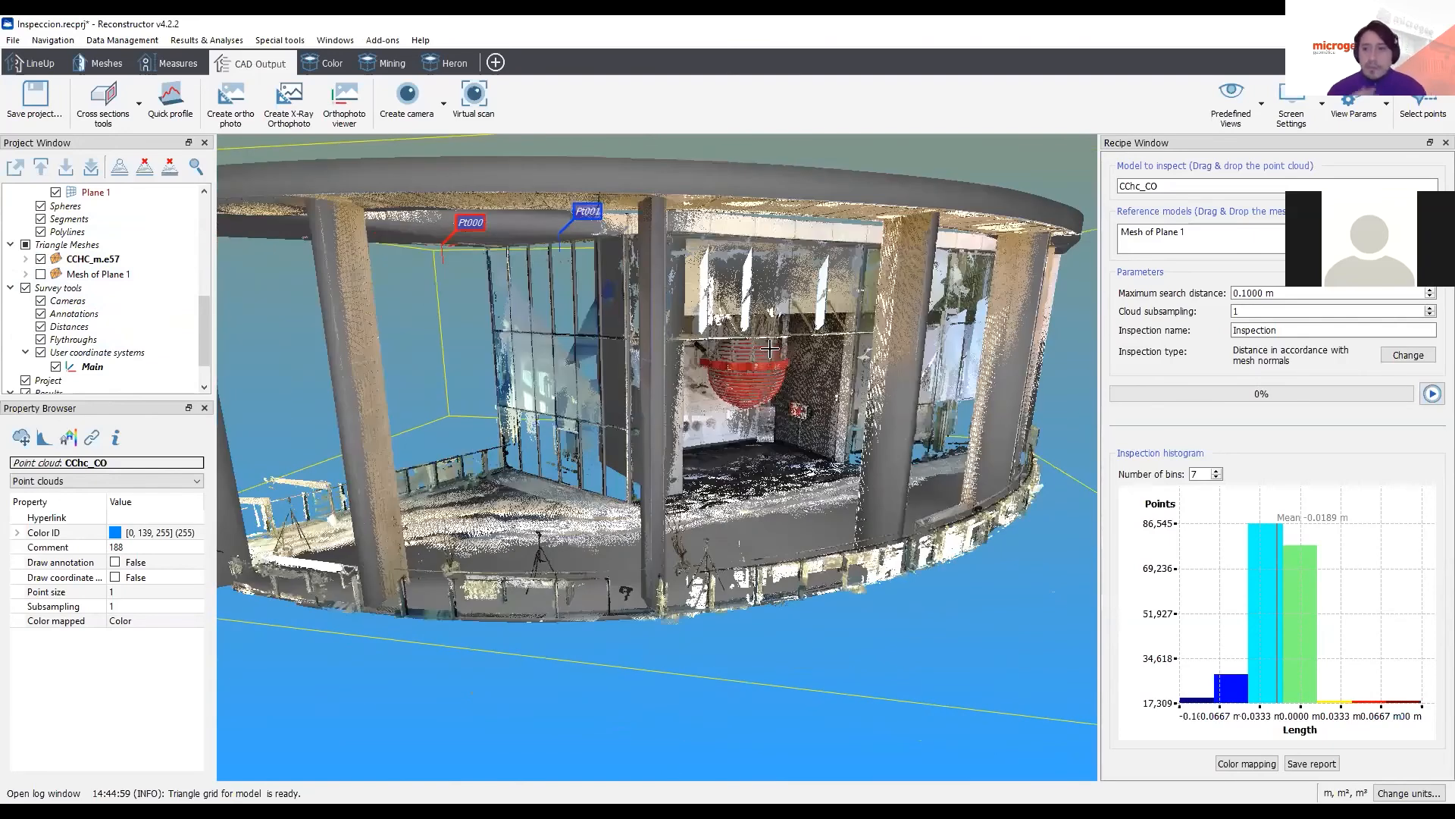
pyautogui.moveTo(770, 348); pyautogui.dragTo(743, 342)
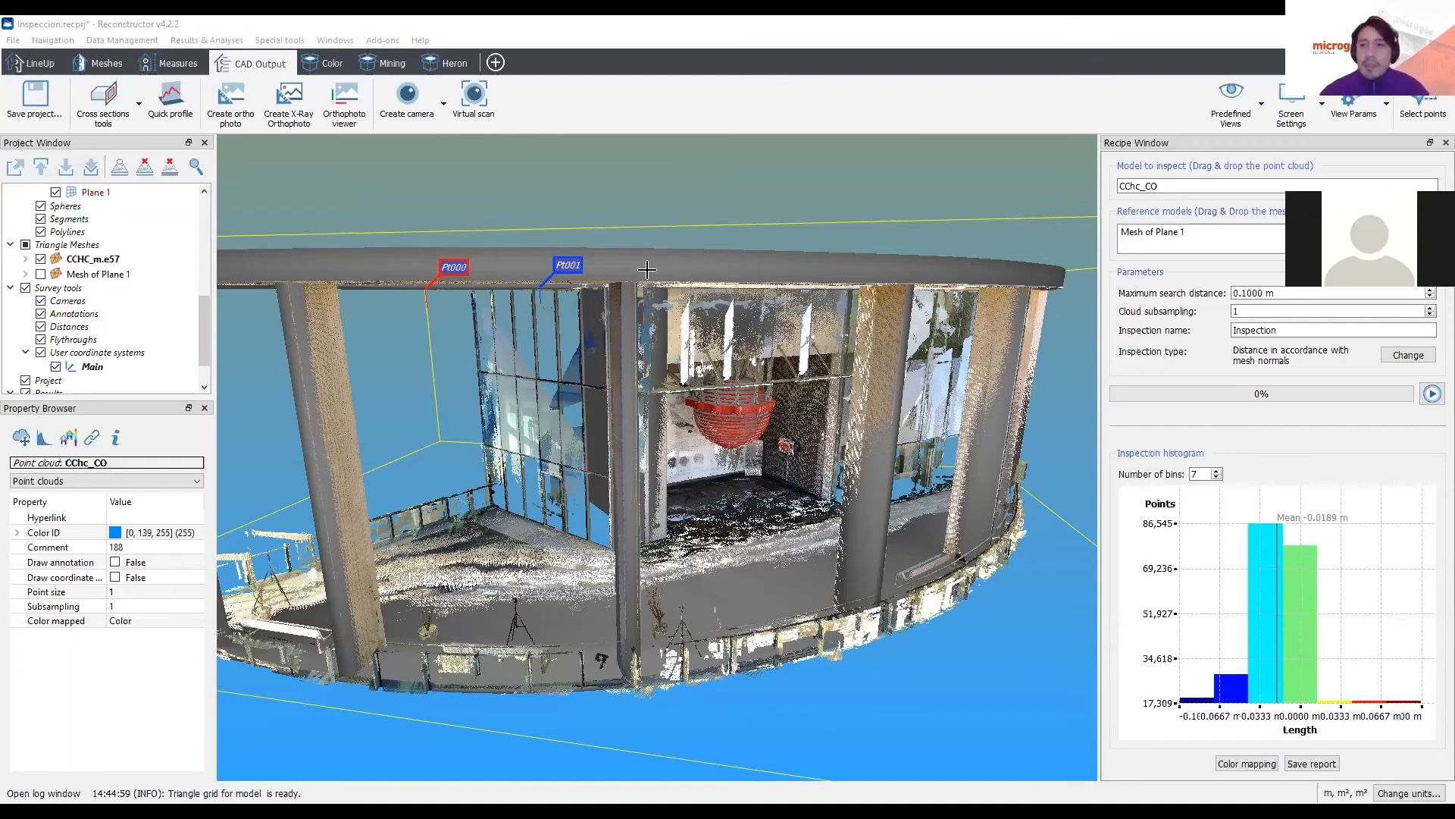
pyautogui.moveTo(504, 390); pyautogui.dragTo(566, 409)
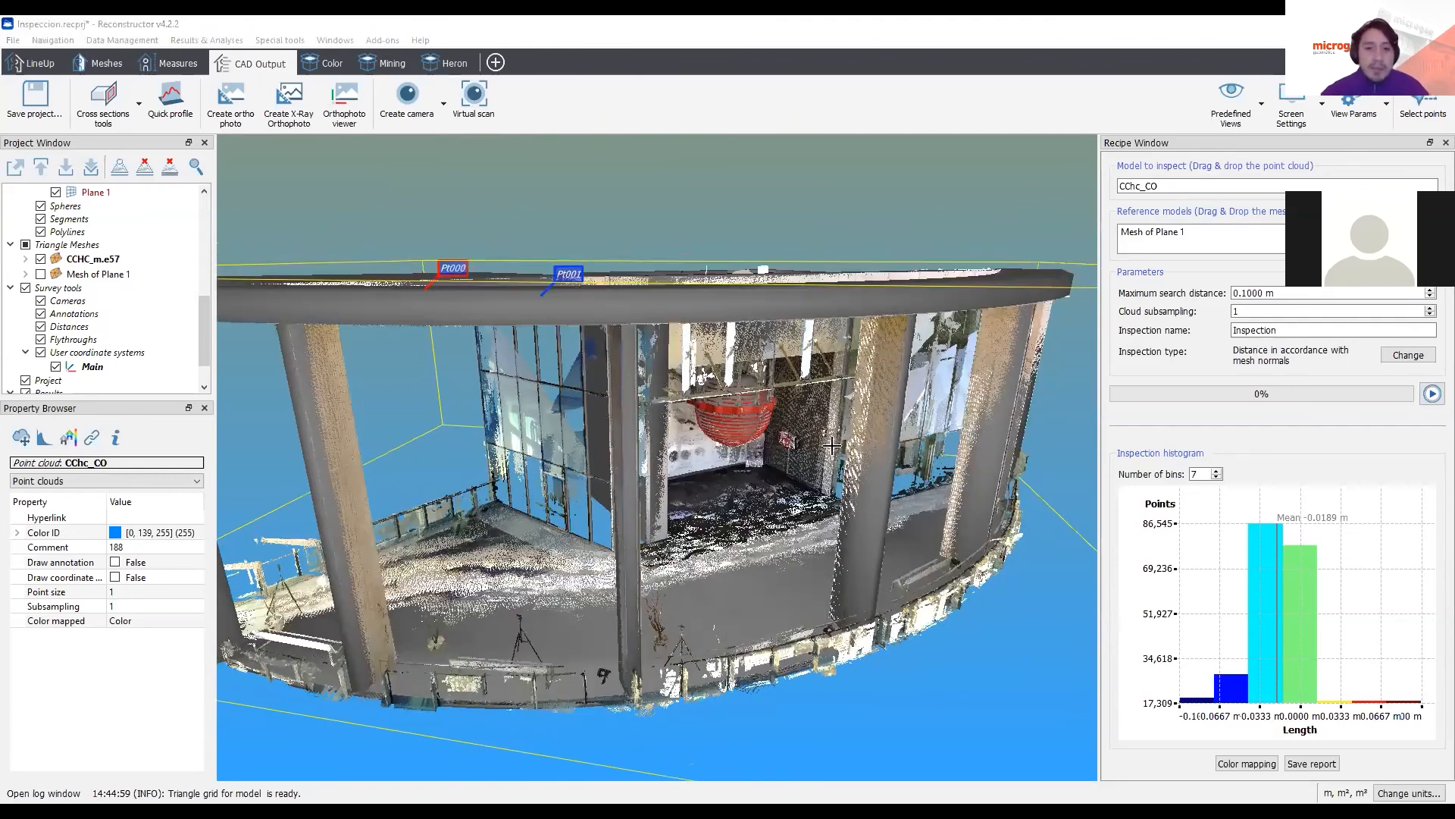
pyautogui.moveTo(777, 466); pyautogui.dragTo(665, 427)
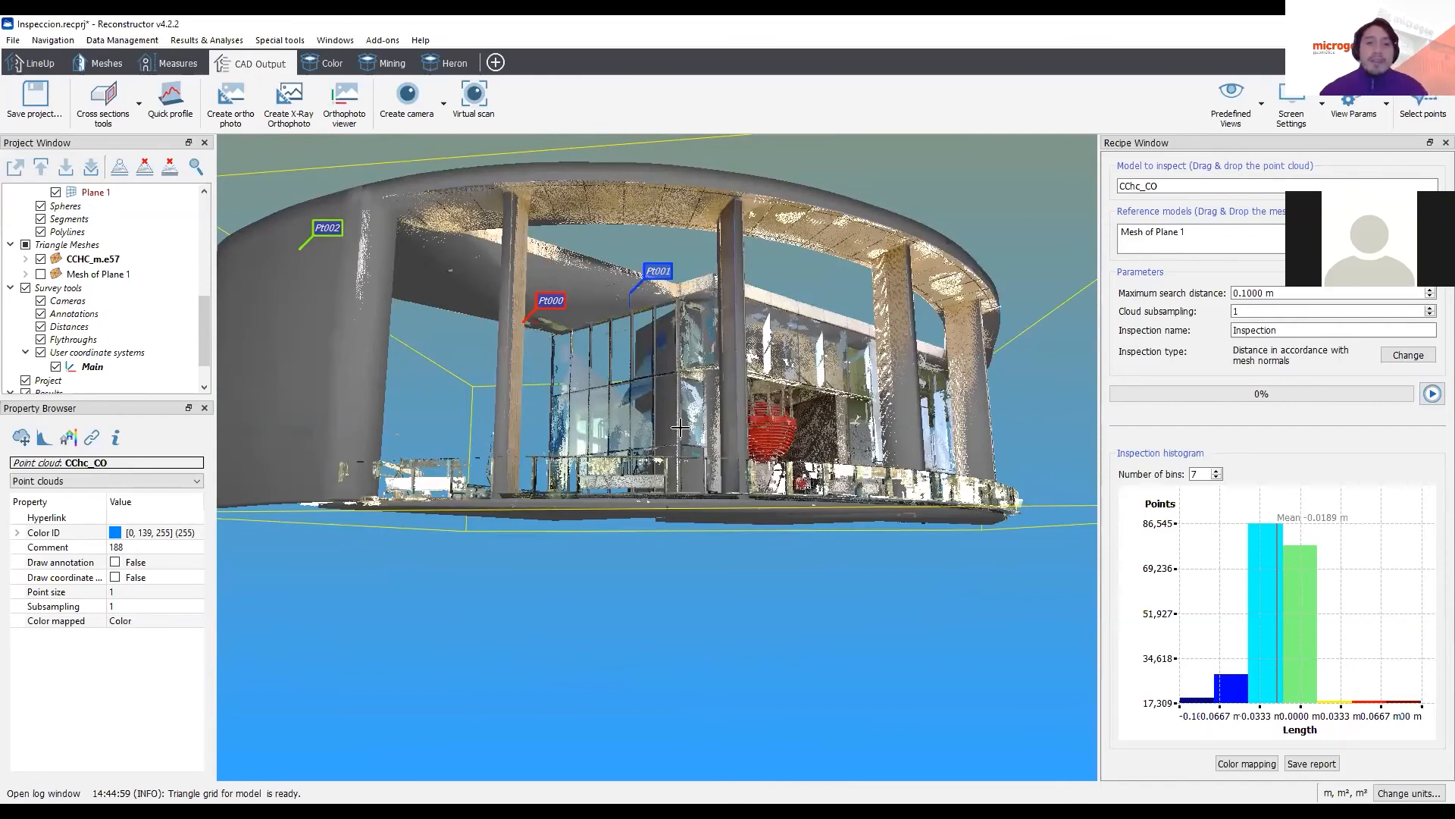
pyautogui.moveTo(771, 348); pyautogui.dragTo(686, 345)
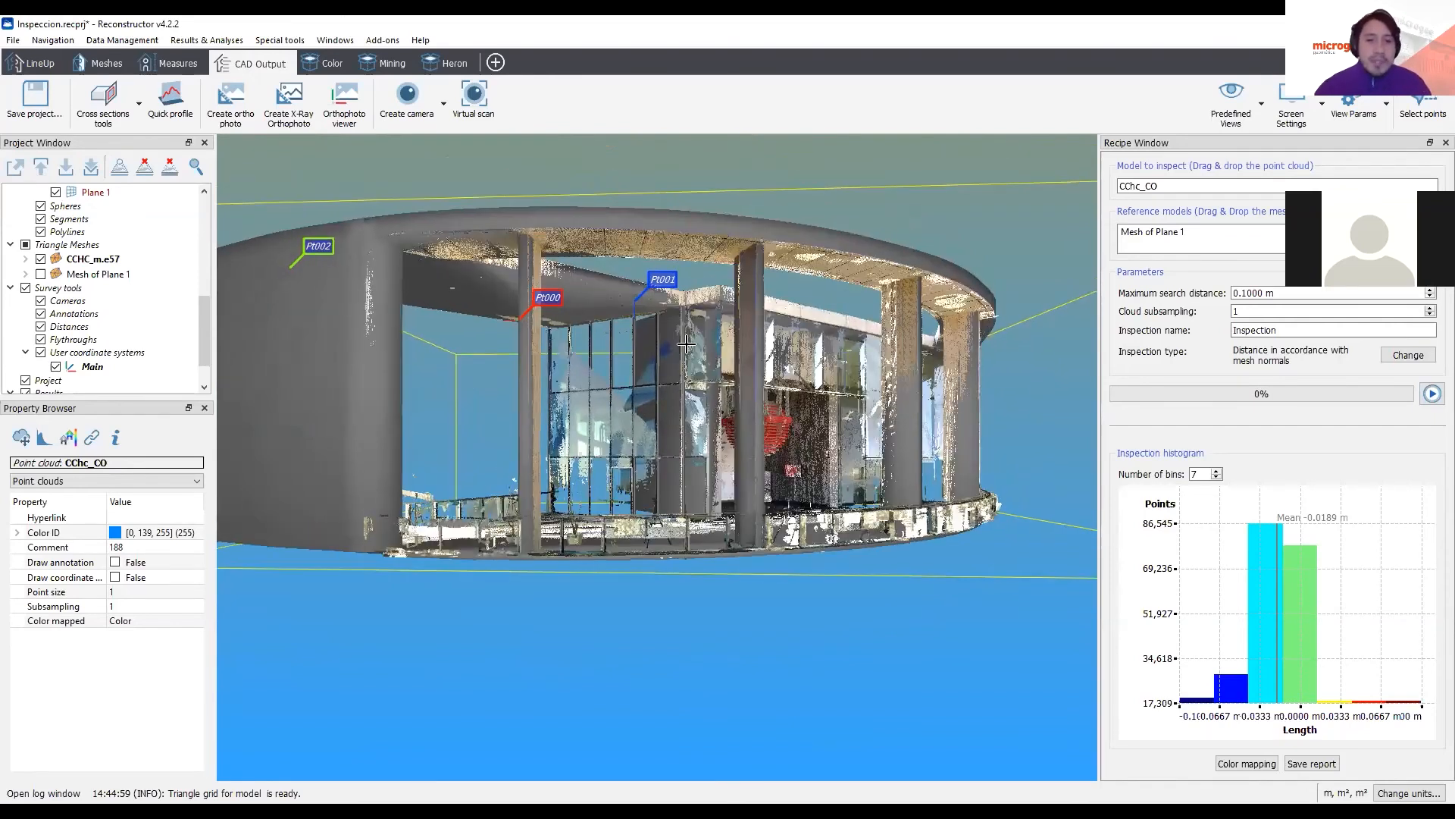
pyautogui.scroll(2, 686, 345)
pyautogui.scroll(2, 685, 346)
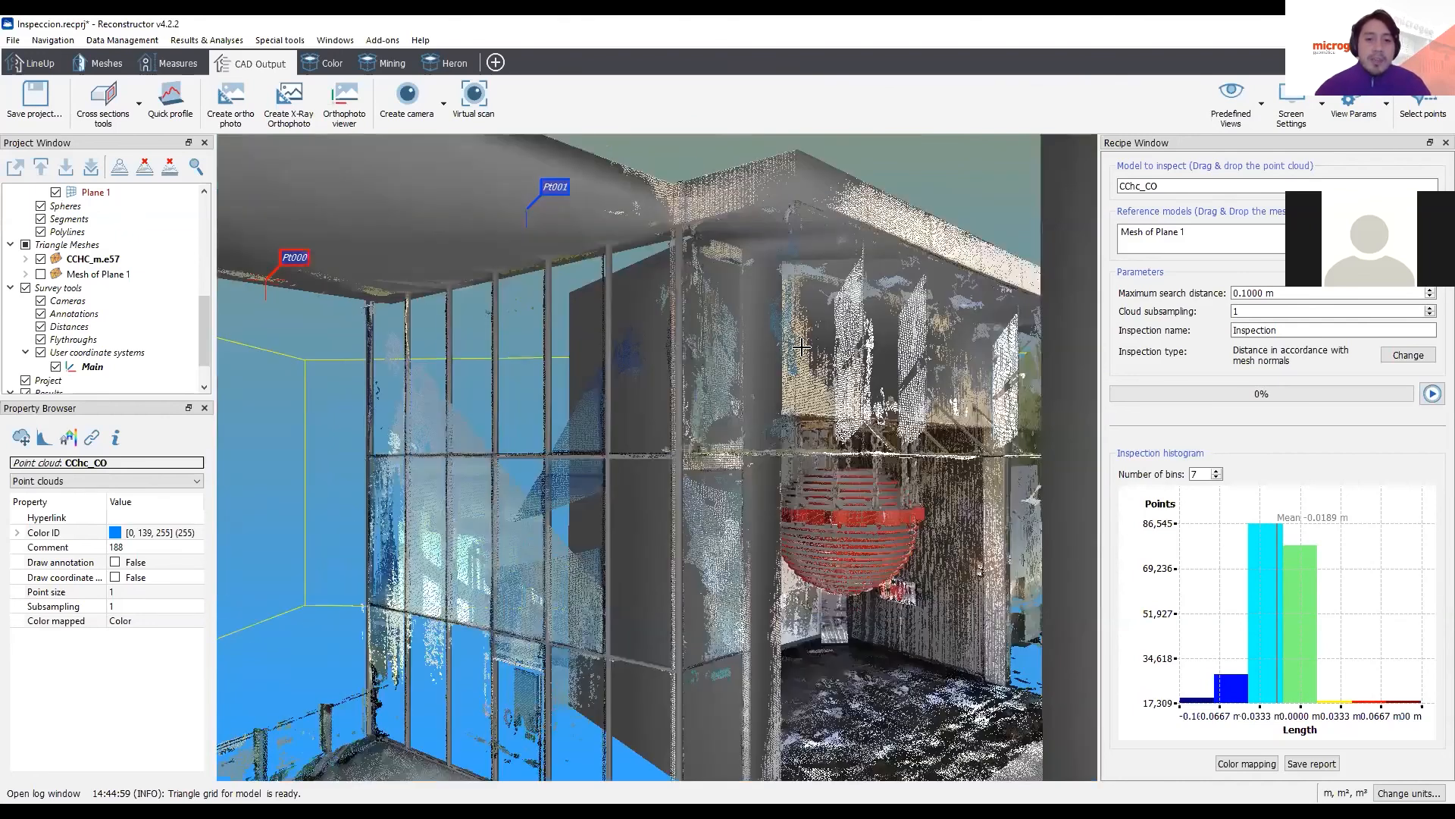
pyautogui.scroll(2, 781, 360)
pyautogui.scroll(-4, 718, 385)
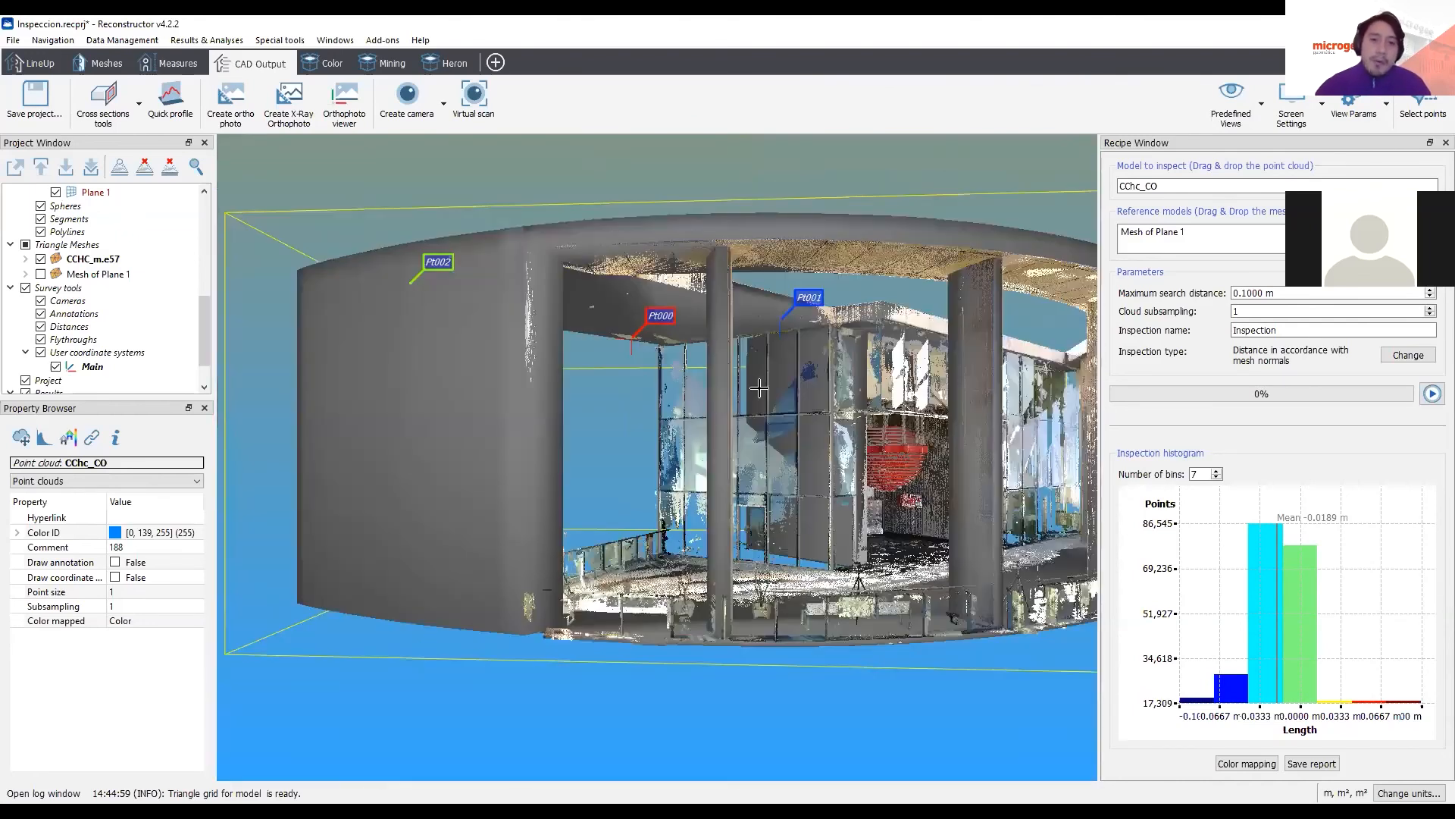
pyautogui.moveTo(760, 387); pyautogui.dragTo(690, 379)
# Step: Hide the CCHC_m.e57 mesh and inspect the canopy and columns in the colored point cloud
pyautogui.click(40, 258)
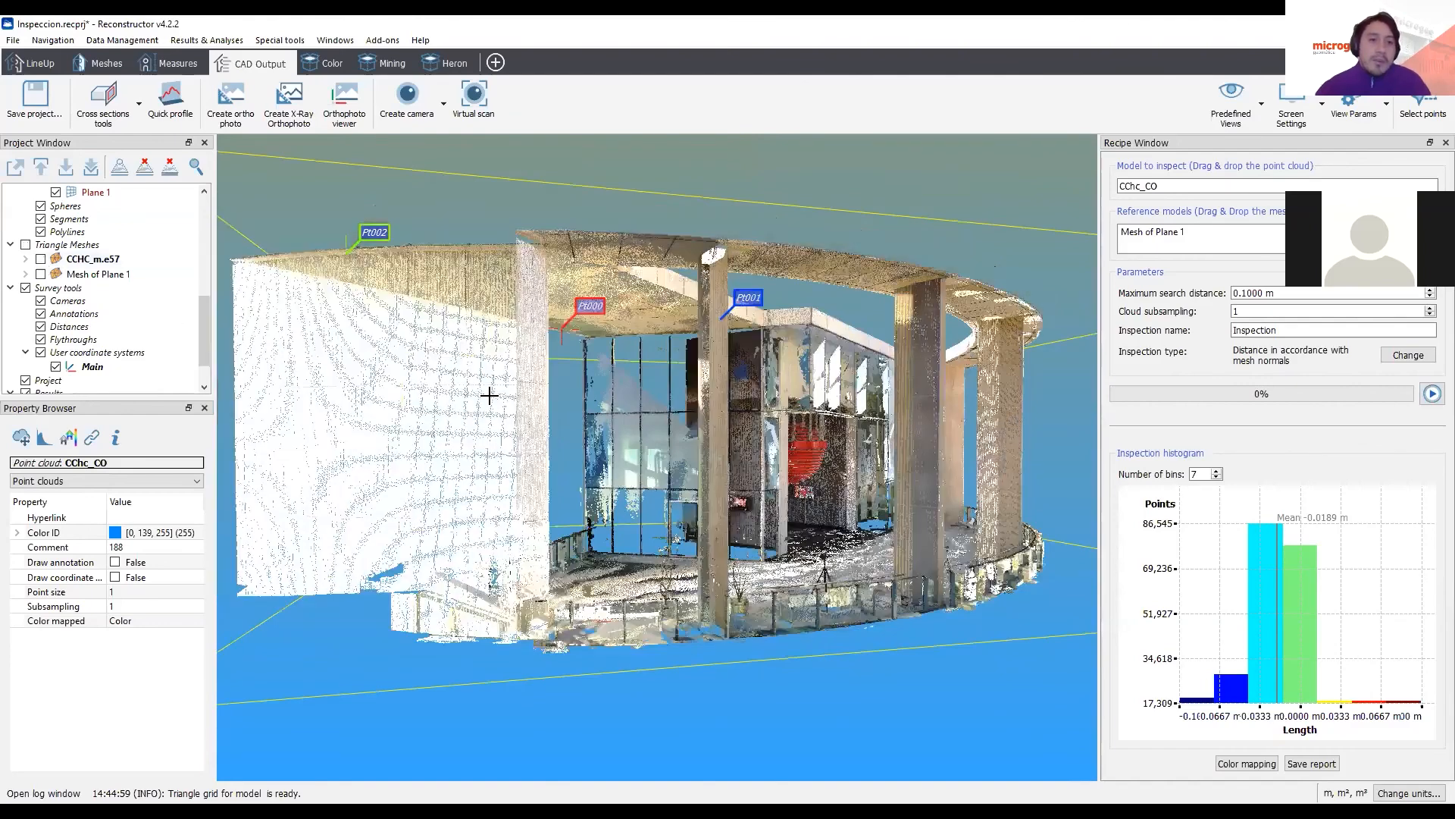
pyautogui.scroll(3, 879, 451)
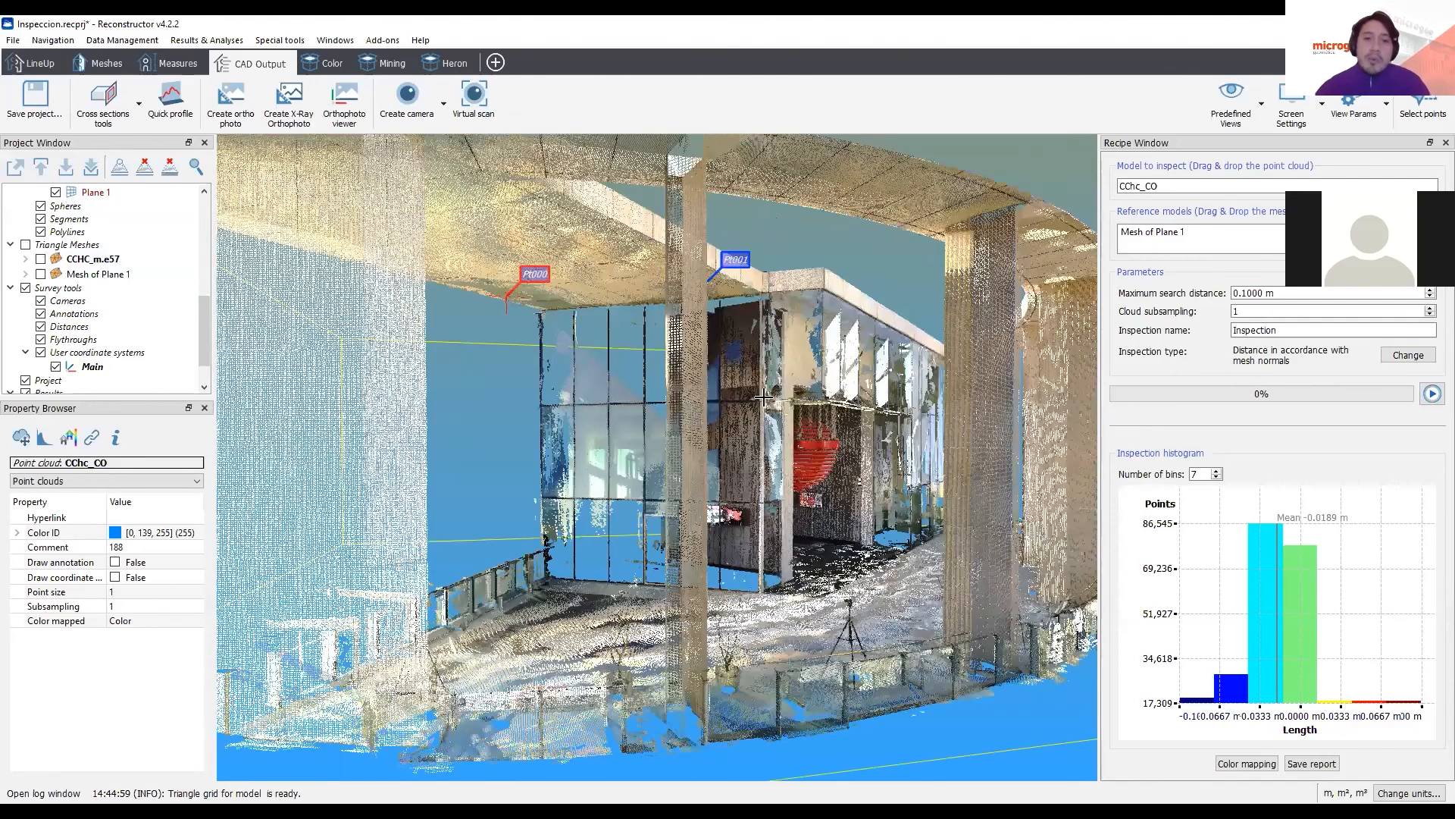
pyautogui.moveTo(744, 407); pyautogui.dragTo(924, 499)
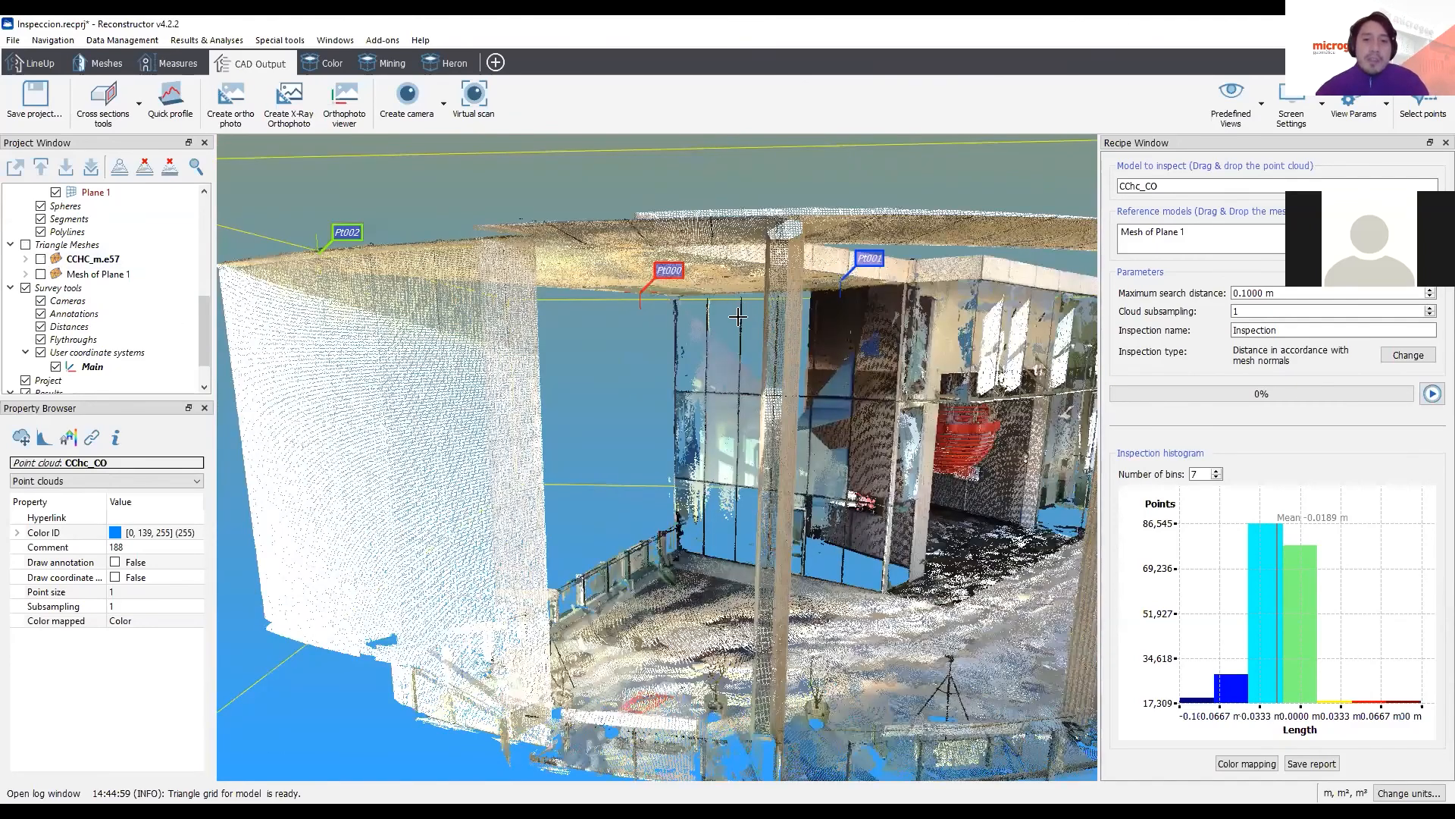
pyautogui.scroll(2, 737, 311)
pyautogui.moveTo(782, 378); pyautogui.dragTo(791, 393)
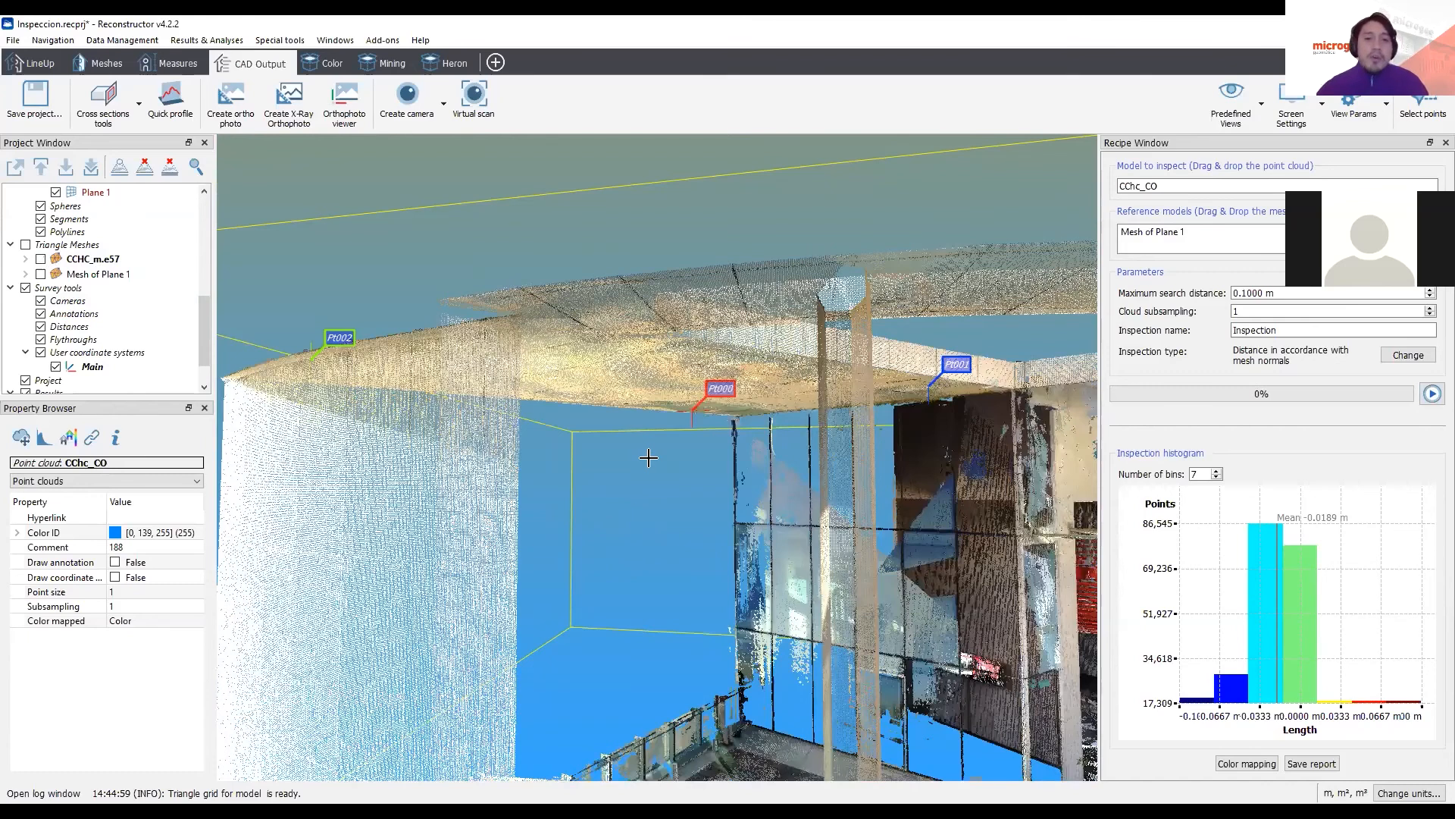
pyautogui.scroll(-2, 648, 461)
pyautogui.moveTo(826, 426); pyautogui.dragTo(711, 377, button='middle')
pyautogui.scroll(1, 422, 298)
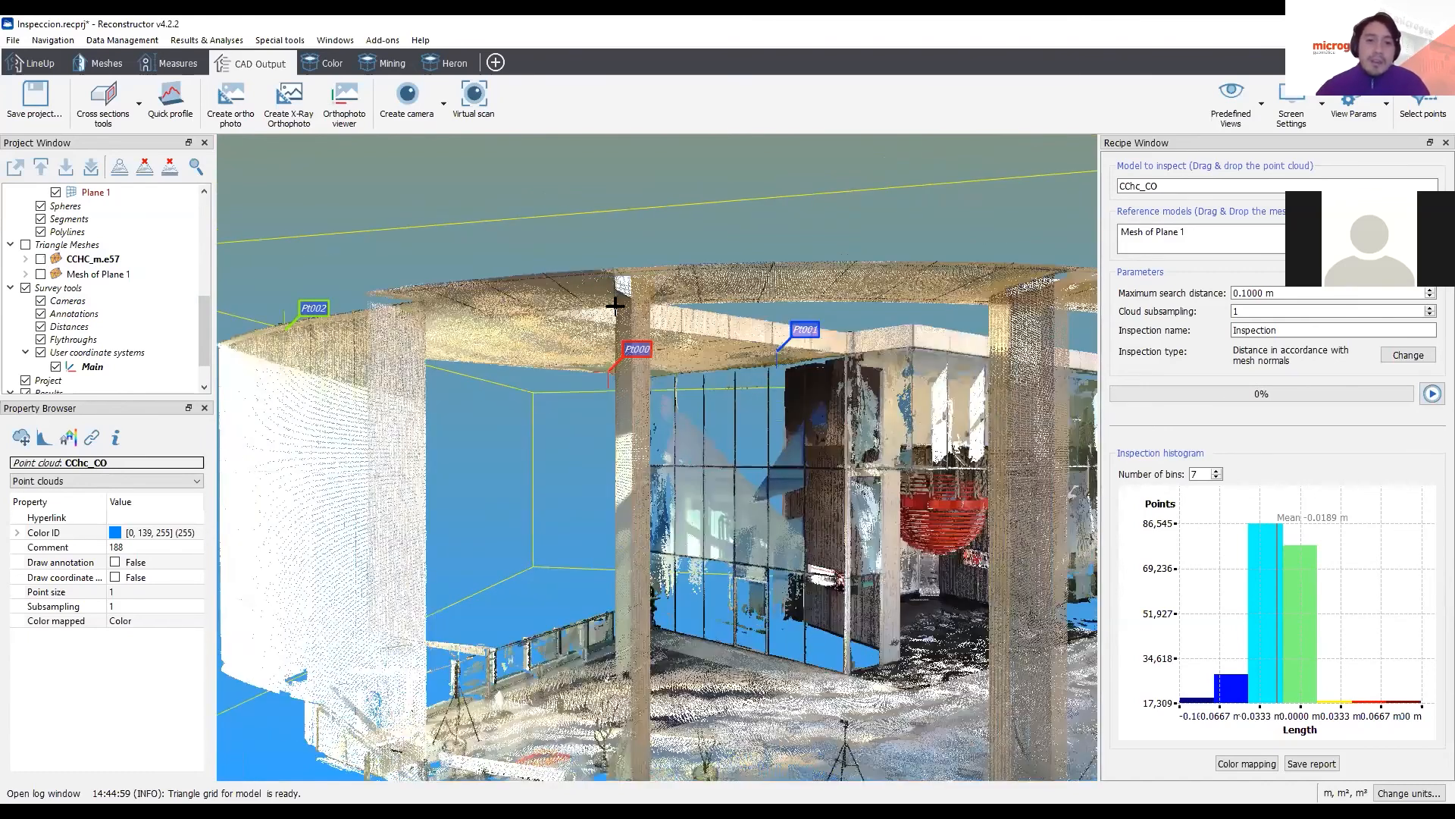
pyautogui.scroll(1, 441, 378)
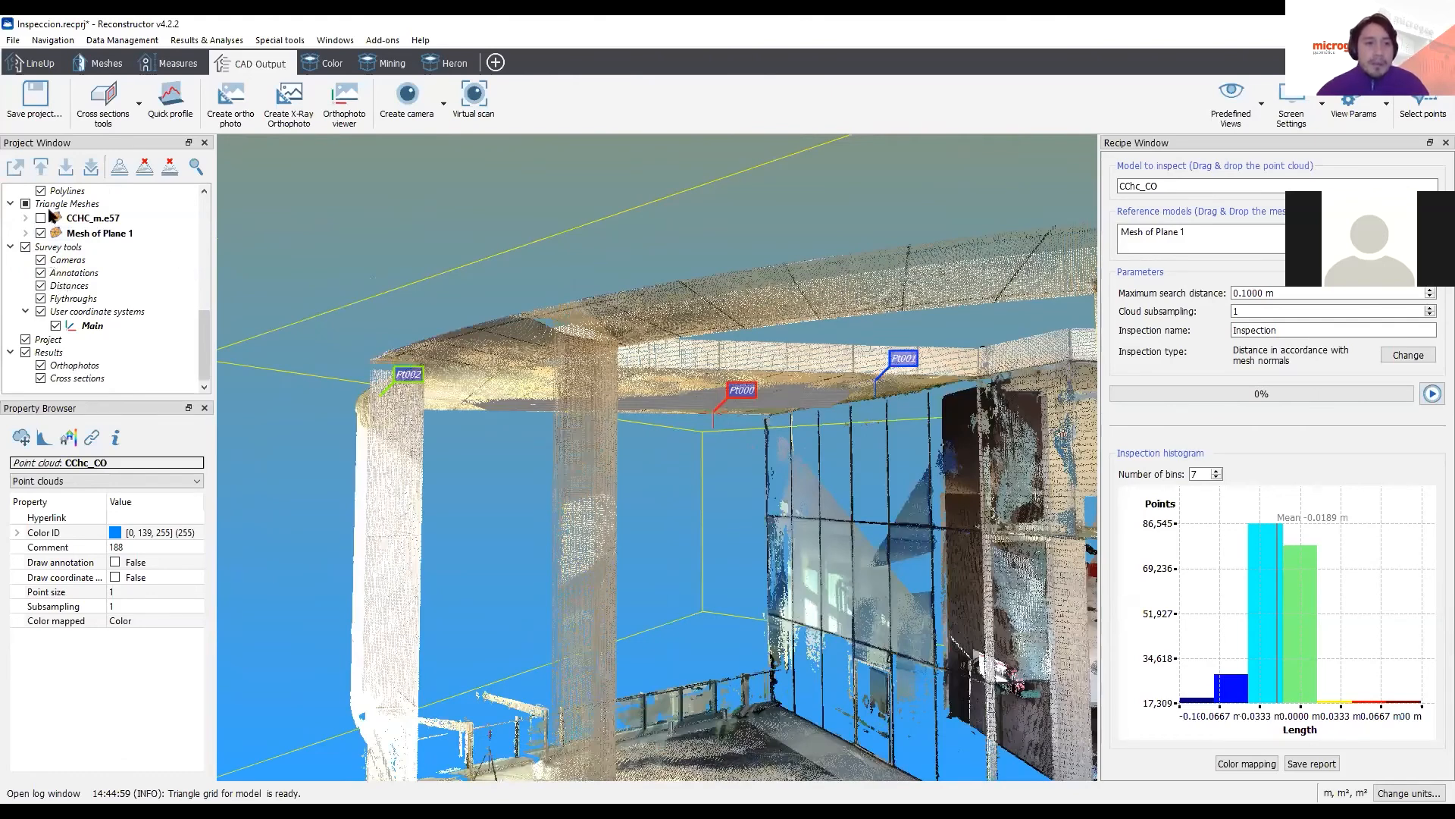
# Step: Set CChc_CO's color mapping to Inspection and examine the deviation colors on the roof slab over Mesh of Plane 1
pyautogui.scroll(10, 72, 200)
pyautogui.click(165, 621)
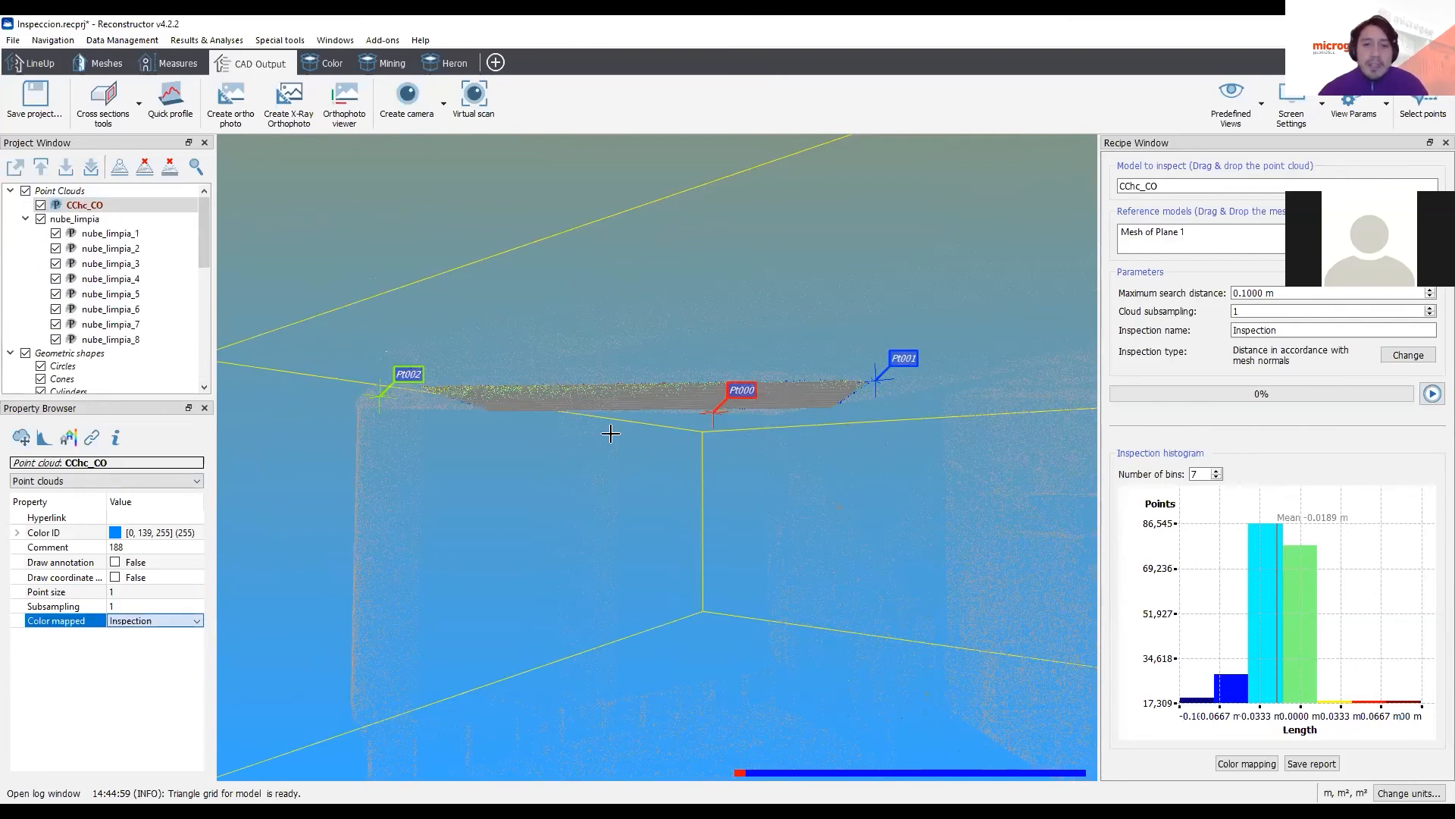
pyautogui.moveTo(582, 383); pyautogui.dragTo(718, 393)
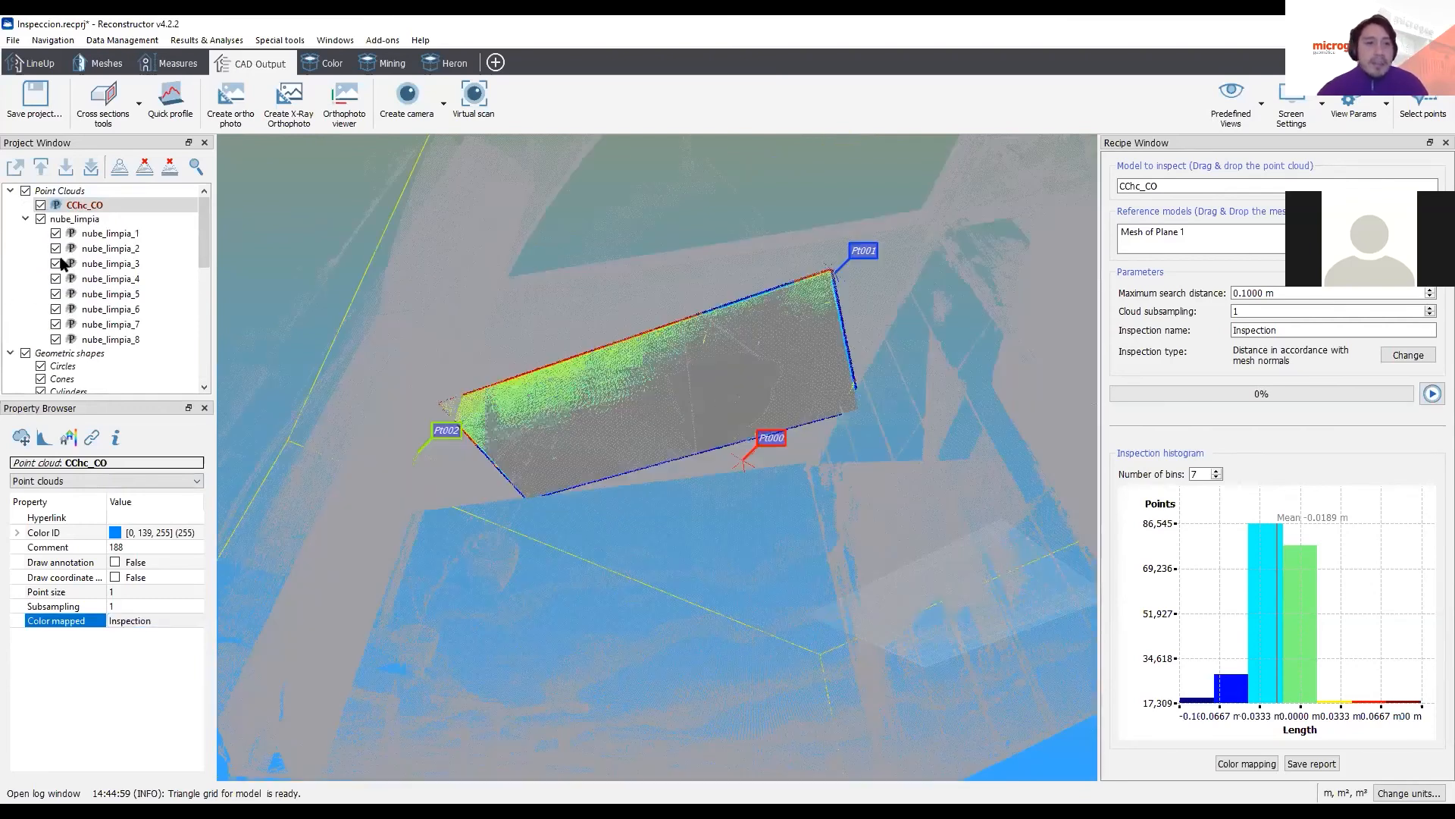
pyautogui.scroll(2, 599, 337)
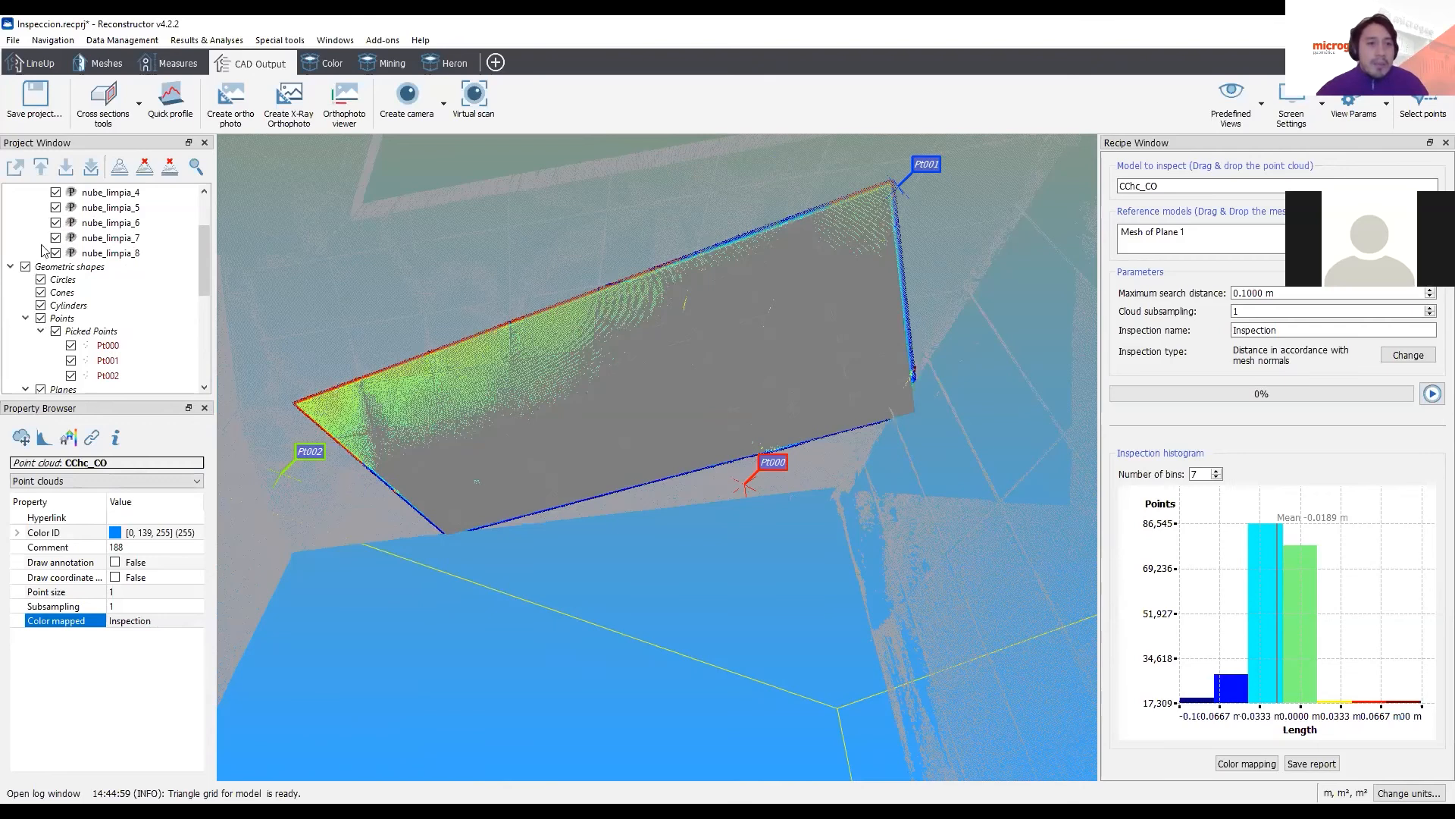
pyautogui.scroll(-2, 48, 319)
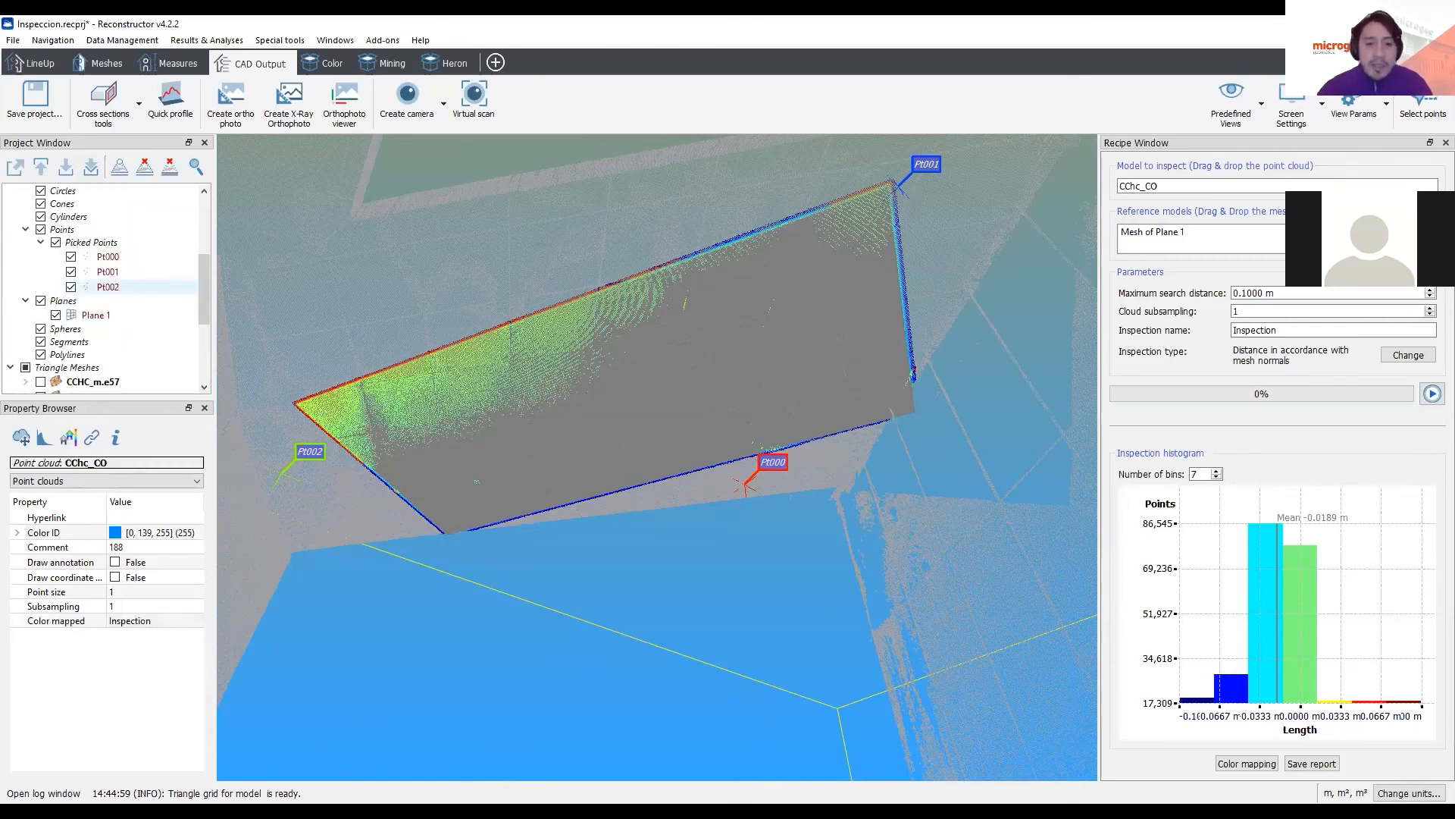
pyautogui.scroll(-1, 830, 52)
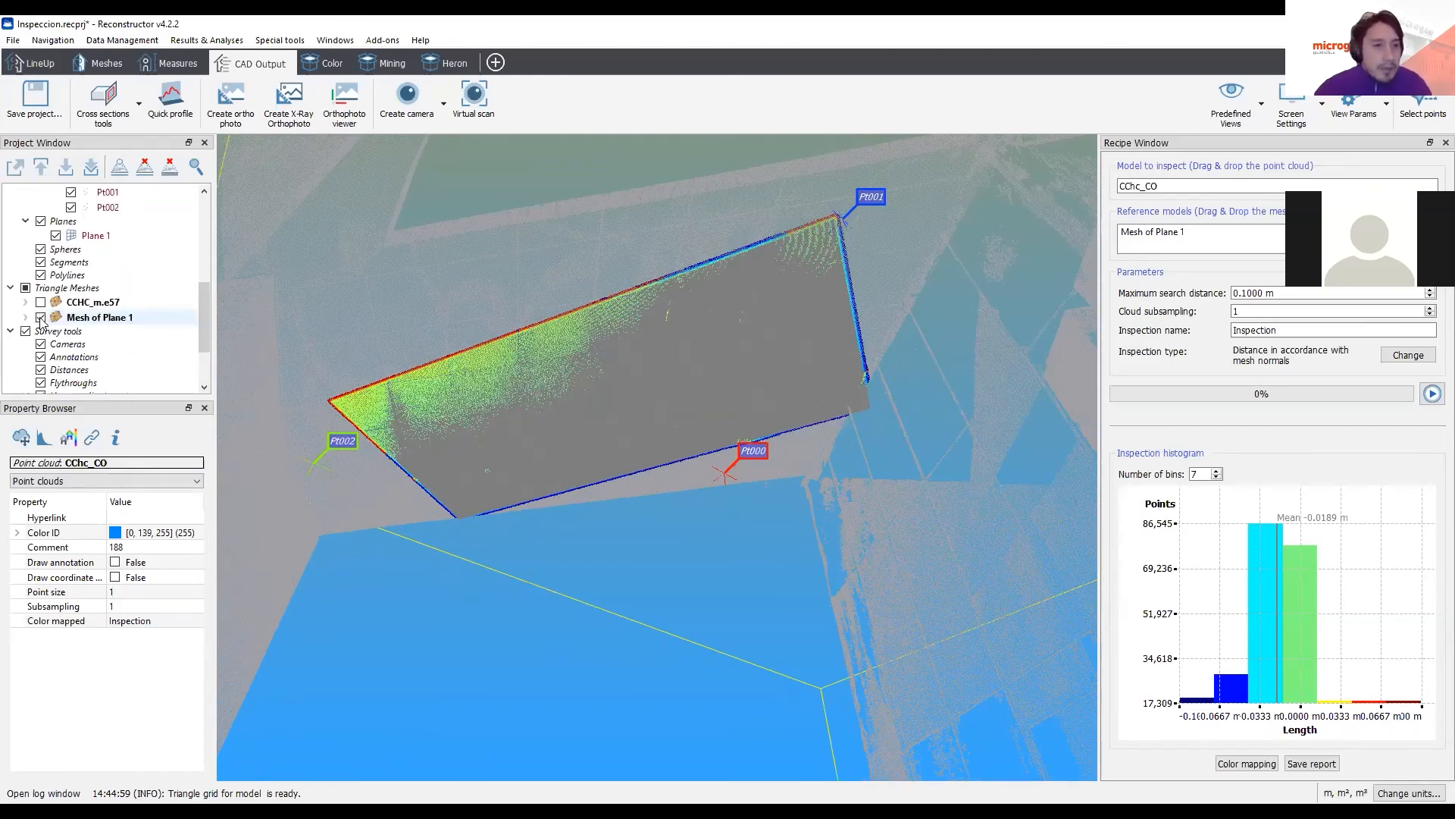
# Step: Switch to Adobe Acrobat Reader and review InspectionReport_v0.pdf's inspection data, statistics, histogram and color range table
pyautogui.scroll(2, 674, 352)
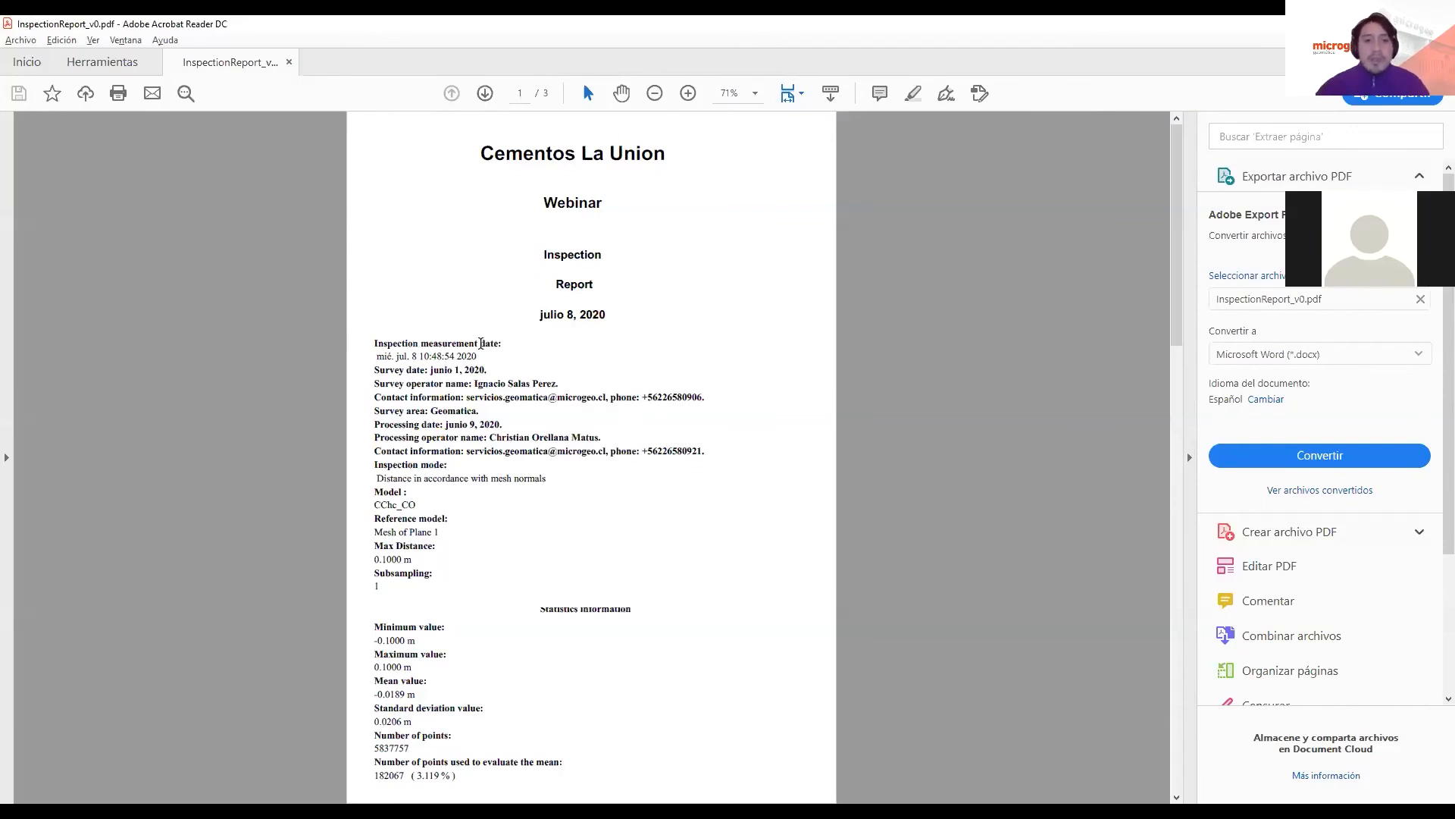
pyautogui.scroll(-8, 481, 344)
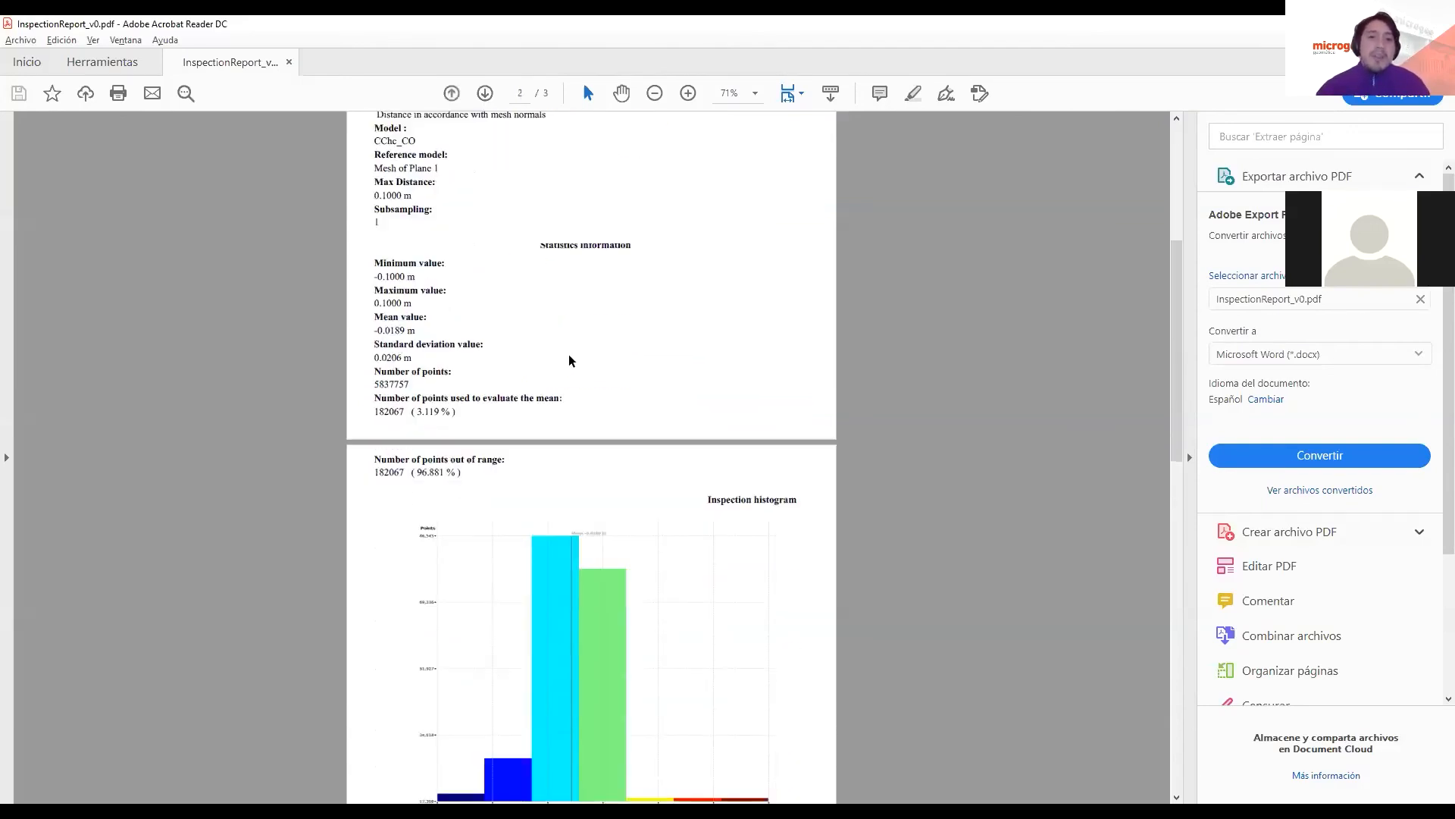
pyautogui.scroll(-2, 571, 360)
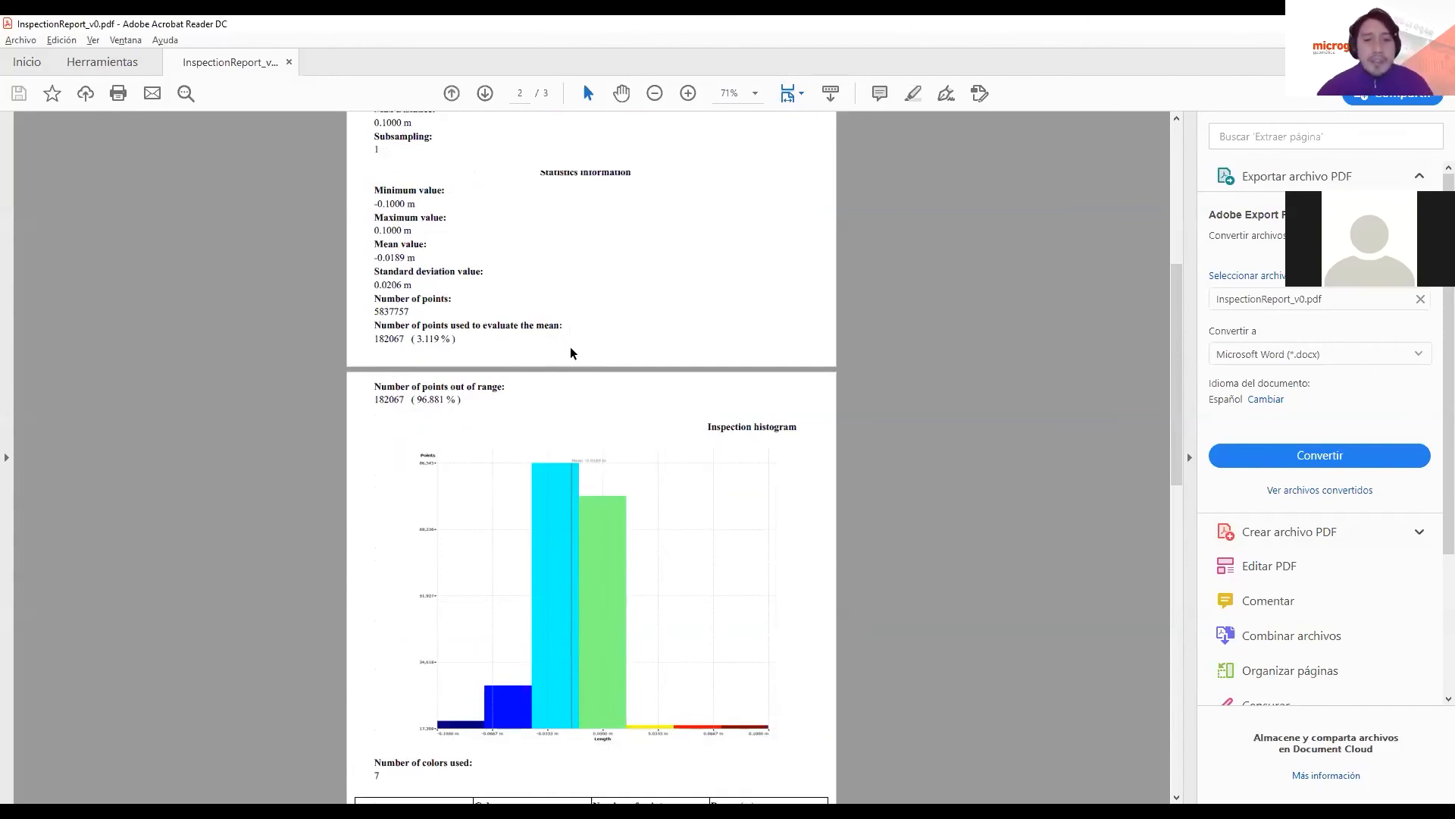
pyautogui.scroll(-7, 653, 521)
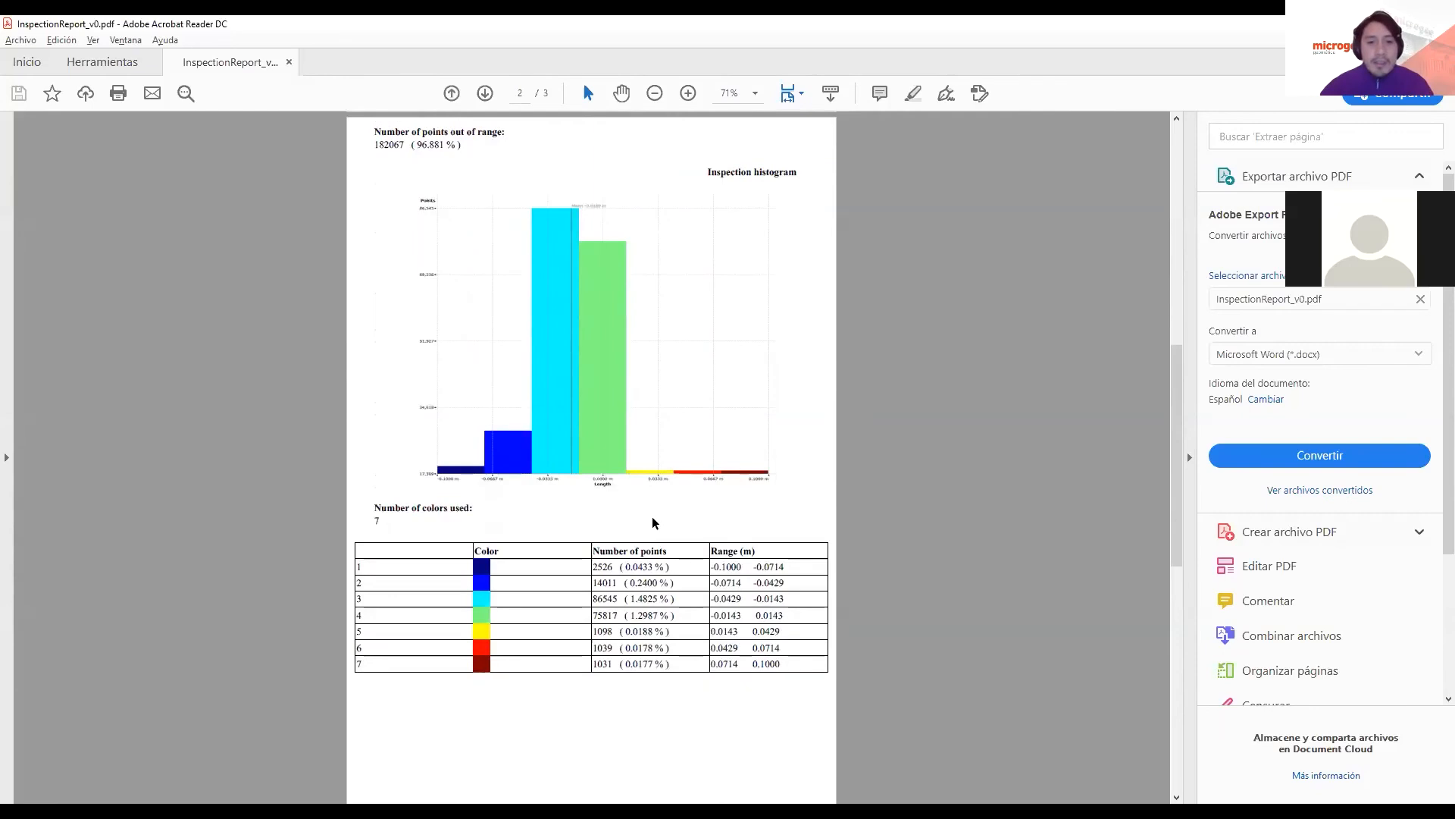
# Step: Review InspectionReport_v0.pdf again, from the inspection data and statistics through the histogram and color range table to the inspected 3D model
pyautogui.scroll(-16, 651, 522)
pyautogui.scroll(20, 621, 488)
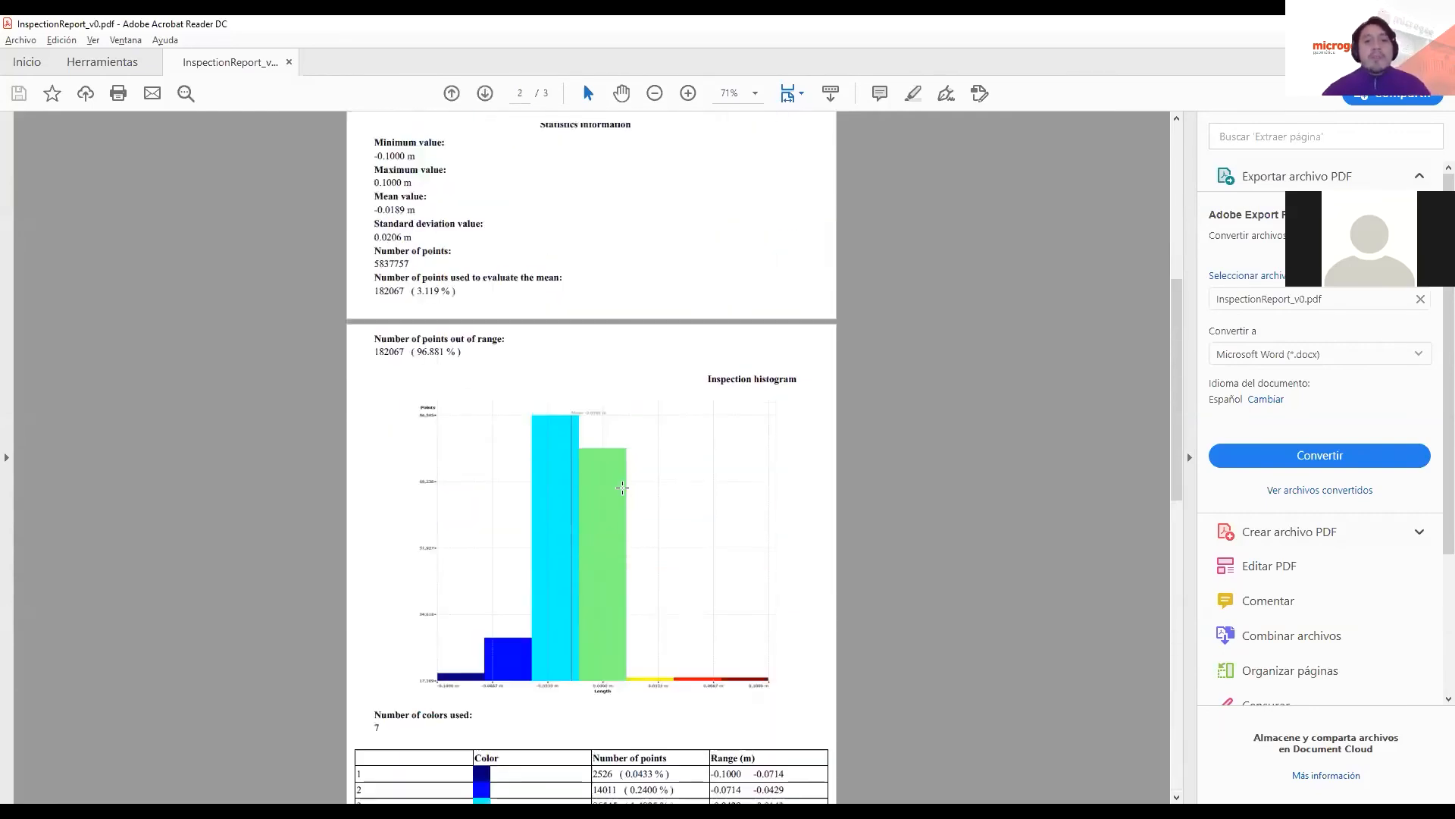
pyautogui.scroll(13, 621, 487)
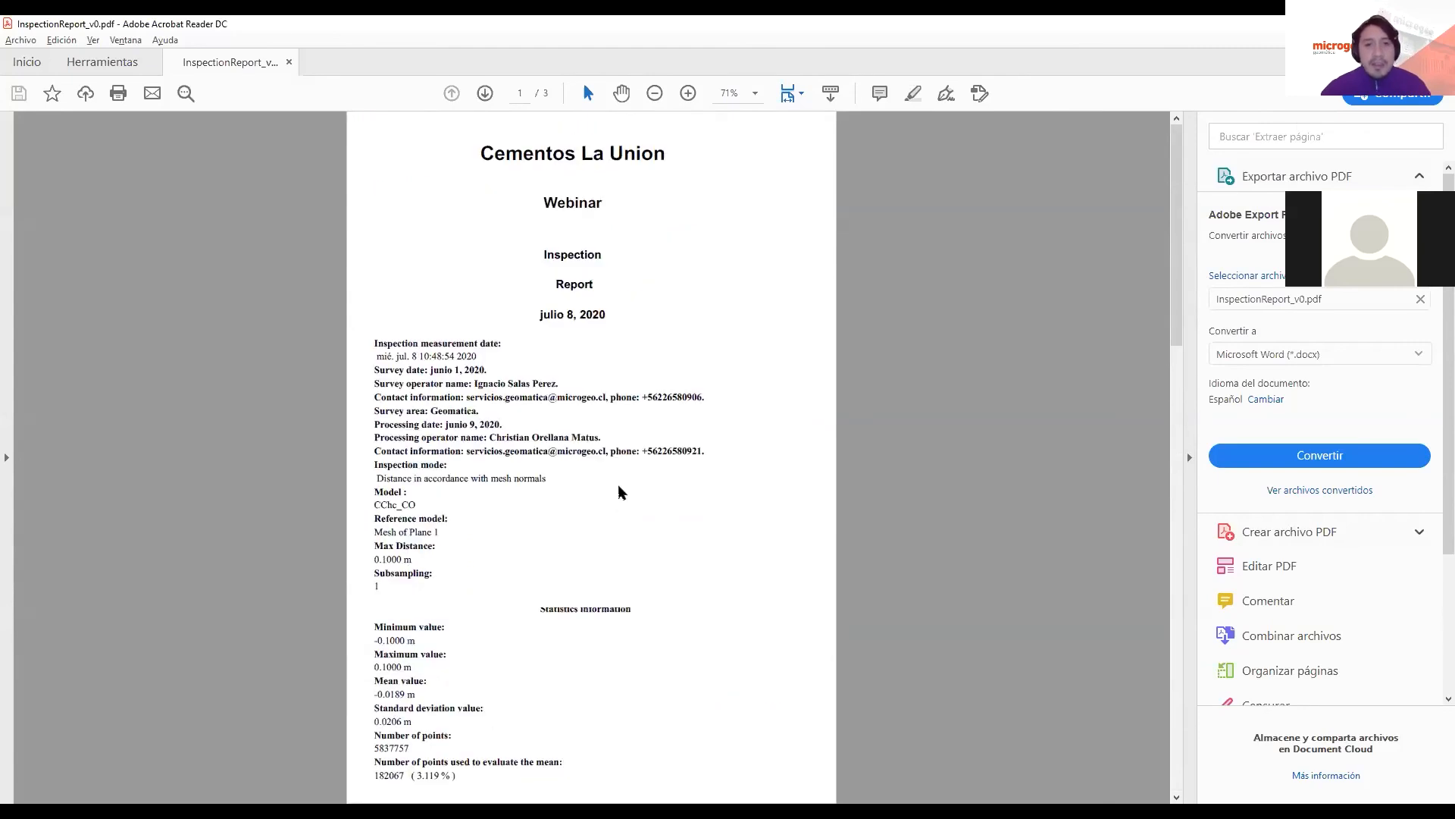
pyautogui.scroll(-15, 627, 492)
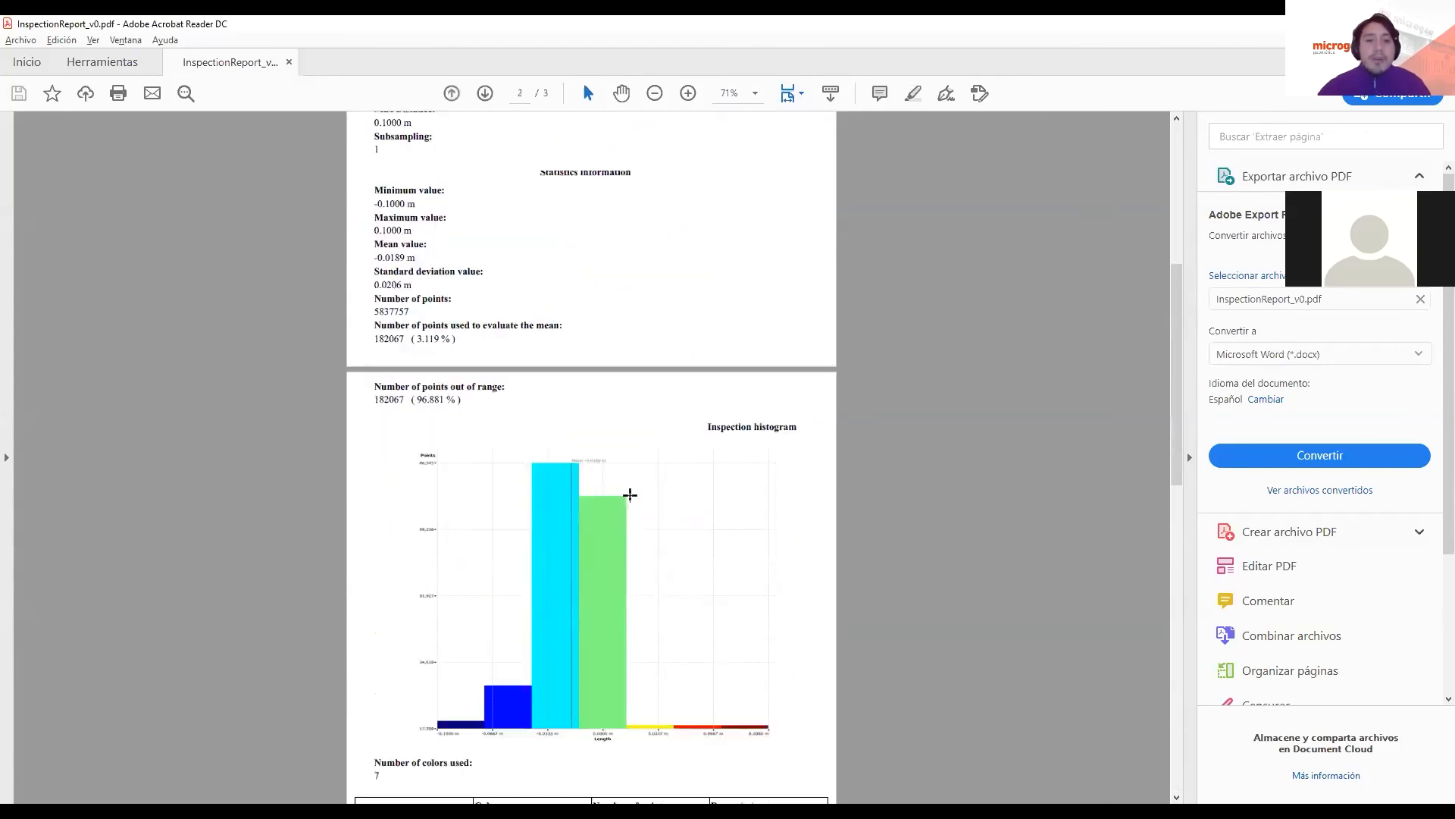
pyautogui.scroll(-16, 657, 515)
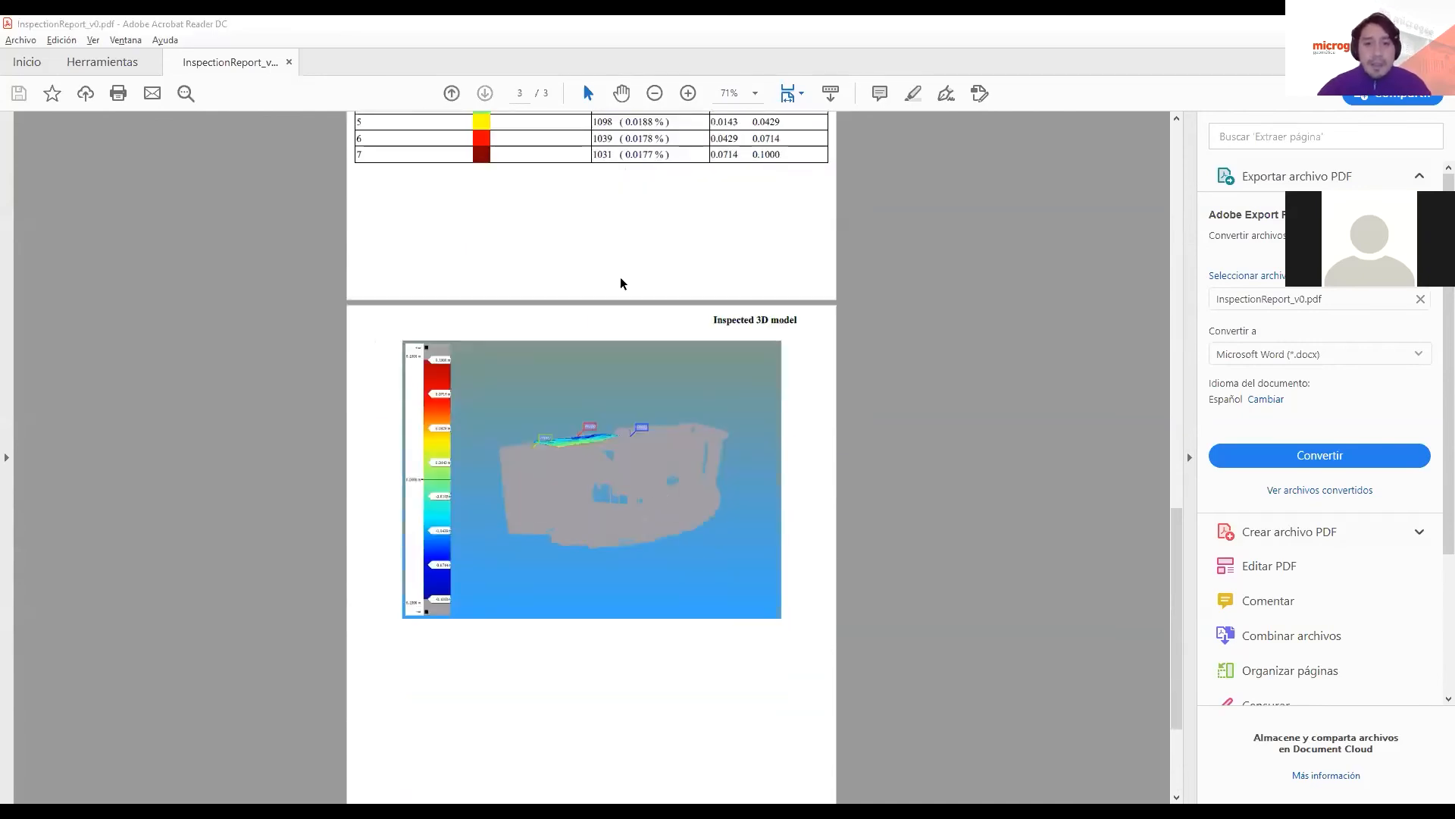
# Step: Switch to Reconstructor and review the mining tools' tunnel survey options and the data management commands
pyautogui.hotkey('alt', 'Tab')
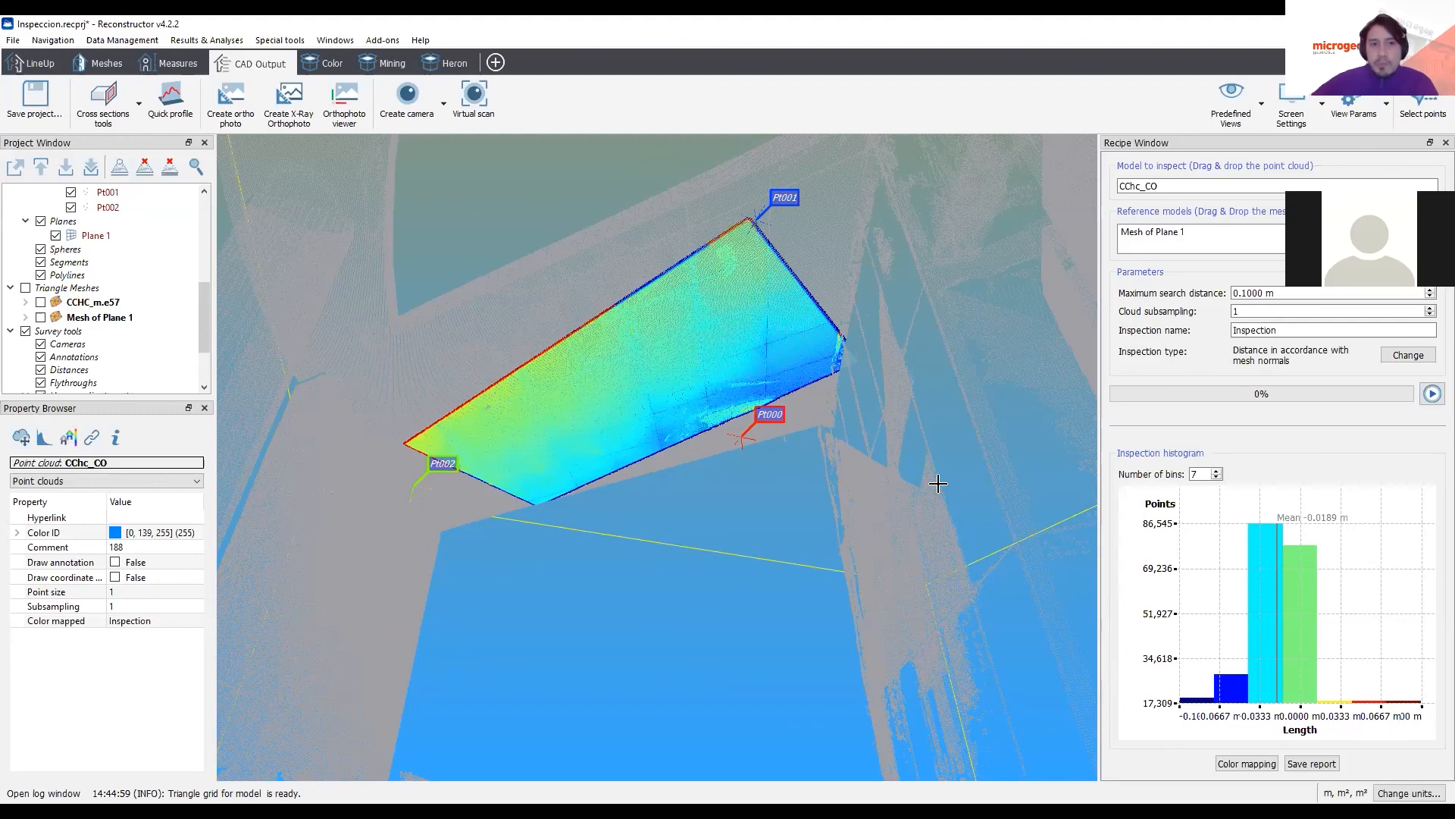
pyautogui.click(379, 66)
pyautogui.click(605, 106)
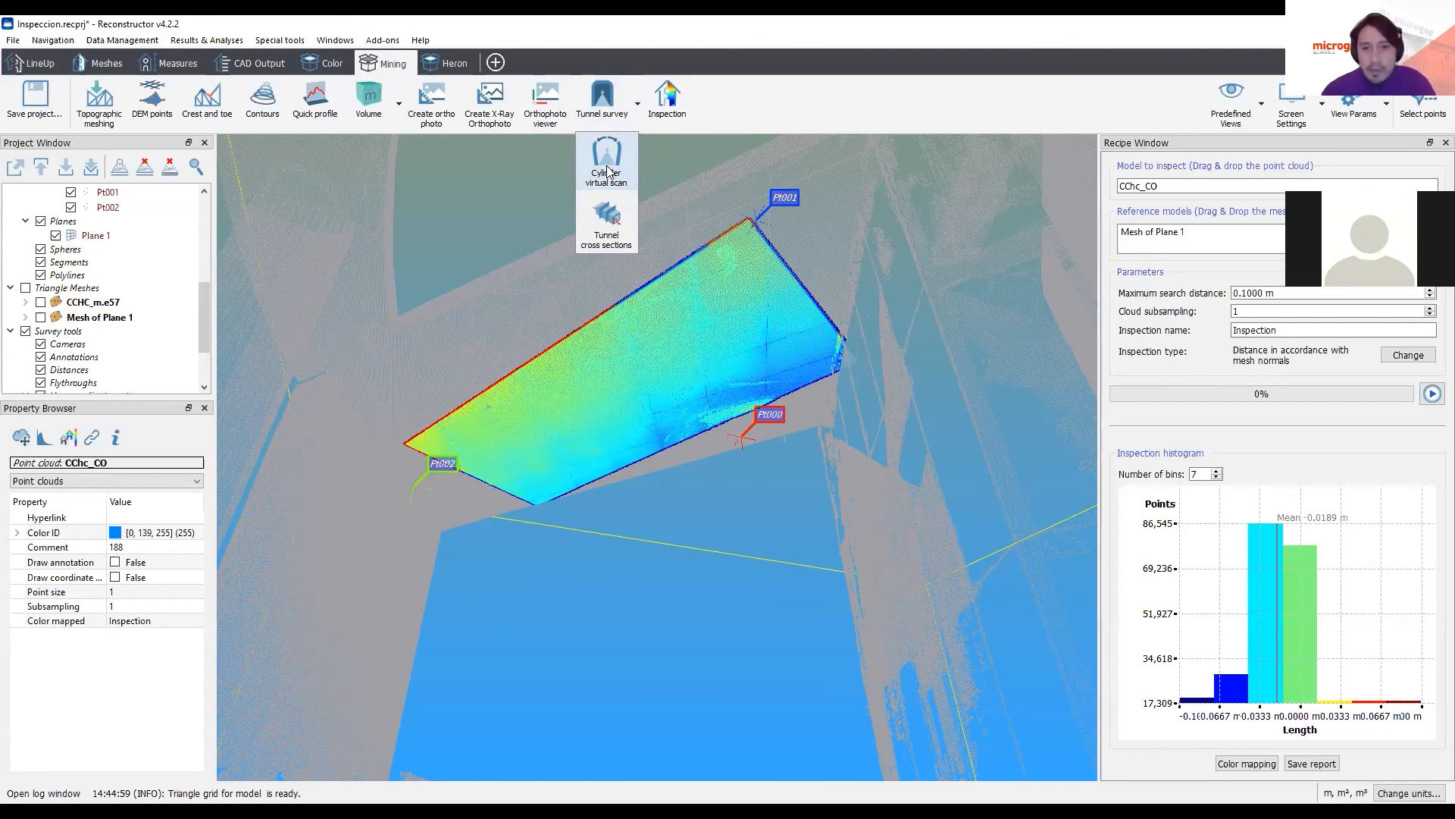
pyautogui.click(989, 508)
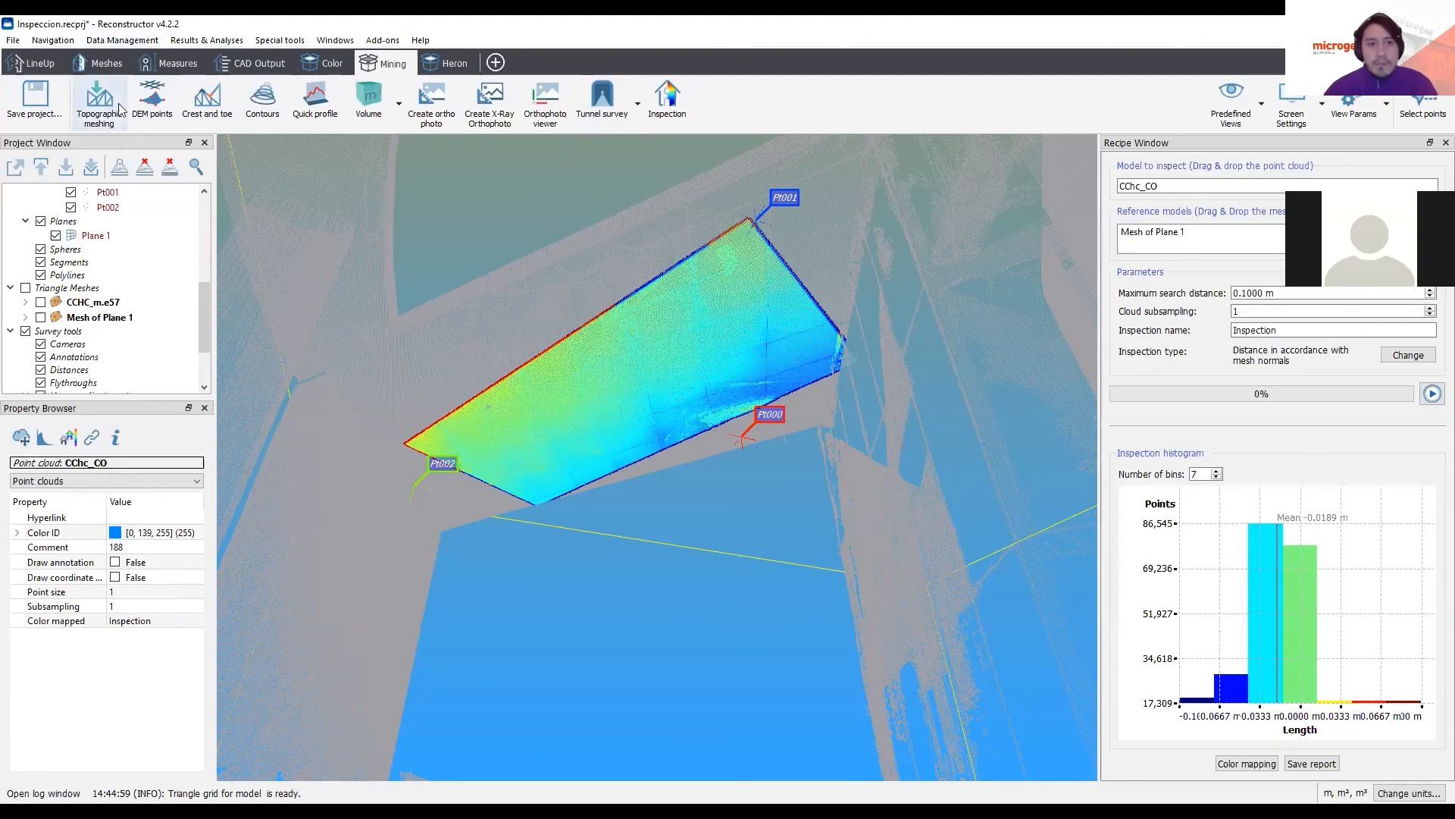
pyautogui.click(141, 43)
pyautogui.moveTo(127, 58)
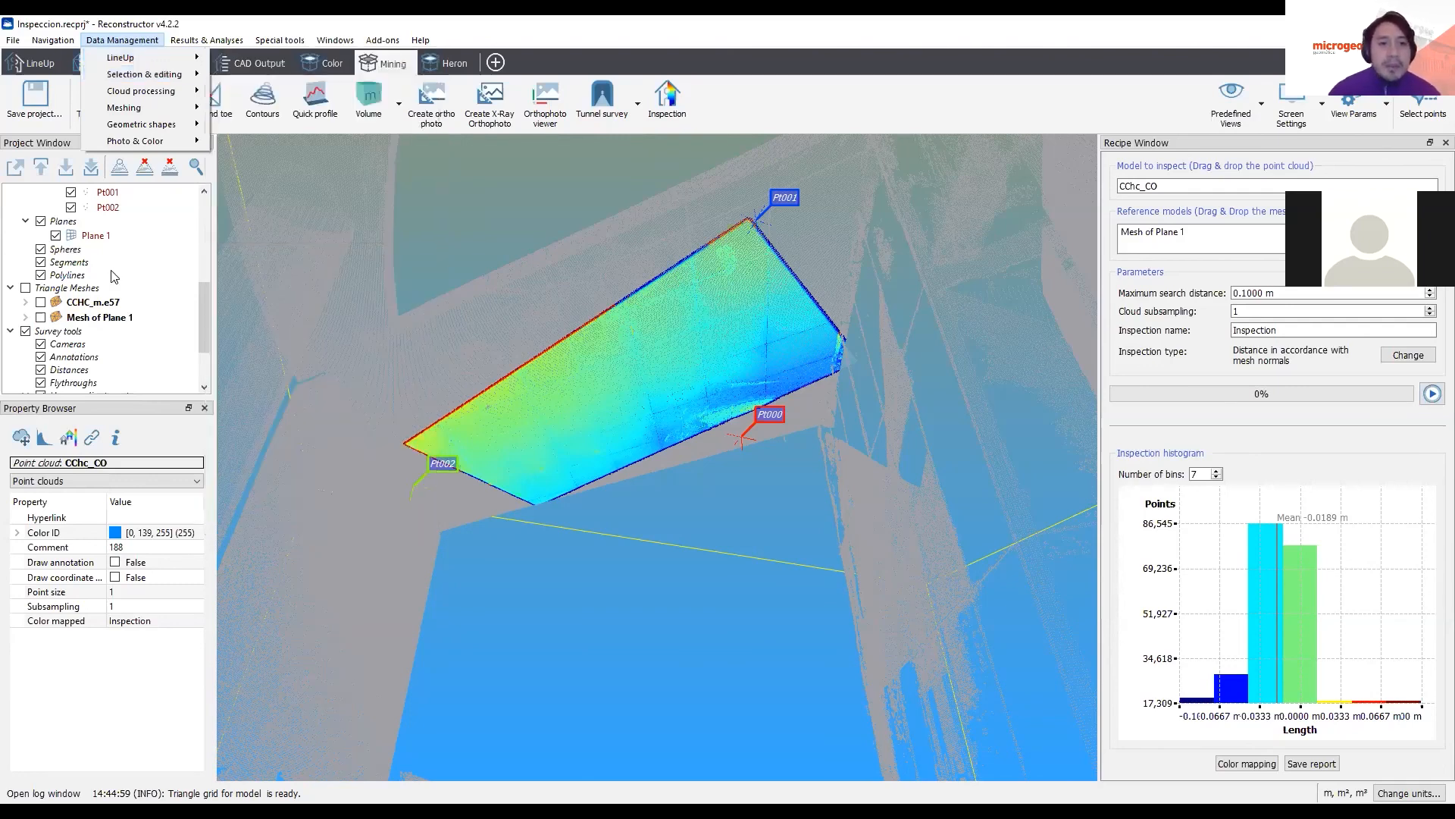
# Step: Select the nube_limpia_1 point cloud and review the commands available for it, including pose and registration
pyautogui.click(206, 305)
pyautogui.scroll(1, 205, 276)
pyautogui.moveTo(205, 276); pyautogui.dragTo(205, 208)
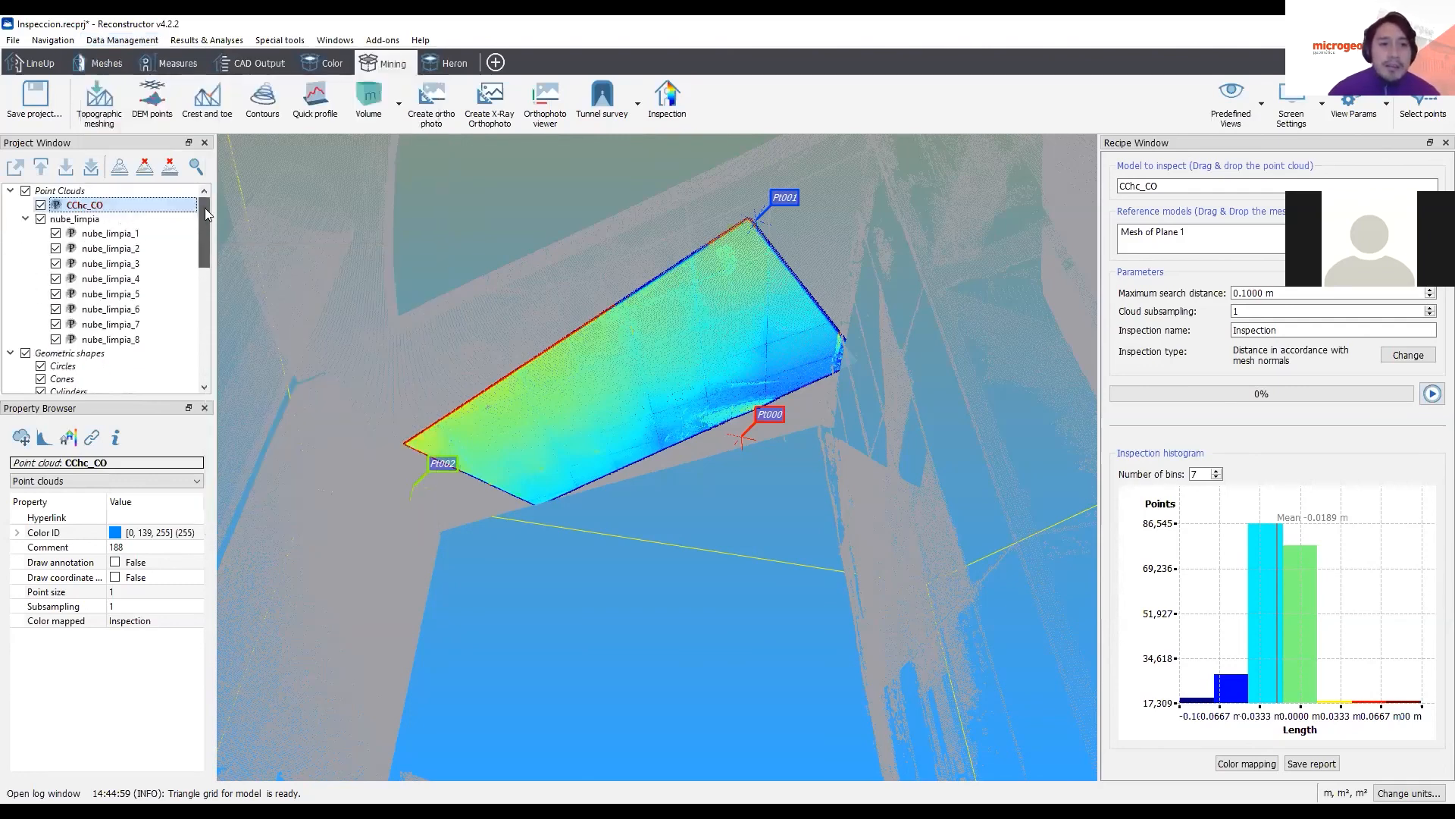
pyautogui.click(106, 234)
pyautogui.rightClick(108, 239)
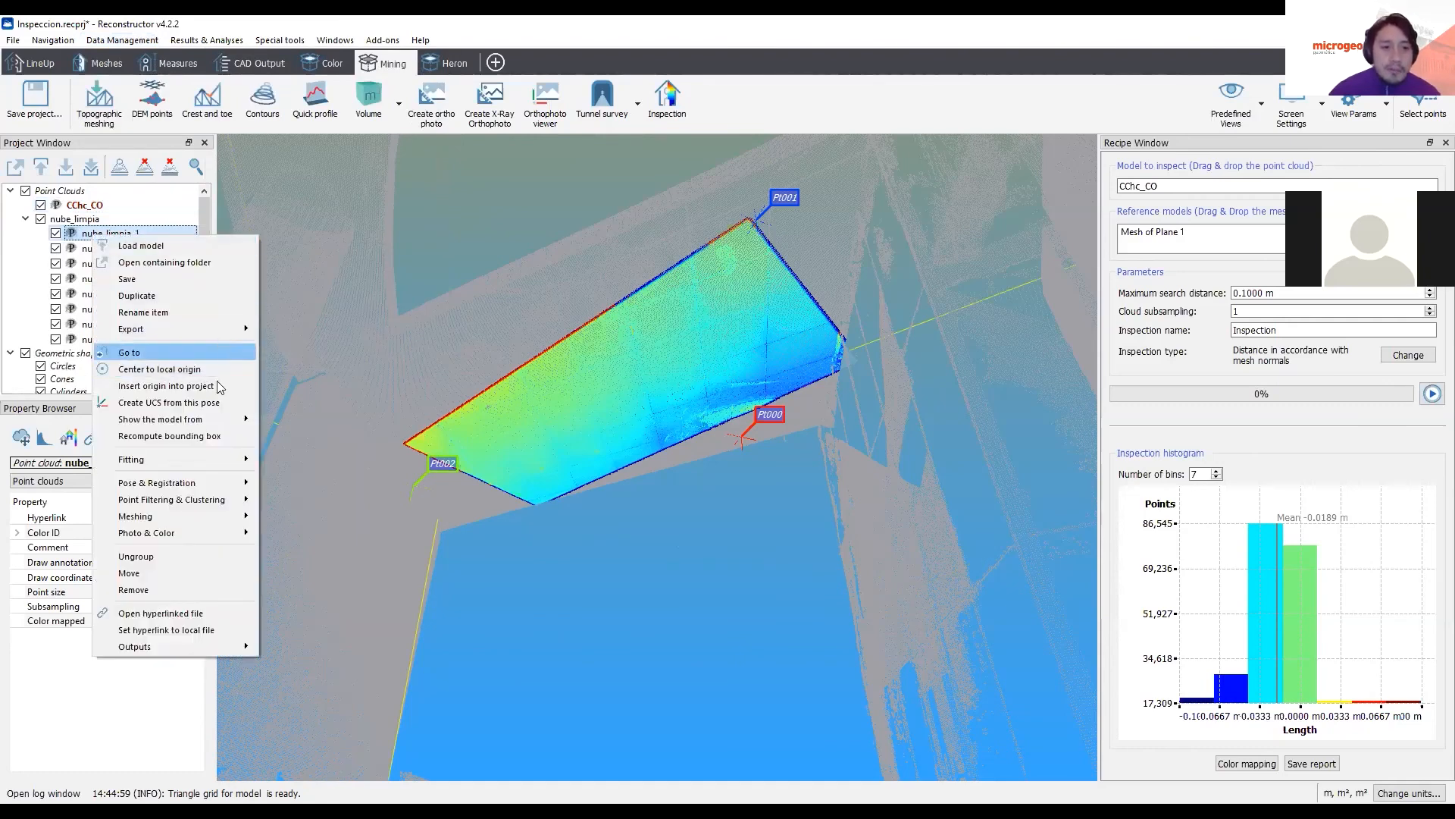
pyautogui.moveTo(194, 487)
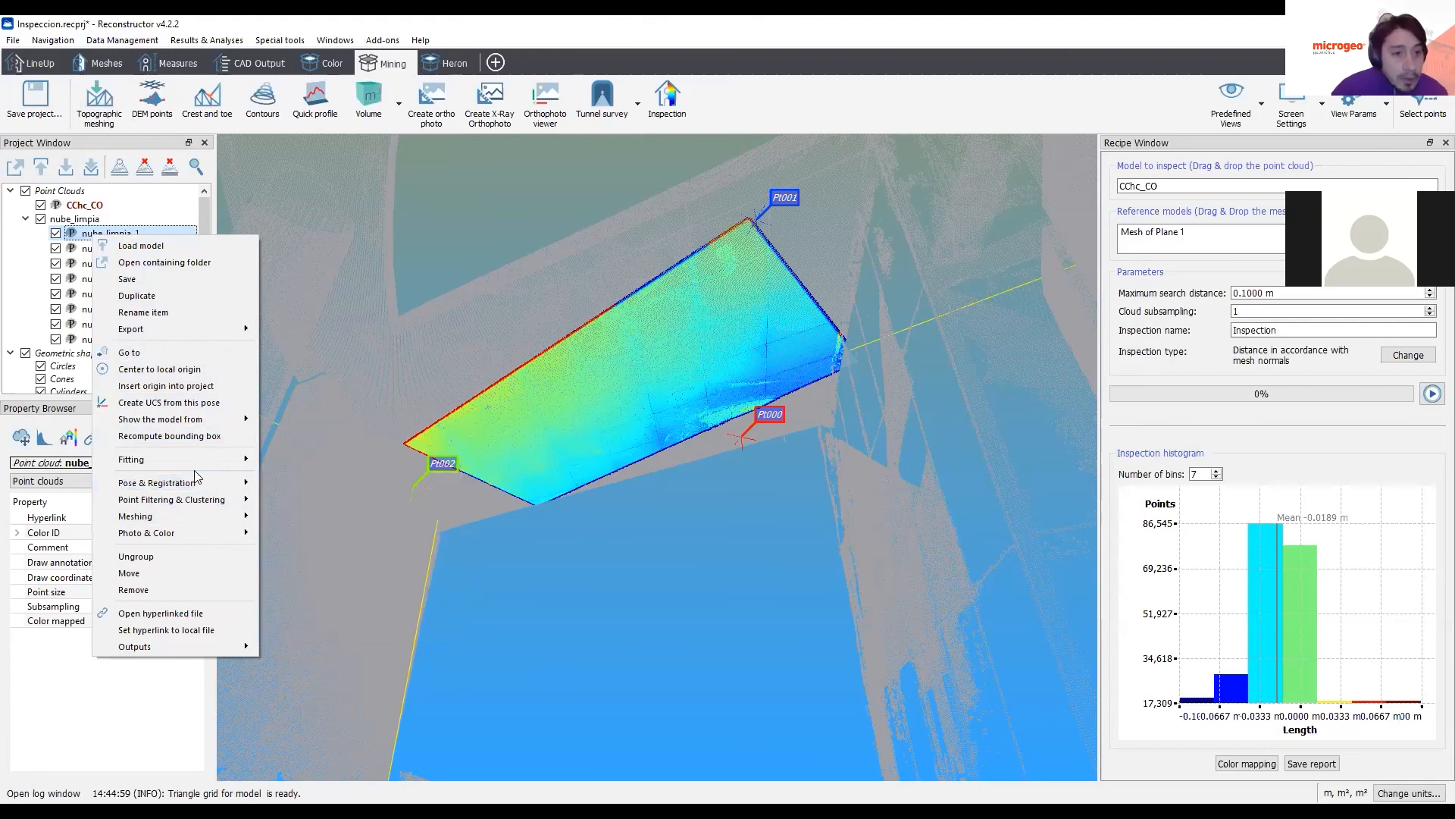
pyautogui.click(77, 237)
pyautogui.scroll(-3, 91, 272)
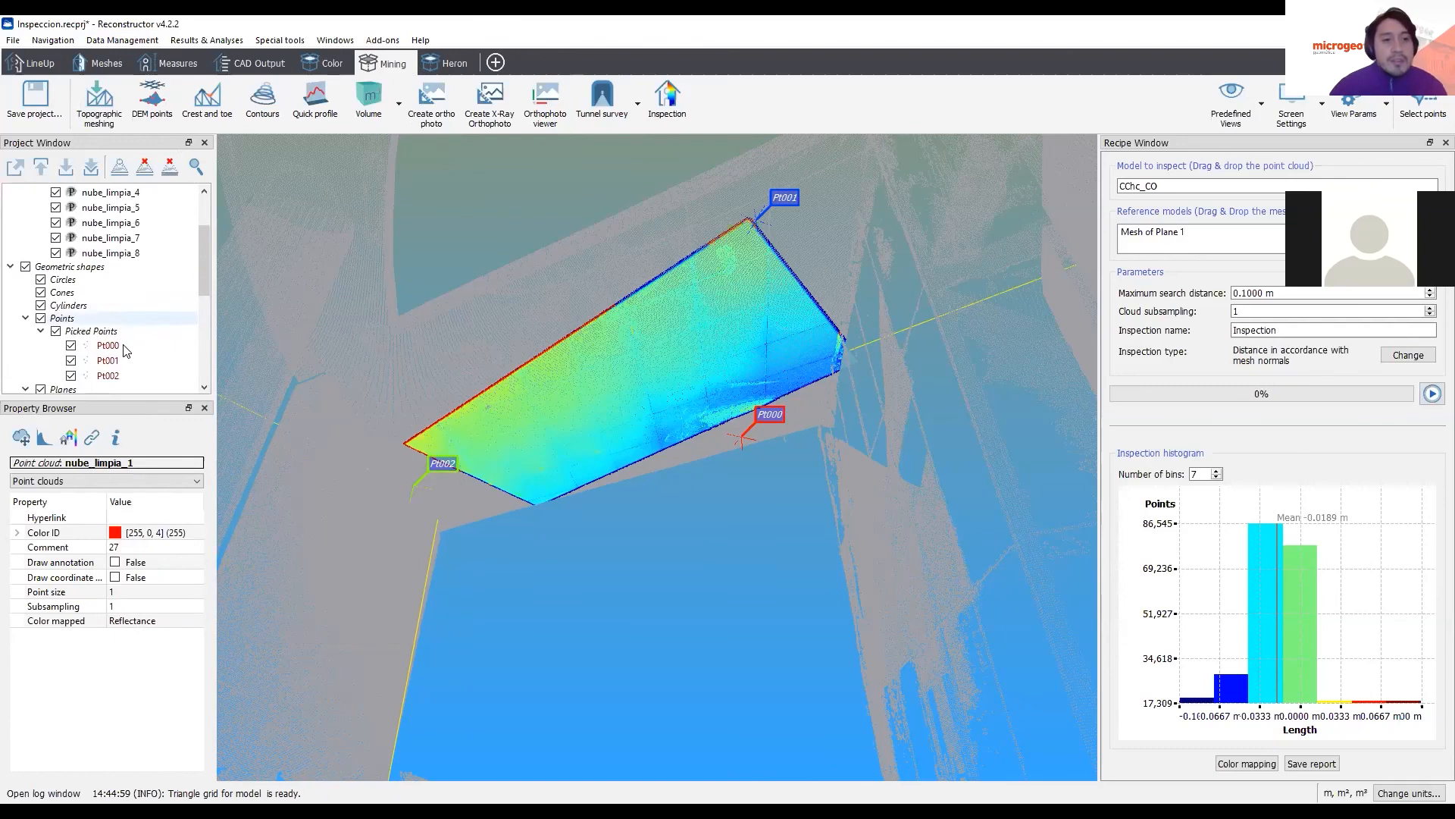
pyautogui.scroll(3, 129, 273)
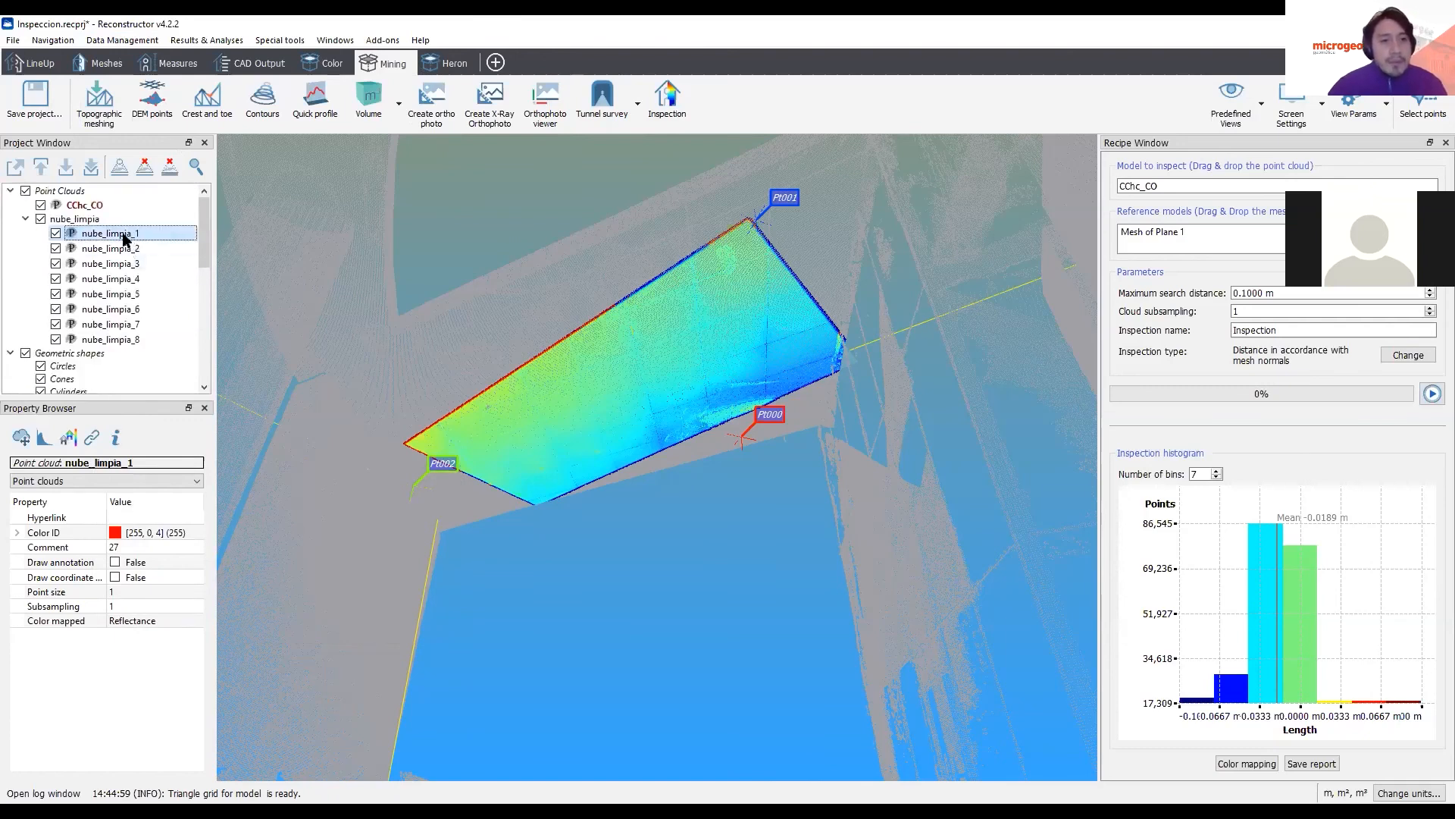
pyautogui.rightClick(126, 236)
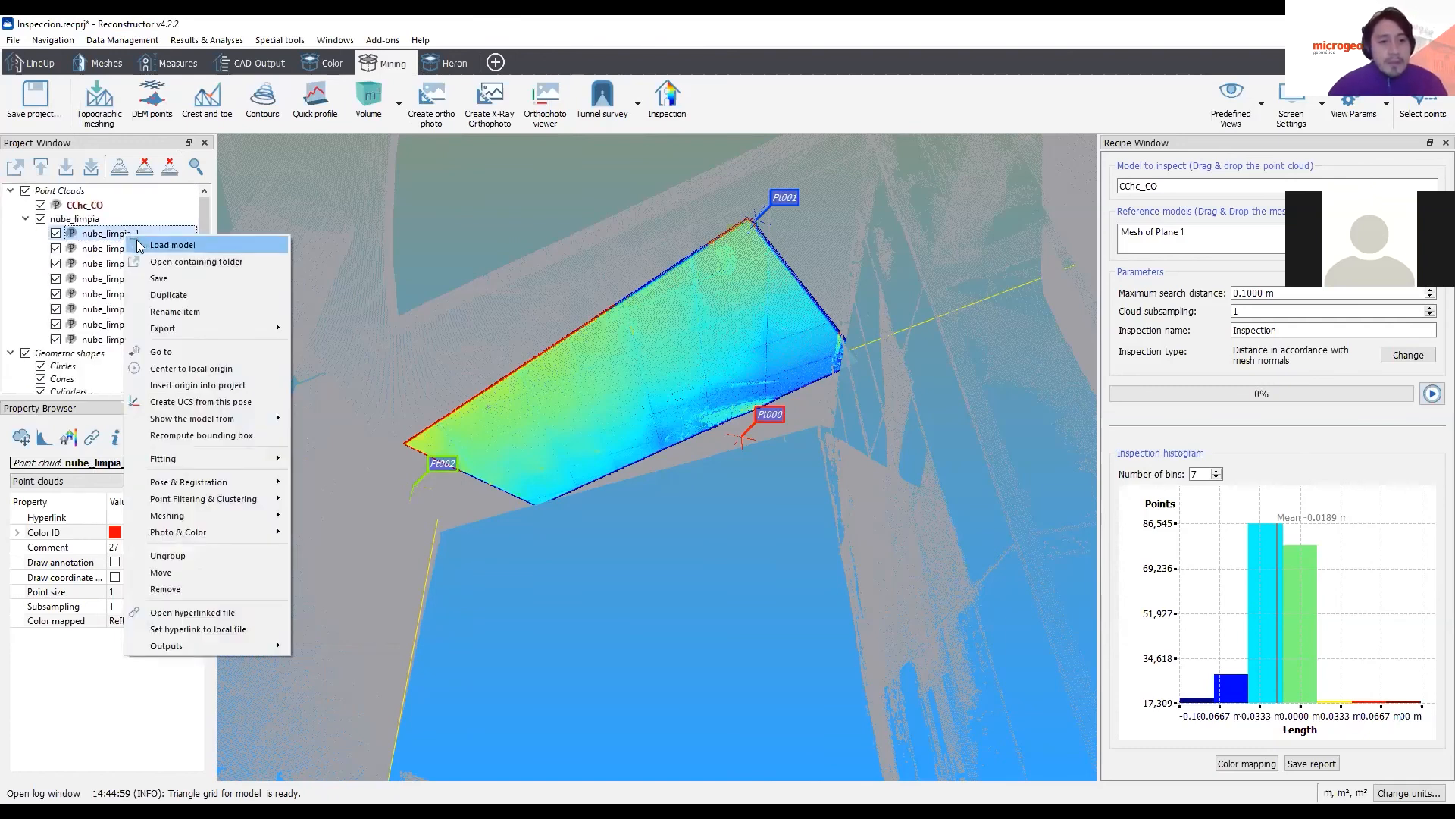
pyautogui.click(517, 285)
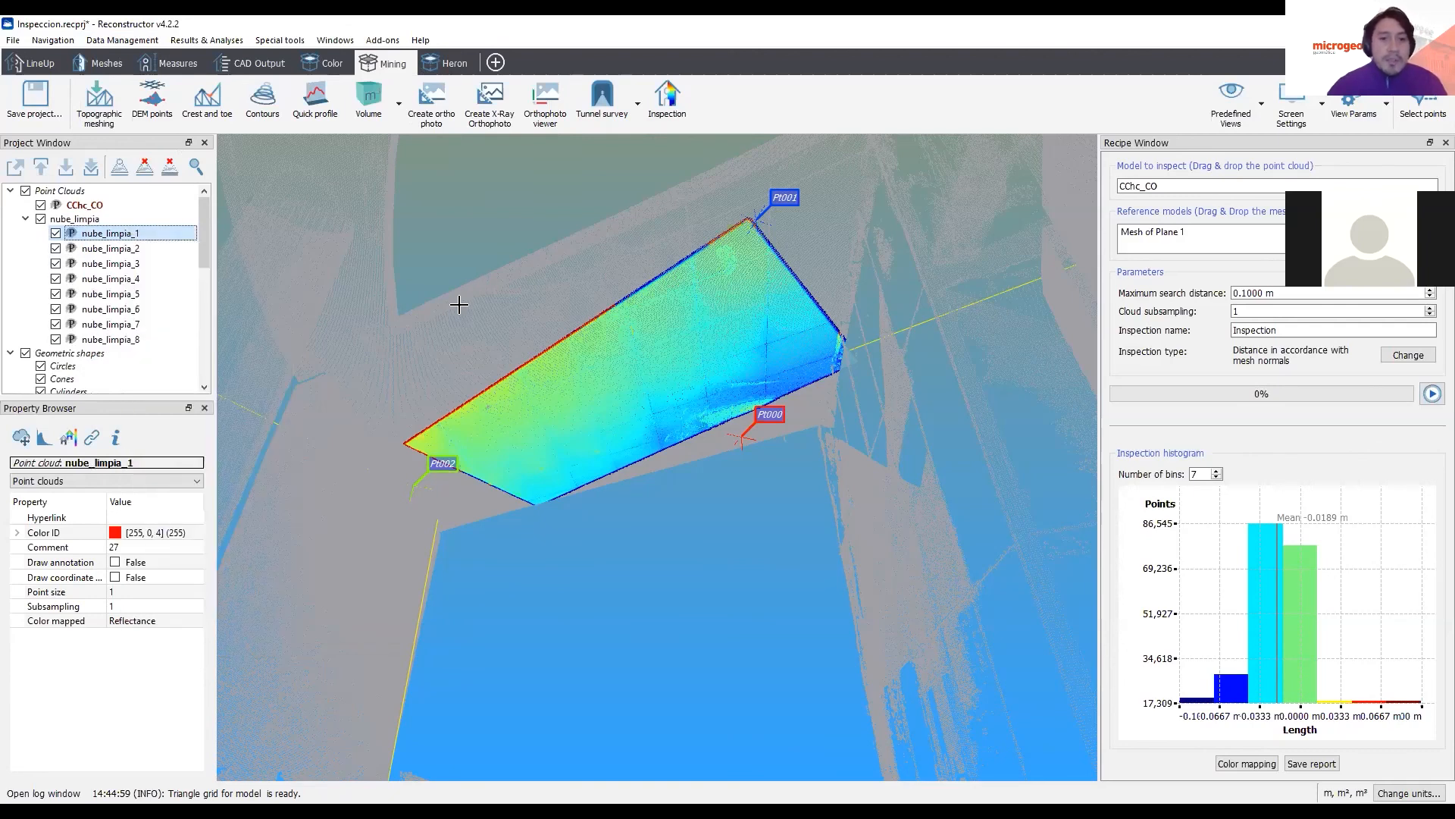
# Step: Examine the colored CChc_CO point cloud around the red sphere, entrance floor, facade and curved row of columns
pyautogui.click(369, 263)
pyautogui.scroll(2, 434, 407)
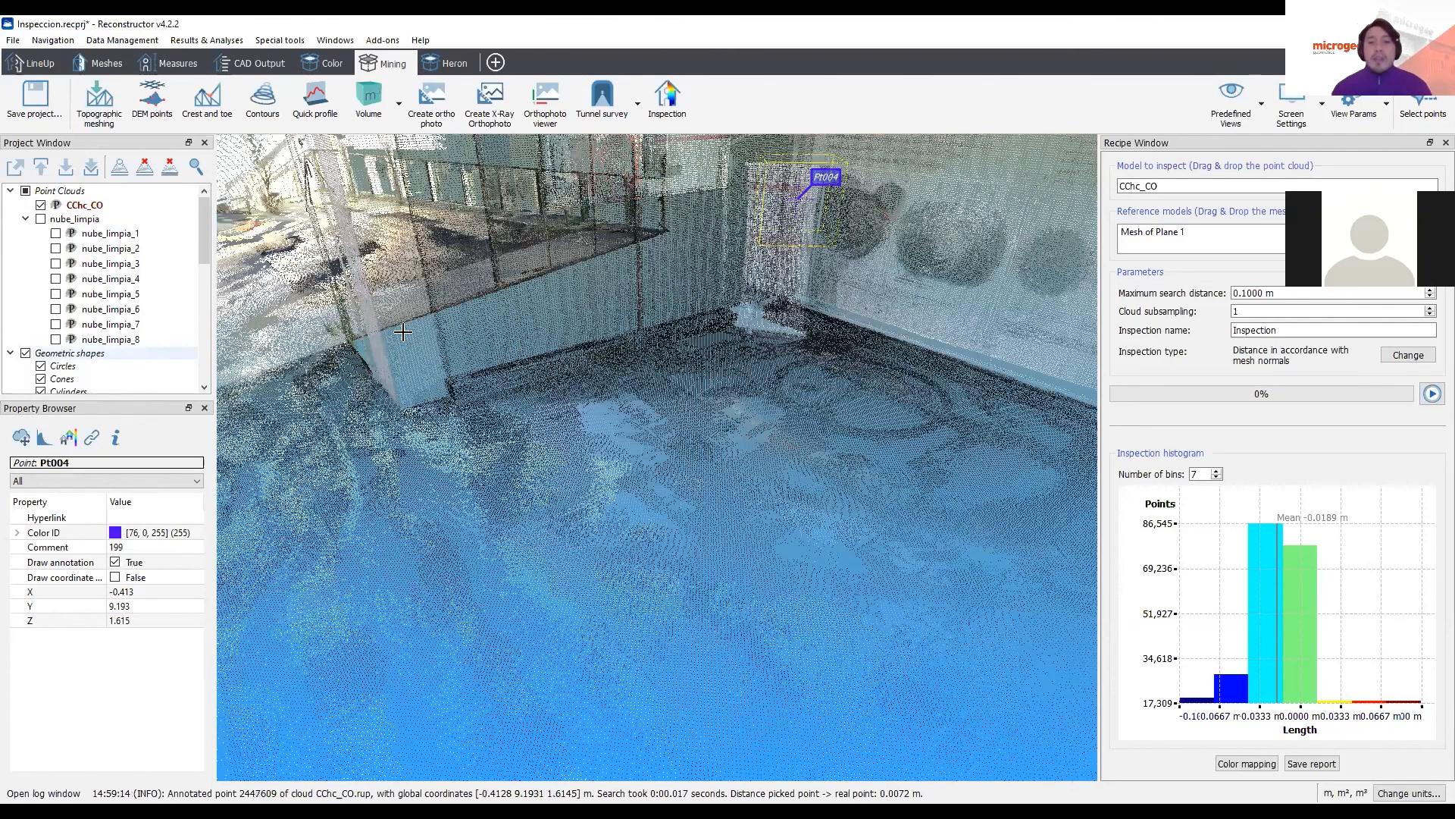
pyautogui.scroll(-3, 402, 332)
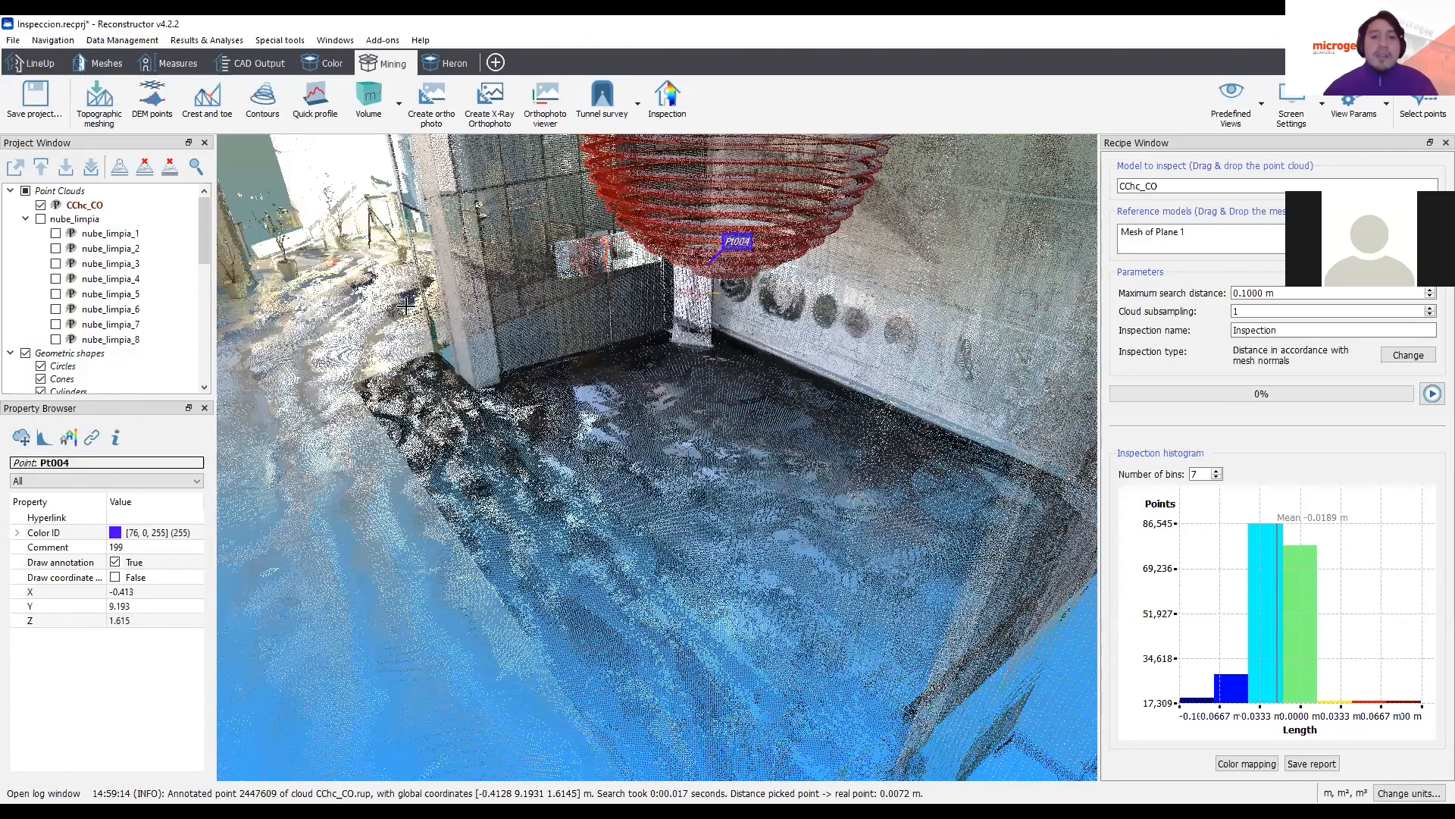
pyautogui.scroll(3, 721, 398)
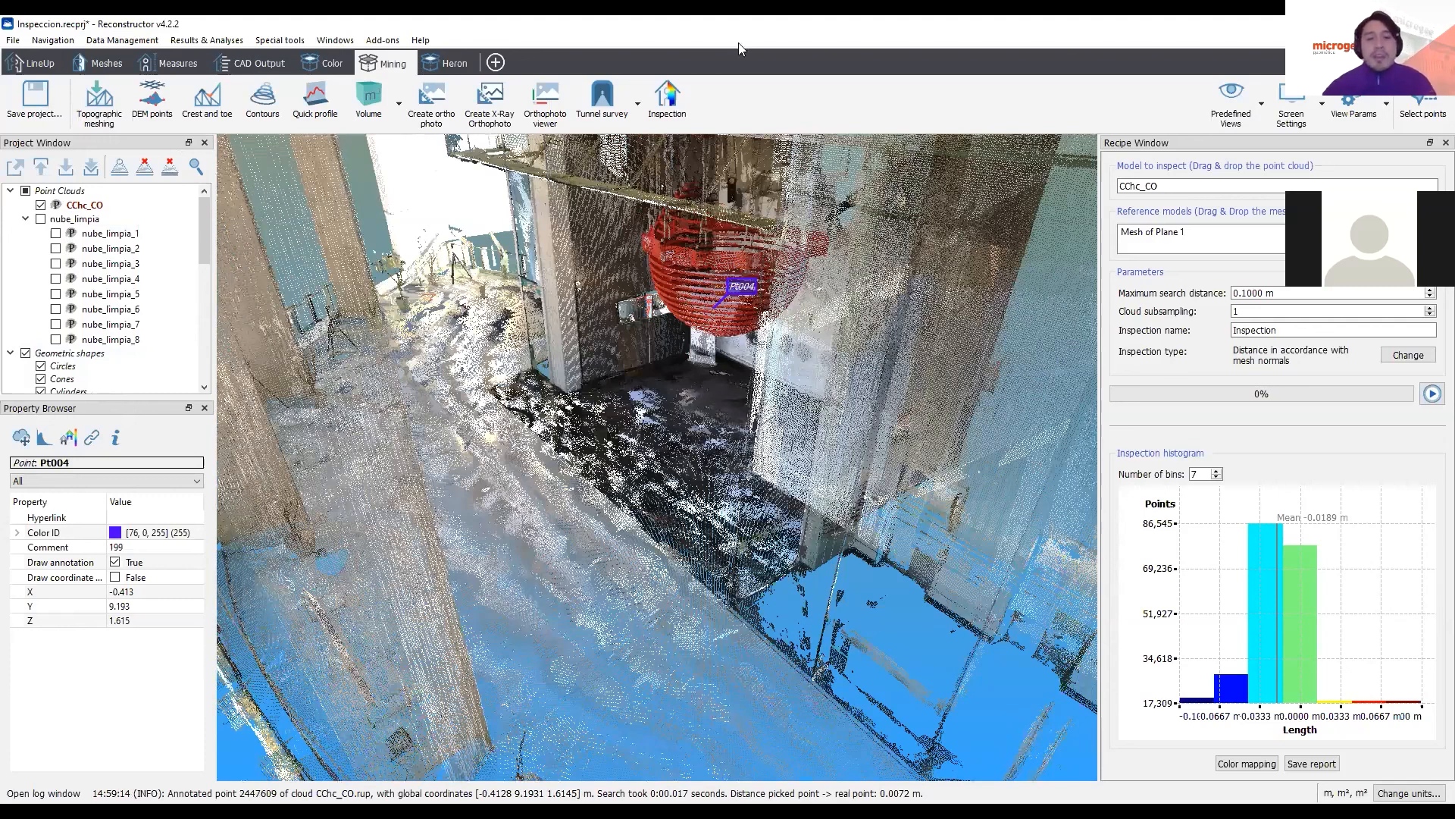
pyautogui.moveTo(637, 426); pyautogui.dragTo(992, 535)
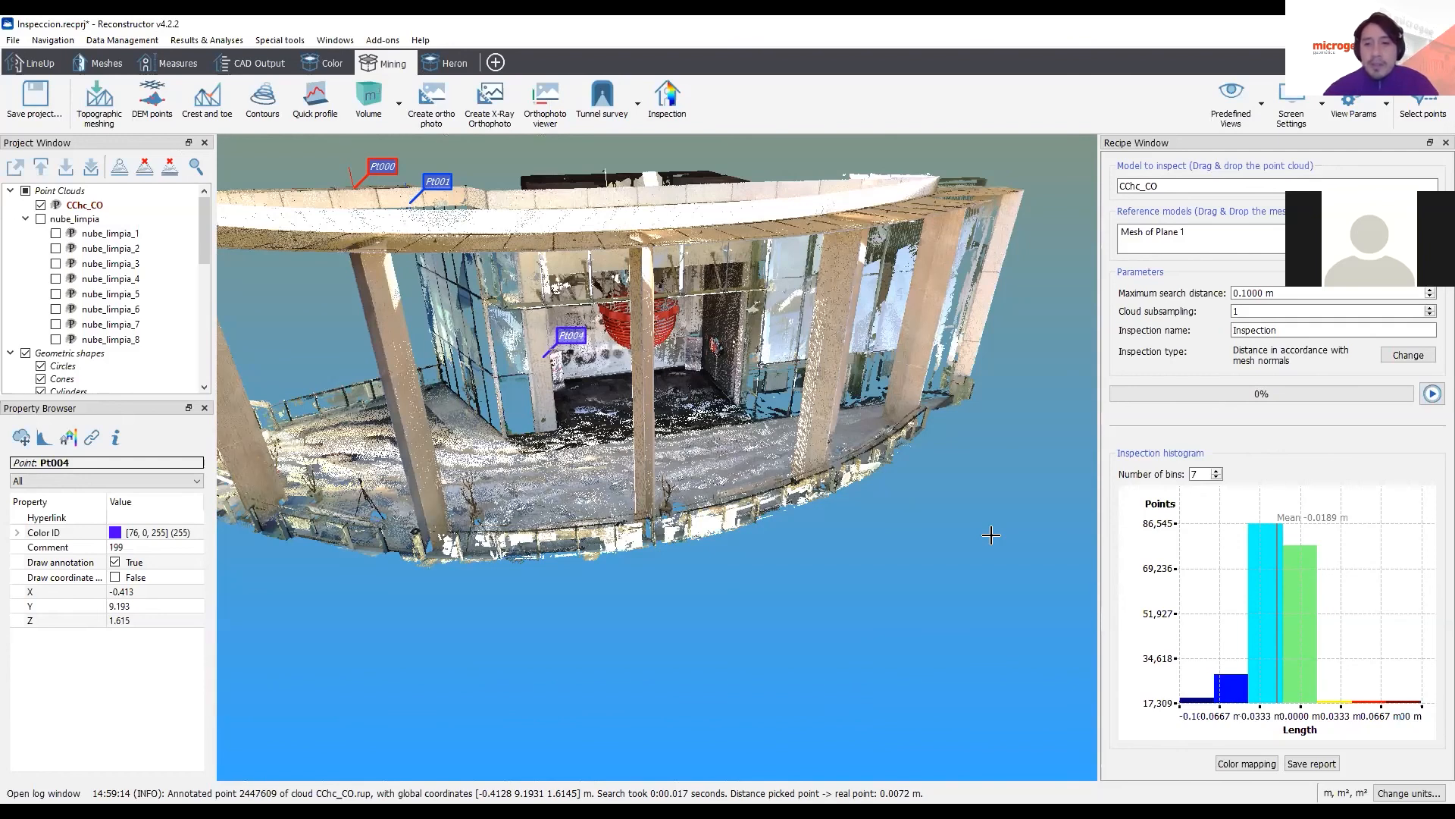
pyautogui.hotkey('alt', 'Tab')
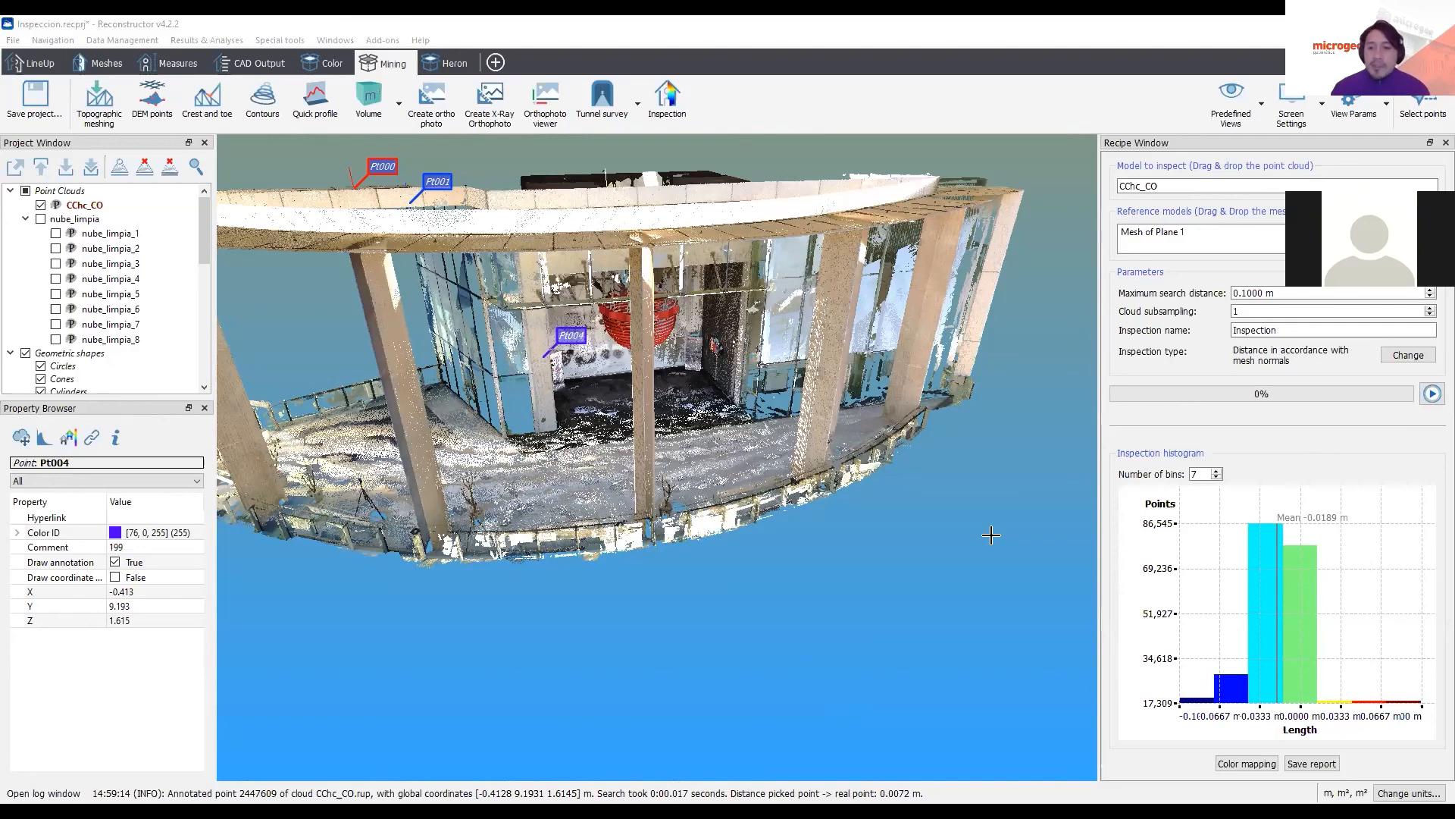